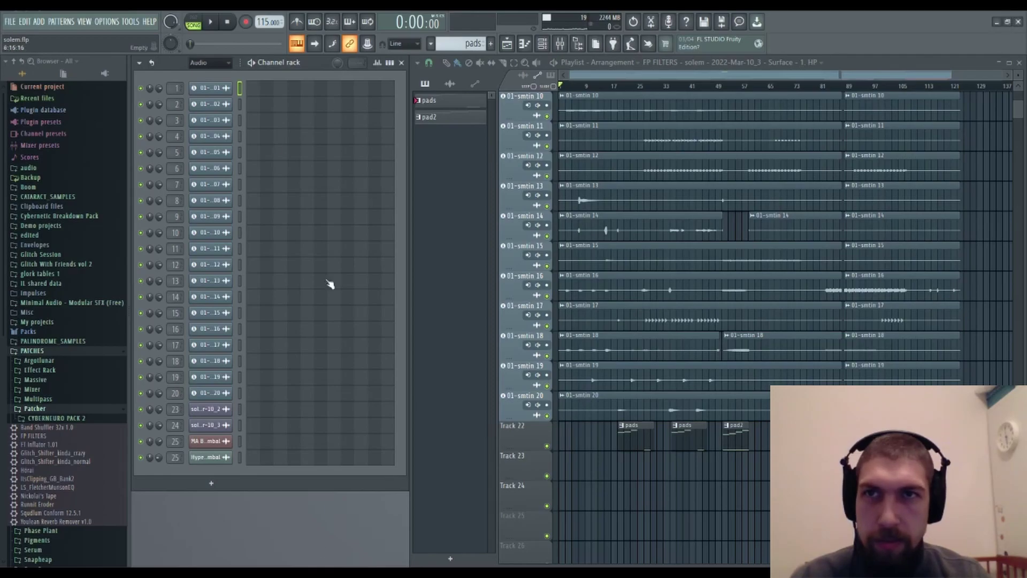
- Play the song from the start and inspect the Master track's effect slots in the mixer
scroll(723, 150, down, 4)
scroll(738, 384, up, 12)
scroll(642, 337, down, 10)
scroll(642, 337, up, 10)
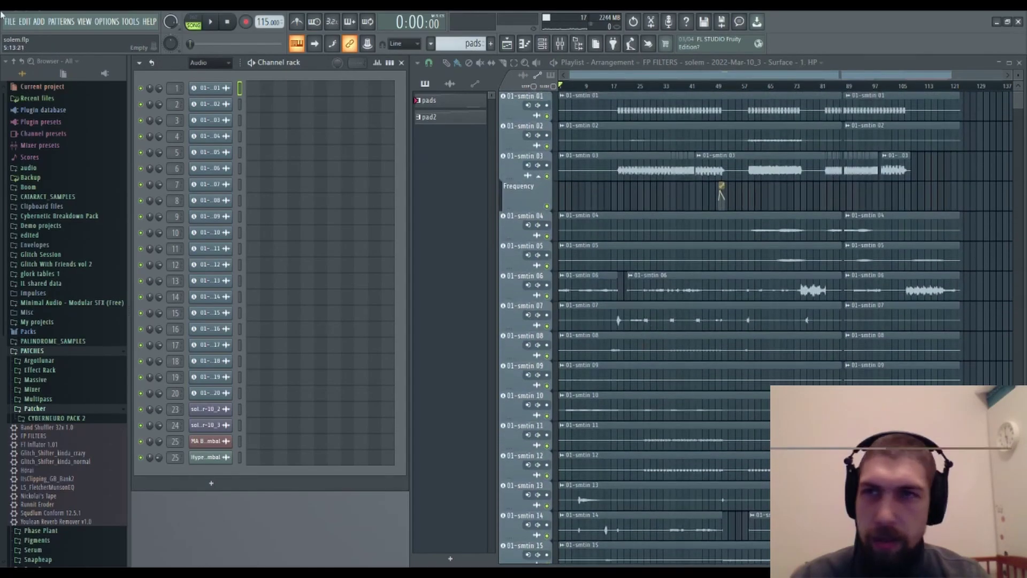
click(213, 23)
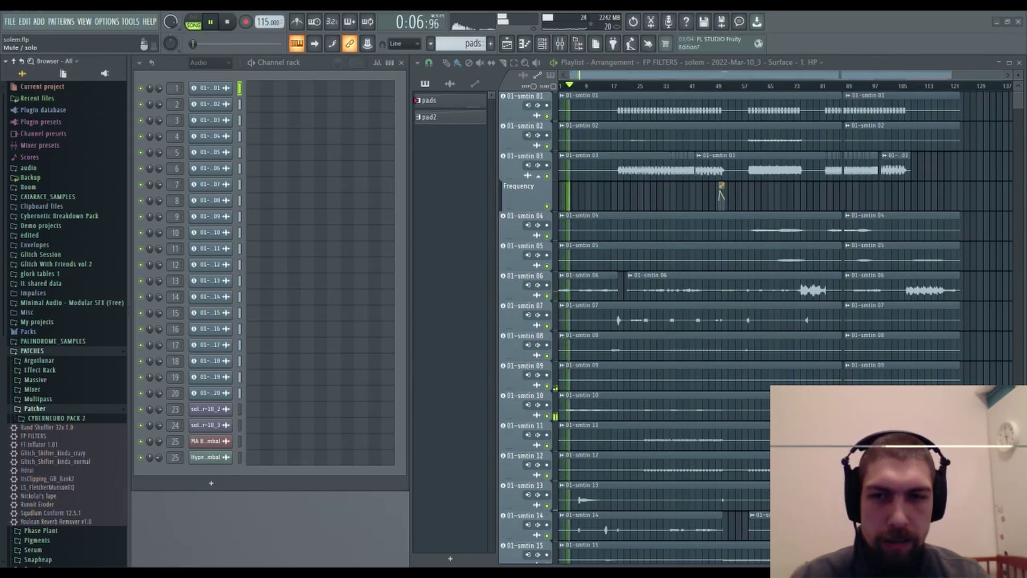
click(569, 51)
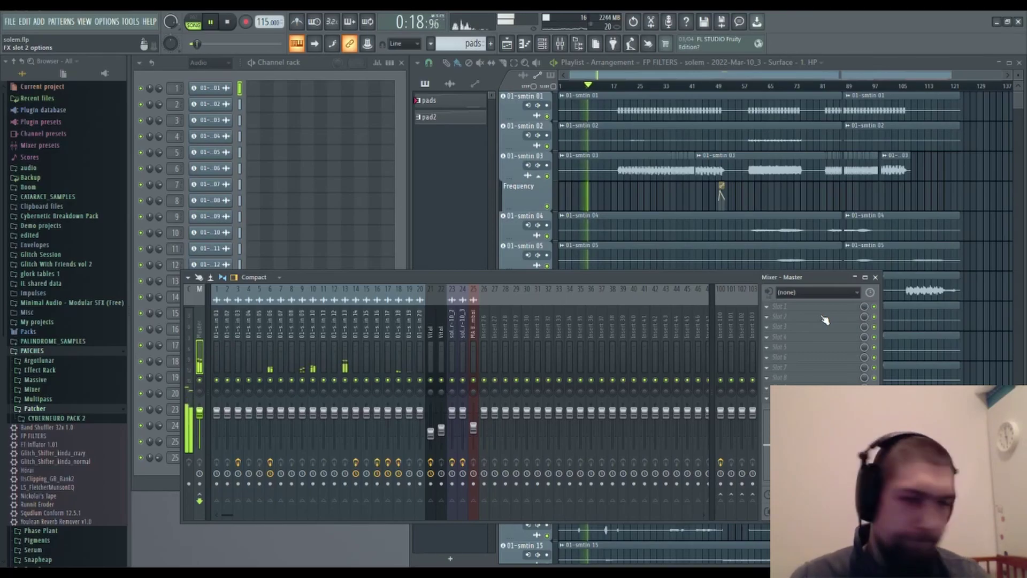
click(876, 278)
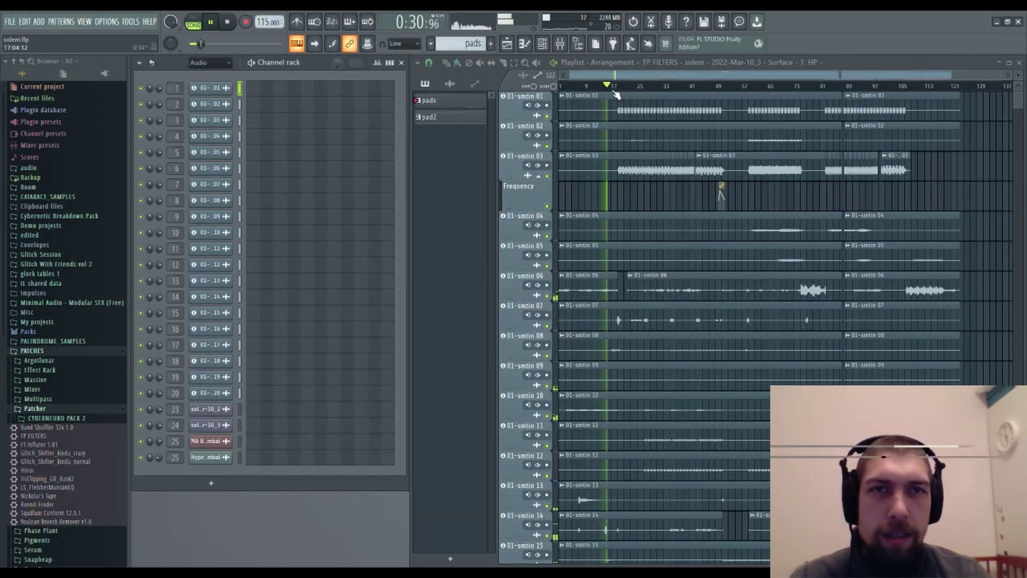
- Look over the 01-smtin audio tracks down to the pads clip on Track 22 during playback
scroll(637, 251, down, 5)
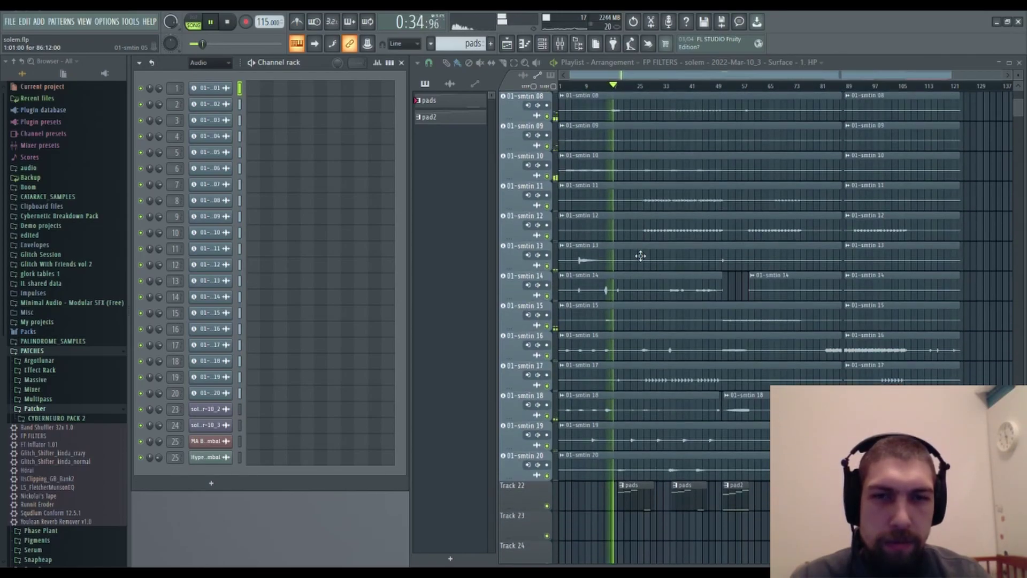
scroll(641, 256, up, 5)
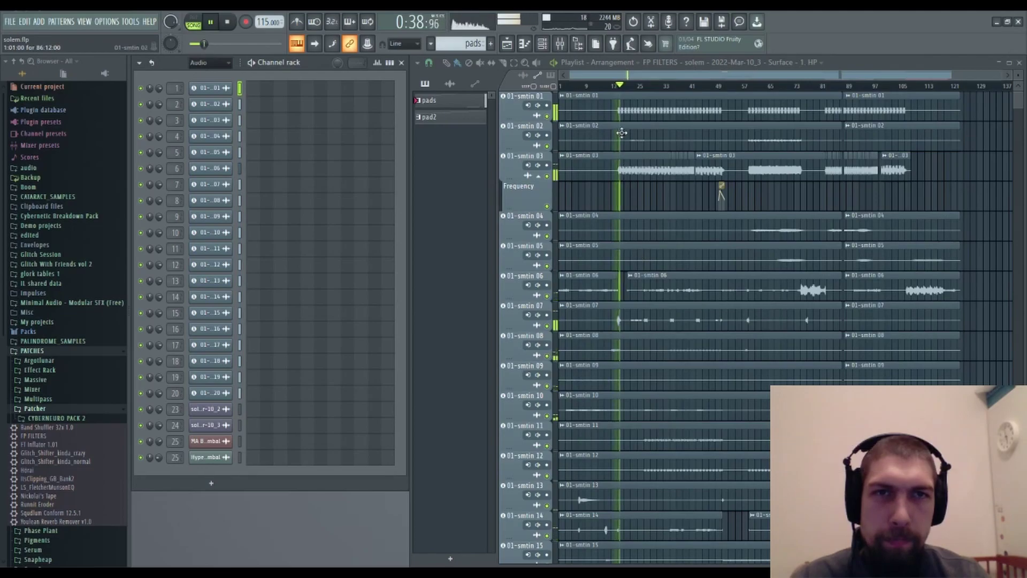
scroll(625, 94, up, 5)
scroll(630, 195, down, 6)
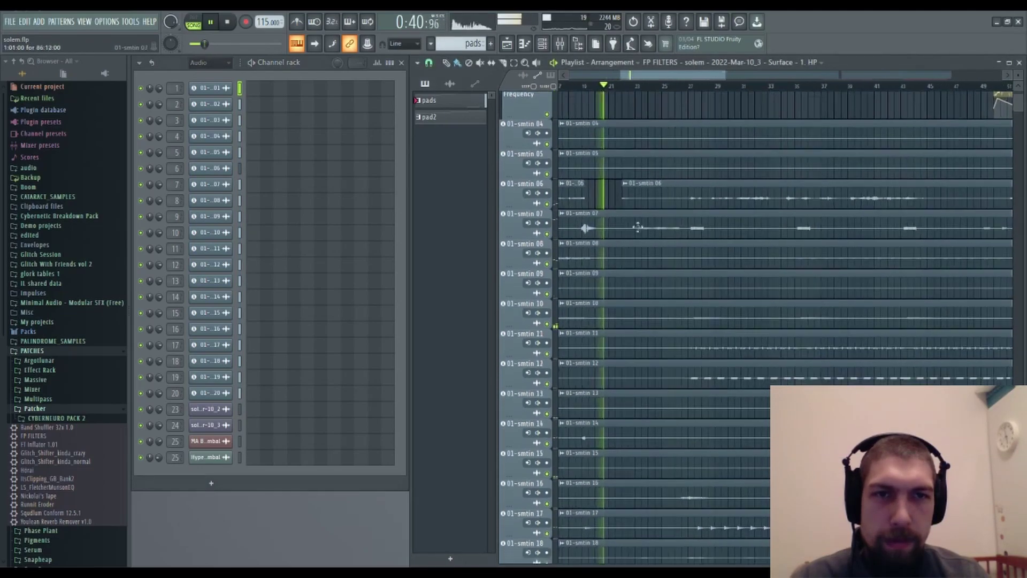
scroll(650, 275, down, 3)
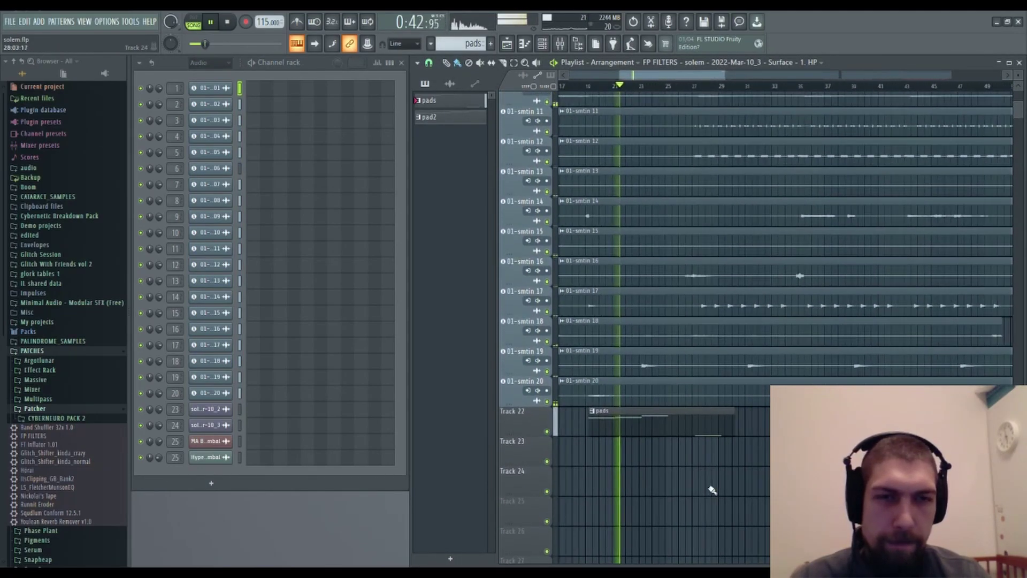
drag(774, 469, 733, 504)
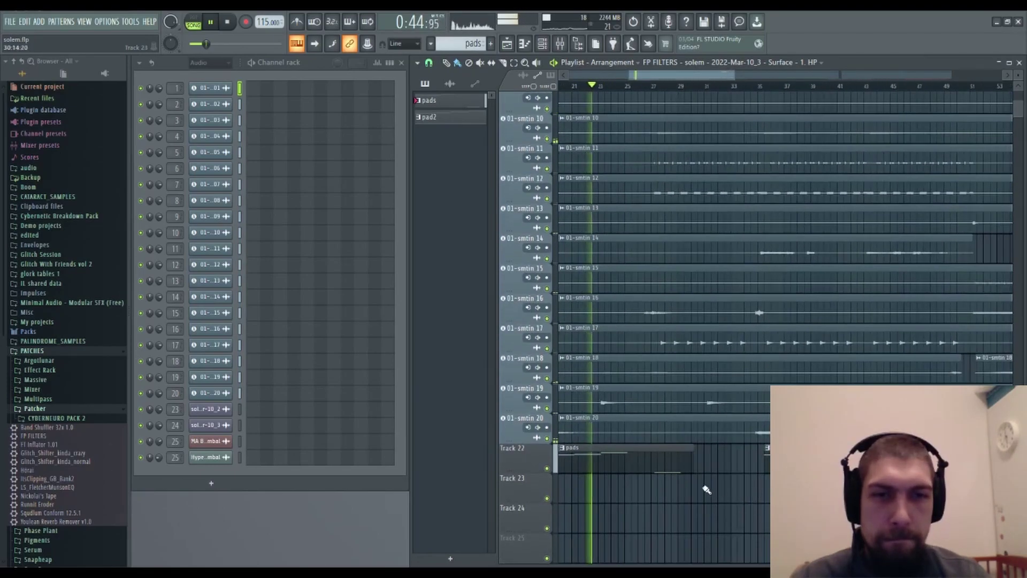
- Select the pads pattern and view its Ireland synth channel's settings
click(628, 440)
click(627, 461)
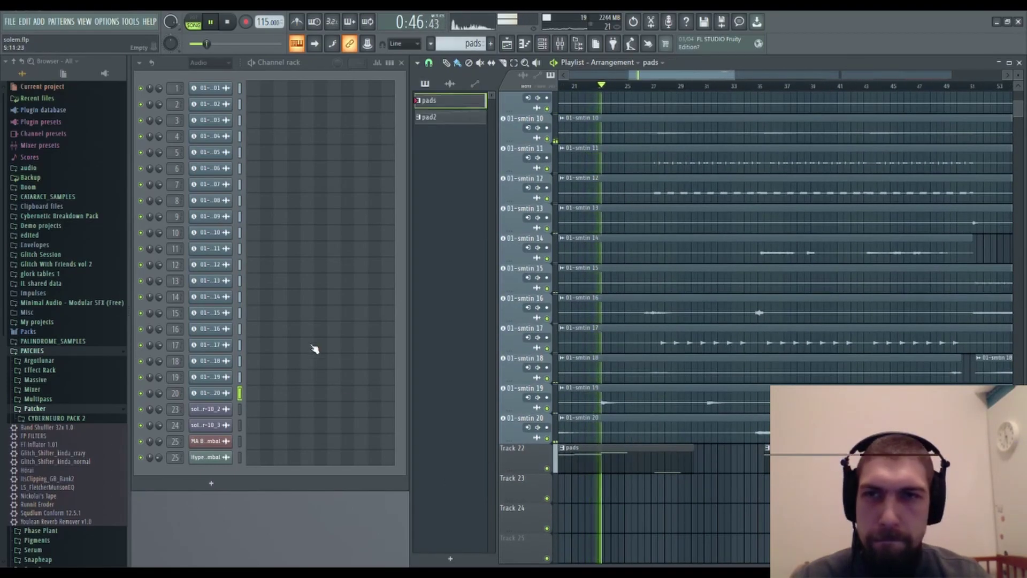
double_click(457, 101)
click(1021, 61)
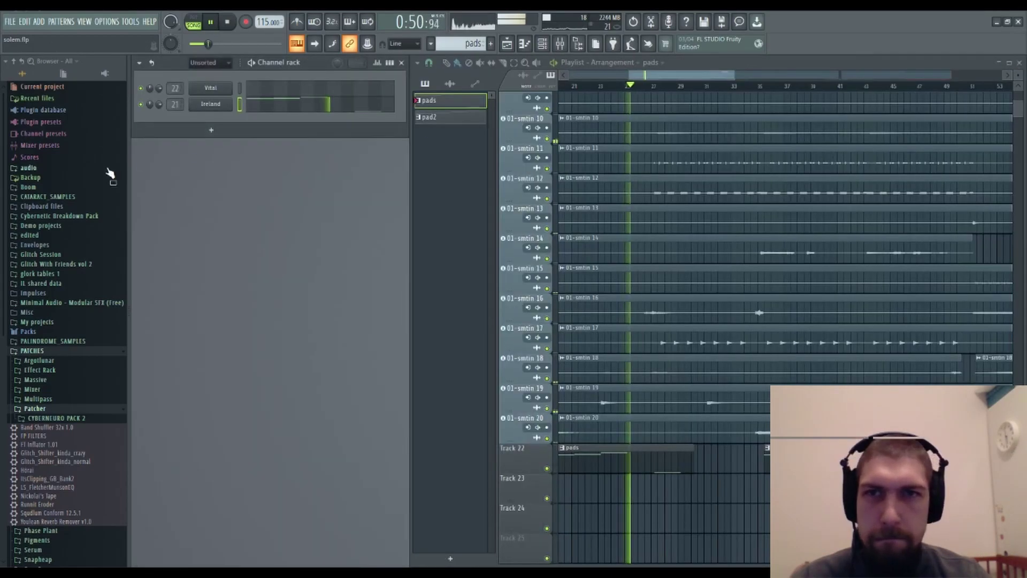
click(210, 104)
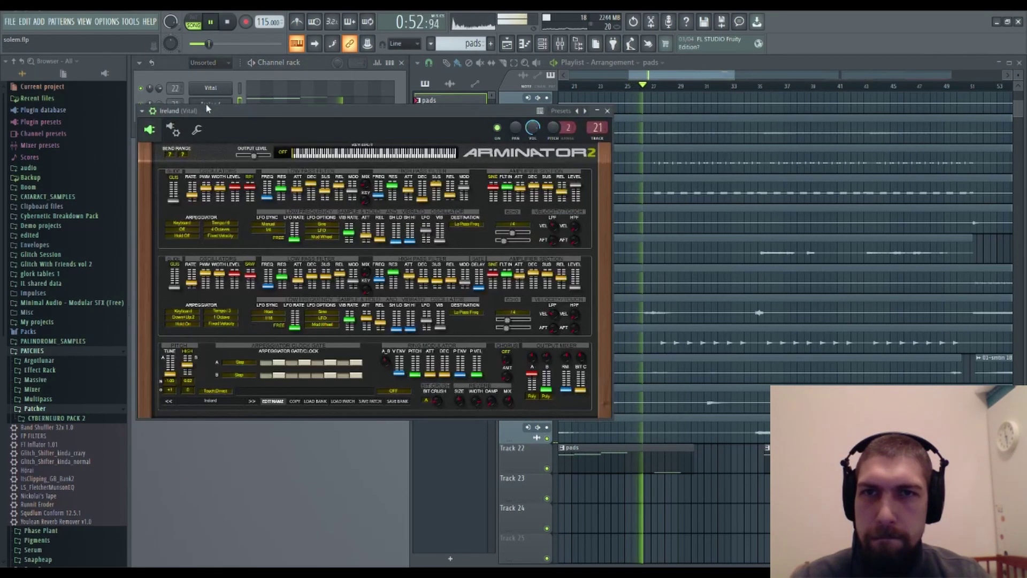
click(210, 105)
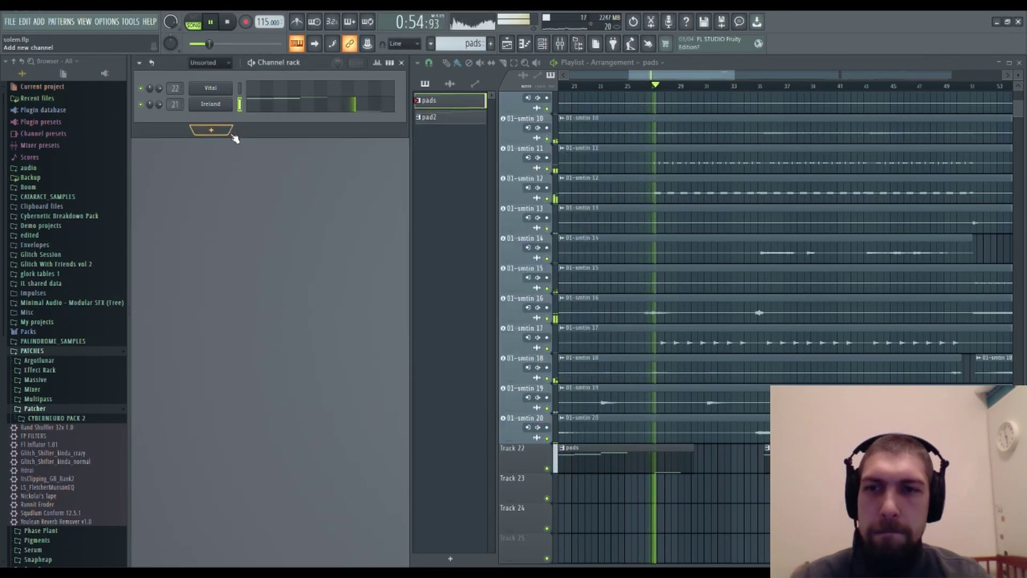
- Try a time-stretching pitch shift of -1200 cents on the 01-smtin 17 audio clip and undo it
drag(723, 462, 645, 558)
drag(962, 345, 1016, 300)
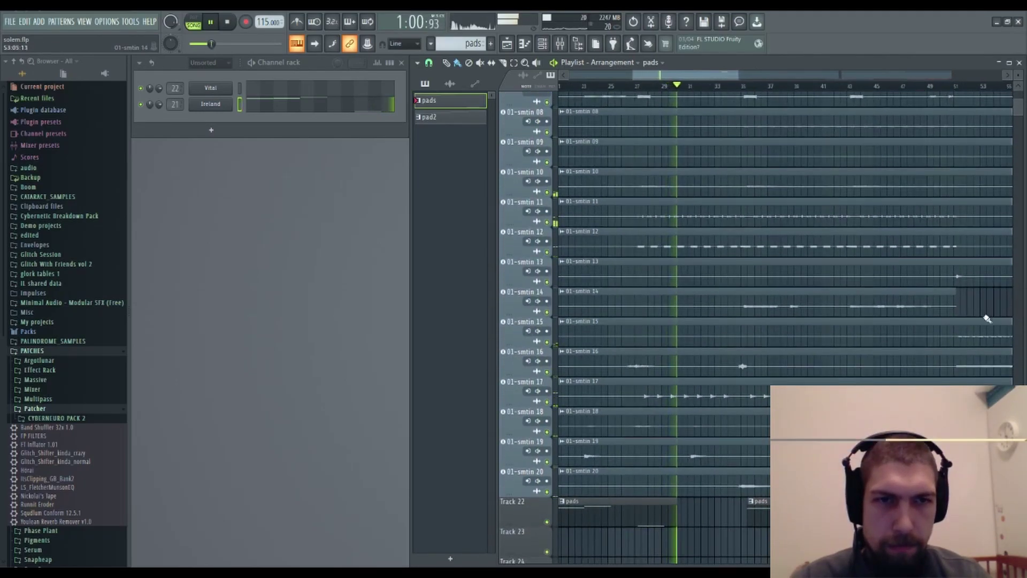
drag(816, 386, 731, 508)
double_click(731, 508)
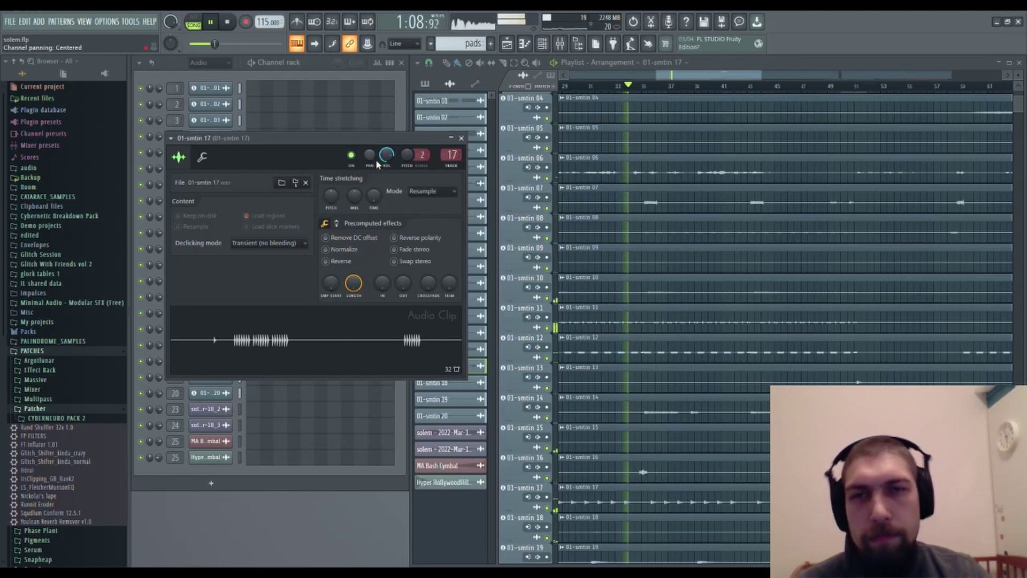
drag(328, 198, 345, 201)
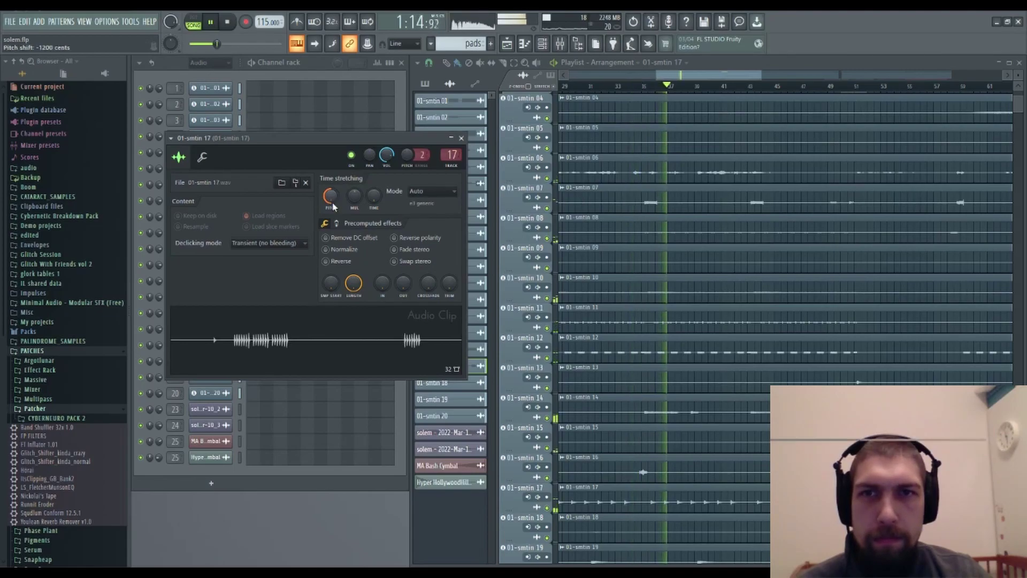
key(ctrl+z)
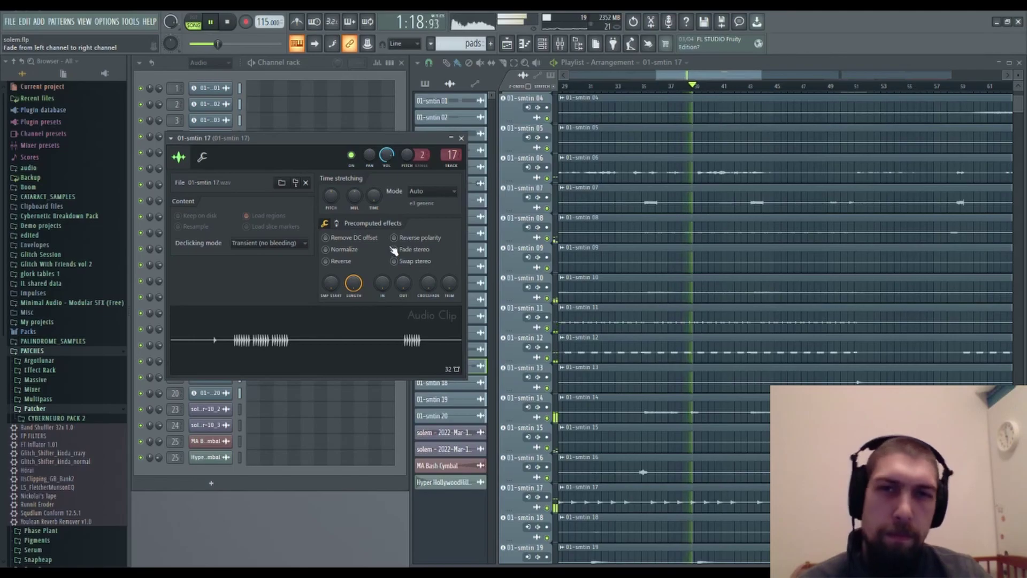
click(462, 138)
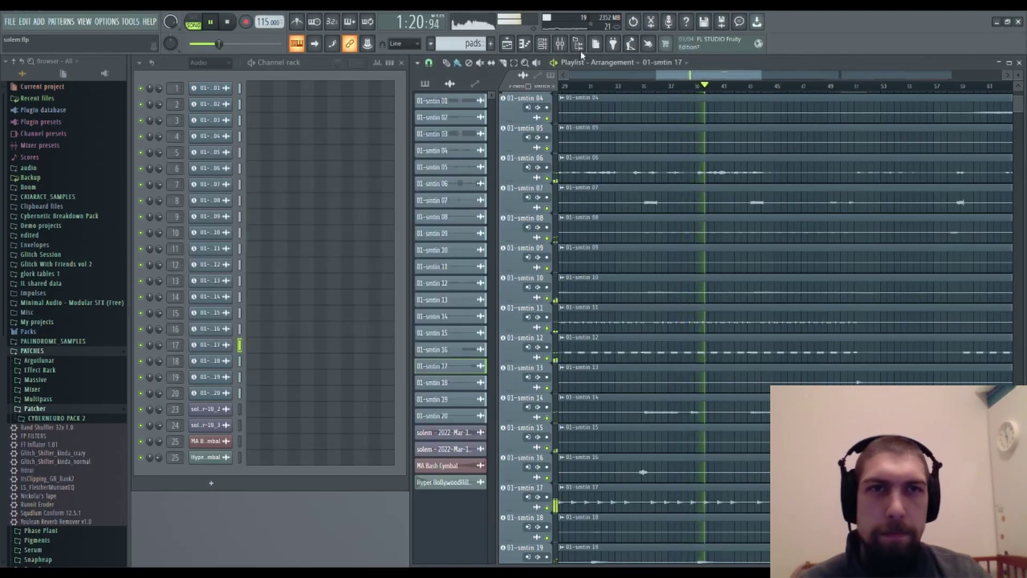
- Add a Frequency Shifter to slot 6 of the 01-smtin 17 mixer track and set its frequency to -78.0 Hz
key(F9)
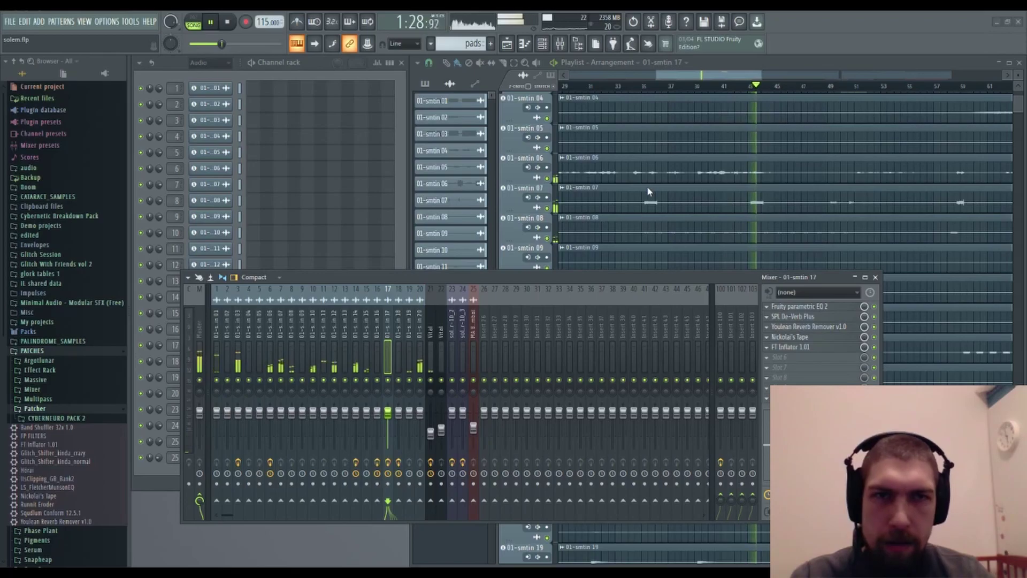
click(795, 357)
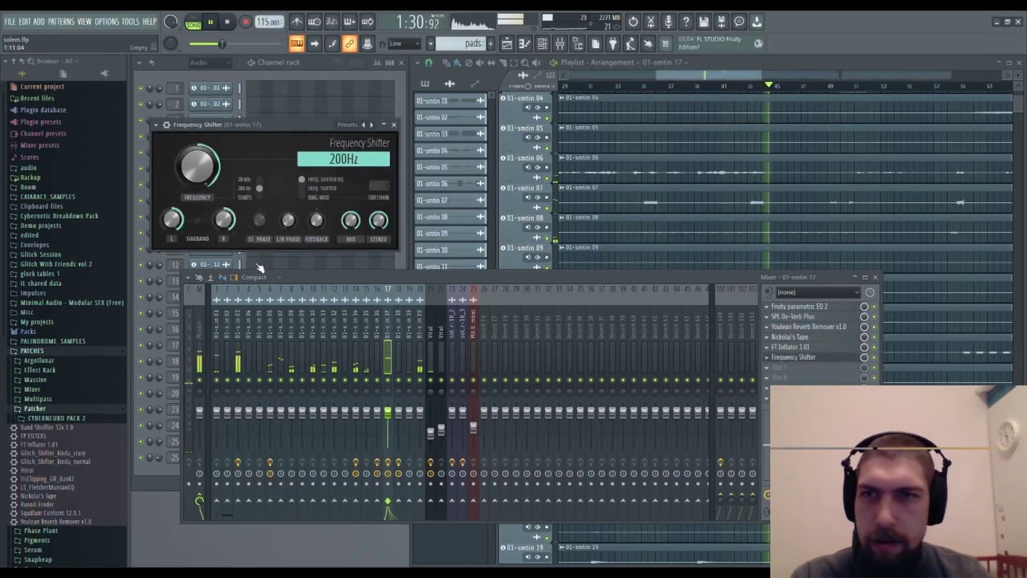
mouse_move(207, 169)
mouse_down()
mouse_move(207, 252)
mouse_move(206, 169)
mouse_move(206, 193)
mouse_move(206, 170)
mouse_move(203, 180)
mouse_up()
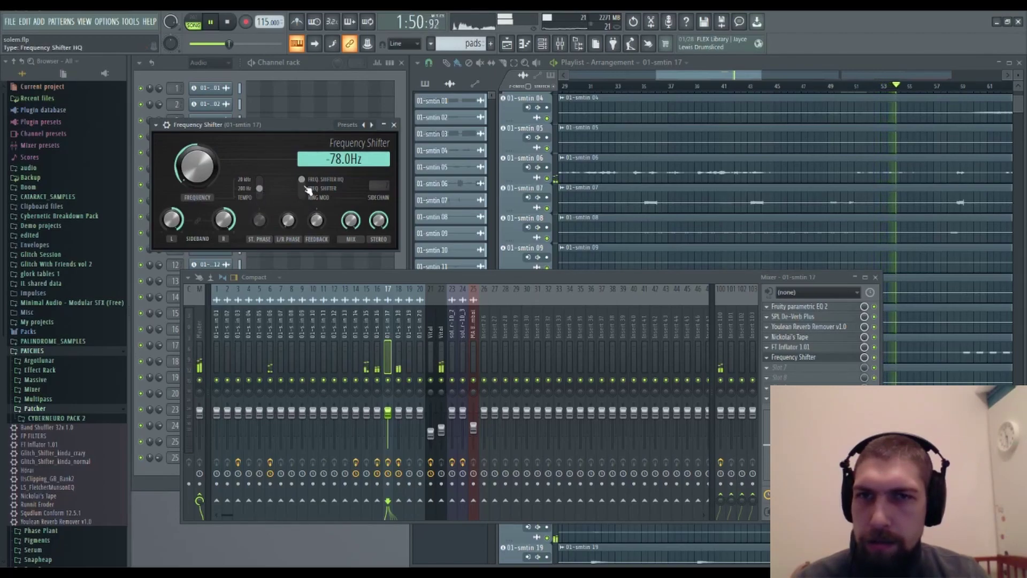
click(394, 124)
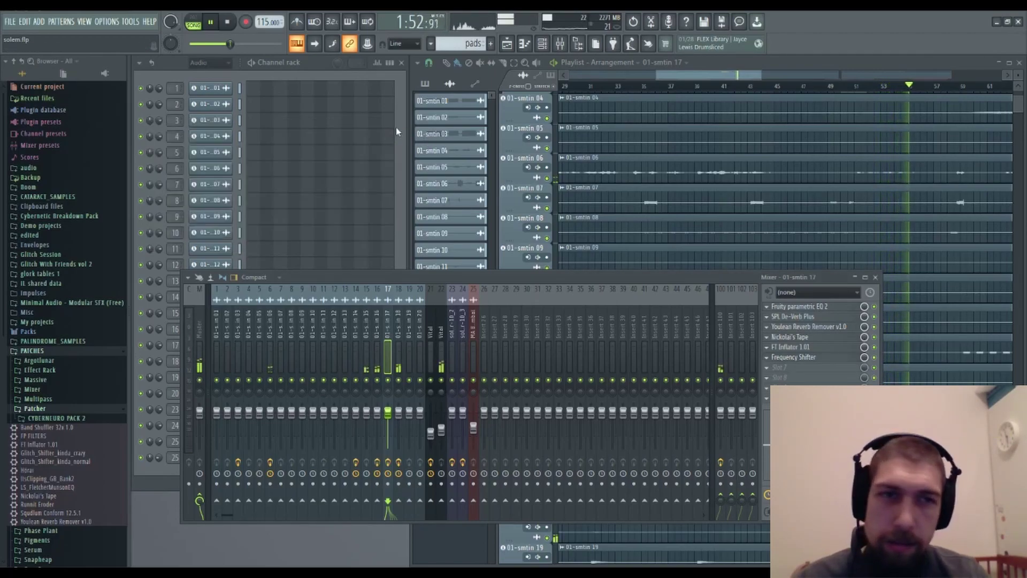
click(876, 277)
- Examine all tracks of the arrangement from about bar 53 onward while the song plays
drag(973, 410, 743, 193)
drag(819, 289, 733, 383)
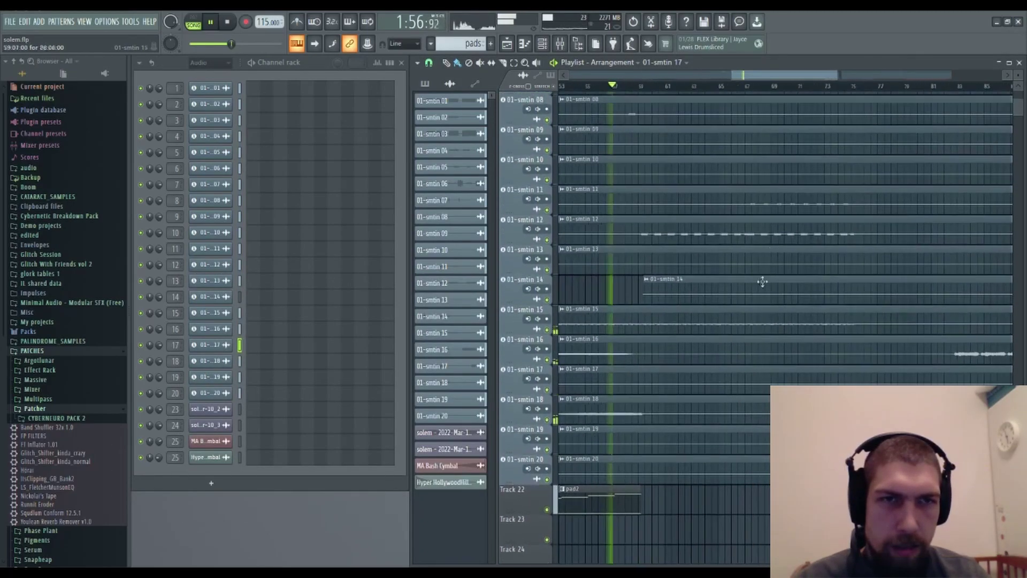
scroll(703, 199, up, 2)
scroll(698, 199, up, 2)
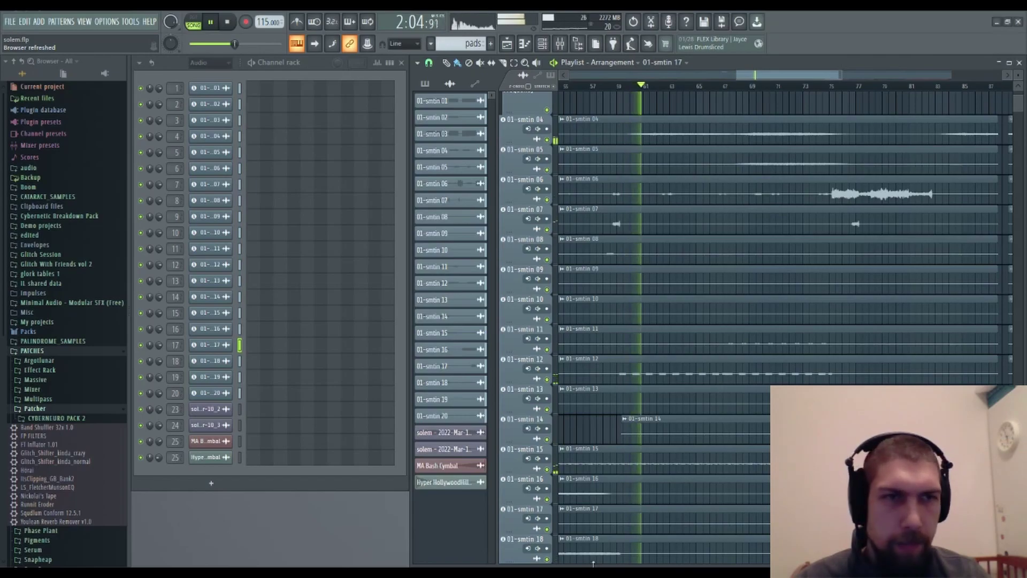
drag(747, 409, 743, 321)
mouse_move(753, 387)
mouse_down()
mouse_move(754, 255)
mouse_move(760, 390)
mouse_up()
drag(746, 233, 706, 376)
mouse_move(698, 268)
mouse_down()
mouse_move(716, 278)
mouse_move(707, 278)
mouse_up()
drag(750, 428, 621, 174)
drag(697, 268, 883, 461)
drag(764, 340, 774, 399)
drag(753, 281, 791, 273)
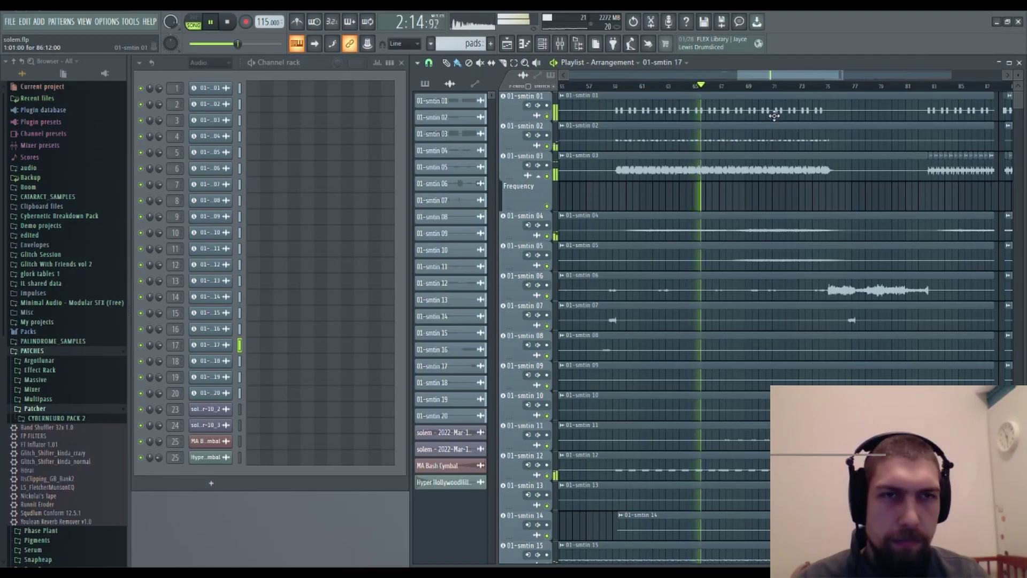
drag(784, 452, 731, 266)
drag(740, 188, 674, 363)
drag(649, 194, 622, 213)
scroll(656, 316, down, 7)
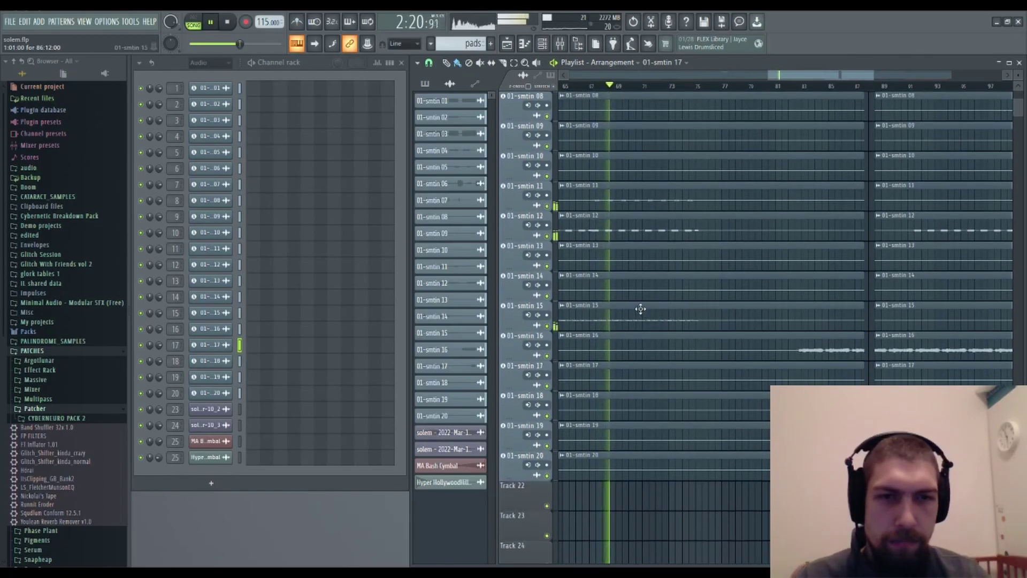
scroll(616, 343, up, 7)
- Stop playback, place the song position at about bar 68, and look over the tracks there
key(space)
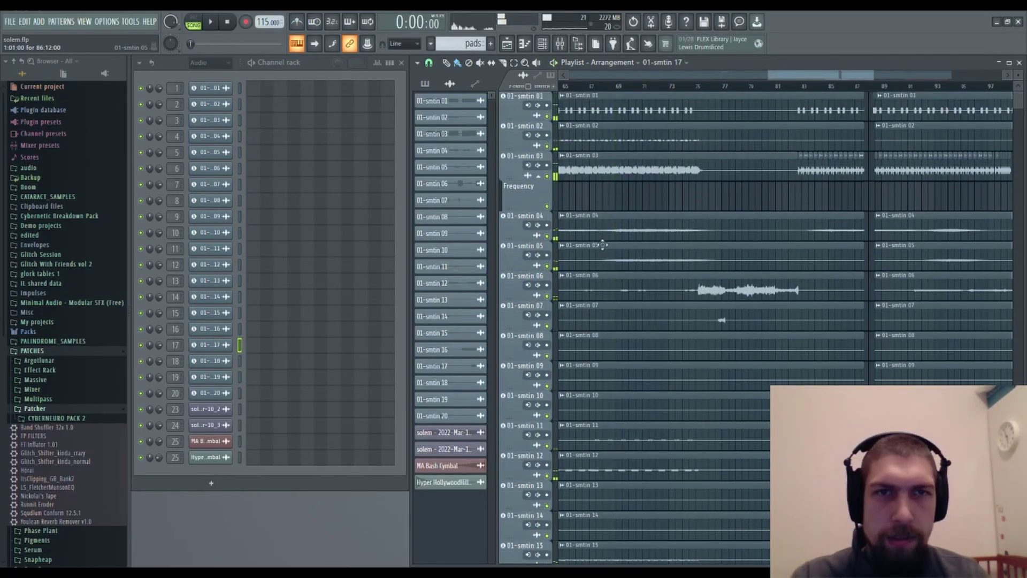
click(617, 86)
scroll(608, 213, down, 11)
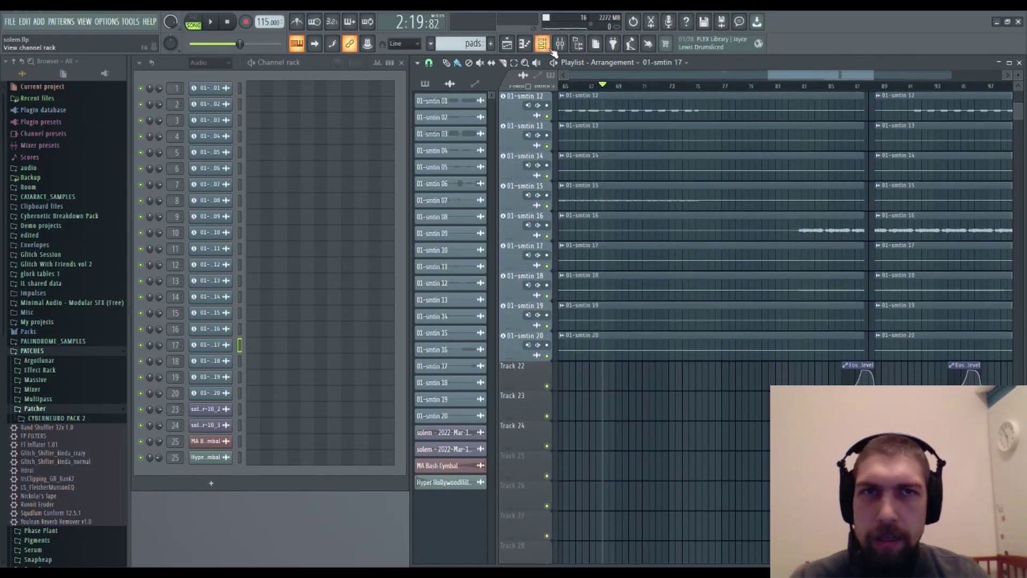
scroll(630, 481, up, 11)
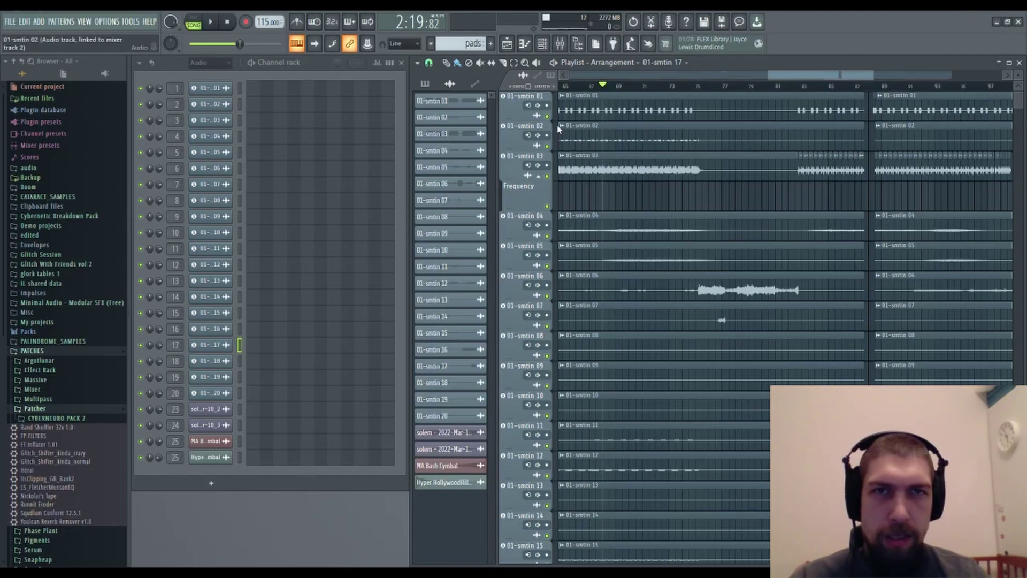
- Load the Glitch_Shifter_kinda_crazy Patcher preset into slot 2 of the Master mixer track
click(560, 43)
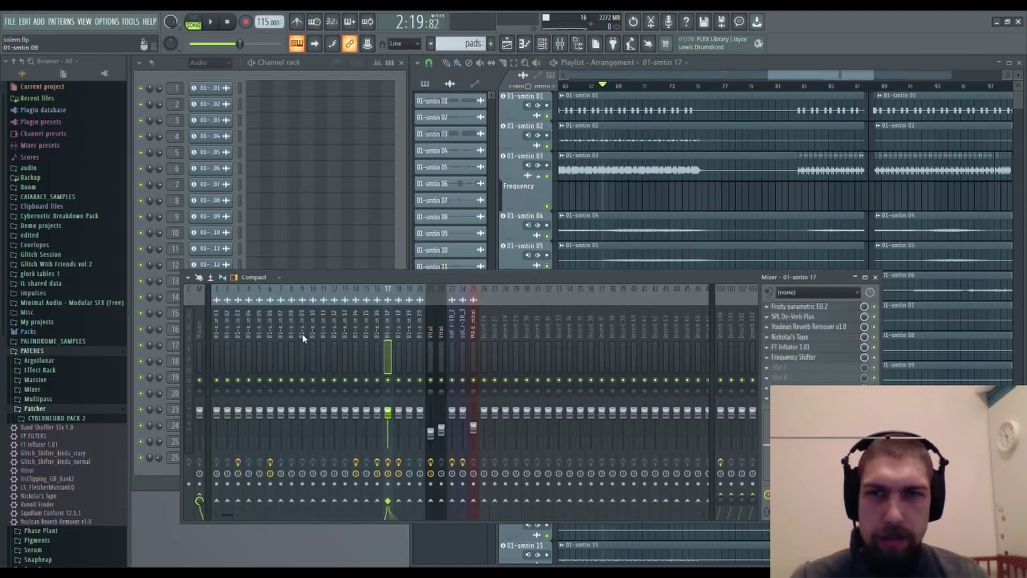
click(207, 339)
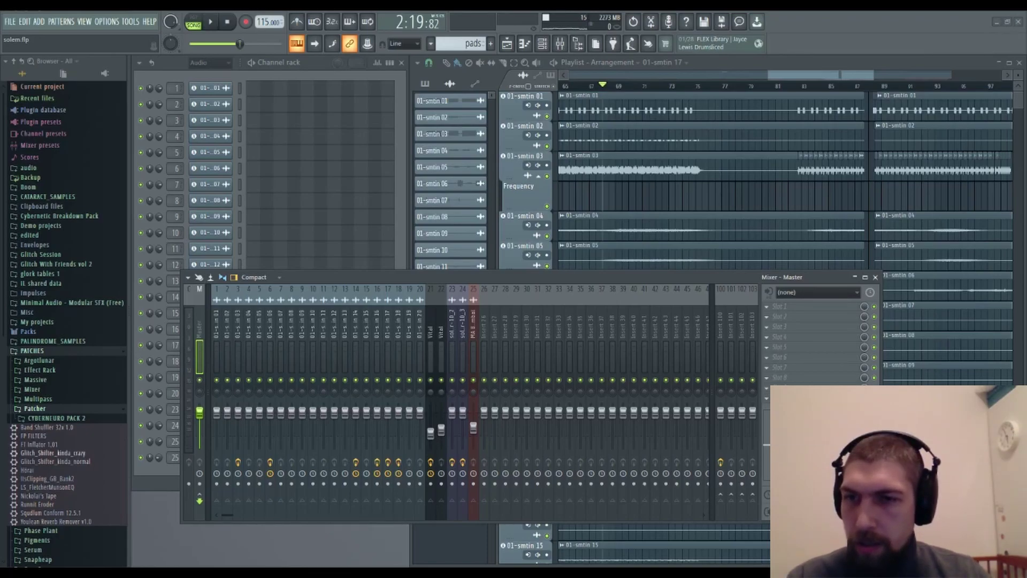
drag(52, 452, 840, 347)
drag(829, 313, 813, 333)
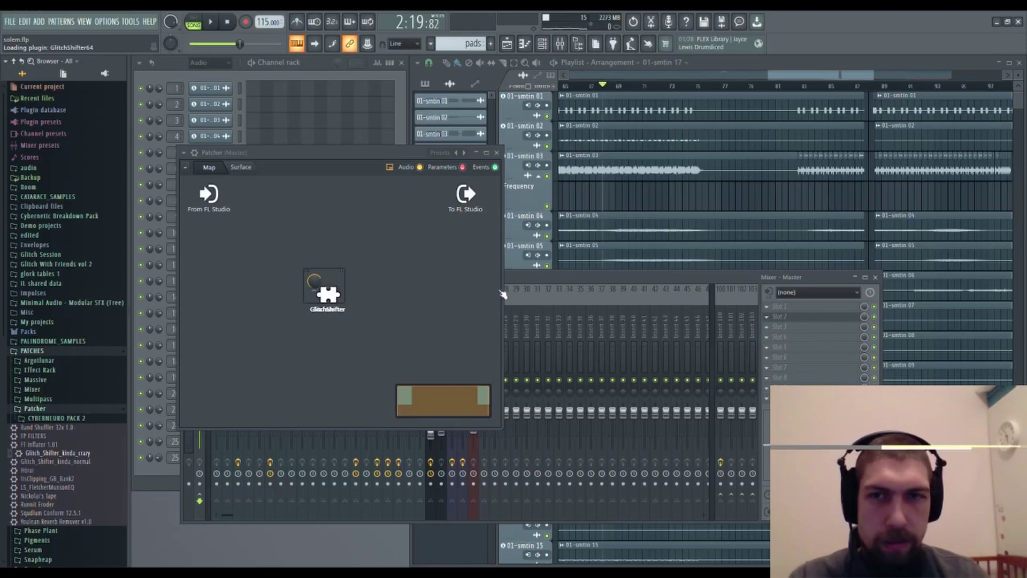
click(497, 154)
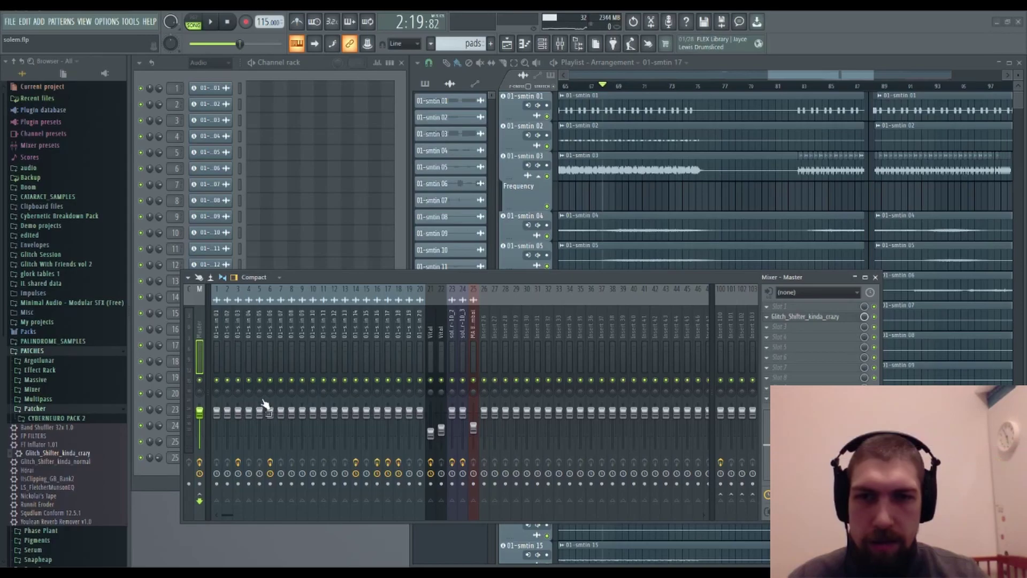
- Add SPECOMP to slot 4 of the Master, set its threshold to -2.0 dB and knee to 1 dB, and raise ratio and make-up
drag(817, 342, 817, 337)
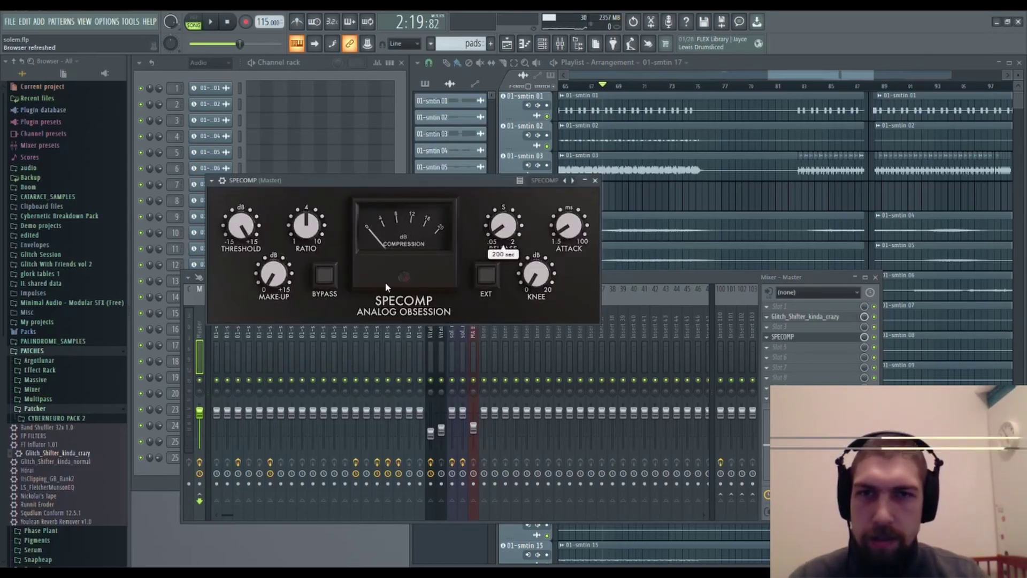
drag(241, 226, 231, 307)
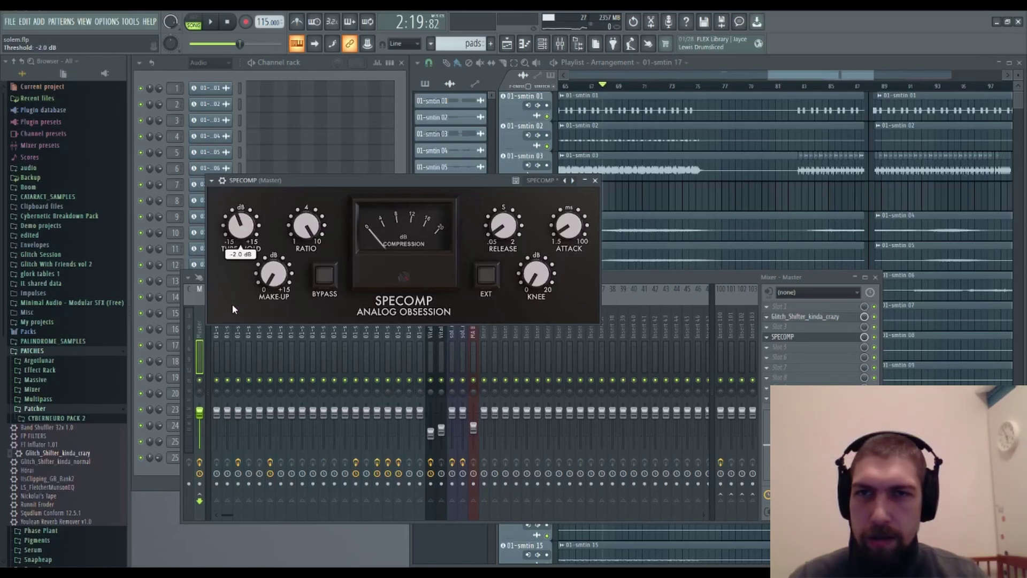
drag(274, 274, 273, 247)
mouse_move(536, 289)
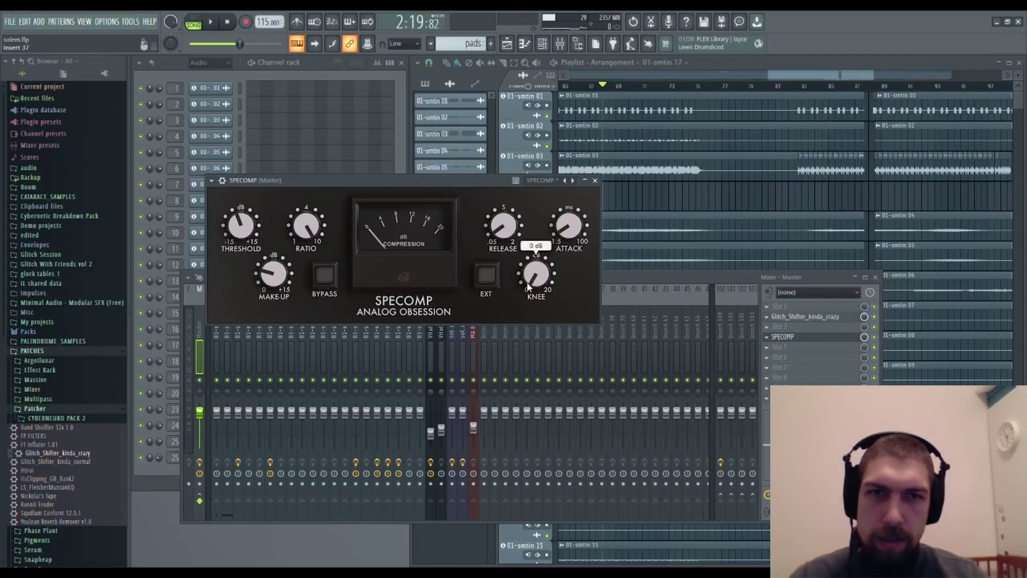
drag(536, 284, 538, 273)
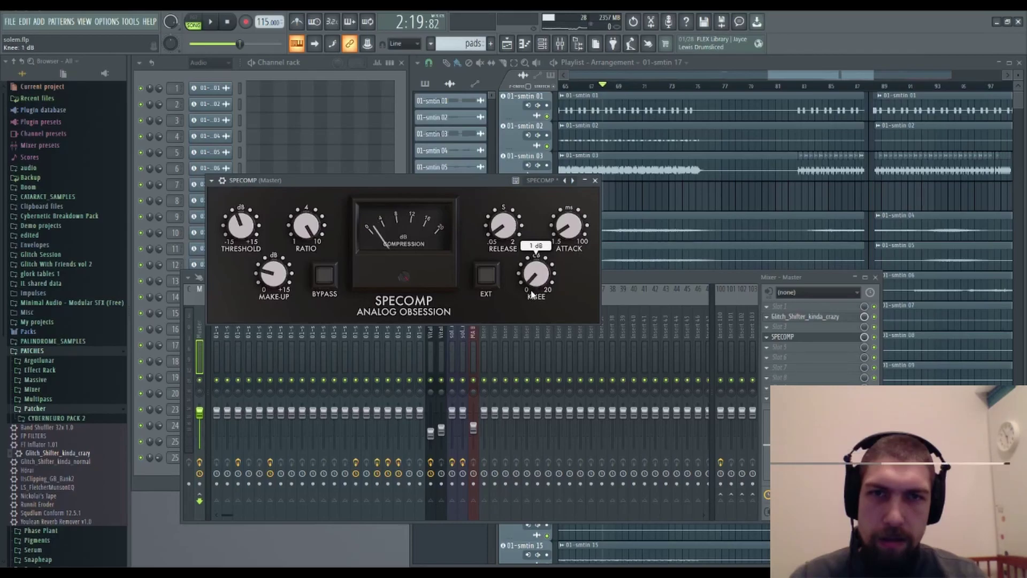
- Lengthen SPECOMP's attack to 28.7 ms, increase its release time, and close the compressor
mouse_move(576, 211)
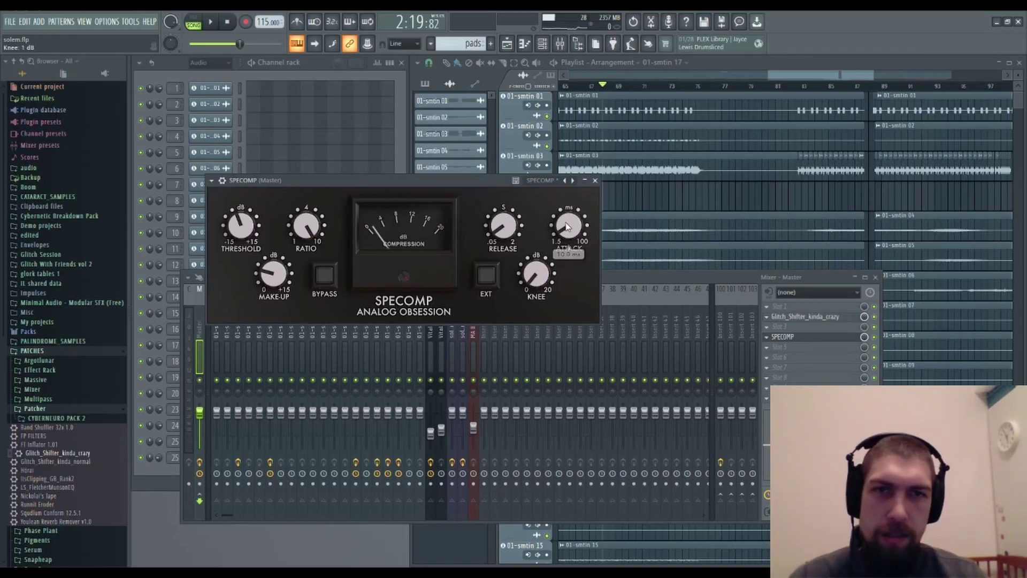
drag(569, 227, 567, 191)
mouse_move(503, 226)
mouse_down()
mouse_move(499, 194)
mouse_move(499, 207)
mouse_up()
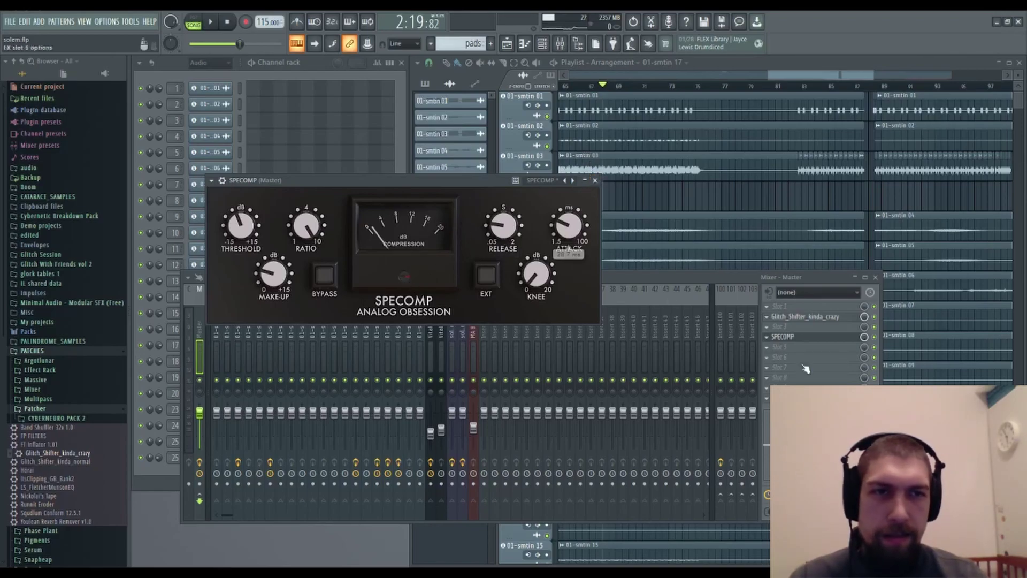
click(595, 181)
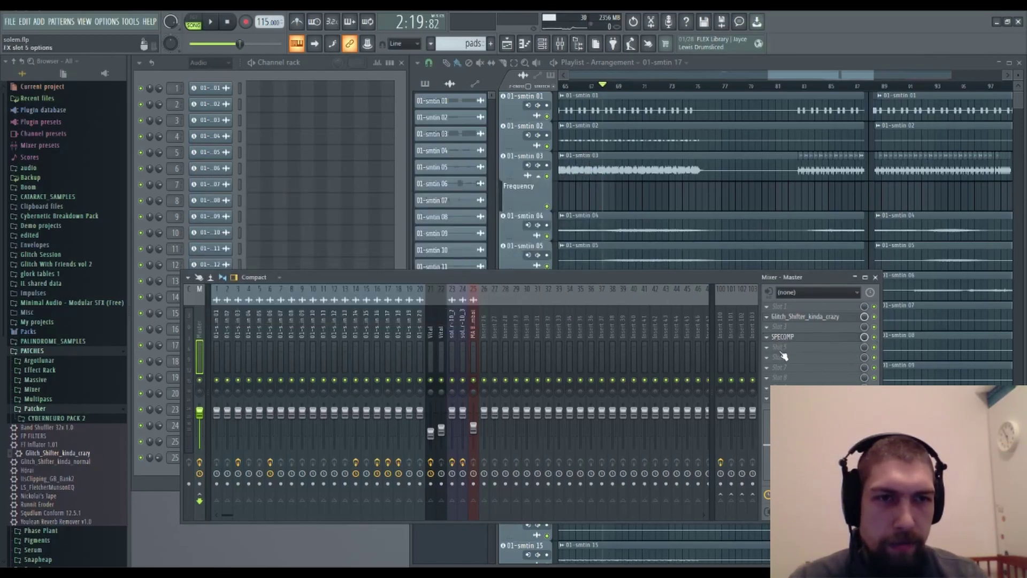
- Look over the Glitch_Shifter_kinda_crazy patch on the Master and set SPECOMP's attack to 11.2 ms
click(803, 317)
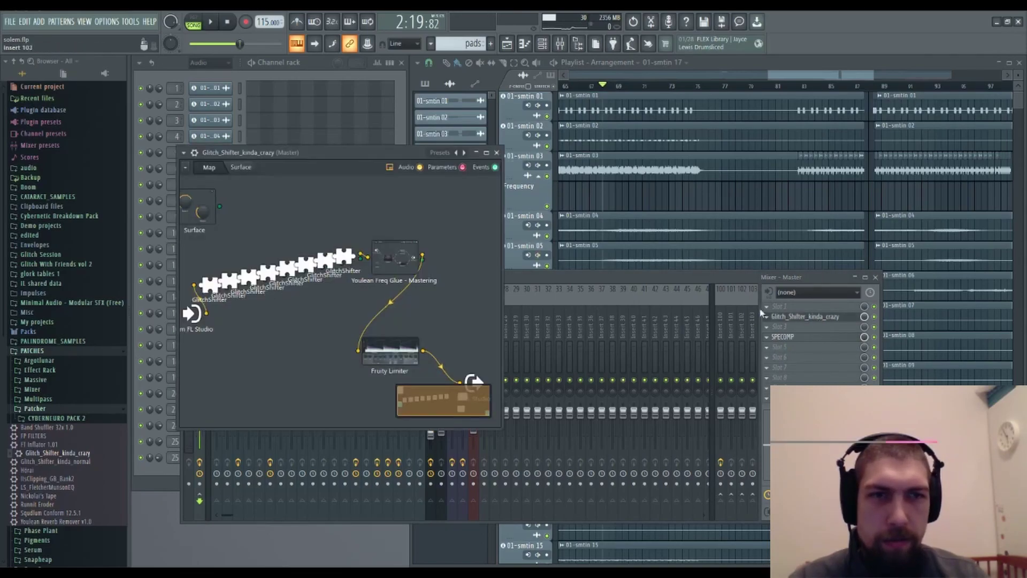
click(802, 317)
click(783, 336)
drag(566, 228, 562, 262)
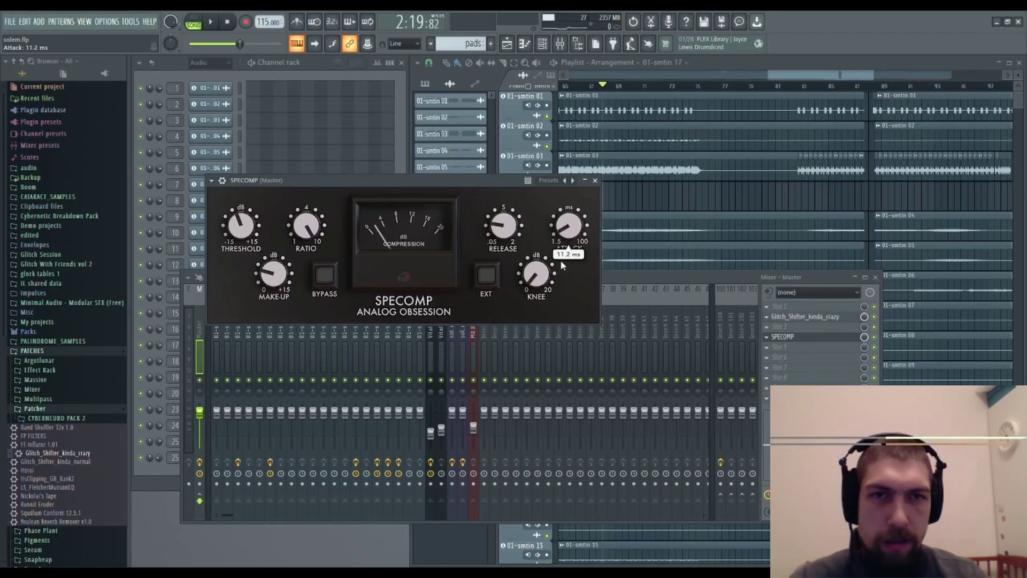
click(595, 181)
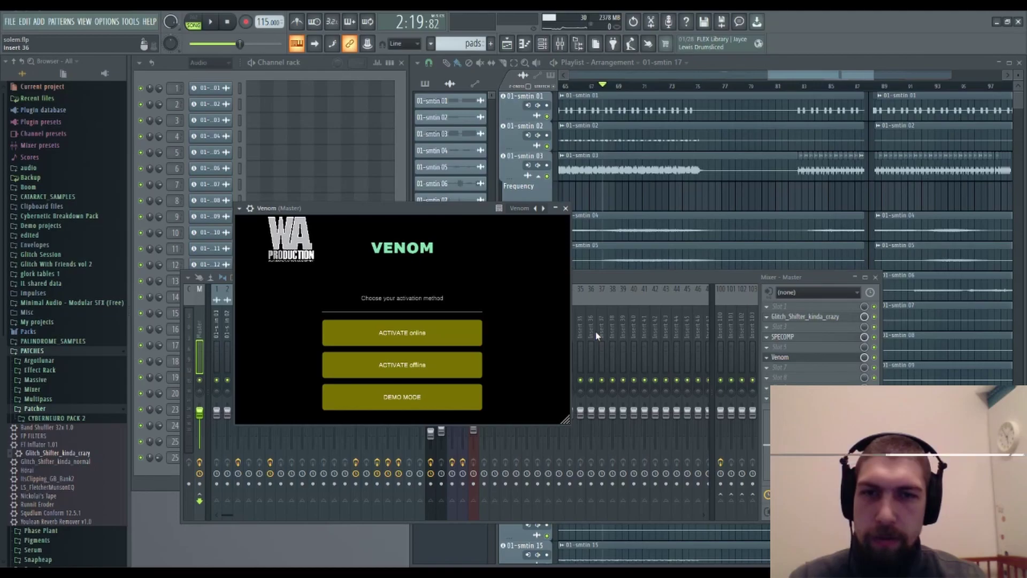
click(421, 332)
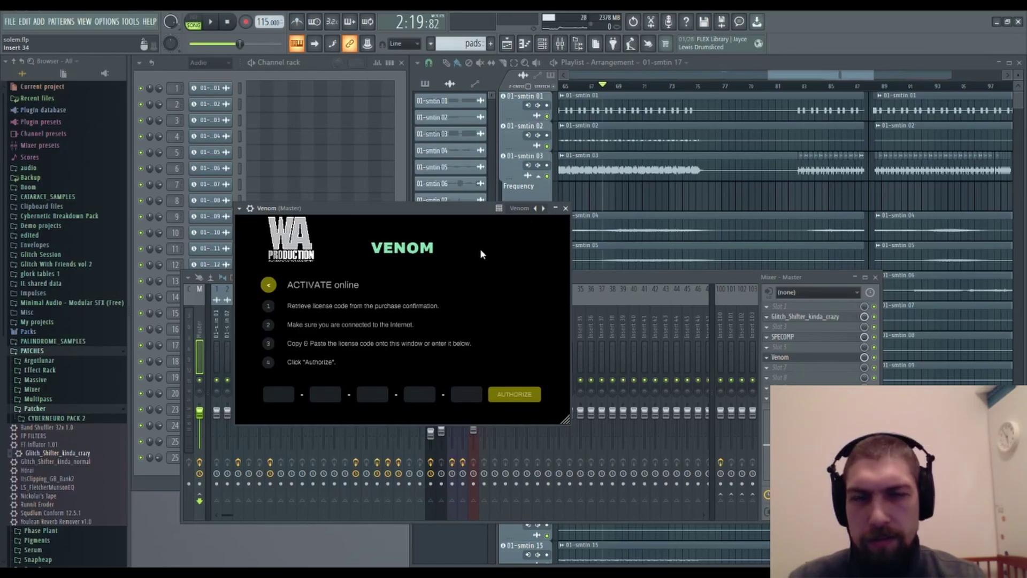
click(566, 208)
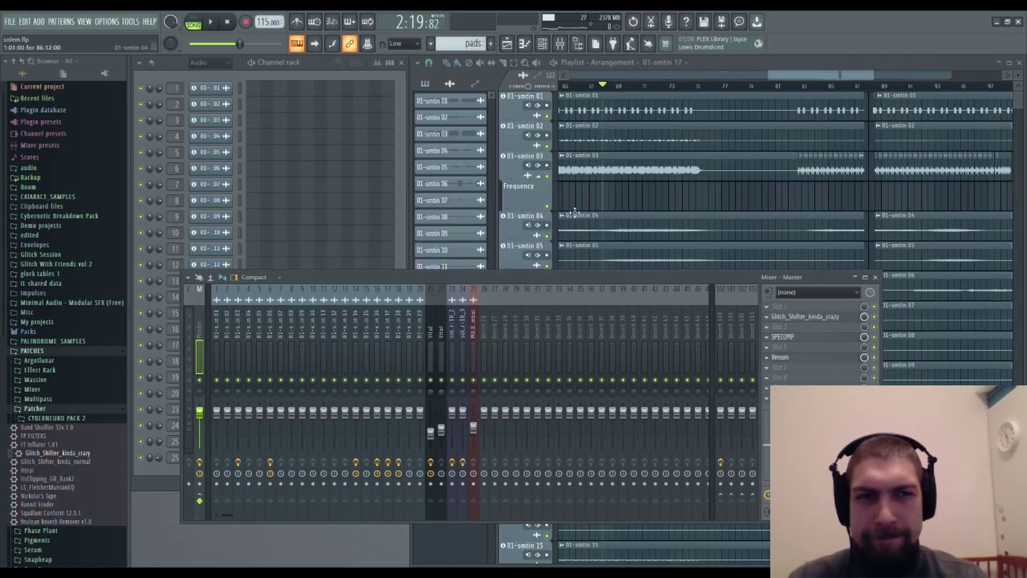
click(787, 341)
click(554, 328)
- Load BYOD on the Master mixer track and add a RONN drive module to its signal chain
click(788, 356)
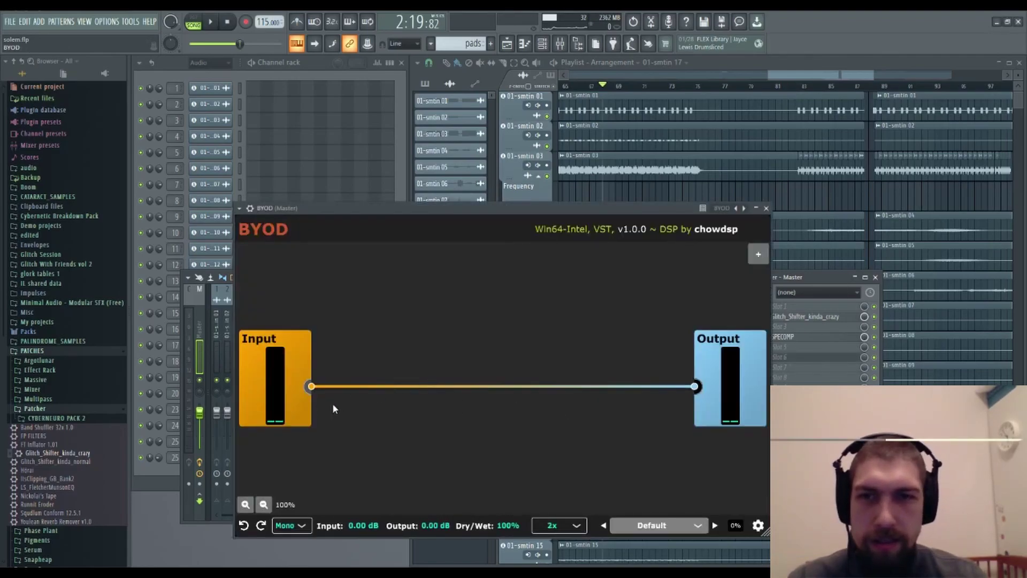
right_click(488, 317)
mouse_move(514, 325)
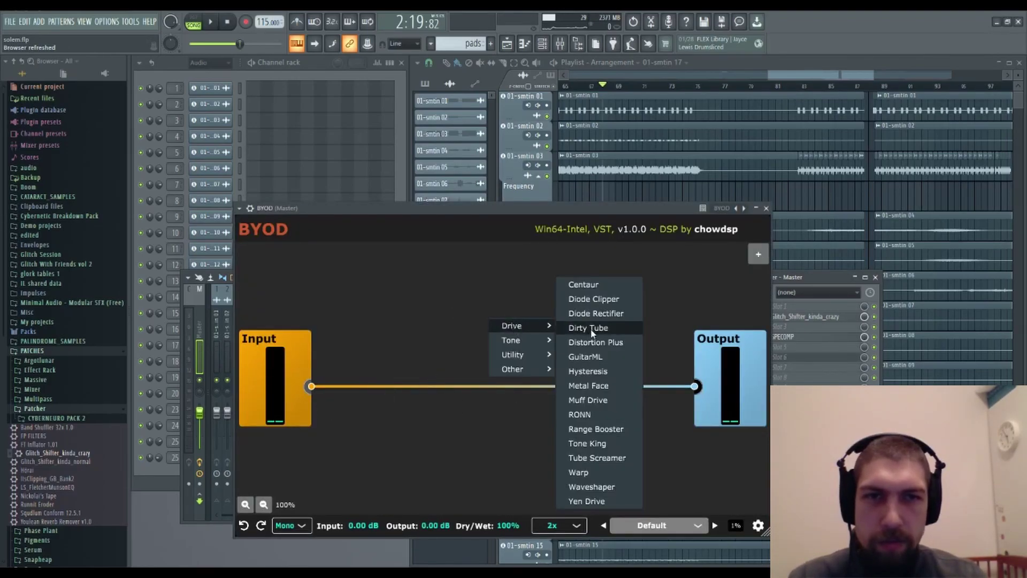
click(614, 417)
- Replace the direct Input-to-Output cable with one from Input to RONN, and move RONN closer to Input
click(696, 386)
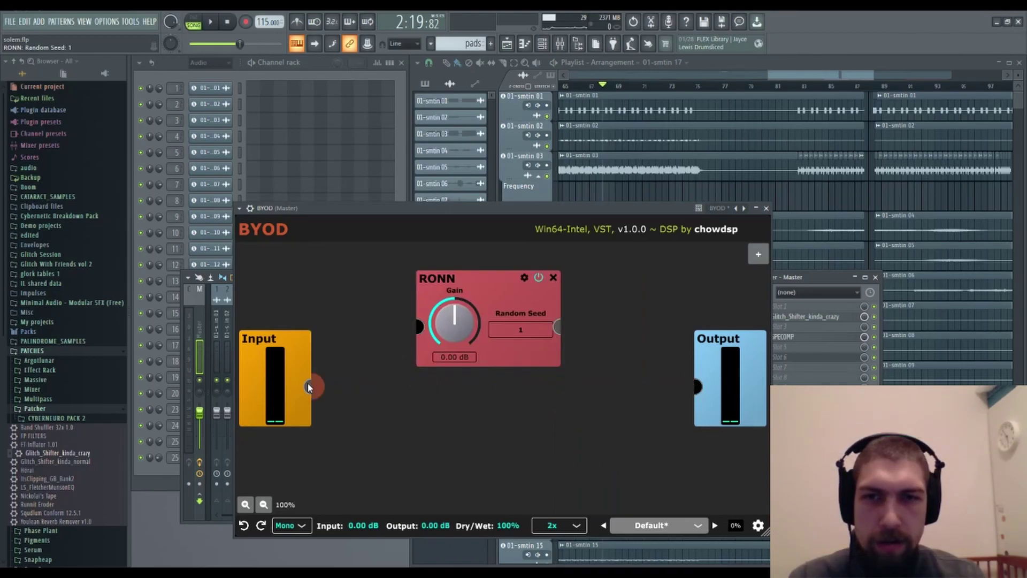
drag(311, 388, 417, 326)
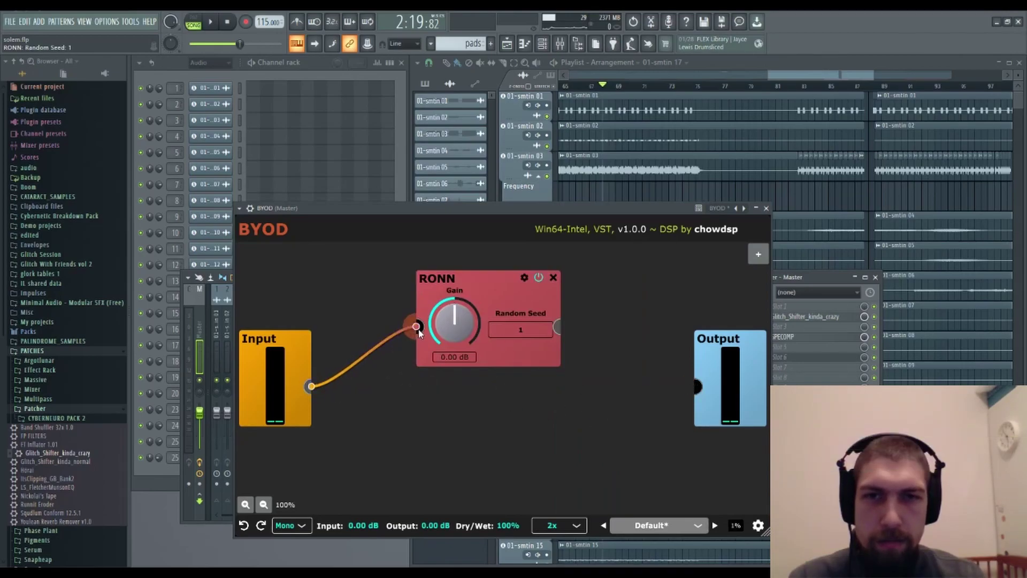
drag(474, 274, 403, 262)
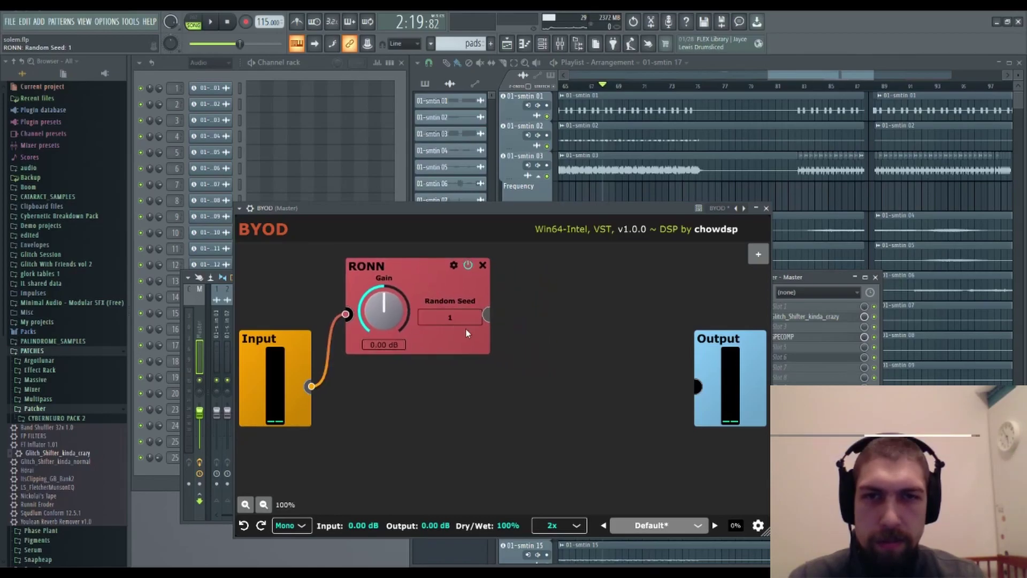
- Set RONN's Random Seed to 2048 and its gain to 2.98 dB
click(448, 373)
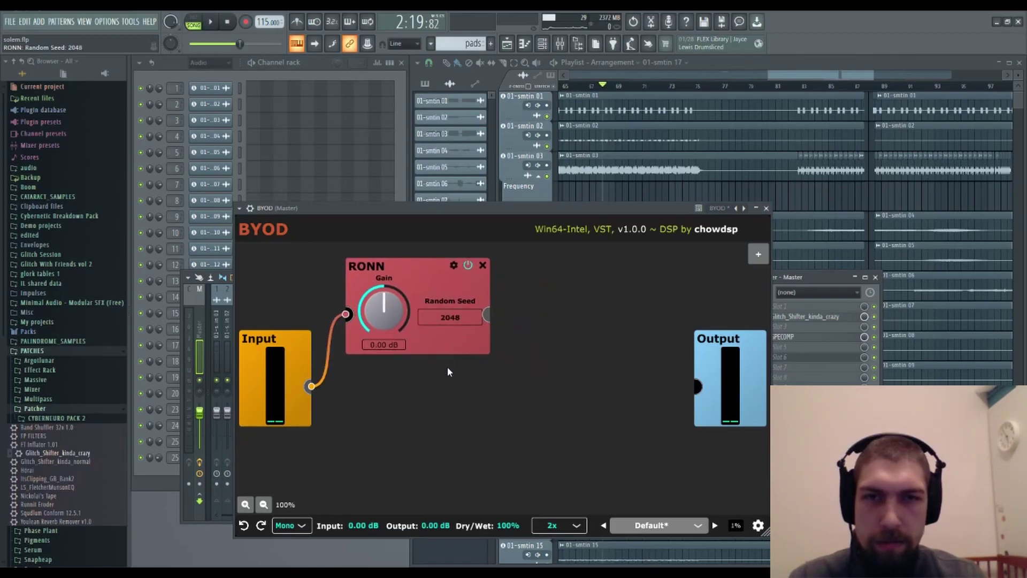
drag(393, 287, 512, 285)
- Add a DC Blocker utility module, set its frequency to 50.00 Hz, and place it beside Output
right_click(512, 369)
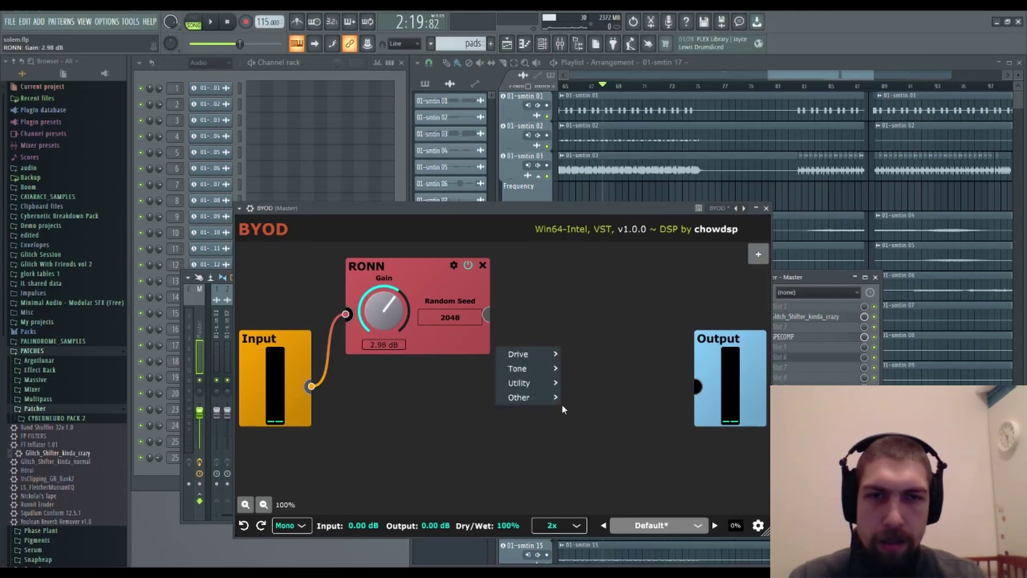
mouse_move(535, 384)
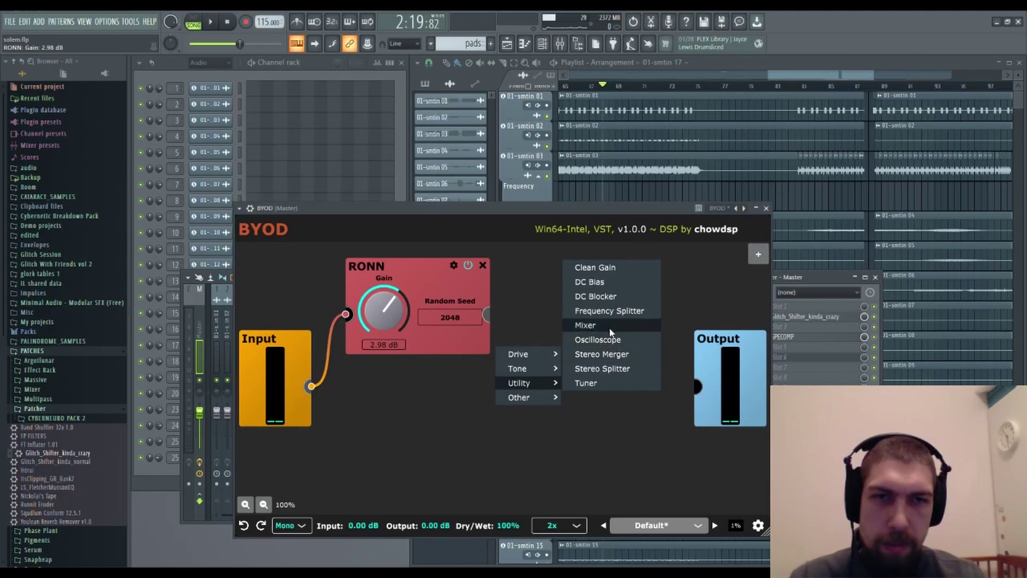
click(610, 297)
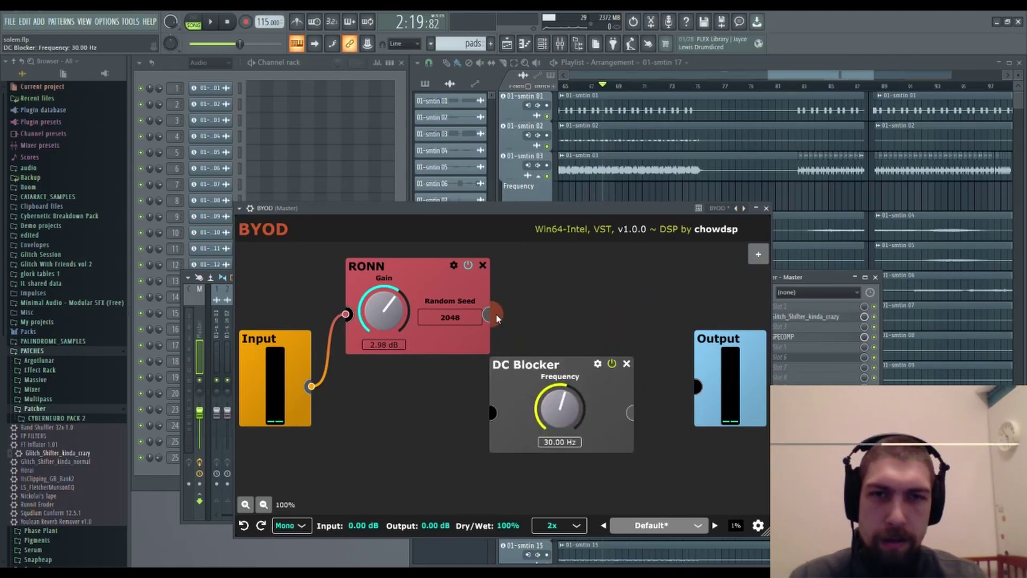
drag(534, 377, 618, 377)
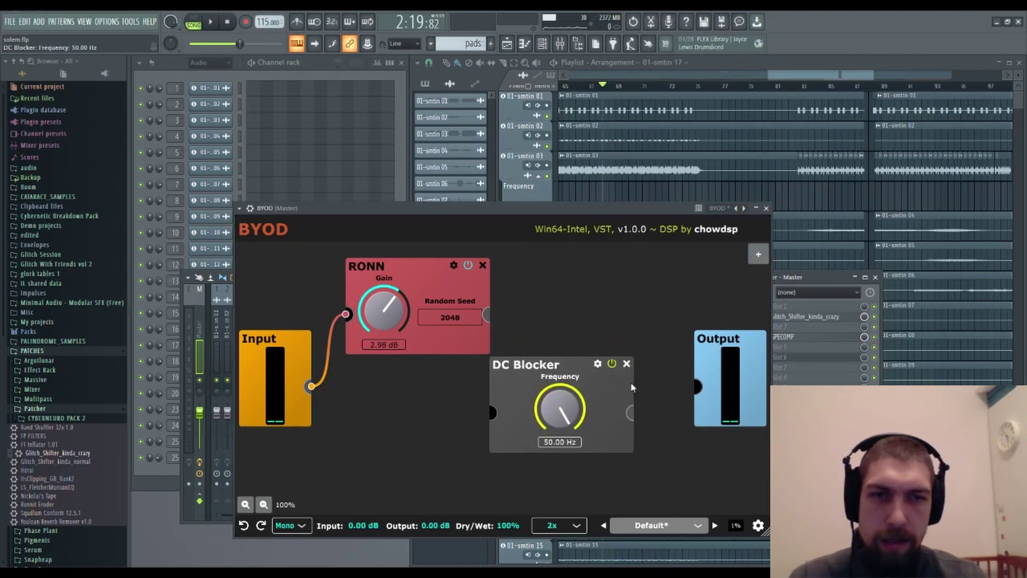
drag(556, 376, 610, 352)
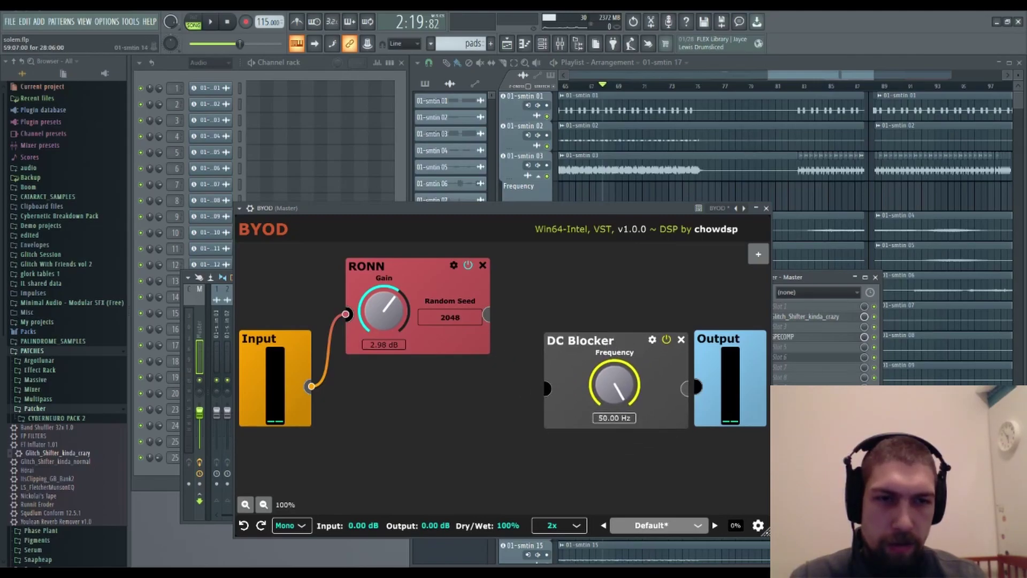
- Widen and reposition the BYOD window, and shift DC Blocker closer to Output
drag(767, 532, 921, 515)
drag(619, 206, 513, 103)
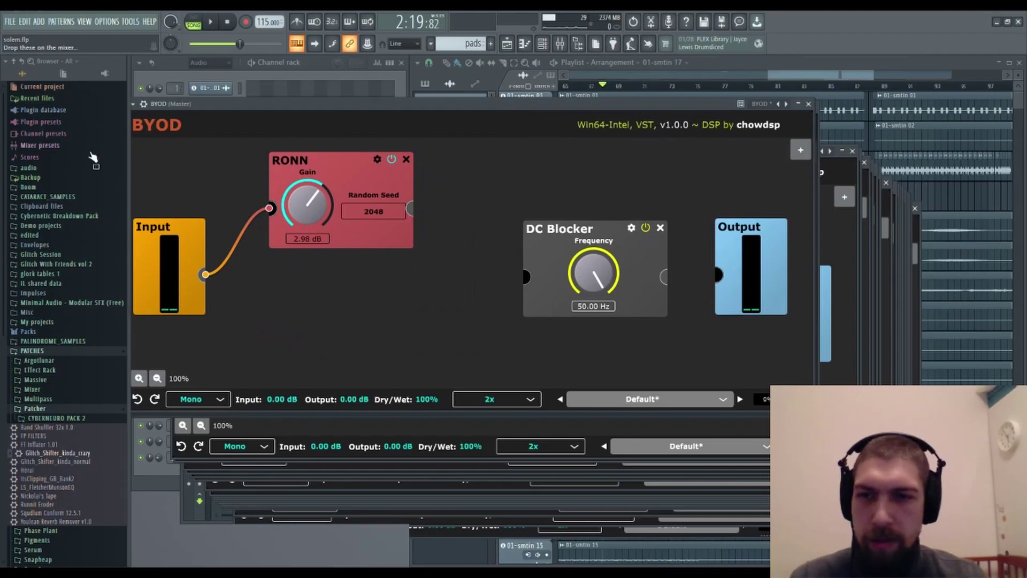
drag(599, 229, 611, 224)
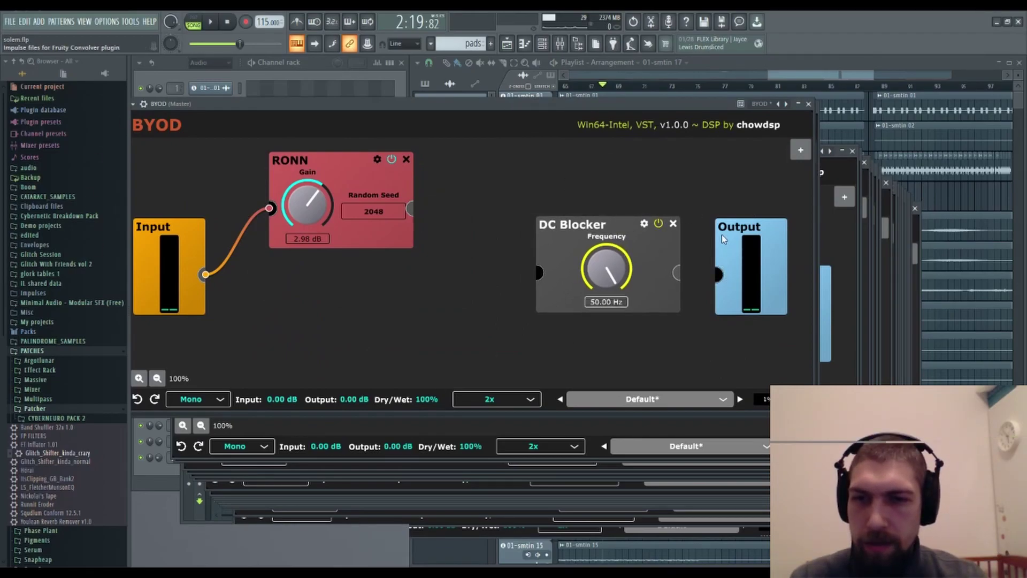
drag(679, 104, 703, 121)
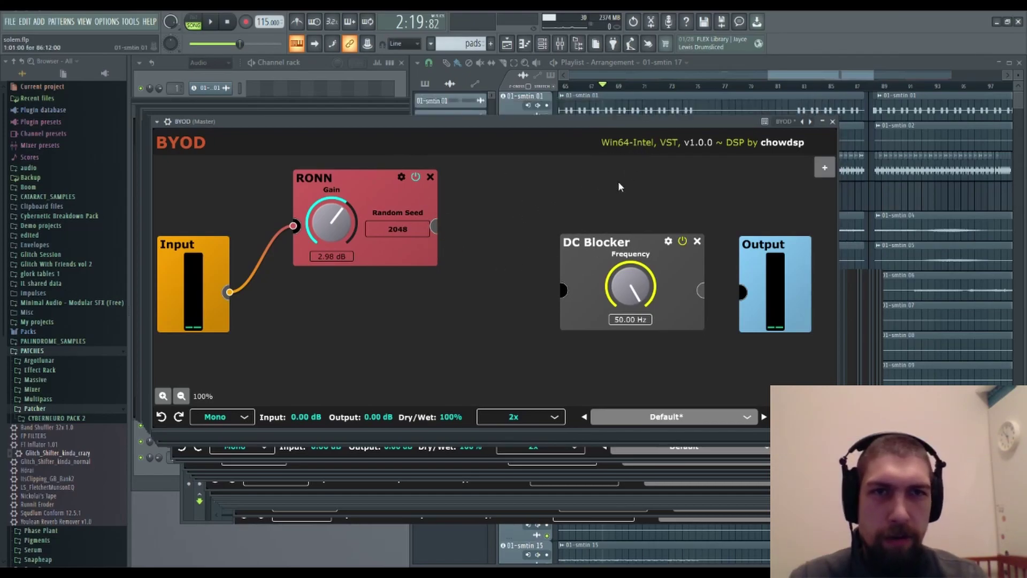
- Change RONN's Random Seed to 101
right_click(561, 203)
click(389, 230)
drag(393, 255, 392, 264)
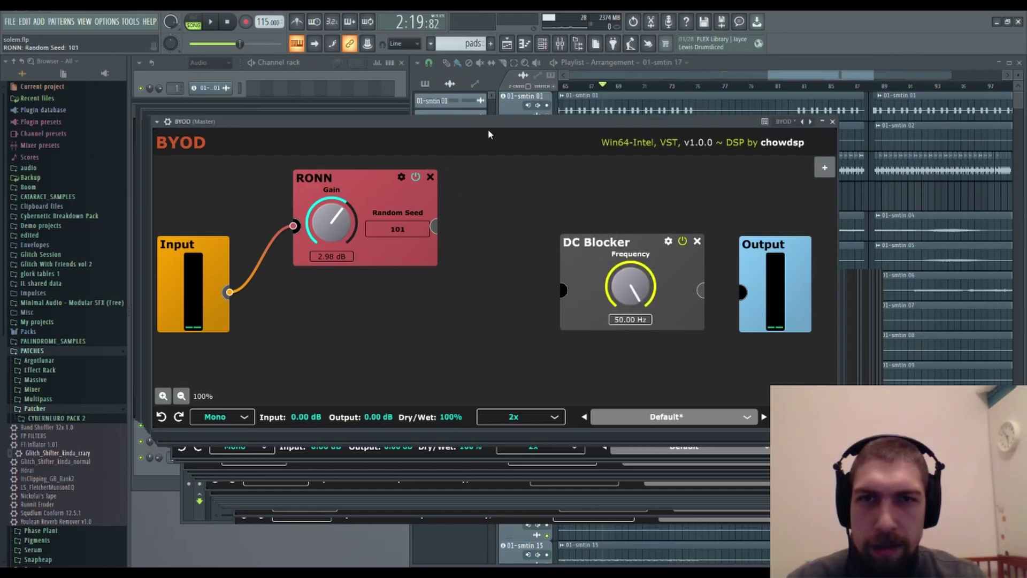
- Add a Bass Cleaner tone module after RONN and connect RONN's output to its input
right_click(474, 186)
mouse_move(526, 206)
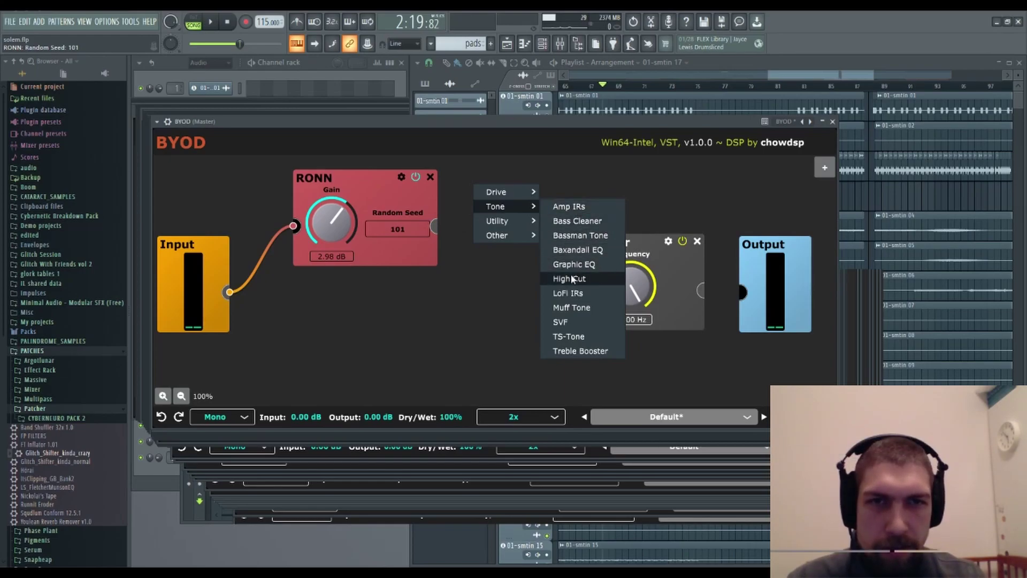
click(582, 225)
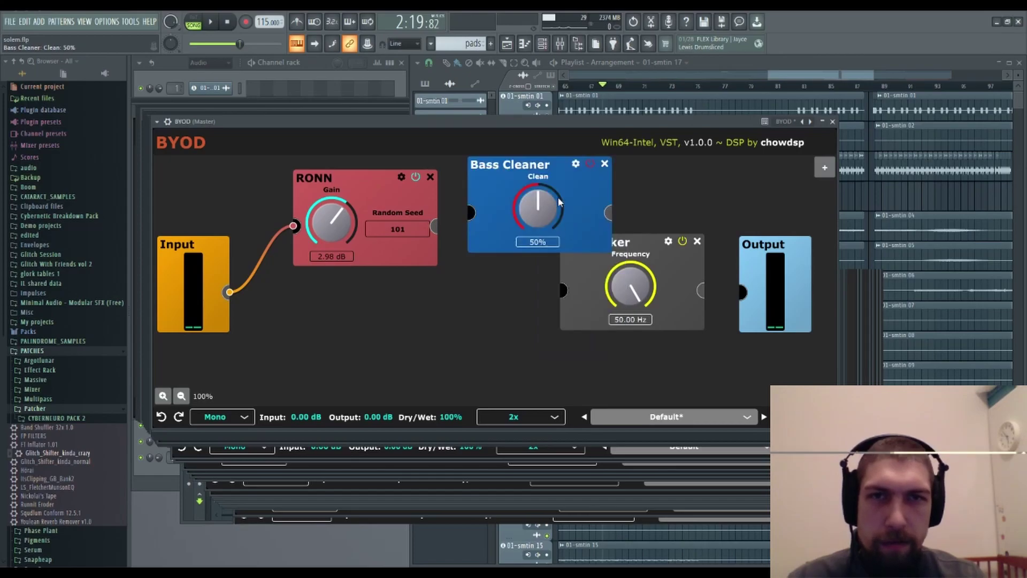
drag(467, 217, 469, 213)
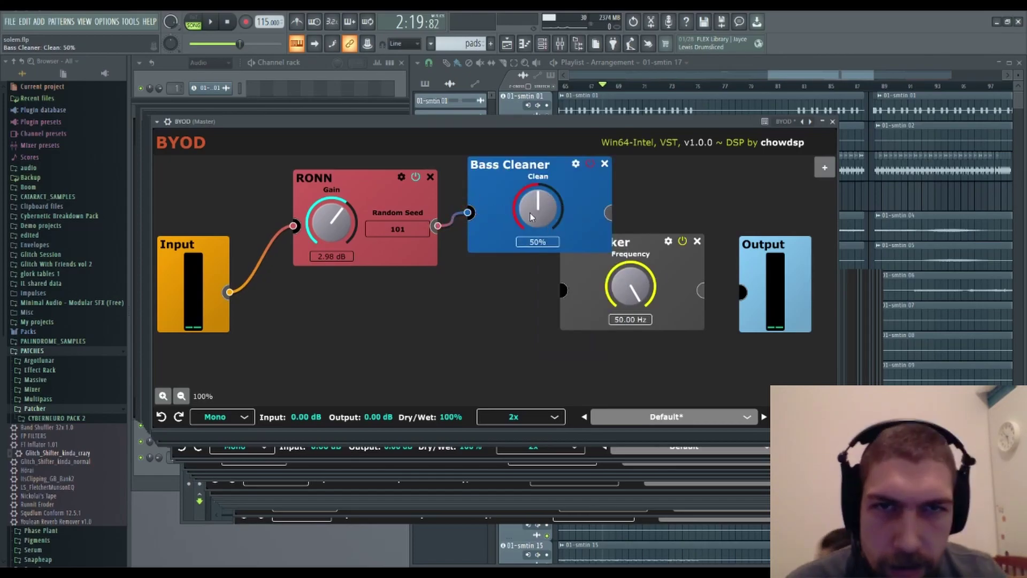
- Set Bass Cleaner's Clean amount to 70% and move DC Blocker down clear of it
drag(531, 215, 540, 188)
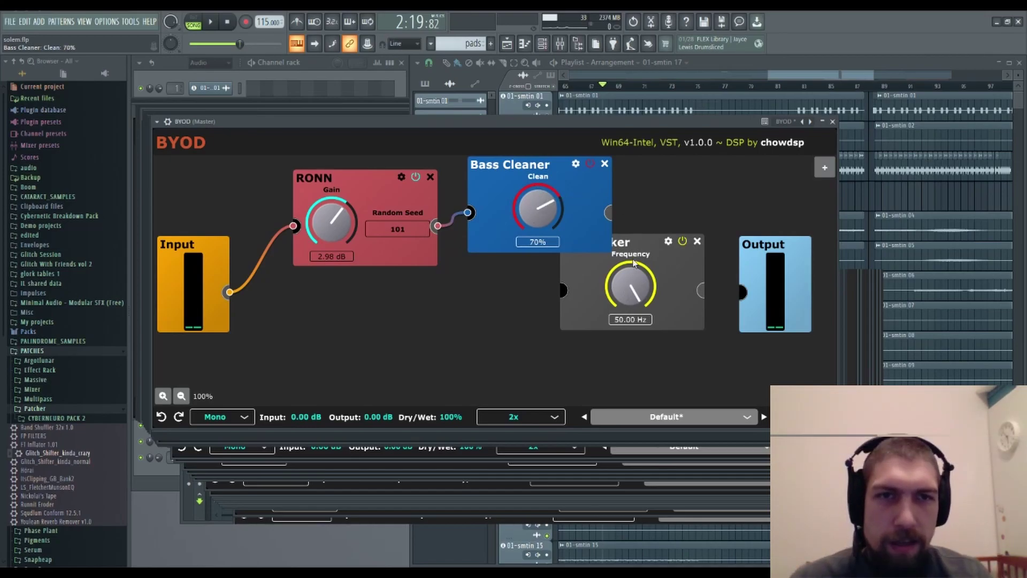
drag(642, 246, 628, 307)
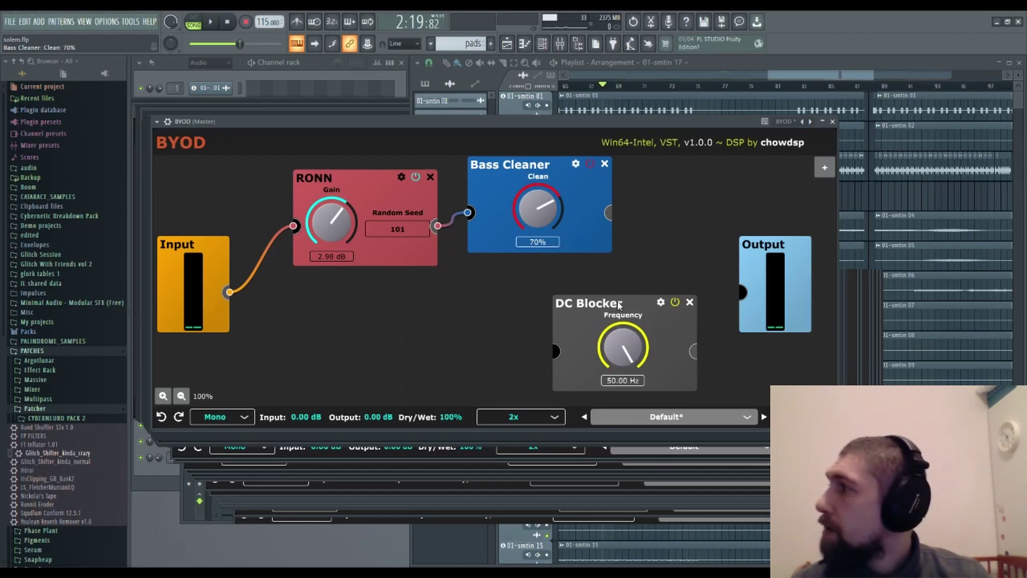
- Add a Warp drive module near Input in the BYOD chain
right_click(250, 313)
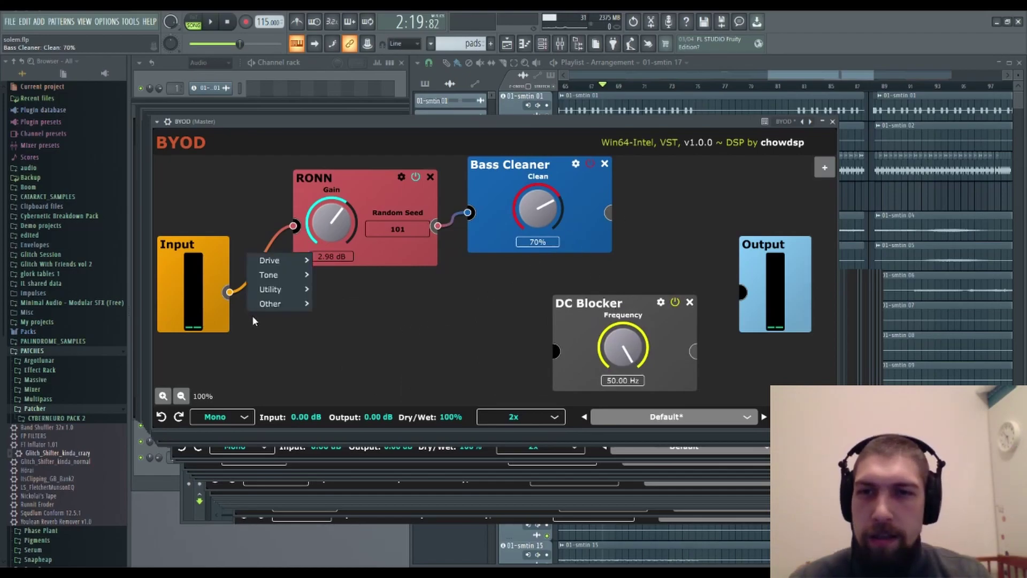
mouse_move(287, 261)
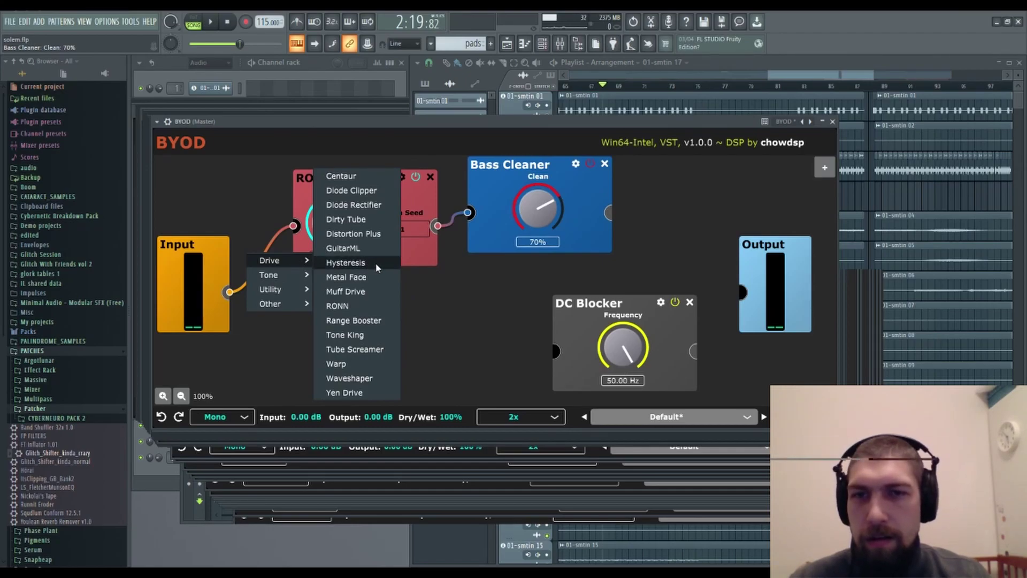
click(342, 363)
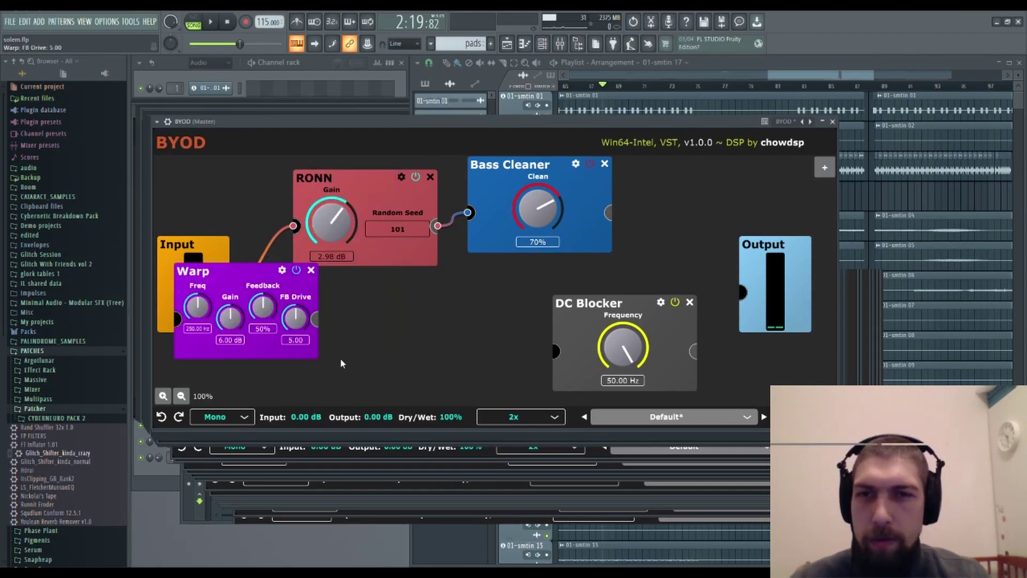
- Move Warp clear of Input and set its Freq to 463.26 Hz, Gain to 6.24 dB, Feedback to 61% and FB Drive to 6.07
drag(238, 272, 322, 306)
scroll(286, 333, up, 2)
scroll(286, 333, up, 4)
scroll(312, 353, up, 1)
scroll(347, 339, up, 2)
drag(382, 355, 382, 348)
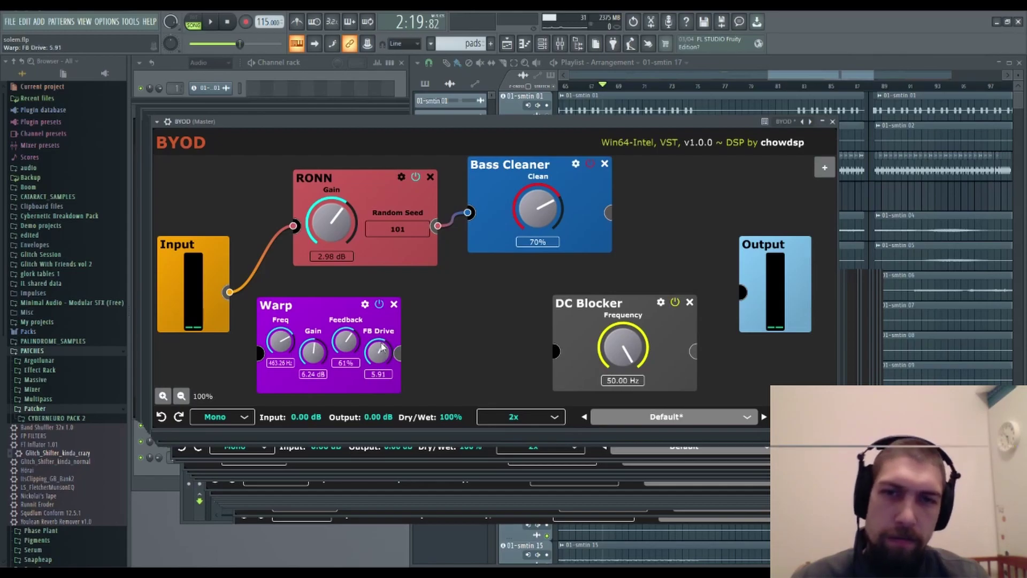
- Wire the rest of the BYOD chain: Bass Cleaner into Warp, Warp into DC Blocker, and DC Blocker into Output
drag(610, 214, 258, 353)
drag(406, 358, 554, 351)
drag(696, 353, 740, 292)
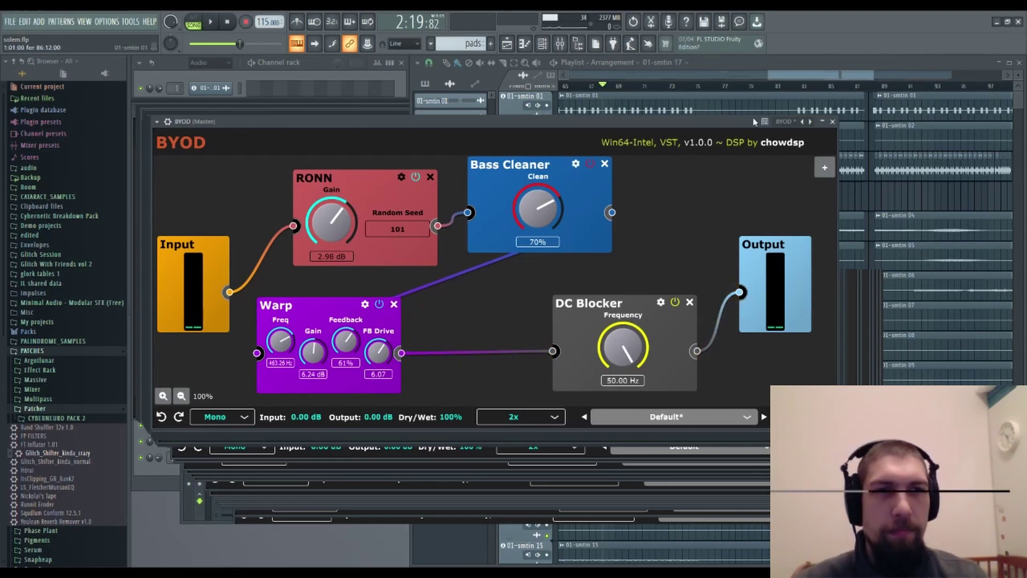
- Close BYOD and play back a passage of the arrangement to hear the Master effects
click(833, 122)
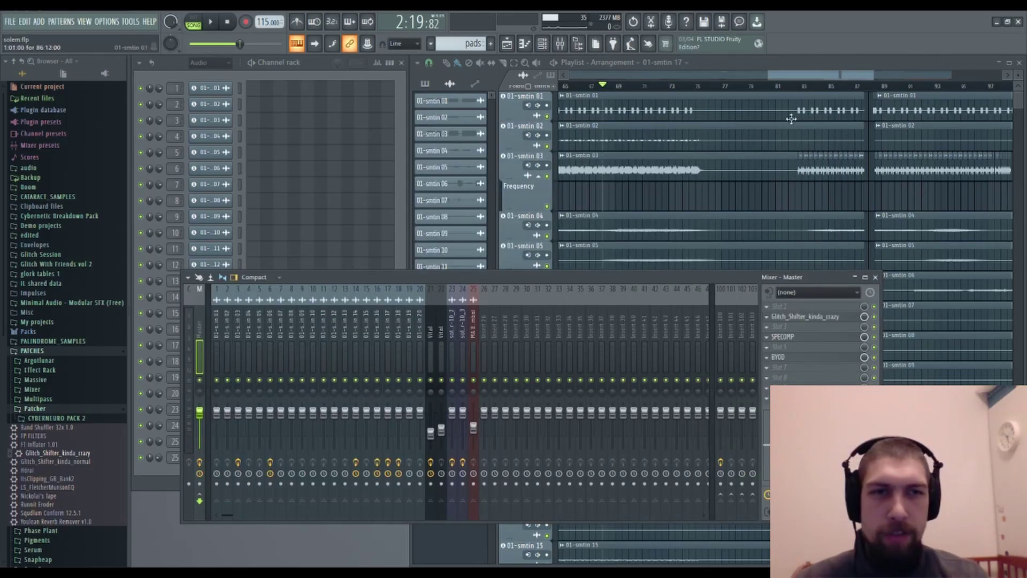
click(214, 23)
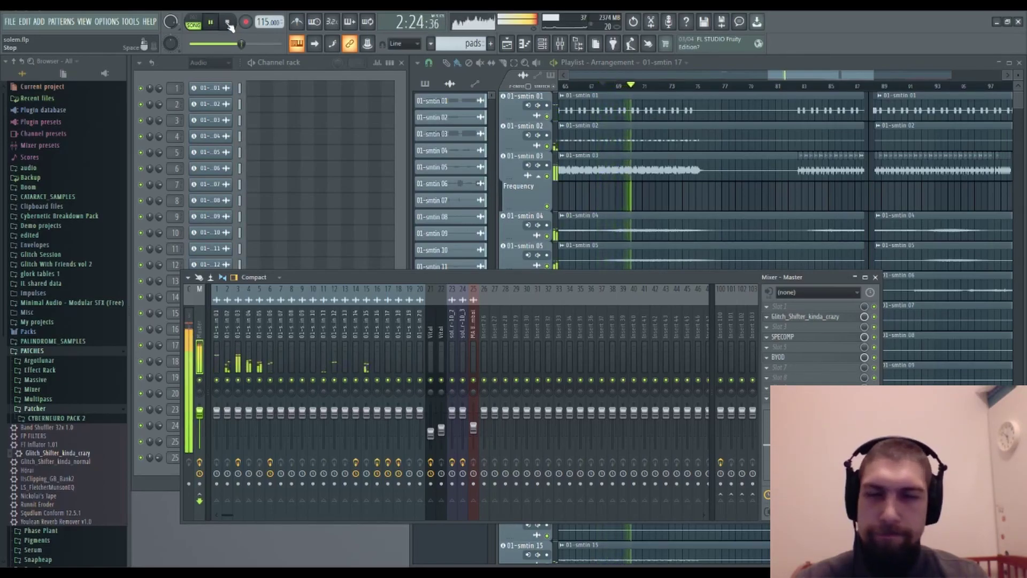
click(228, 23)
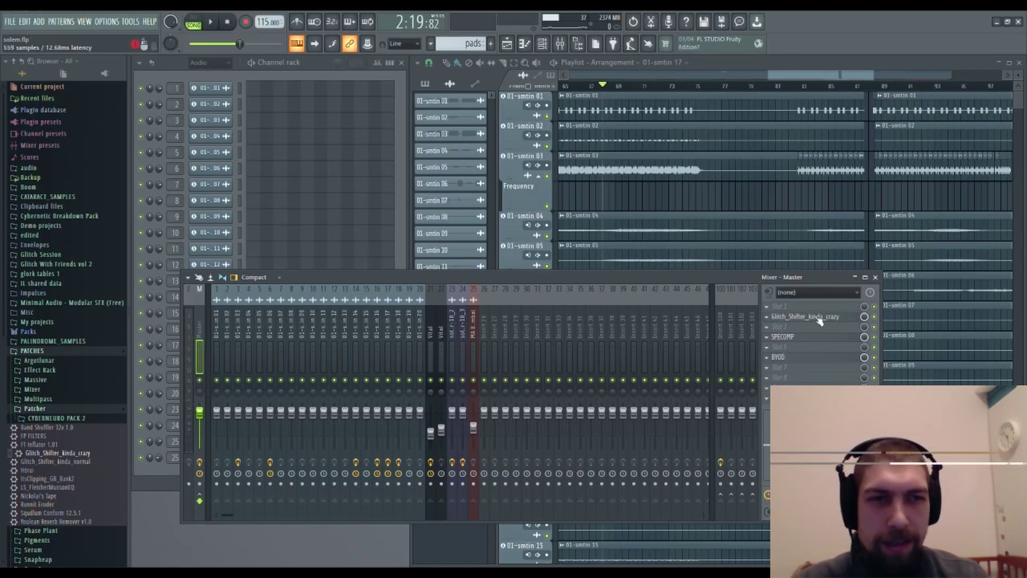
- Add the Glitch_Shifter_kinda_normal patch to the Master between Glitch_Shifter_kinda_crazy and SPECOMP, and compare the maps of both glitch patches
drag(61, 462, 822, 326)
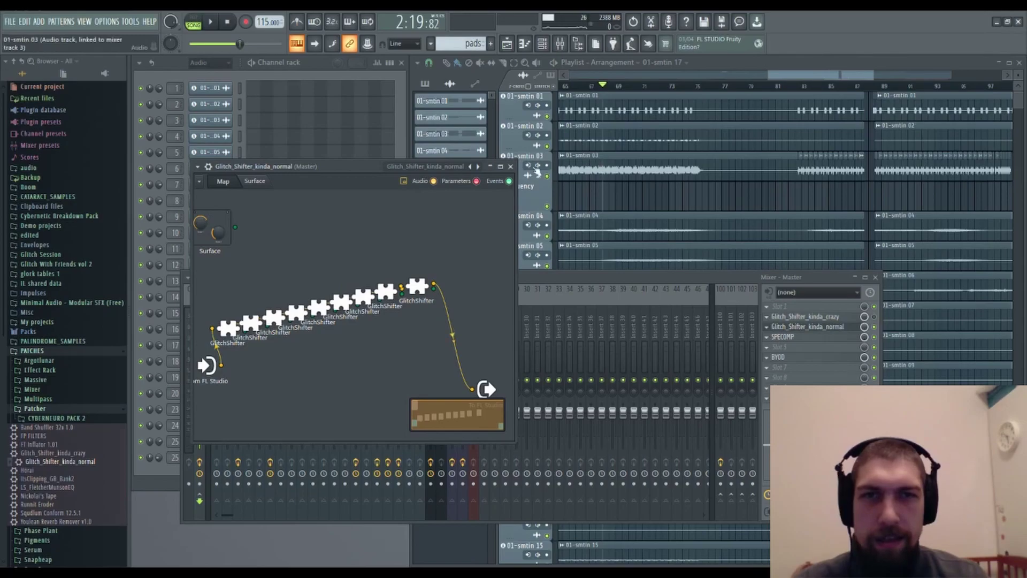
click(511, 167)
click(808, 317)
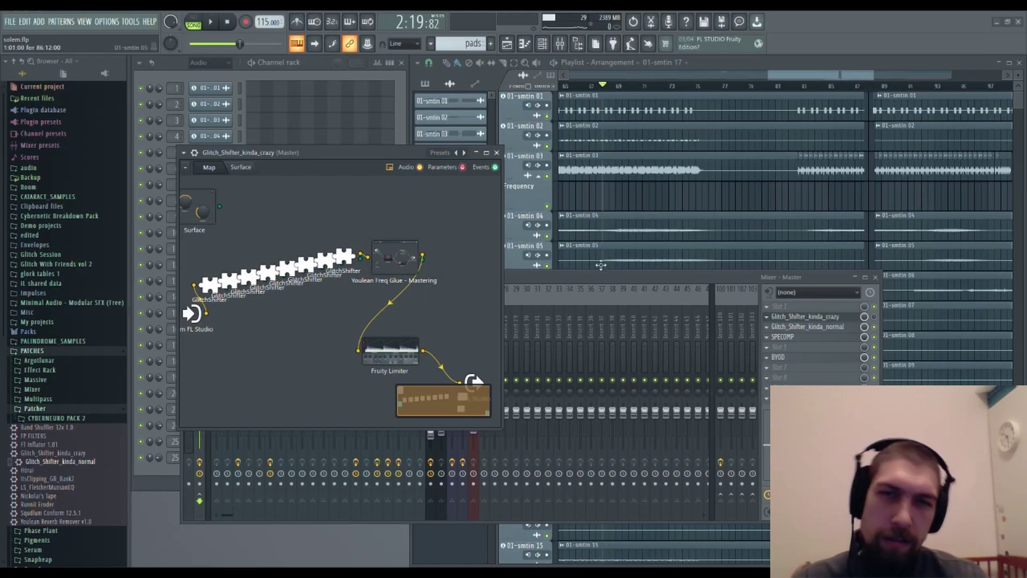
click(498, 153)
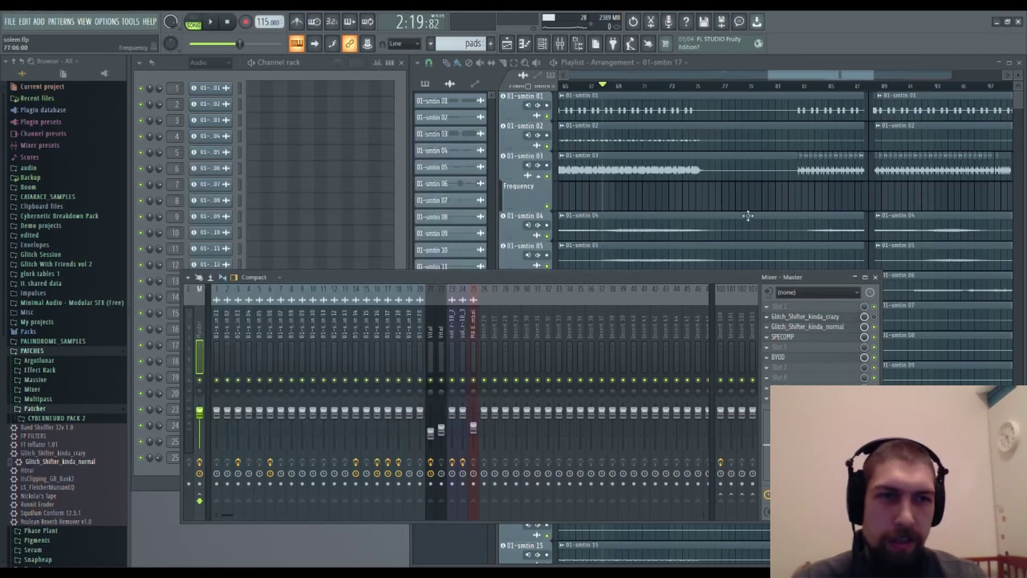
click(841, 329)
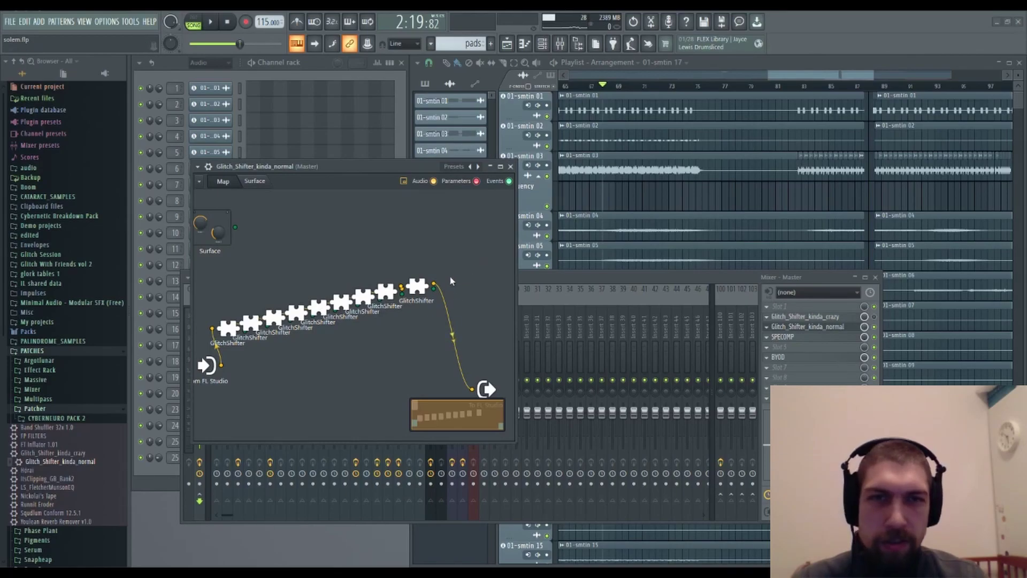
click(510, 166)
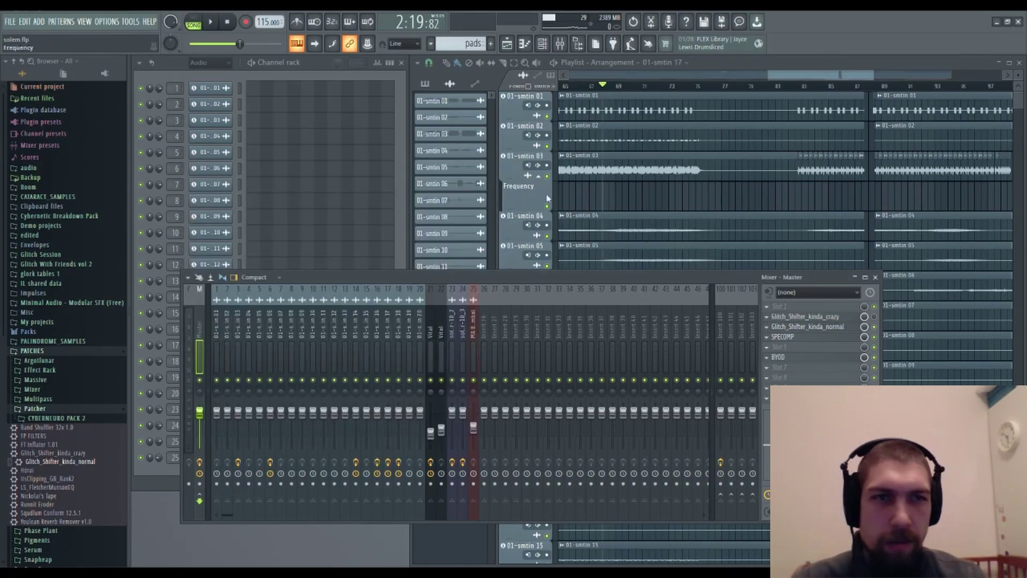
- During playback, reorder the Master effects so Glitch_Shifter_kinda_normal is followed by BYOD and then SPECOMP
click(211, 23)
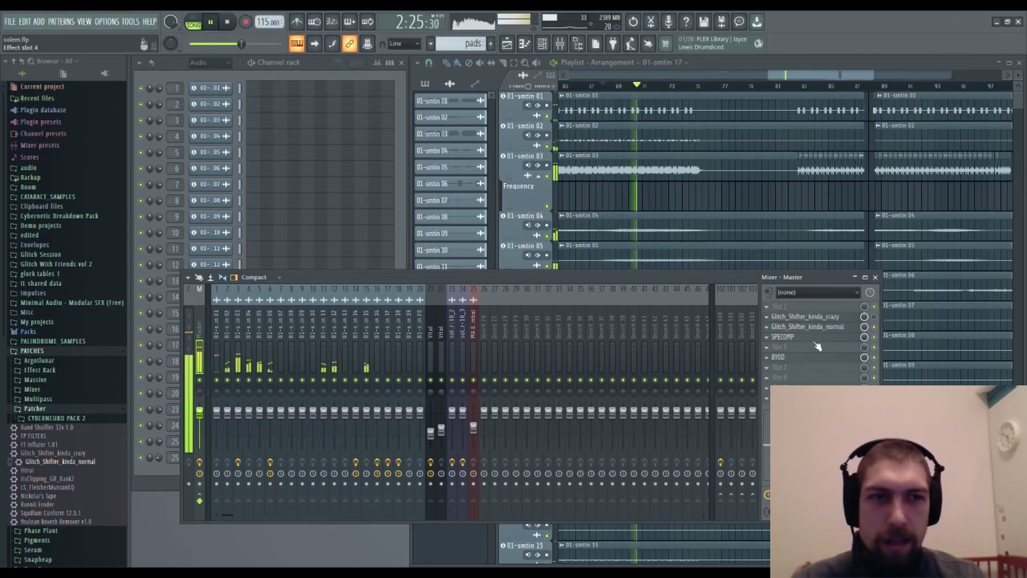
scroll(805, 357, down, 3)
scroll(800, 367, up, 2)
scroll(797, 348, up, 1)
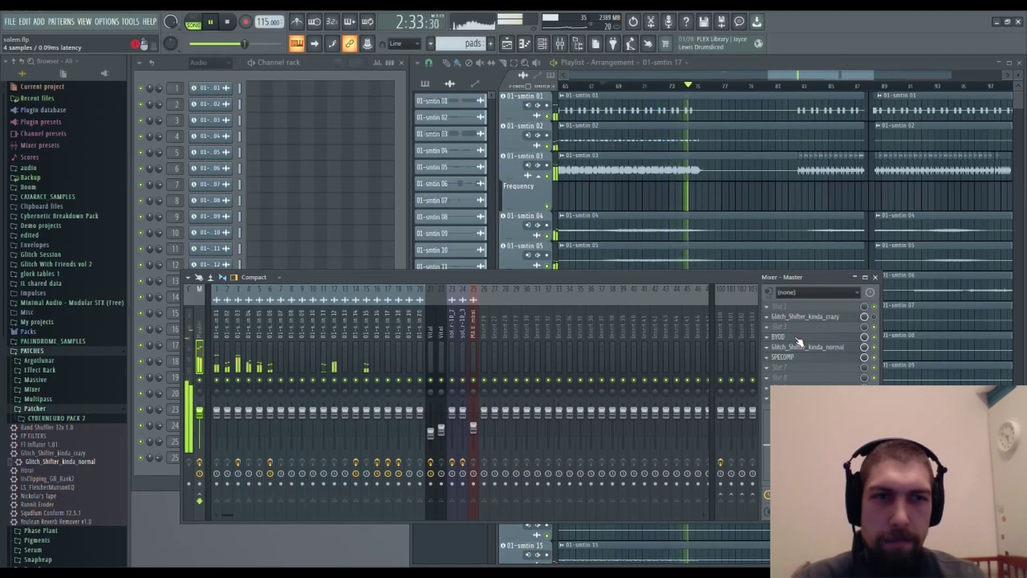
scroll(799, 343, down, 1)
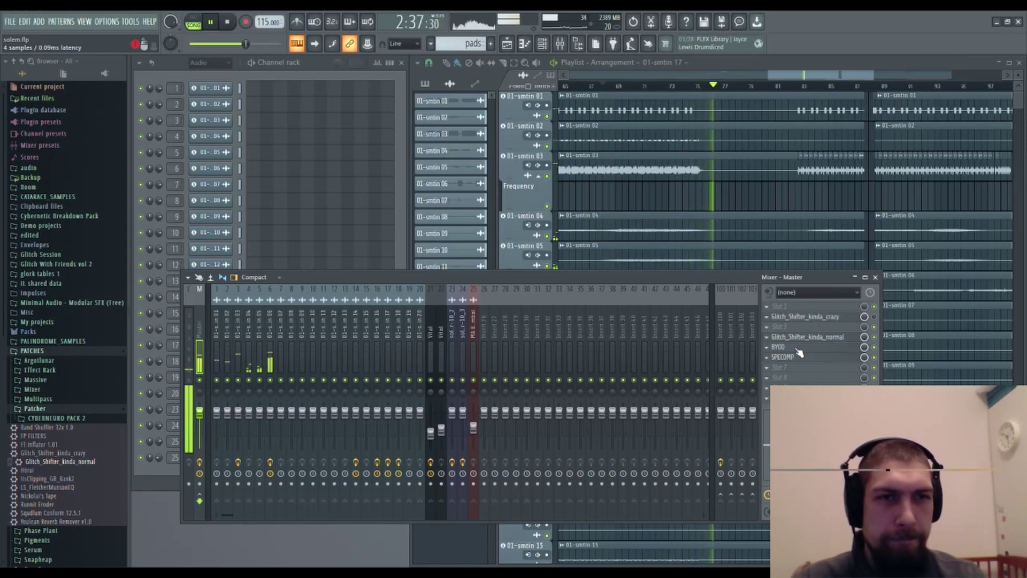
drag(799, 351, 799, 361)
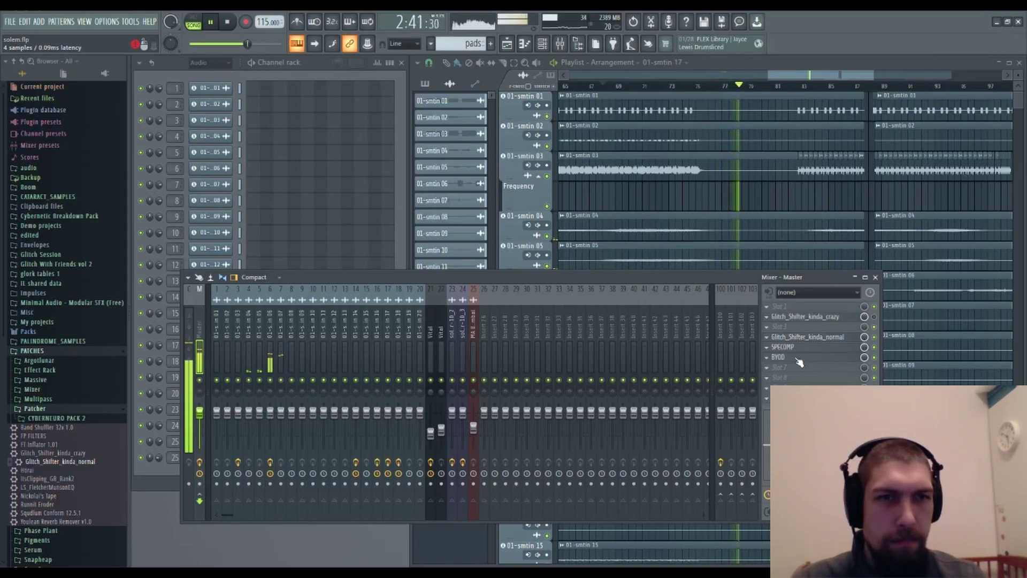
drag(799, 361, 798, 352)
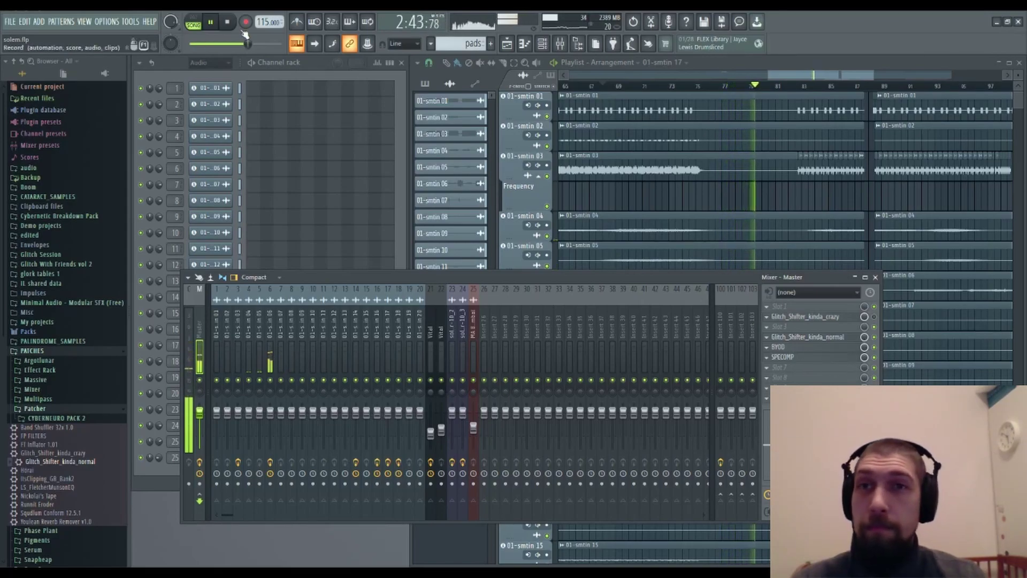
click(229, 23)
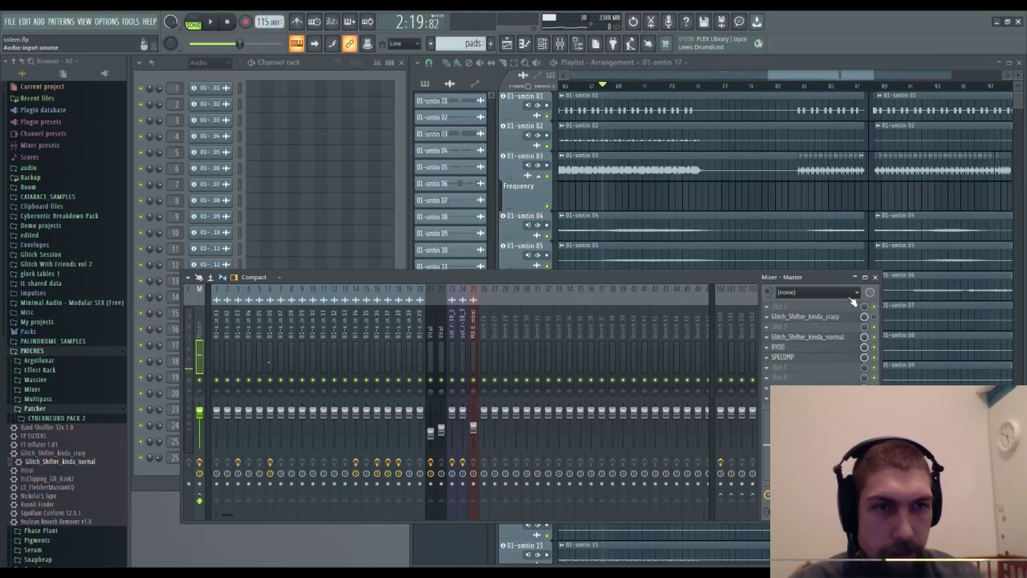
- Set BYOD's channel mode to Stereo and play the arrangement
click(797, 348)
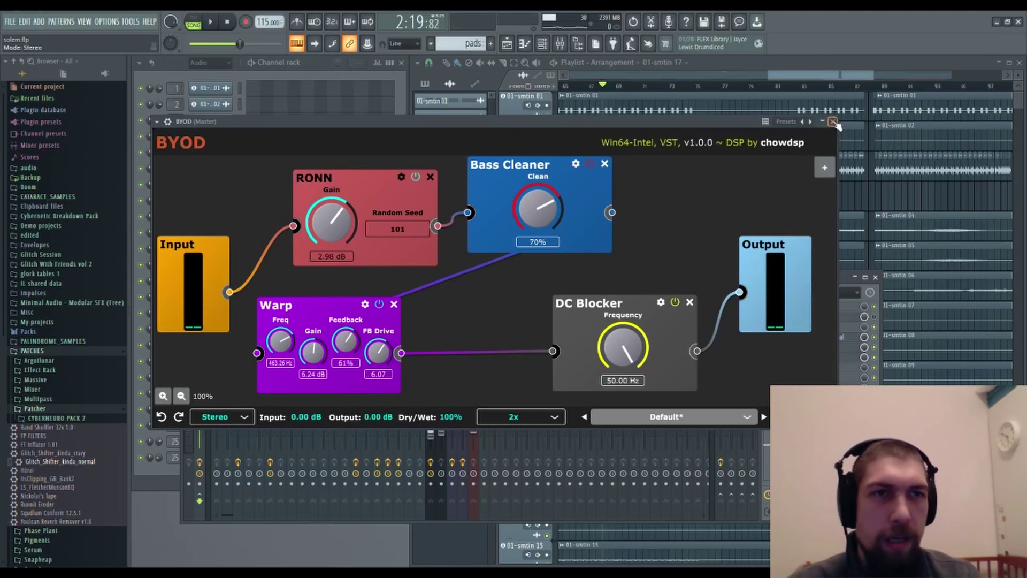
click(832, 122)
key(space)
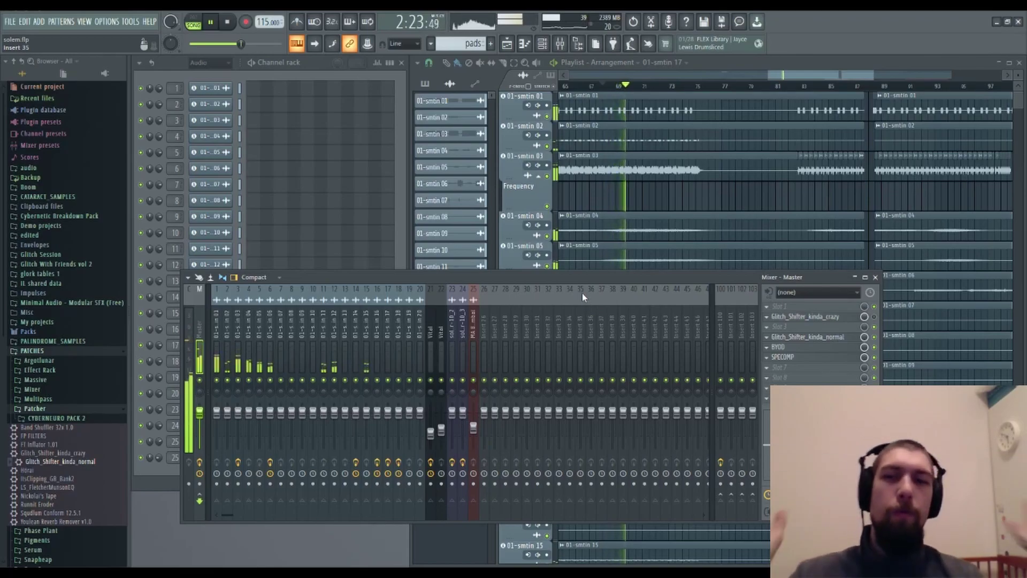
- Remove Warp from the BYOD chain, connect Bass Cleaner directly to DC Blocker and move Bass Cleaner beside it
click(786, 347)
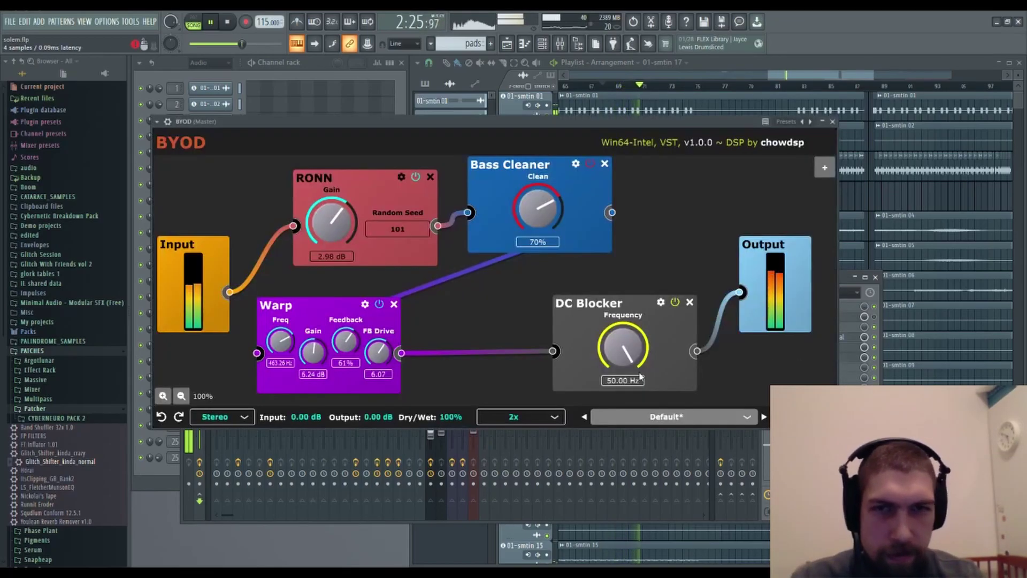
click(379, 304)
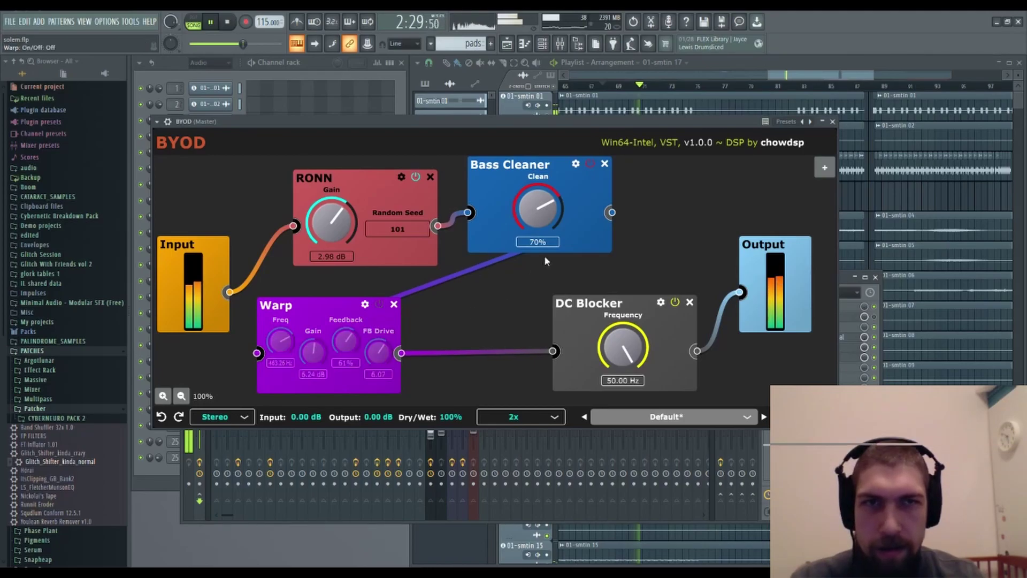
click(395, 305)
drag(614, 214, 554, 352)
drag(541, 172, 443, 307)
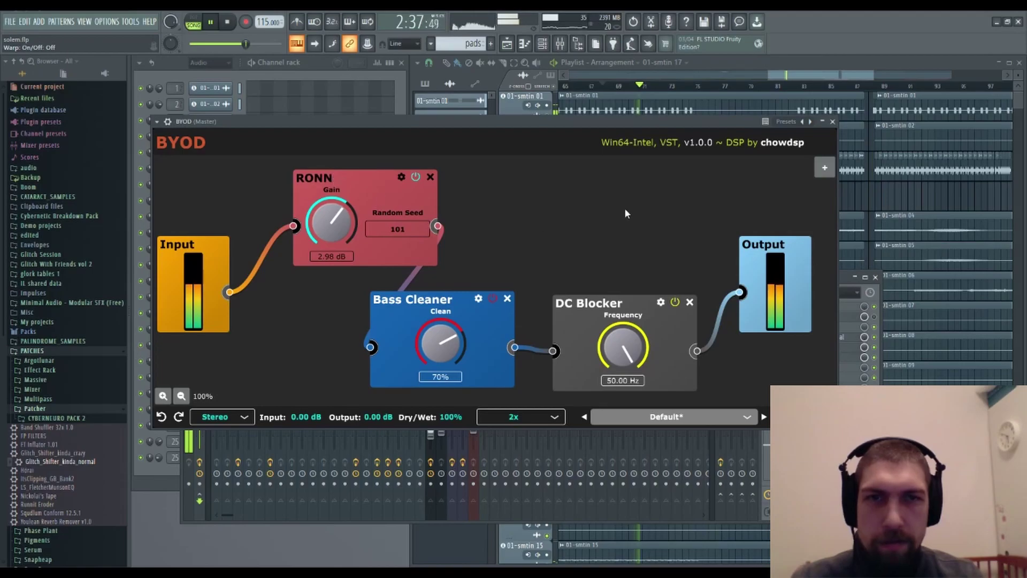
- Add a Diode Rectifier drive module to BYOD and connect RONN's output to its input
right_click(573, 203)
mouse_move(541, 213)
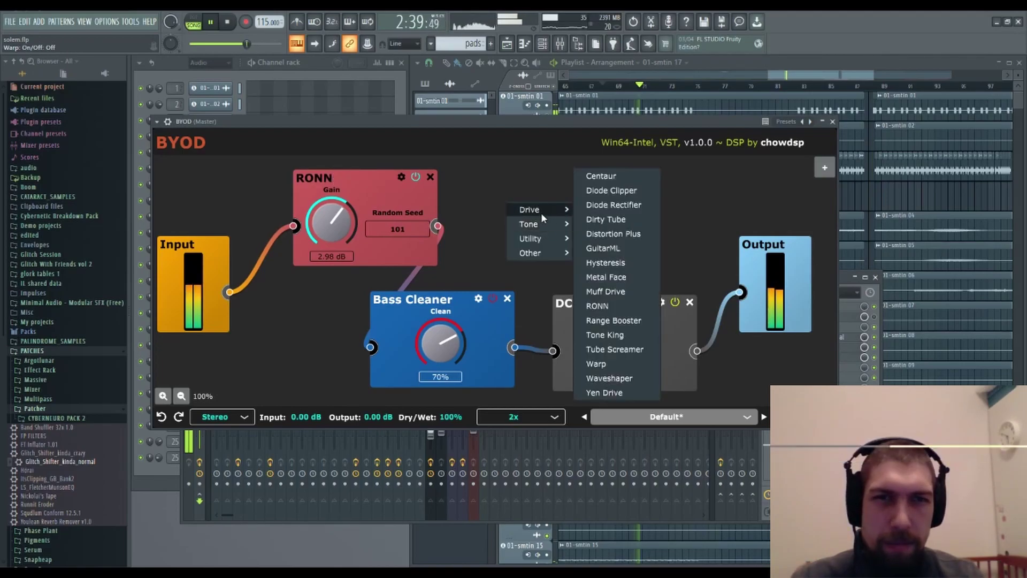
click(614, 205)
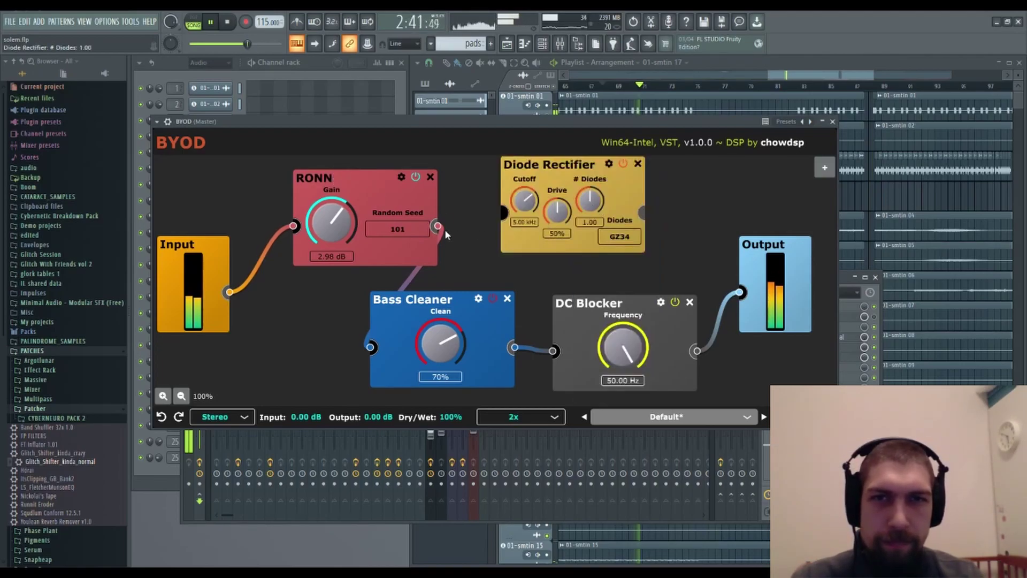
drag(438, 225, 502, 212)
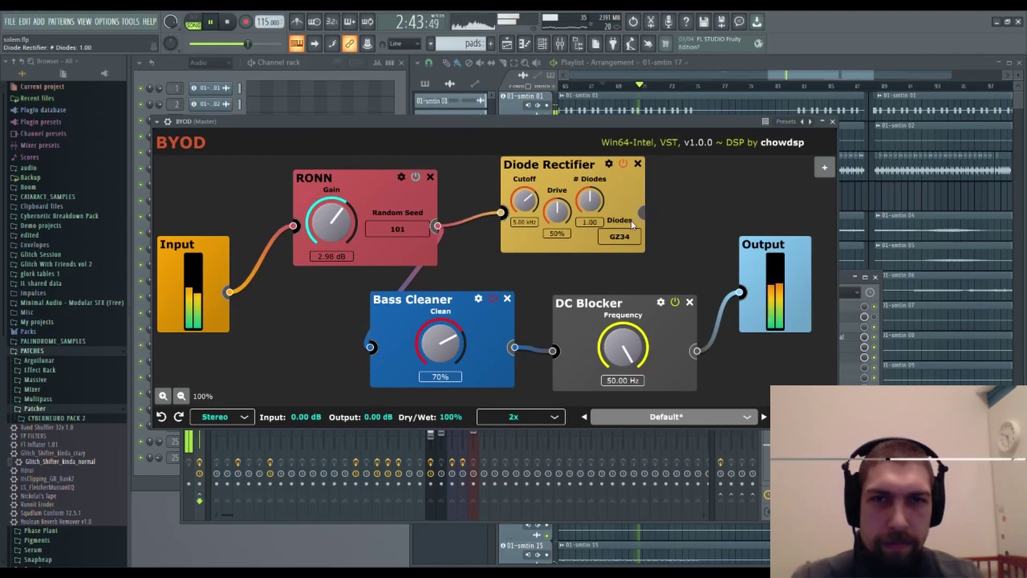
- Replace Bass Cleaner's direct RONN feed with Diode Rectifier's output, align Diode Rectifier with RONN and stop playback
click(370, 349)
drag(645, 213, 368, 352)
drag(584, 161, 587, 171)
key(space)
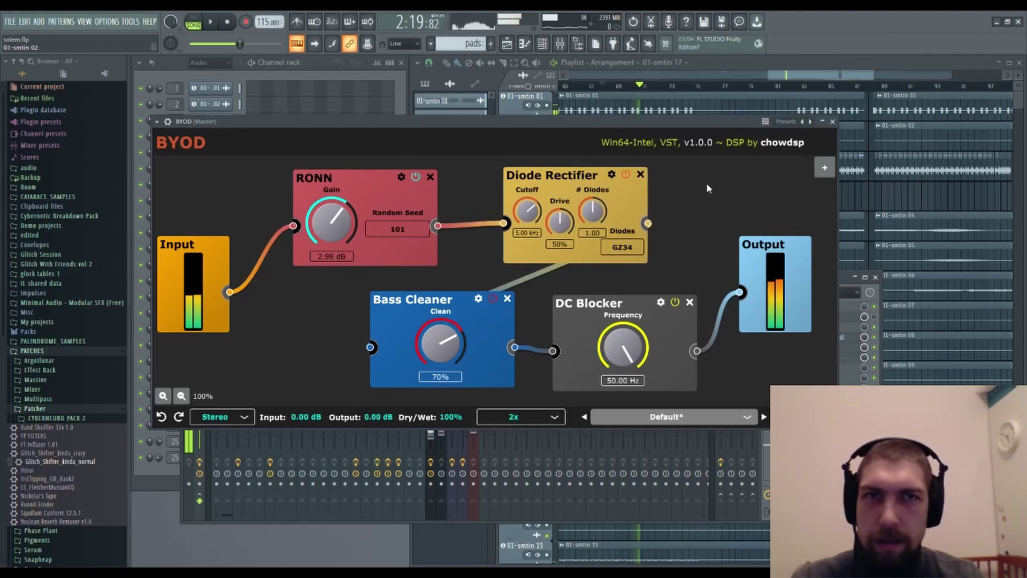
- Set Diode Rectifier to 20 kHz Cutoff, 61% Drive, 2.22 # Diodes and diode type 1N4148, and start playback
drag(534, 200, 539, 167)
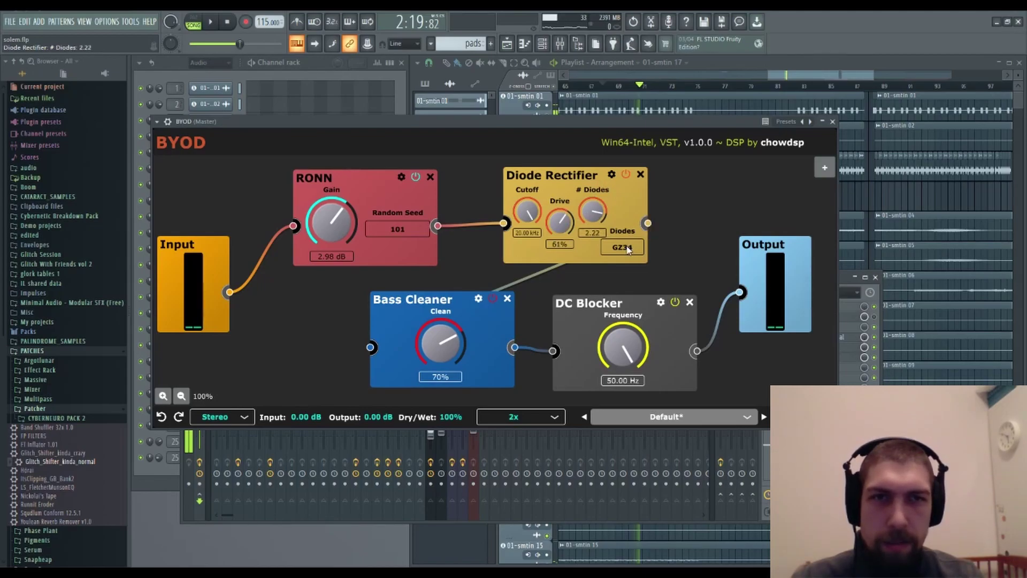
click(630, 293)
key(space)
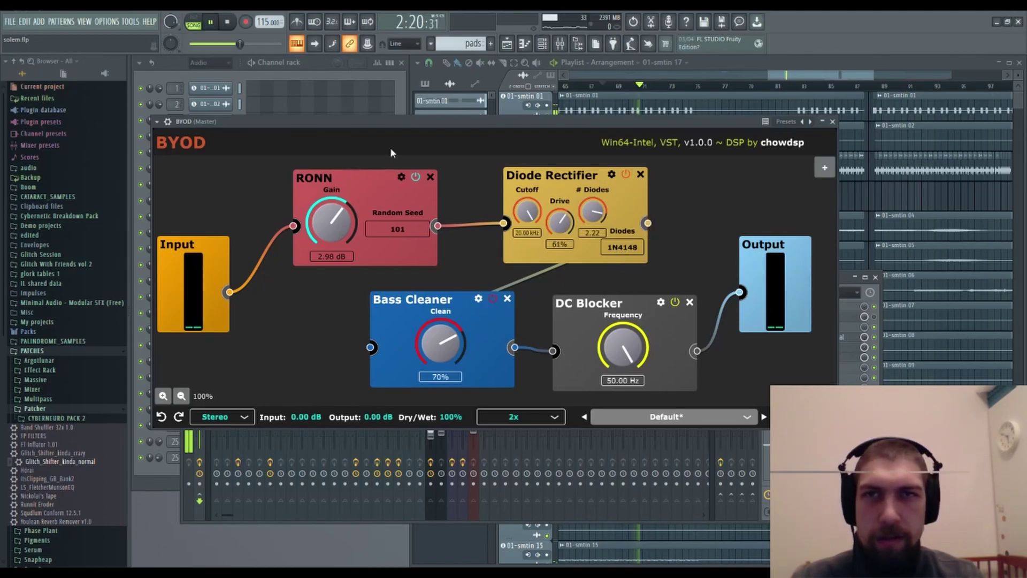
- Set Diode Rectifier's Cutoff to 4.81 kHz and # Diodes to 2.08, set RONN's Gain to -2.02 dB, and close BYOD
click(835, 123)
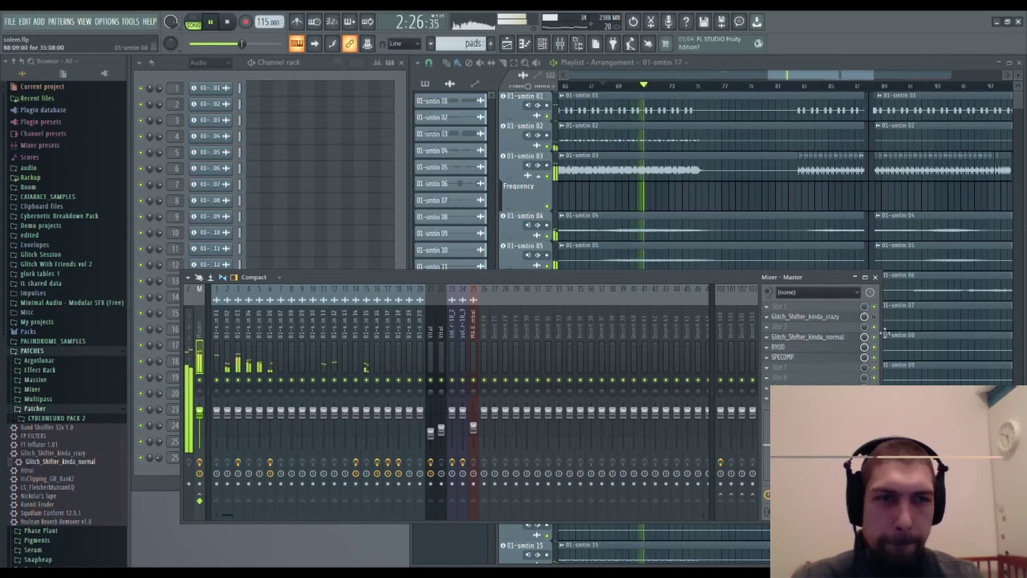
click(801, 347)
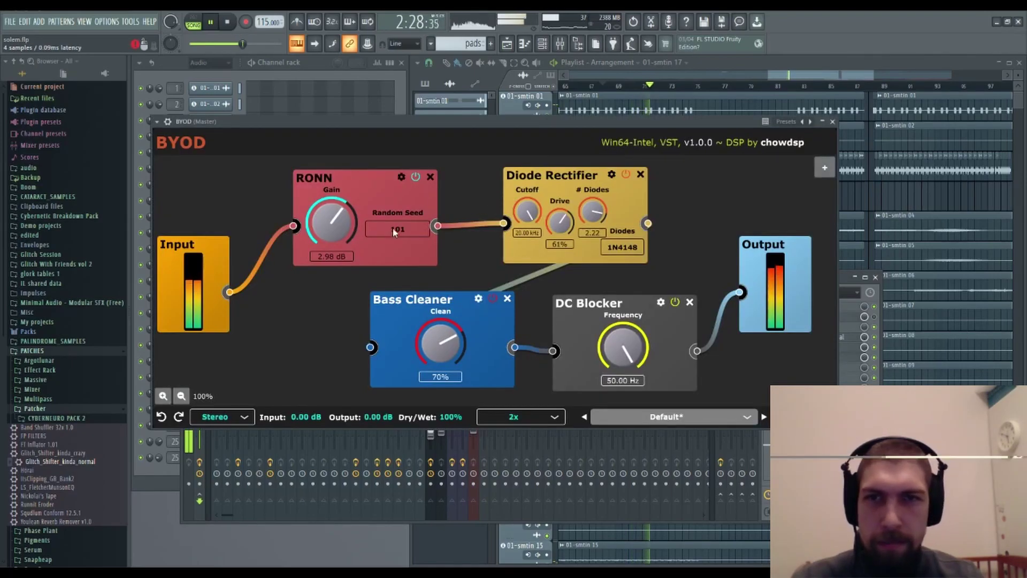
drag(522, 215, 519, 264)
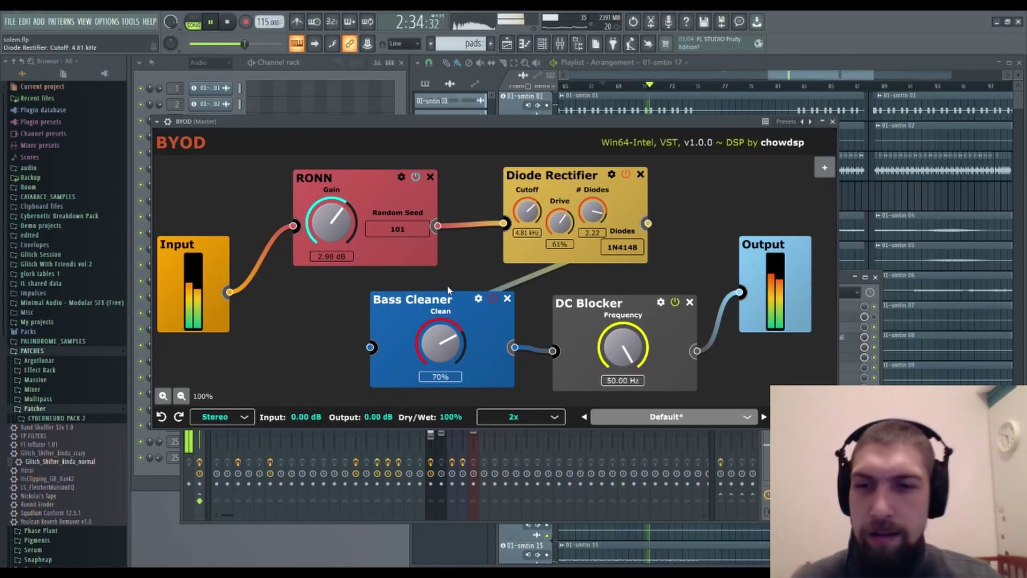
drag(328, 228, 329, 257)
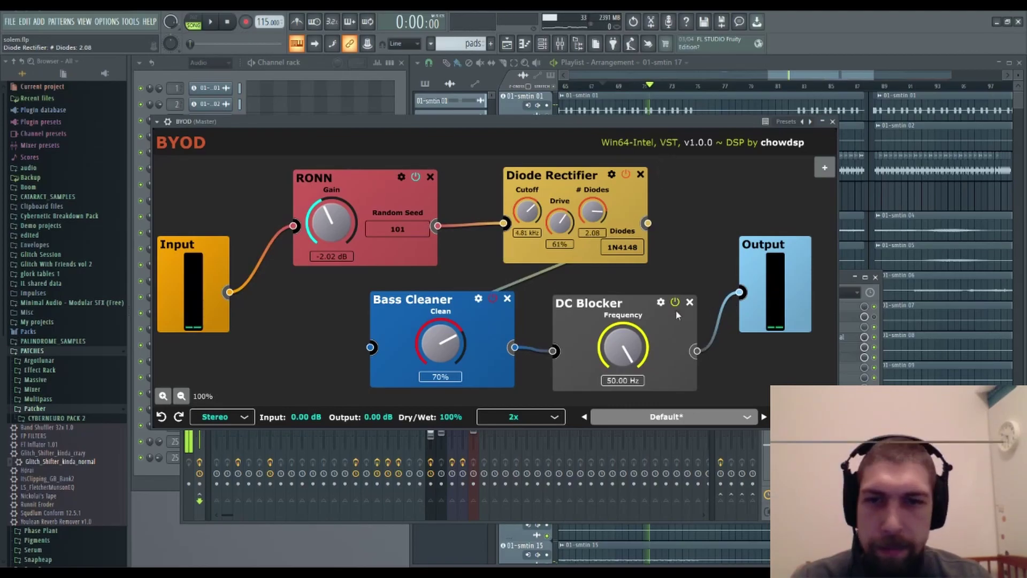
click(833, 122)
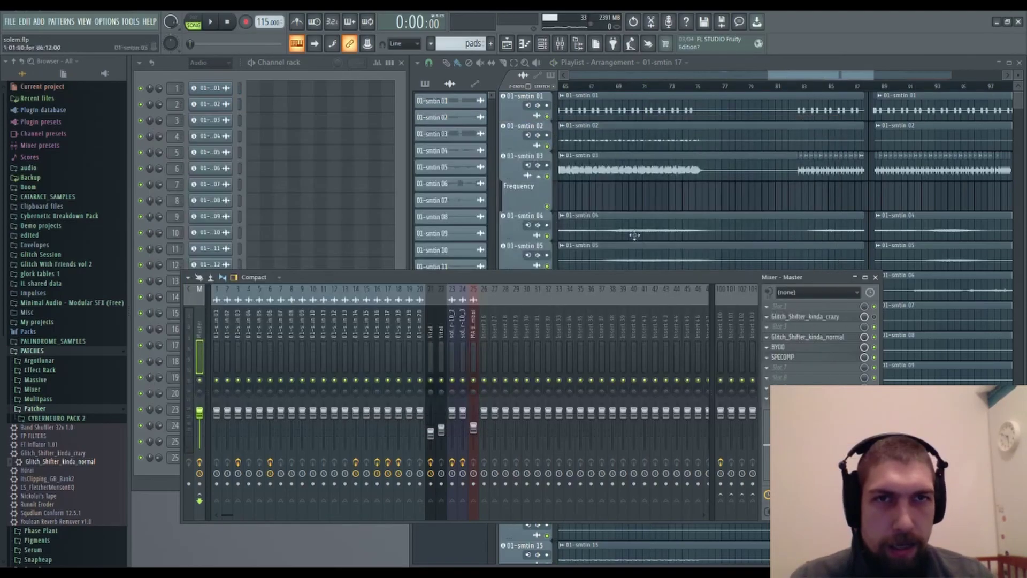
- Place the playhead at about bar 67 and insert a Frequency Shifter between BYOD and SPECOMP on the Master
click(597, 85)
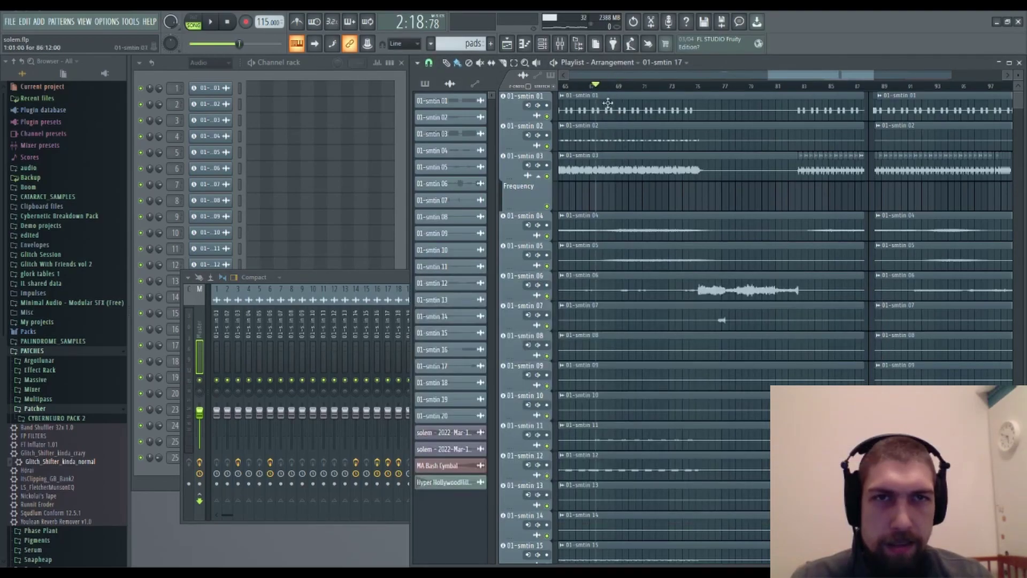
key(F9)
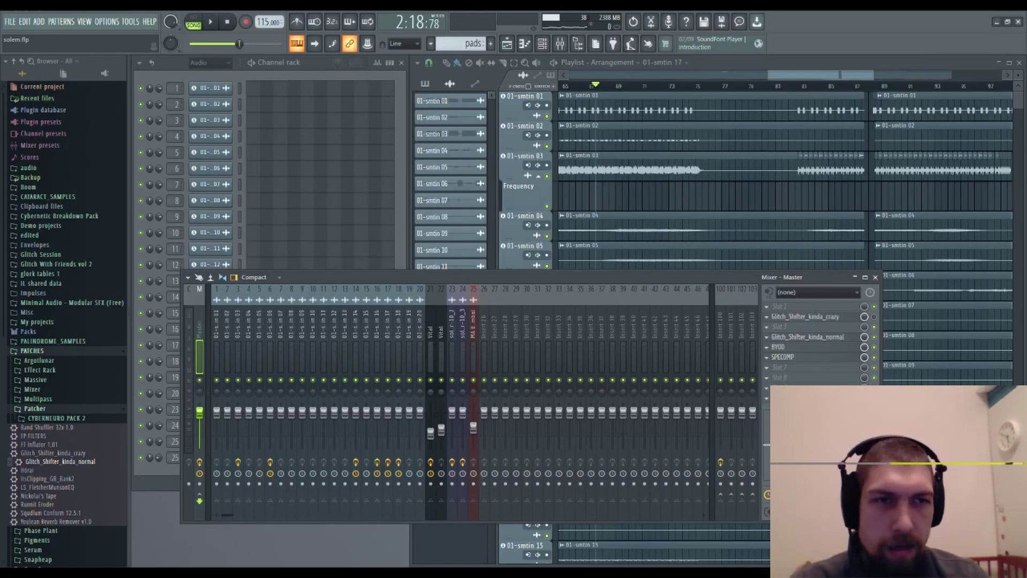
drag(808, 368, 800, 357)
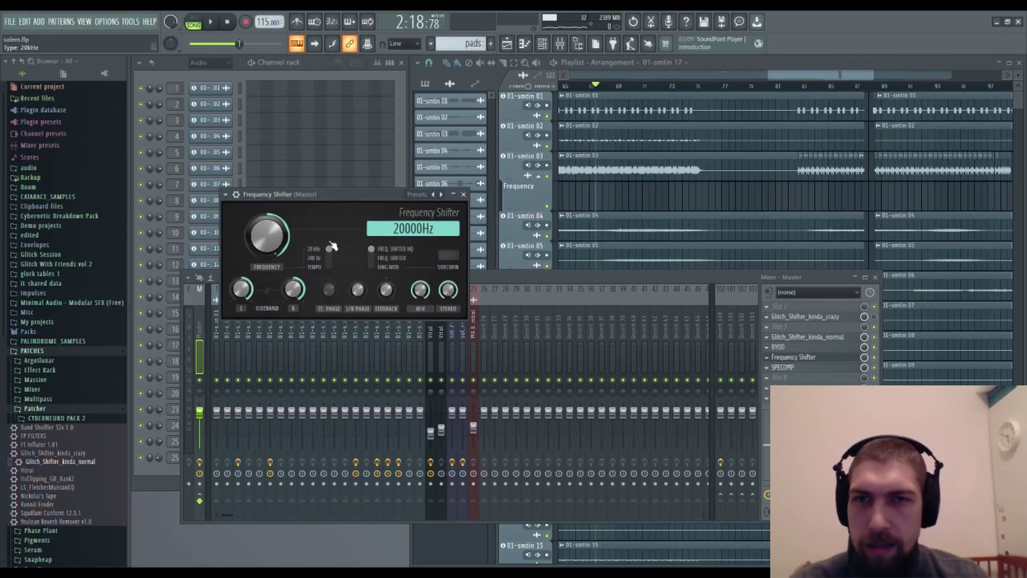
- Set Frequency Shifter's frequency to -2635 Hz during playback, move BYOD above Glitch_Shifter_kinda_normal on the Master, and stop
drag(268, 235, 267, 250)
click(211, 23)
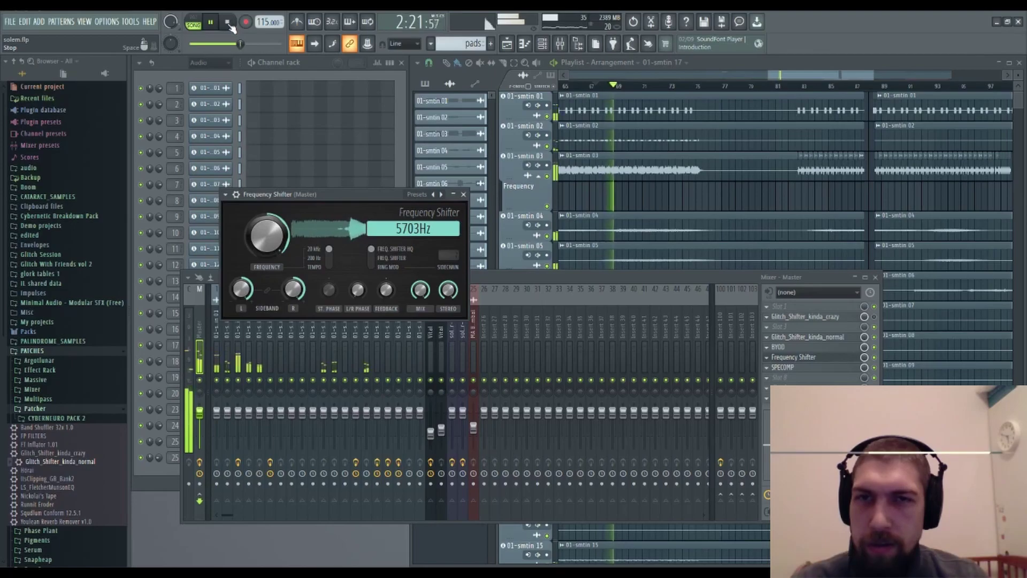
drag(268, 236, 276, 261)
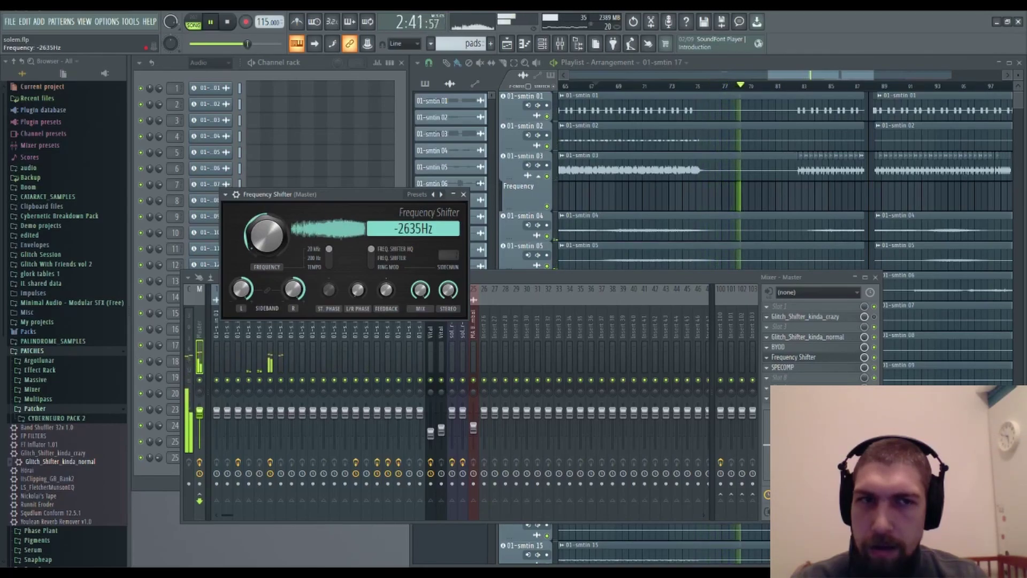
scroll(822, 351, up, 1)
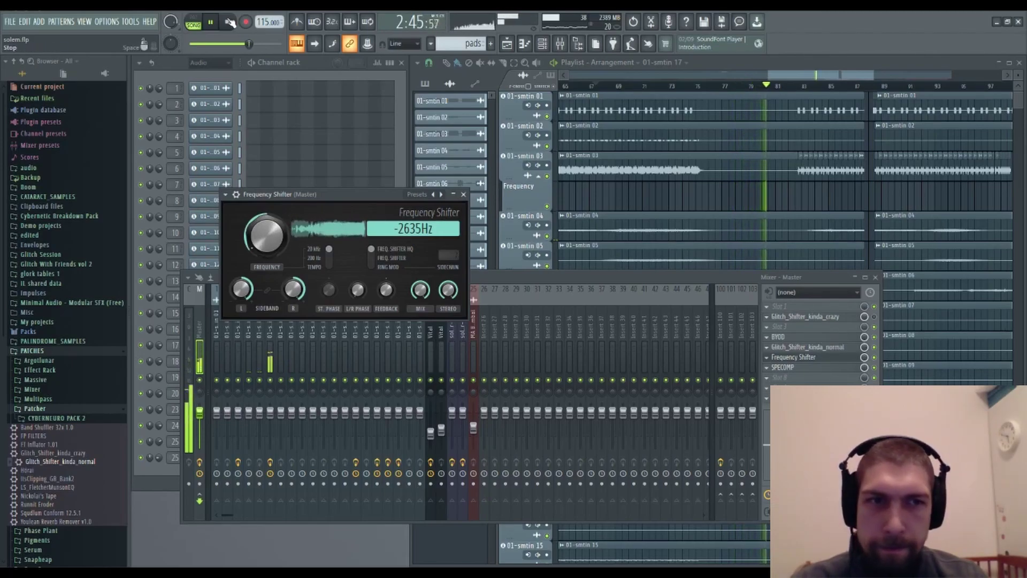
click(230, 22)
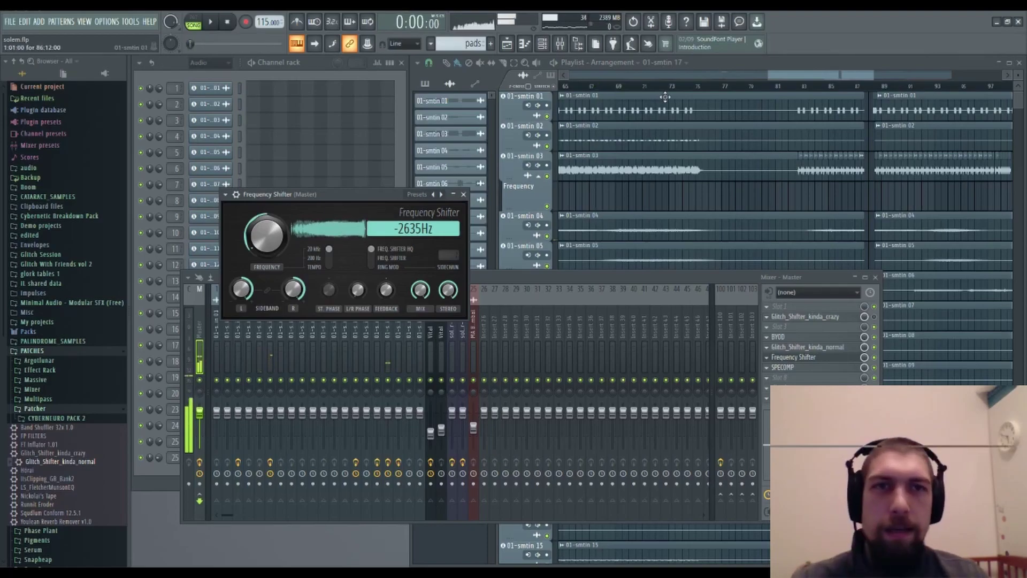
- Place the playhead at about bar 68, insert Edison at the end of the Master chain, and record the playback into it
click(610, 87)
click(404, 201)
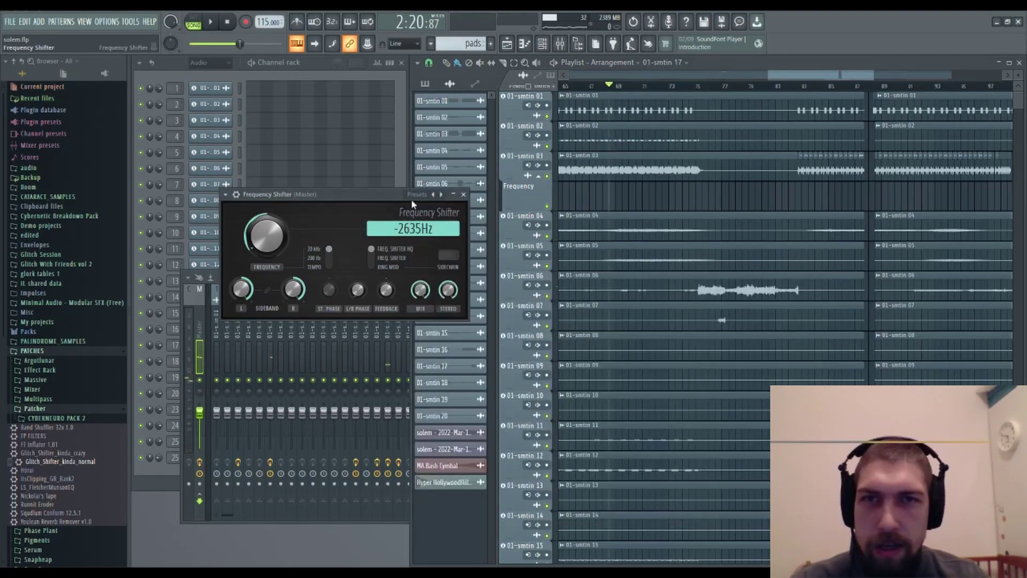
click(463, 195)
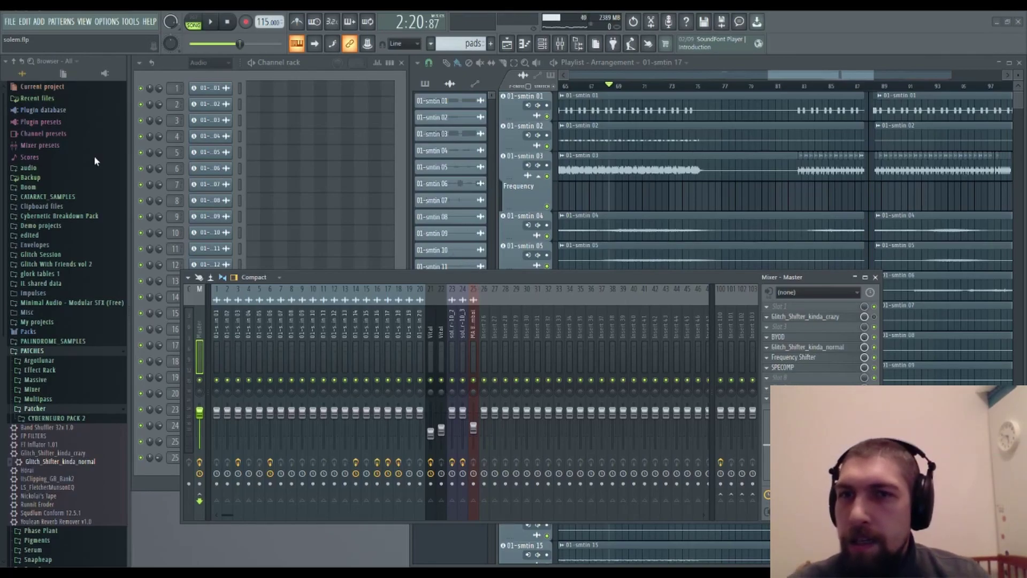
click(798, 398)
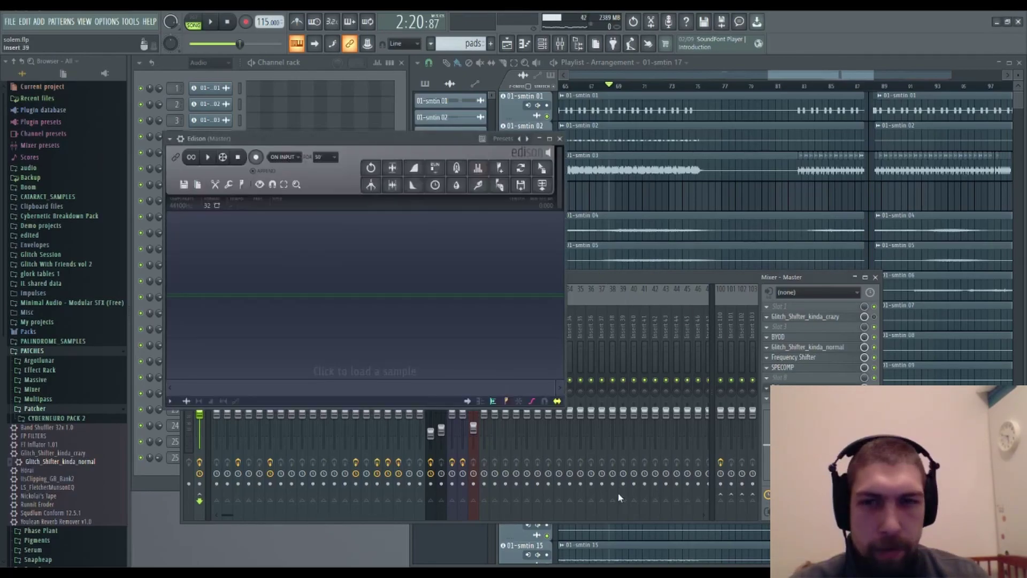
click(256, 156)
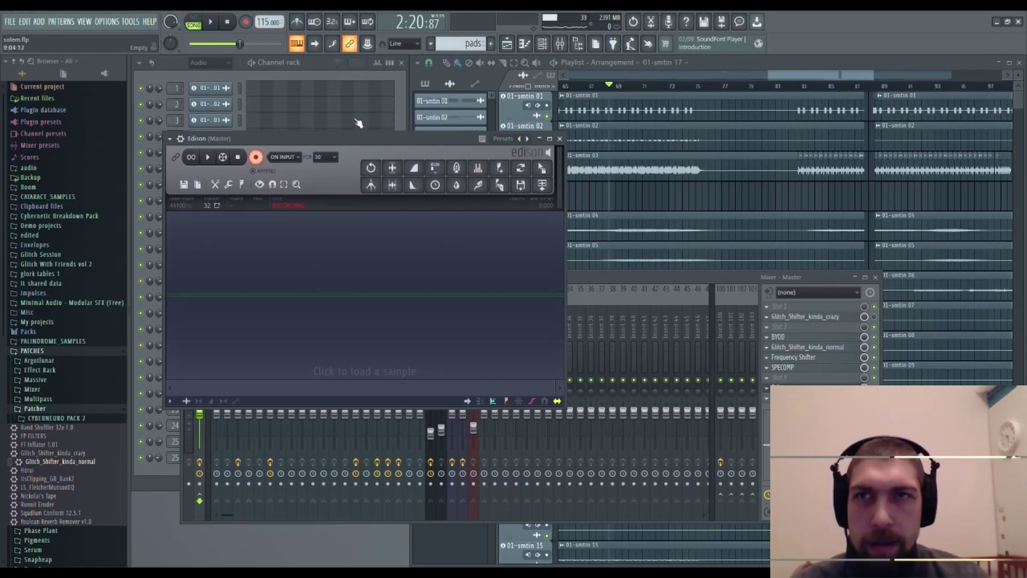
click(211, 23)
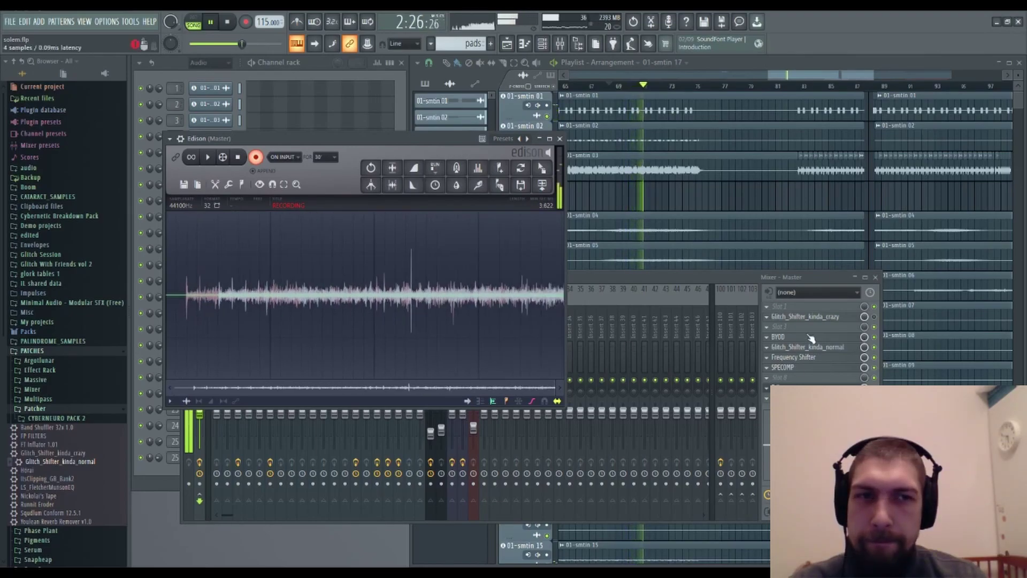
- While recording, reorder BYOD, Glitch_Shifter_kinda_normal and Frequency Shifter in the Master chain, and delete BYOD after moving it below Edison
mouse_move(808, 340)
mouse_down()
mouse_move(809, 349)
mouse_move(811, 332)
mouse_up()
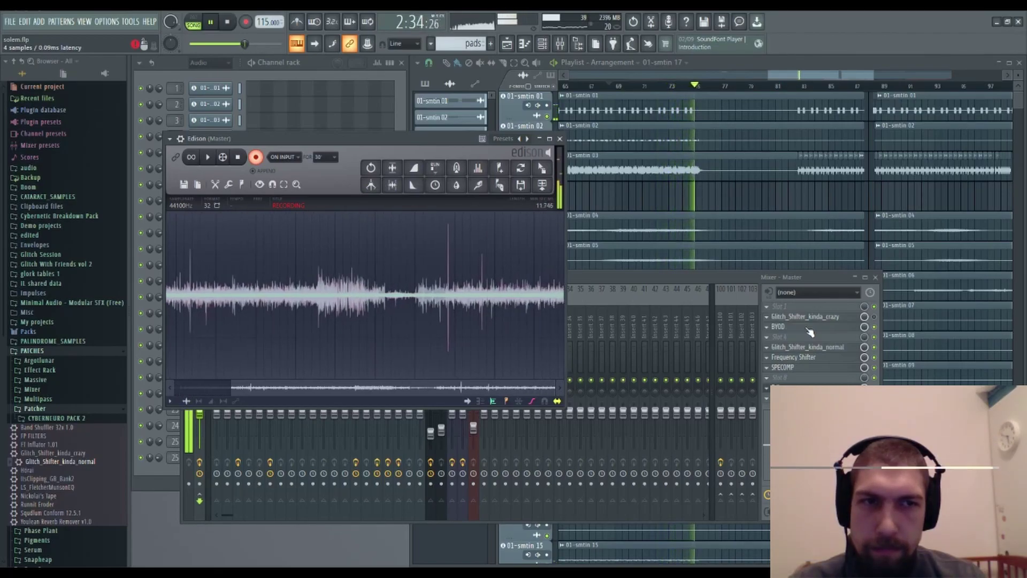
mouse_move(808, 348)
mouse_down()
mouse_move(809, 373)
mouse_move(809, 362)
mouse_up()
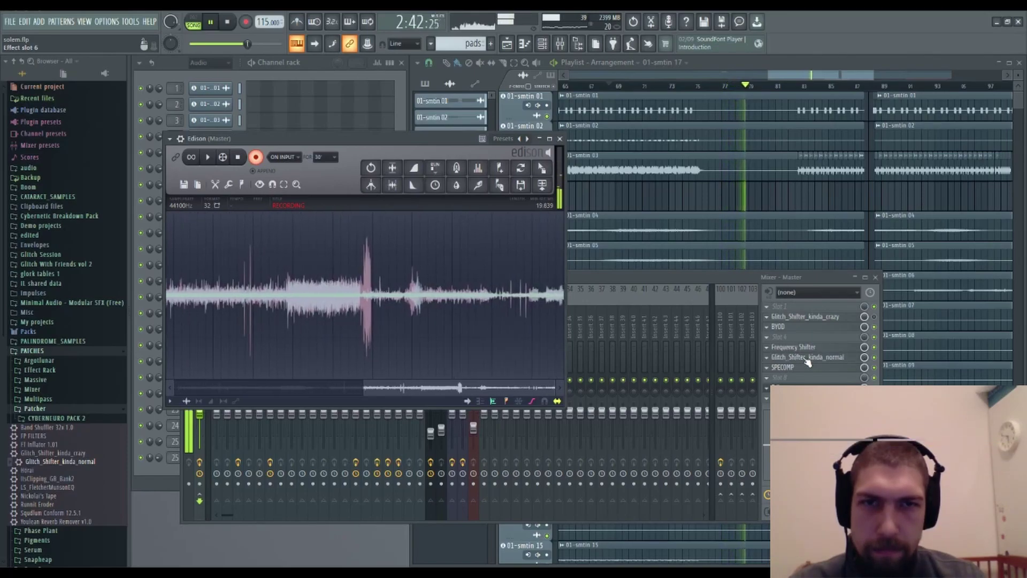
mouse_move(808, 362)
mouse_down()
mouse_move(808, 373)
mouse_move(810, 330)
mouse_move(812, 381)
mouse_up()
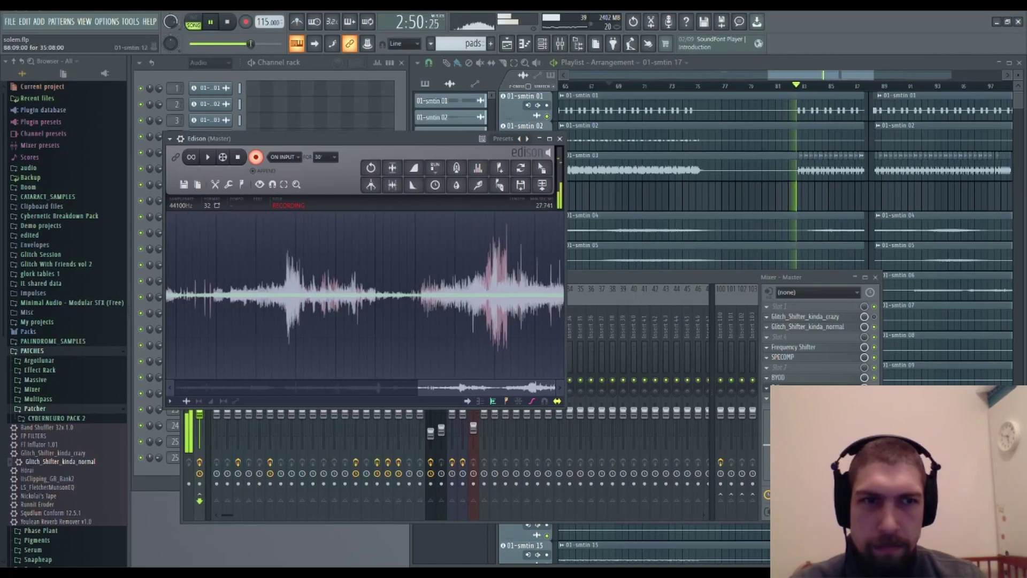
scroll(811, 380, down, 1)
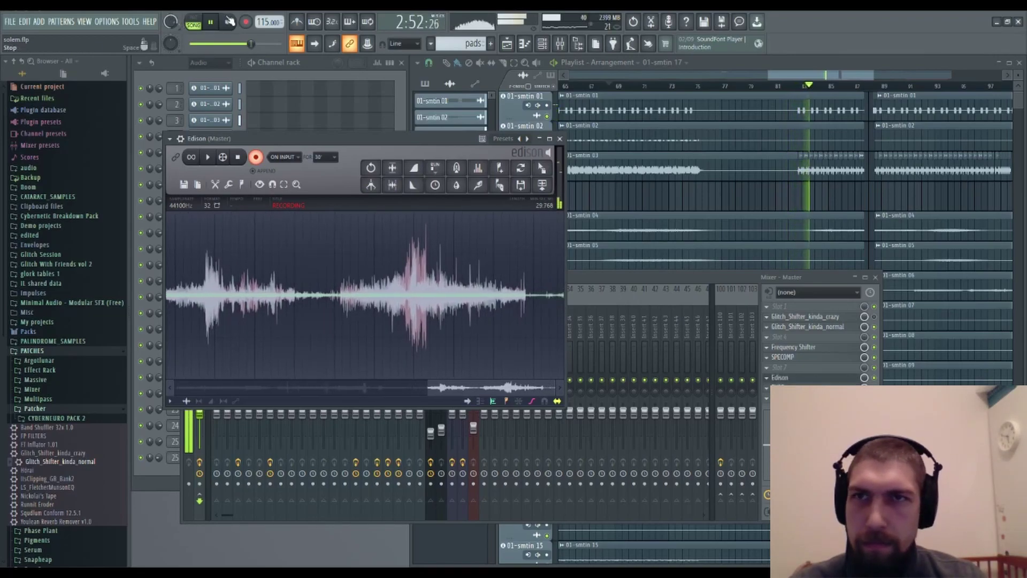
click(768, 389)
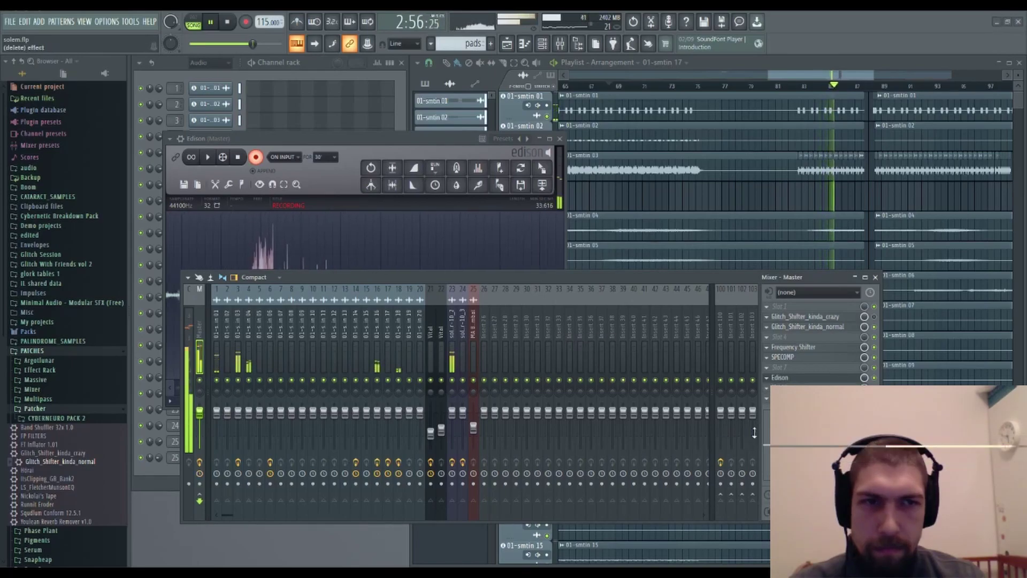
- Stop the song playback and end the Edison recording
click(232, 23)
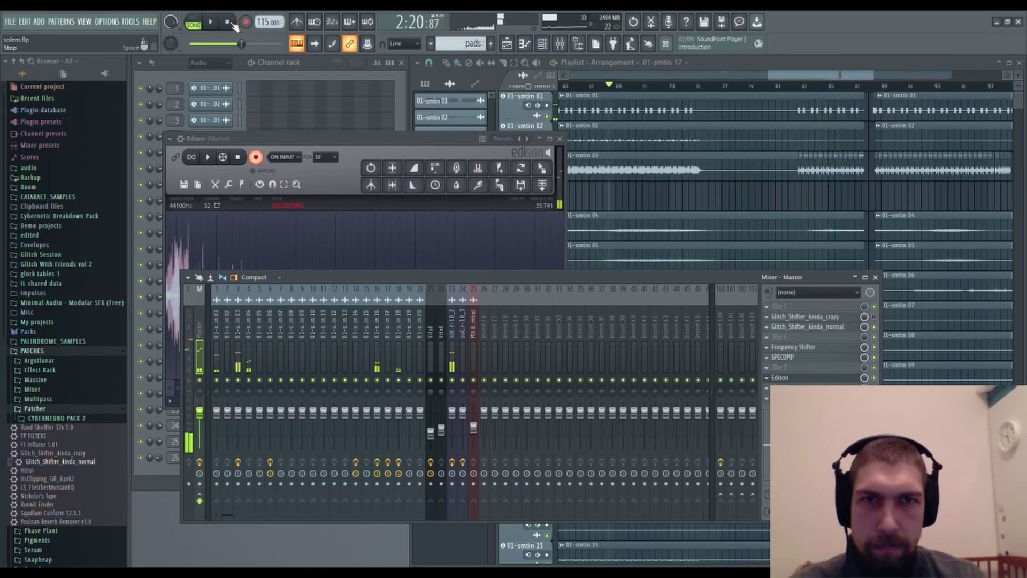
click(302, 140)
click(239, 157)
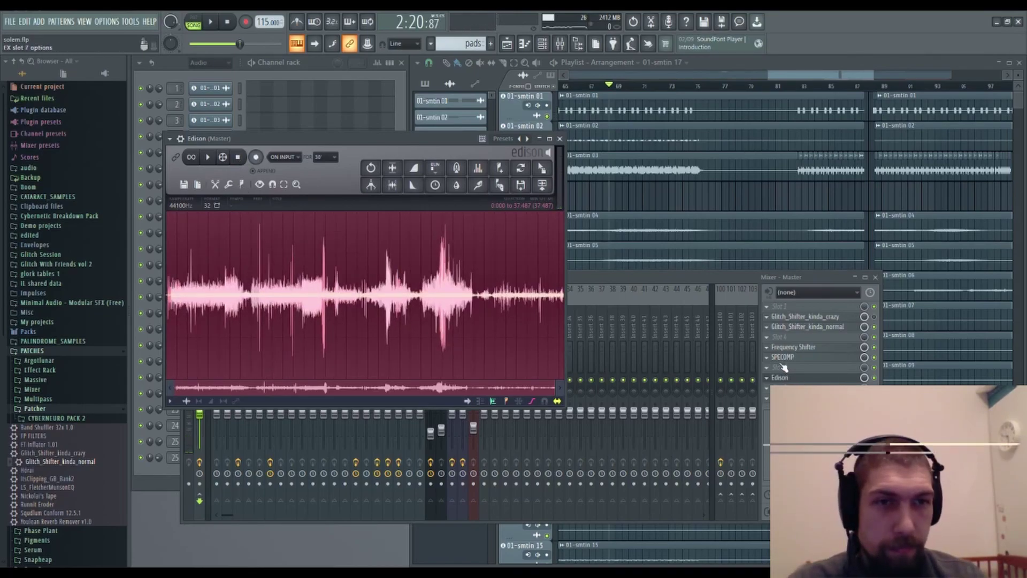
- Remove both glitch patches, Frequency Shifter and SPECOMP from the Master, move Edison up to slot 5, and bring Edison's window forward
click(774, 321)
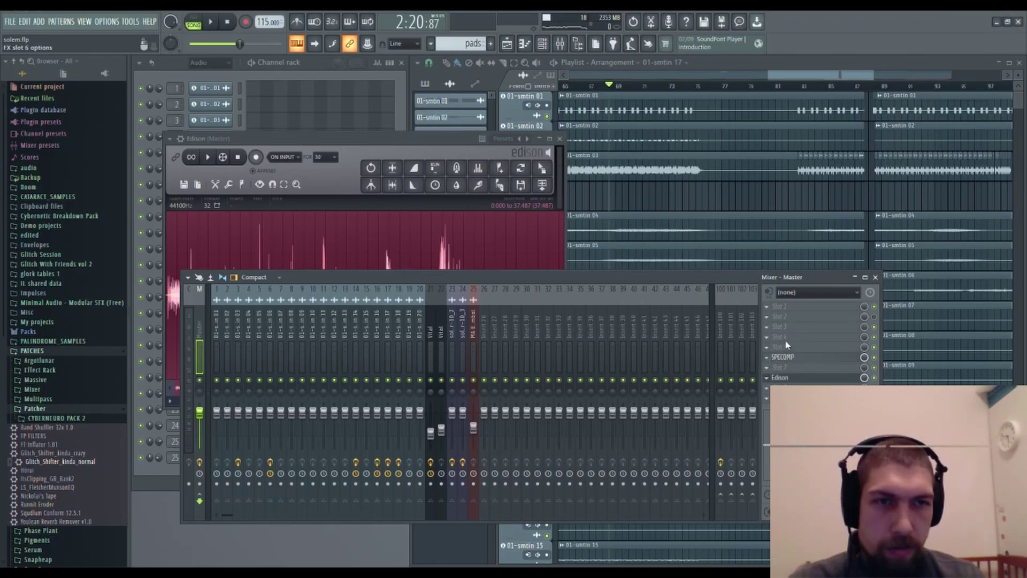
scroll(798, 379, up, 3)
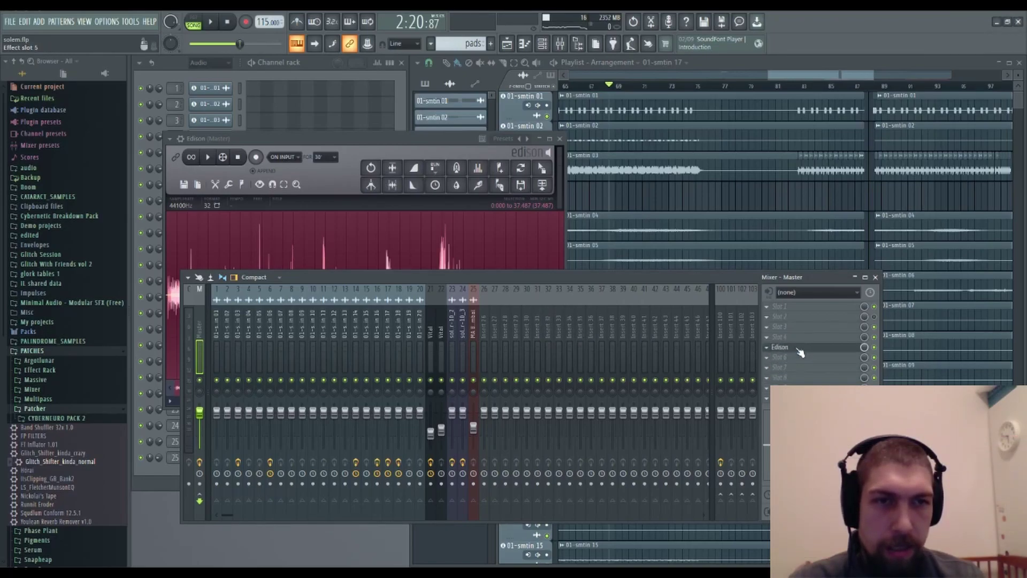
click(452, 142)
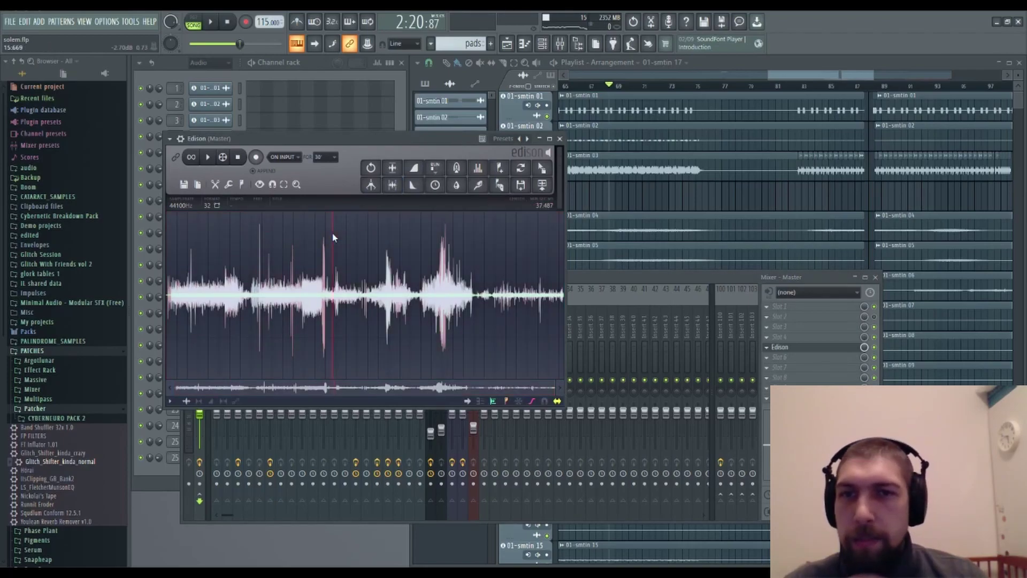
- Audition the recording in Edison and delete the loud burst ending at about 29 seconds
click(219, 163)
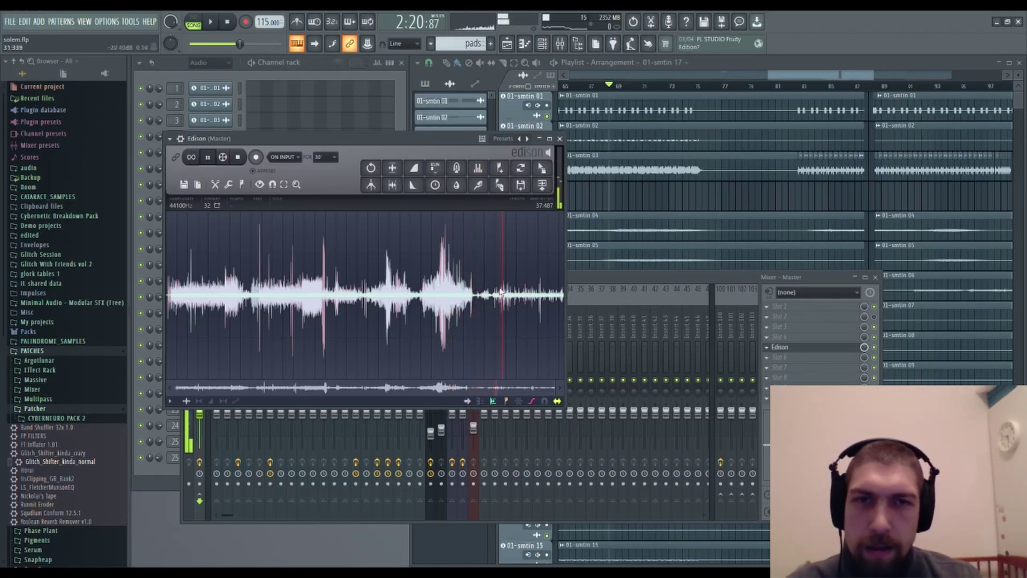
key(space)
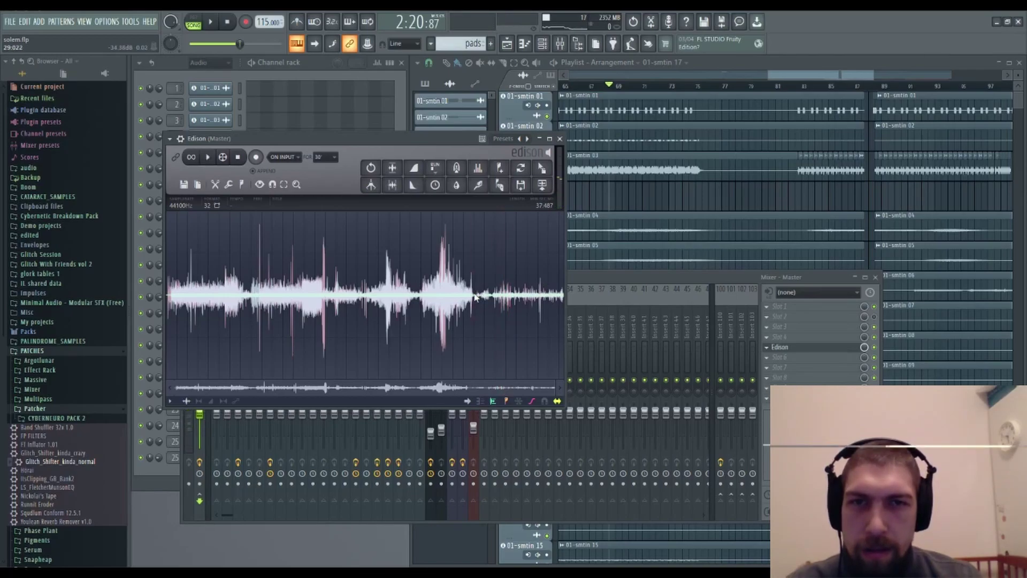
key(Delete)
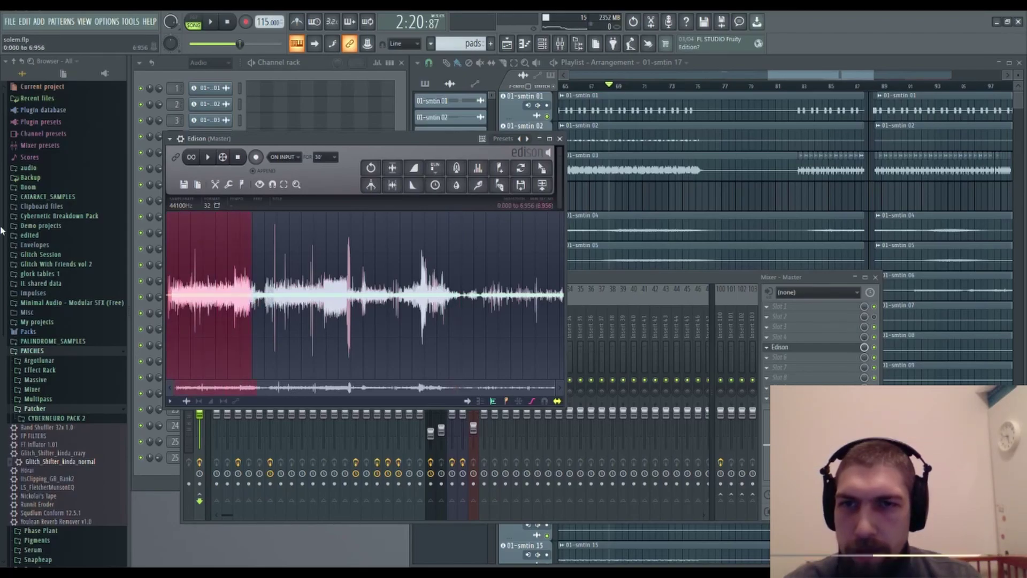
- Delete the first 6.956 seconds of the recording, trim another short piece off its start, and audition the new beginning
key(Delete)
key(space)
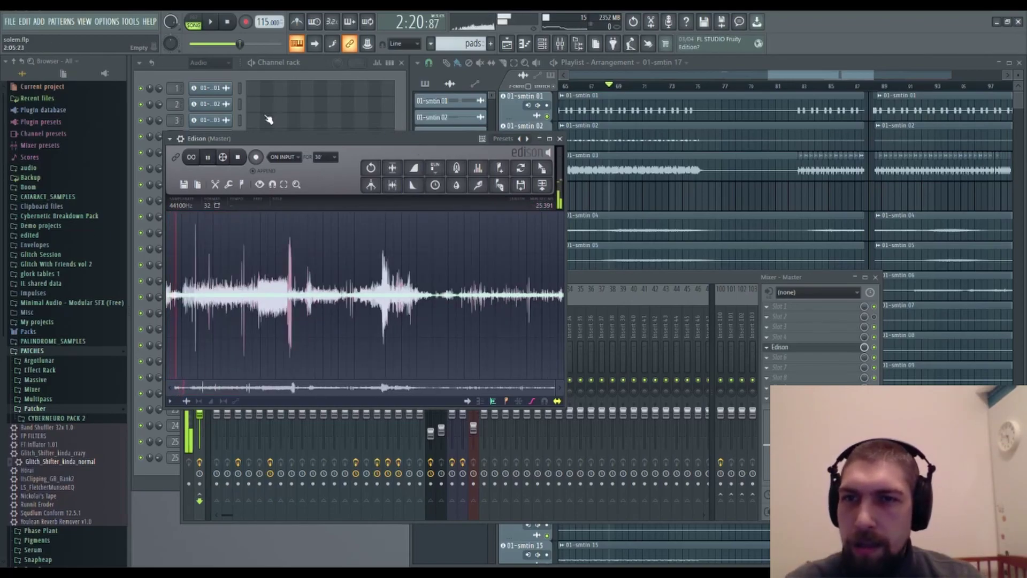
key(space)
drag(173, 299, 100, 312)
key(Delete)
key(space)
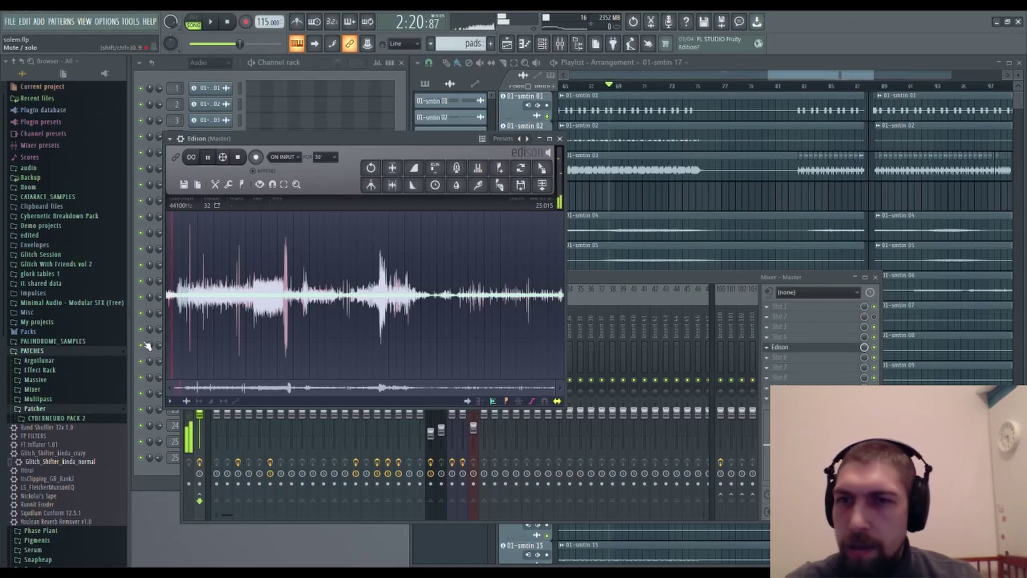
- Select the quiet first 0.760 seconds of the recording in Edison and audition the selection
scroll(174, 301, up, 6)
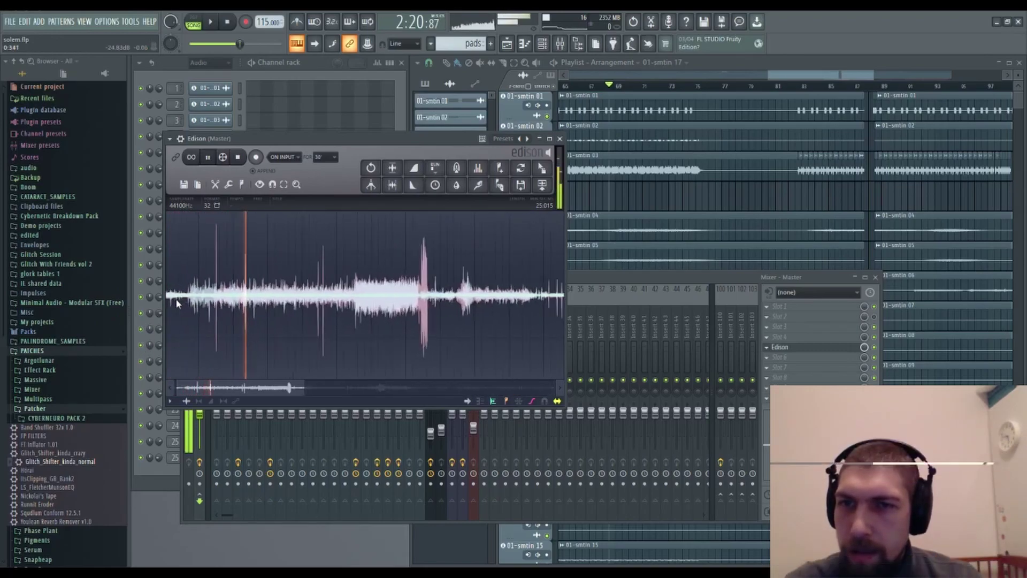
key(space)
drag(226, 387, 213, 387)
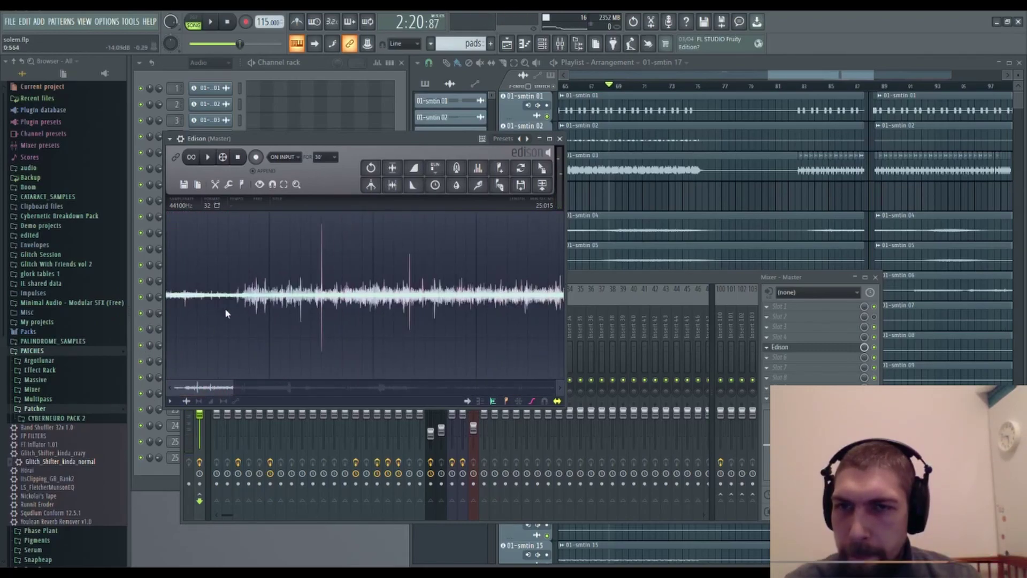
drag(207, 306, 3, 206)
key(space)
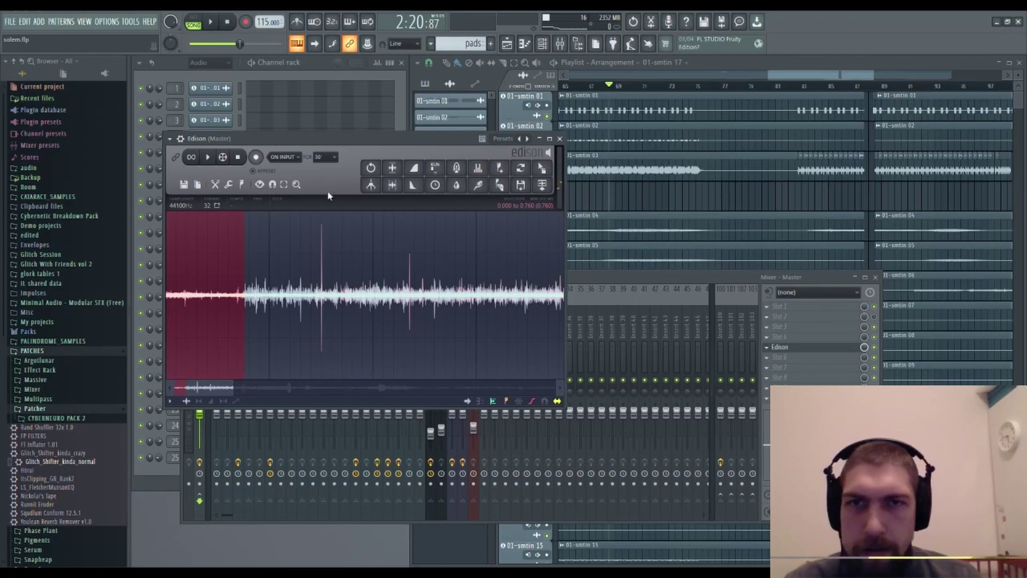
- Close the mixer and place the selected 0.760-second sample on playlist Track 25 at about bar 64
click(882, 319)
click(875, 277)
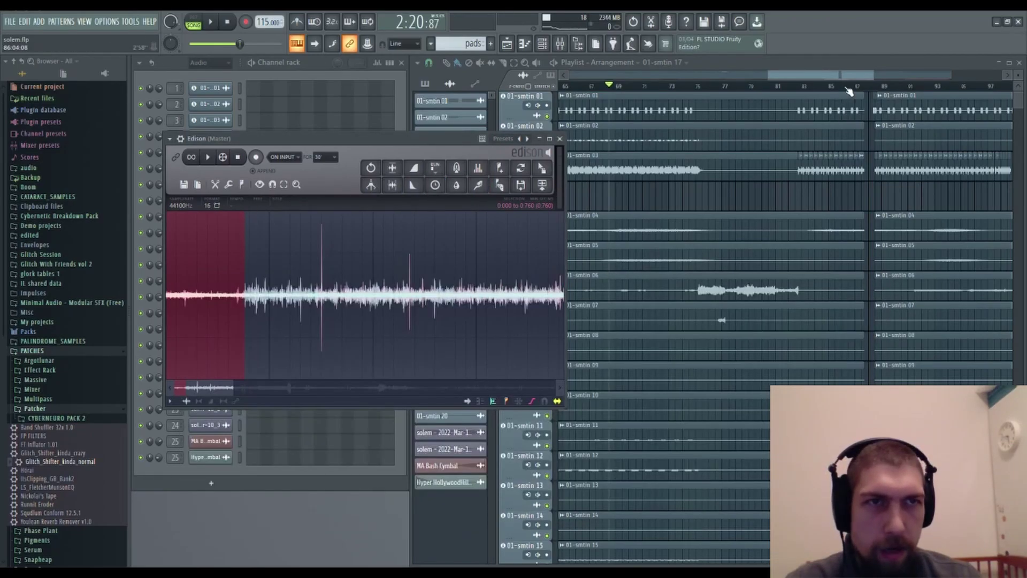
scroll(850, 91, down, 4)
scroll(798, 282, down, 10)
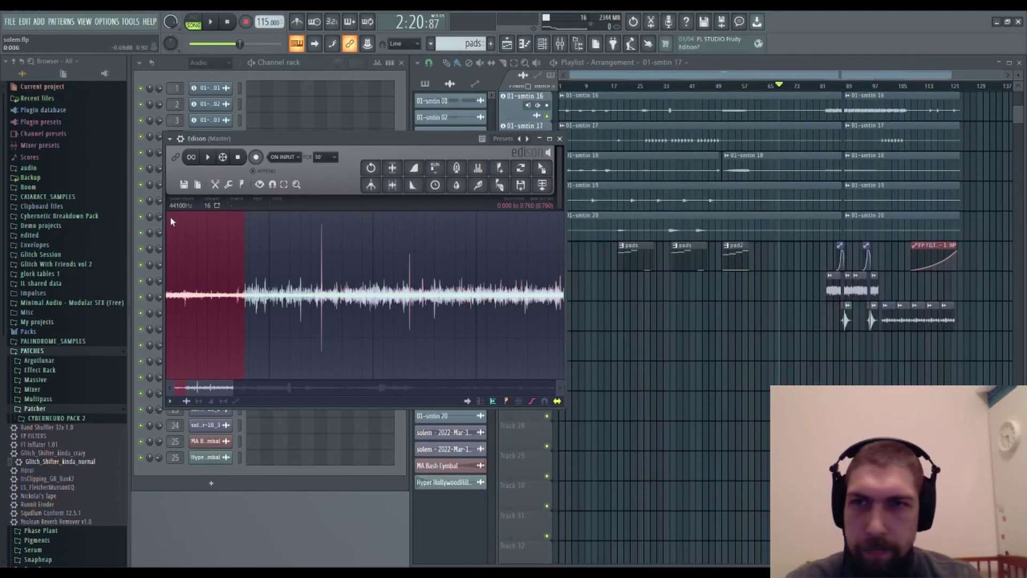
drag(542, 185, 762, 361)
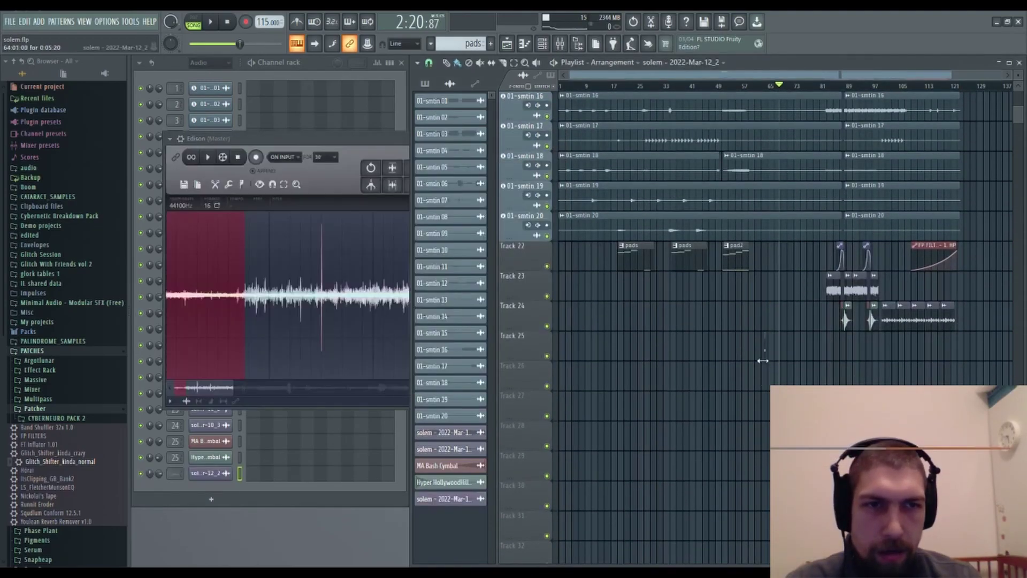
- Audition the rest of the recording in Edison and select the section after the loud burst, from 7.627 to 10.824 seconds
click(254, 282)
key(space)
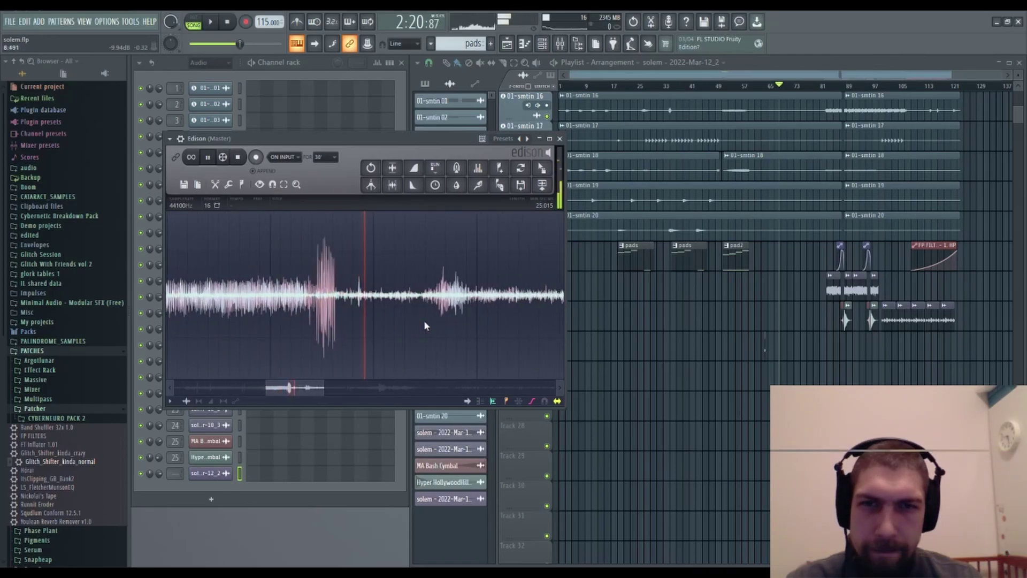
key(space)
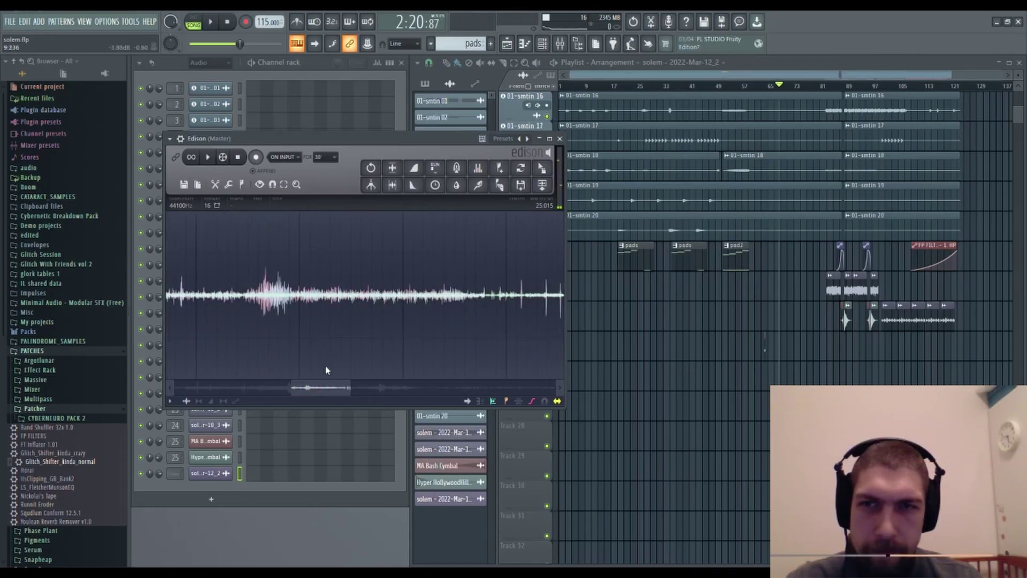
drag(323, 388, 295, 388)
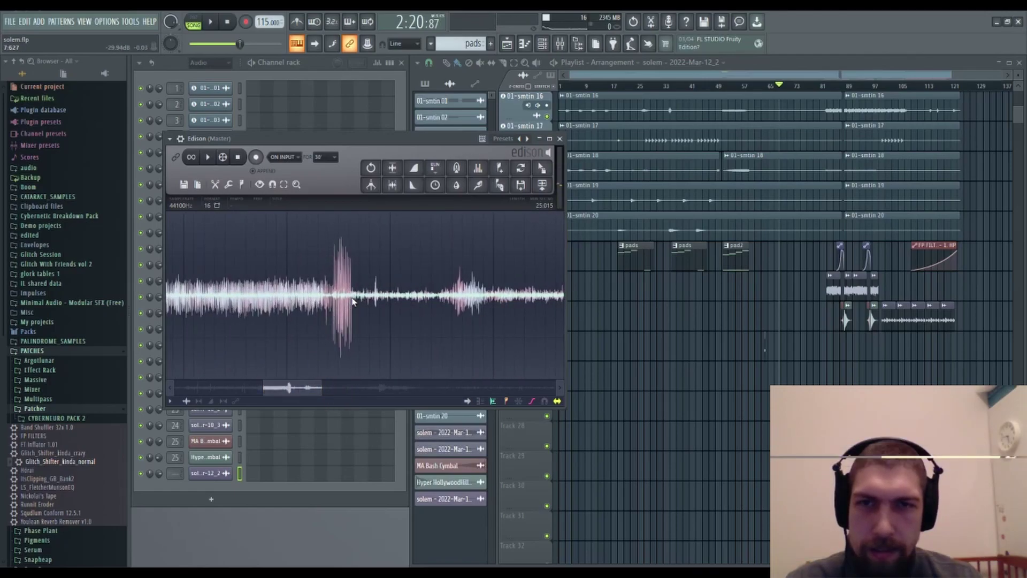
mouse_move(353, 301)
mouse_down()
mouse_move(593, 312)
mouse_move(351, 312)
mouse_up()
key(space)
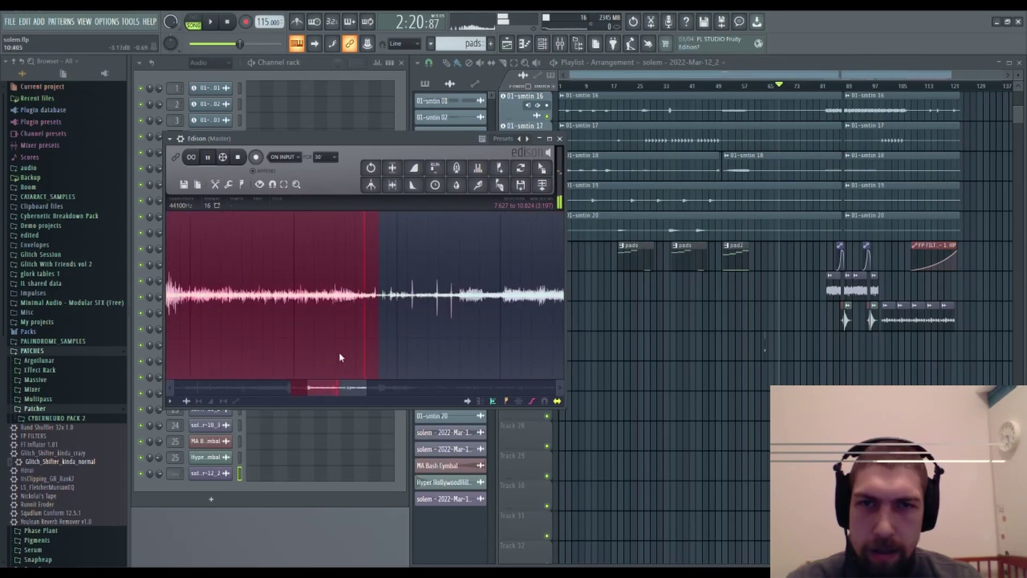
- Place the selected 3.197-second section on playlist Track 25 just after the first short sample, and return to Edison
mouse_move(341, 388)
mouse_down()
mouse_move(395, 389)
mouse_move(342, 389)
mouse_up()
drag(542, 170, 777, 357)
click(342, 150)
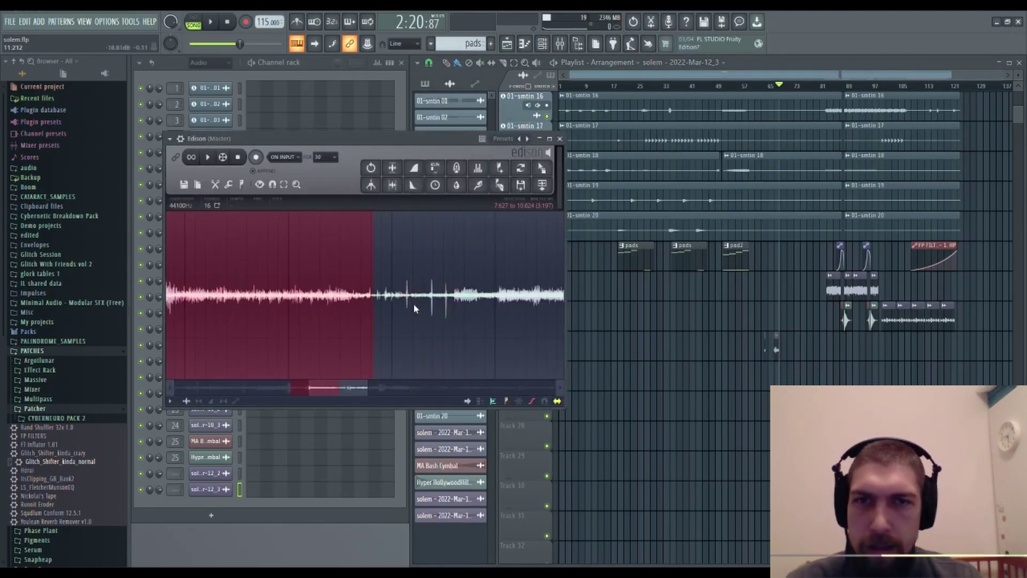
- Audition the following part of the recording in Edison and select the second loud burst from 13.431 to 14.918 seconds
scroll(414, 308, down, 3)
click(392, 298)
key(space)
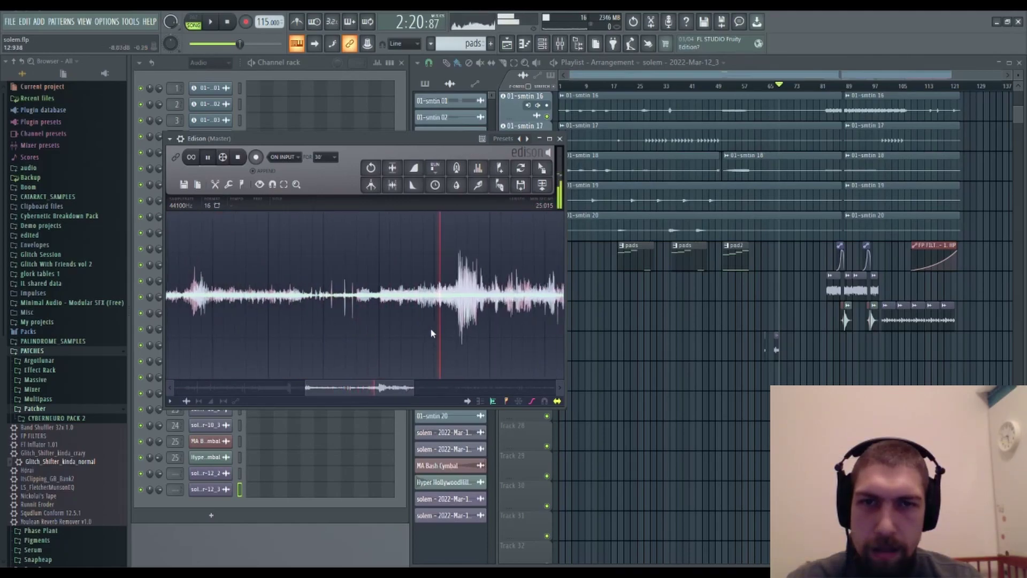
key(space)
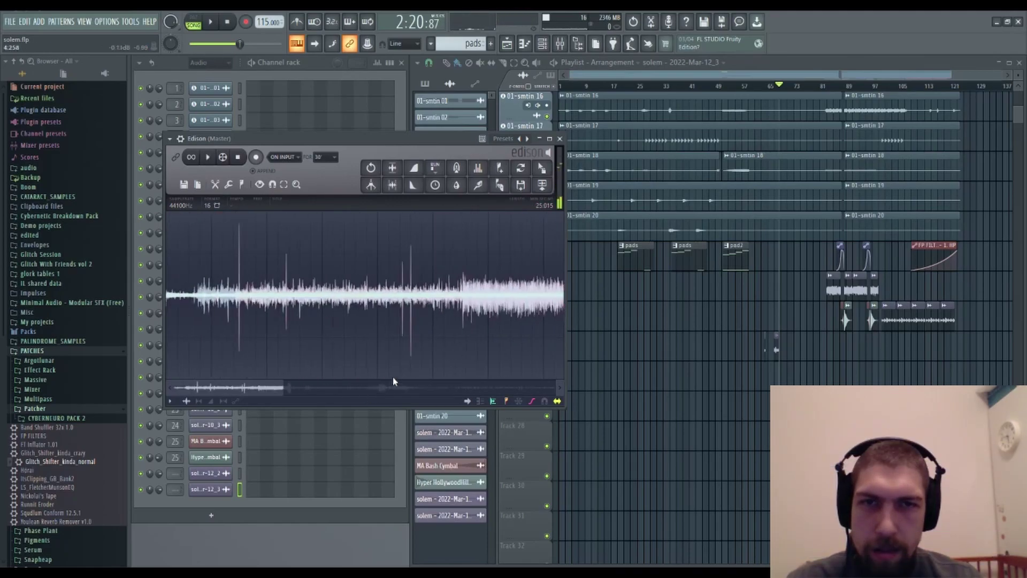
drag(271, 391, 445, 389)
drag(279, 298, 311, 308)
key(space)
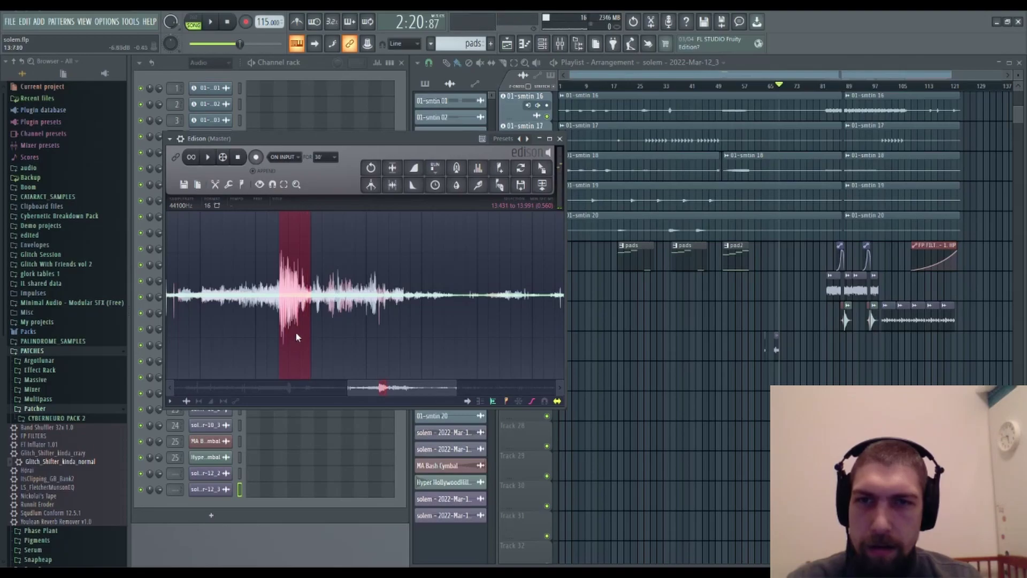
drag(352, 303, 356, 304)
key(space)
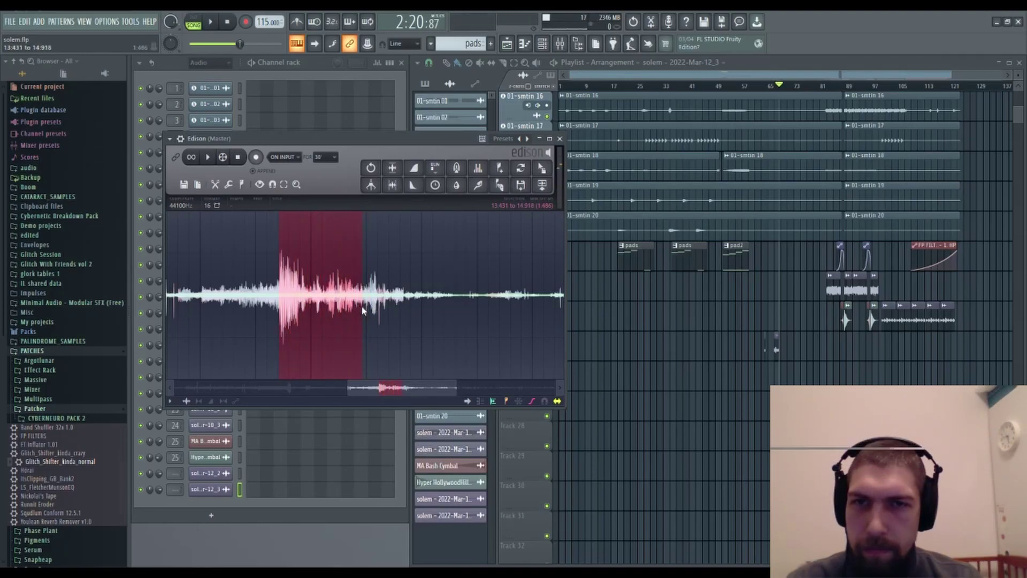
- Undo the fade-out across the whole burst and fade out only its tail up to 14.889 seconds
click(414, 187)
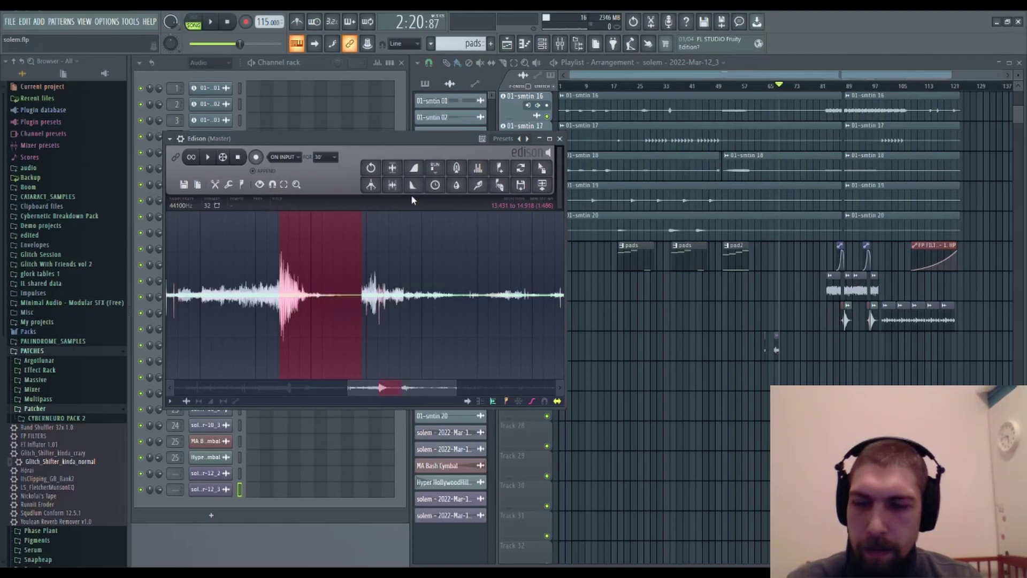
key(ctrl+z)
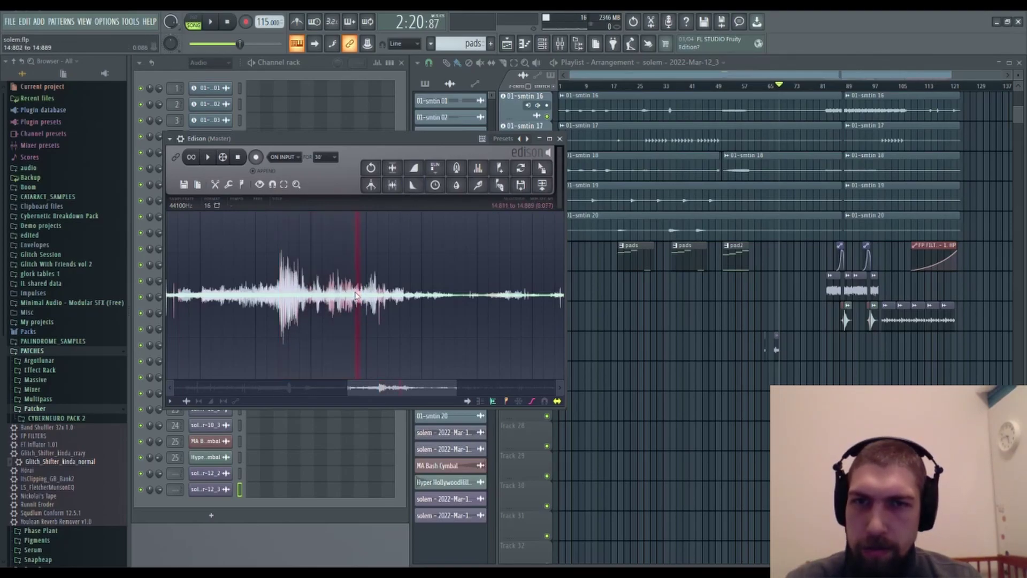
drag(331, 305, 328, 305)
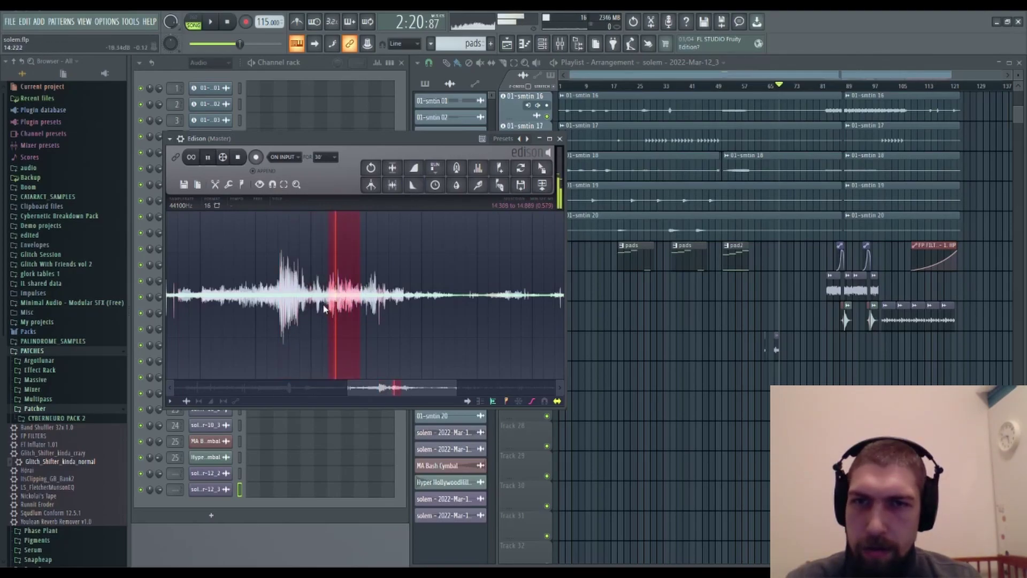
click(413, 184)
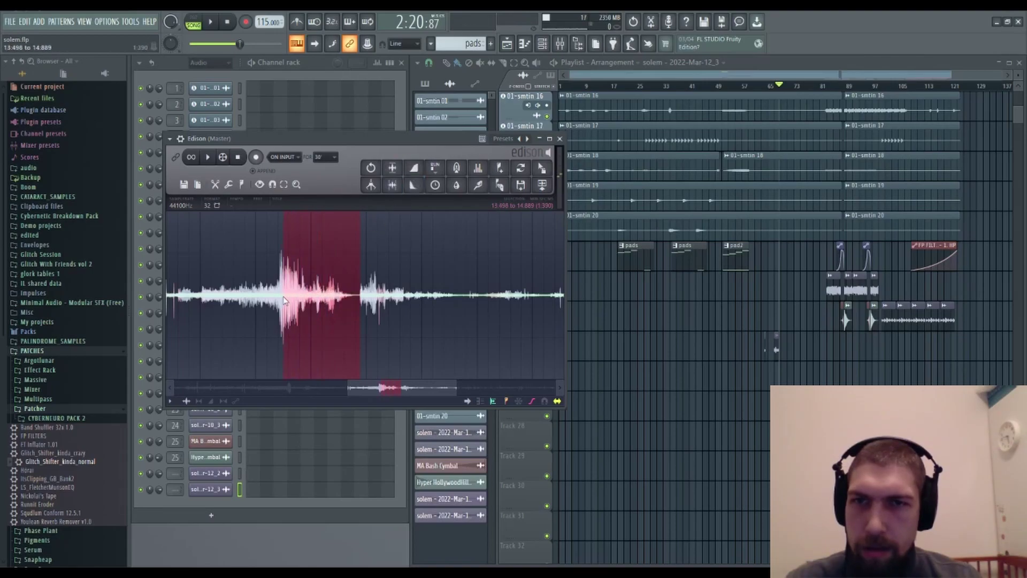
- Select the faded burst from 13.434 to 14.889 seconds and place it on playlist Track 25 after the second sample
drag(277, 300, 282, 304)
scroll(282, 307, up, 3)
scroll(282, 308, up, 2)
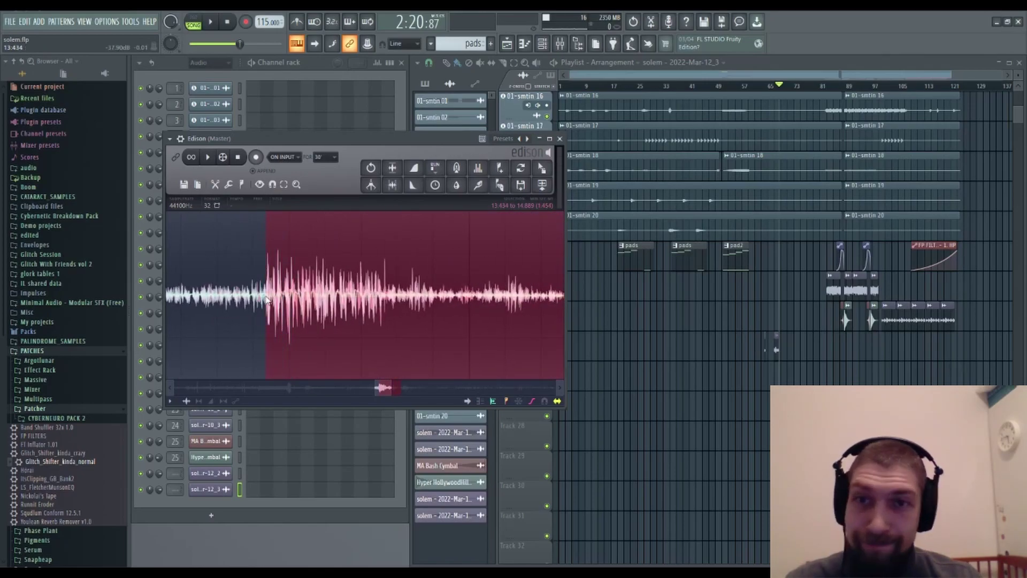
scroll(412, 326, down, 4)
key(space)
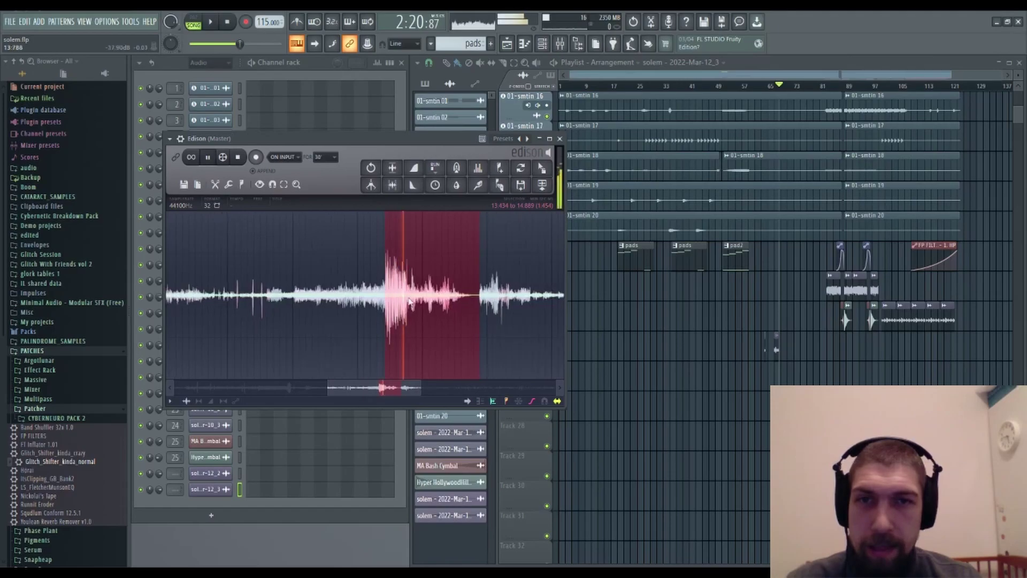
key(space)
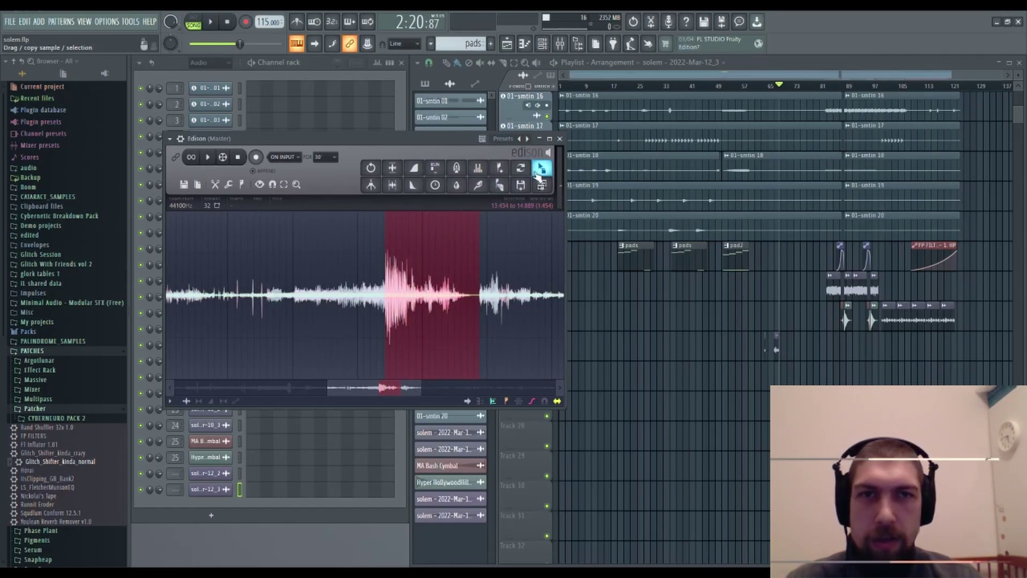
drag(542, 169, 702, 302)
drag(782, 364, 782, 363)
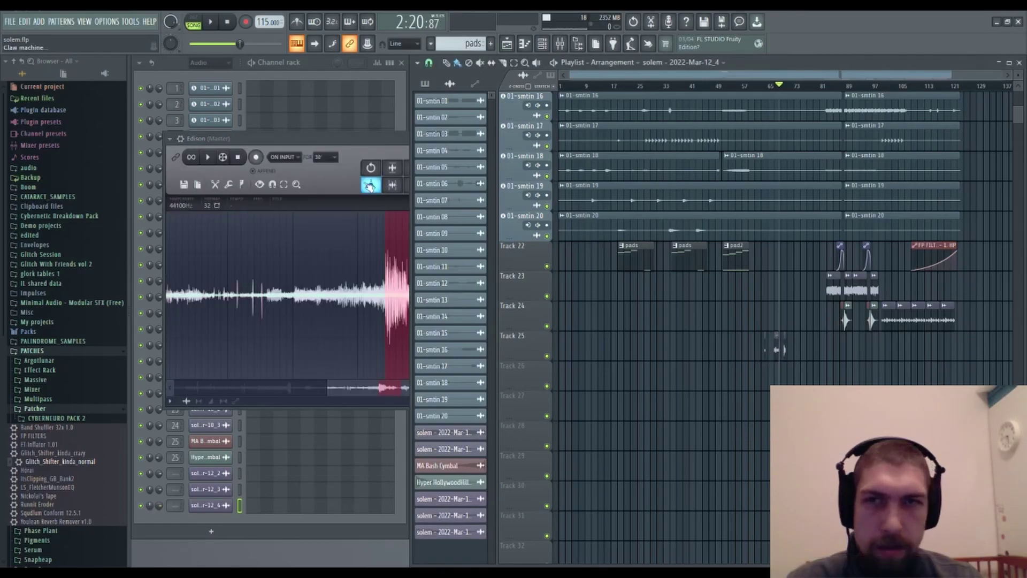
- Audition past the burst in Edison and delete everything before the final quiet section, keeping the last 7.972 seconds
click(479, 298)
key(space)
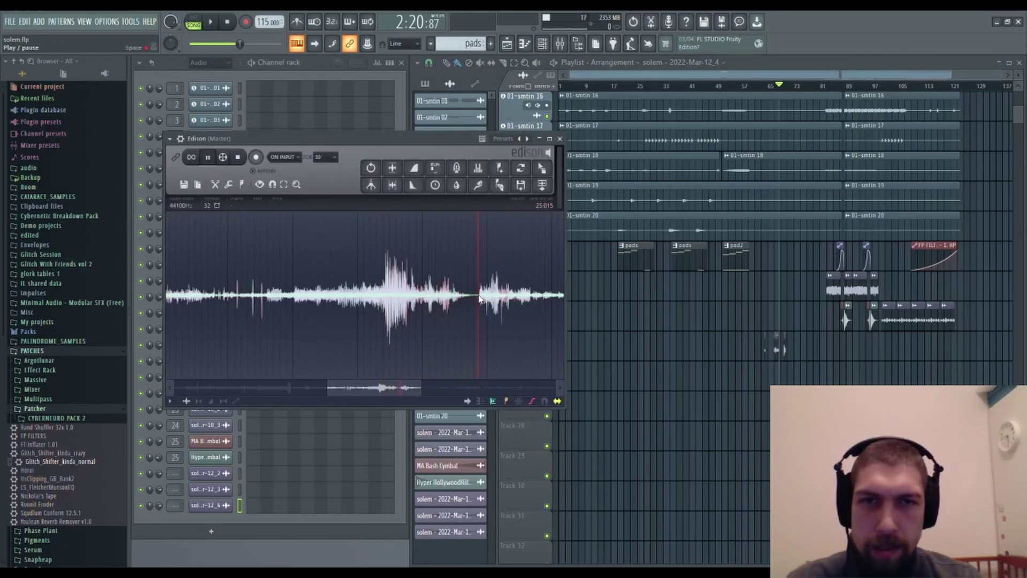
drag(377, 388, 399, 389)
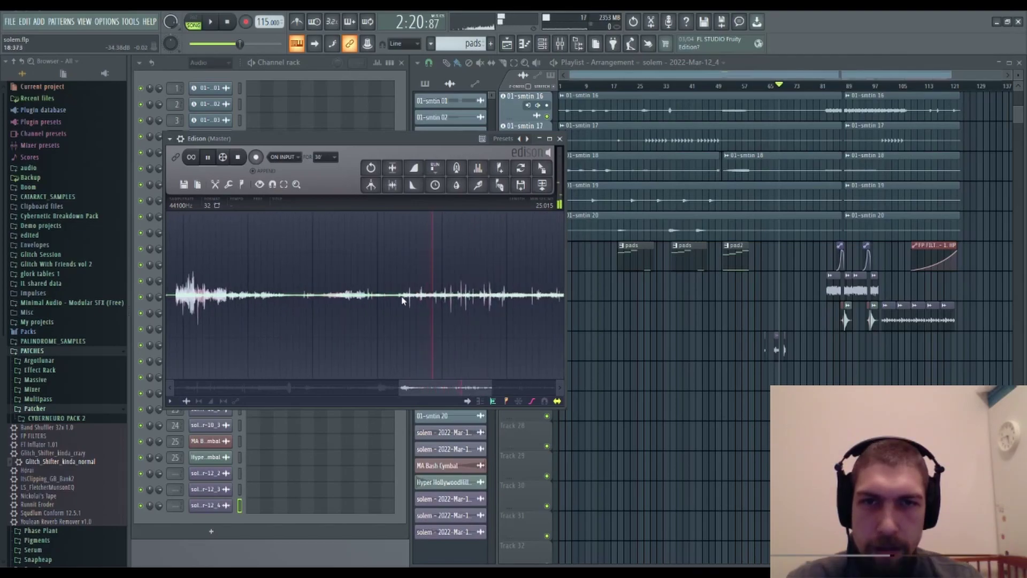
key(space)
drag(229, 388, 453, 391)
drag(316, 298, 2, 251)
key(Delete)
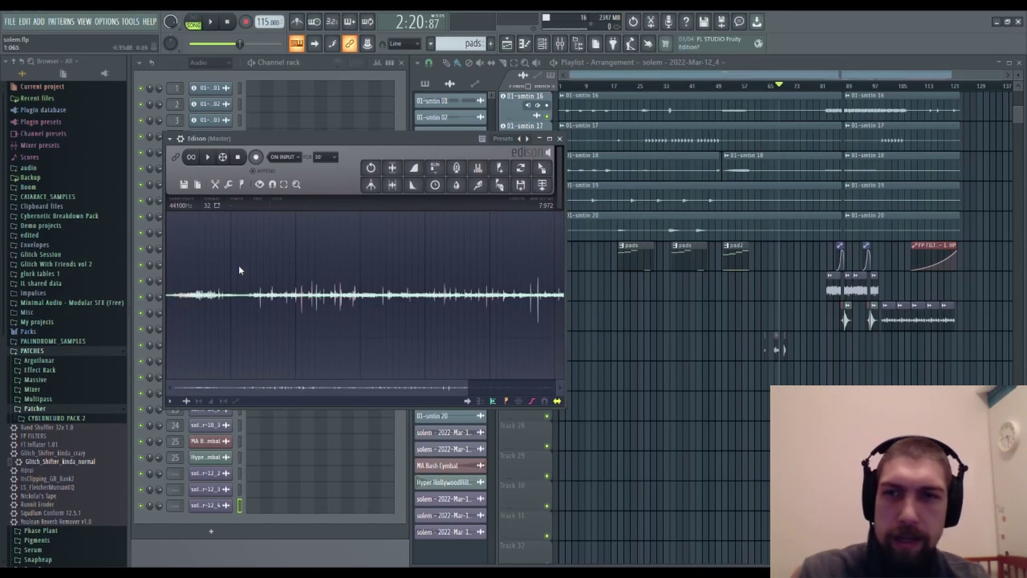
- Normalize the remaining quiet section in Edison and audition it
key(space)
key(space)
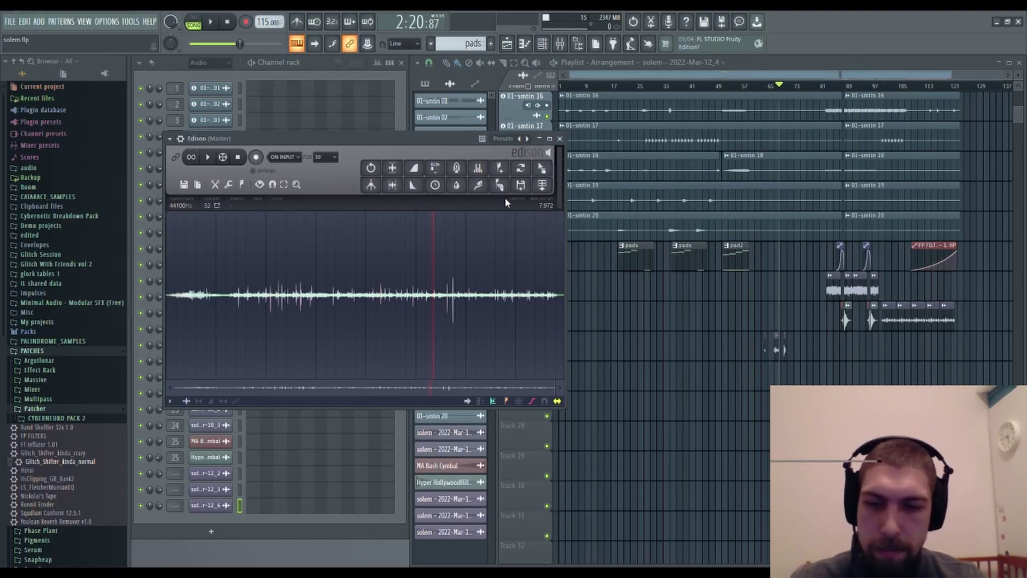
key(ctrl+n)
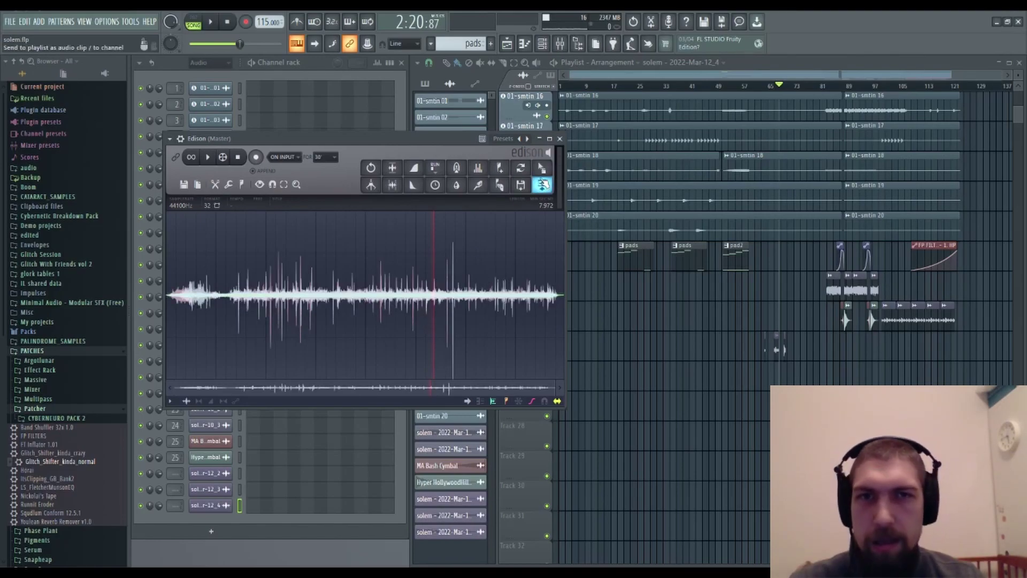
click(209, 158)
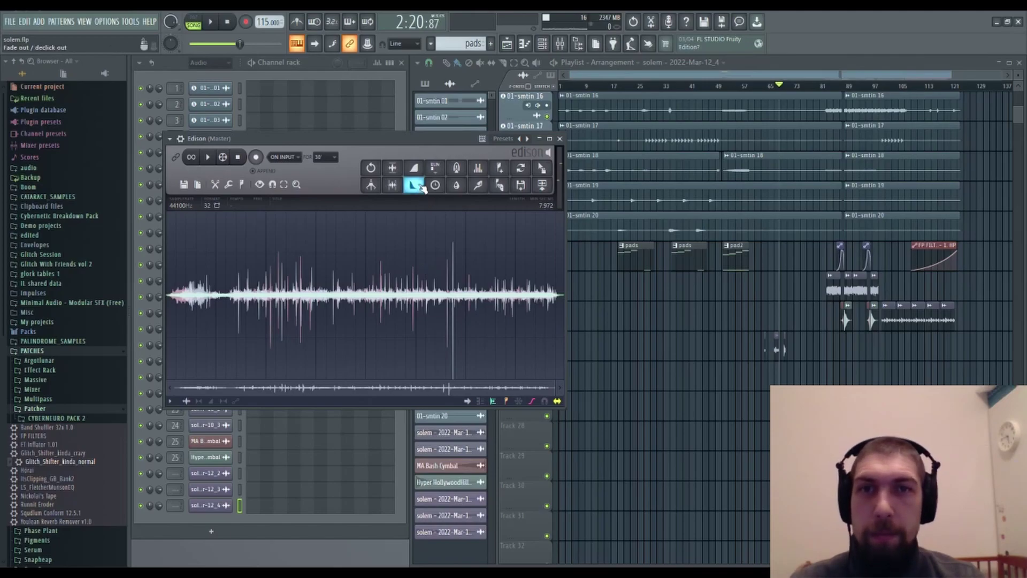
- Place the normalized recording on playlist Track 25 at bar 75 and check its audio clip settings
drag(542, 168, 808, 351)
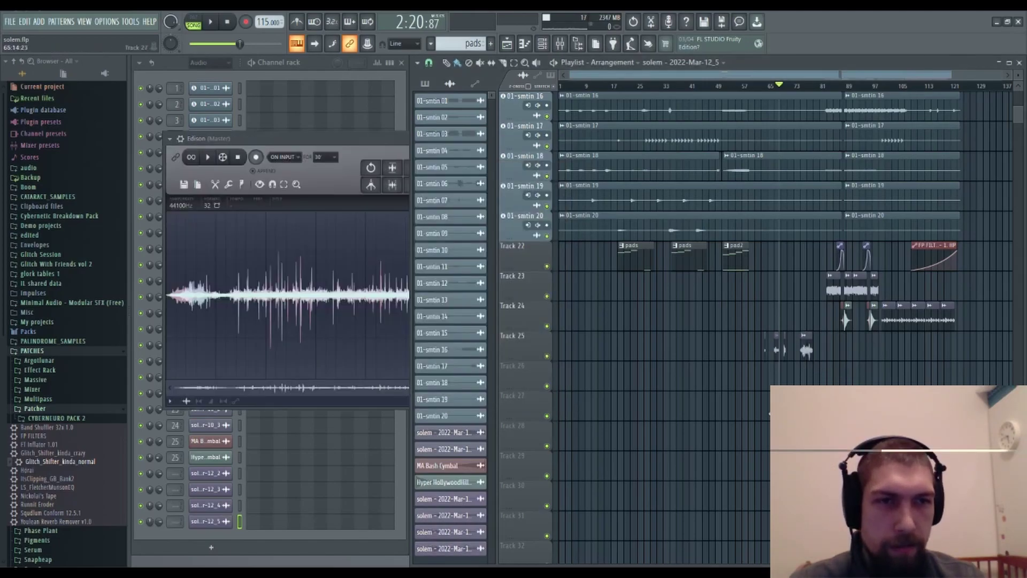
click(560, 43)
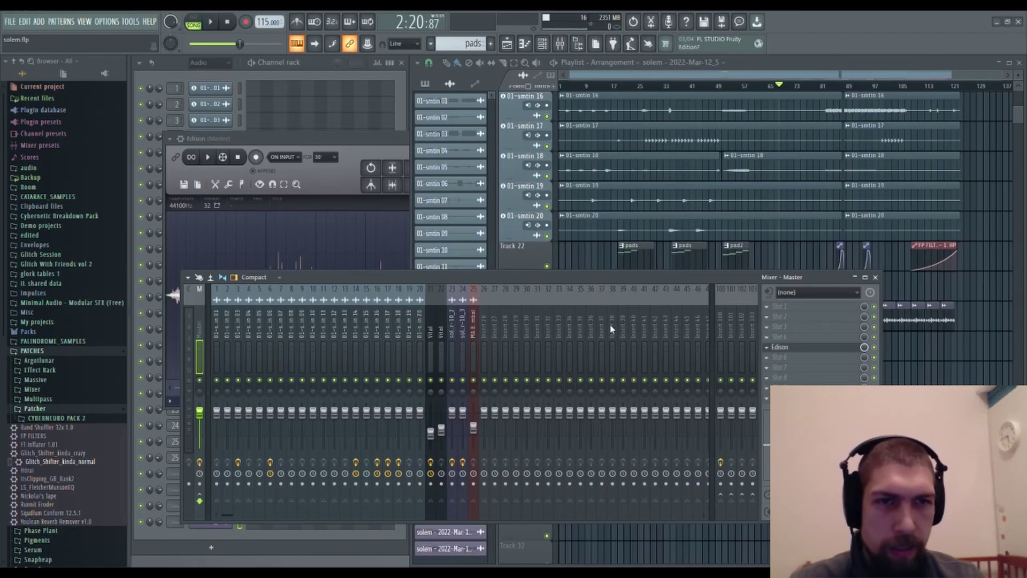
click(875, 277)
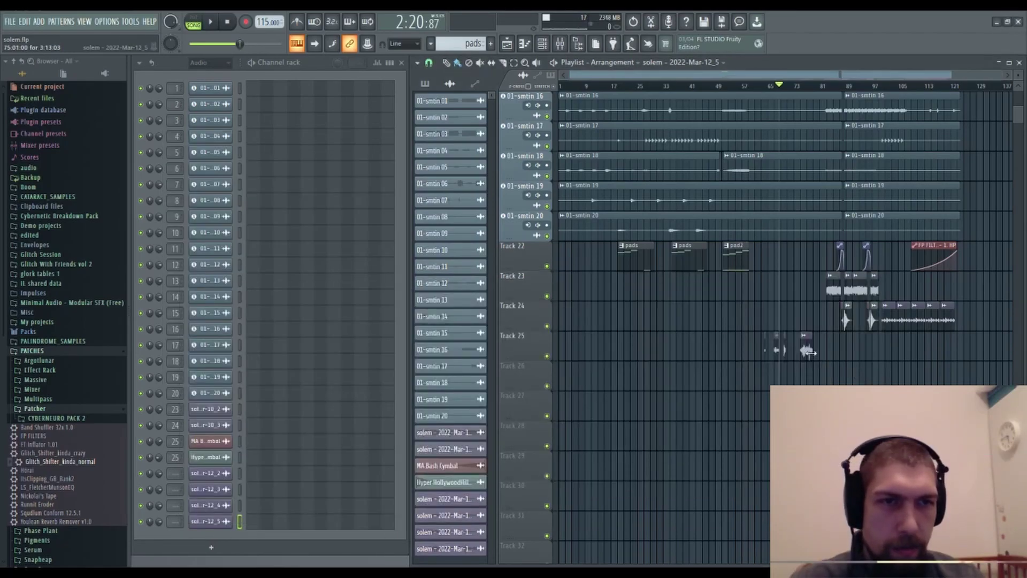
double_click(808, 350)
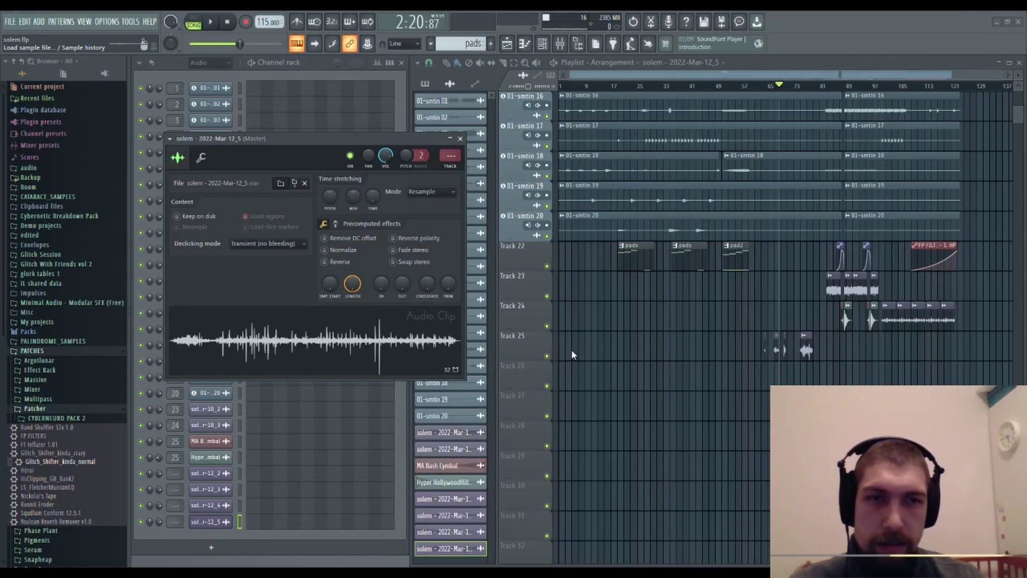
click(460, 138)
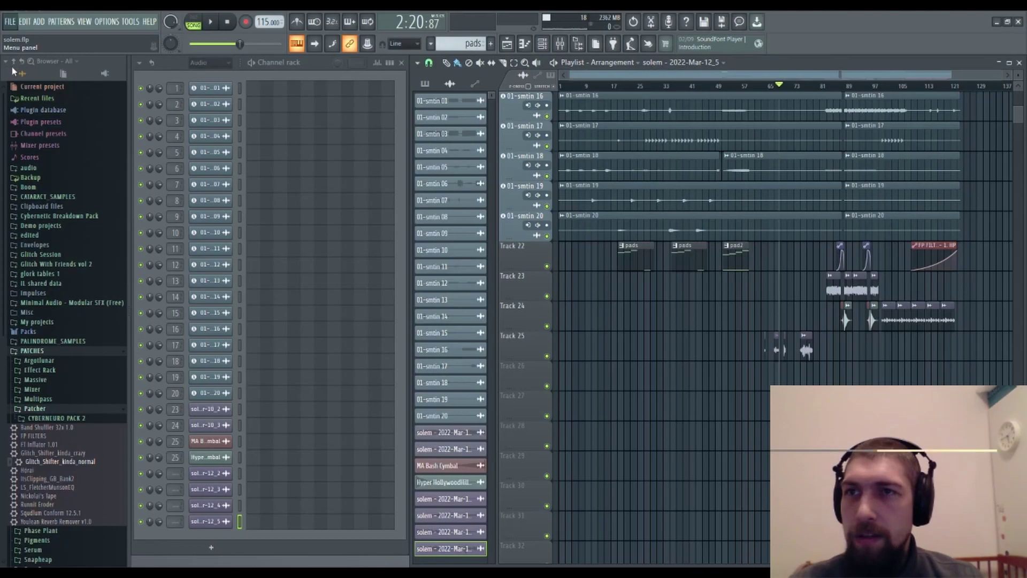
- Reload the solem.flp project and audition the first short sample on playlist Track 25 by itself
click(33, 132)
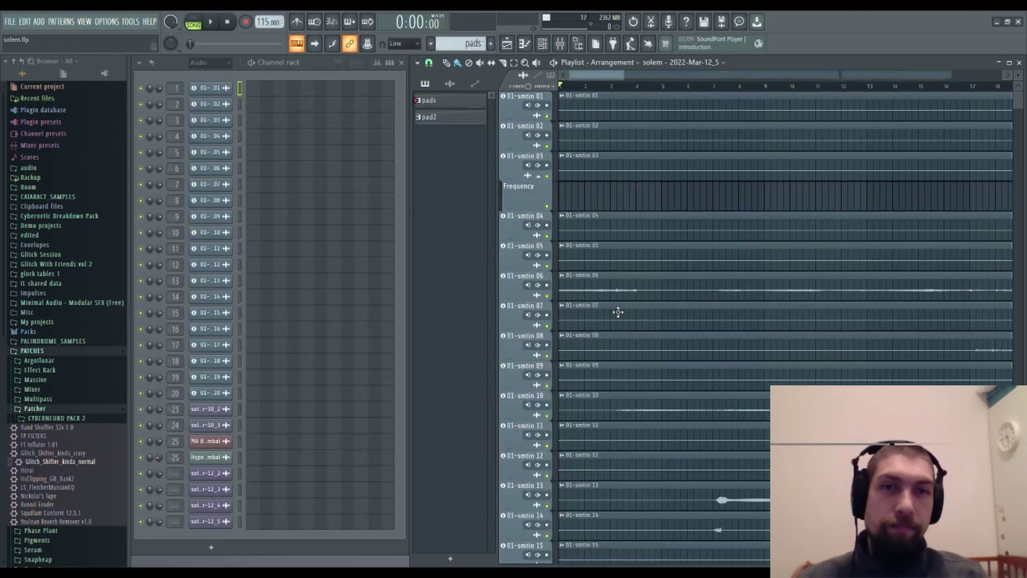
scroll(705, 295, down, 6)
drag(849, 379, 236, 353)
drag(857, 439, 591, 406)
drag(725, 328, 838, 382)
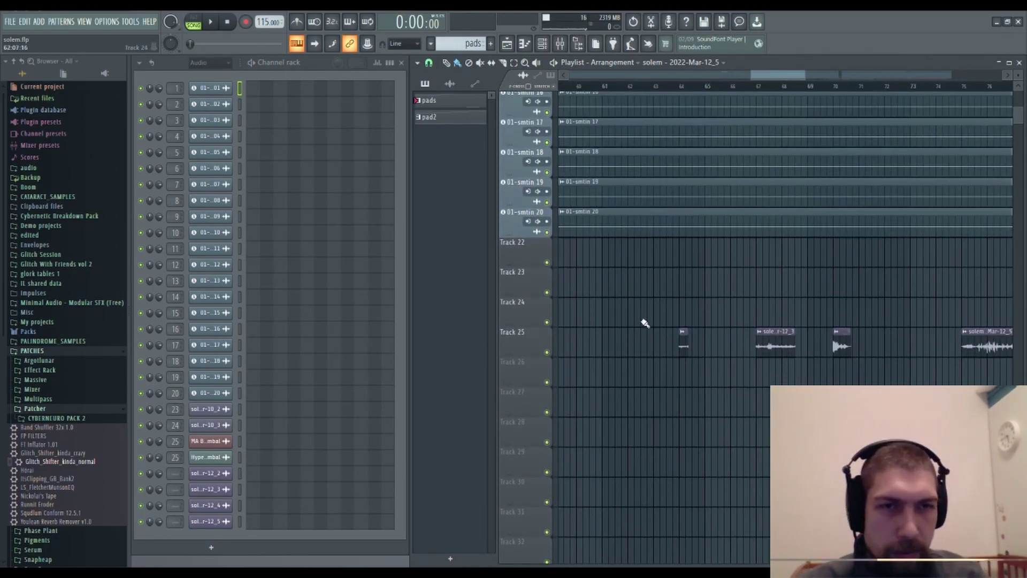
alt+right_click(678, 346)
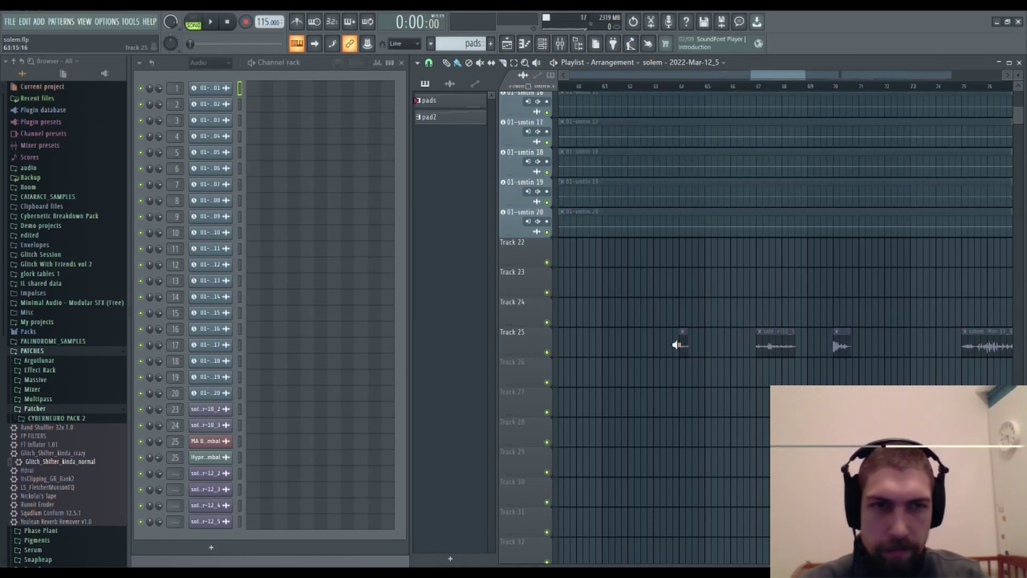
alt+right_click(679, 349)
alt+right_click(680, 351)
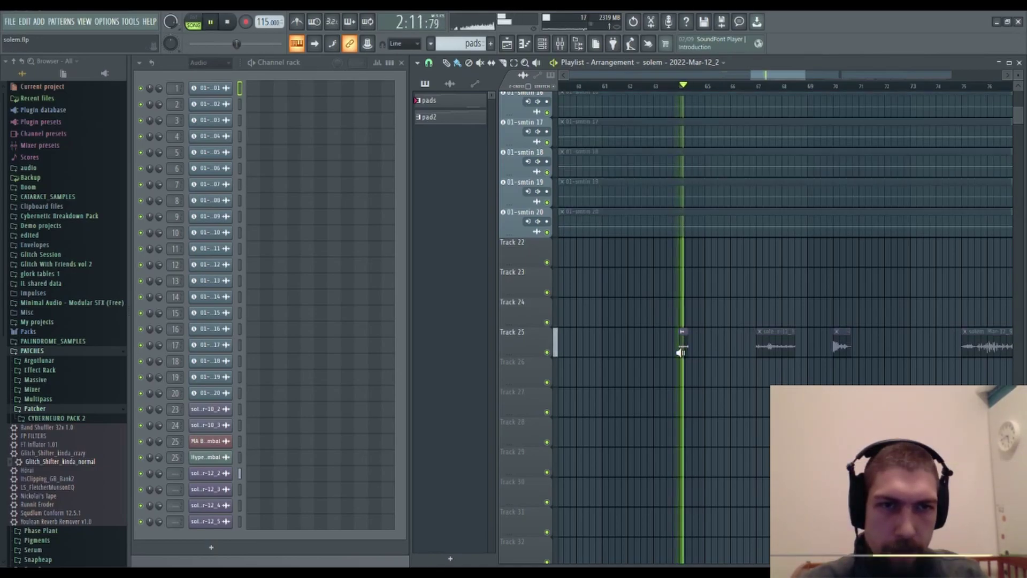
- Time-stretch the first short sample on Track 25 down to a length of 0:04:00
scroll(692, 92, down, 2)
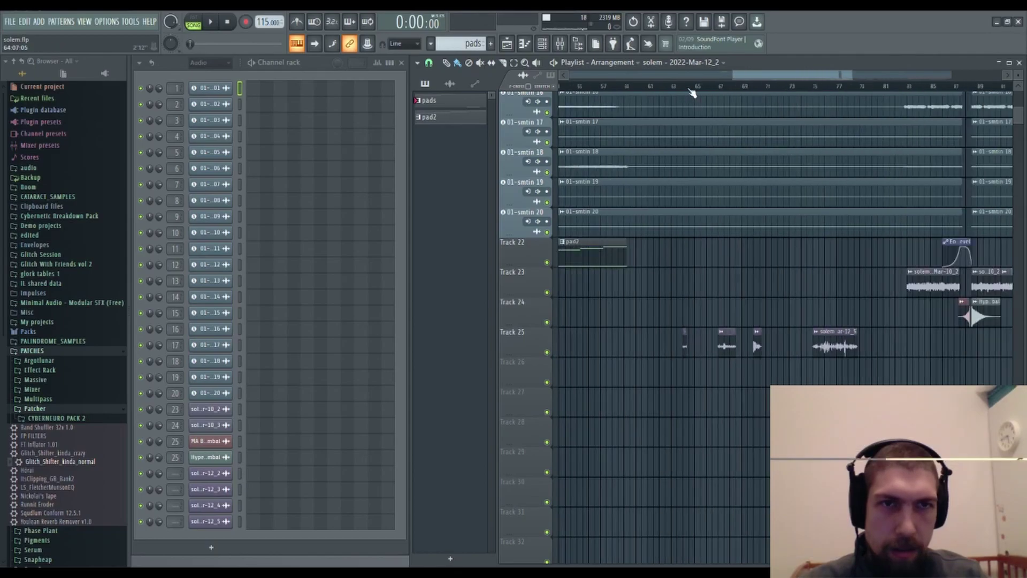
scroll(693, 92, up, 6)
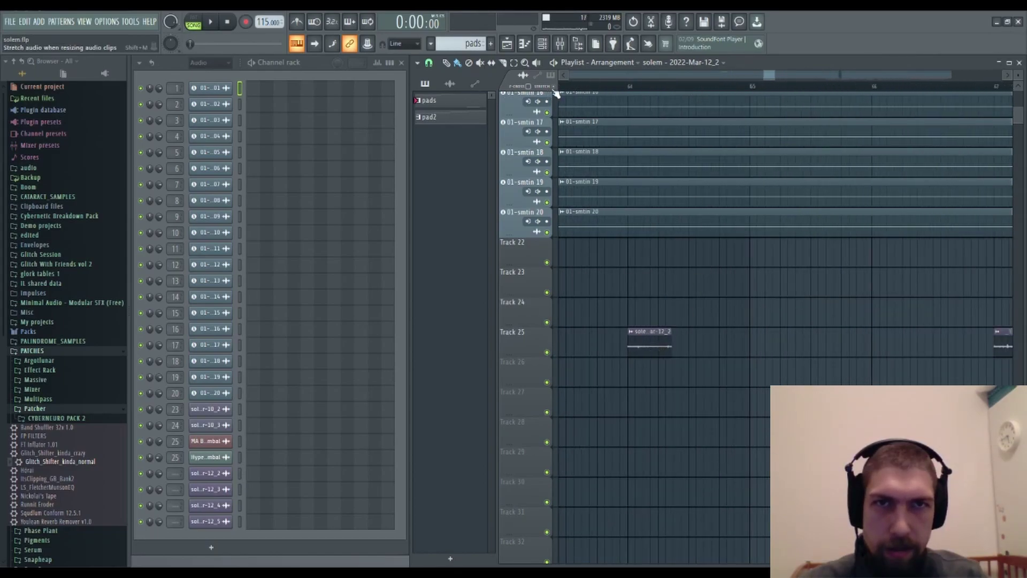
scroll(668, 92, up, 3)
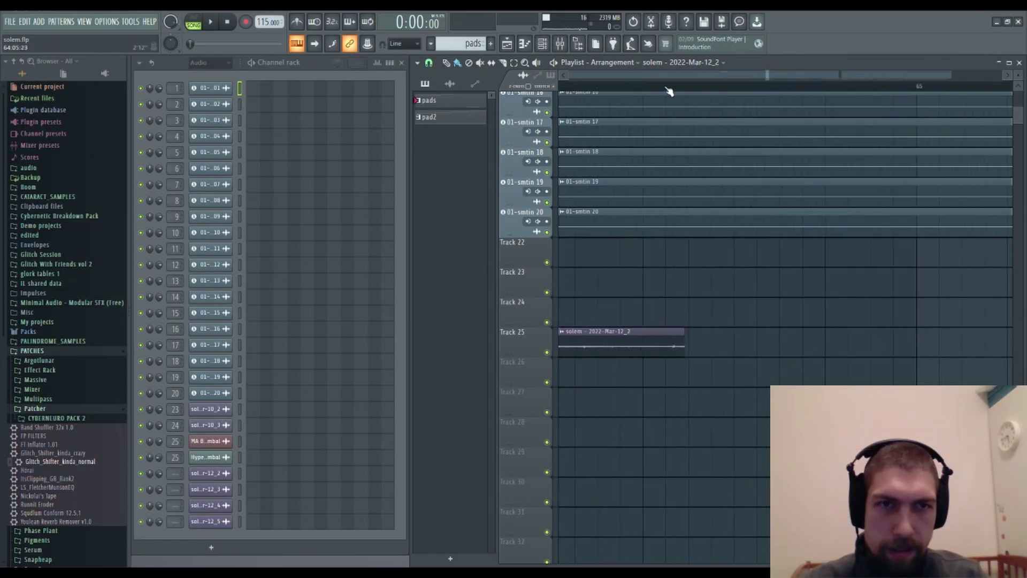
drag(685, 348, 643, 355)
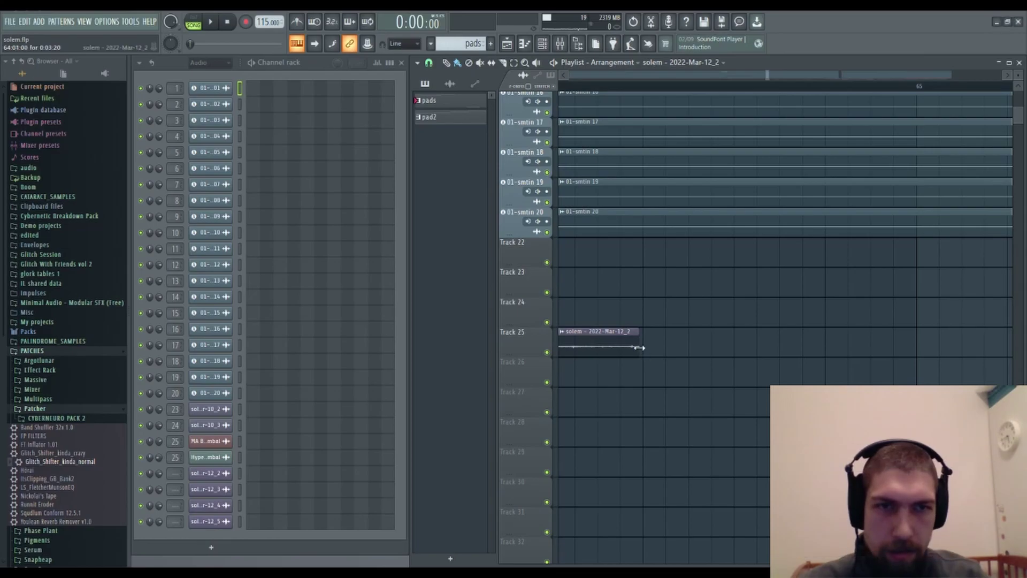
drag(643, 351, 639, 355)
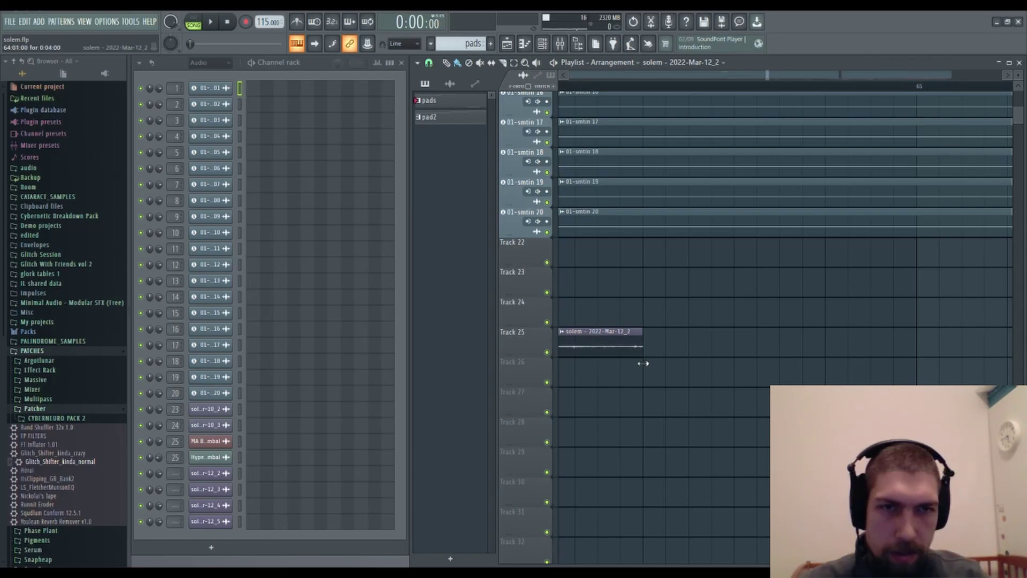
scroll(703, 90, up, 3)
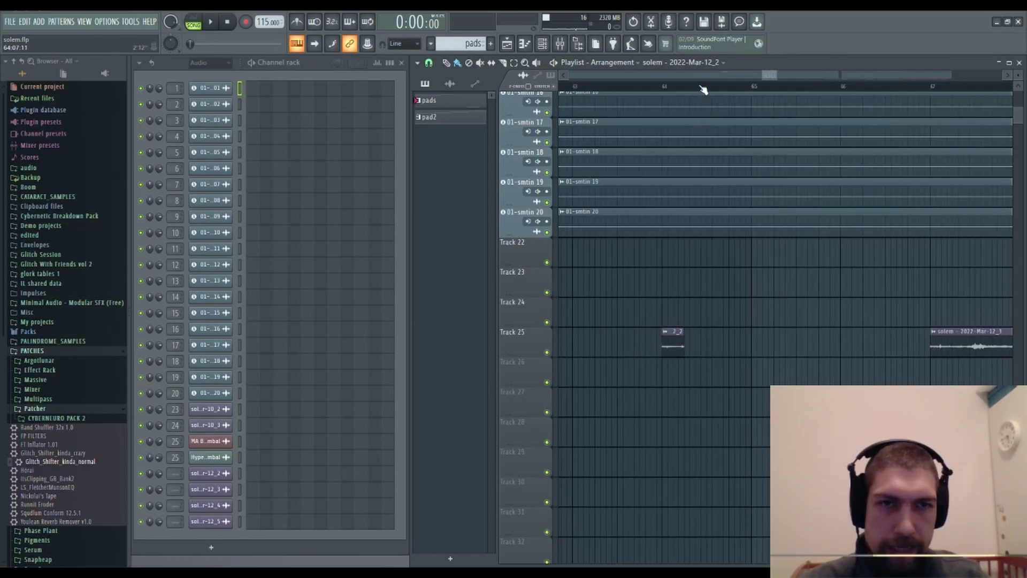
- Play the arrangement from the start of the shortened sample at bar 64 and select that clip
click(665, 87)
key(space)
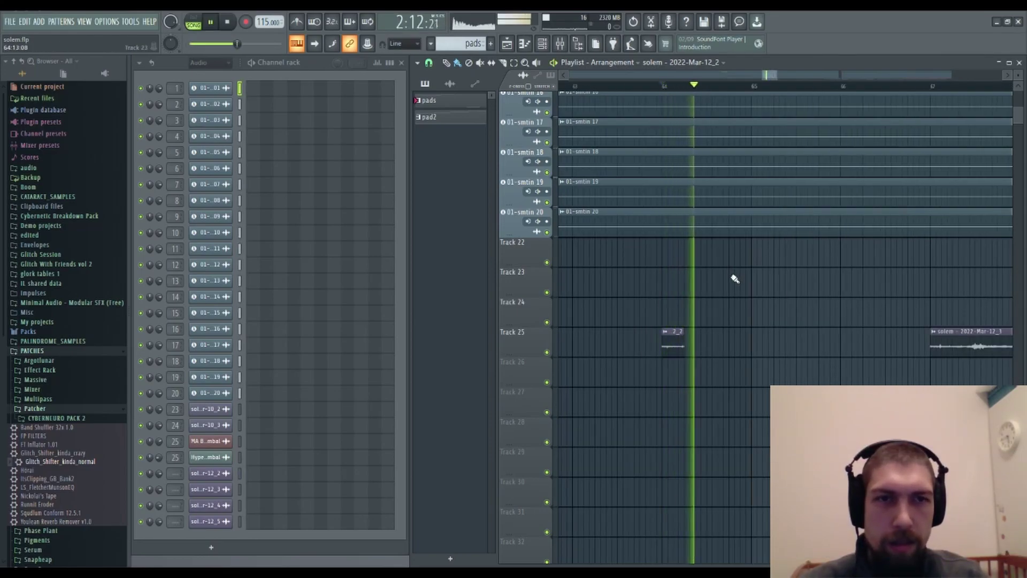
key(space)
click(676, 340)
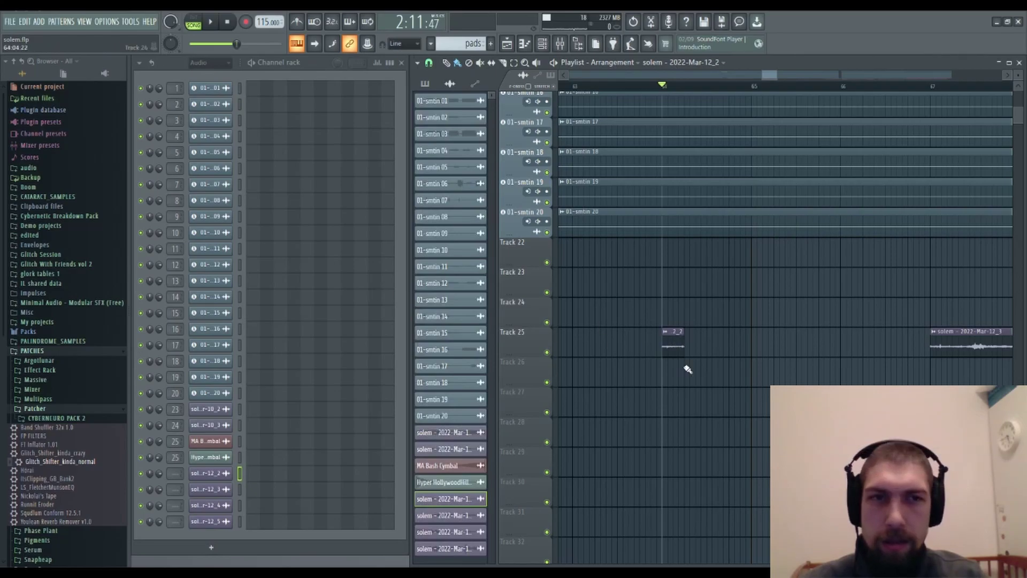
- Route the first short sample on Track 25 to mixer track 26, normalize it and lower its mixer level
double_click(674, 343)
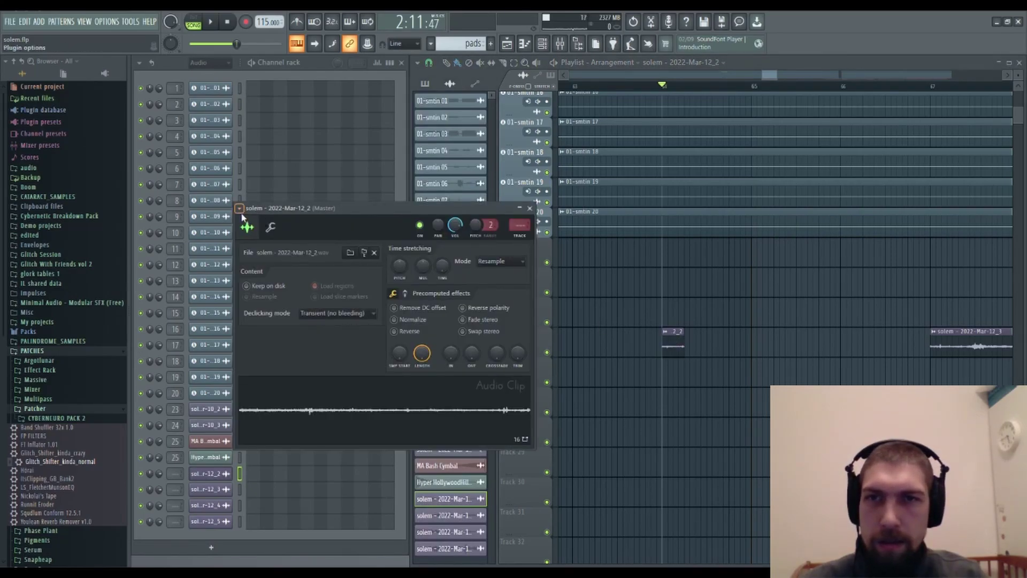
click(388, 241)
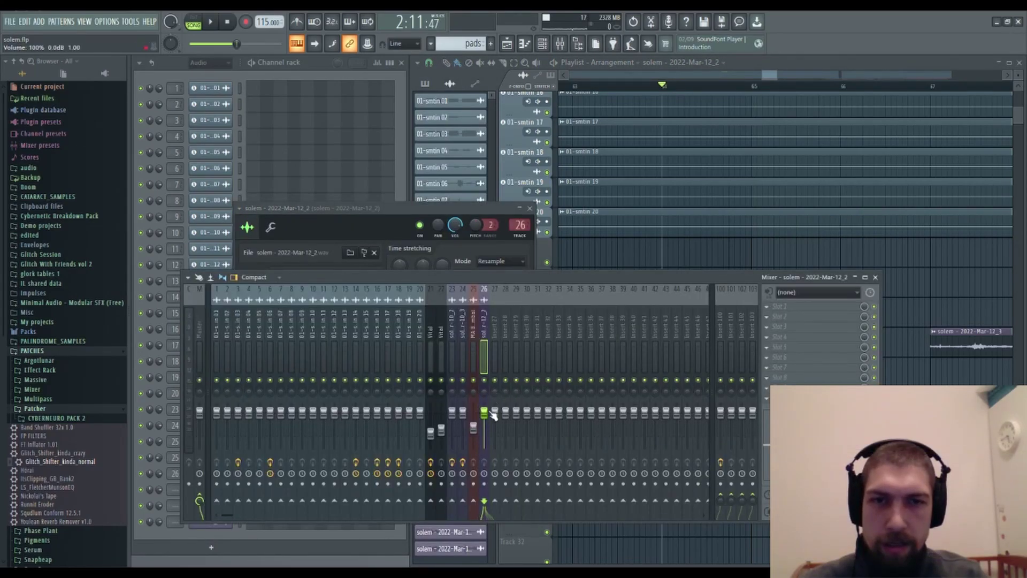
click(397, 209)
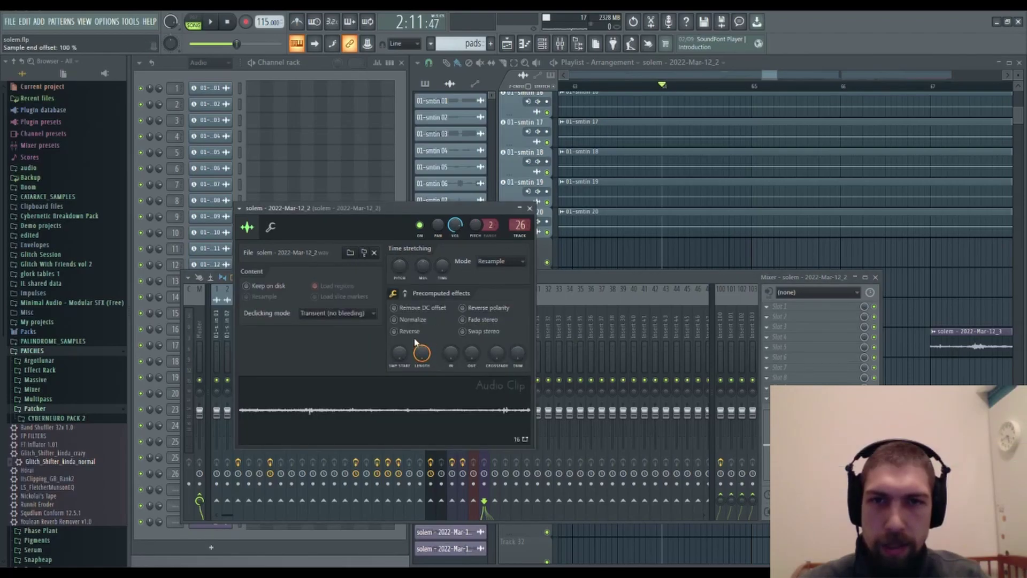
click(530, 208)
drag(484, 412, 484, 415)
click(875, 278)
key(space)
key(space)
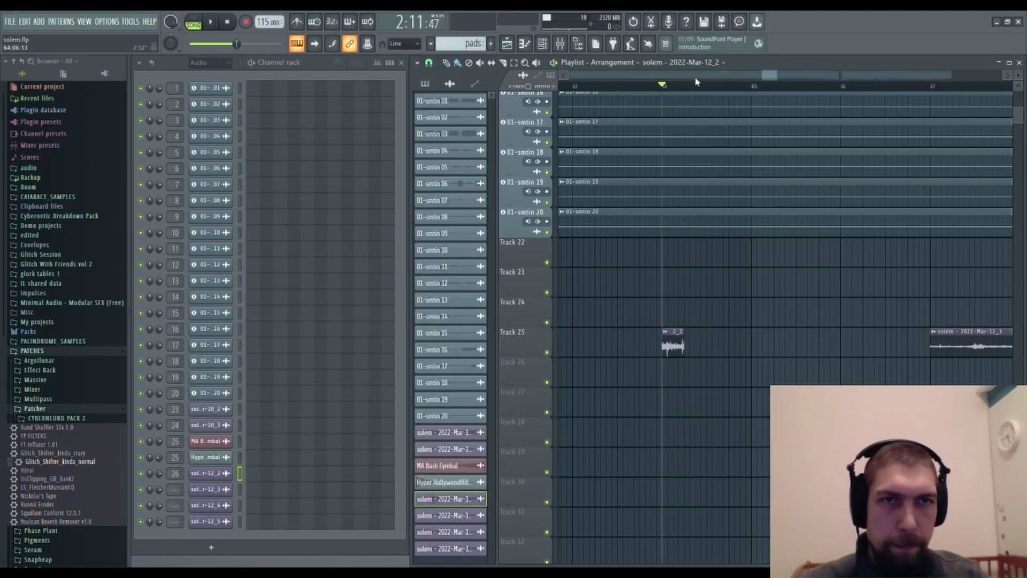
- Audition the bar 67 sample on Track 25 by itself and route it to mixer track 27
scroll(709, 179, down, 5)
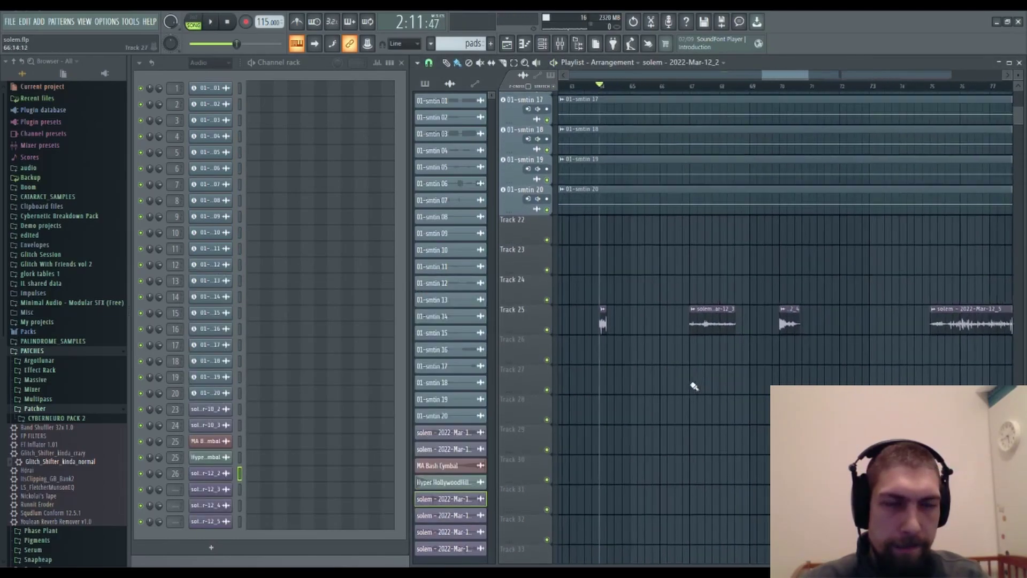
click(685, 321)
key(space)
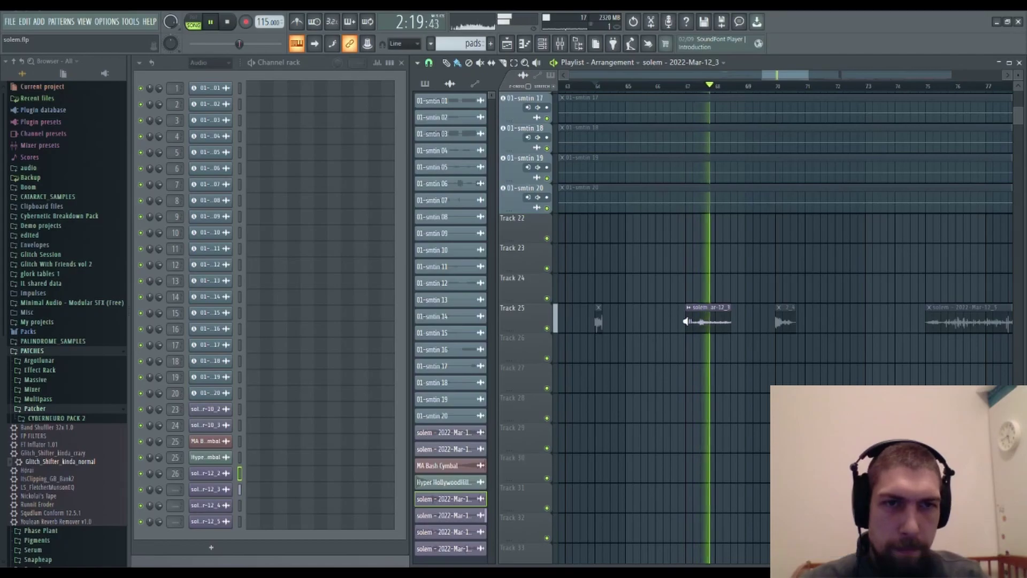
key(space)
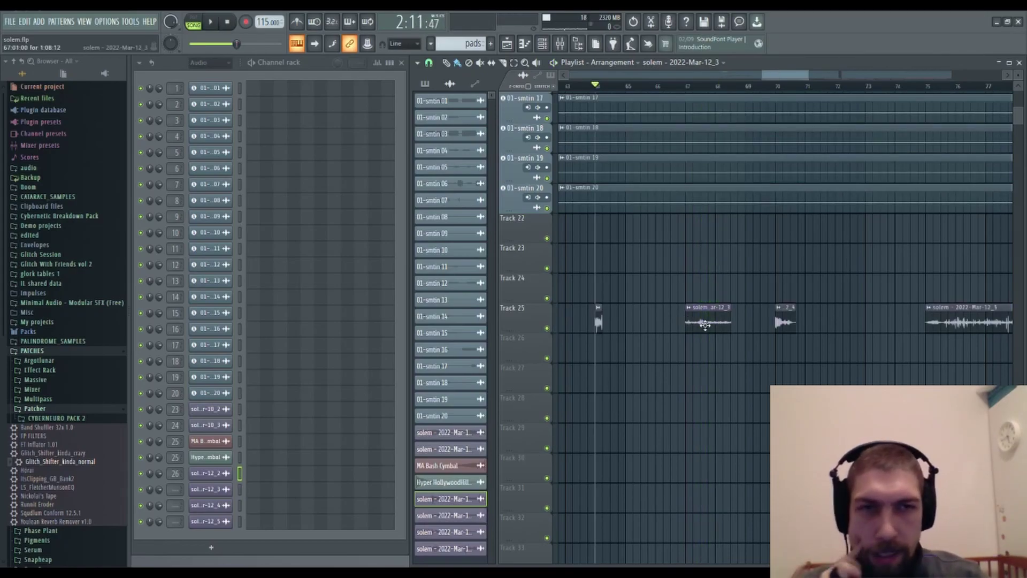
double_click(707, 313)
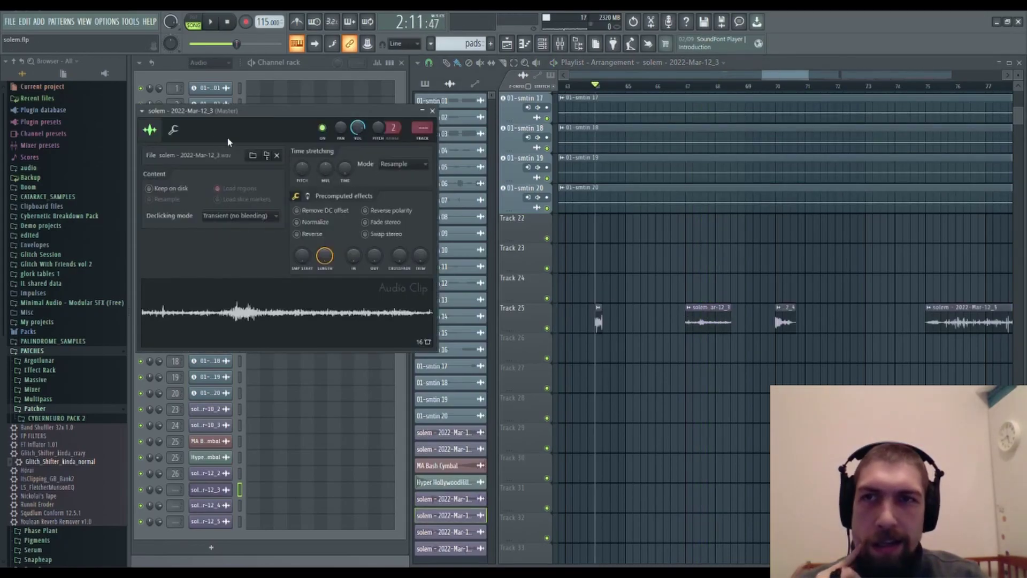
click(303, 152)
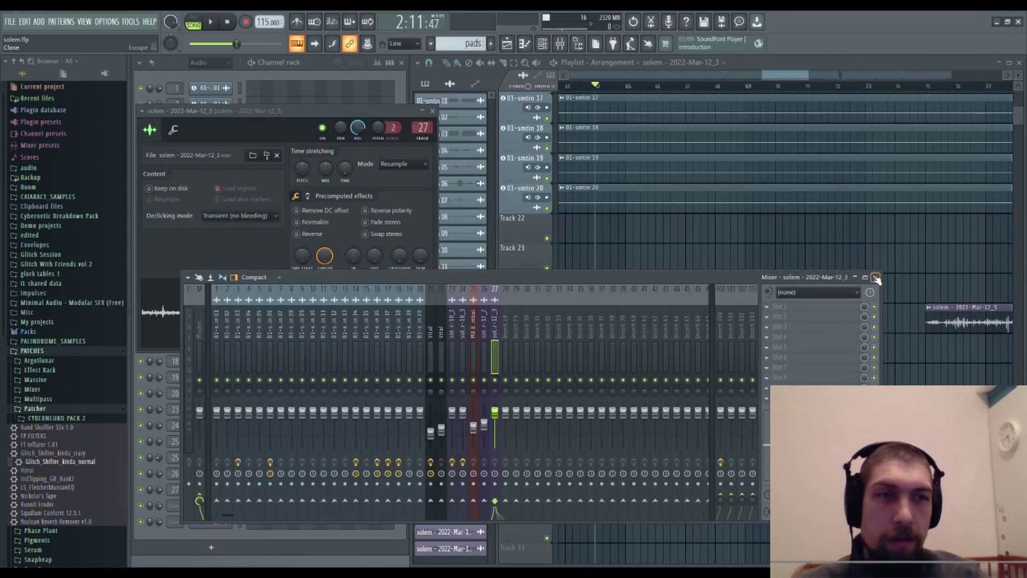
key(F9)
- Audition the bar 70 sample on Track 25, then normalize it with a fade-out
click(774, 328)
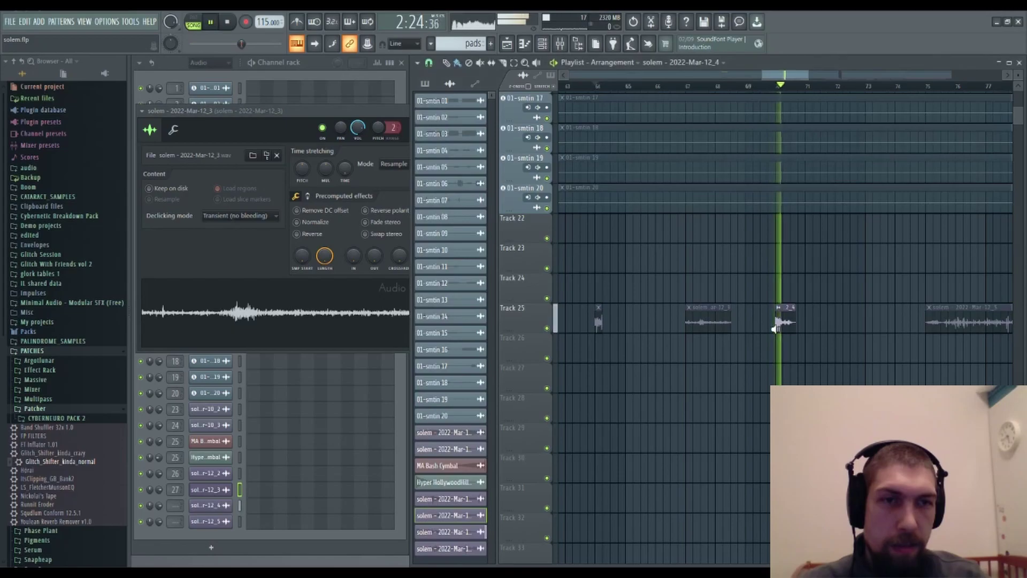
click(780, 319)
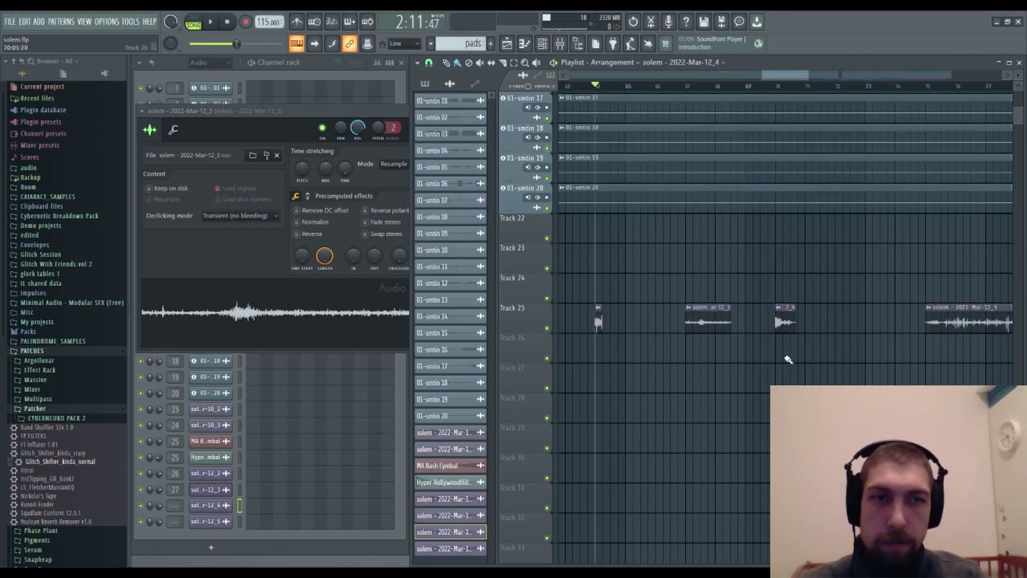
double_click(788, 319)
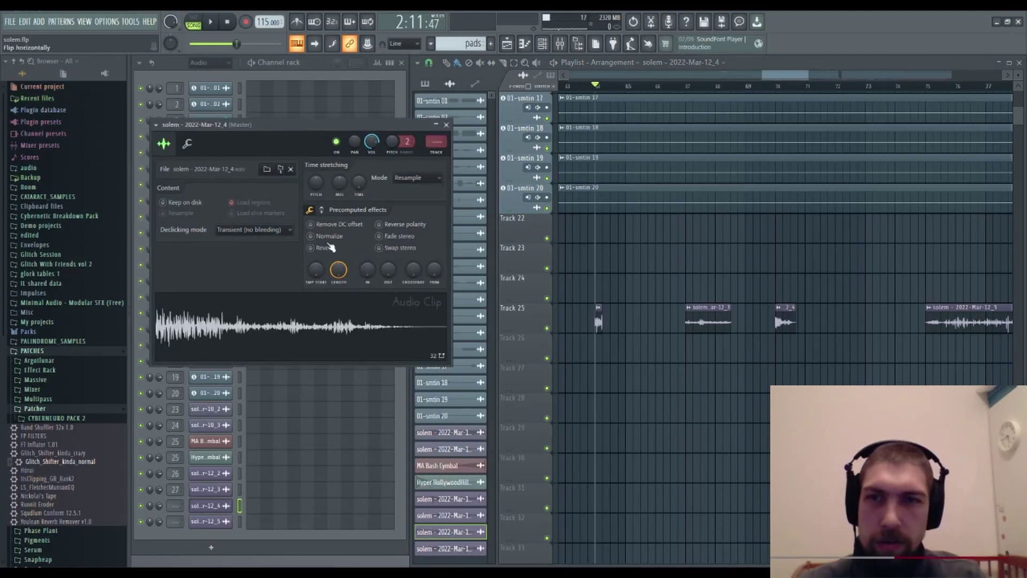
click(311, 236)
drag(388, 271, 388, 251)
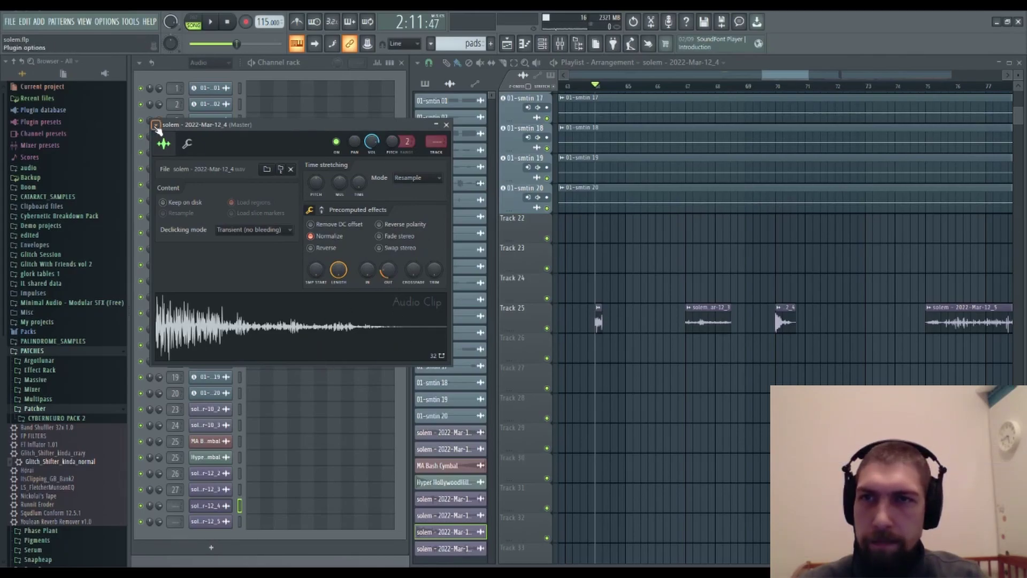
- Route the bar 70 sample to mixer track 28 and preview it from its audio clip settings
key(ctrl+l)
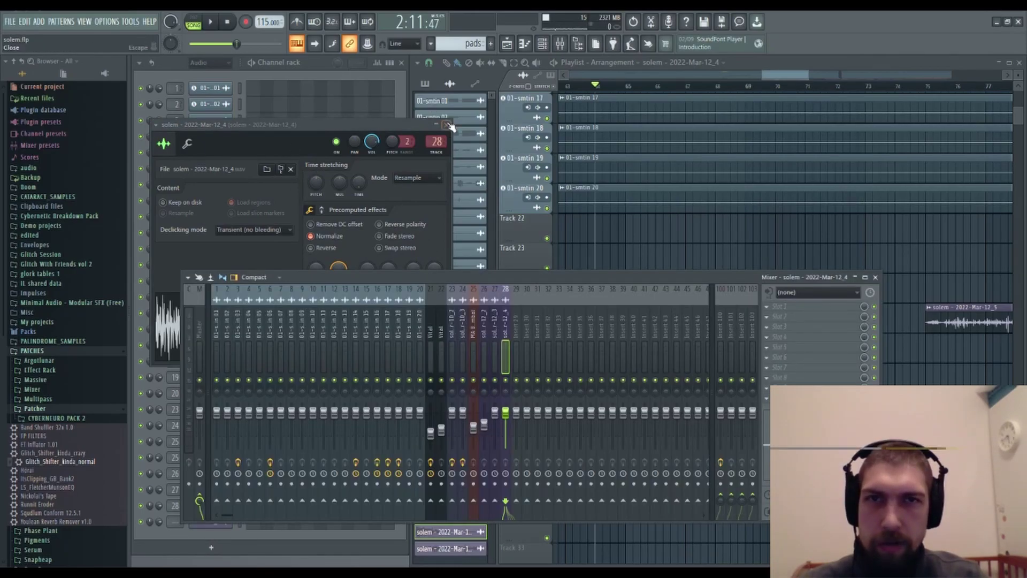
click(447, 125)
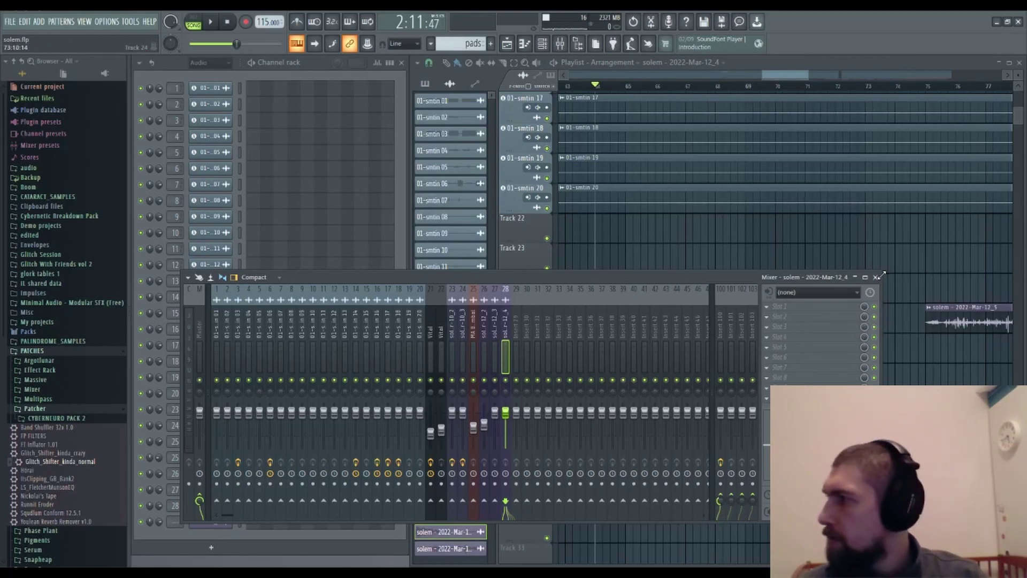
click(876, 278)
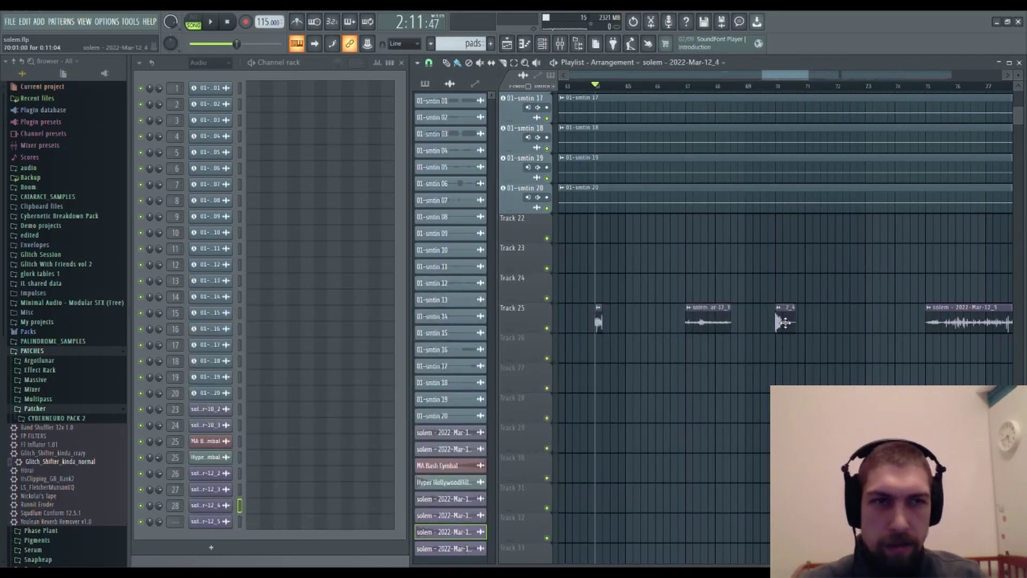
double_click(785, 322)
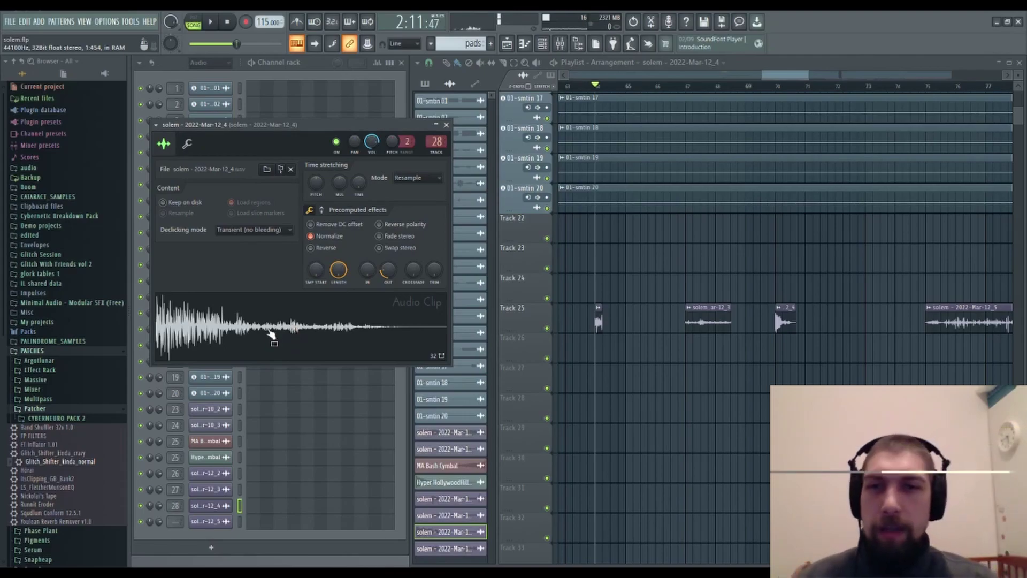
click(446, 125)
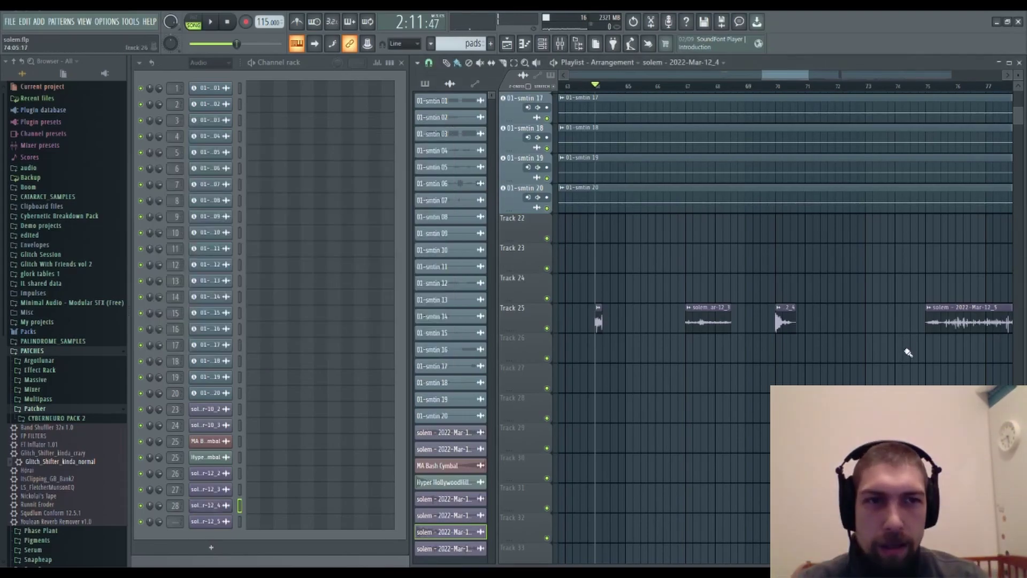
- Audition the longest sample, at bar 75 on Track 25, by itself and return the song position to the start
drag(800, 336, 769, 344)
drag(892, 379, 808, 357)
alt+right_click(817, 310)
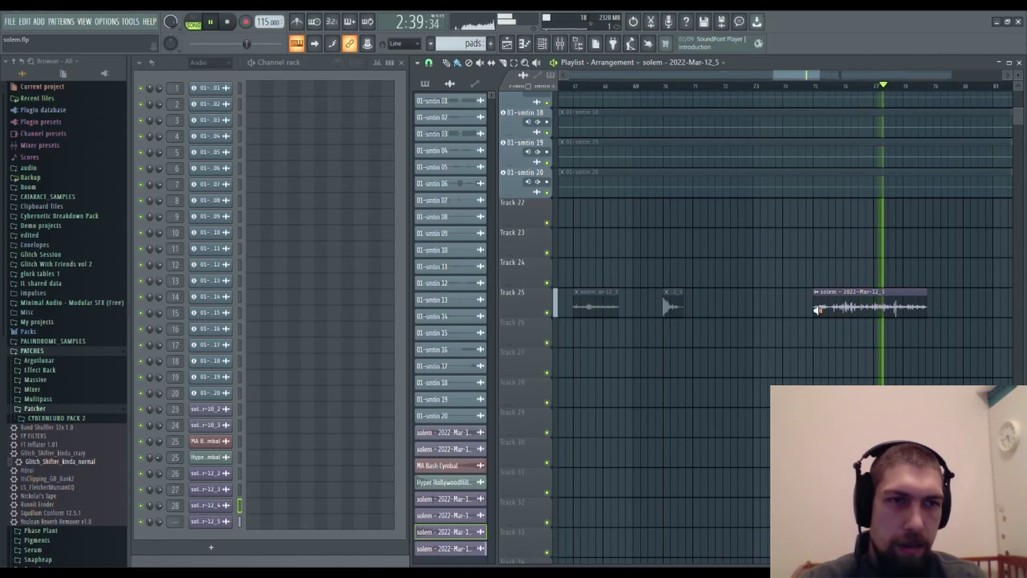
drag(984, 315, 750, 349)
scroll(678, 90, down, 7)
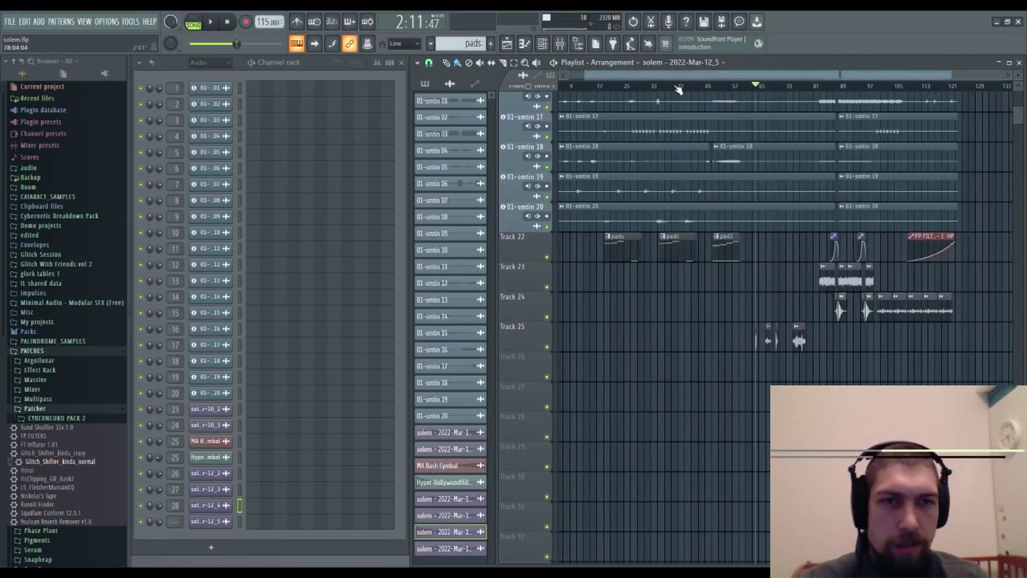
scroll(678, 90, down, 1)
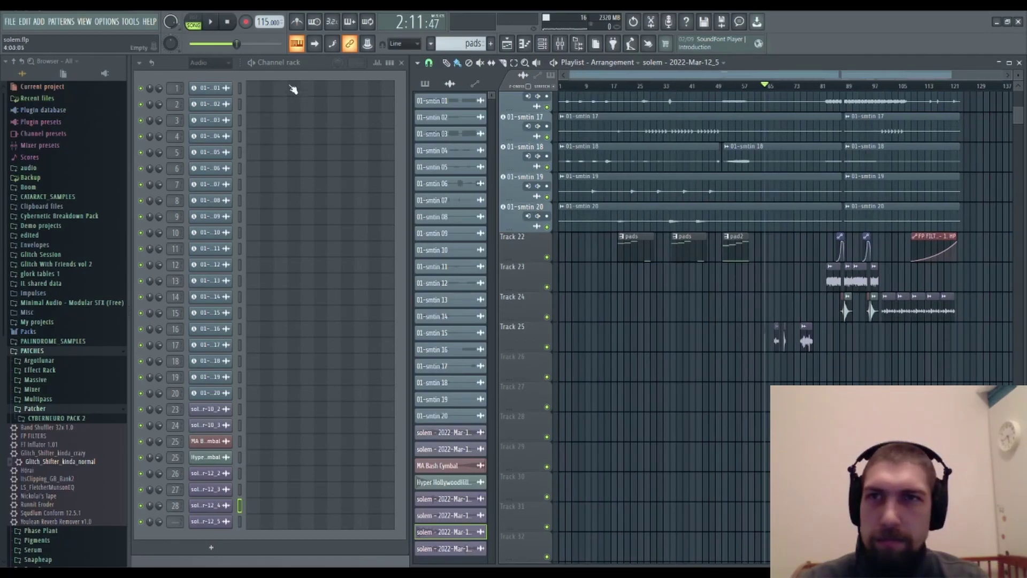
click(230, 23)
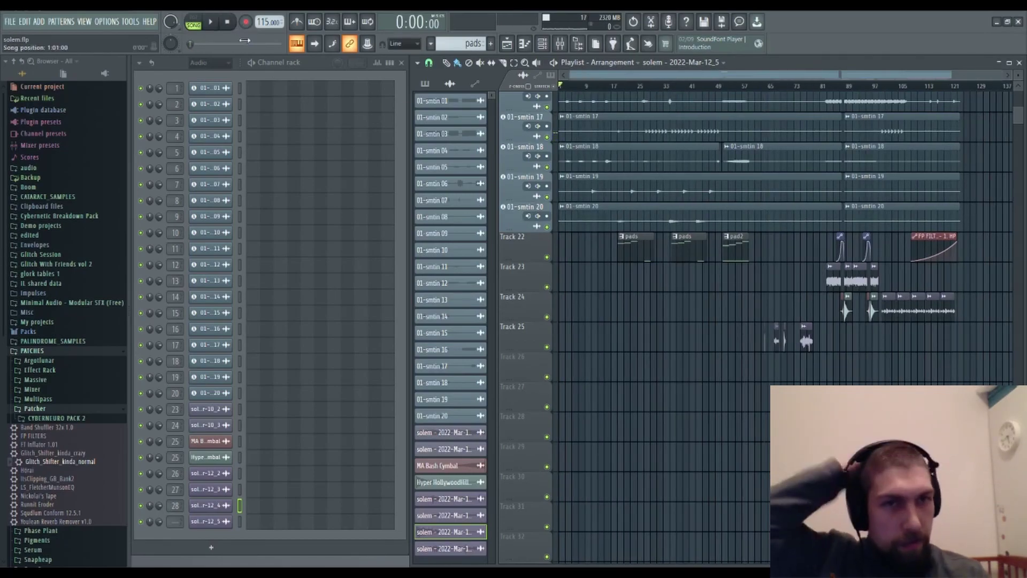
- Move the solem - 2022-Mar-12_5 sample to bar 68 on Track 25 and play the arrangement from bar 59
scroll(737, 304, up, 2)
scroll(737, 304, up, 3)
drag(803, 546, 705, 462)
drag(761, 534, 751, 474)
click(774, 480)
click(705, 90)
key(space)
scroll(719, 91, up, 3)
drag(718, 363, 684, 376)
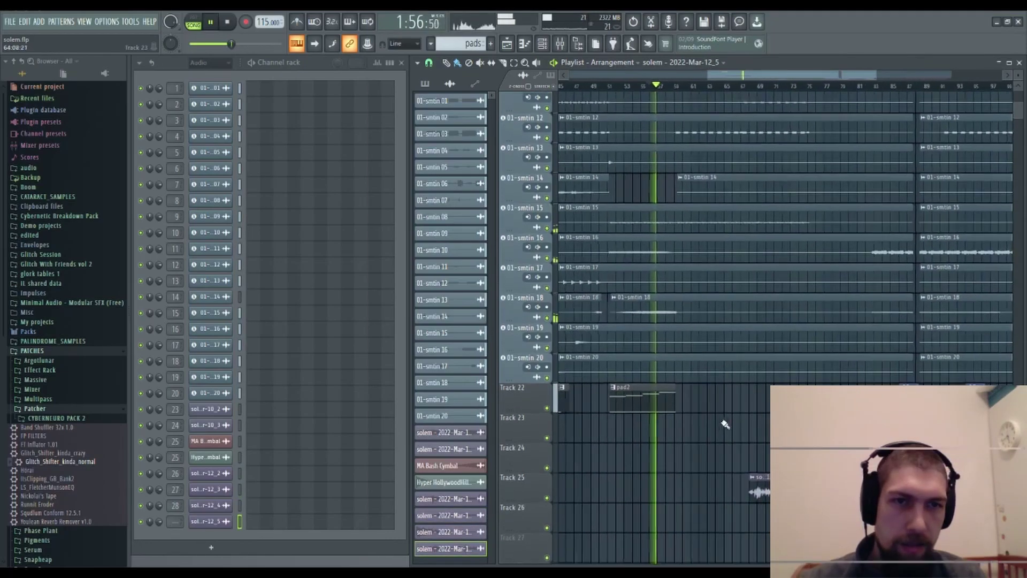
click(669, 87)
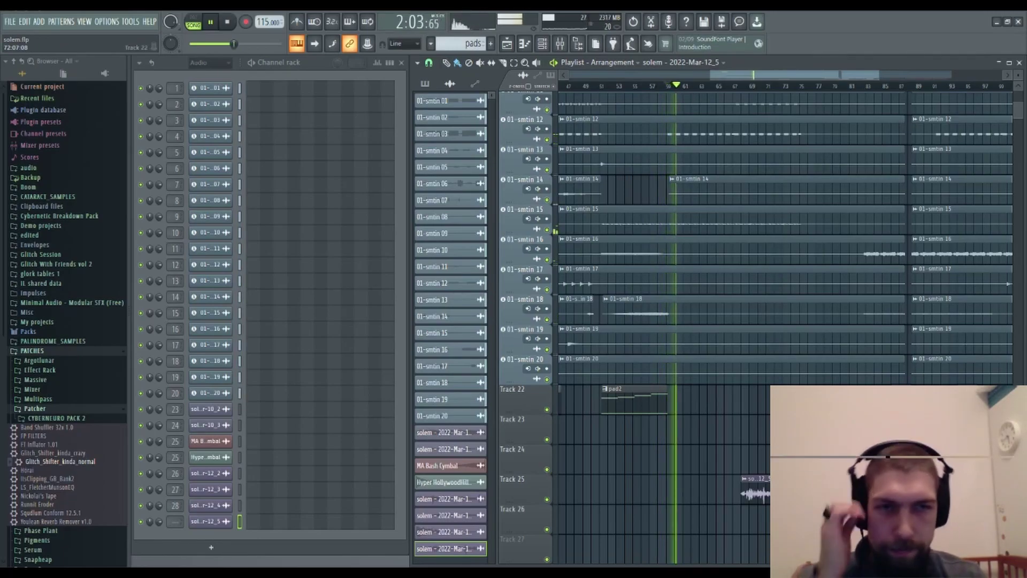
- Try the solem - 2022-Mar-12_5 sample at about bar 73 on Track 25 while the arrangement plays
scroll(715, 93, up, 3)
drag(765, 197, 764, 318)
drag(754, 391, 748, 169)
drag(771, 307, 747, 262)
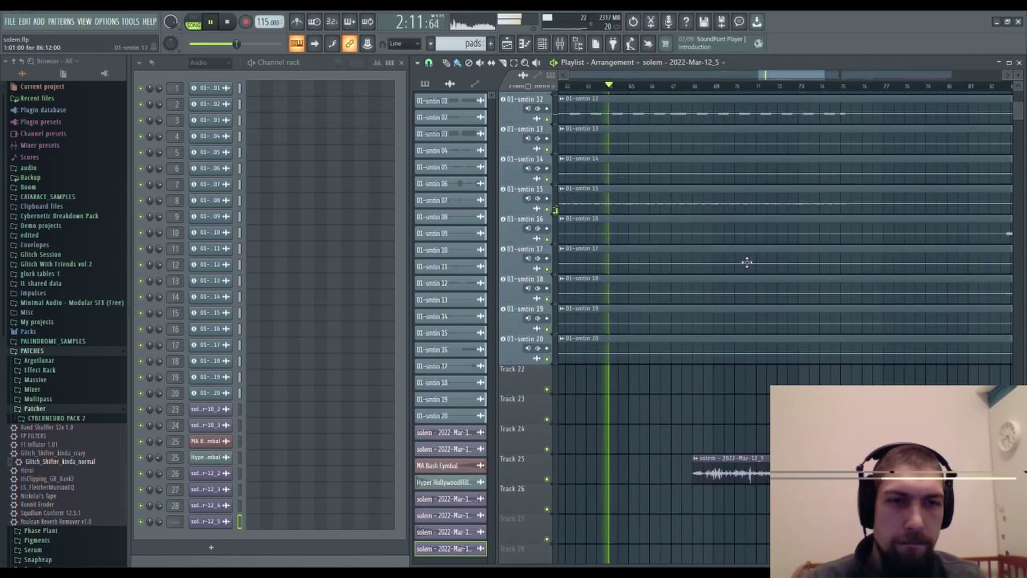
drag(828, 298, 796, 316)
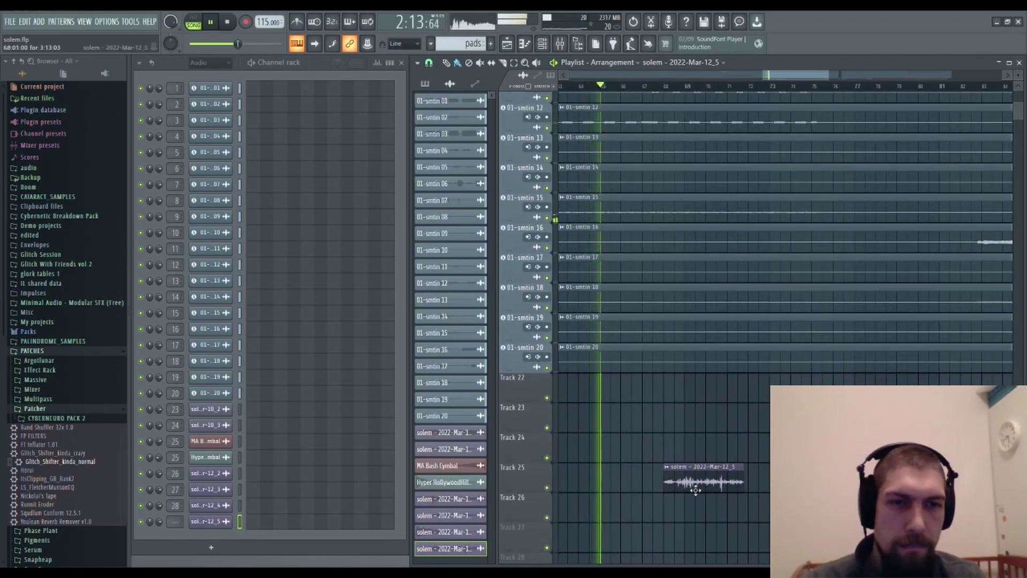
right_click(735, 483)
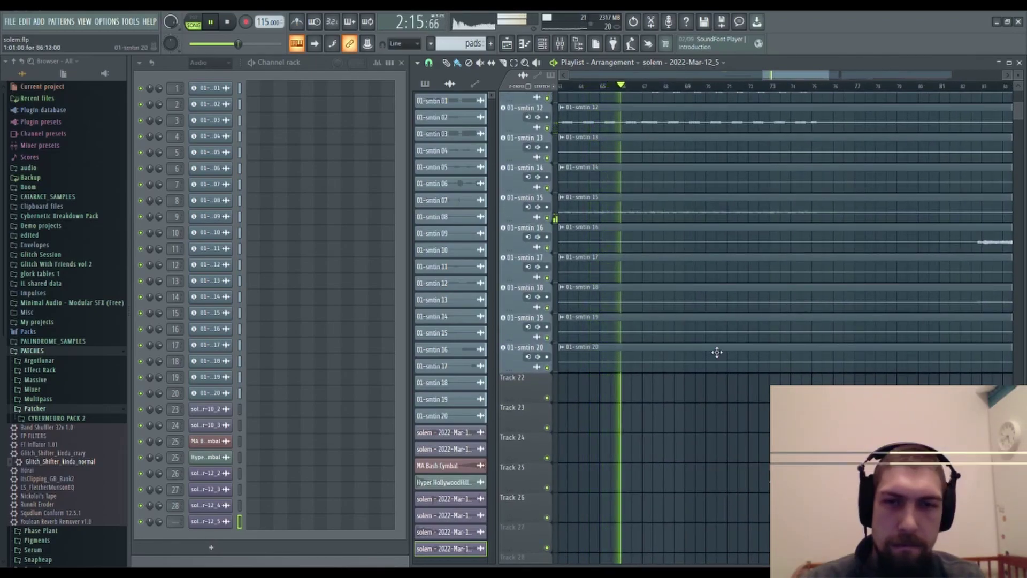
scroll(714, 374, up, 3)
scroll(743, 193, down, 4)
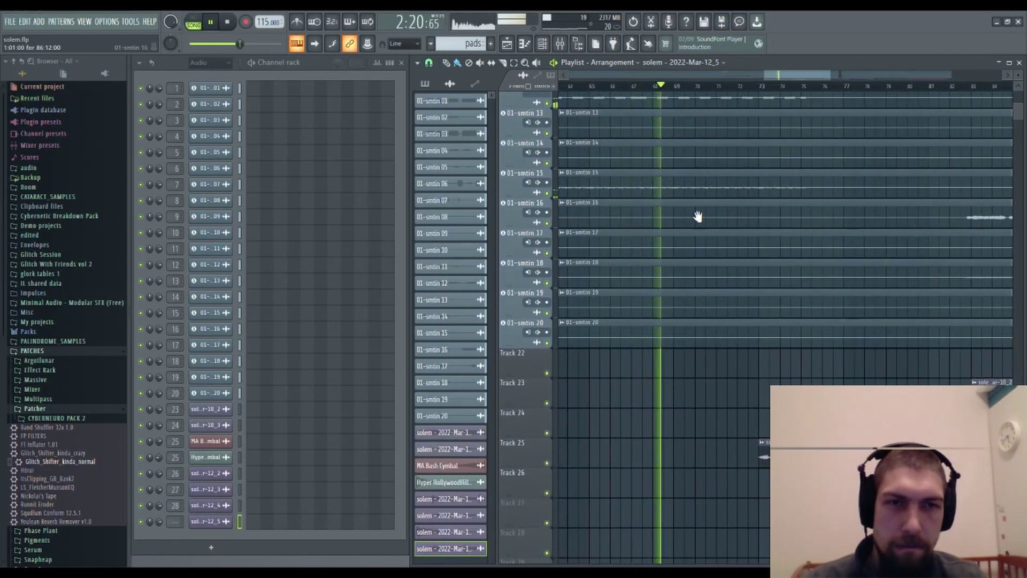
- Move the solem - 2022-Mar-12_5 sample to bar 67 on Track 25 and play the arrangement from bar 65
key(space)
drag(840, 440, 709, 440)
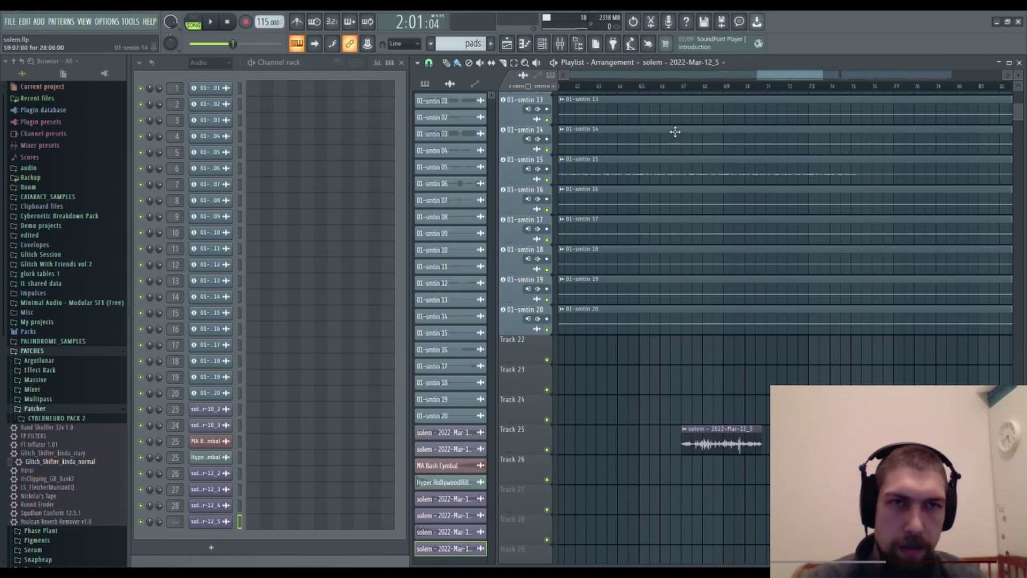
key(space)
scroll(700, 103, down, 2)
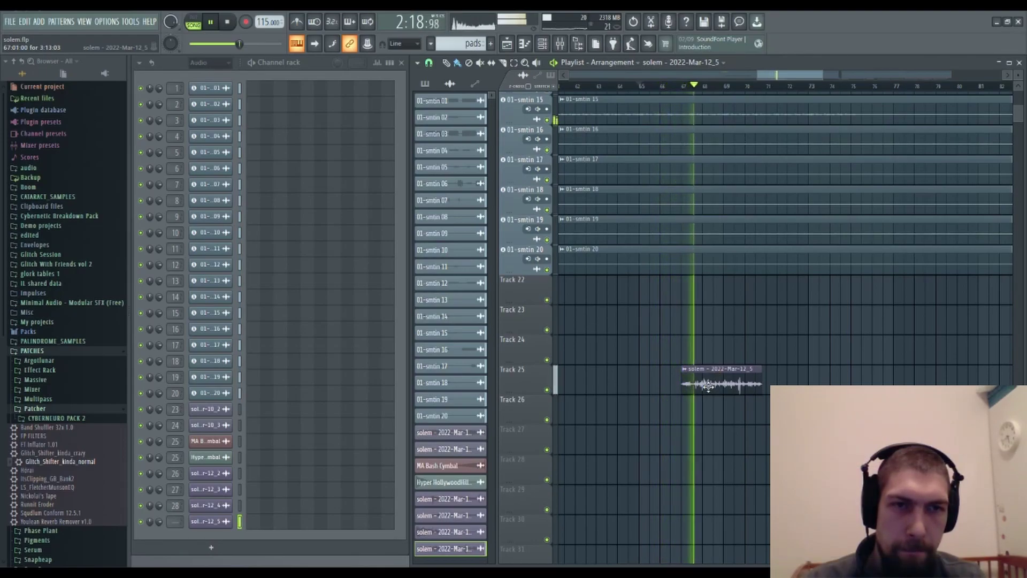
key(space)
- Place the solem - 2022-Mar-12_5 sample at bar 68 on Track 25 and time-stretch it to exactly four bars
double_click(728, 383)
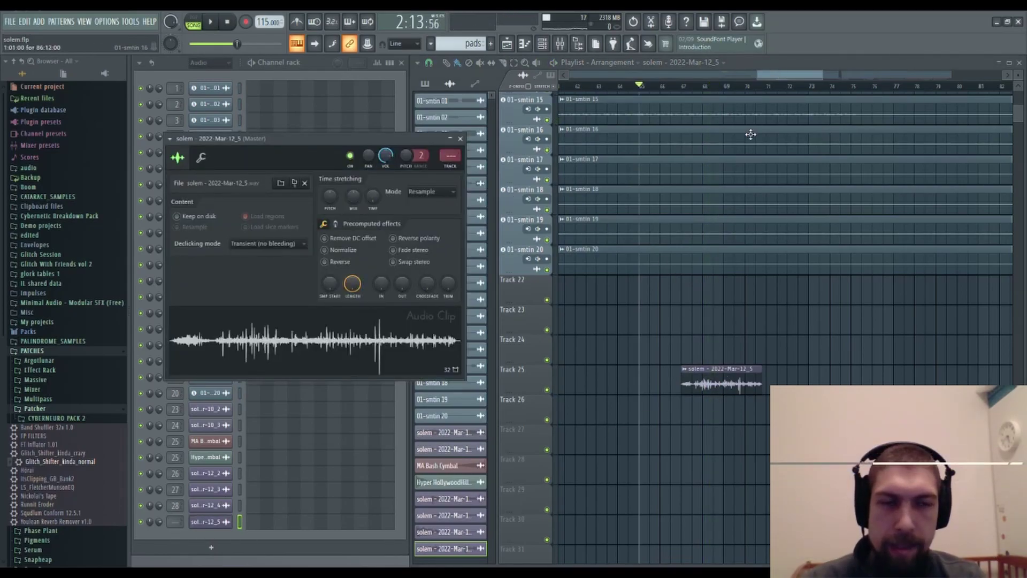
drag(704, 374, 705, 382)
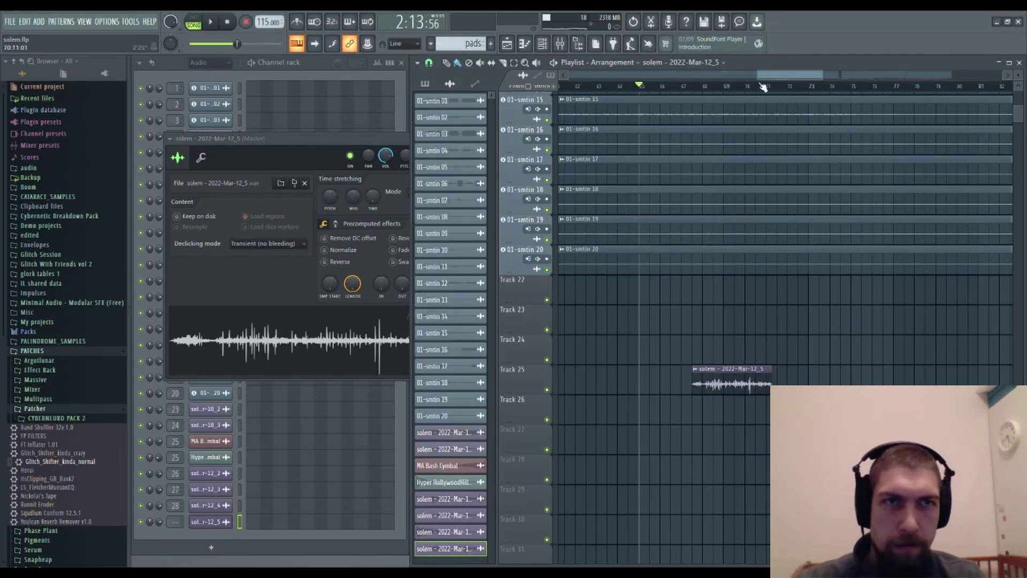
scroll(763, 87, up, 3)
drag(663, 374, 683, 375)
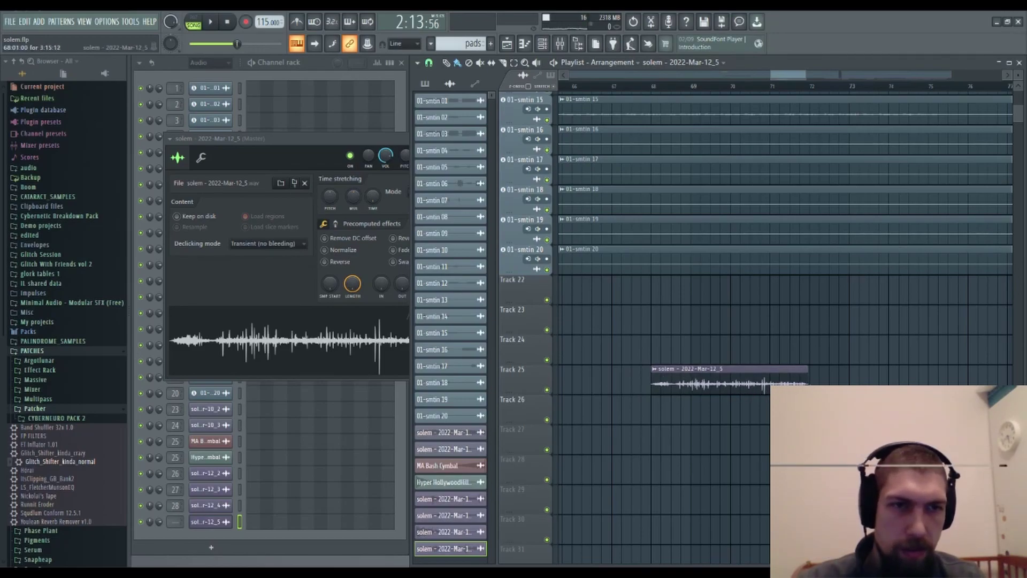
scroll(820, 94, up, 5)
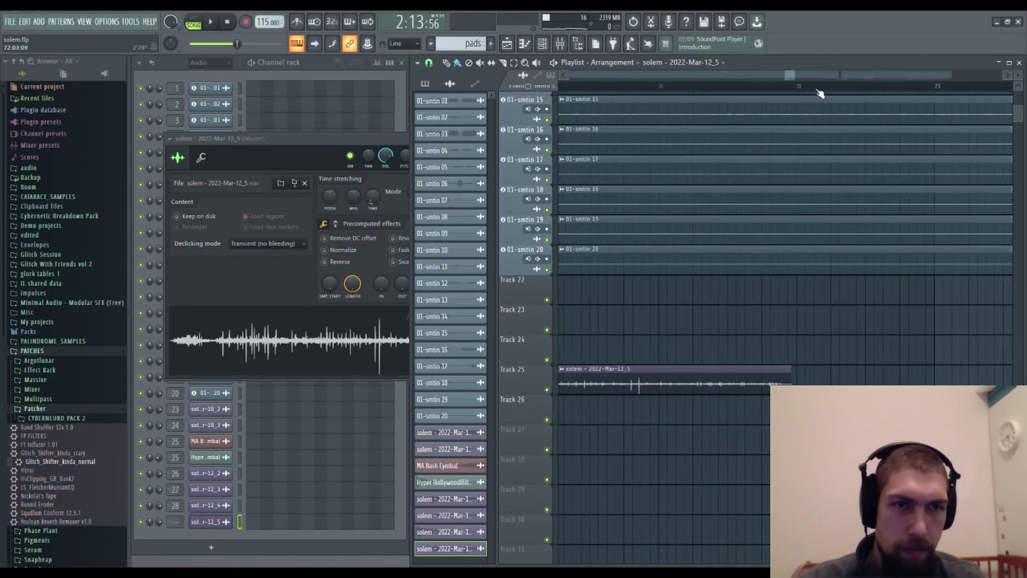
scroll(794, 89, up, 2)
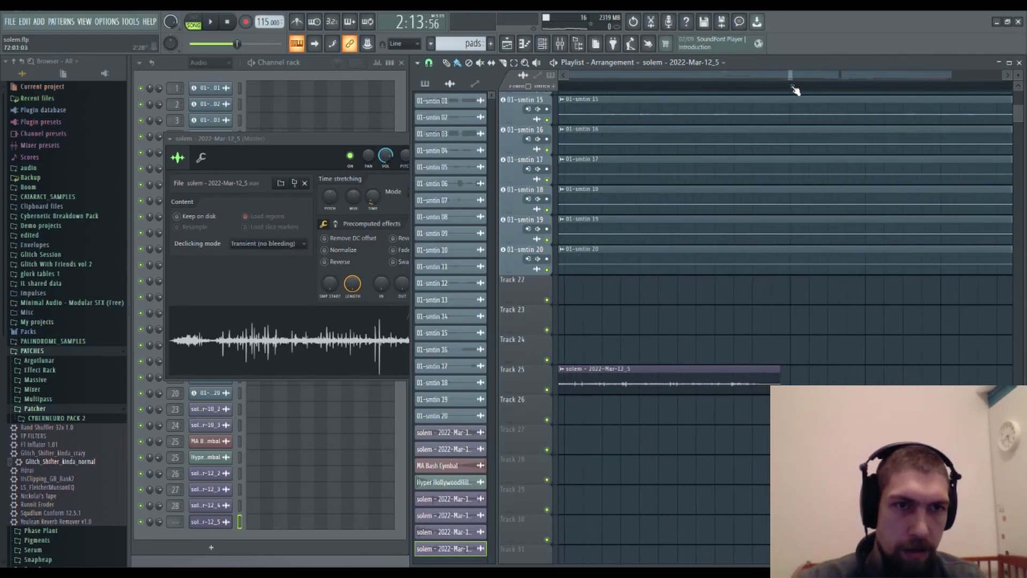
drag(788, 383, 790, 384)
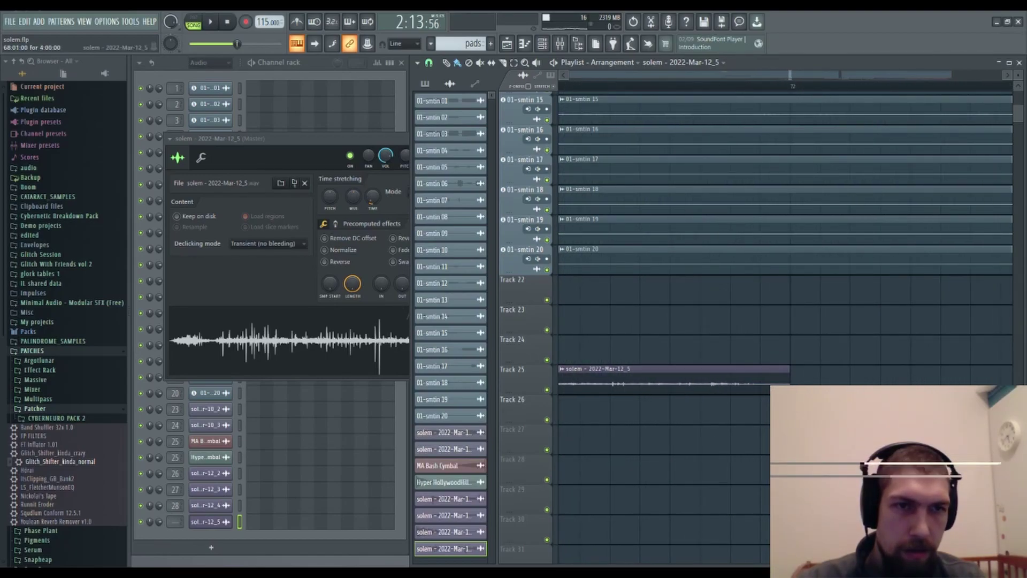
scroll(800, 91, down, 3)
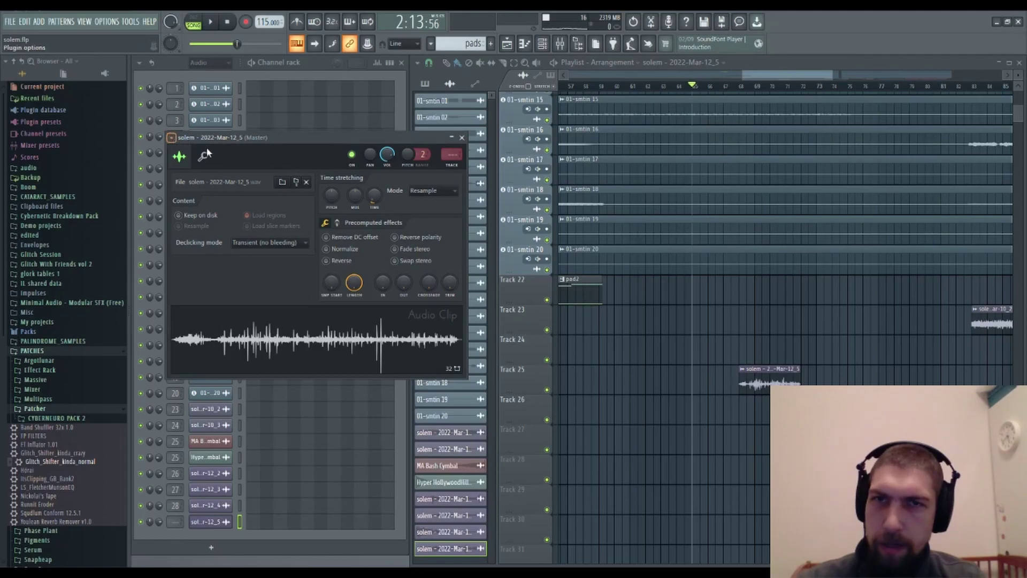
- Route the solem - 2022-Mar-12_5 sample to mixer track 29, then close its settings and the mixer
click(452, 155)
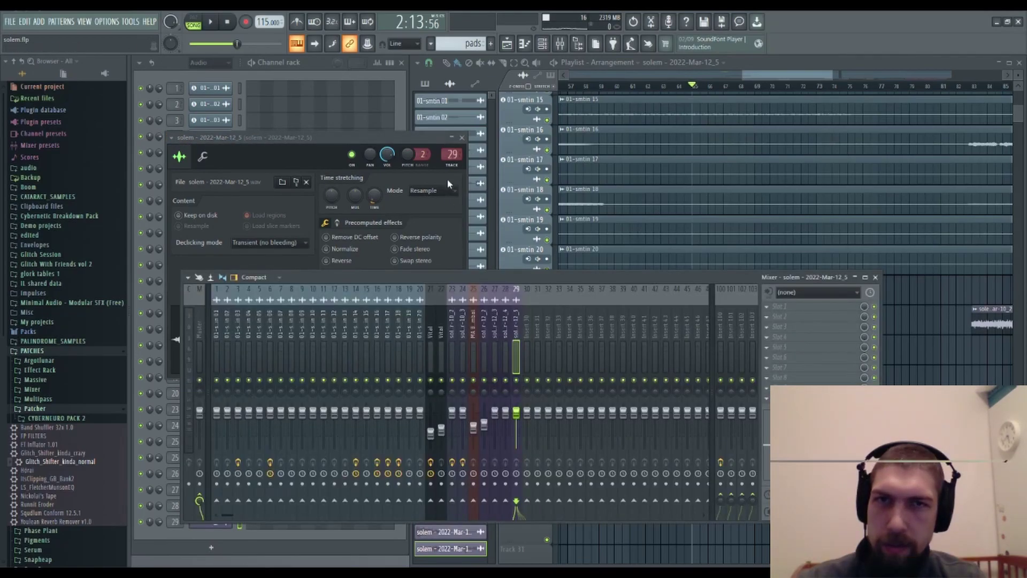
click(461, 138)
click(876, 277)
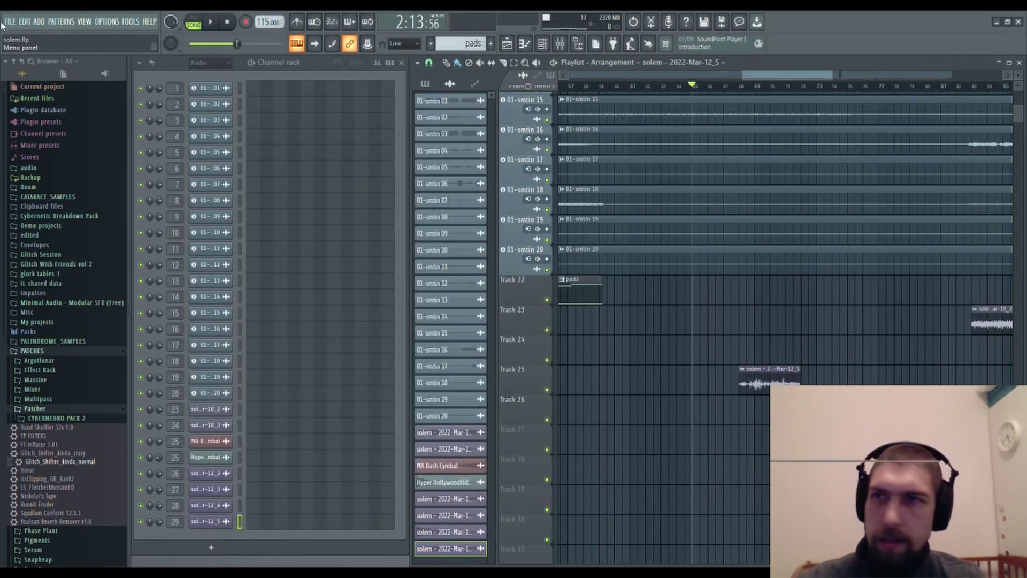
- Reverse the solem - 2022-Mar-12_4 sample at bar 118 on Track 26, reset its fade-out to 0% and add a fade-in
key(space)
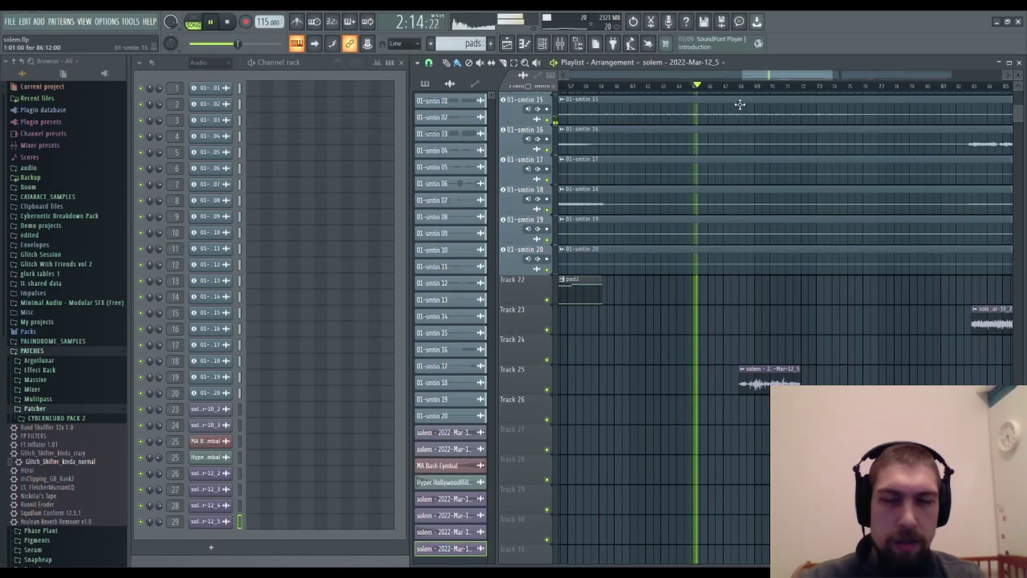
drag(995, 500, 468, 266)
double_click(829, 179)
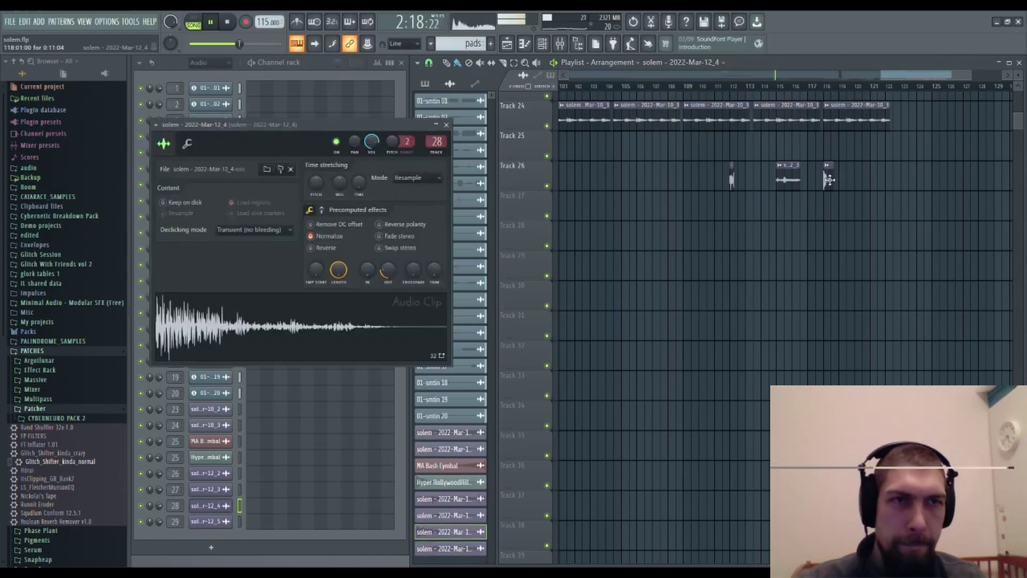
click(327, 248)
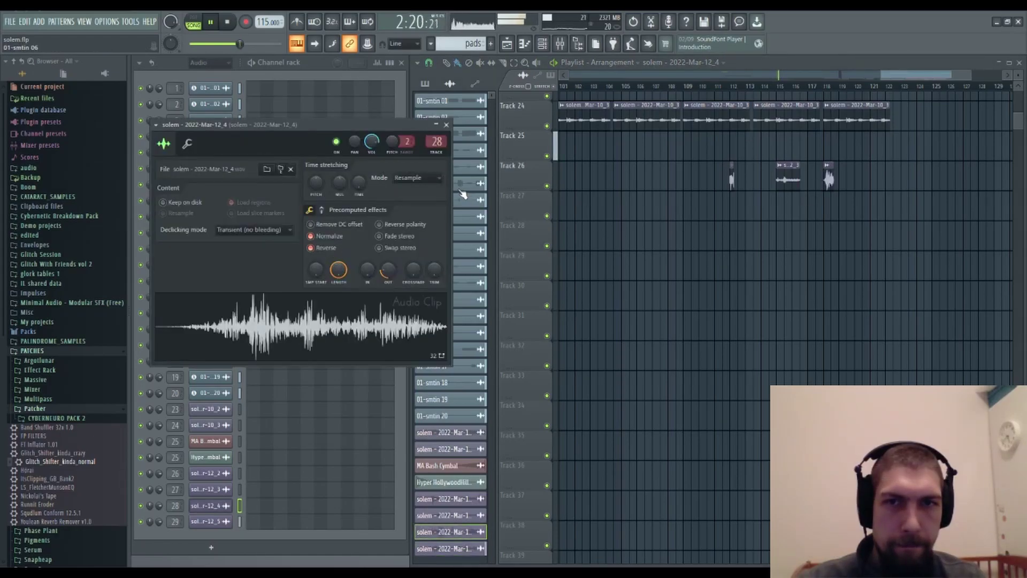
alt+click(388, 277)
drag(369, 271, 369, 257)
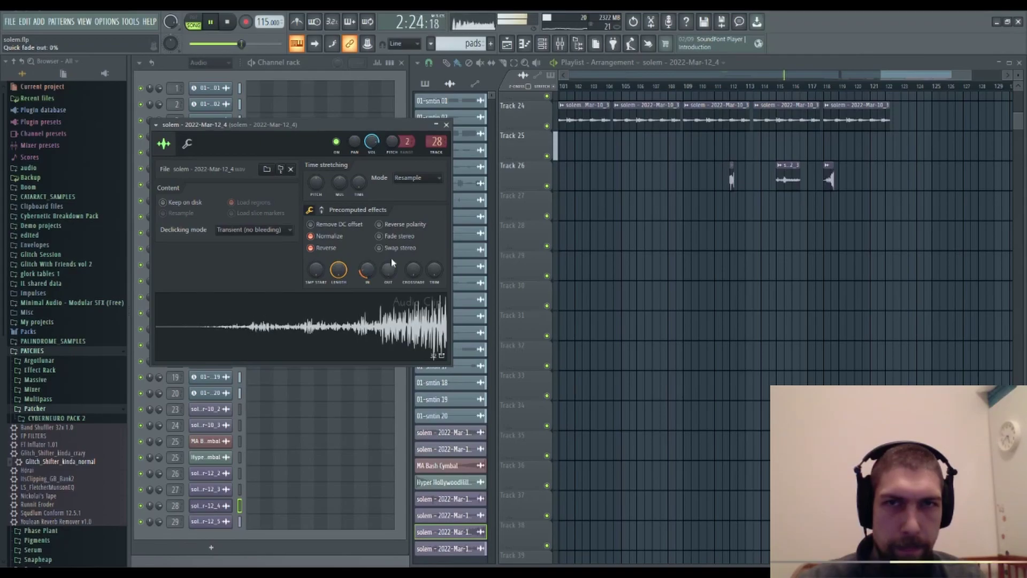
click(446, 125)
key(space)
- Move the reversed solem - 2022-Mar-12_4 sample on Track 26 so it ends at bar 68, where the Track 25 sample begins
drag(665, 254, 736, 282)
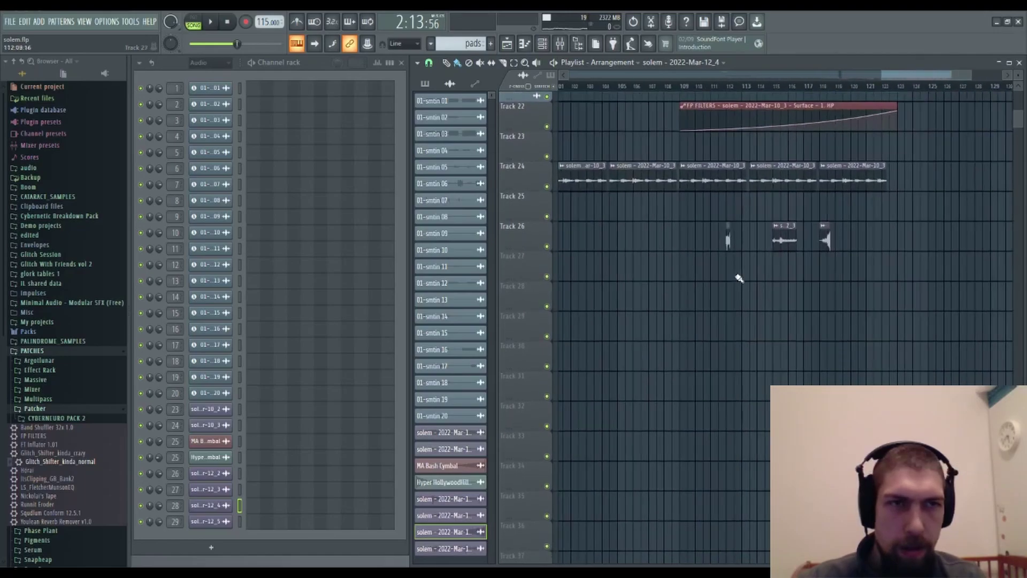
drag(823, 240, 668, 275)
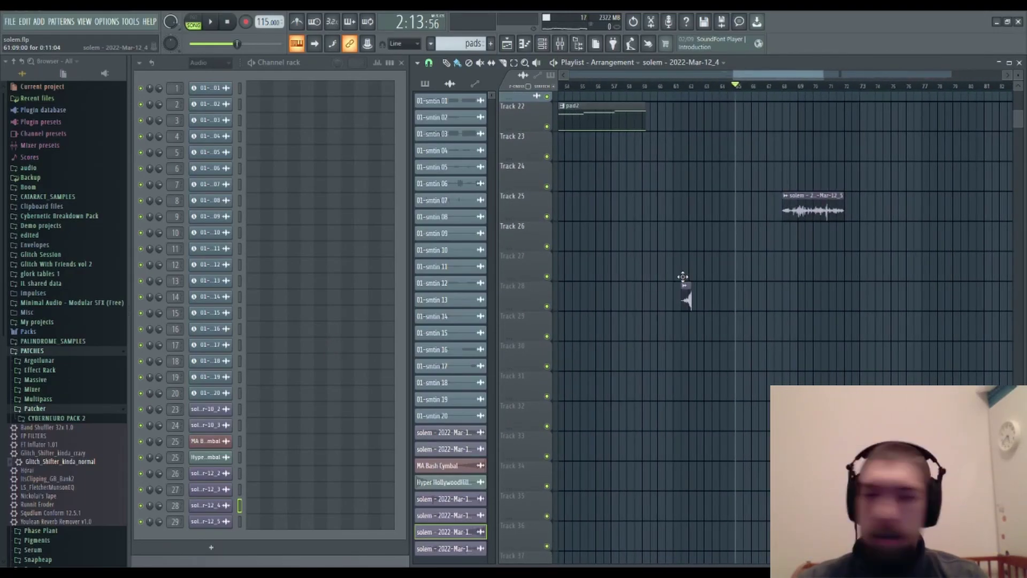
scroll(769, 140, up, 5)
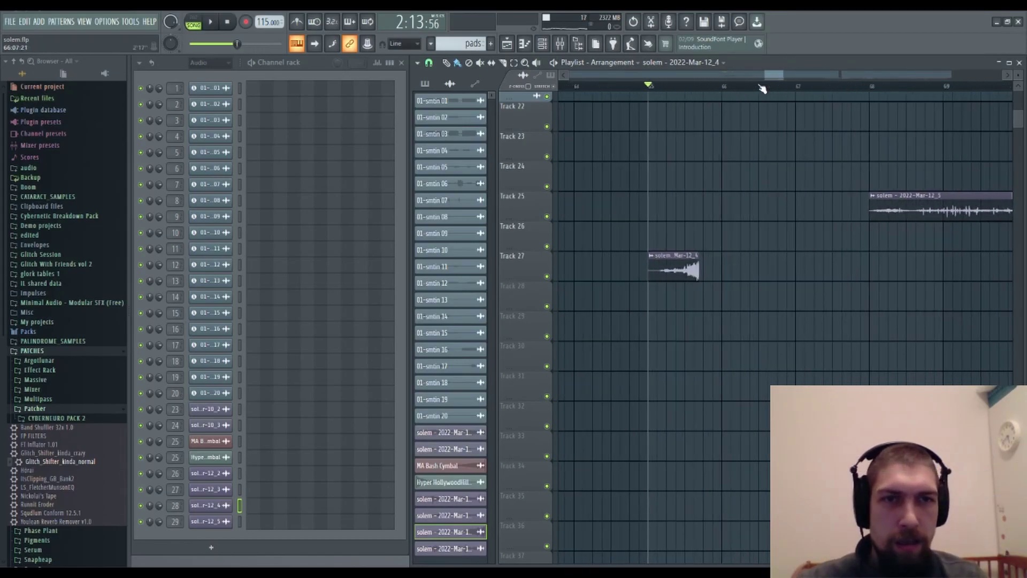
drag(629, 269, 654, 268)
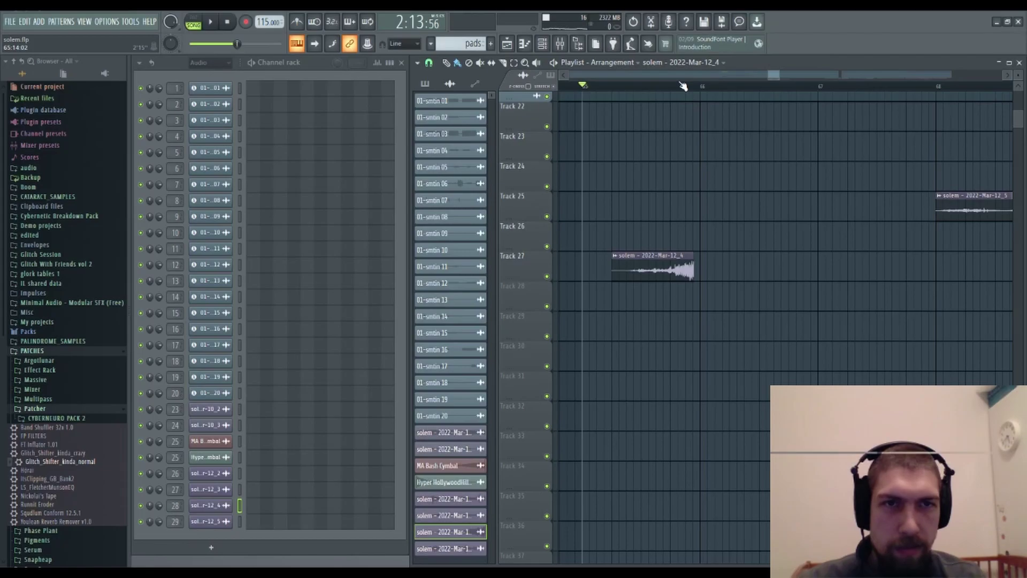
scroll(684, 86, up, 3)
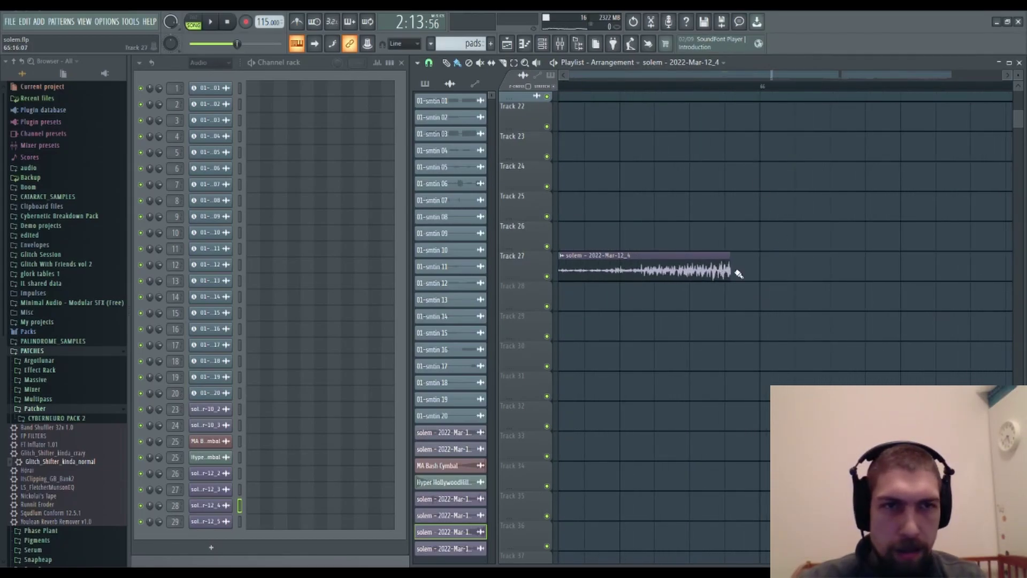
drag(737, 274, 827, 225)
scroll(745, 94, down, 5)
- Play the arrangement from bar 65 through the new samples, then set the song position to bar 68
scroll(755, 231, up, 10)
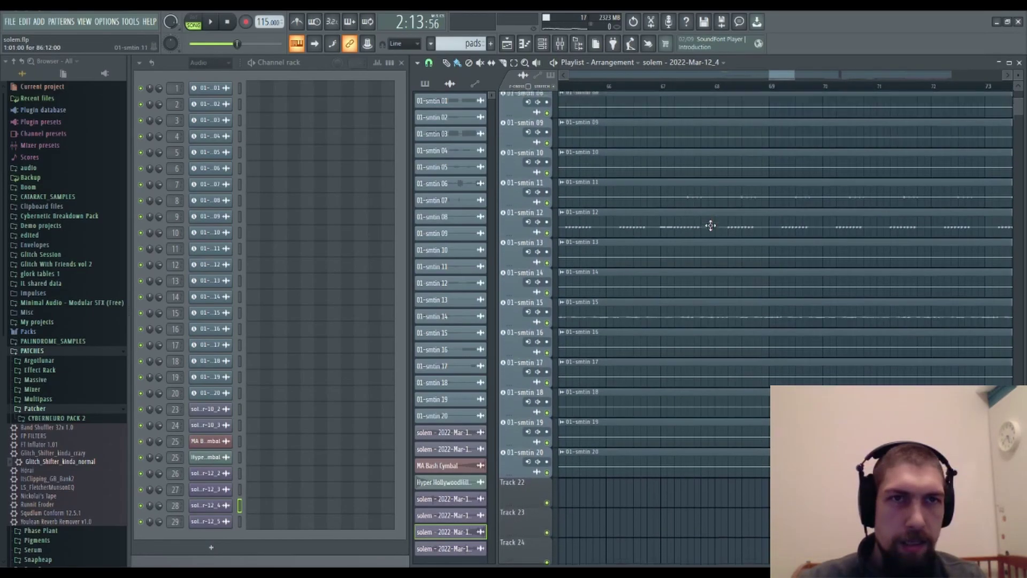
scroll(711, 225, up, 6)
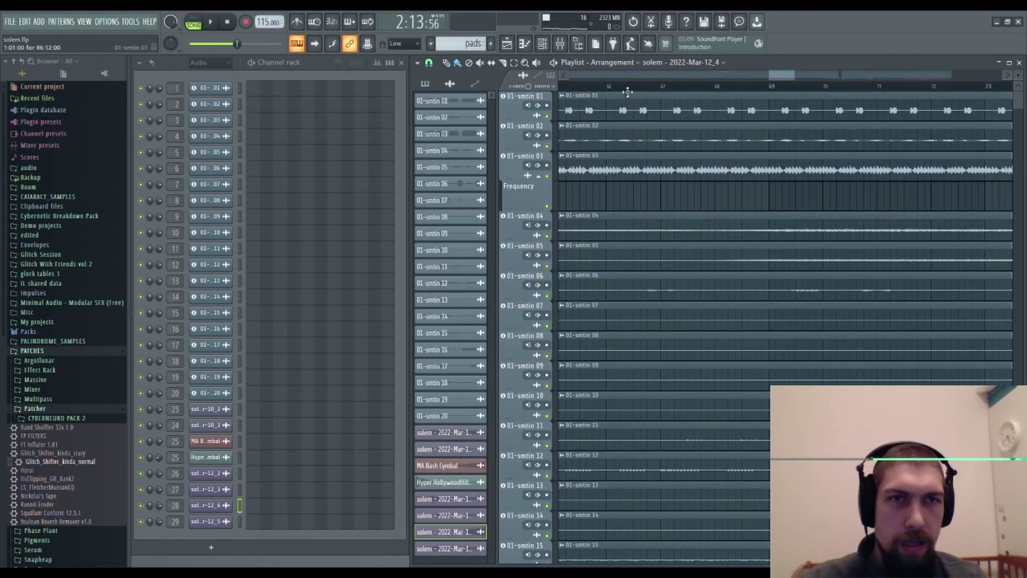
key(space)
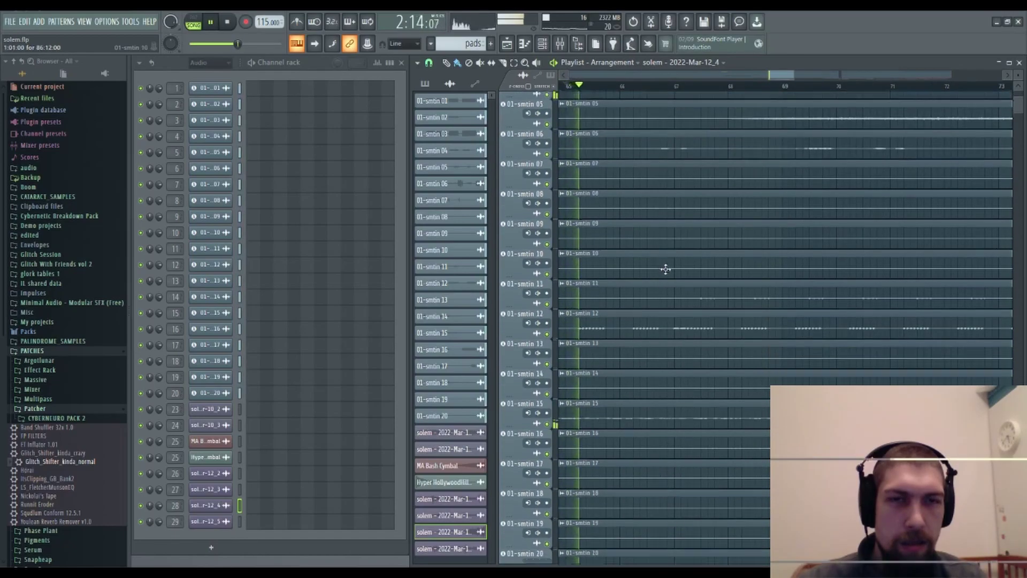
scroll(638, 231, up, 1)
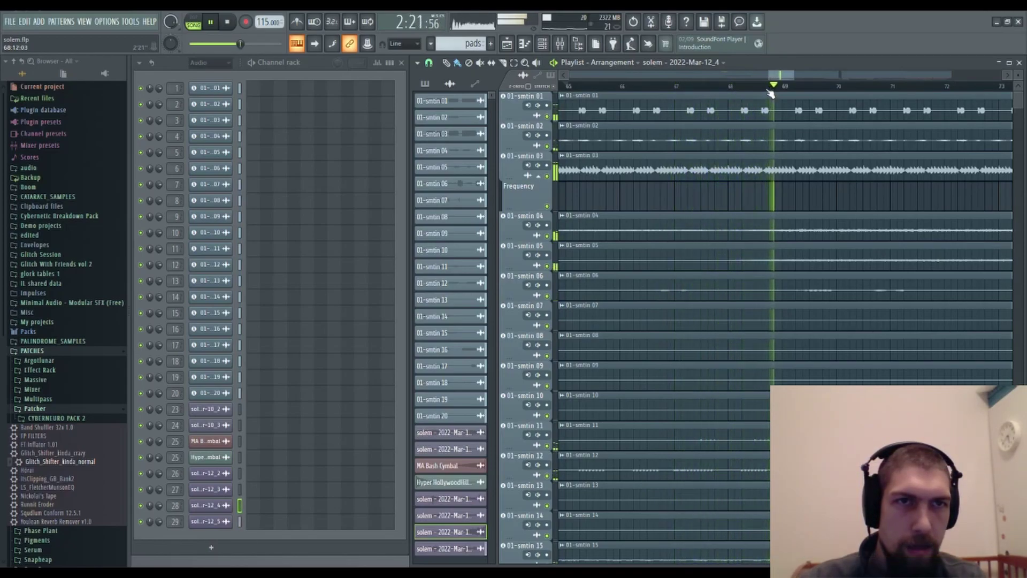
key(space)
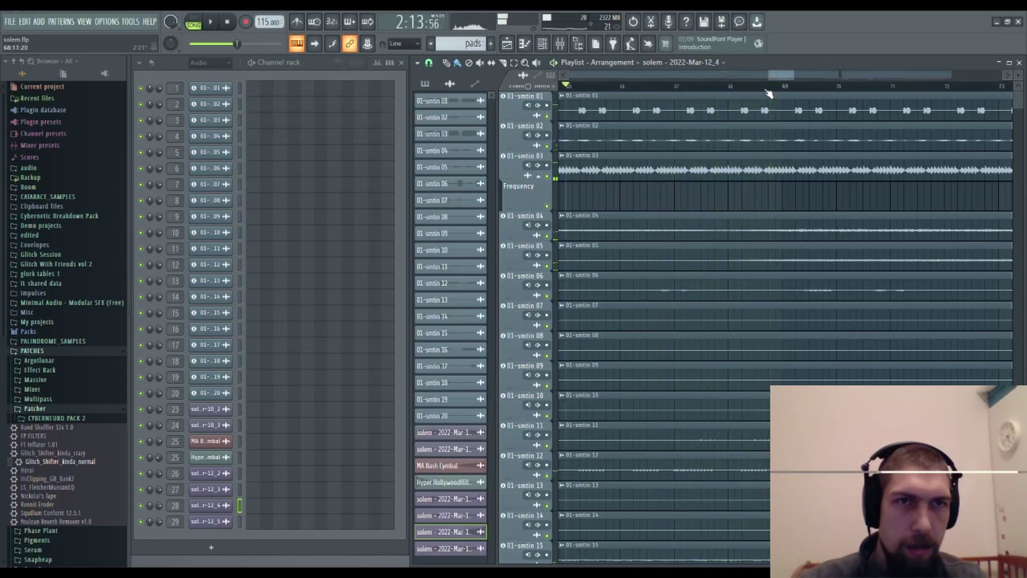
drag(737, 90, 732, 90)
scroll(807, 348, down, 7)
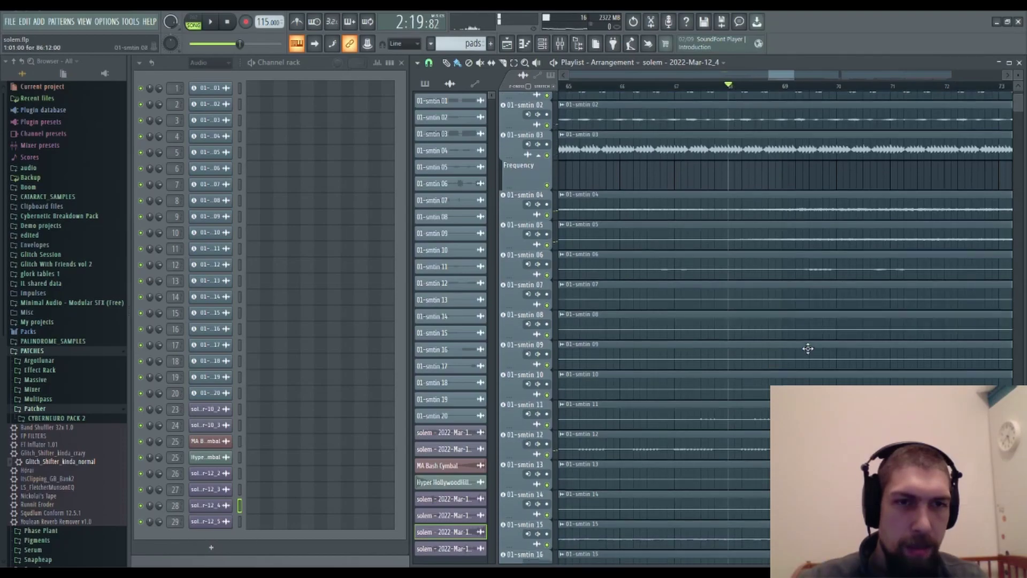
- Lower the mixer volume of the solem - 2022-Mar-12_4 sample's track 28 to 57% (-10.7 dB)
double_click(716, 440)
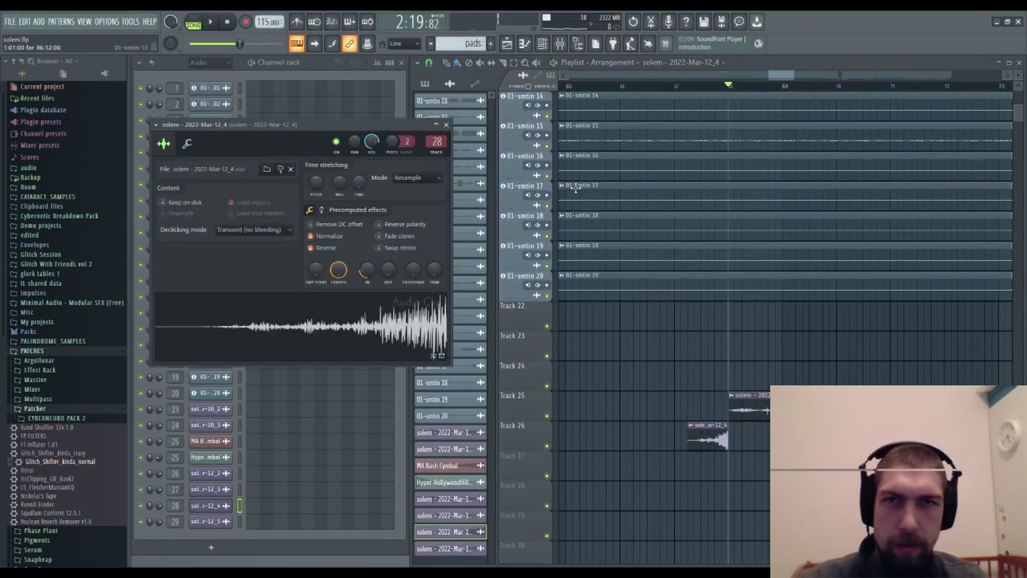
click(565, 45)
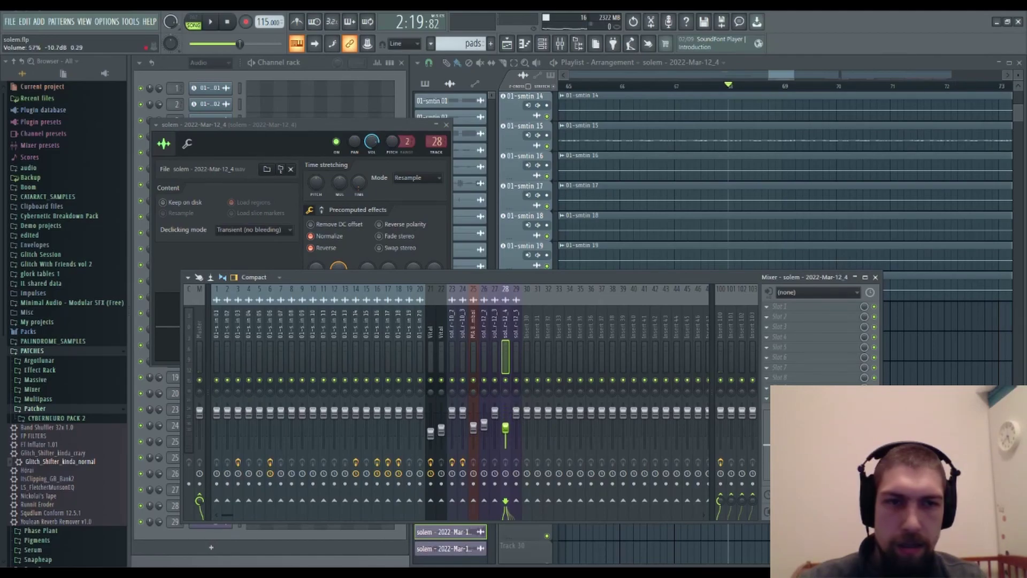
click(876, 278)
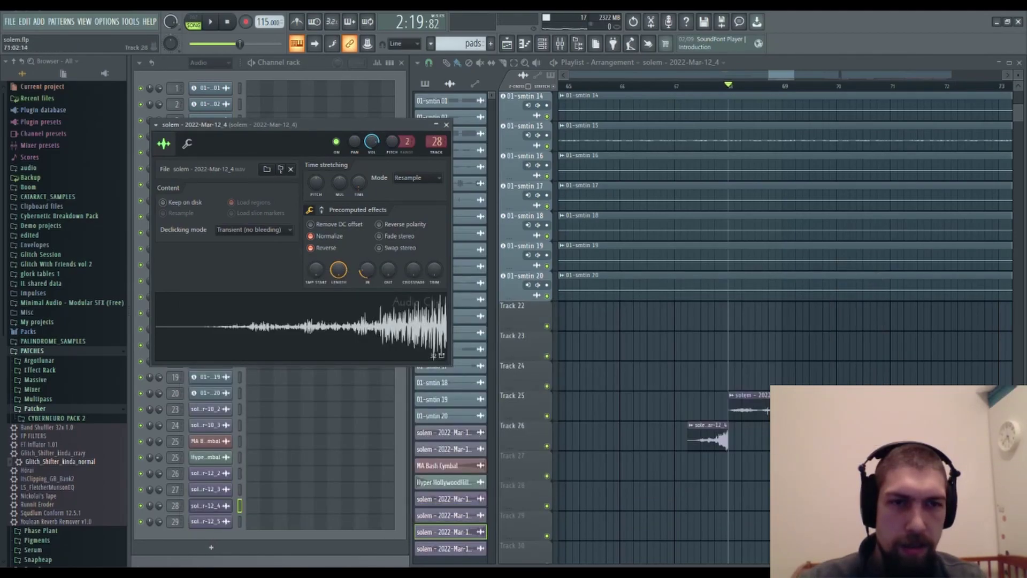
- Select both samples on Tracks 25 and 26 and try them about three bars further on, with the longer one near bar 71
scroll(900, 486, up, 4)
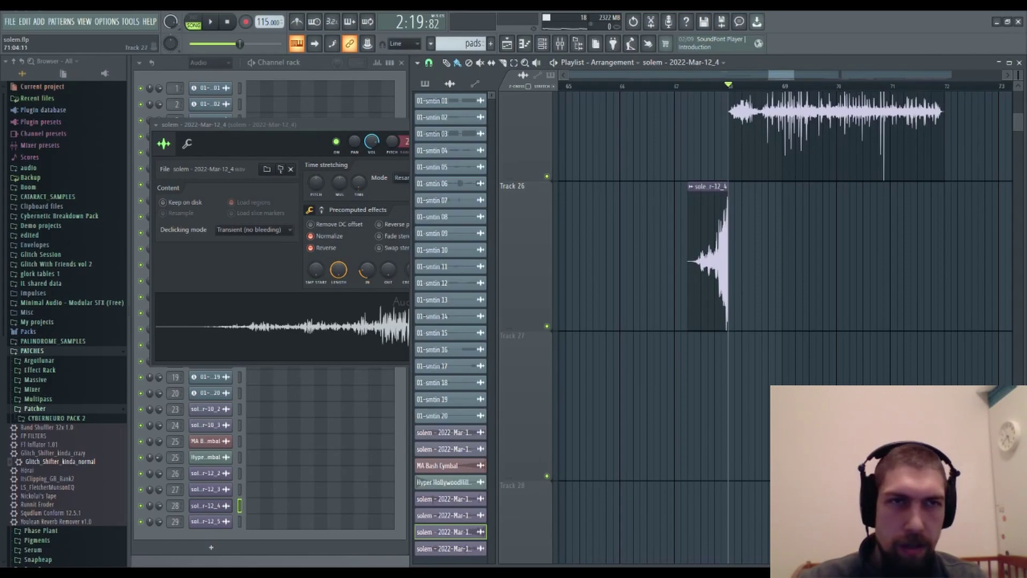
scroll(801, 310, down, 4)
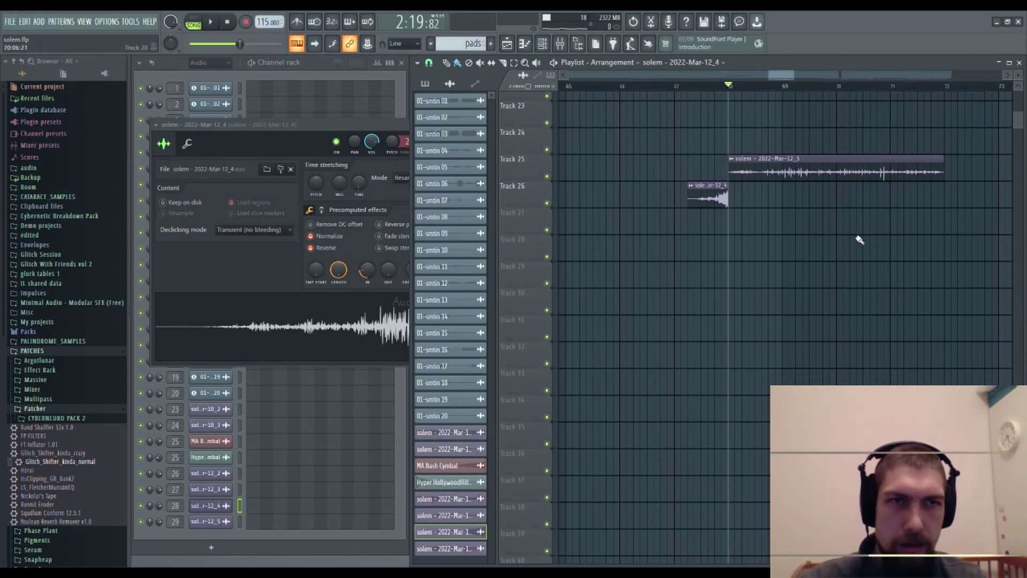
scroll(861, 239, up, 4)
drag(894, 486, 644, 302)
drag(749, 369, 925, 377)
- Play the arrangement from several positions between about bars 66 and 68 to judge where the samples should enter
key(space)
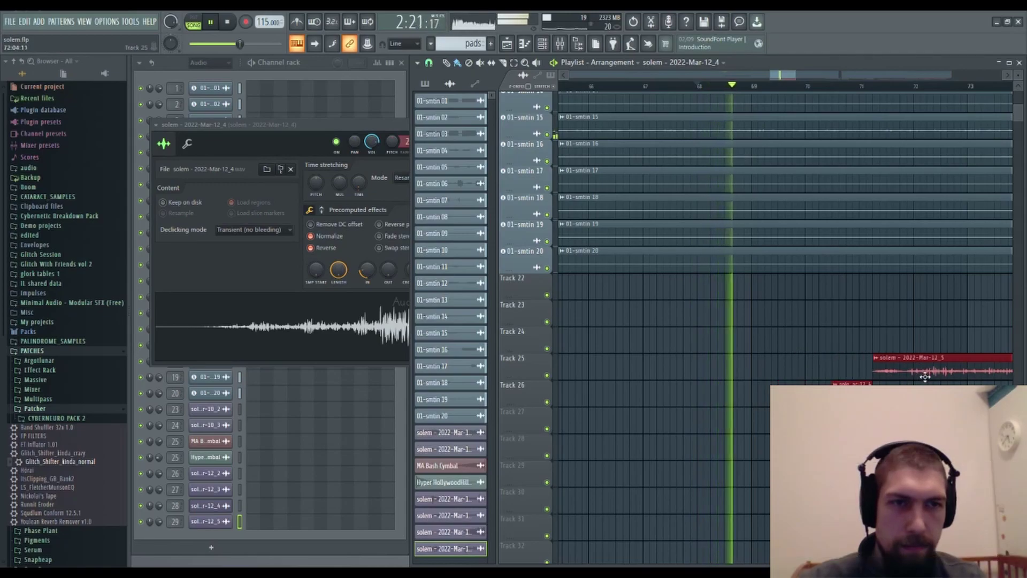
key(space)
key(space)
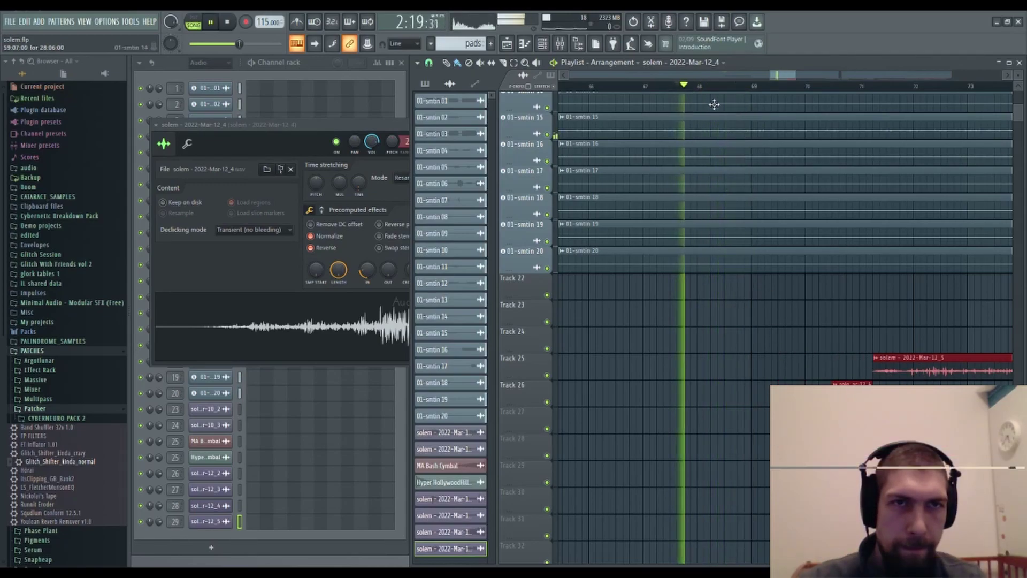
key(space)
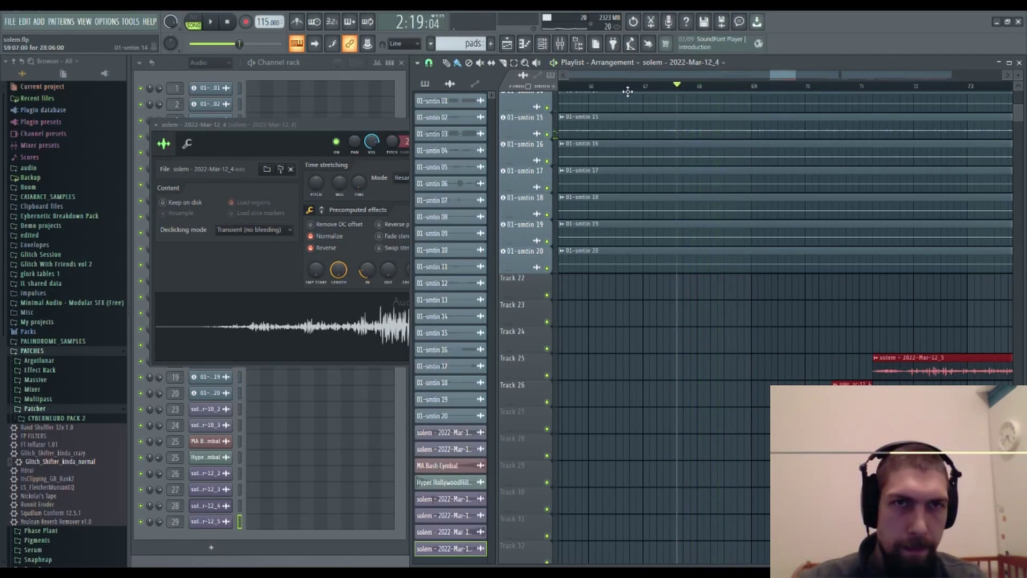
click(629, 93)
key(space)
click(637, 86)
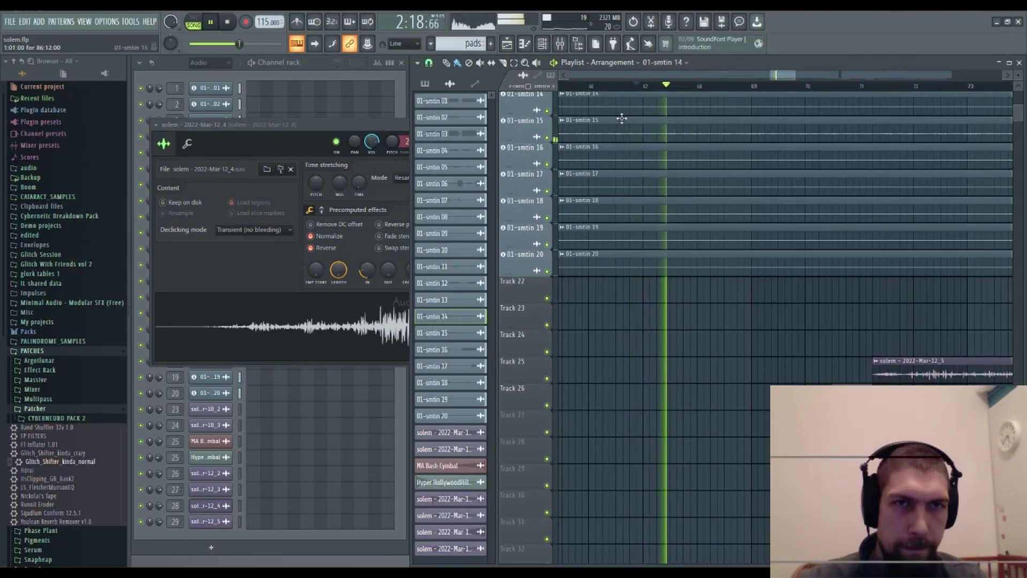
key(space)
- Move both selected samples so the longer one starts at bar 68 on Track 25, and play the arrangement from about bar 66
drag(893, 373, 722, 364)
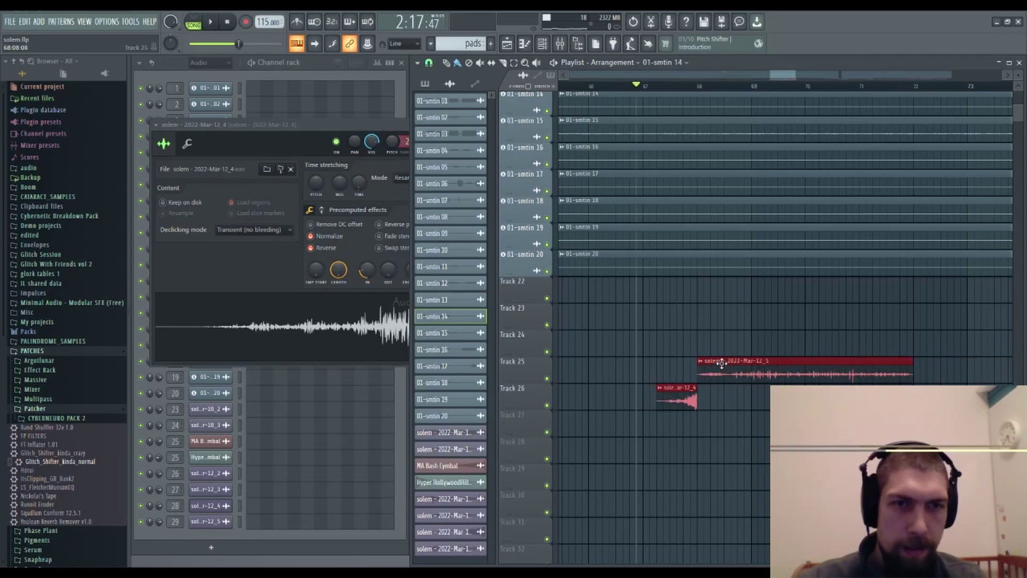
click(581, 87)
key(space)
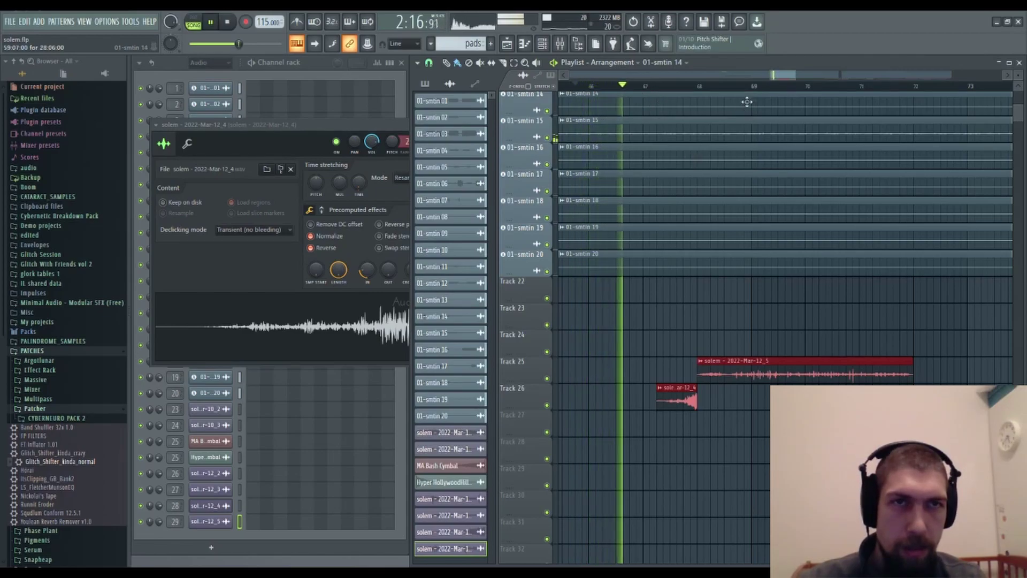
- Clear the sample selection, stop playback, and close the solem - 2022-Mar-12_4 sample's settings
ctrl+click(875, 423)
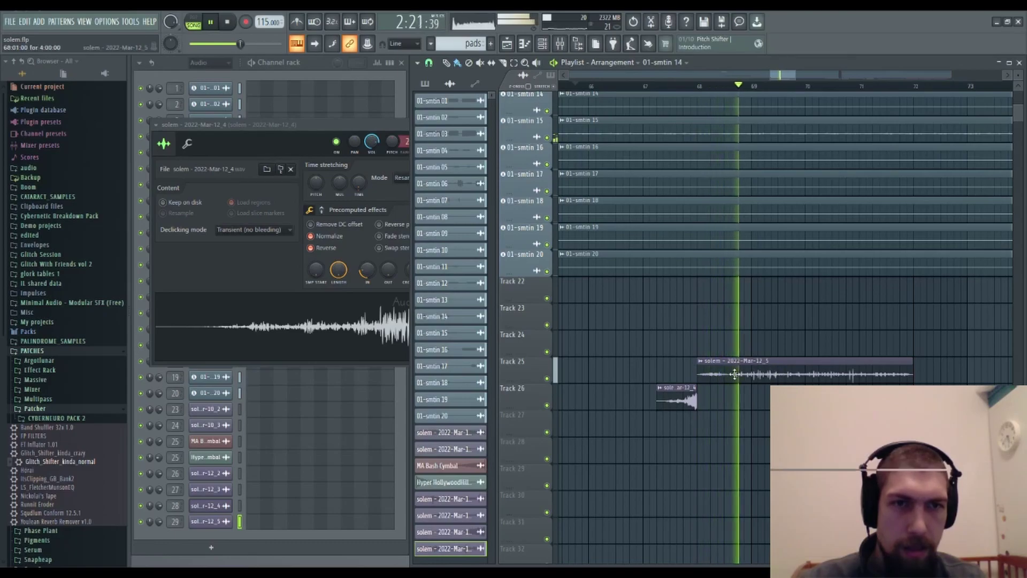
key(space)
drag(667, 465, 819, 420)
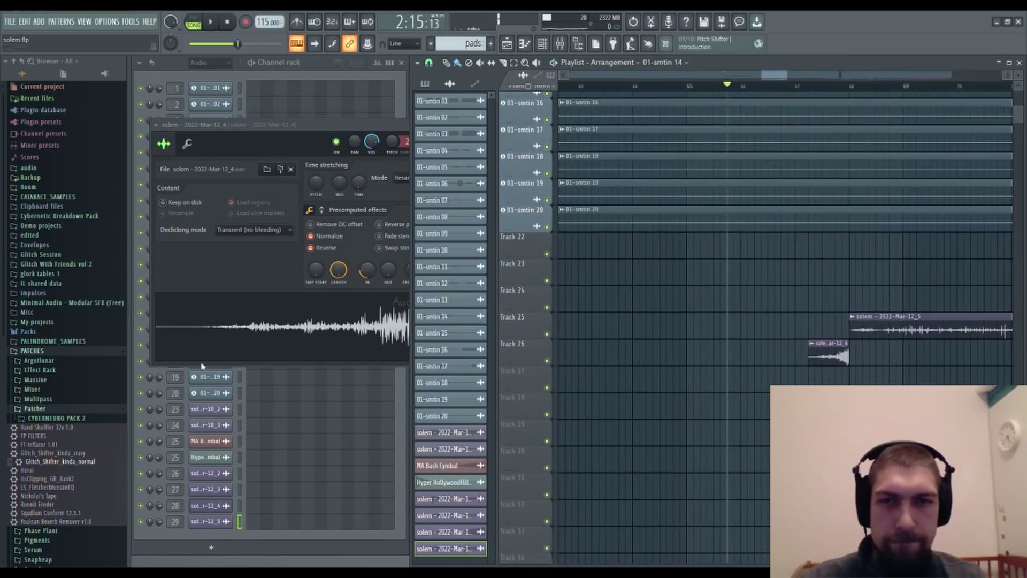
click(446, 124)
- Find BT-Hat 808 Open01 in the Samples folder's 4-HiHat Basics set and place it on Track 27 just before bar 68
scroll(53, 375, down, 5)
scroll(51, 325, down, 2)
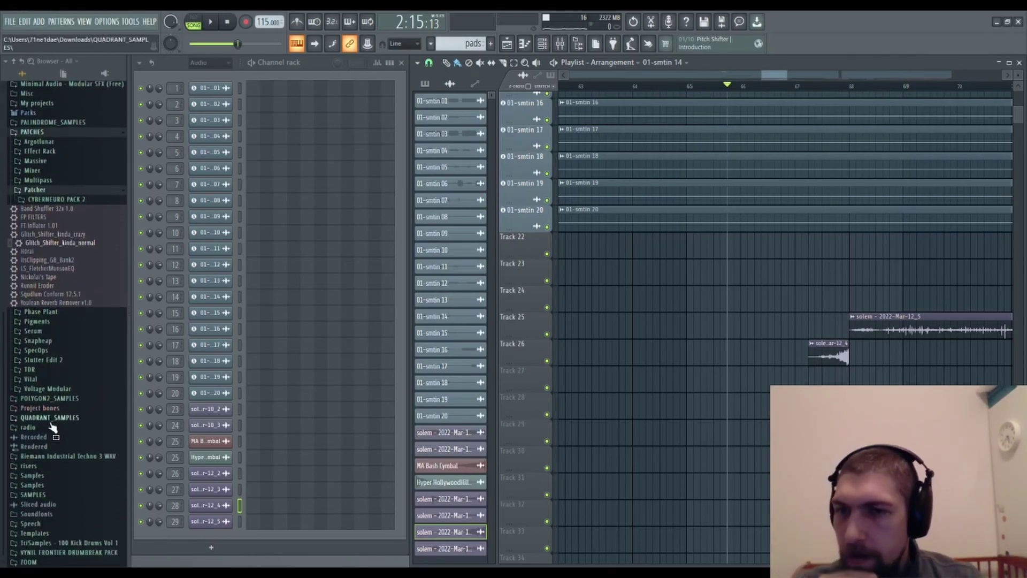
click(32, 485)
click(36, 370)
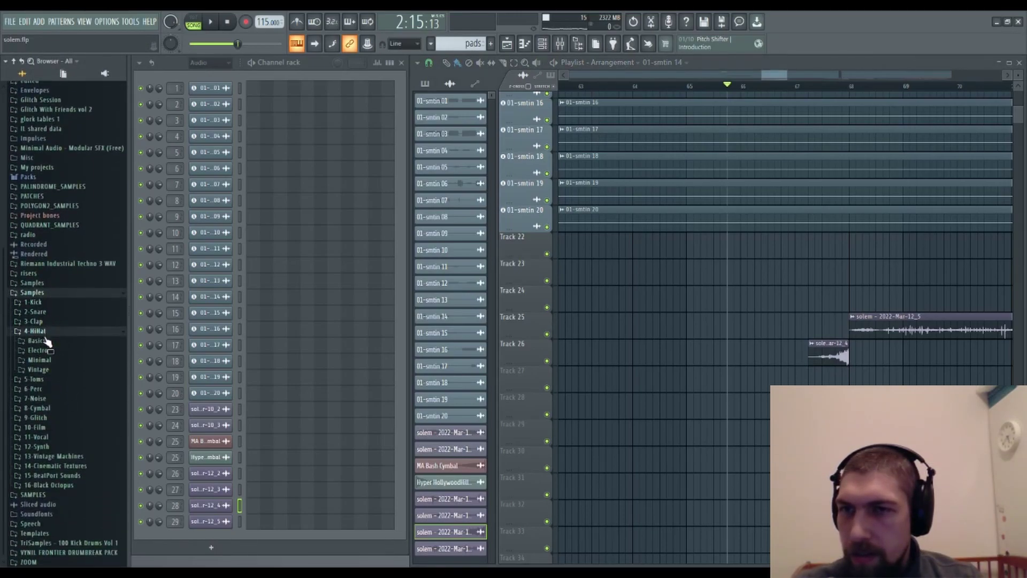
click(36, 341)
scroll(85, 445, down, 4)
click(47, 412)
drag(64, 419, 699, 467)
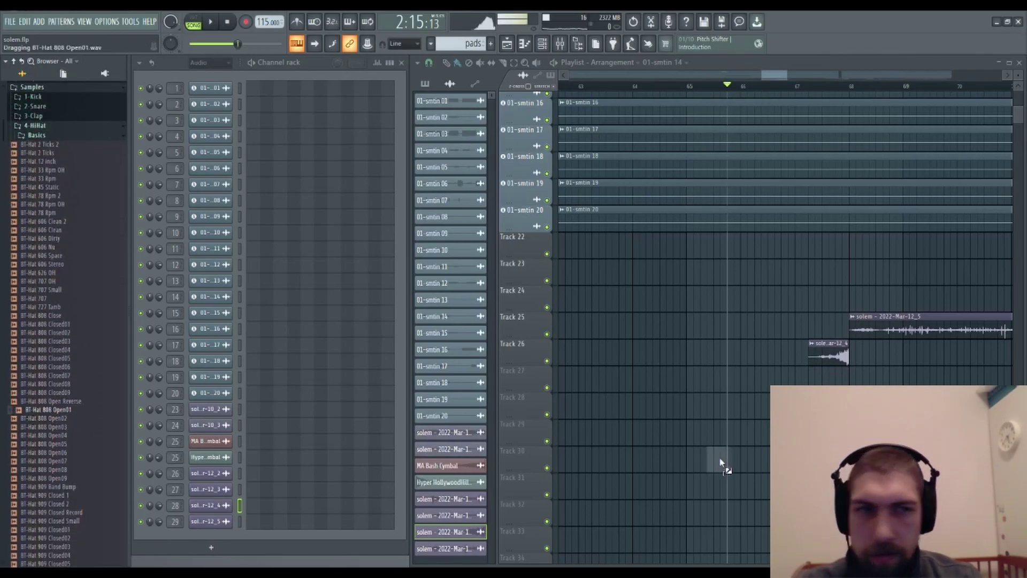
- Reverse the BT-Hat 808 Open01 sample and route it to mixer track 28, shared with the solem - 2022-Mar-12_4 sample
double_click(826, 378)
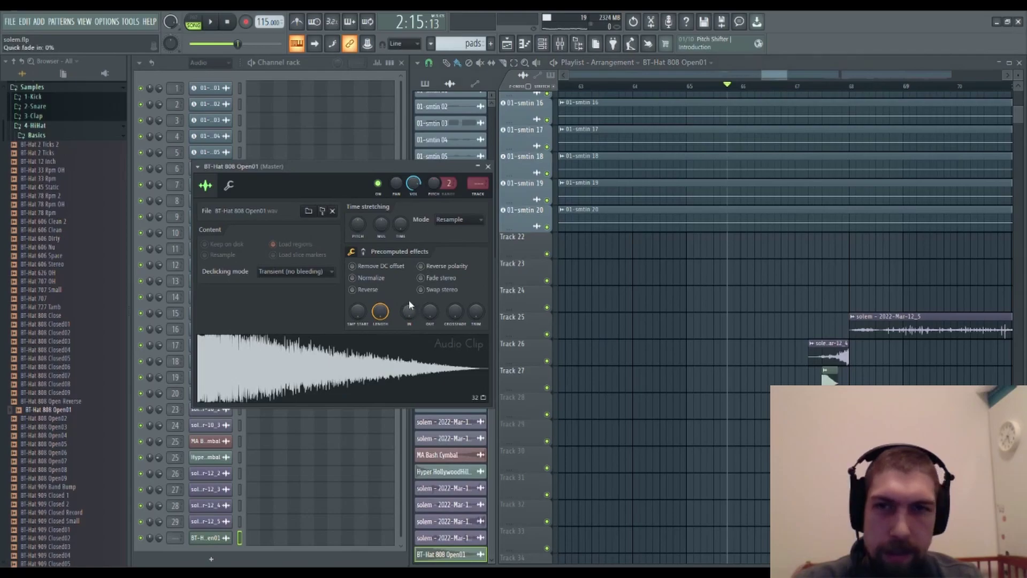
click(371, 289)
double_click(846, 357)
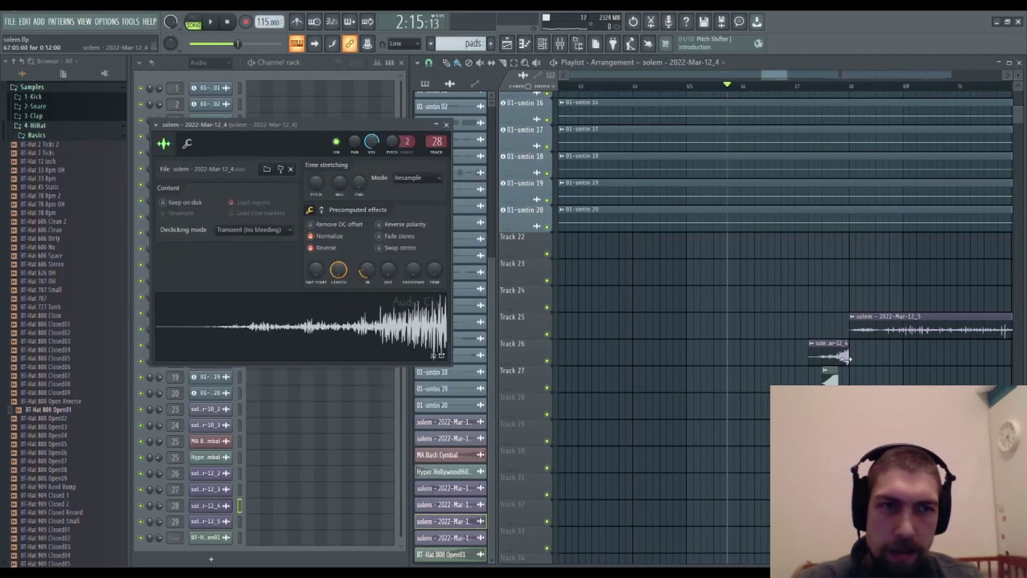
double_click(831, 377)
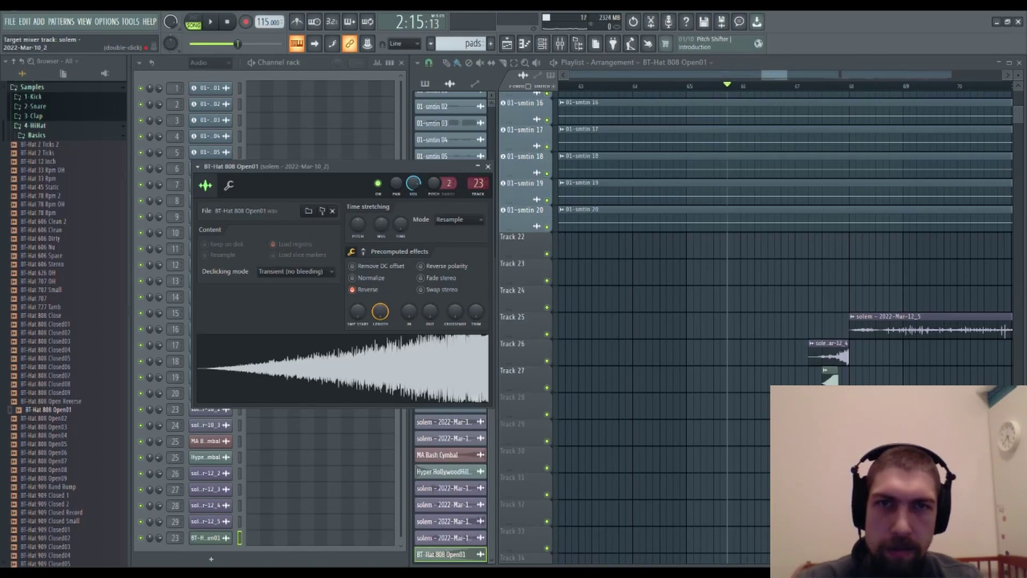
click(488, 166)
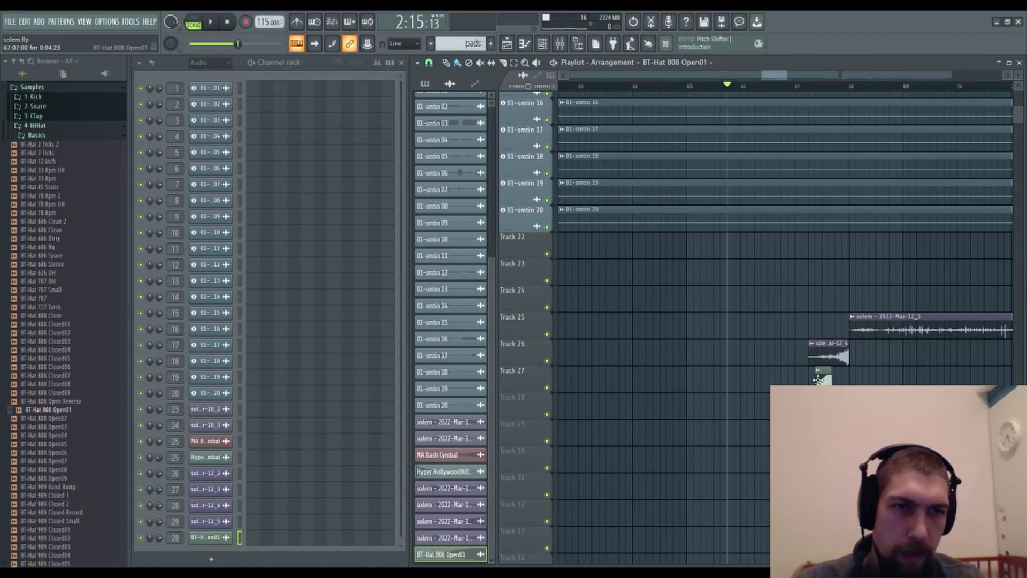
- Align the reversed hat on Track 27 with the solem - 2022-Mar-12_4 sample's start and time-stretch it to end at bar 68
scroll(851, 97, up, 5)
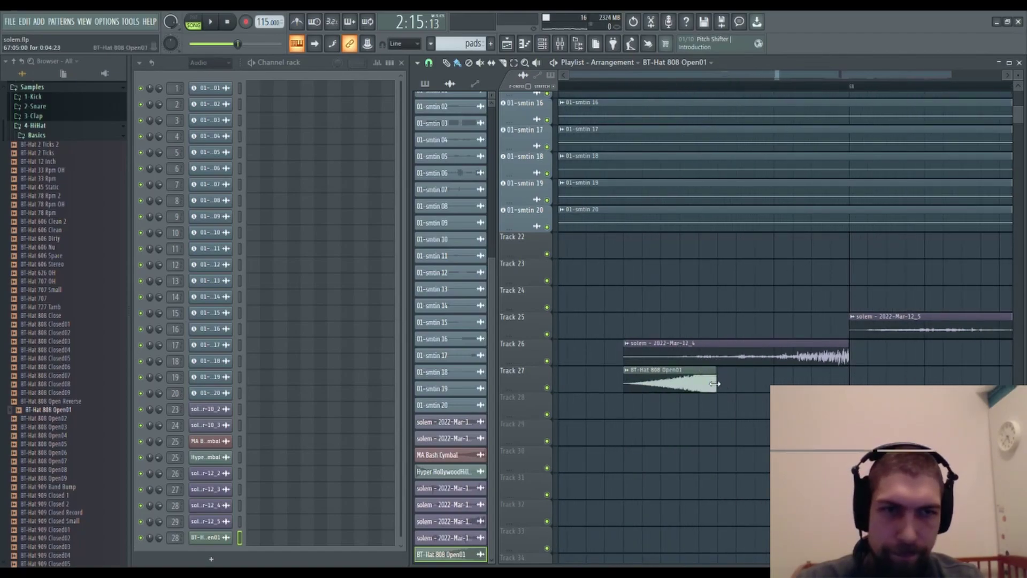
drag(725, 390, 839, 389)
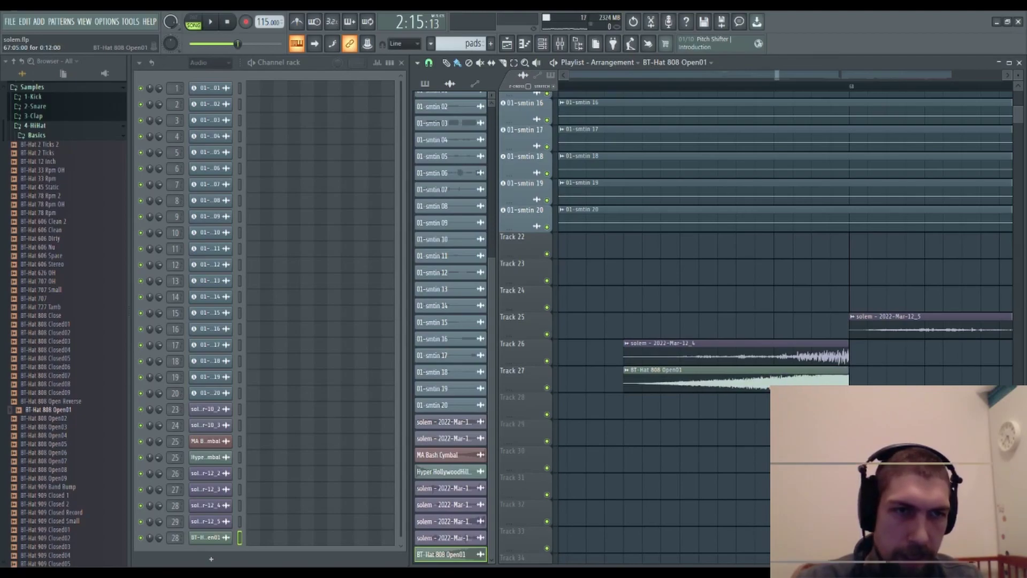
scroll(718, 92, down, 6)
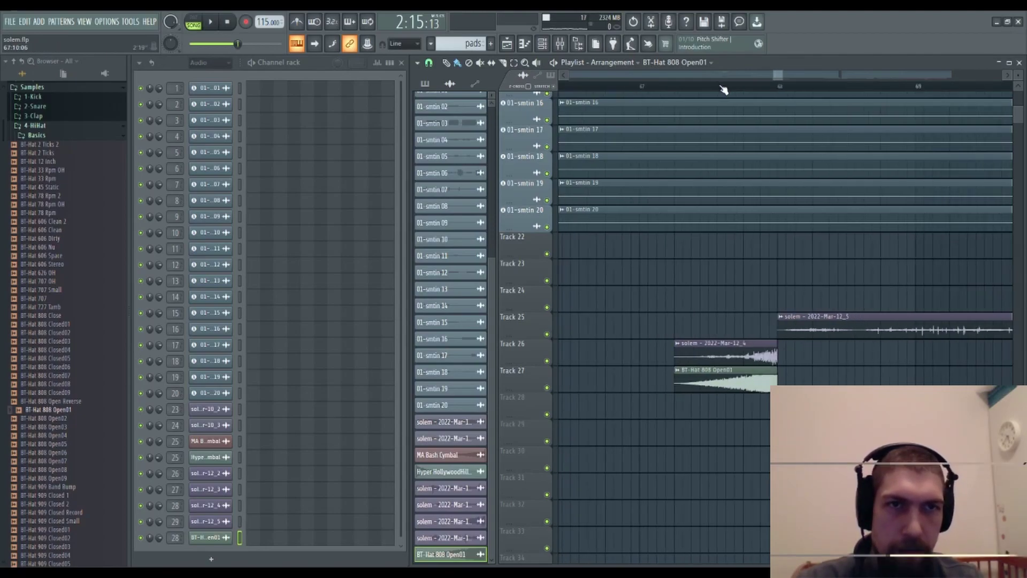
- Play the transition into bar 68 and lower the BT-Hat 808 Open01 sample's channel volume
key(space)
double_click(721, 390)
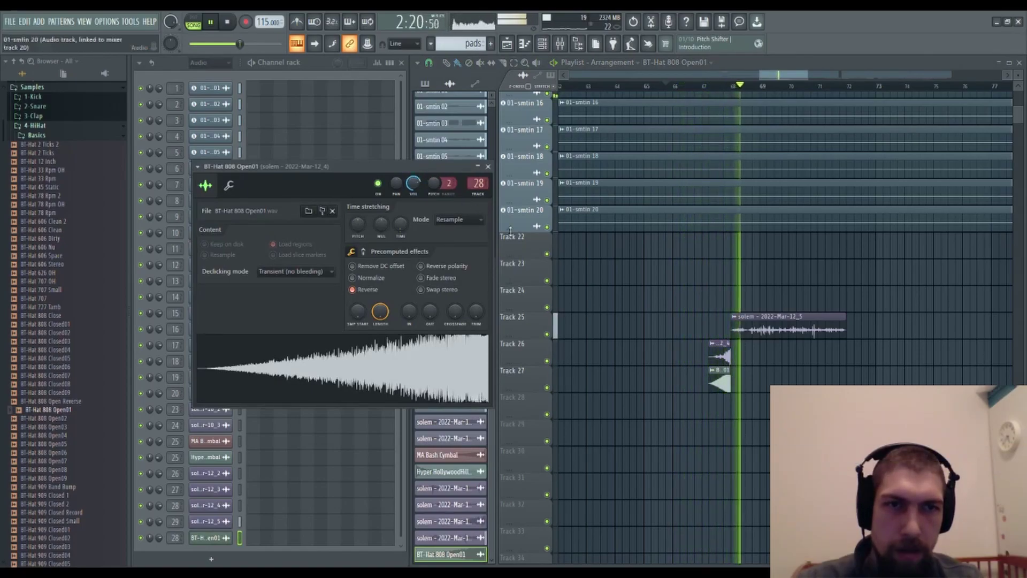
key(space)
click(489, 168)
key(space)
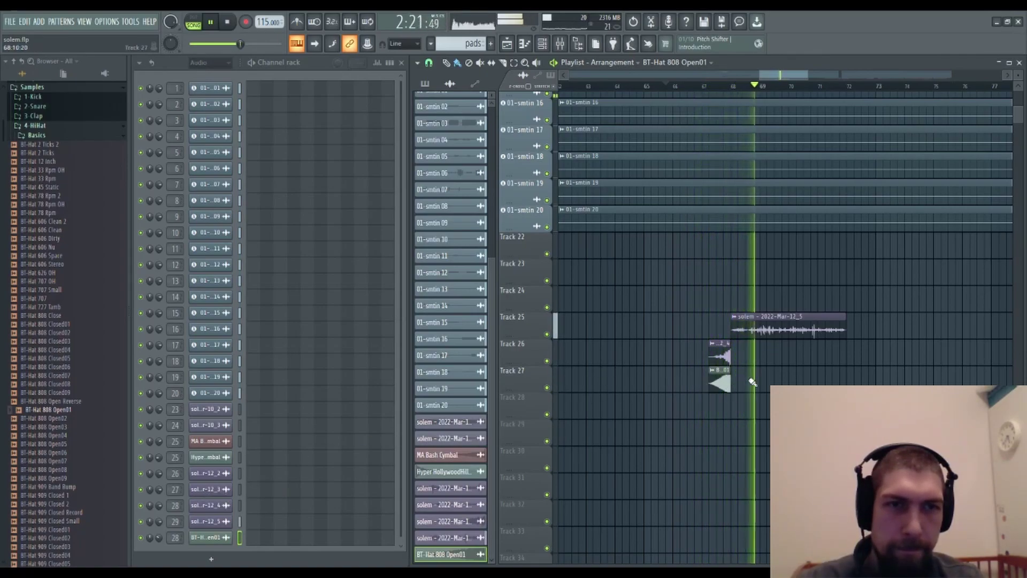
- Repeat the solem - 2022-Mar-12_5 sample on Track 25 with copies at bars 72, 76 and 80
drag(892, 434, 766, 454)
click(698, 359)
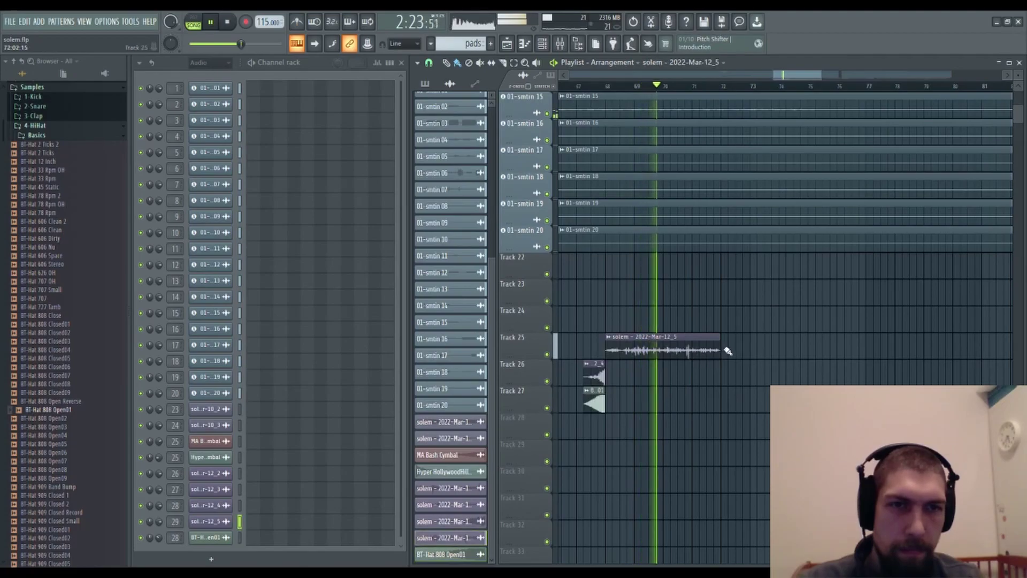
drag(726, 350, 860, 357)
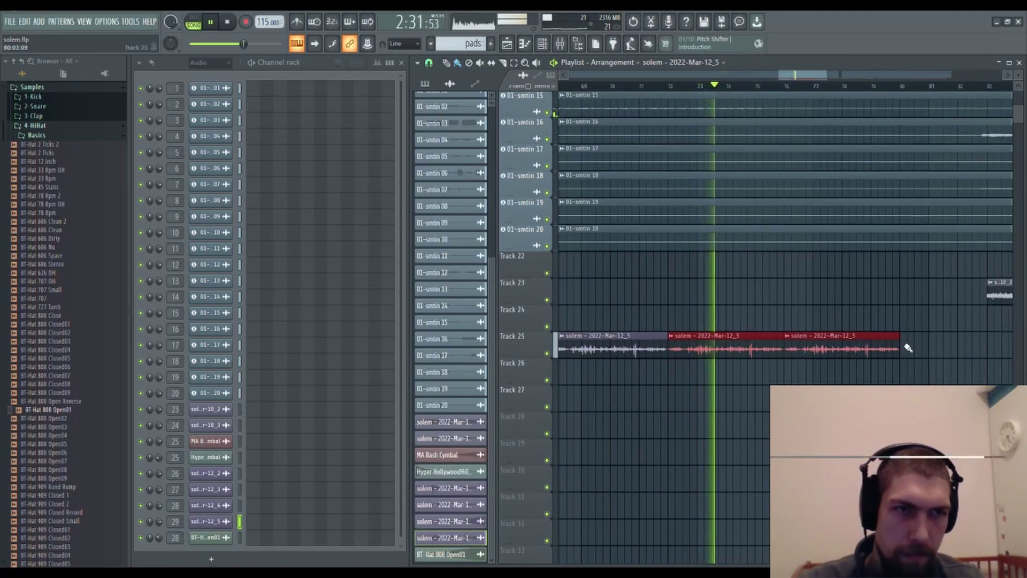
key(ctrl+b)
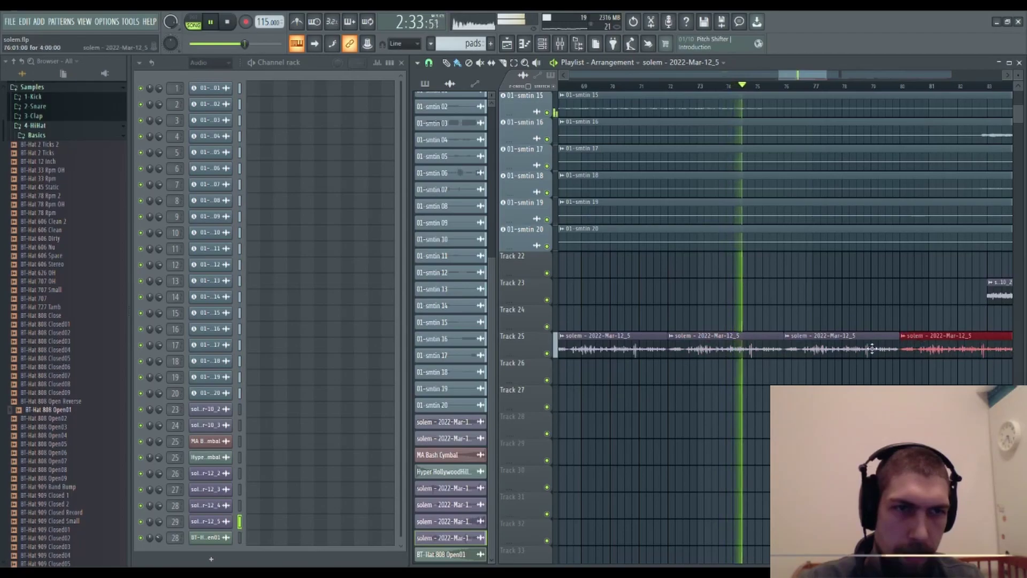
- Lower the mixer volume of the solem - 2022-Mar-12_5 sample's track 29 to about 80% (-4.6 dB) and stop playback
double_click(868, 349)
click(560, 44)
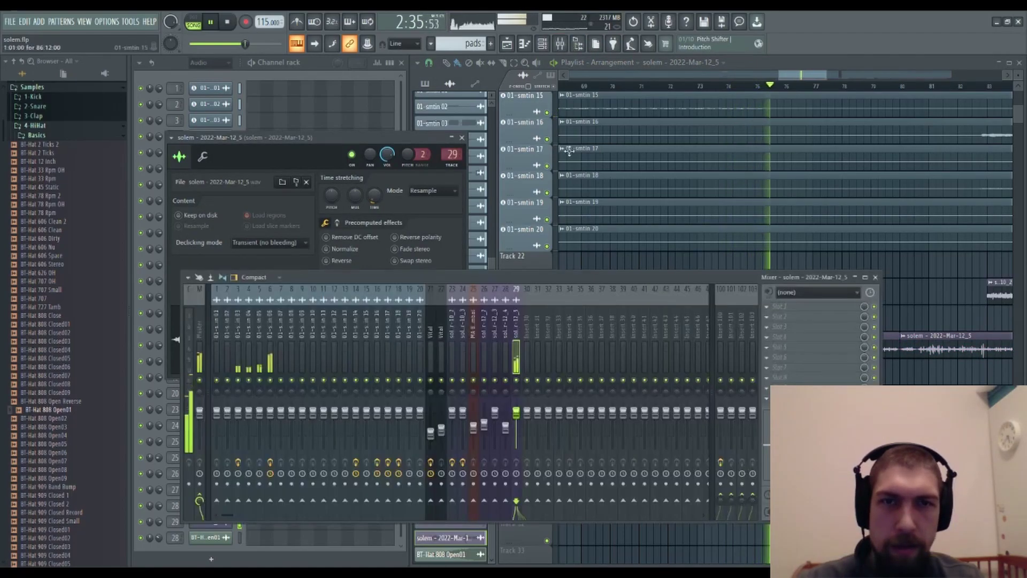
drag(511, 404, 511, 408)
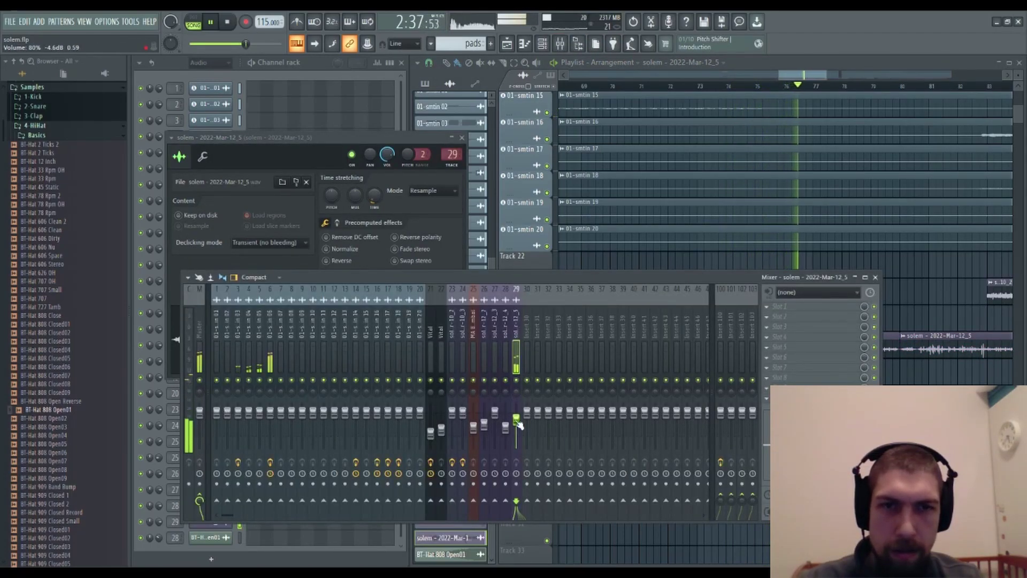
key(space)
click(875, 277)
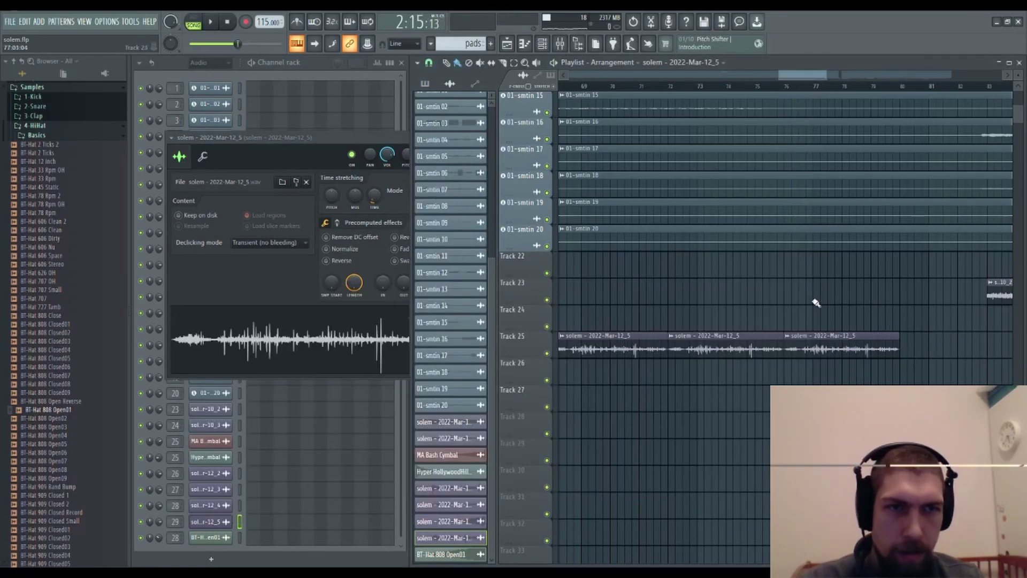
- Play from about bar 70, remove the Track 25 copies from bar 76 onward, and trim the bar 72 copy to end near bar 75
click(604, 86)
key(space)
scroll(630, 327, up, 7)
scroll(642, 352, down, 3)
scroll(643, 351, down, 3)
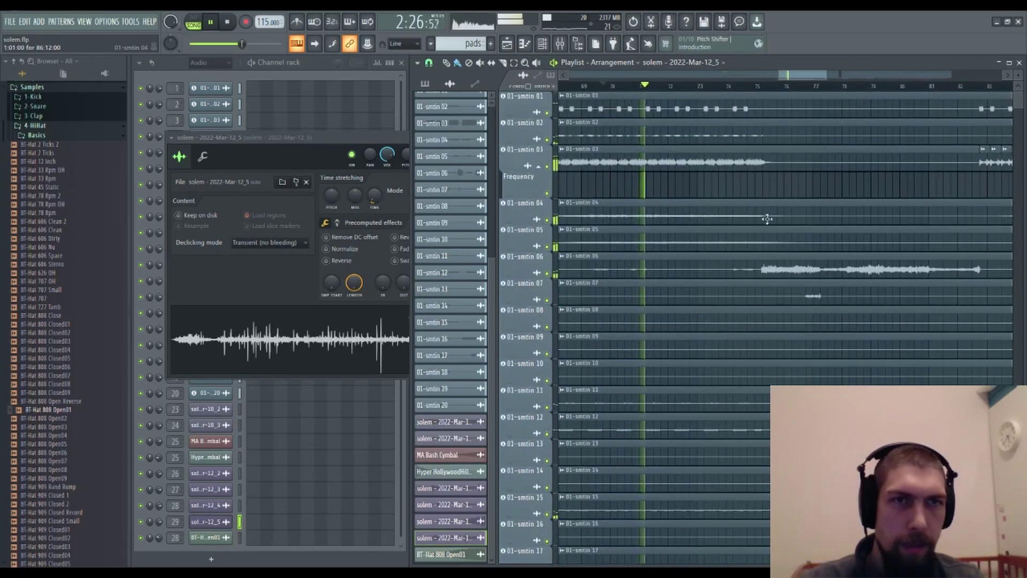
scroll(768, 216, down, 3)
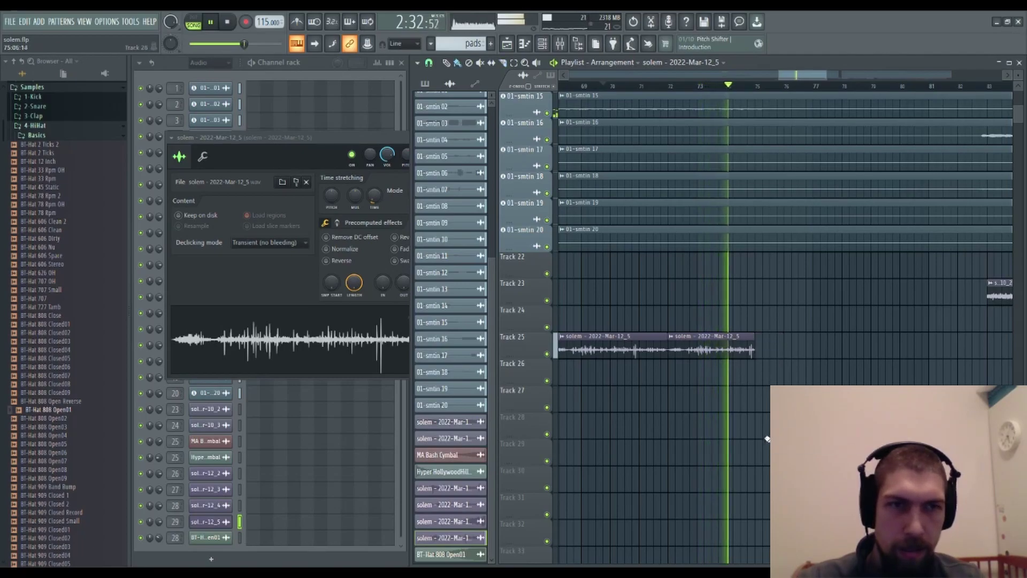
scroll(768, 437, up, 9)
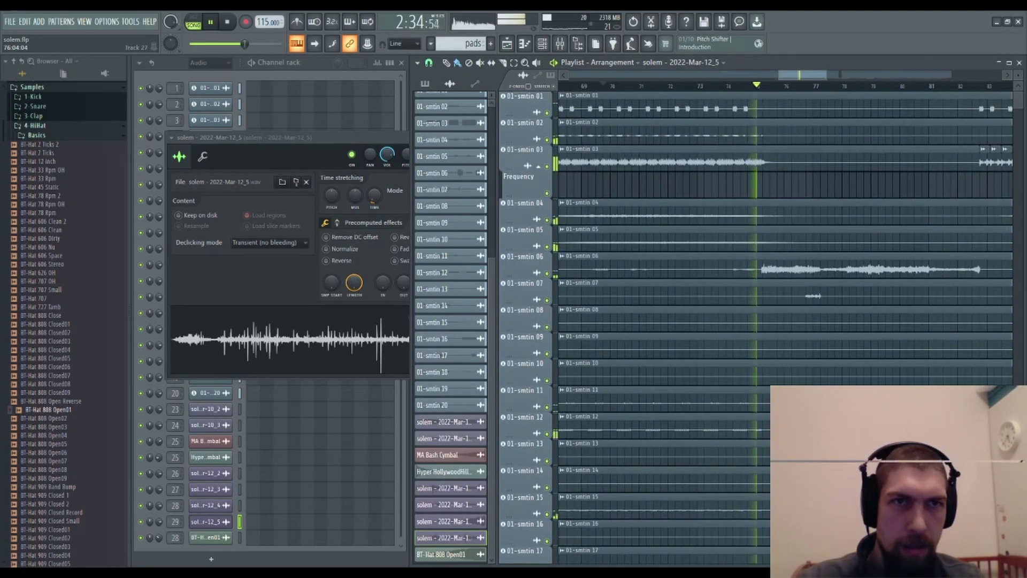
click(408, 141)
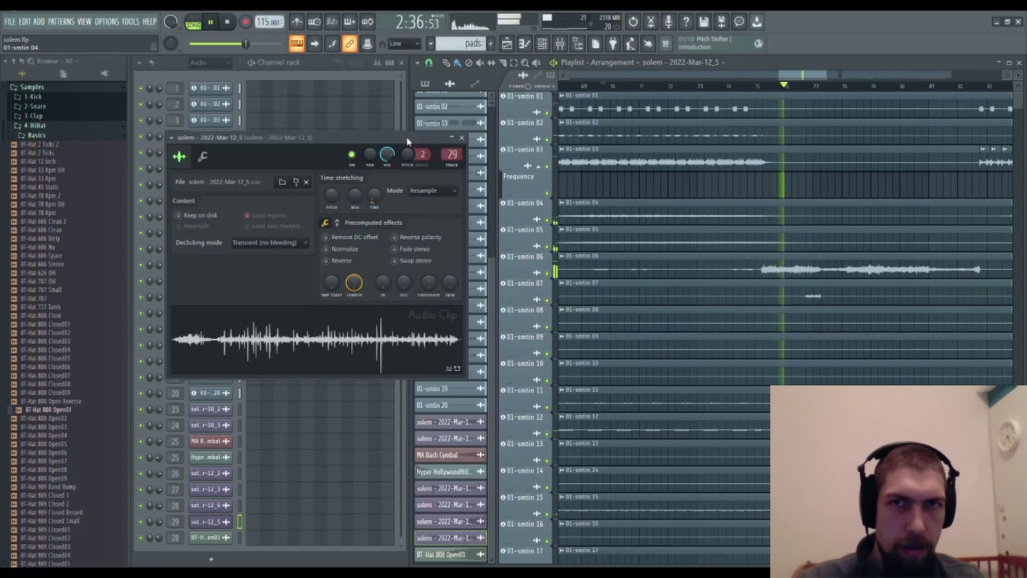
click(462, 140)
- Play on through the breakdown between about bars 76 and 84, and check the 01-smtin 06 clip's settings
scroll(809, 371, down, 8)
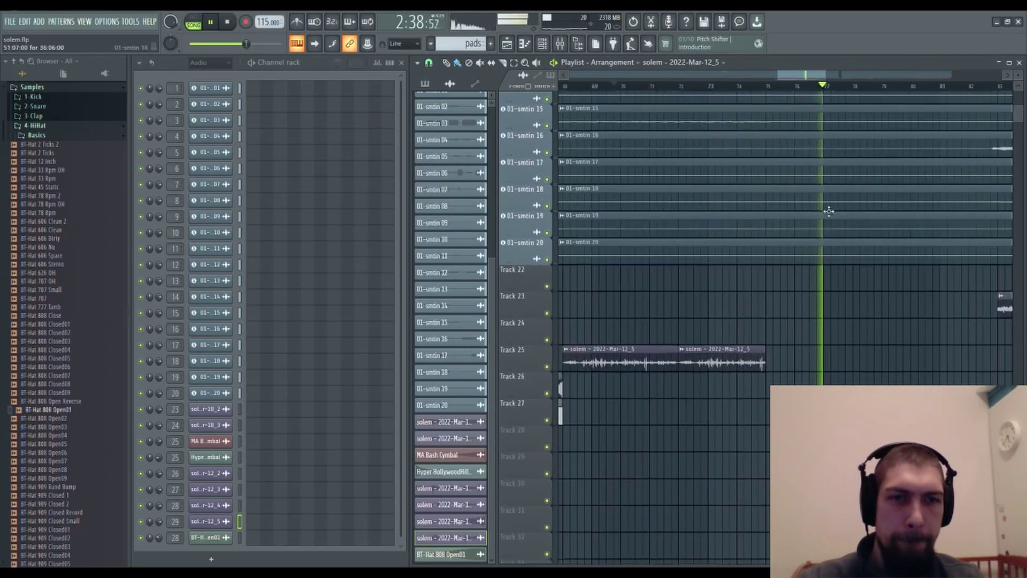
drag(913, 361, 931, 407)
drag(681, 423, 874, 354)
drag(945, 356, 769, 335)
drag(831, 291, 672, 551)
drag(751, 106, 694, 316)
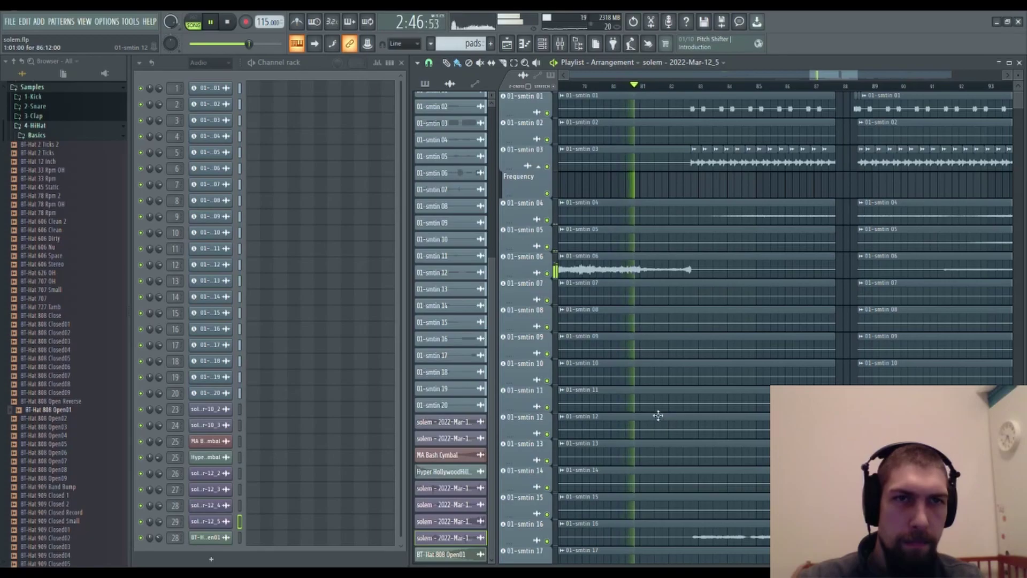
drag(660, 386, 776, 336)
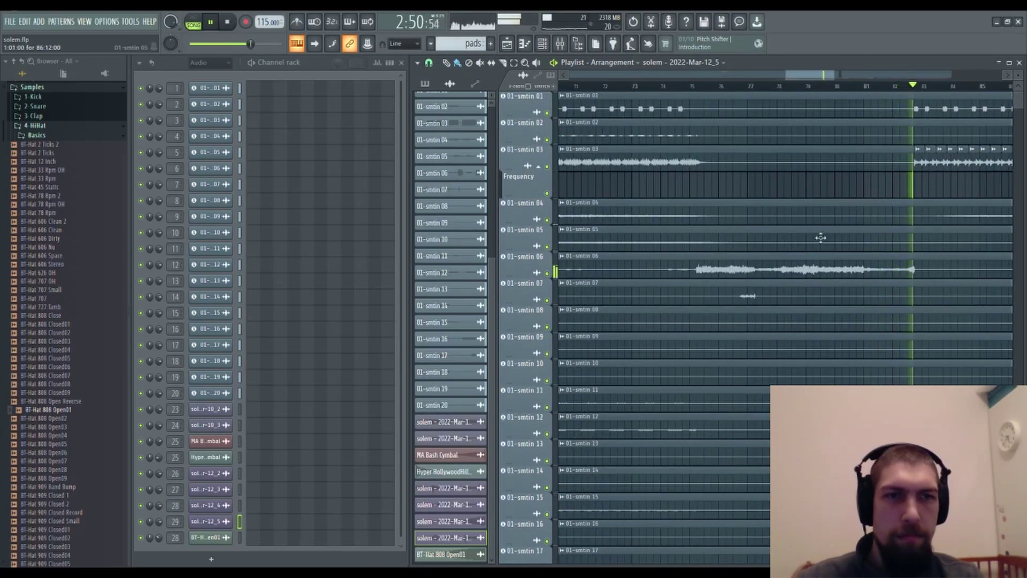
double_click(713, 270)
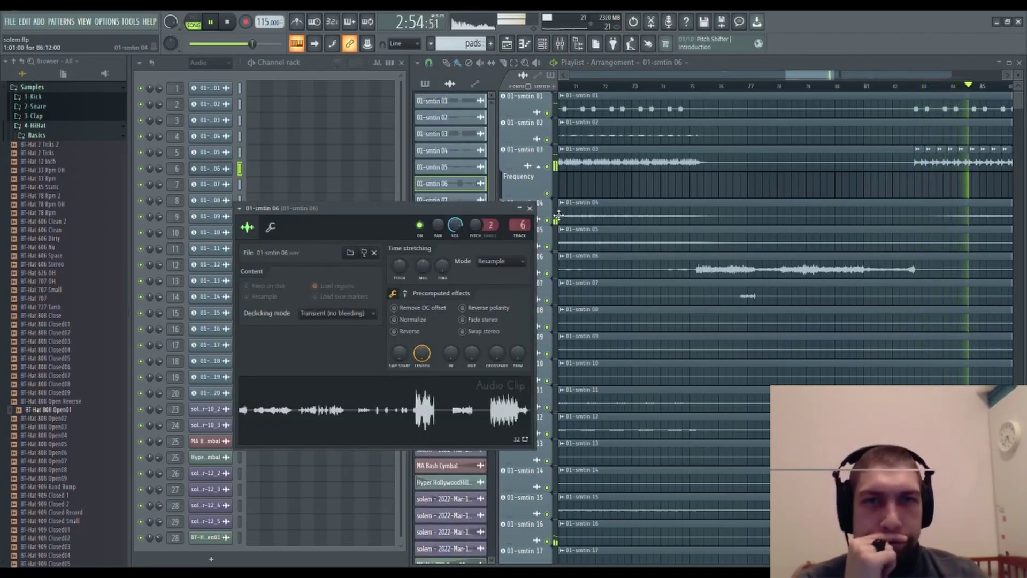
click(530, 209)
- Review the rest of the arrangement and its added samples and automation from about bar 85 to the end, then stop playback
scroll(768, 362, down, 1)
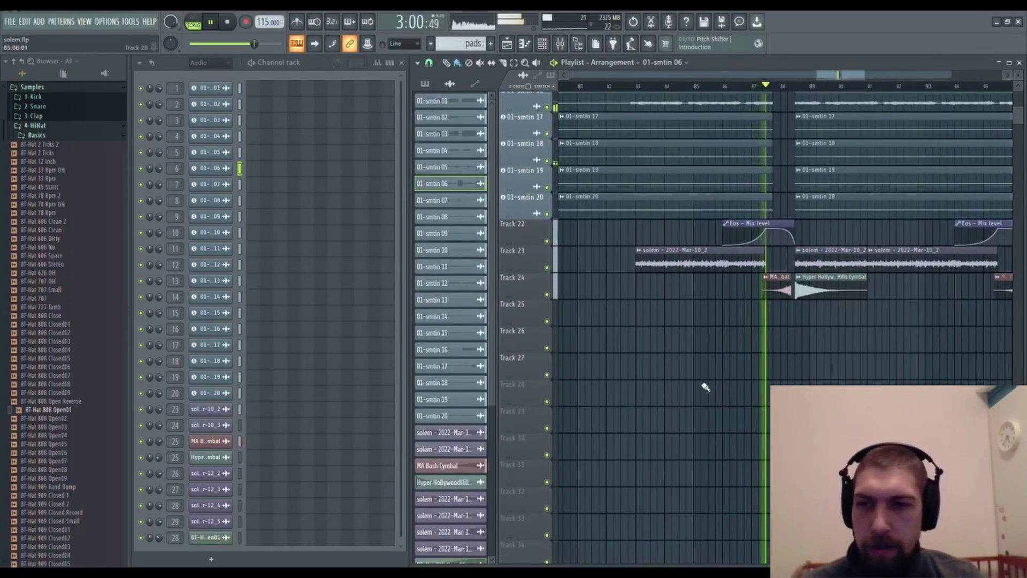
scroll(781, 321, up, 4)
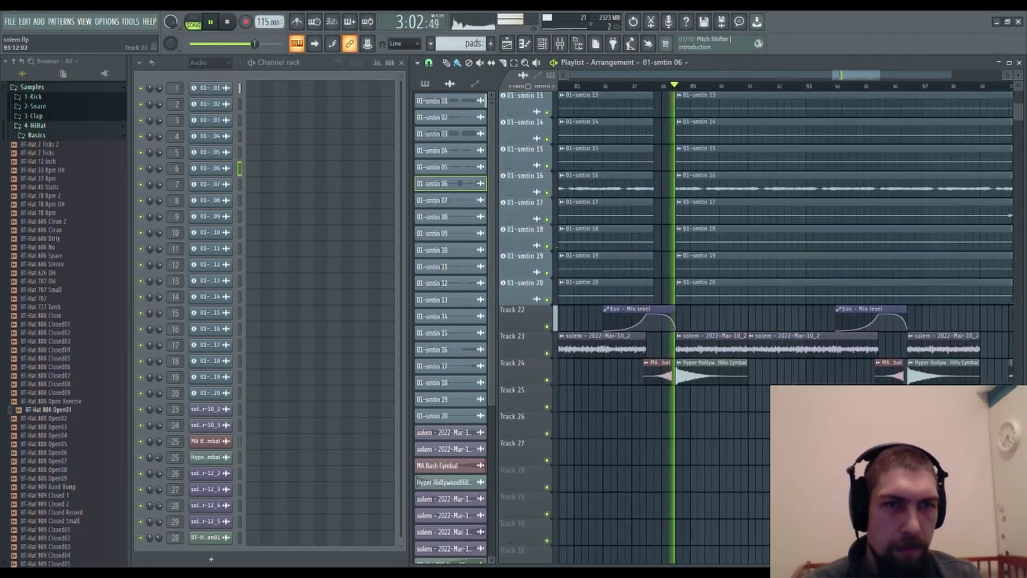
drag(783, 455, 697, 435)
drag(980, 500, 642, 433)
drag(951, 438, 984, 452)
drag(705, 412, 939, 326)
drag(789, 309, 672, 378)
drag(839, 457, 754, 489)
drag(864, 481, 768, 482)
drag(926, 508, 805, 475)
drag(887, 477, 710, 430)
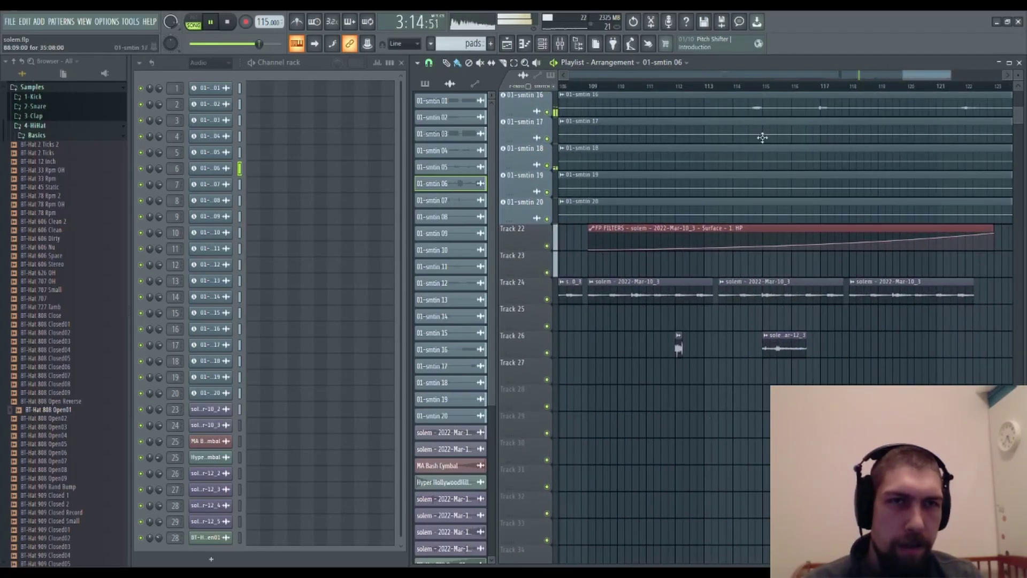
key(space)
- Check the precomputed effects of the BT-Hat 808 Open01 clip on Track 27 and preview its sound
drag(874, 361, 810, 360)
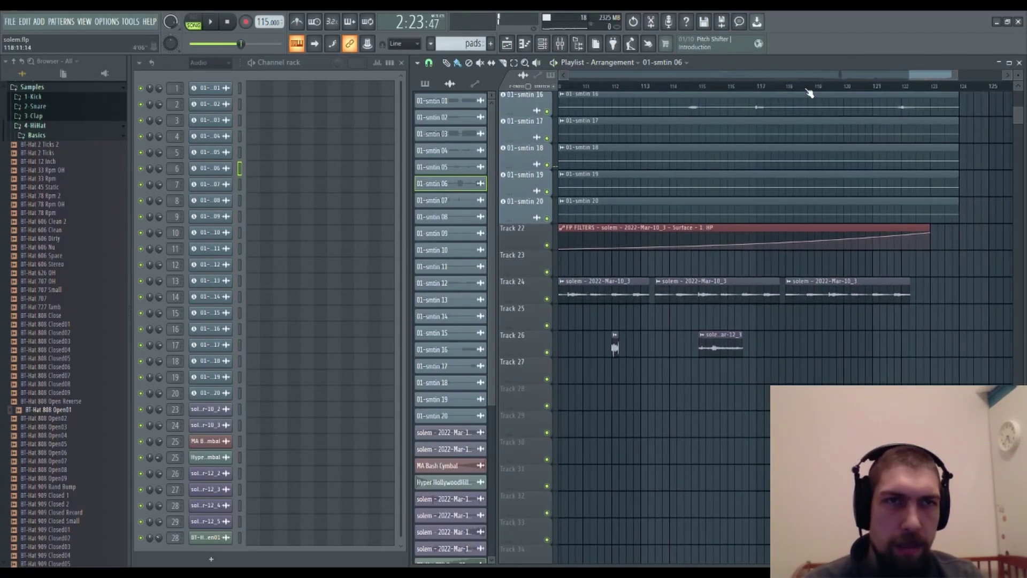
scroll(810, 92, down, 5)
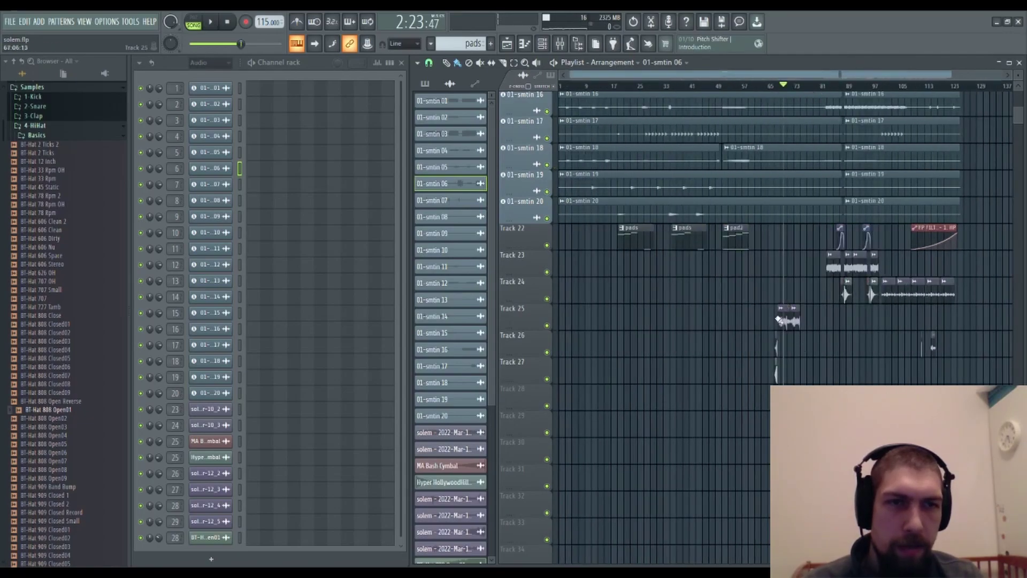
click(776, 371)
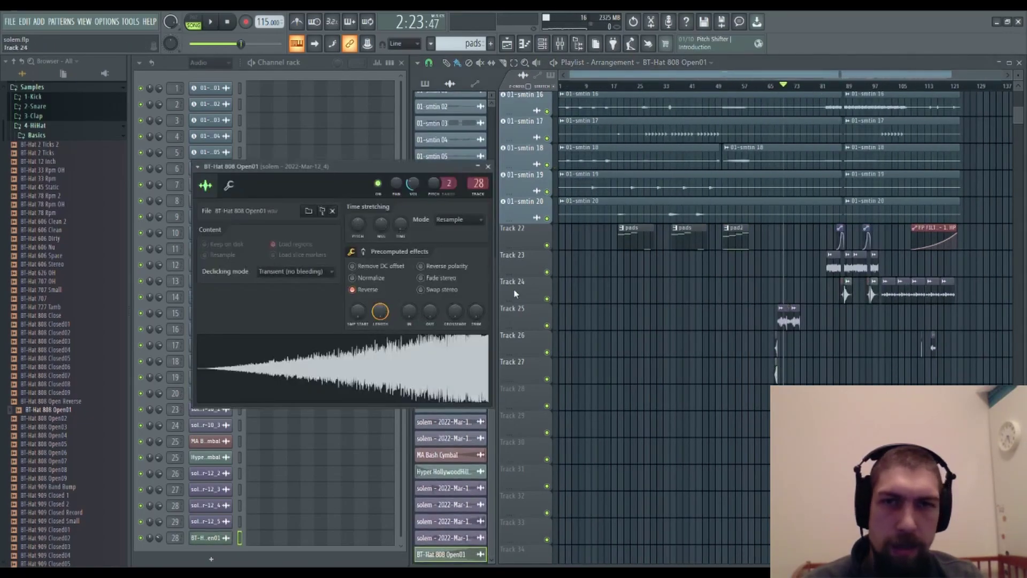
click(363, 252)
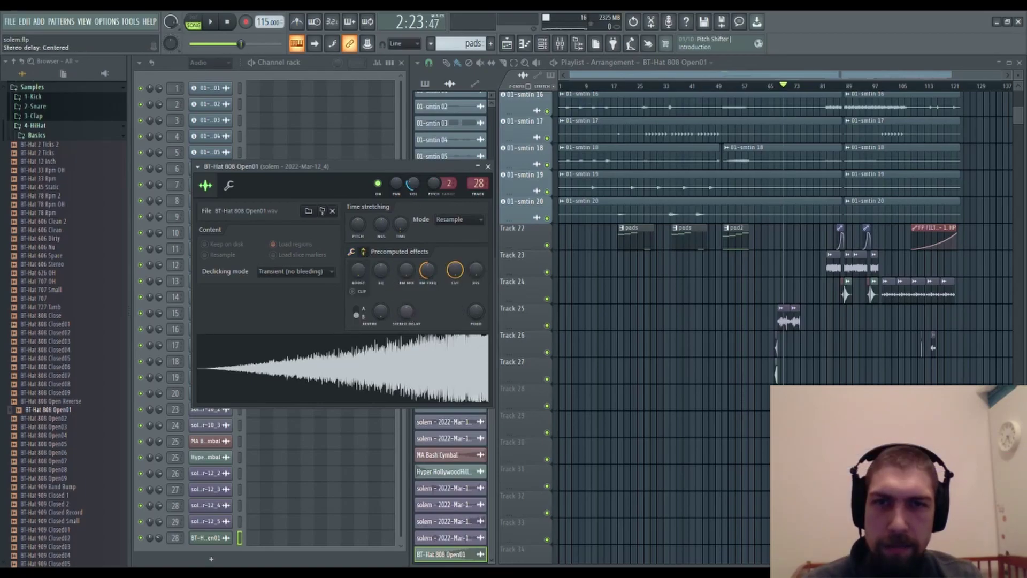
click(407, 366)
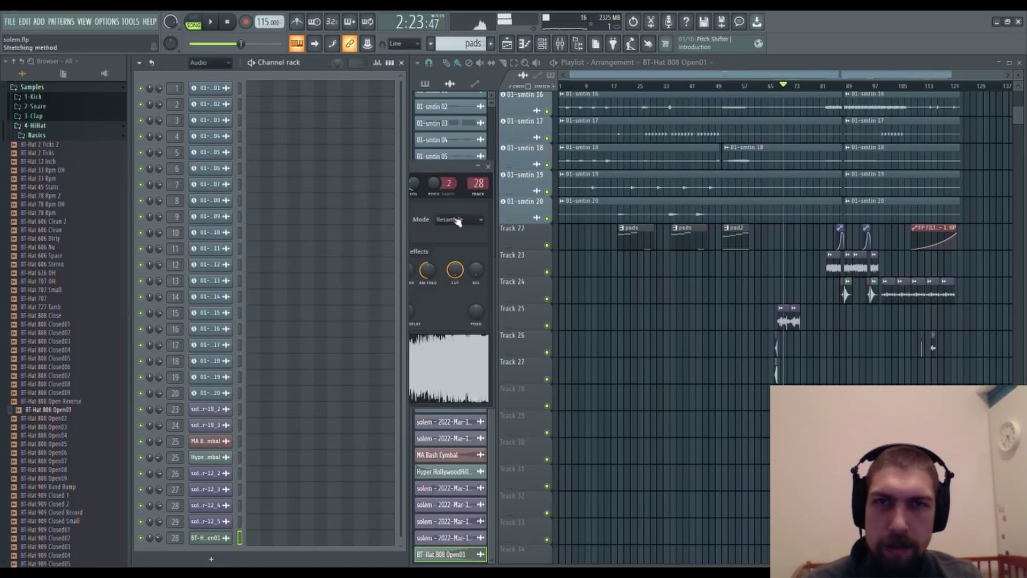
click(458, 172)
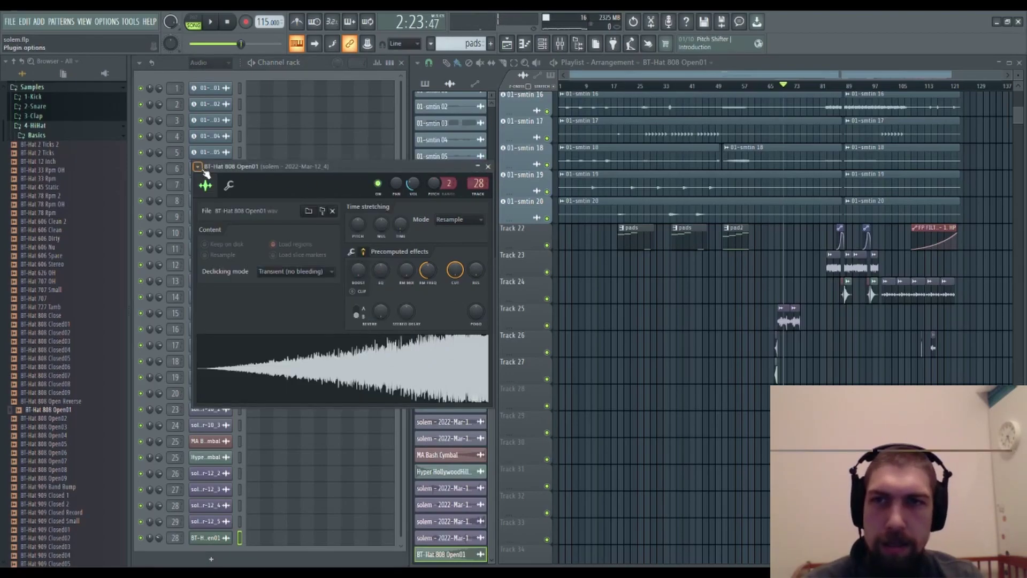
click(488, 166)
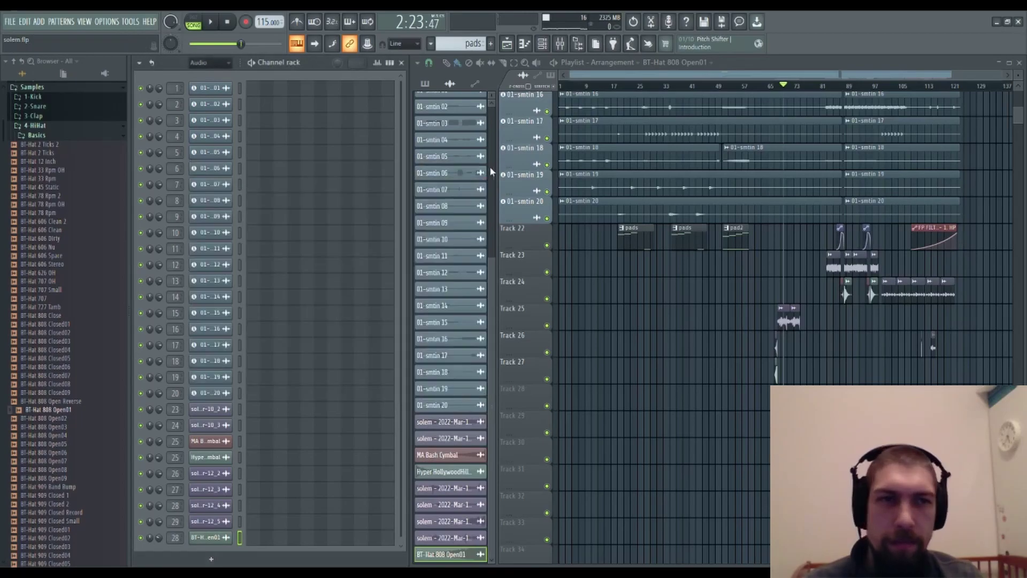
- Play from about bar 64 into the added clips on Tracks 25 to 27 and collapse the browser's sample folders
click(769, 86)
key(space)
scroll(769, 87, up, 5)
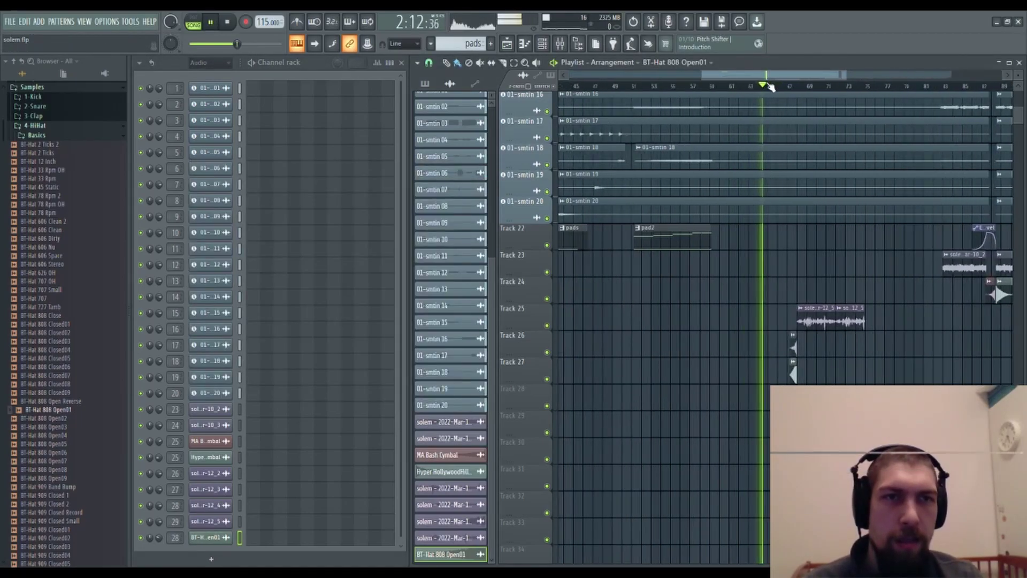
drag(828, 240, 618, 212)
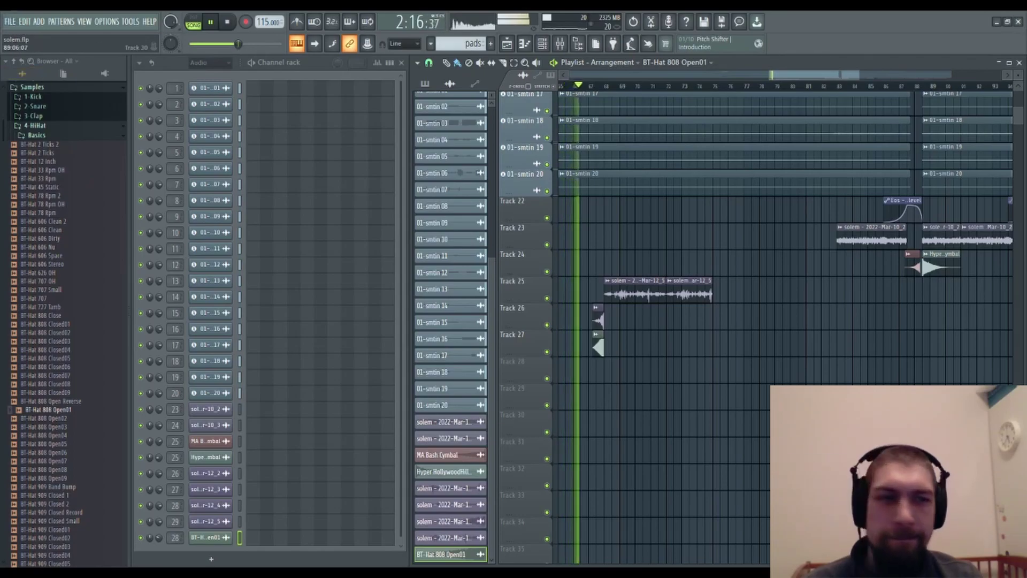
drag(919, 257, 868, 263)
drag(680, 263, 869, 309)
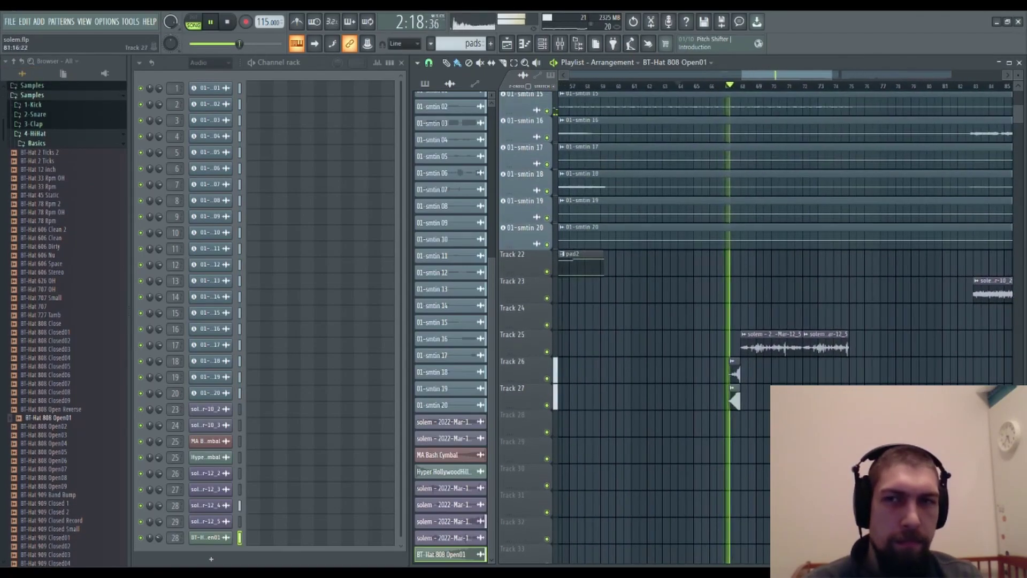
click(3, 87)
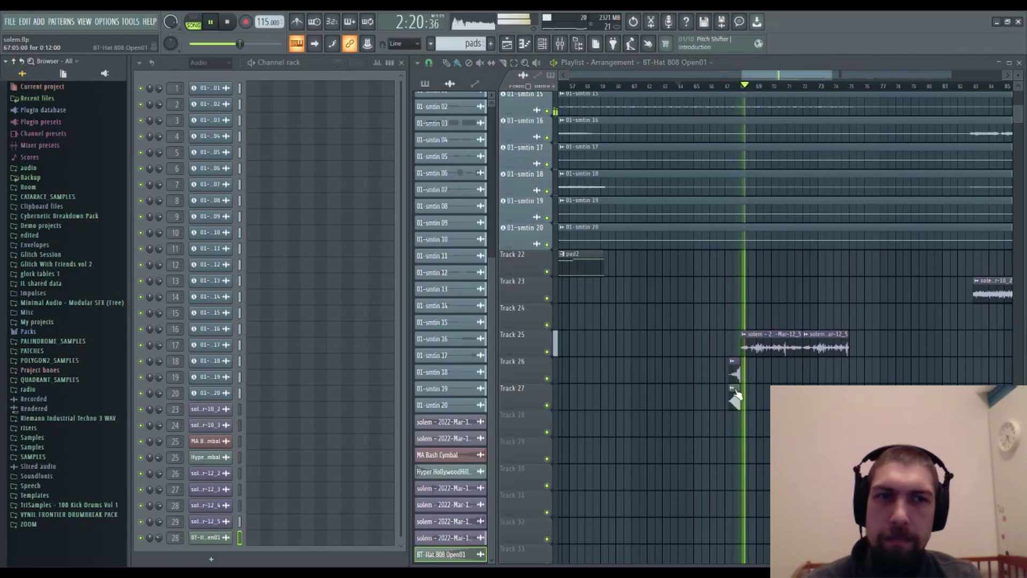
- Pick the existing MA Bash Cymbal clip and place a copy on Track 28 from bar 67, ending at bar 68
drag(835, 425, 804, 430)
drag(866, 401, 814, 294)
click(779, 281)
scroll(701, 91, up, 5)
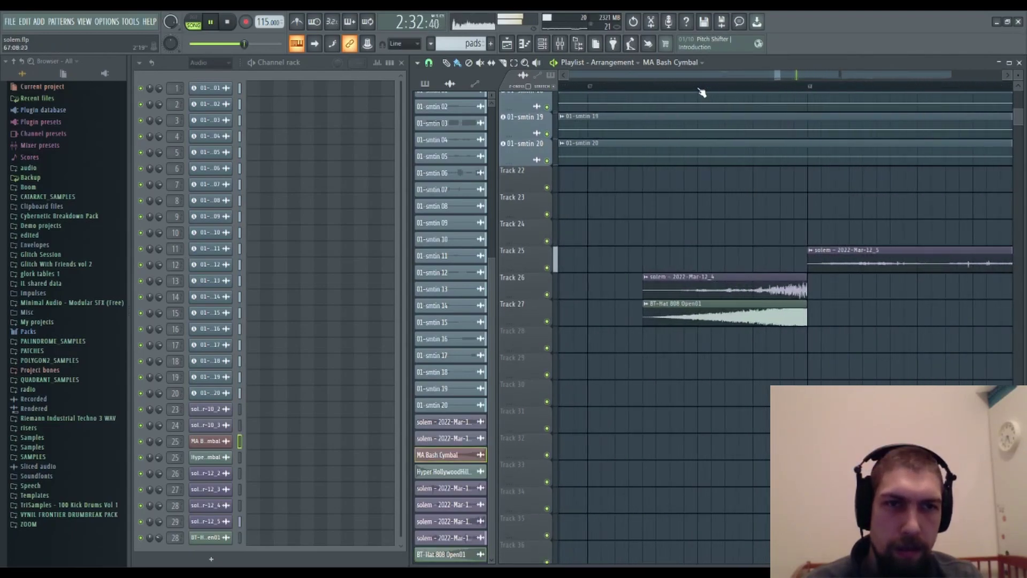
drag(941, 286, 904, 194)
scroll(893, 94, down, 5)
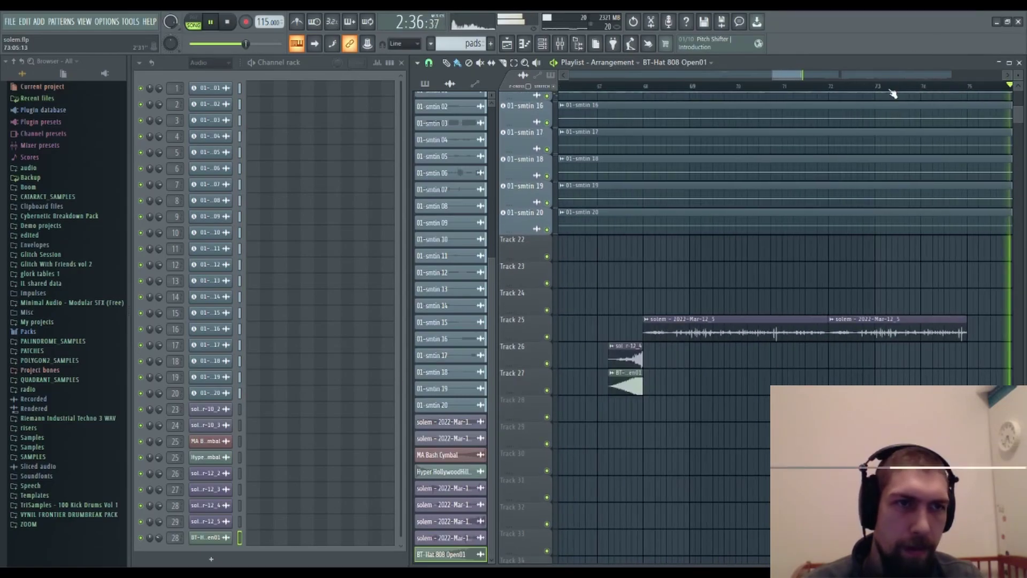
click(881, 277)
drag(622, 413, 1008, 369)
scroll(904, 87, up, 5)
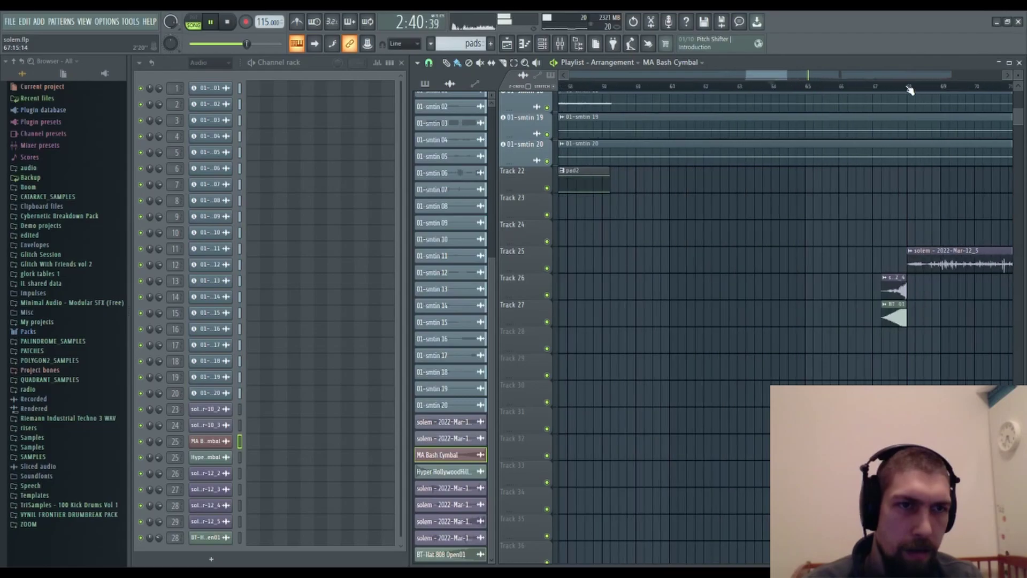
click(787, 365)
drag(835, 357, 744, 334)
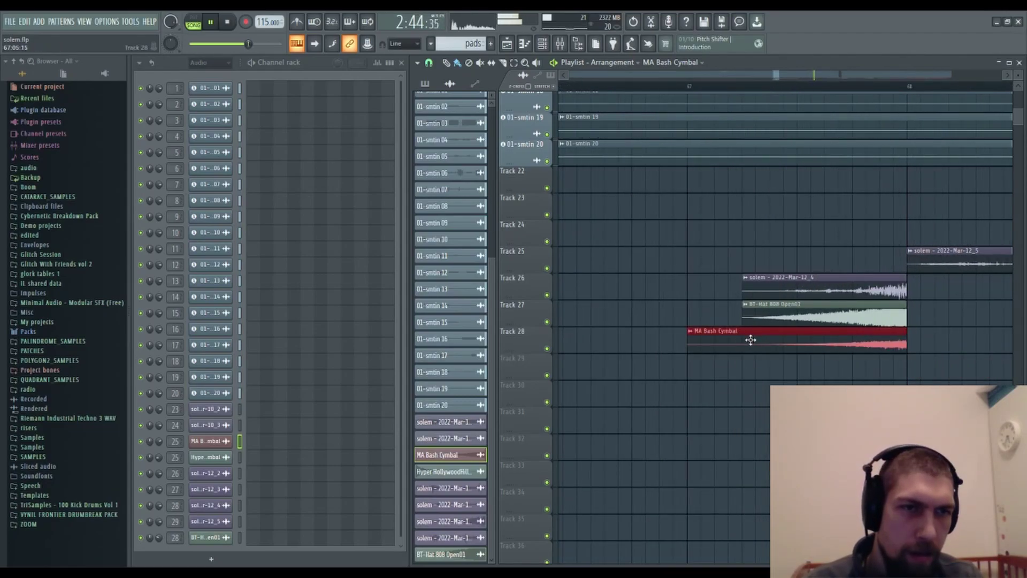
- Open the Fruity parametric EQ 2 on the 01-smtin 06 clip's mixer track
scroll(907, 92, down, 5)
drag(890, 228, 559, 432)
drag(728, 460, 692, 557)
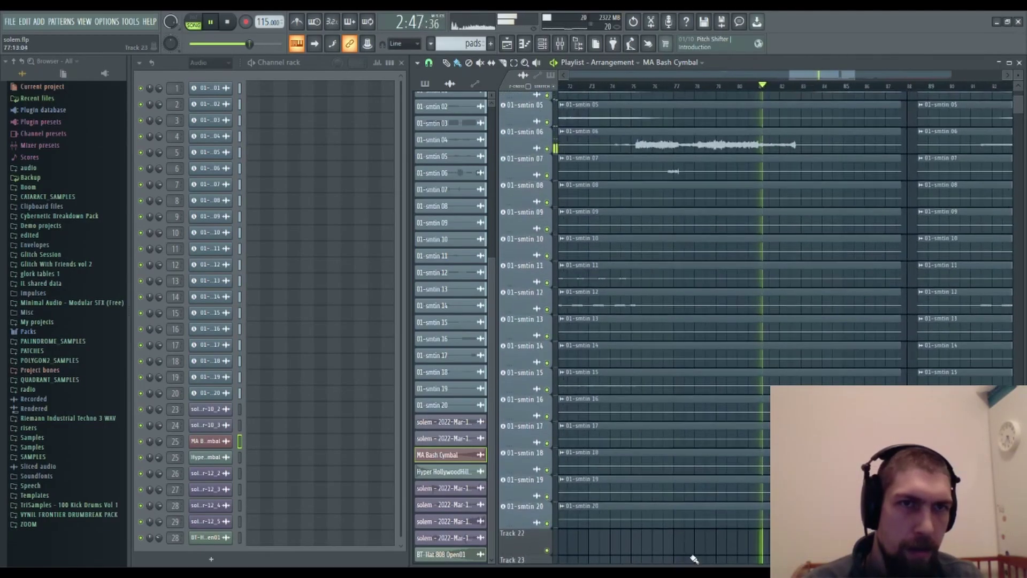
double_click(660, 144)
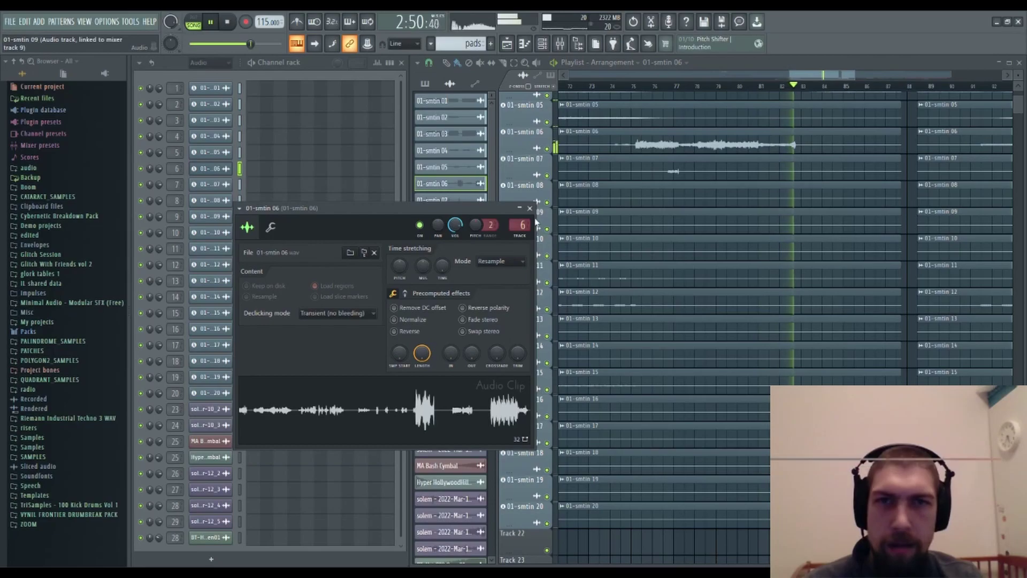
click(529, 209)
key(F9)
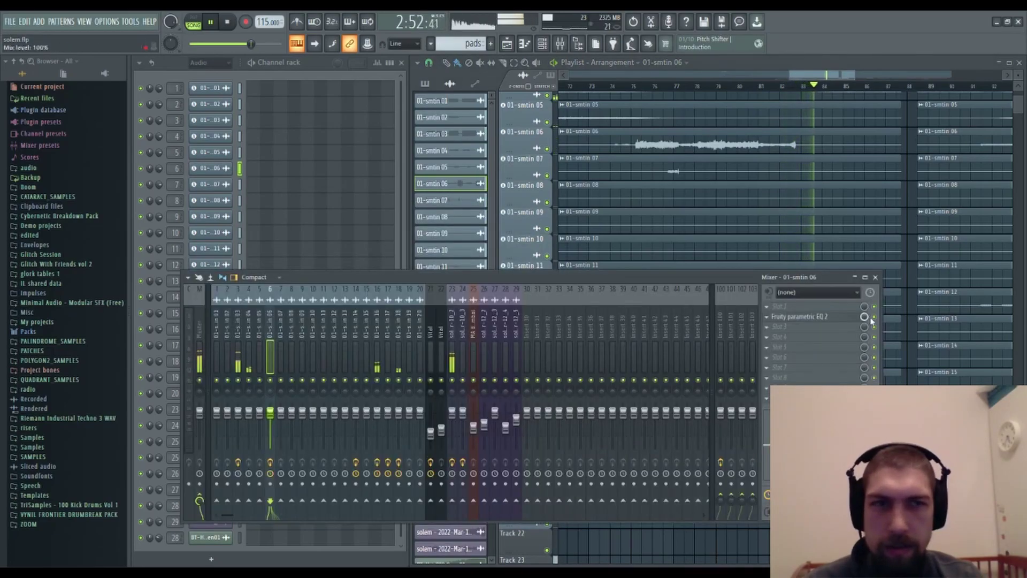
click(821, 321)
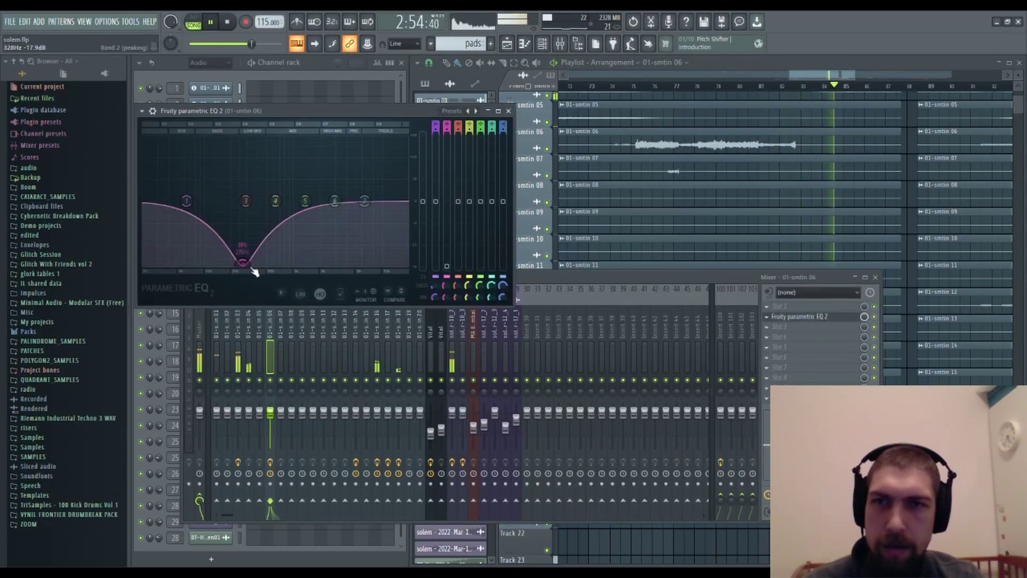
- Reshape the 01-smtin 06 EQ with a shallower band 2 low-mid cut and adjusted low and high bands, then close the mixer
drag(243, 262, 244, 239)
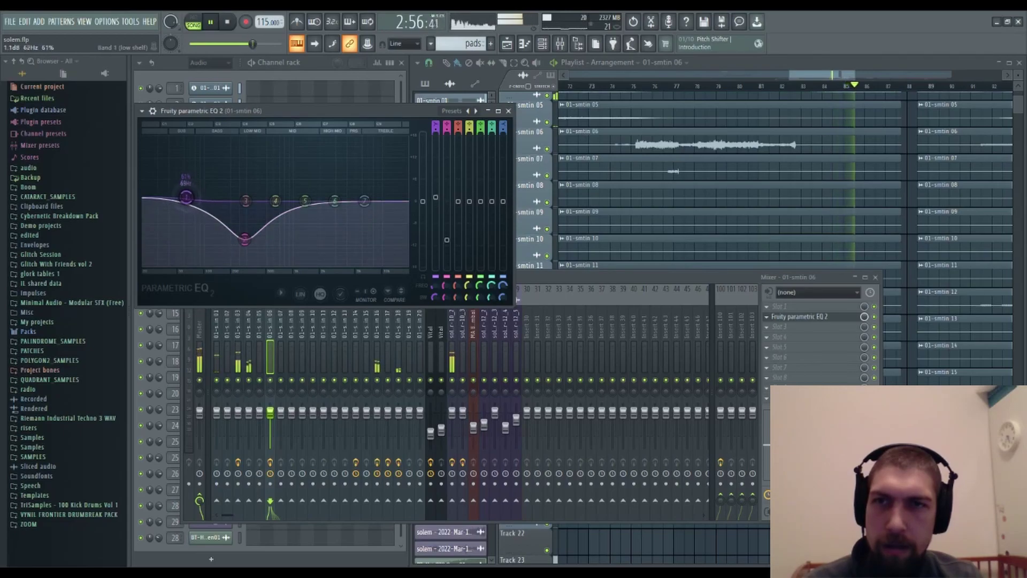
drag(149, 215, 144, 264)
drag(245, 201, 190, 185)
mouse_move(364, 201)
mouse_down()
mouse_move(360, 175)
mouse_move(363, 182)
mouse_up()
click(509, 111)
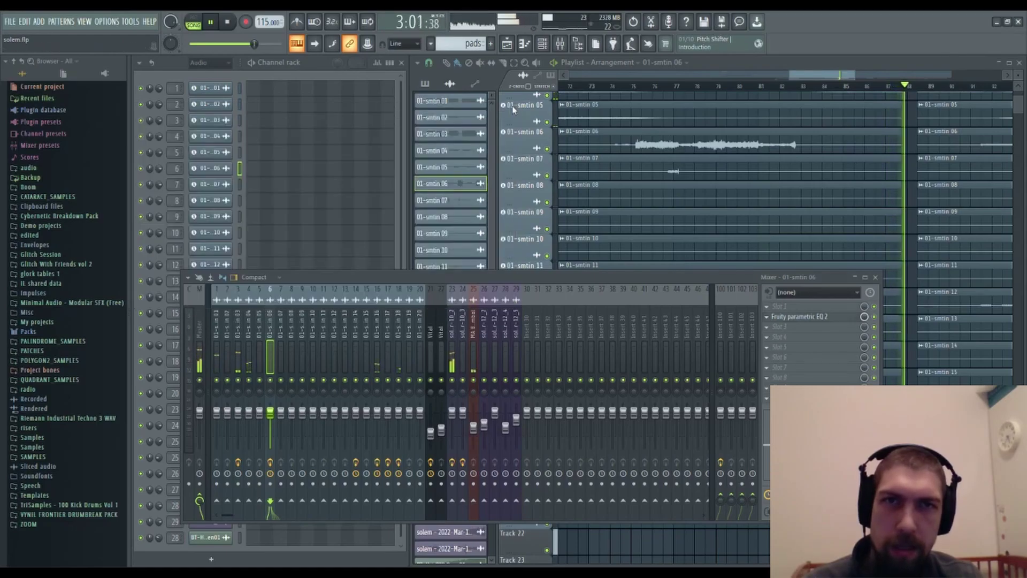
click(876, 277)
- Listen to the arrangement from about bar 88 onward, following the added clips on Tracks 22 to 26
scroll(739, 443, down, 6)
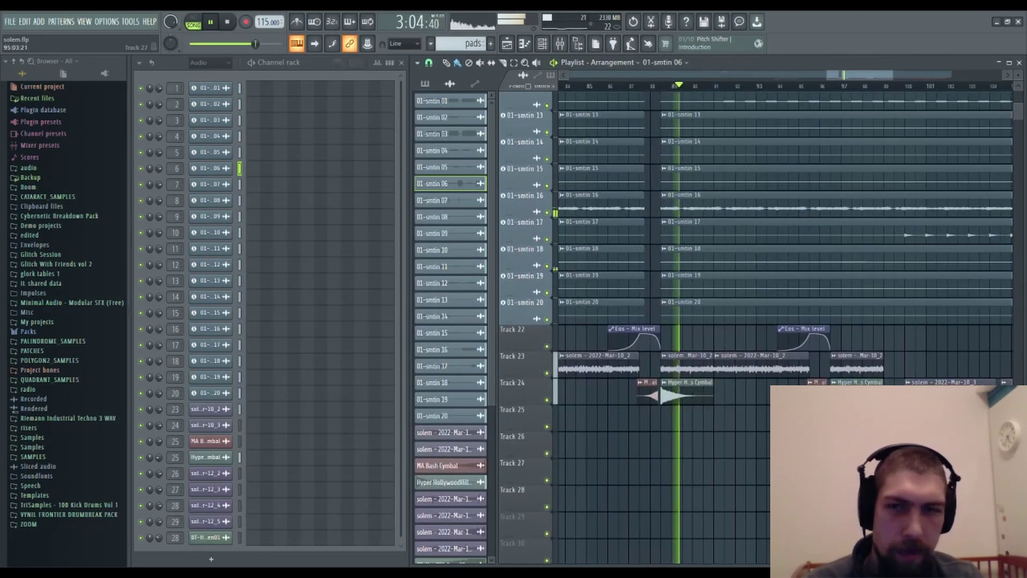
drag(741, 421, 702, 427)
click(667, 86)
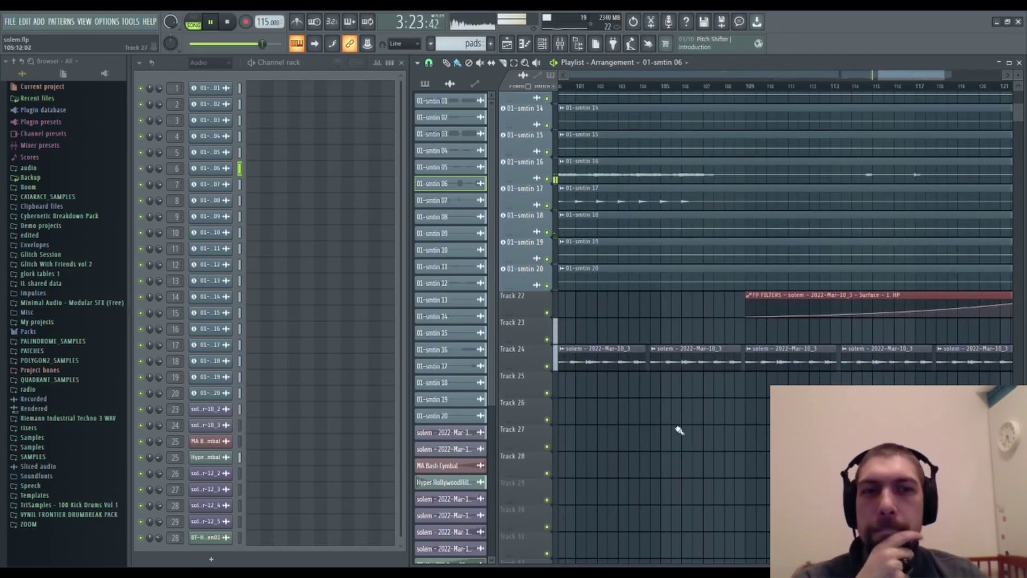
drag(814, 506, 714, 503)
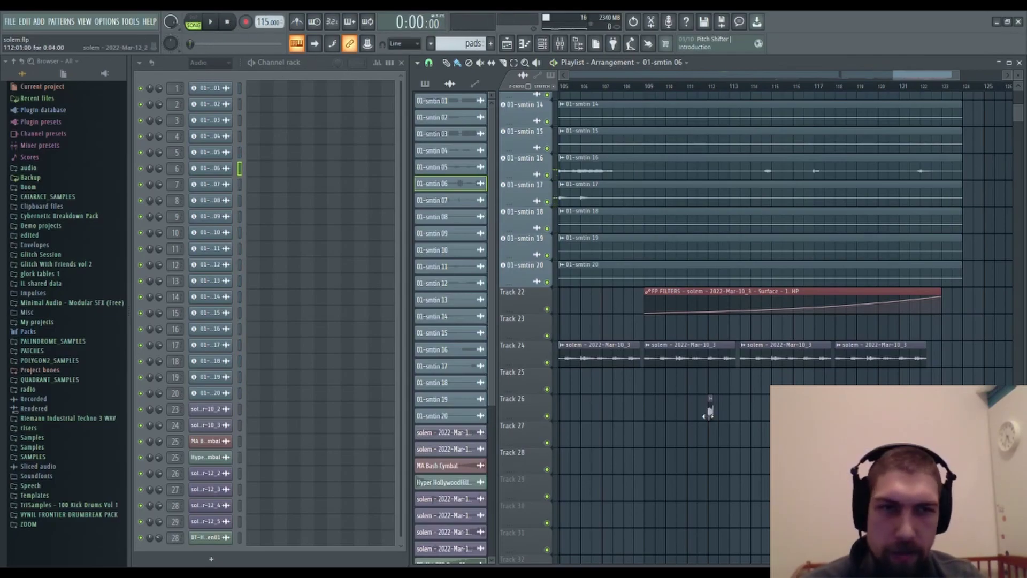
- Audition the solem - 2022-Mar-12_2 and 12_3 clips on Track 26 in solo, and move the 12_3 clip to bar 77
alt+right_click(709, 416)
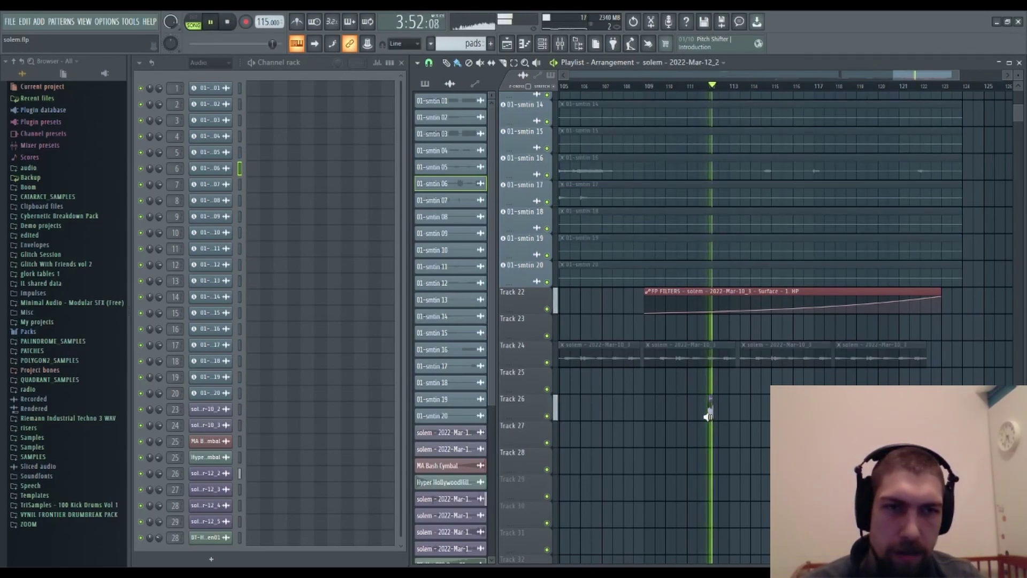
alt+right_click(770, 416)
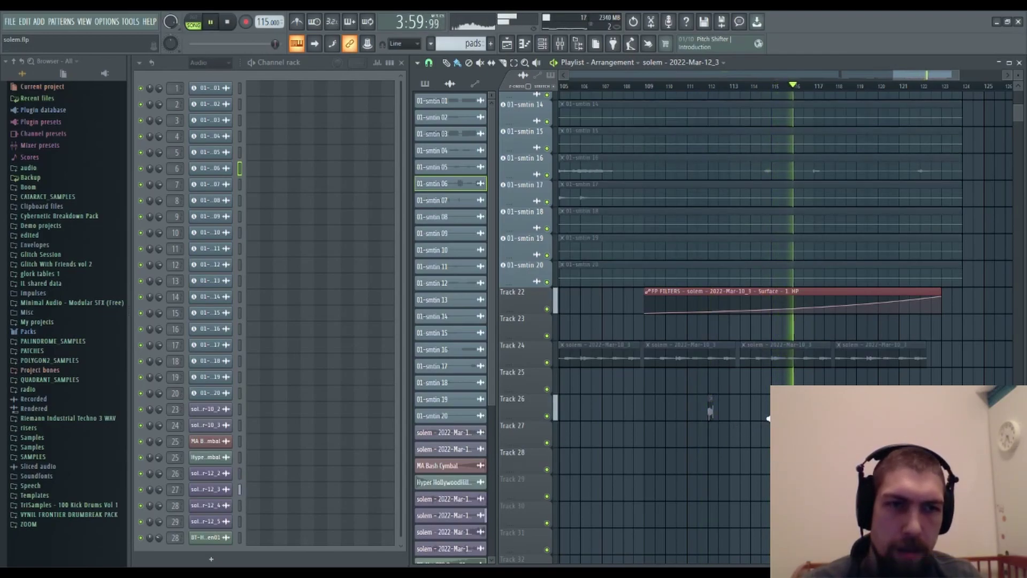
drag(762, 434, 819, 390)
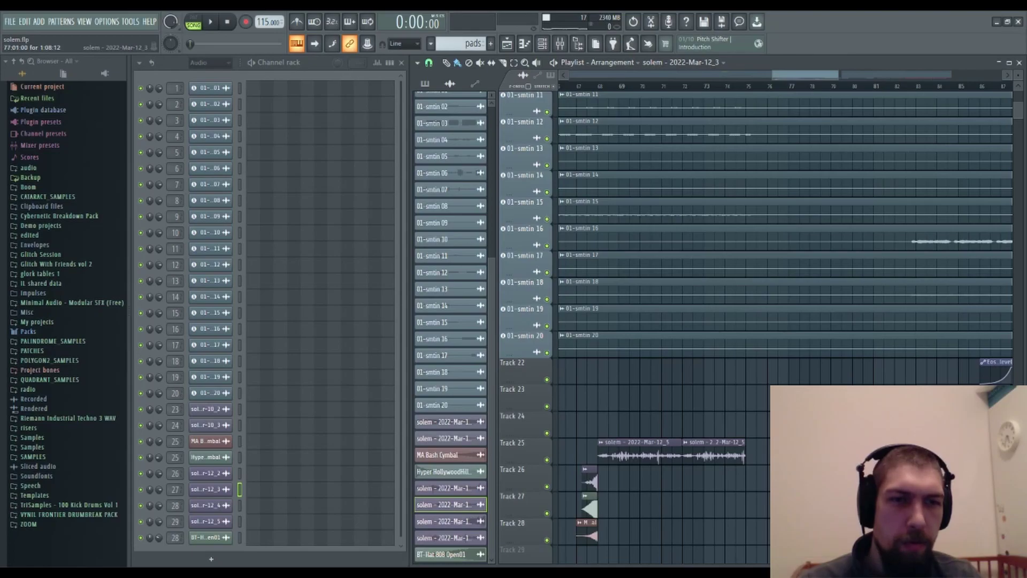
- Play from about bar 73 through the Track 26 clip at bar 77, and take the solem - 2022-Mar-12_2 clip out of bar 112
click(710, 91)
scroll(910, 294, up, 3)
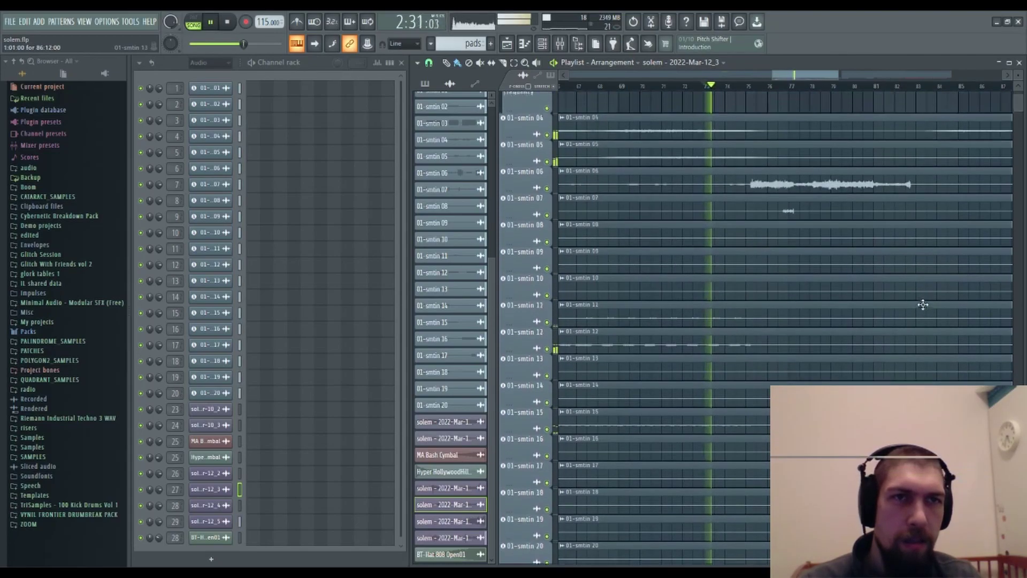
scroll(869, 287, down, 5)
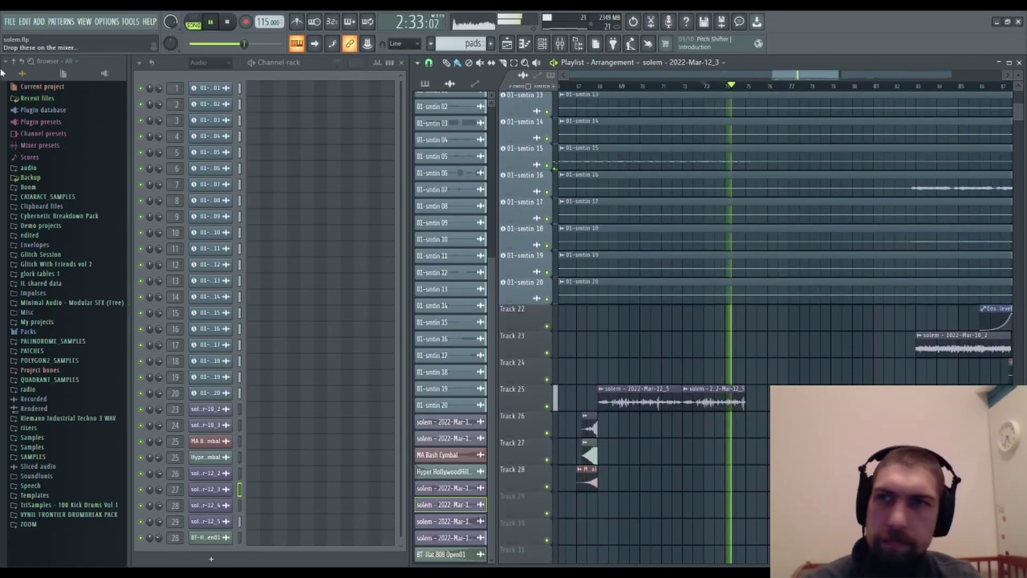
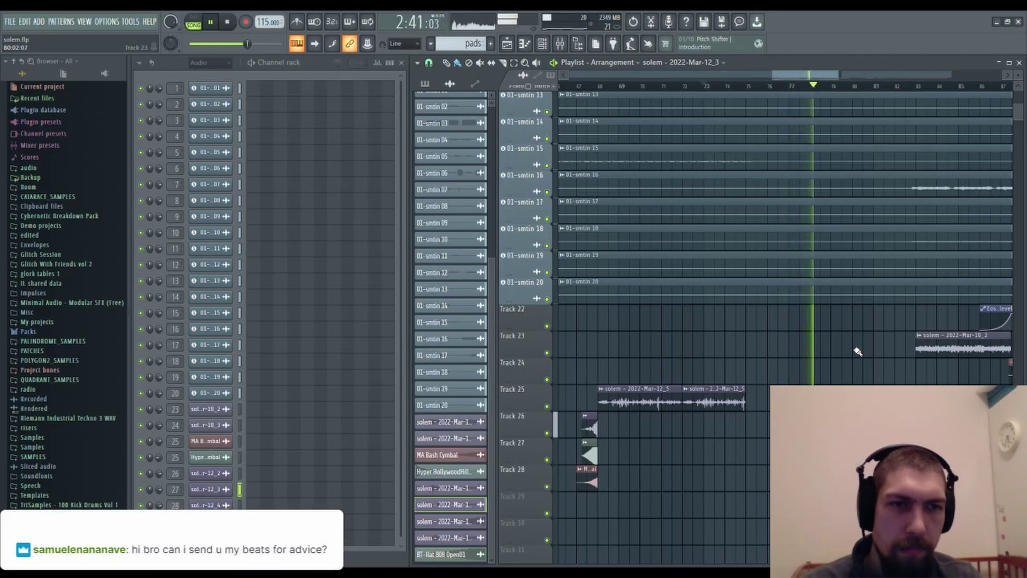
drag(858, 352, 641, 426)
drag(690, 511, 690, 417)
drag(843, 465, 699, 408)
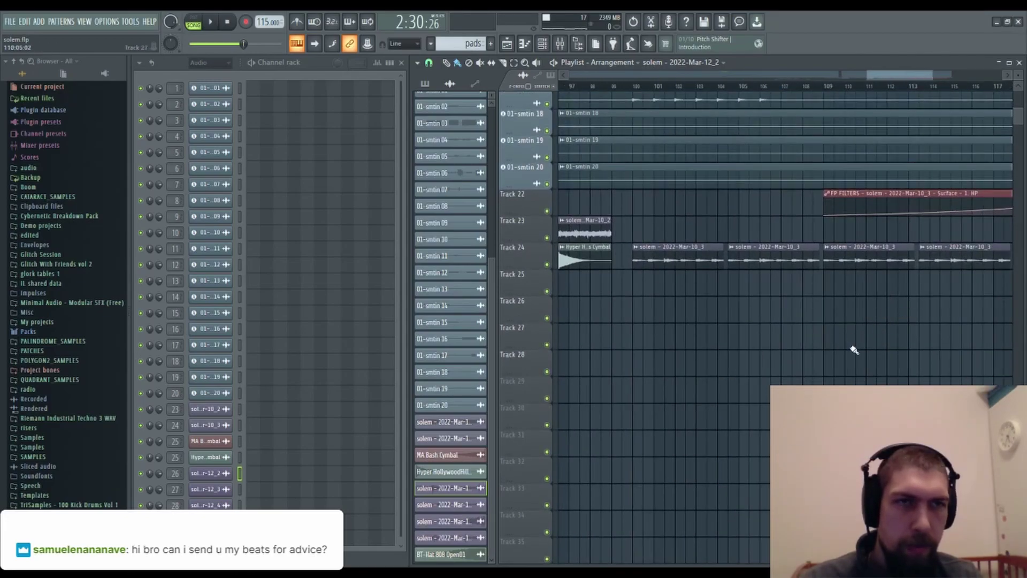
- Paint a row of solem - 2022-Mar-12_2 clips on Track 31 across about bars 3 to 16
scroll(861, 94, down, 5)
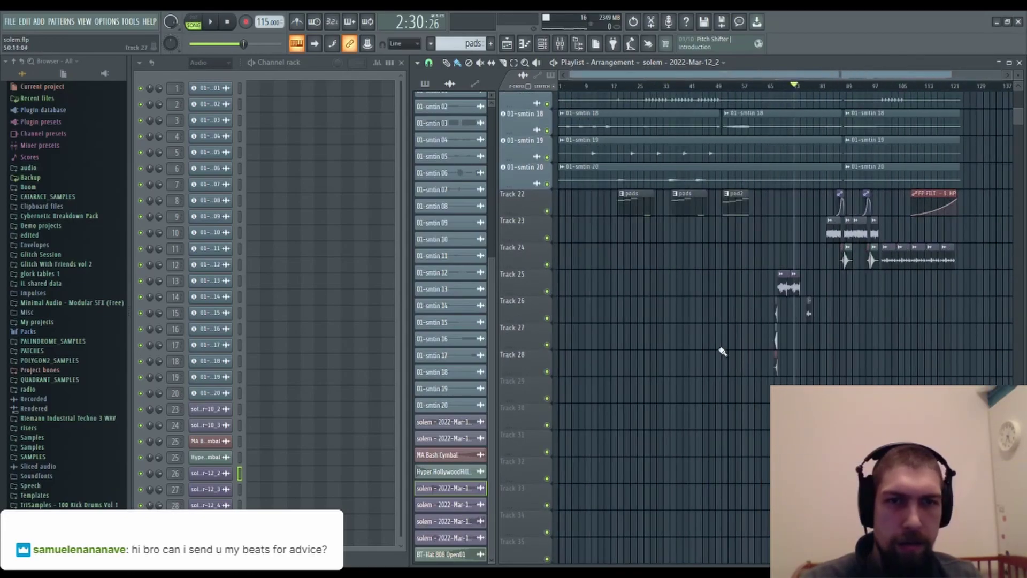
drag(565, 446, 612, 455)
drag(756, 374, 759, 367)
drag(847, 439, 756, 477)
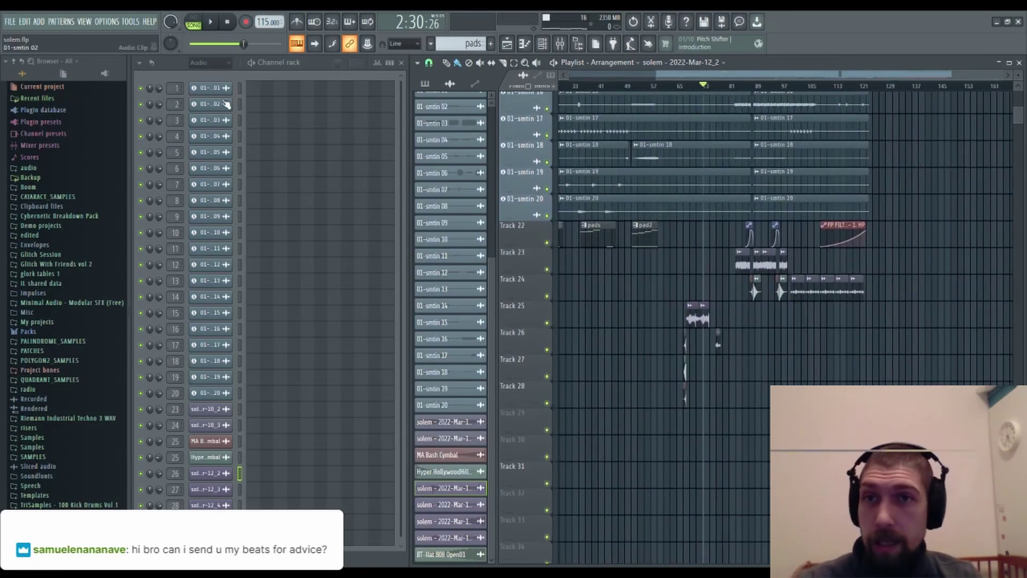
- Filter the channel rack to the Unsorted group
click(218, 63)
click(211, 111)
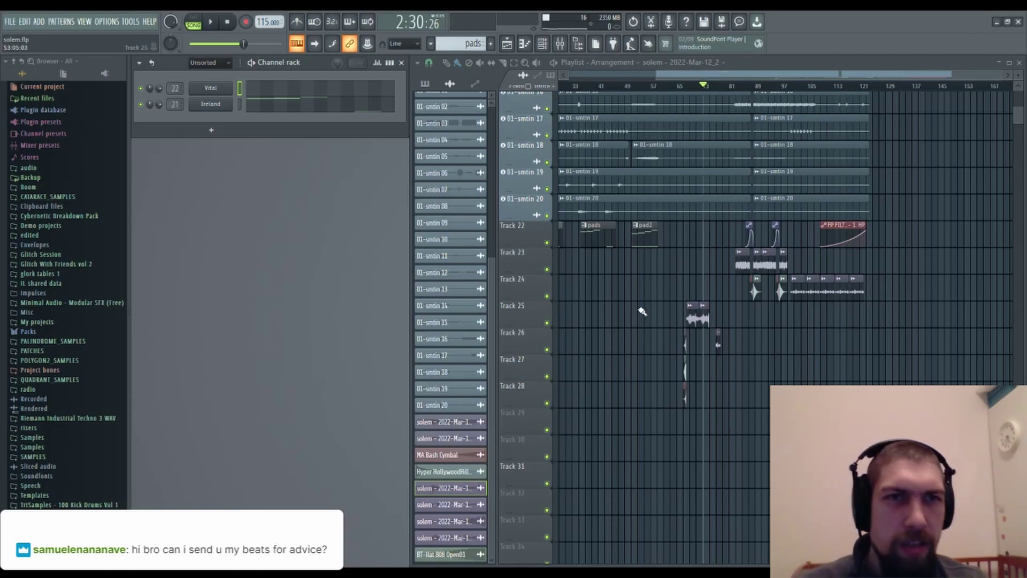
scroll(712, 97, left, 3)
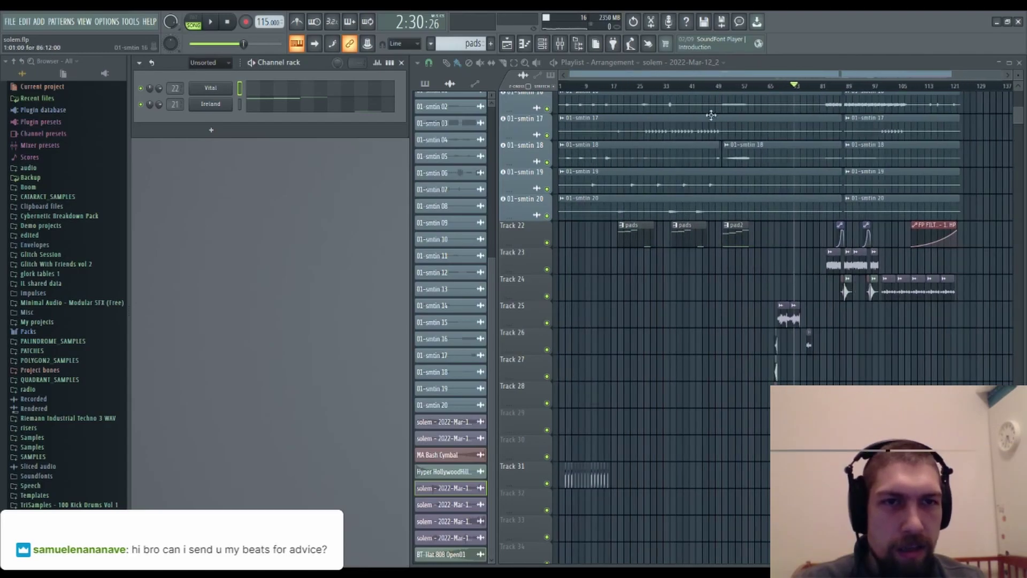
- Play the arrangement from the start to about bar 7 to hear the solem - 2022-Mar-12_2 row on Track 31
scroll(683, 317, up, 3)
scroll(683, 318, down, 2)
scroll(821, 371, right, 6)
scroll(821, 372, down, 1)
scroll(809, 386, left, 6)
scroll(809, 386, up, 3)
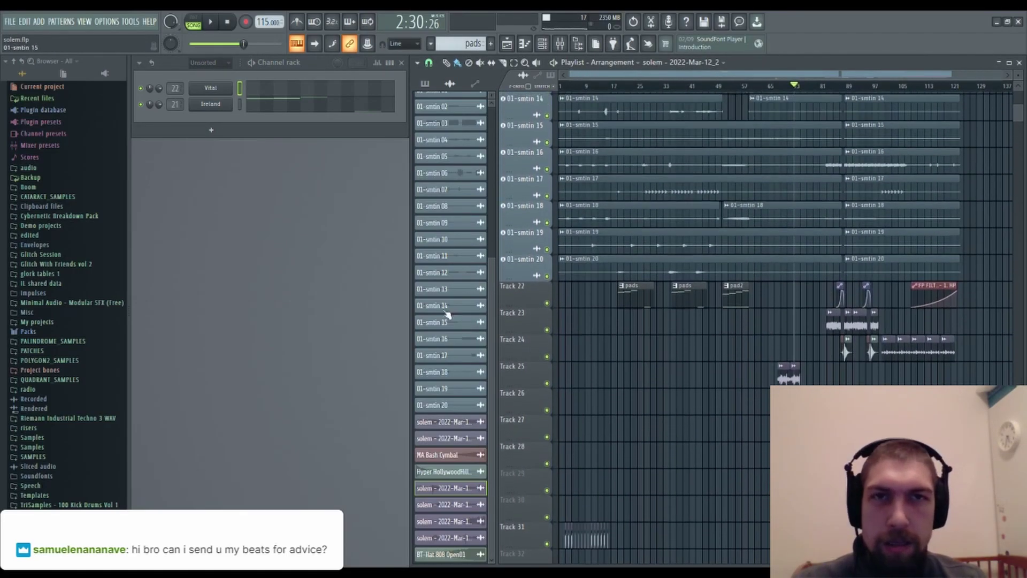
click(230, 23)
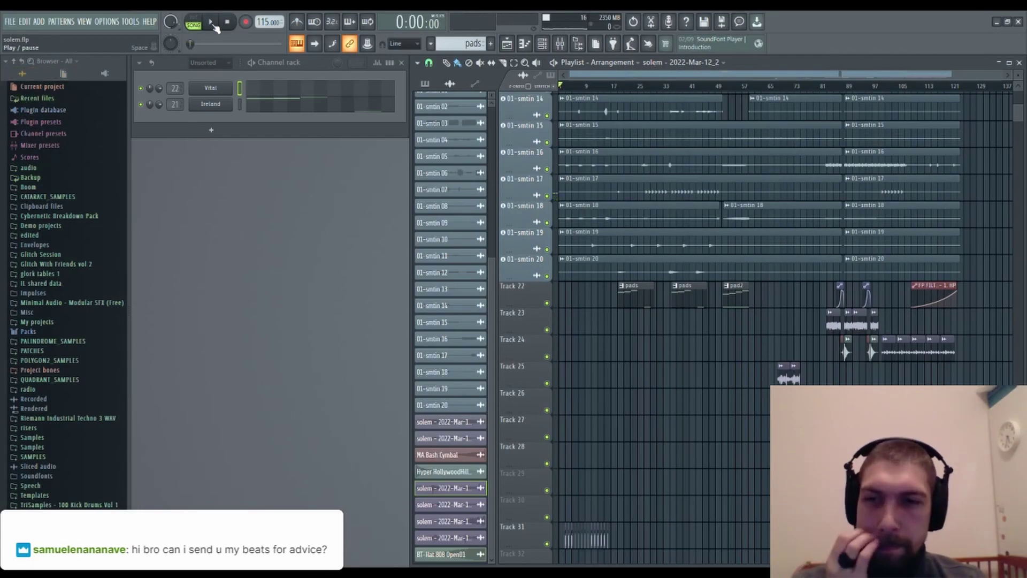
click(213, 27)
scroll(608, 340, down, 4)
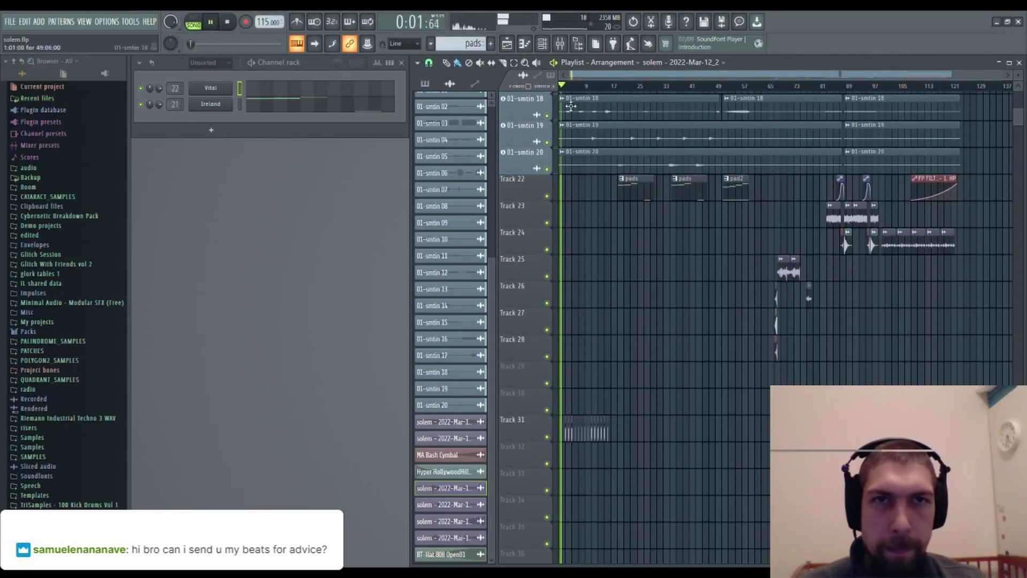
scroll(649, 319, up, 4)
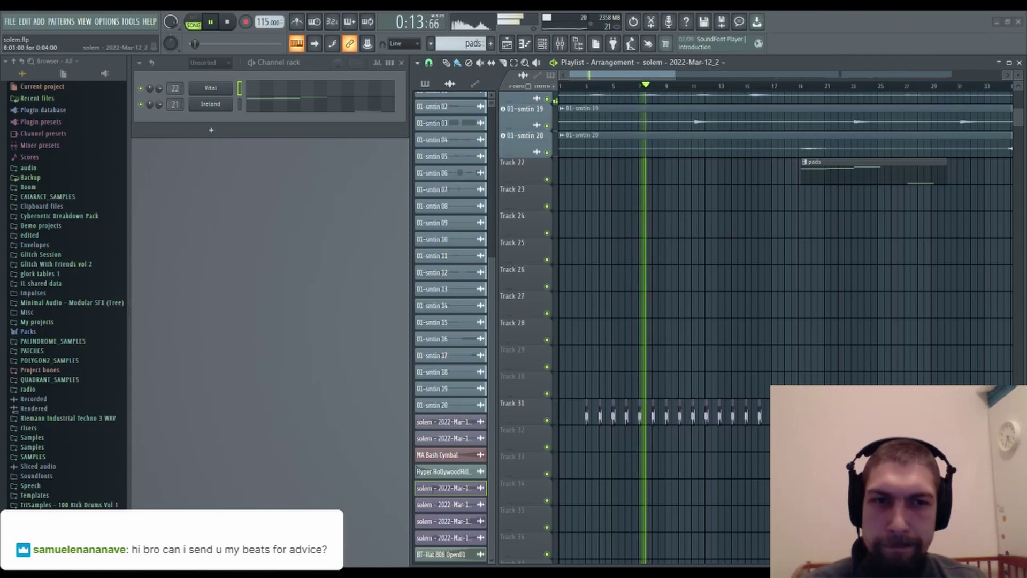
key(space)
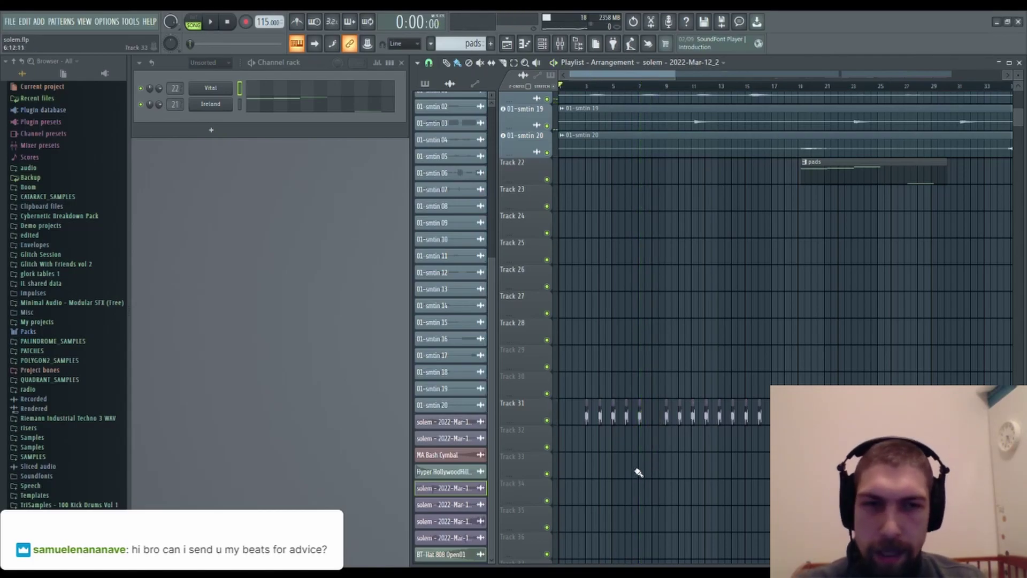
- Lower the channel volume of the solem - 2022-Mar-12_2 audio clip and close its channel settings
scroll(580, 323, up, 3)
scroll(573, 321, down, 4)
double_click(627, 365)
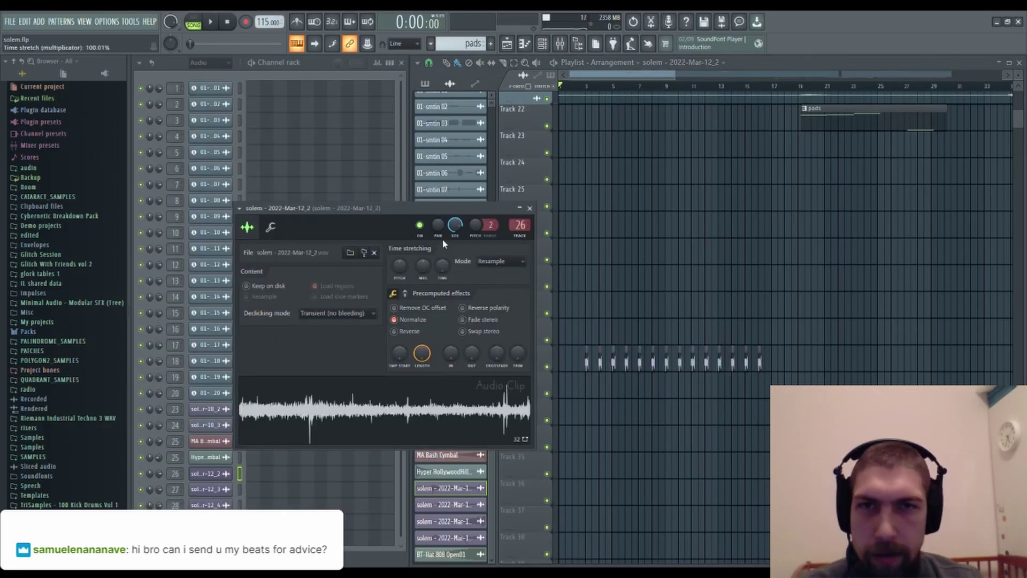
drag(456, 229, 455, 235)
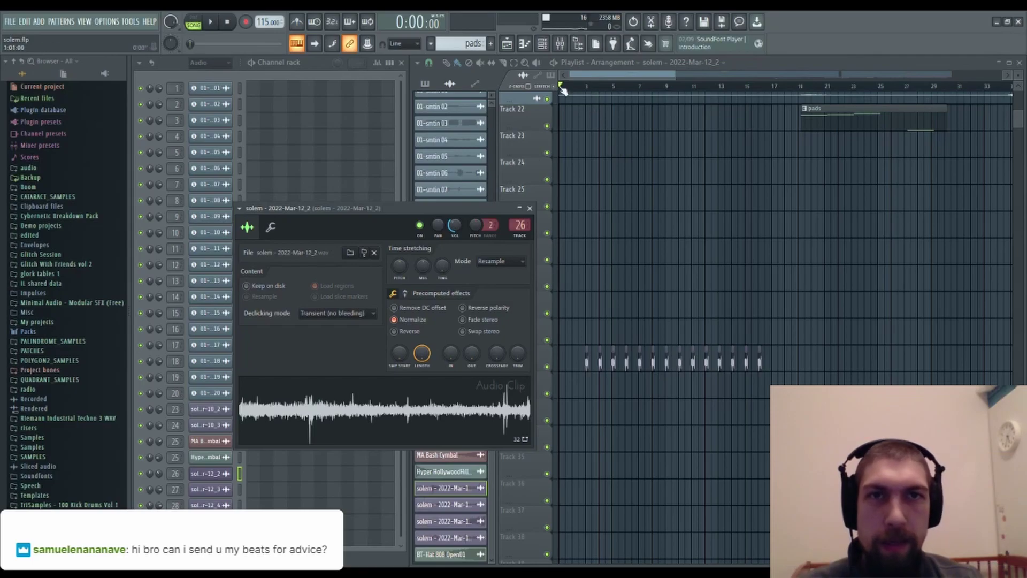
click(530, 208)
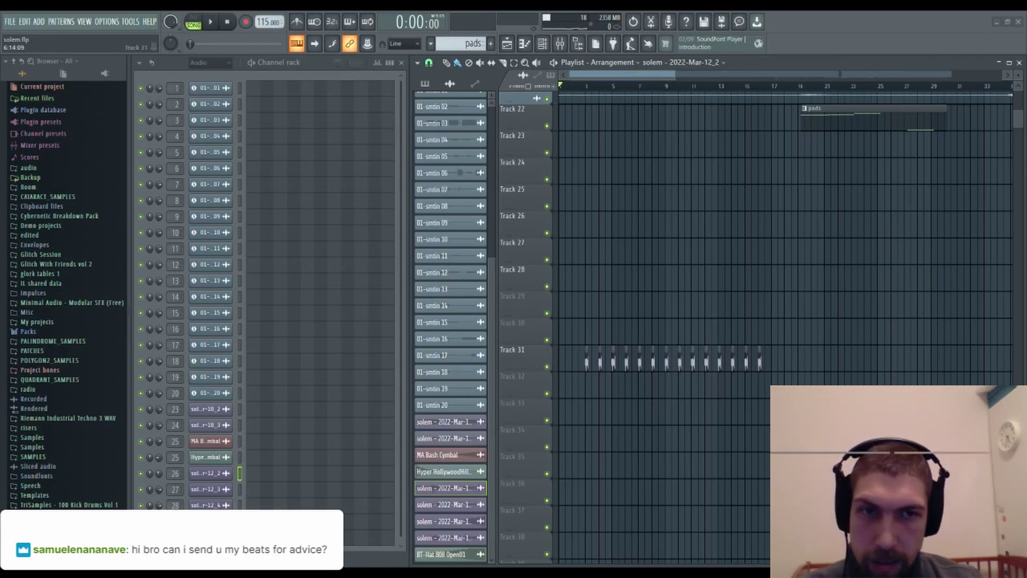
- Delete the Track 31 clip at bar 7 and clone the solem - 2022-Mar-12_2 channel, opening the clone's settings
double_click(641, 361)
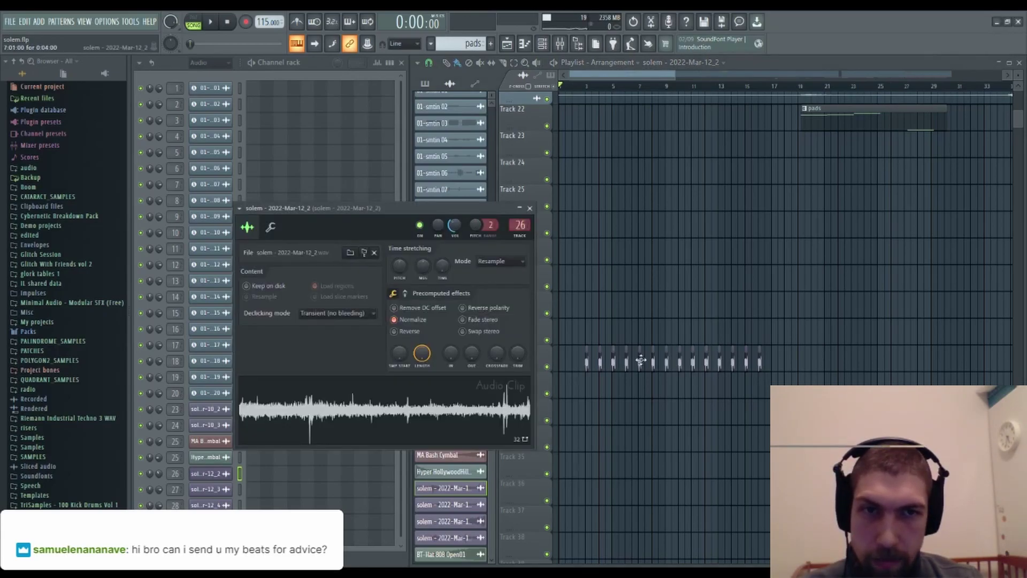
right_click(641, 361)
click(373, 210)
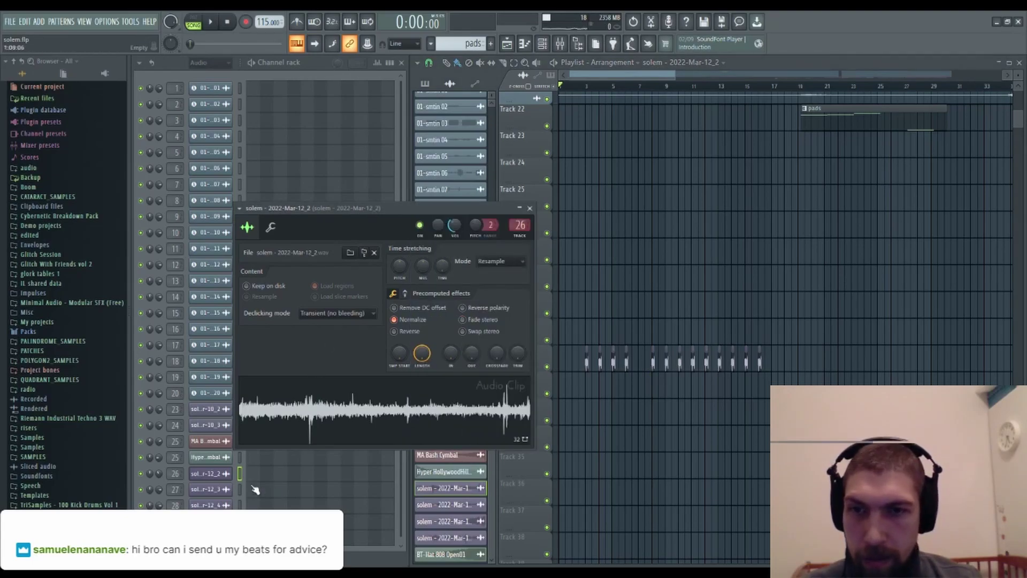
click(210, 483)
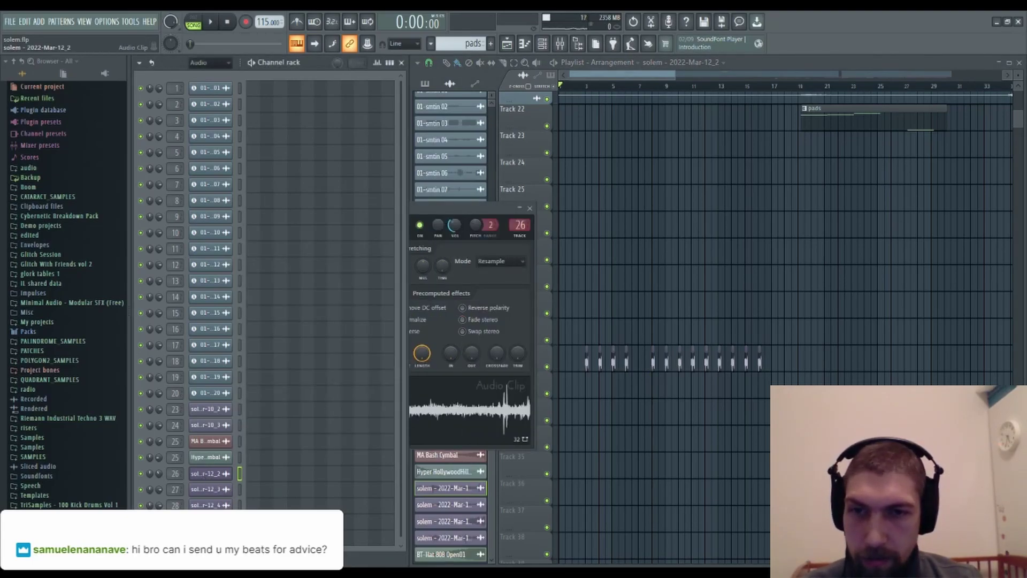
key(alt+c)
click(223, 490)
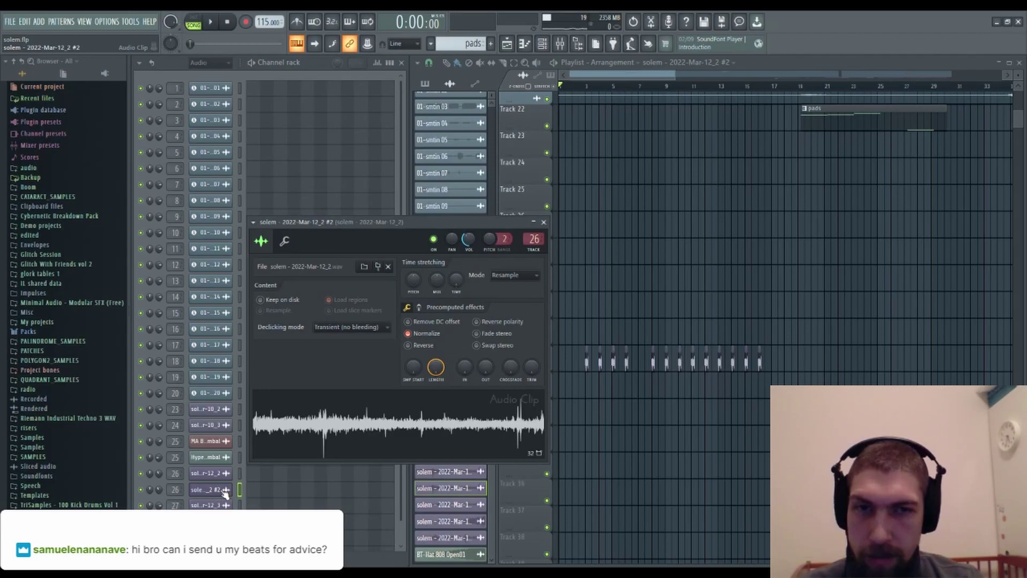
- Raise the cloned channel's ring modulation mix and route the channel to free mixer track 30
click(419, 307)
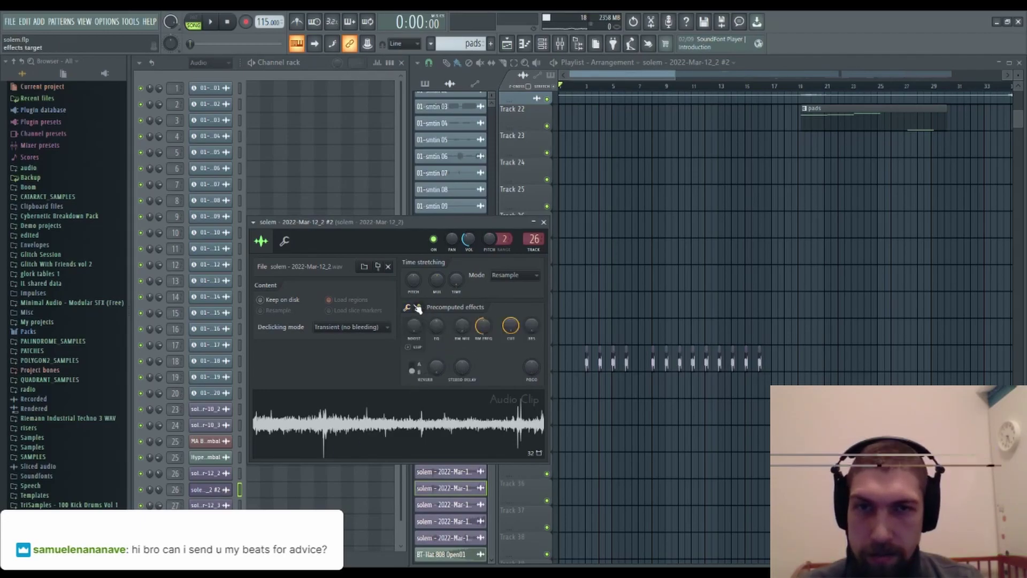
drag(458, 331, 483, 316)
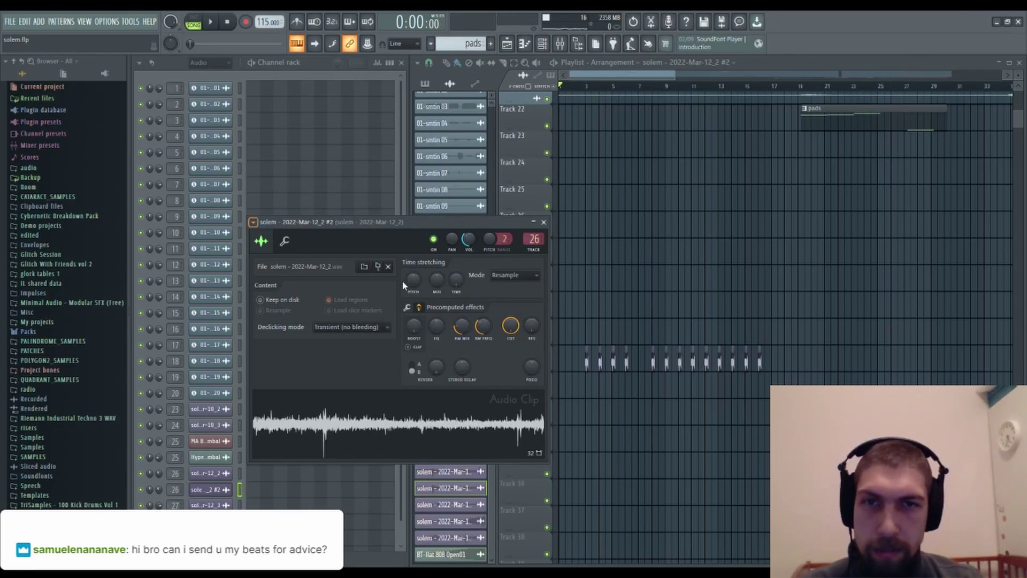
key(ctrl+l)
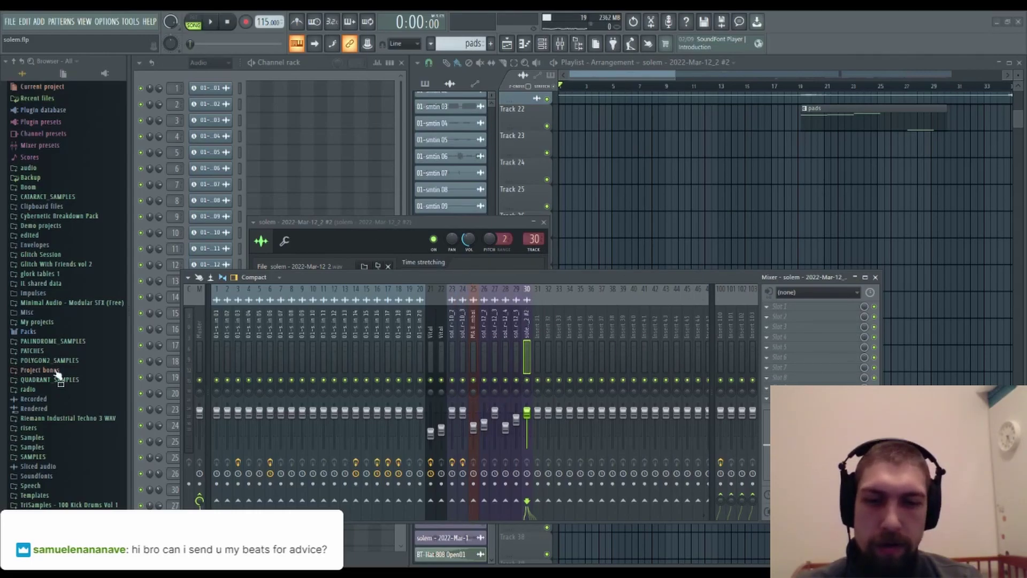
- Load Rift in the first effect slot of mixer track 30, show its advanced view and shrink its window
click(790, 305)
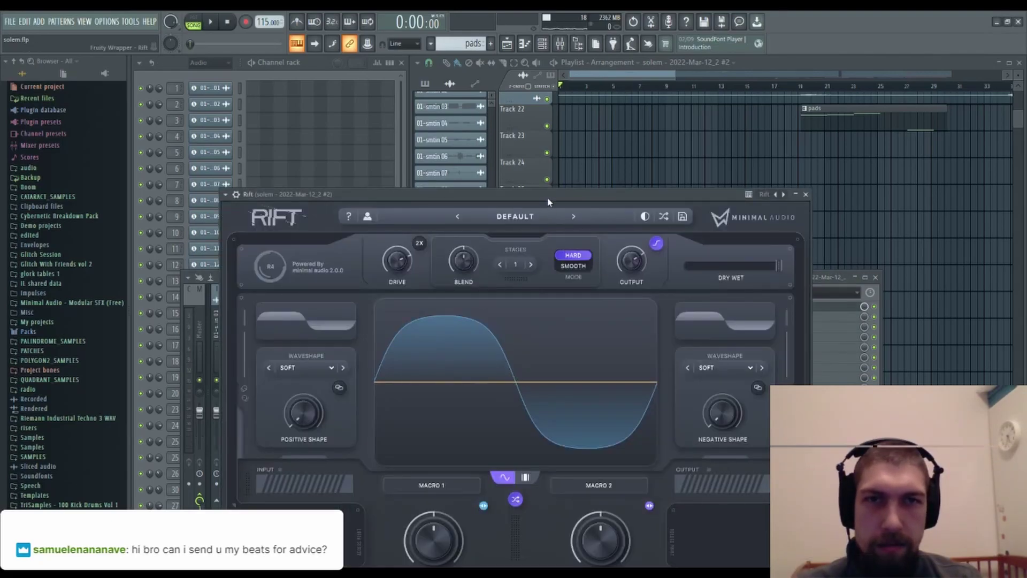
drag(549, 201, 540, 113)
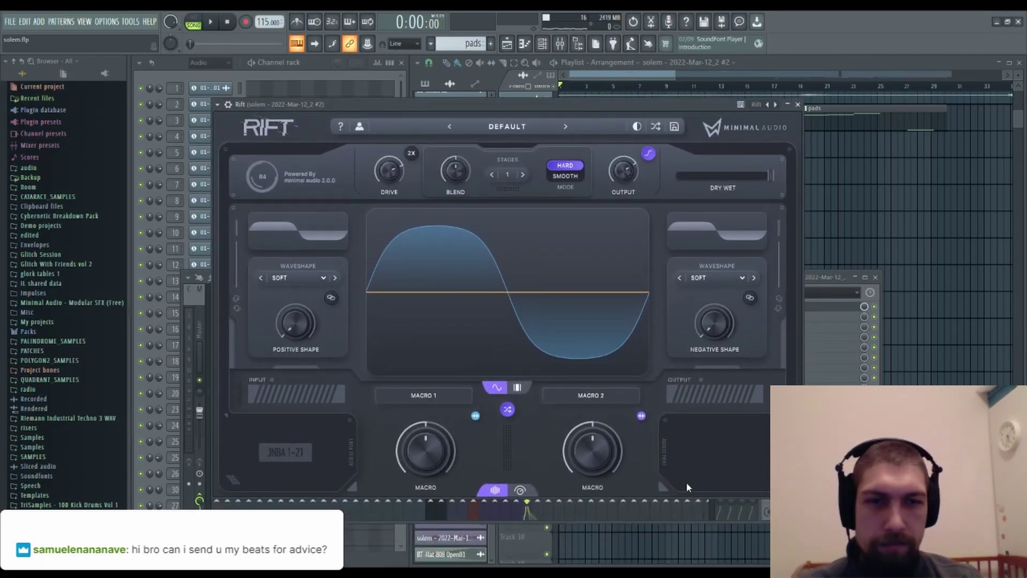
click(520, 490)
click(519, 214)
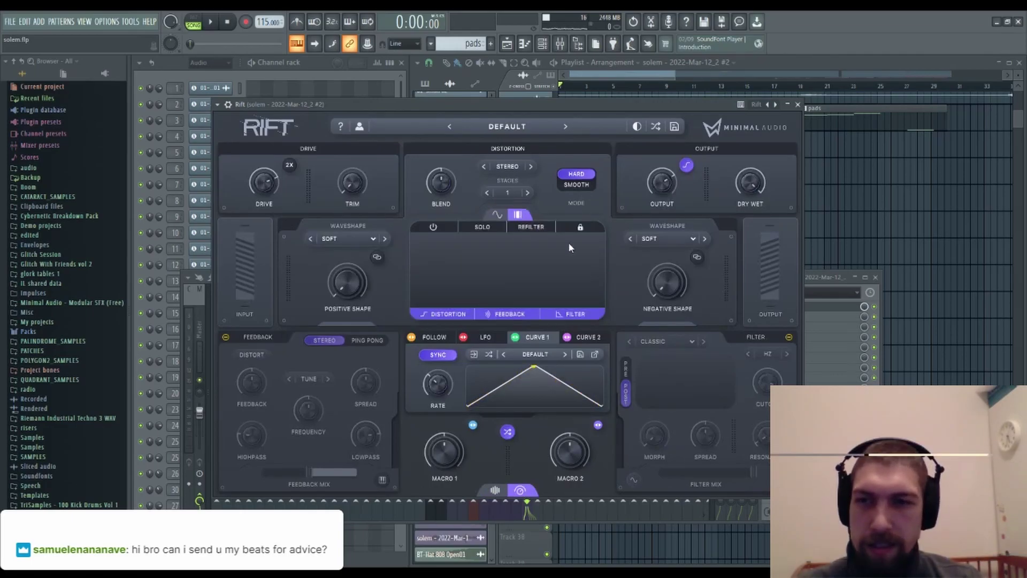
drag(567, 105, 589, 100)
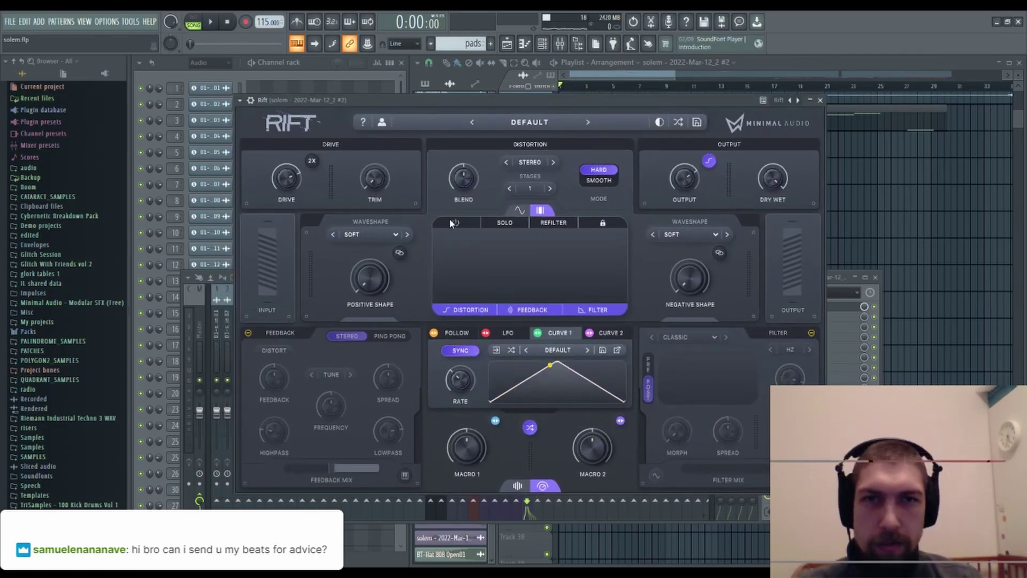
drag(818, 485, 750, 448)
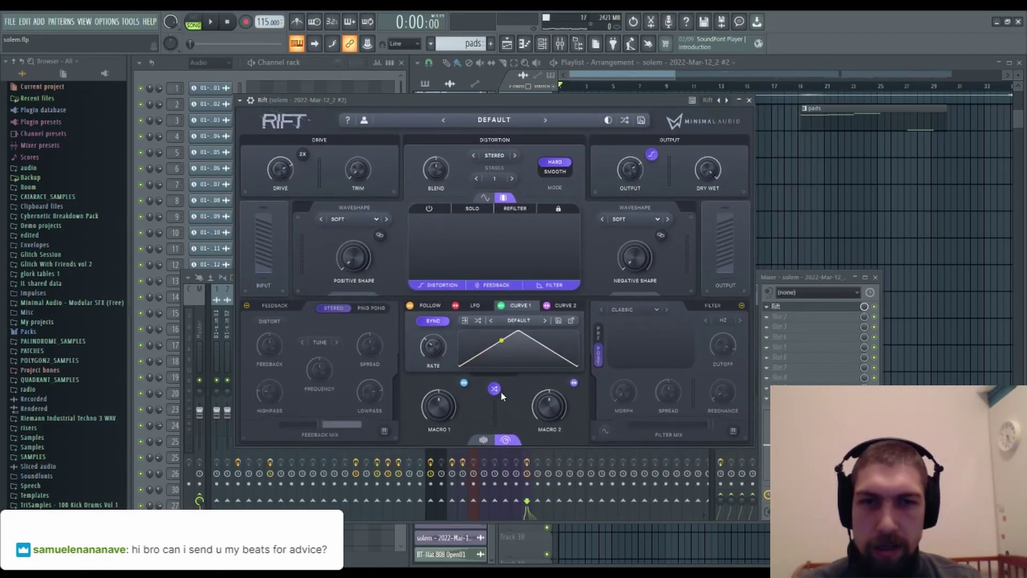
- Randomize Rift's settings twice, auditioning the cloned solem sample between the two, with the mixer closed
click(495, 389)
click(875, 277)
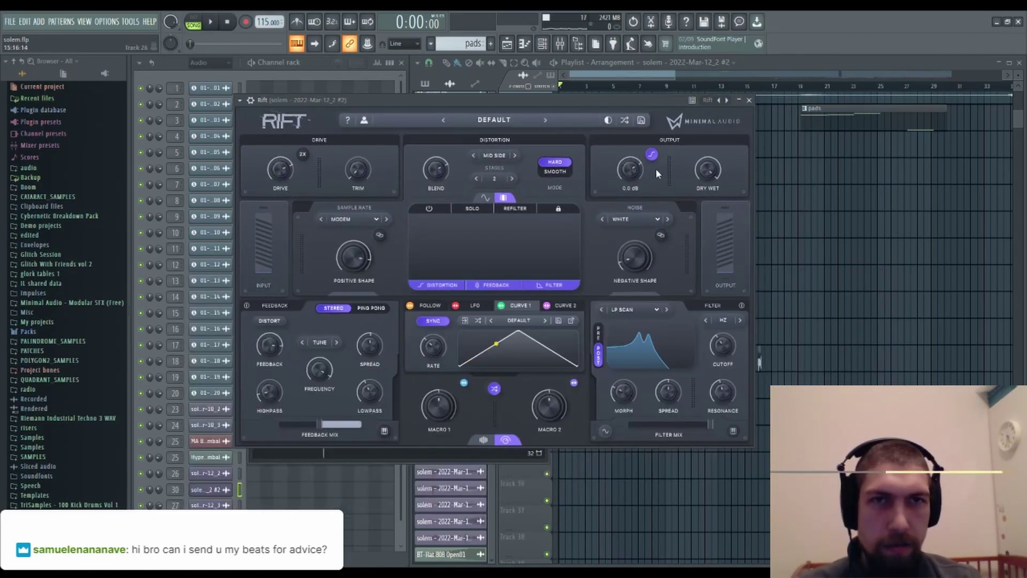
drag(589, 102, 807, 121)
click(352, 427)
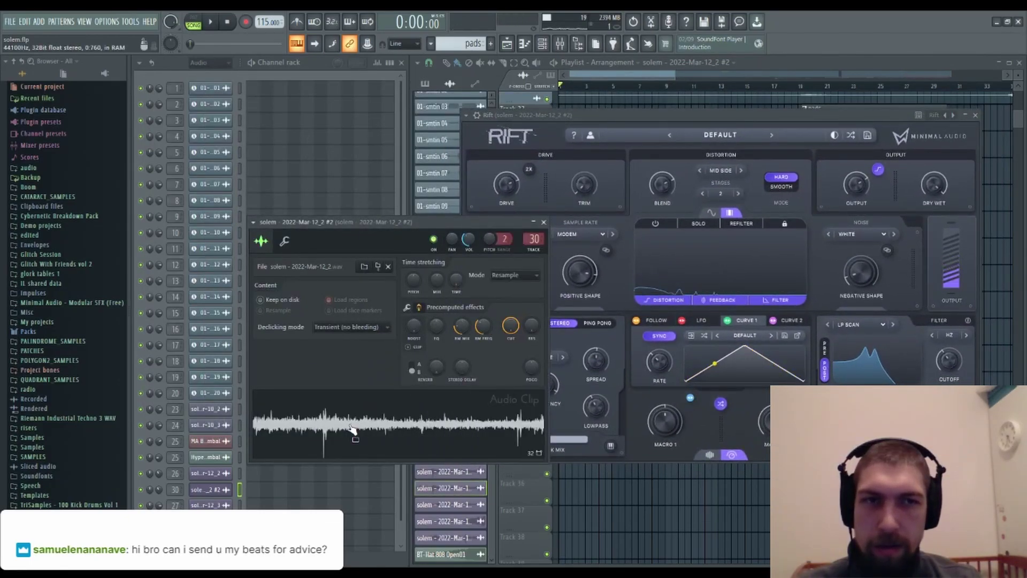
click(721, 404)
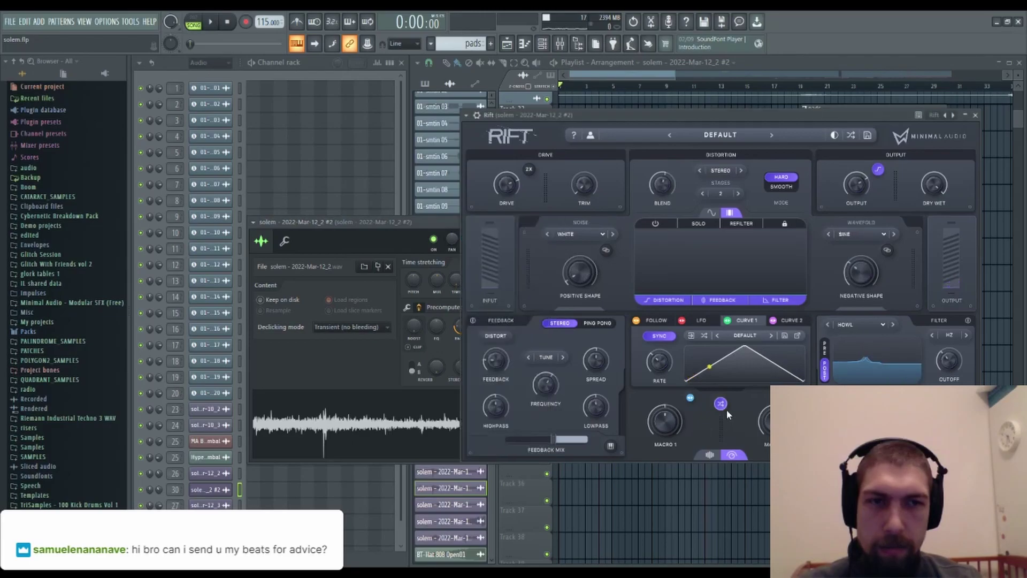
- Audition the cloned solem sample and turn on Reverse in its precomputed effects
click(405, 419)
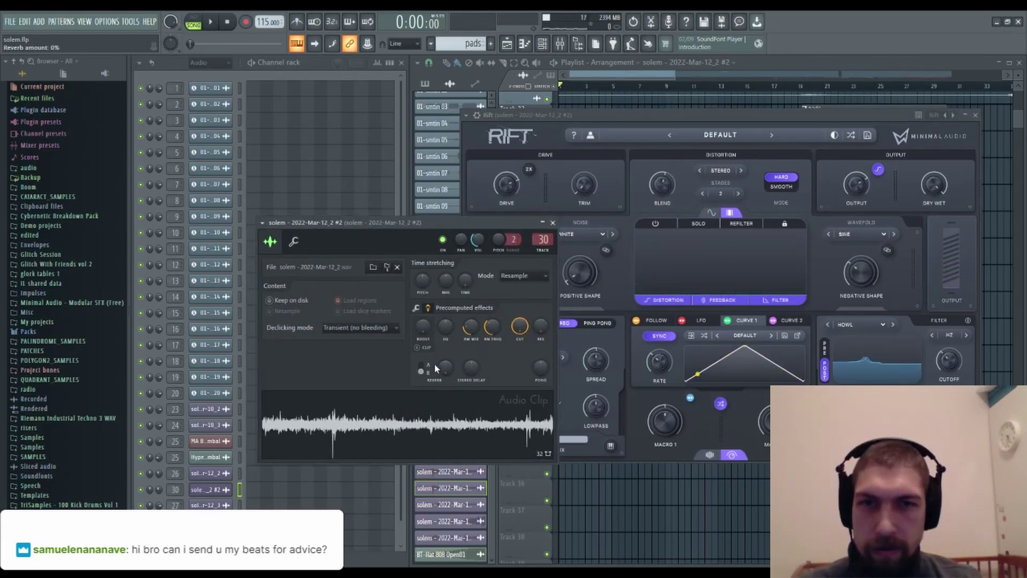
click(416, 308)
click(418, 346)
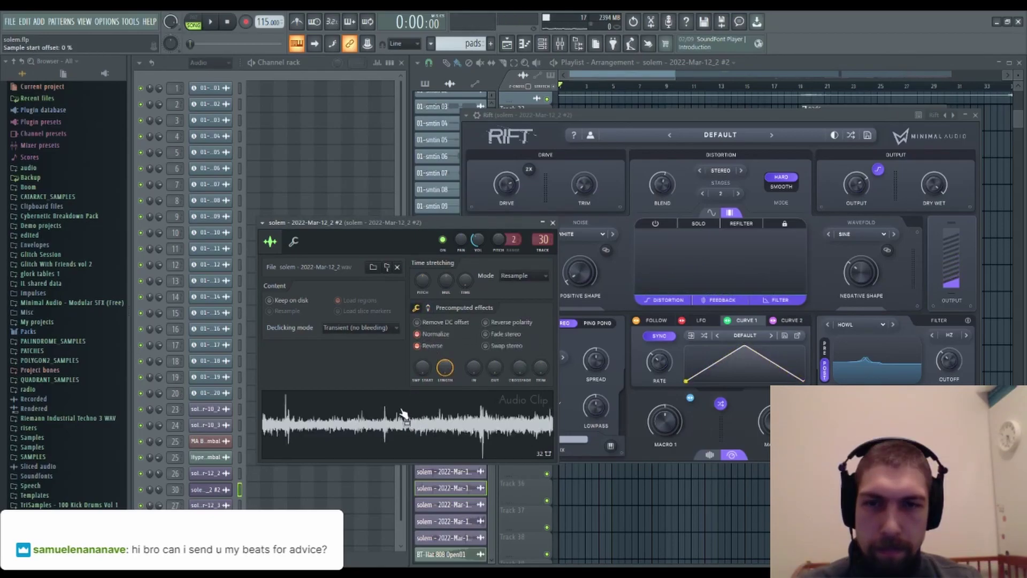
- Try maximum ring modulation mix on the clone with the frequency at 100% and at lower settings, auditioning the sample
click(429, 309)
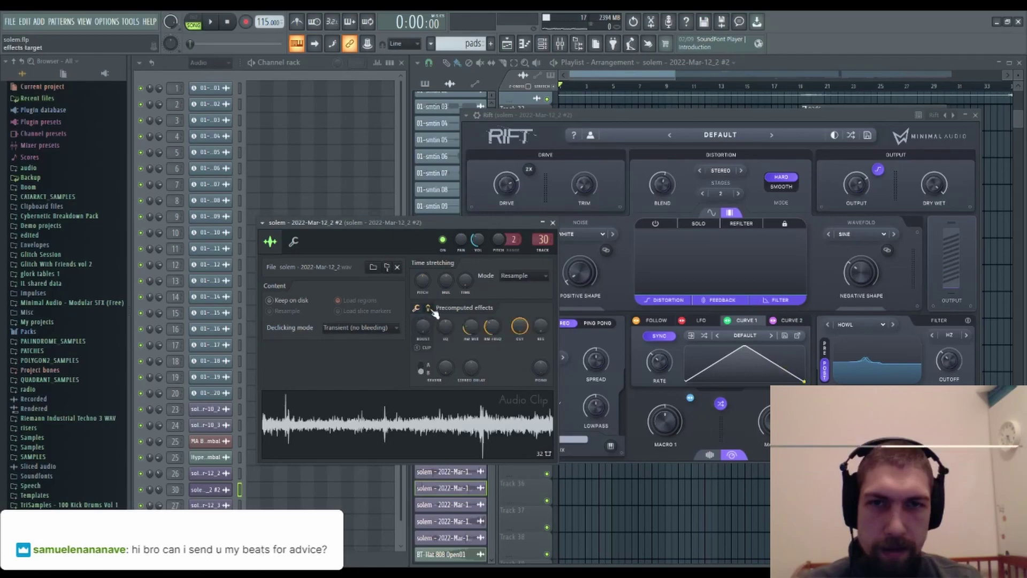
scroll(474, 335, up, 10)
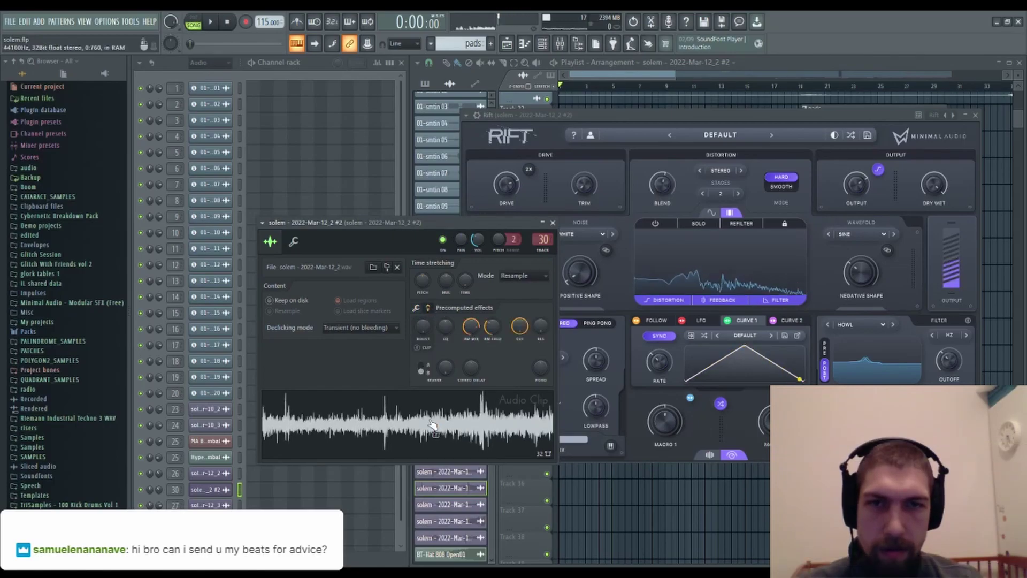
scroll(493, 334, up, 10)
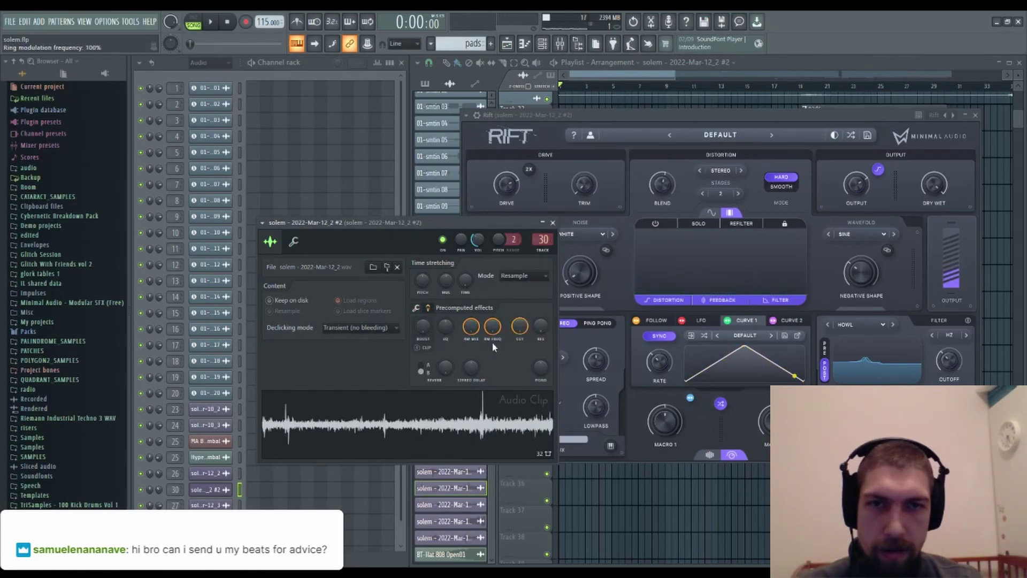
click(448, 430)
scroll(495, 334, down, 5)
click(455, 427)
scroll(494, 332, down, 5)
click(475, 426)
scroll(492, 329, down, 3)
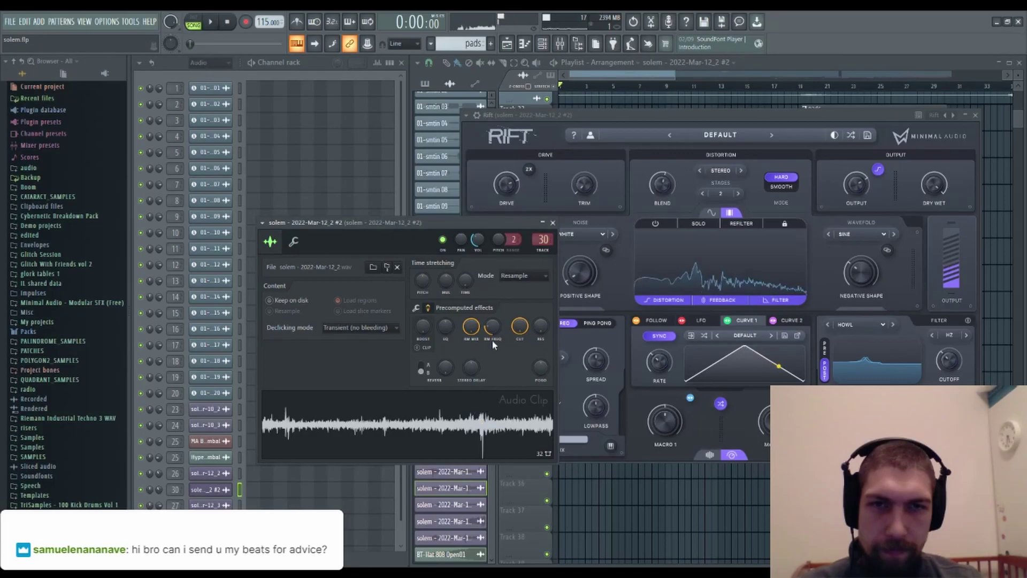
- Set the clone's ring modulation mix and frequency to 0%, audition the sample and close its channel settings
drag(493, 327, 472, 343)
click(479, 403)
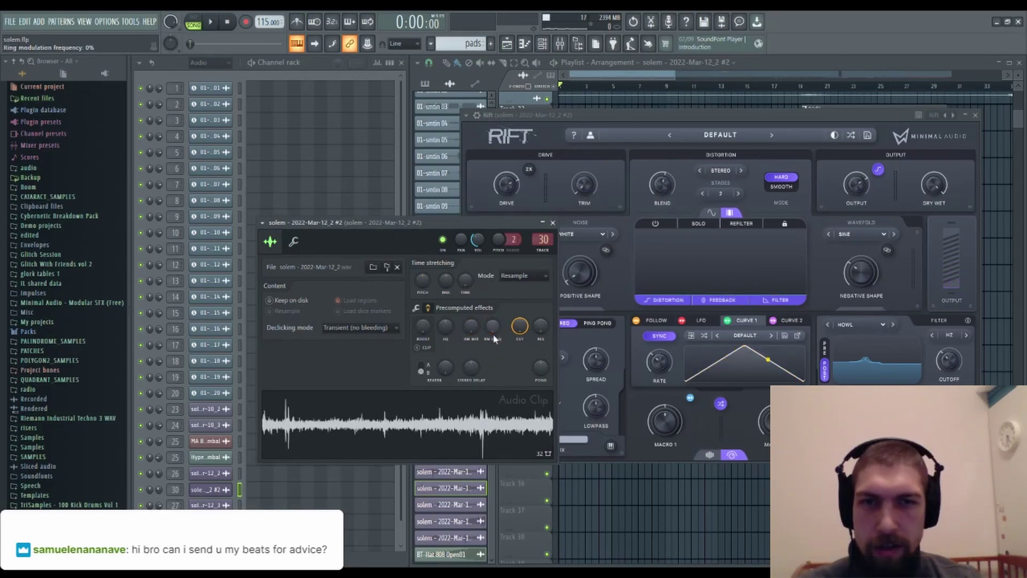
click(417, 309)
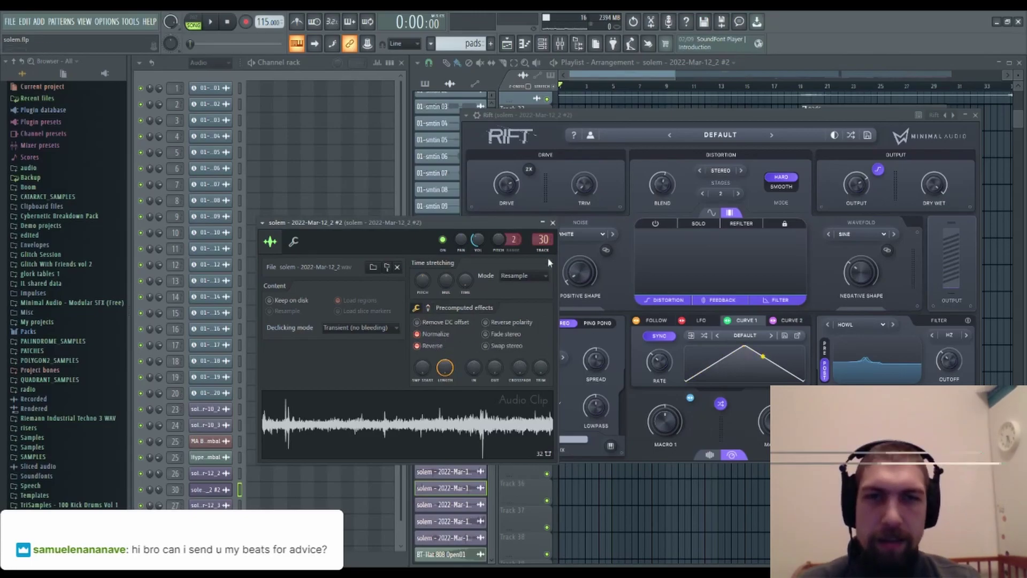
click(552, 223)
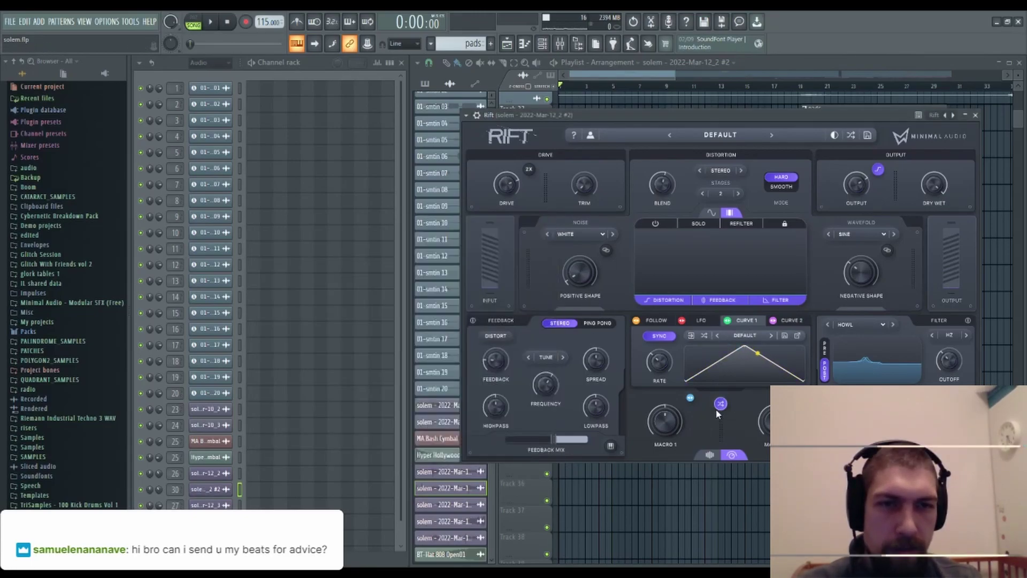
- Reopen the cloned channel's settings and randomize Rift repeatedly, auditioning the sample after each new variation
click(219, 494)
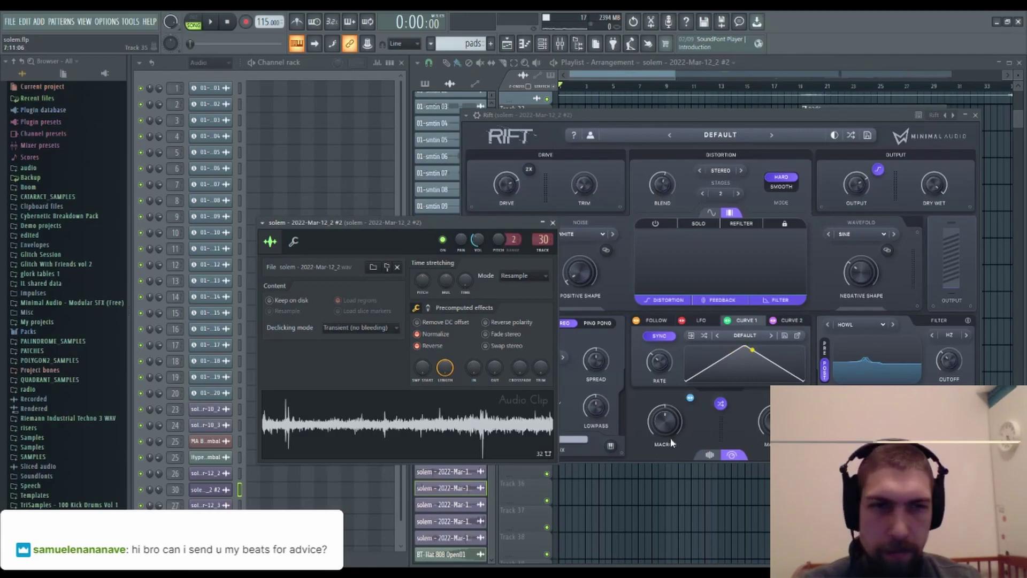
click(725, 407)
click(389, 418)
click(722, 405)
click(435, 414)
click(721, 404)
click(444, 417)
click(733, 418)
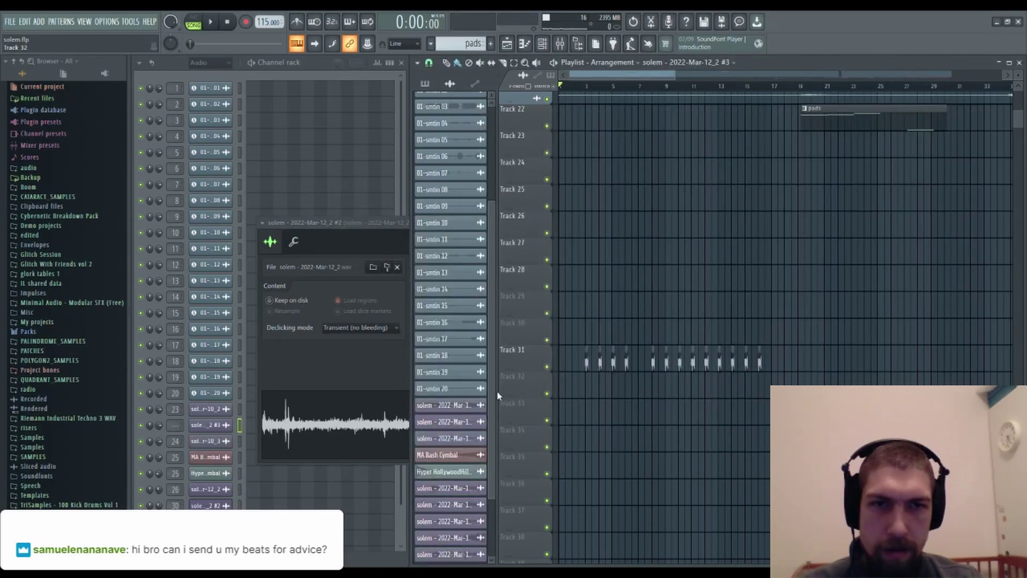
- Place cloned solem clips on Track 32 at bars 7 to 10 and remove the Track 31 clips from bars 8 to 10
click(355, 241)
click(373, 423)
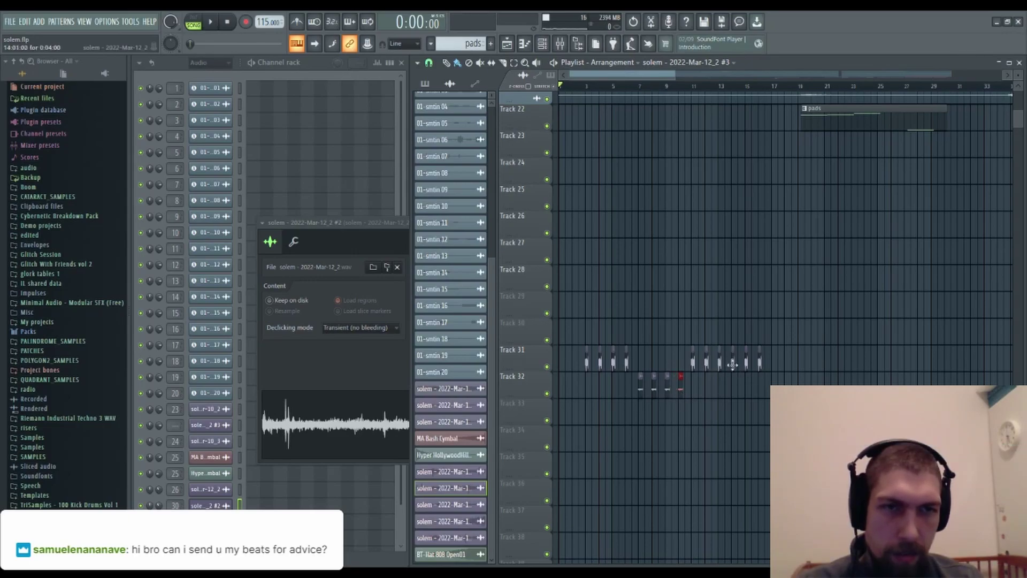
- Play the arrangement from the start, close the clone's channel settings and remove the Track 31 clips at bars 15 and 16
scroll(723, 305, up, 5)
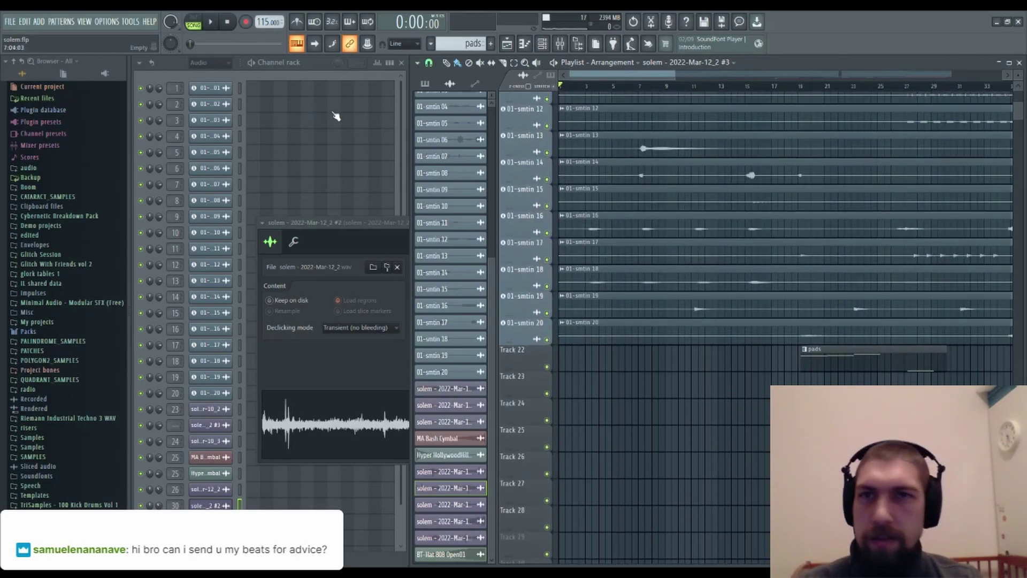
key(space)
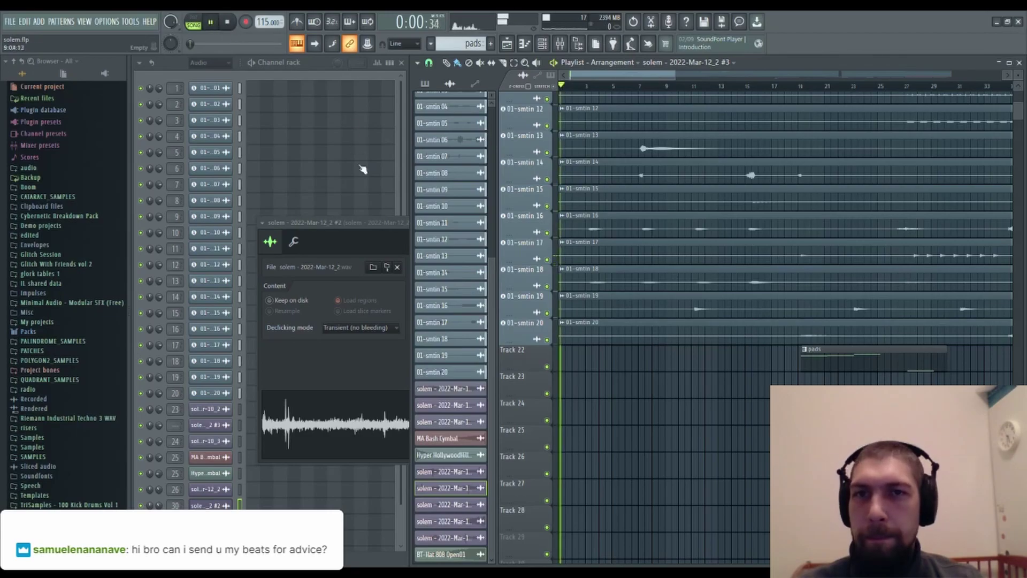
click(360, 222)
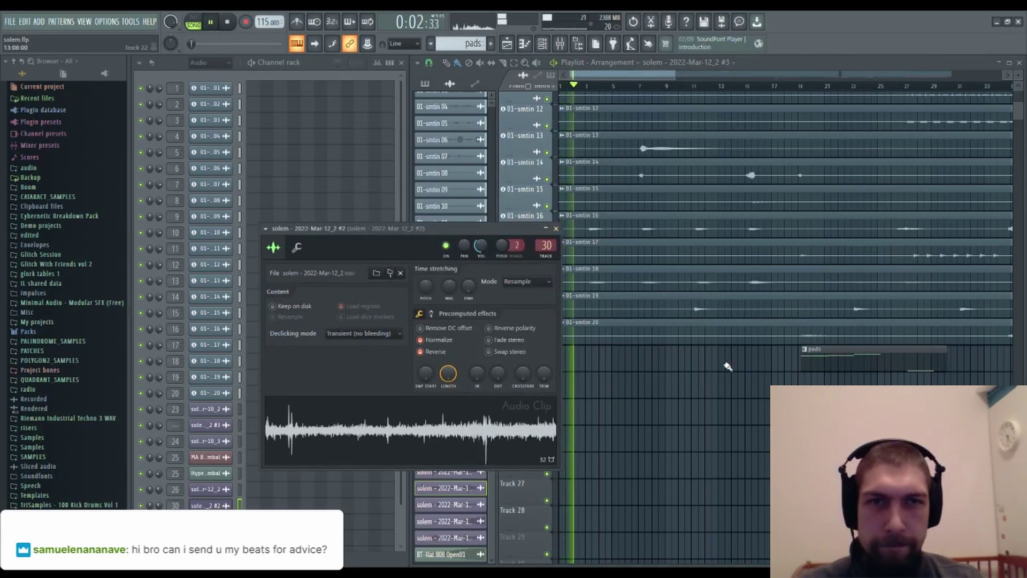
click(556, 229)
scroll(676, 360, down, 5)
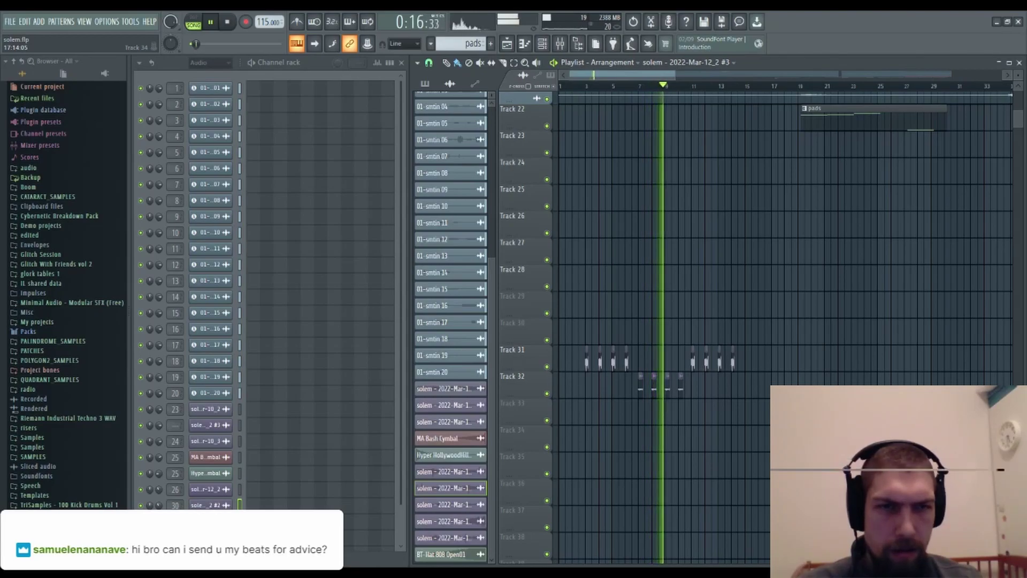
- Open the settings of the solem clone #3 used on Track 32, reverse its sample and stop playback
double_click(665, 395)
click(381, 318)
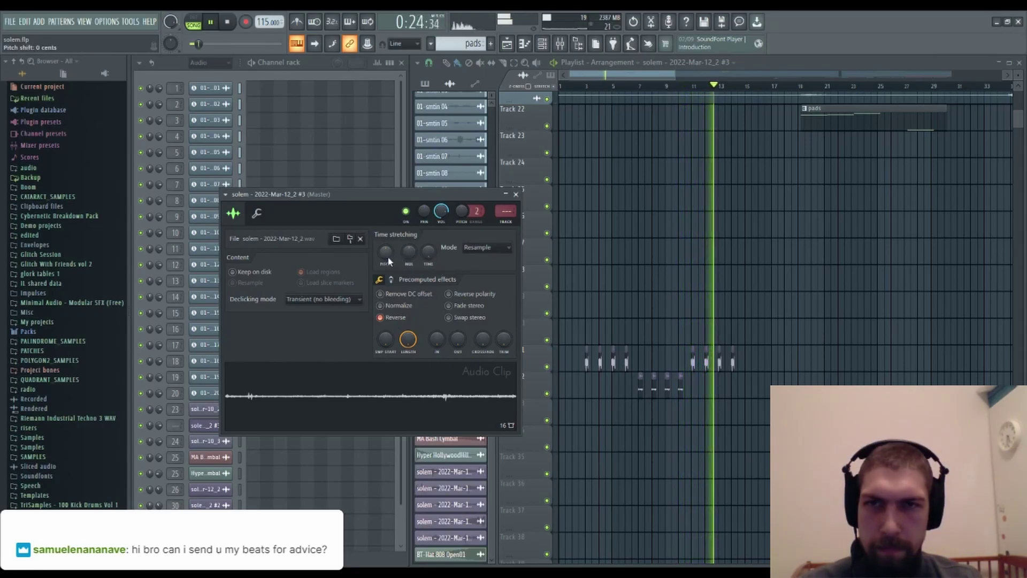
drag(355, 204, 379, 201)
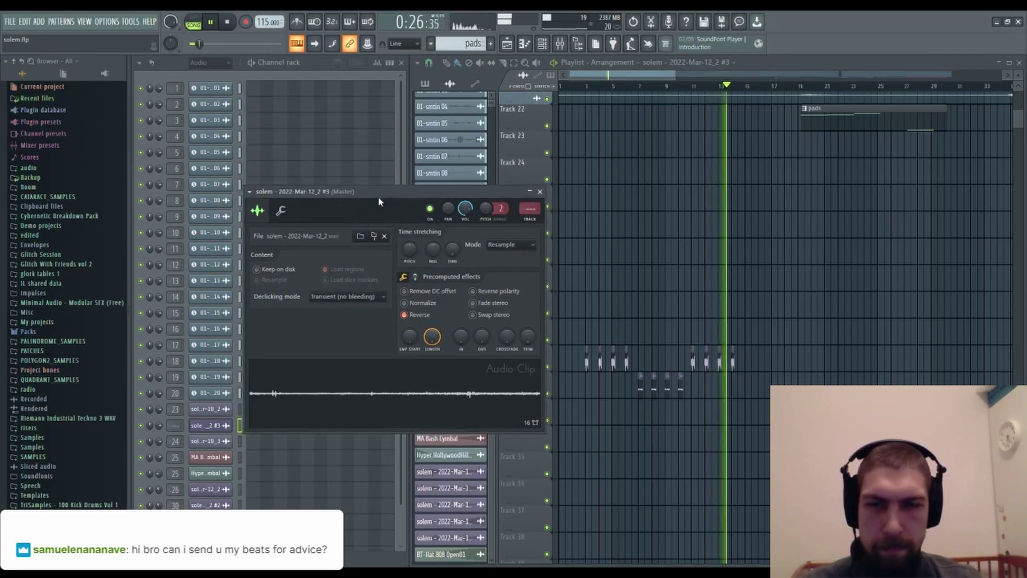
click(228, 23)
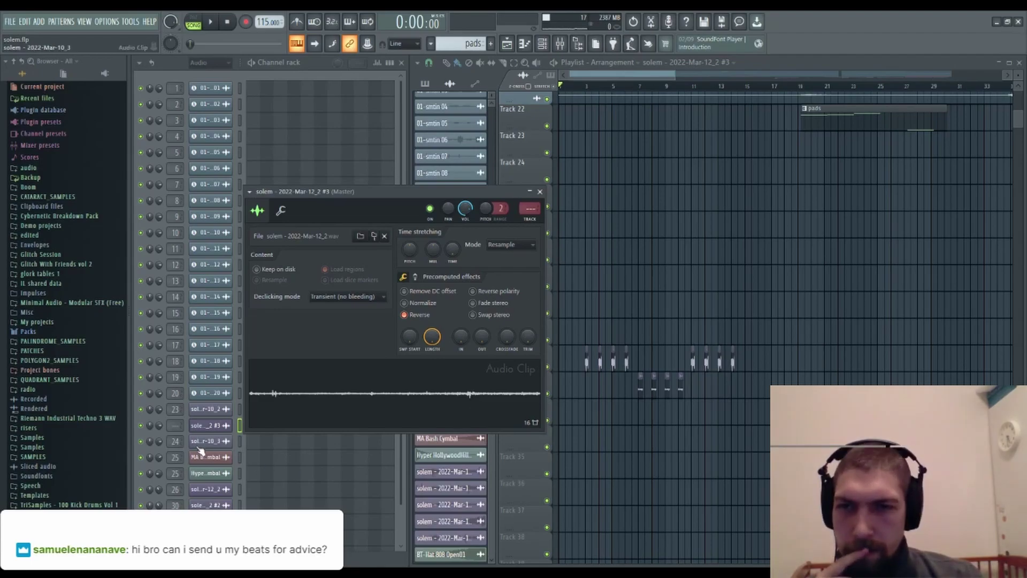
- Delete the solem clone #3 channel together with its clips on Track 32
click(211, 426)
click(212, 426)
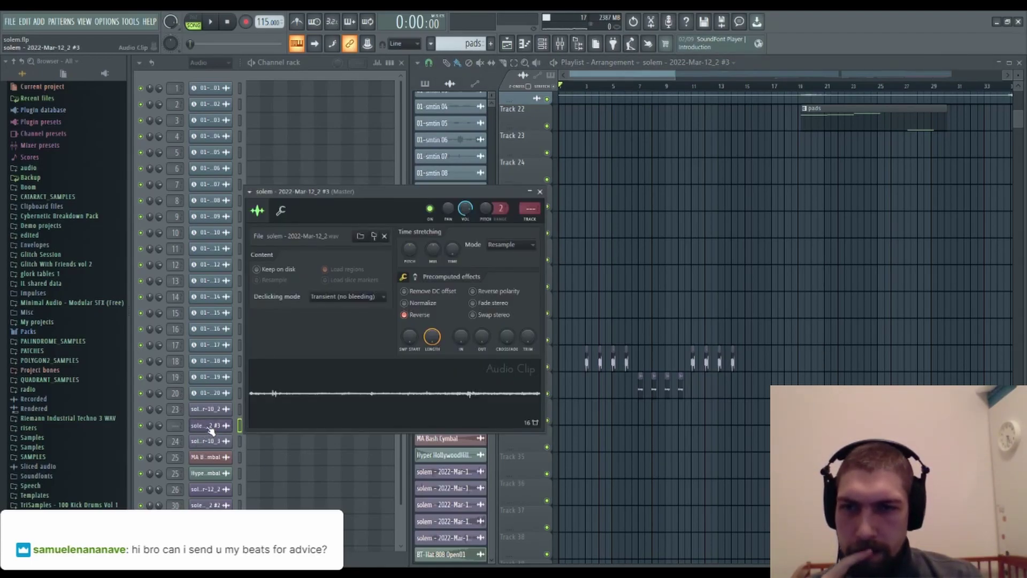
click(210, 427)
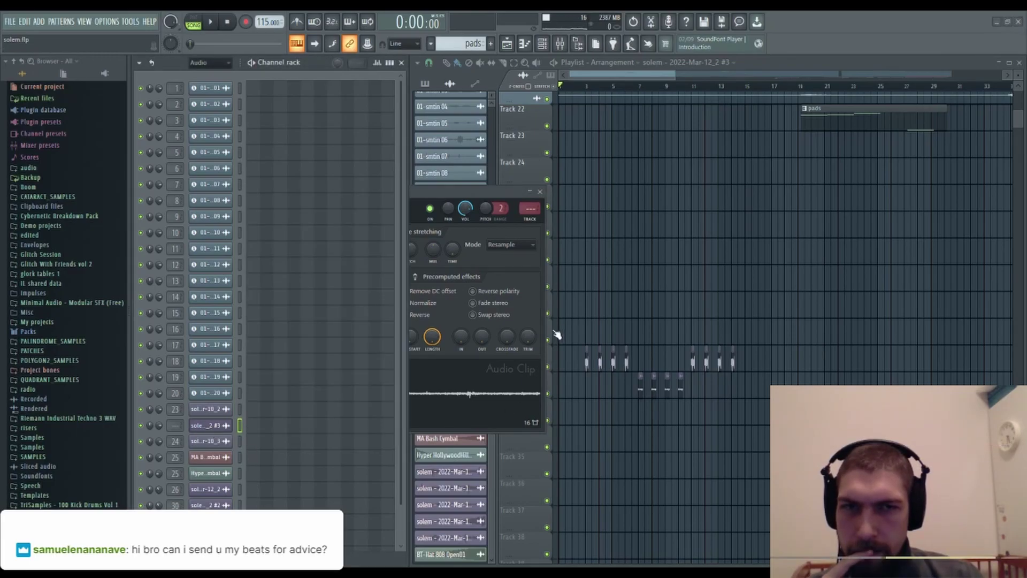
- Select the solem clone #2 and place its clips on Track 32 at bars 7 to 10
click(208, 489)
click(228, 490)
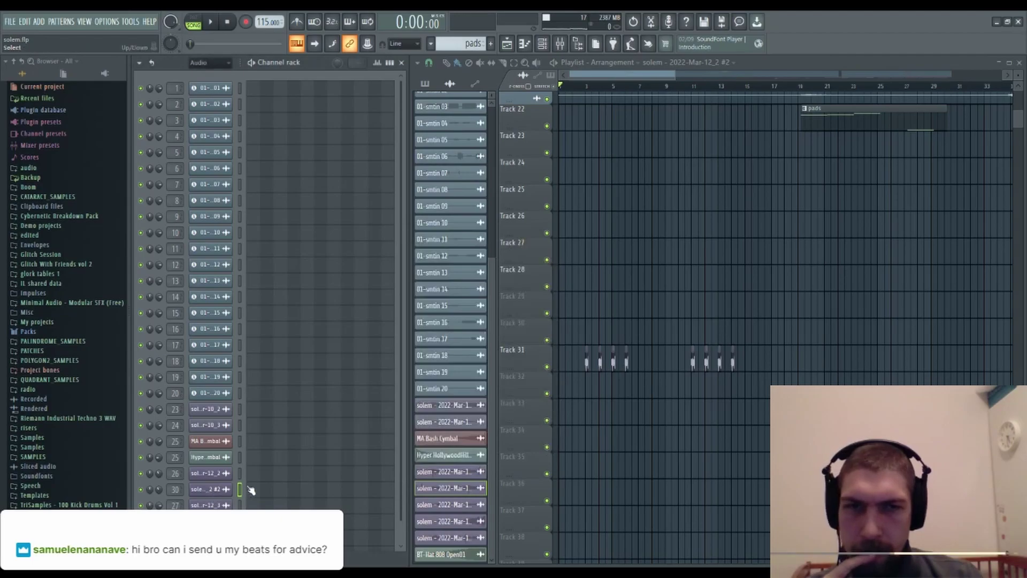
click(646, 385)
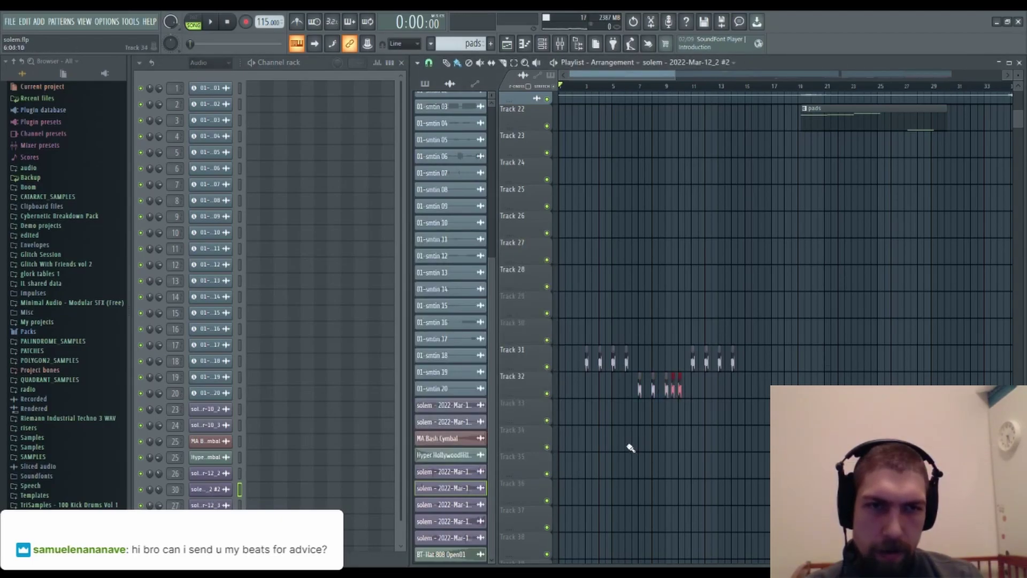
- Audition the alternating clips, open the original solem channel's settings and restart playback from the beginning
key(space)
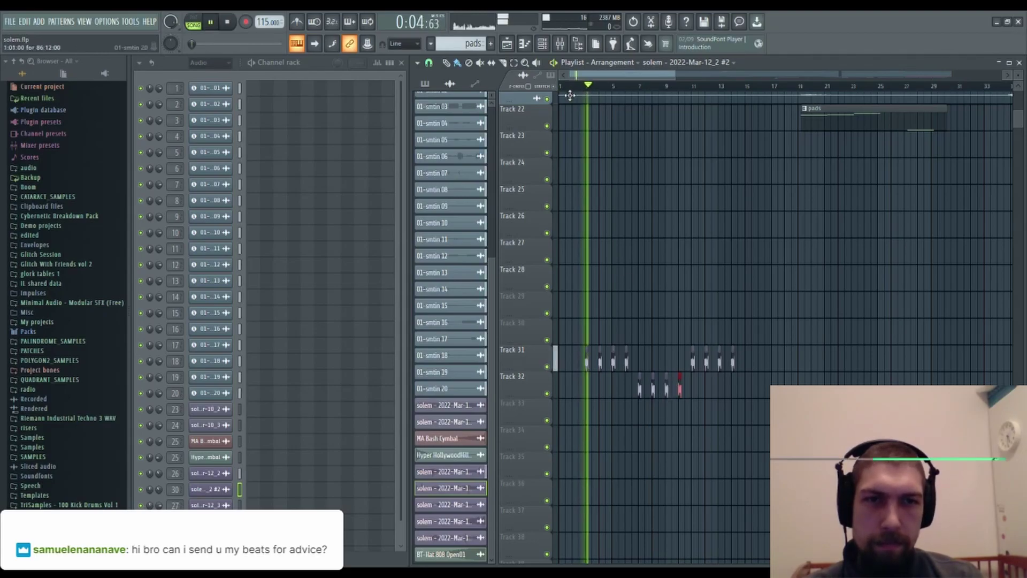
double_click(600, 361)
drag(454, 225, 454, 216)
double_click(228, 21)
key(space)
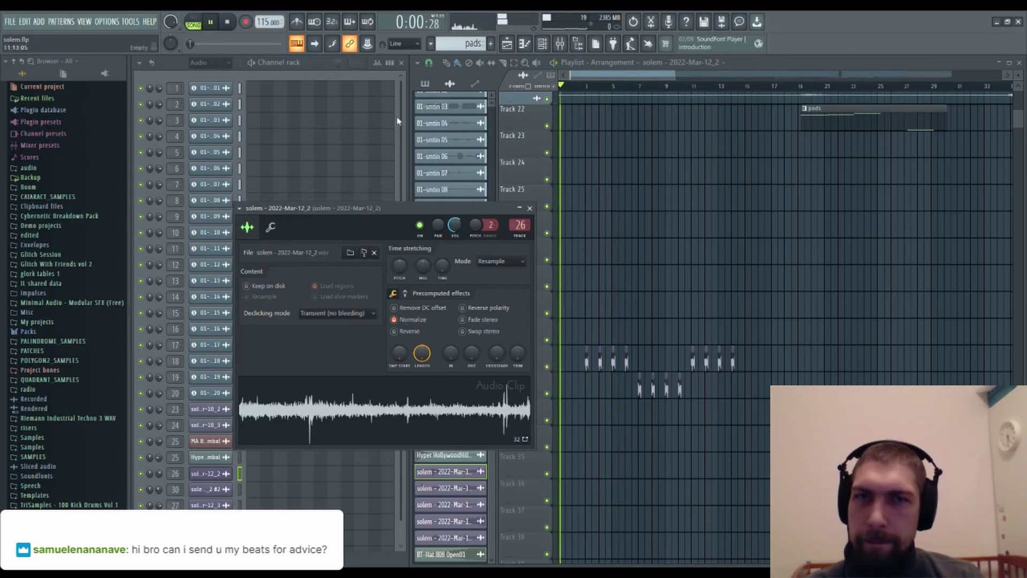
- Shift the pattern one bar later, with Track 31 clips at bars 4–7 and 12–15 and Track 32 clips at bars 8–11
right_click(587, 361)
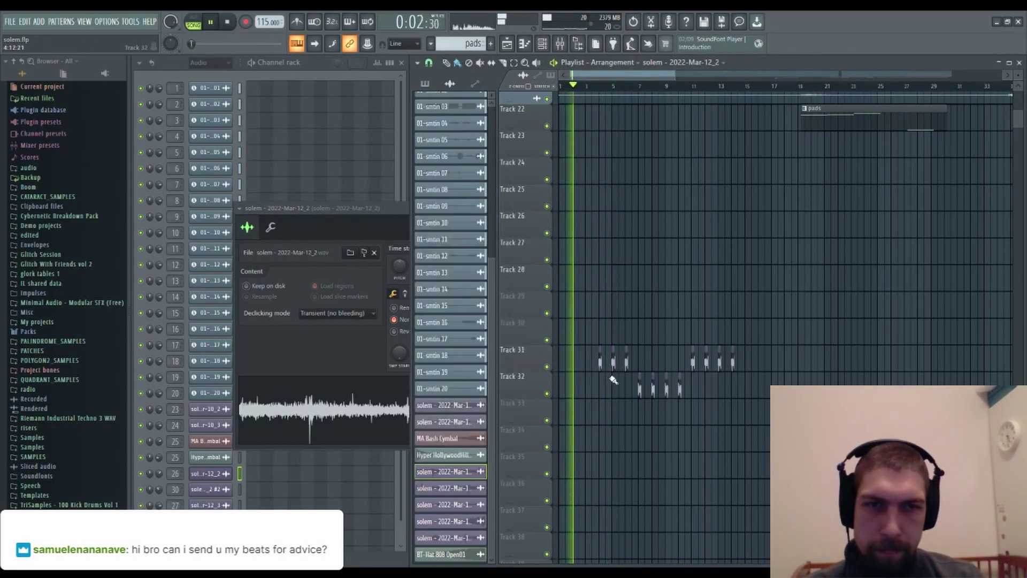
click(645, 360)
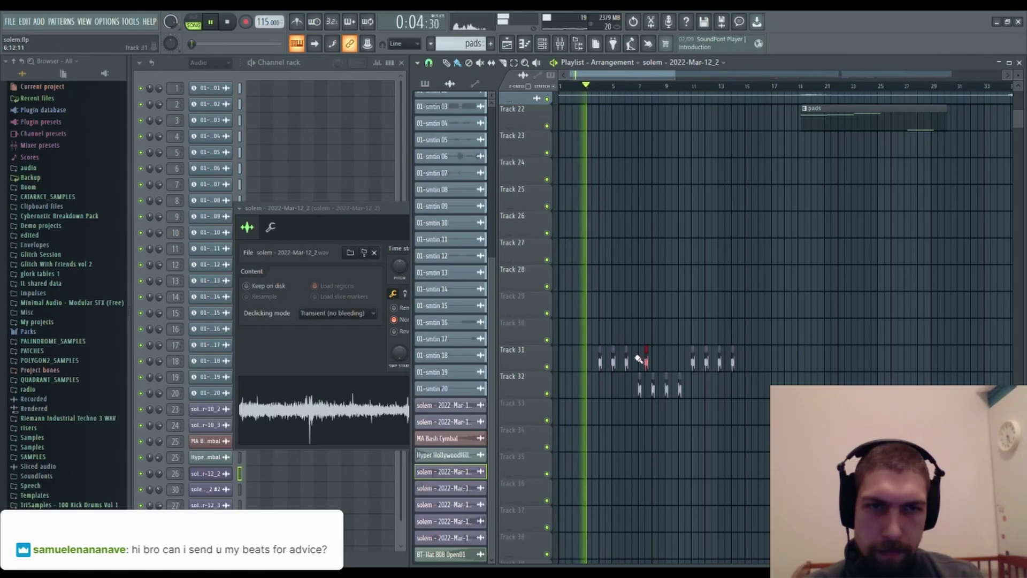
right_click(640, 359)
click(639, 360)
drag(712, 421, 652, 393)
drag(745, 371, 707, 359)
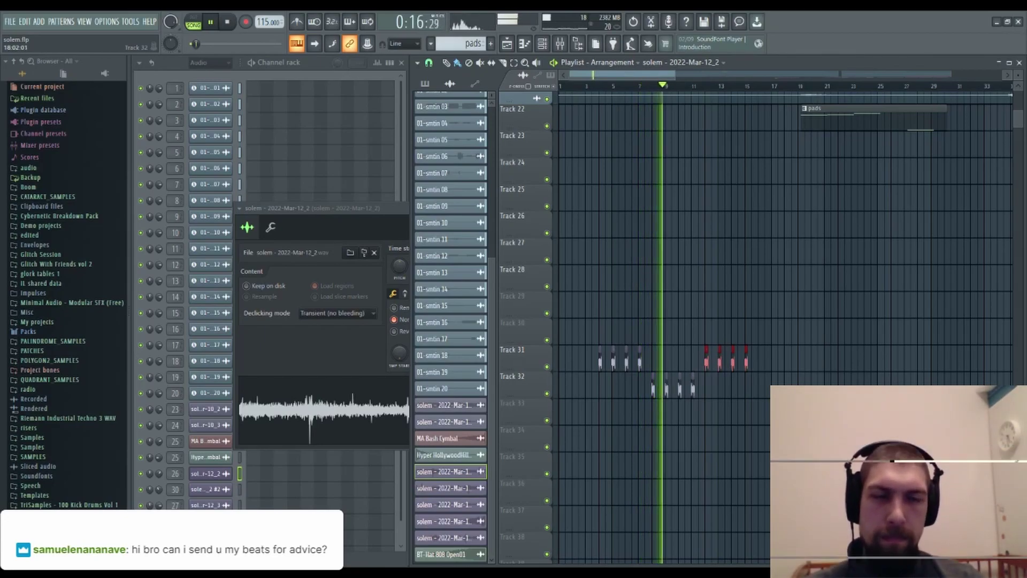
- Check the channel settings of the original solem sample and of its reversed clone, closing the clone's window
click(387, 214)
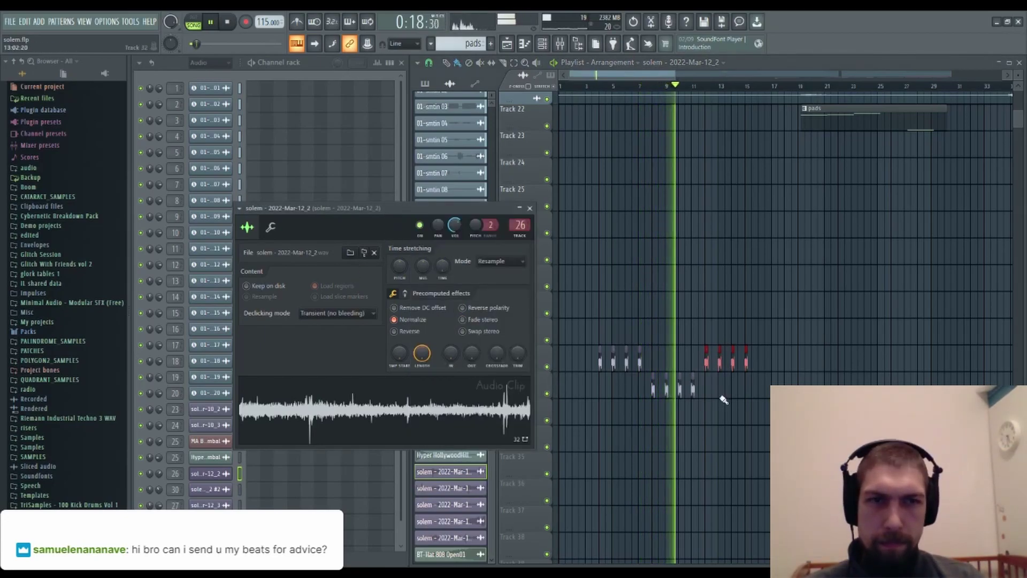
double_click(681, 390)
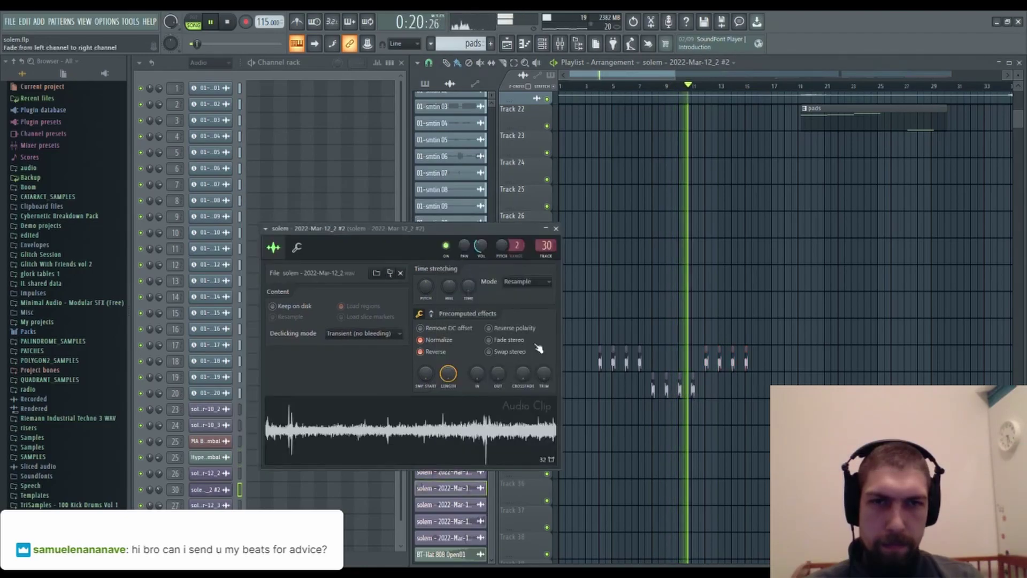
click(556, 228)
- Select all solem clips on Tracks 31 and 32, shift them half a bar earlier and play the arrangement from the start
key(space)
drag(835, 476, 591, 353)
key(space)
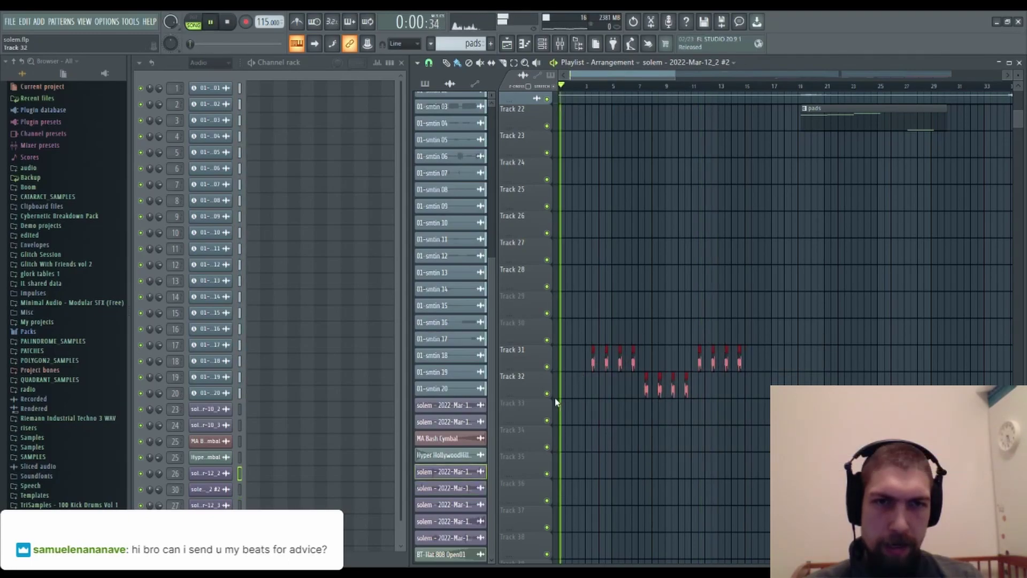
scroll(608, 283, up, 4)
scroll(608, 283, up, 6)
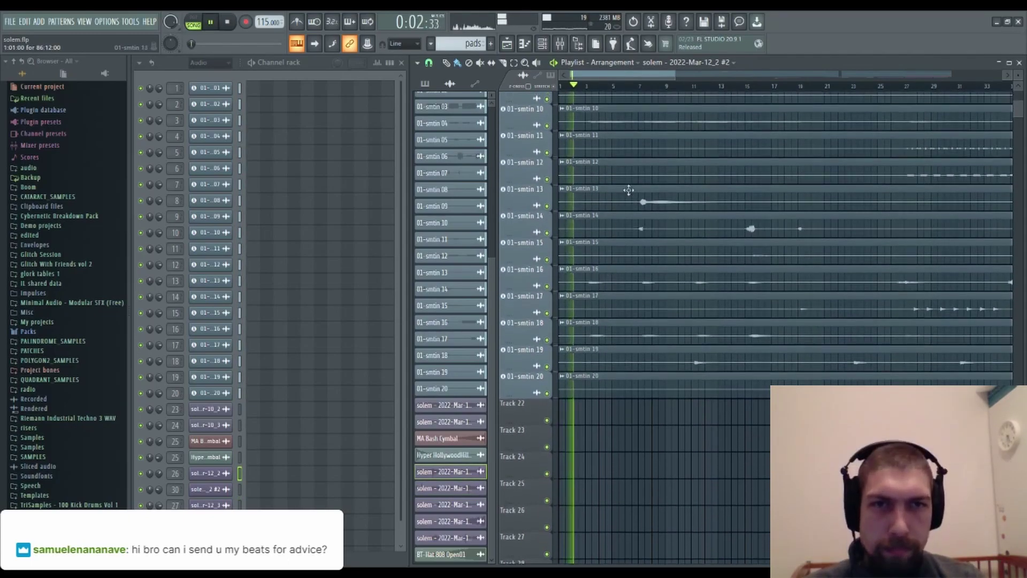
ctrl+scroll(583, 218, up, 4)
scroll(583, 218, down, 8)
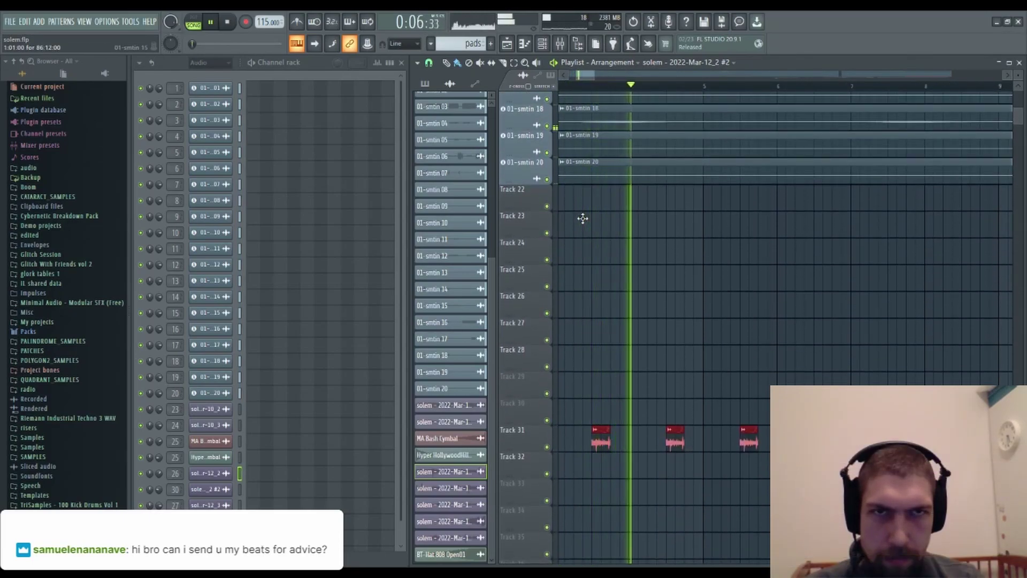
- Shift the repeated red clips on Track 31 slightly earlier and play the intro to check their timing
key(space)
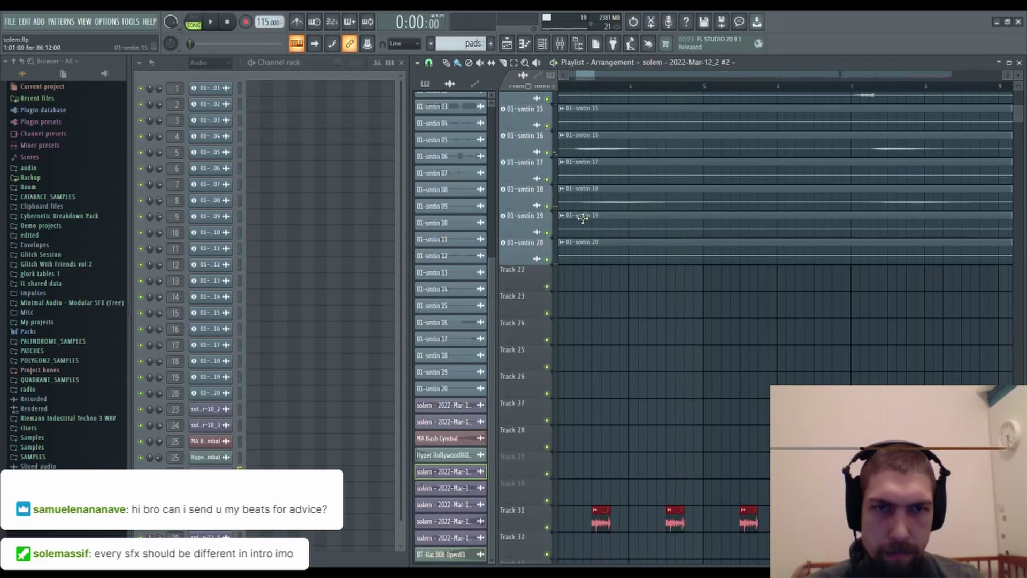
scroll(586, 242, up, 1)
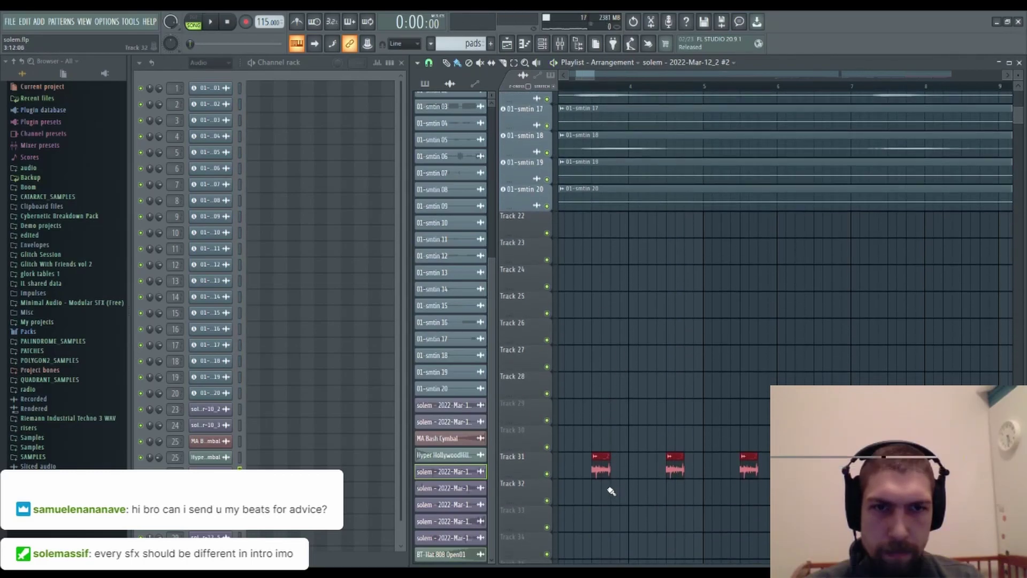
drag(604, 471, 586, 471)
key(space)
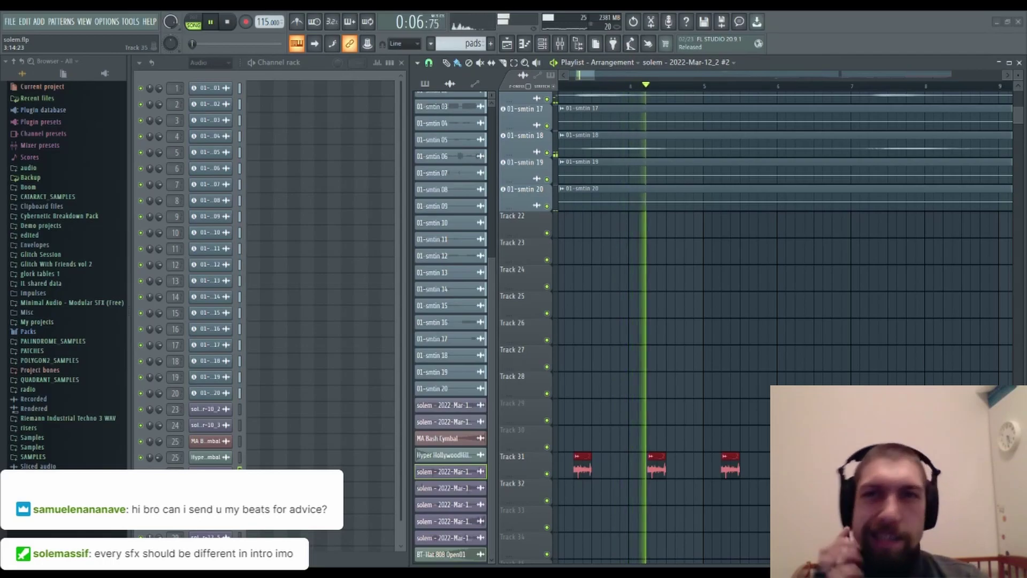
key(space)
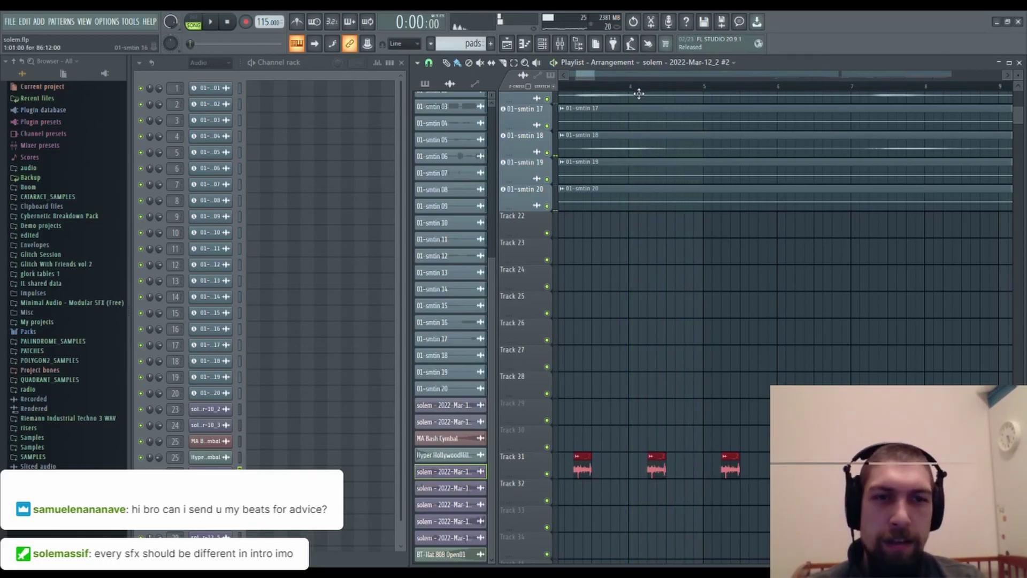
- Thin out the repeated clips on Tracks 31 and 32 to single hits around bars 3, 5 and 11
scroll(680, 88, down, 4)
scroll(744, 278, down, 5)
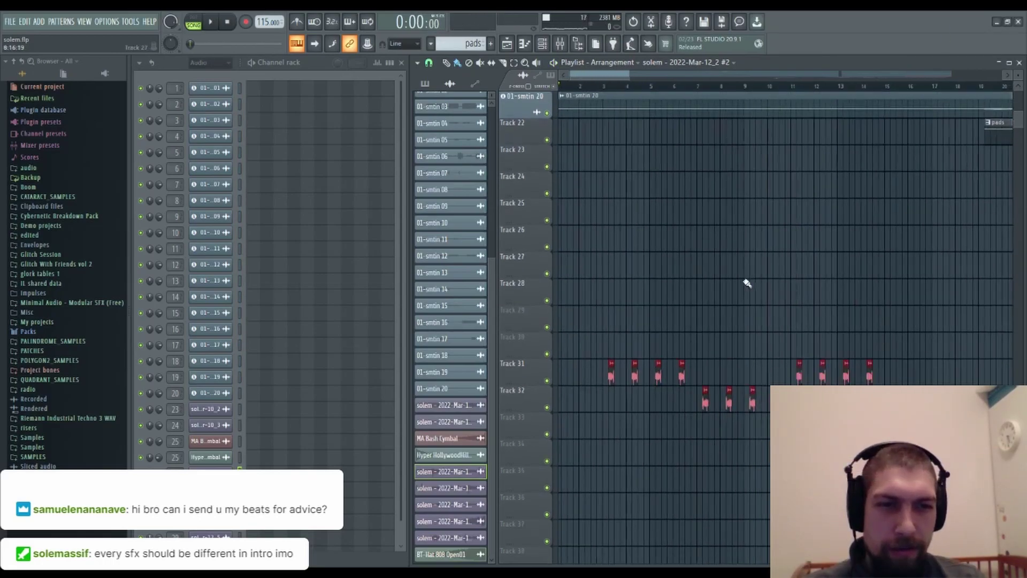
right_click(635, 358)
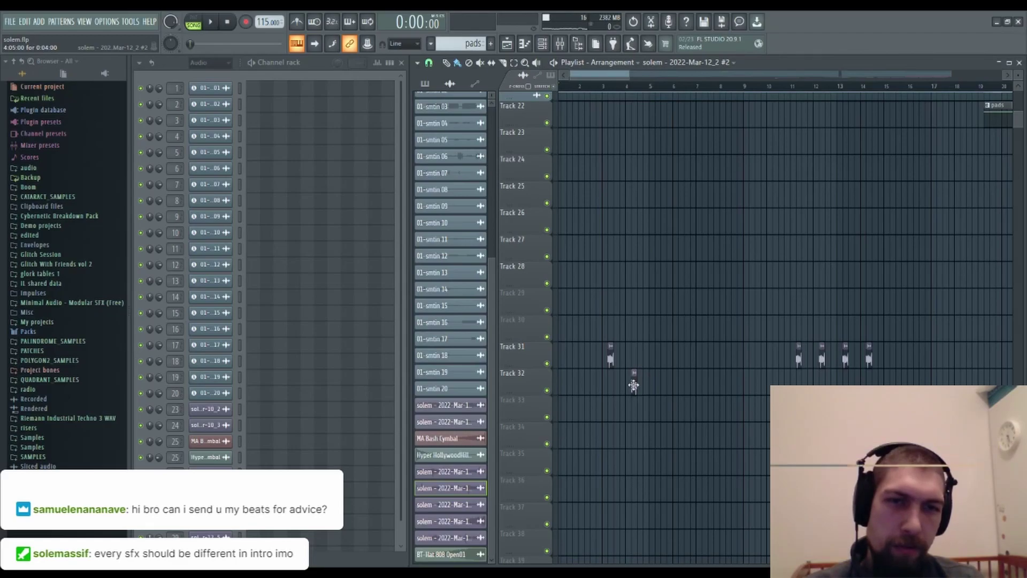
click(210, 22)
click(228, 23)
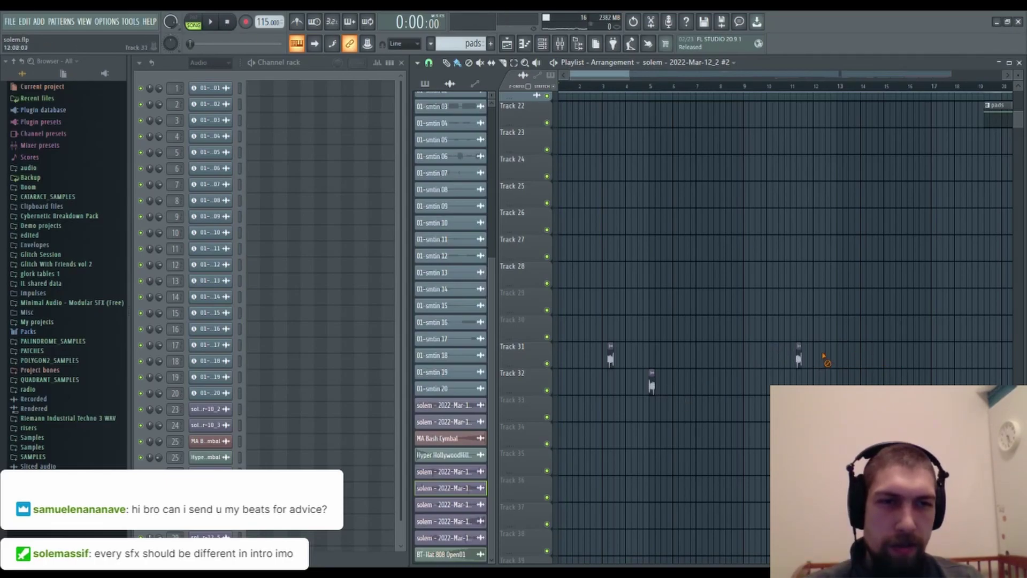
- Select the single clips around bars 3 and 5 on Tracks 31 and 32 and place them further along the intro
scroll(743, 91, down, 3)
scroll(744, 92, up, 2)
scroll(750, 128, down, 3)
drag(569, 315, 676, 419)
drag(614, 358, 874, 357)
- Show the unsorted channels in the channel rack and add an FB-3100 synthesizer channel
drag(865, 270, 759, 284)
scroll(760, 282, up, 12)
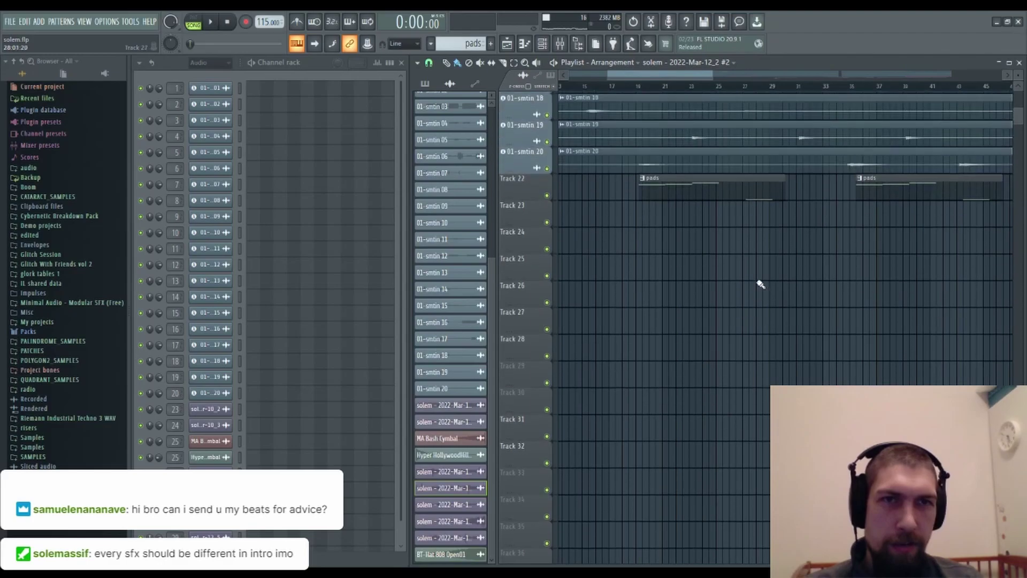
scroll(634, 409, down, 3)
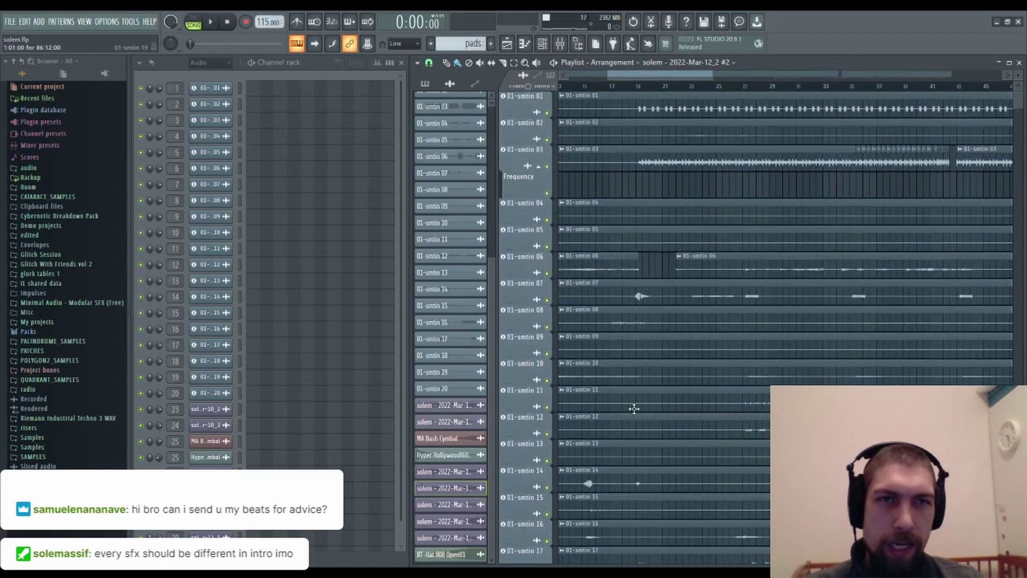
scroll(656, 427, up, 3)
scroll(656, 427, left, 5)
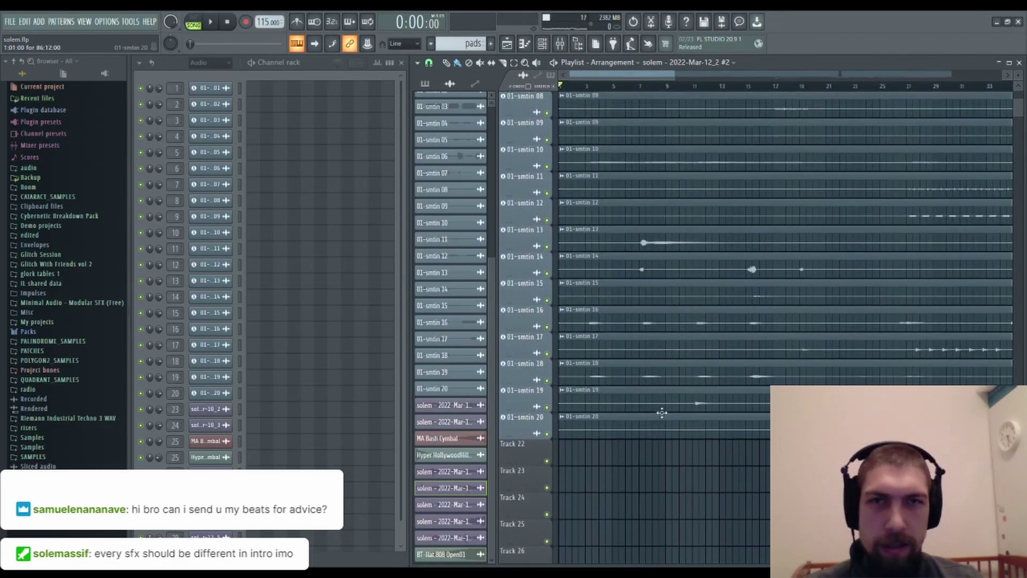
click(201, 64)
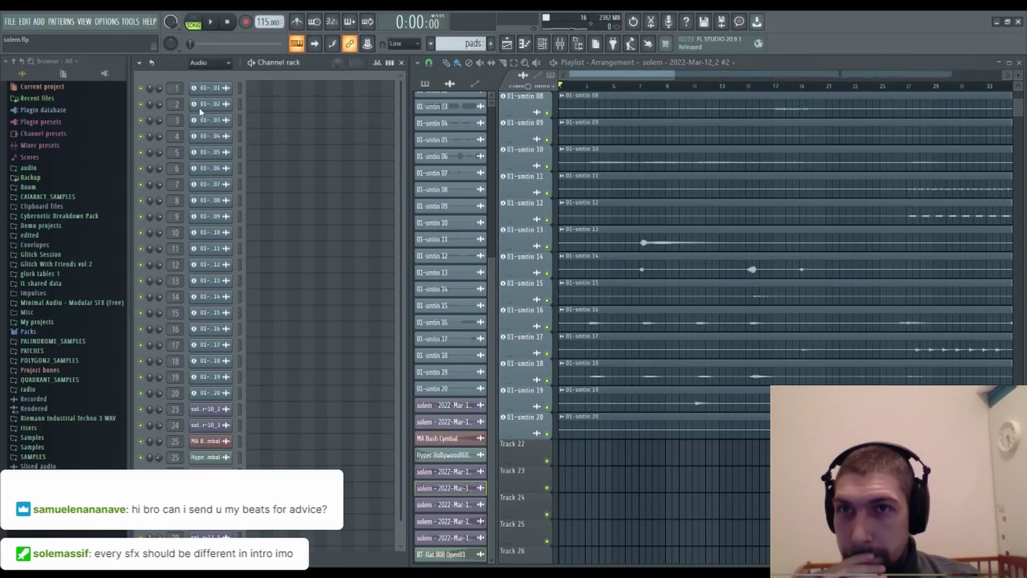
click(233, 129)
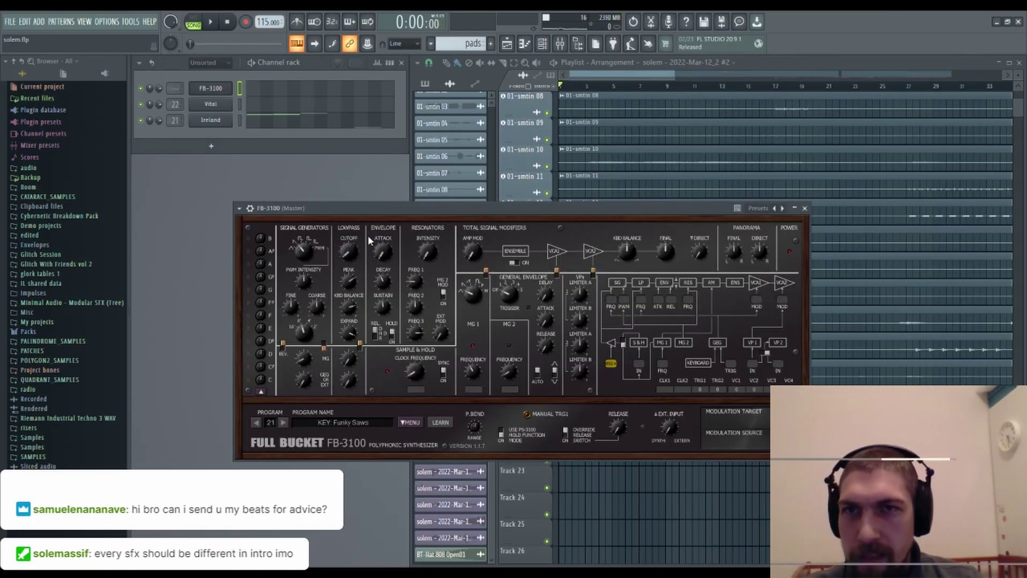
- Audition the FB-3100 presets with test notes and settle on PAD: S&H Pad
key(x)
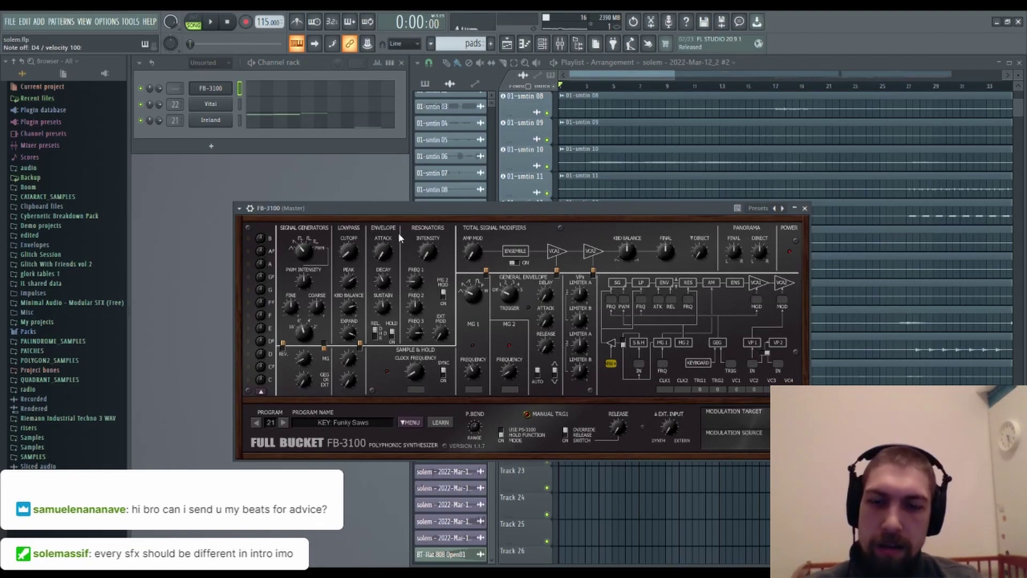
key(p)
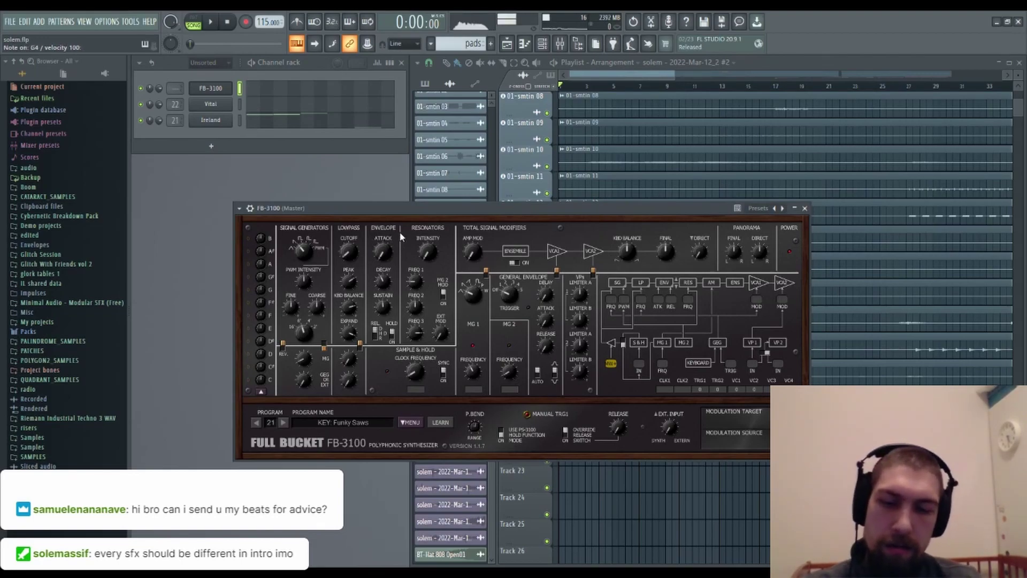
click(783, 210)
key(x)
click(782, 209)
key(x)
click(783, 209)
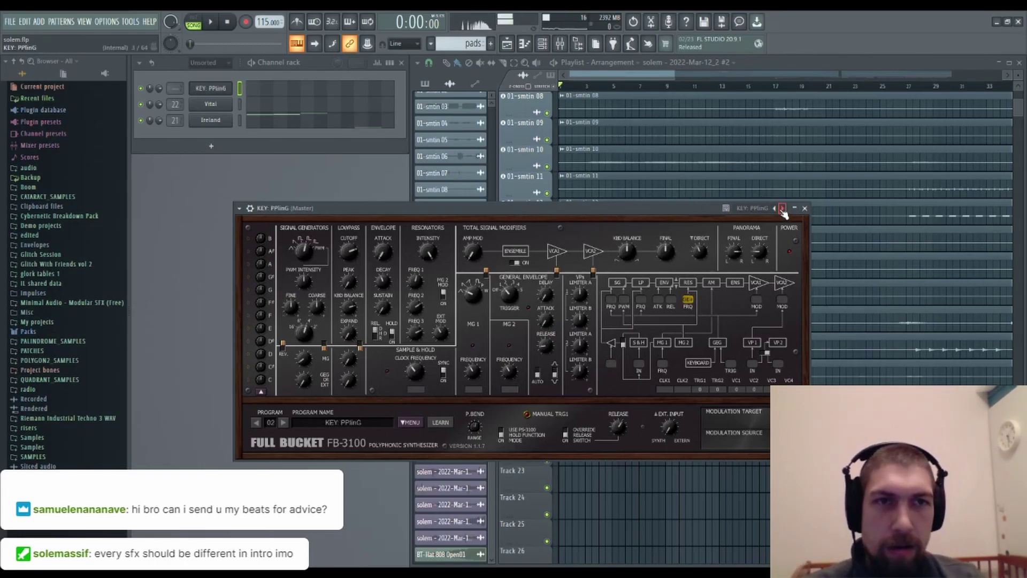
click(783, 209)
key(x)
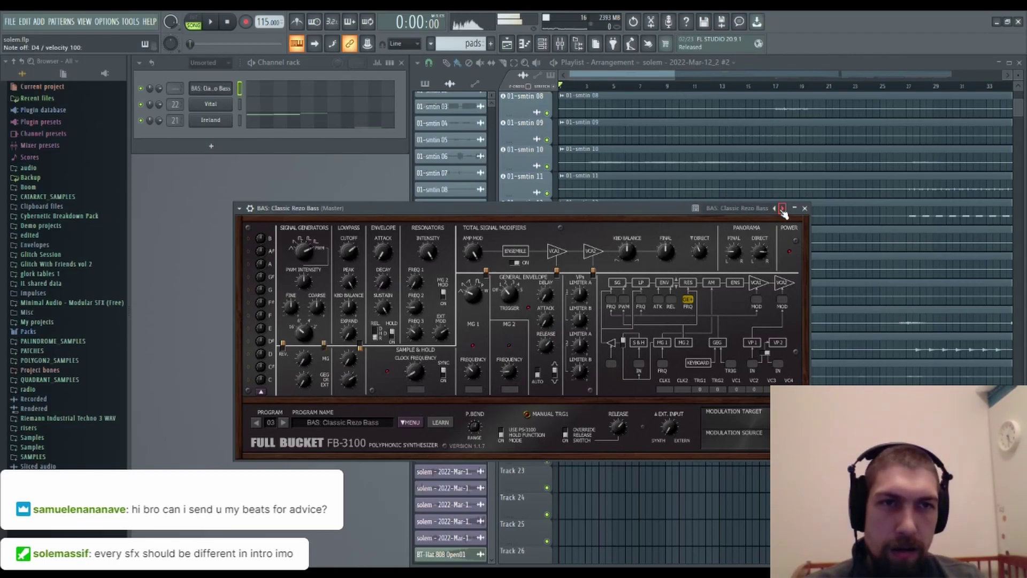
click(783, 210)
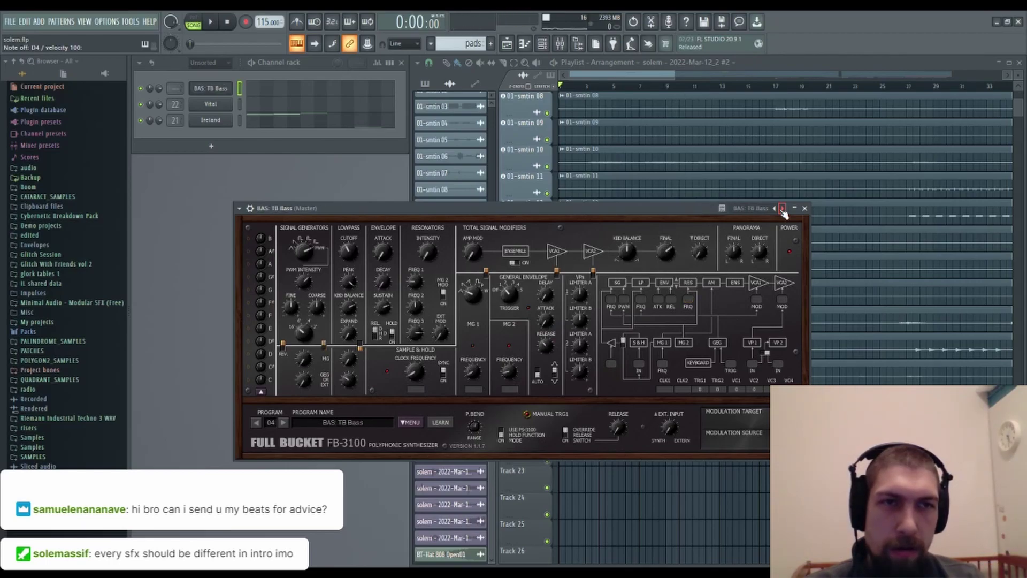
click(783, 209)
key(x)
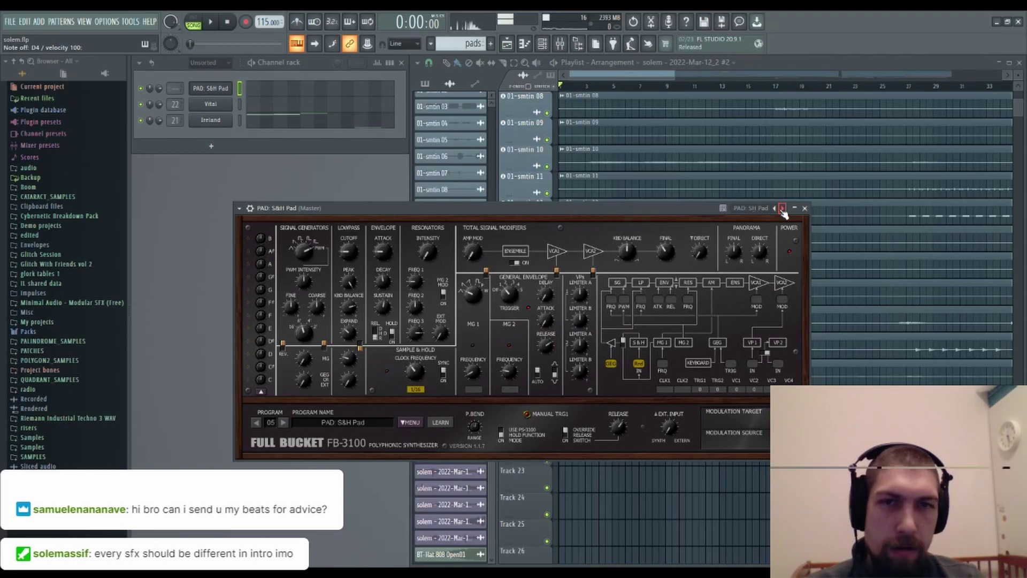
click(805, 208)
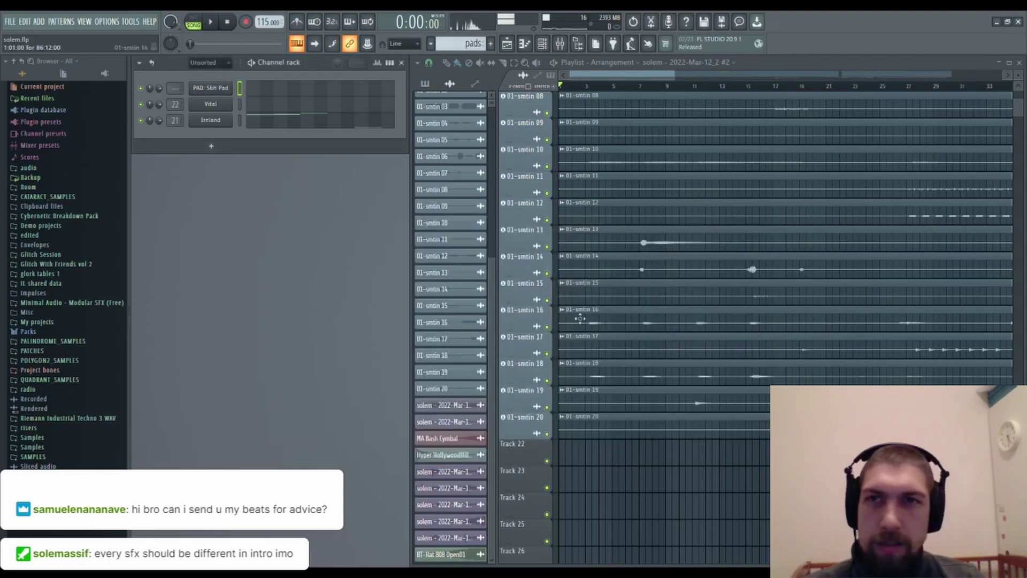
- Route the PAD: S&H Pad channel to mixer track 31 and return to the synthesizer window
click(208, 90)
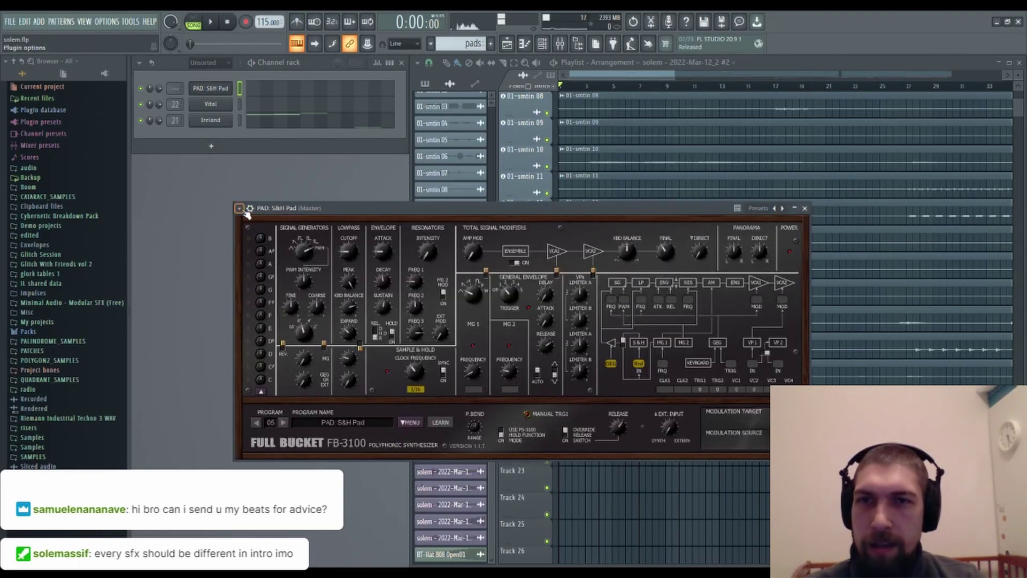
click(393, 249)
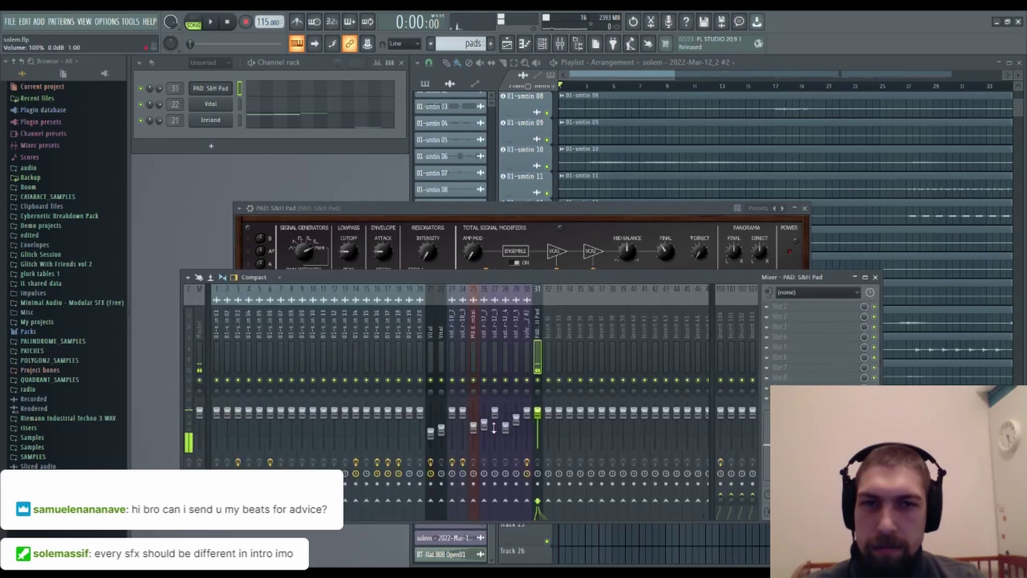
click(583, 208)
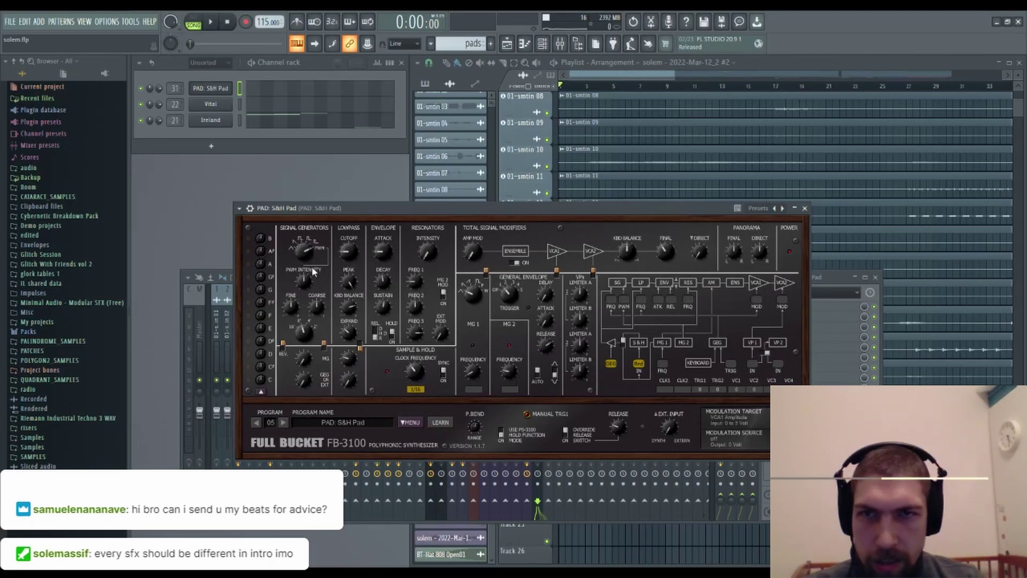
- Adjust the signal generator knob beneath Fine and Coarse, test it with a D4 note, and close the synthesizer
drag(304, 332, 301, 340)
key(x)
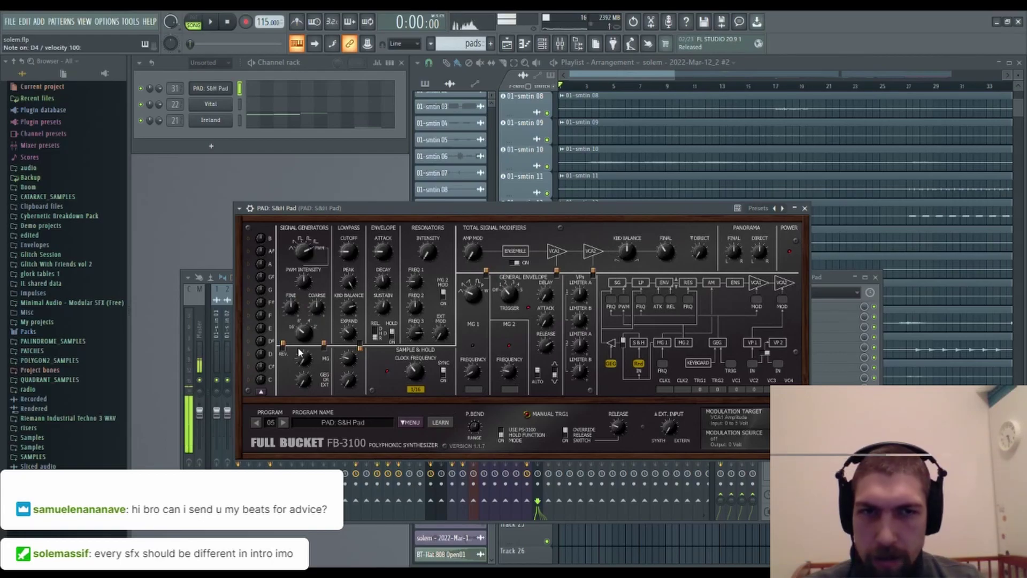
click(804, 208)
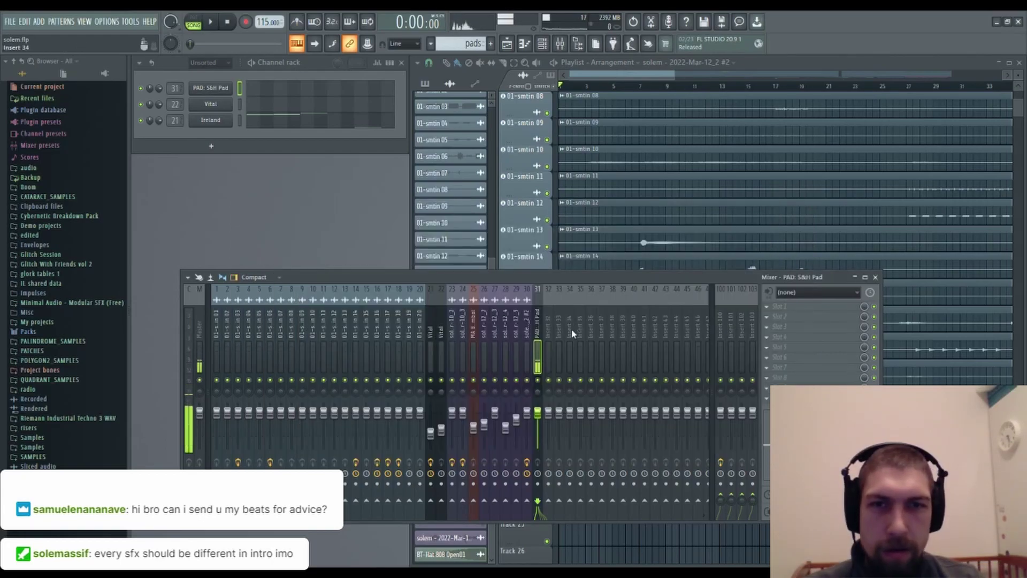
- Set the pad synthesizer's override Release to about 0.633, testing with notes, and put away the synthesizer and mixer
click(211, 87)
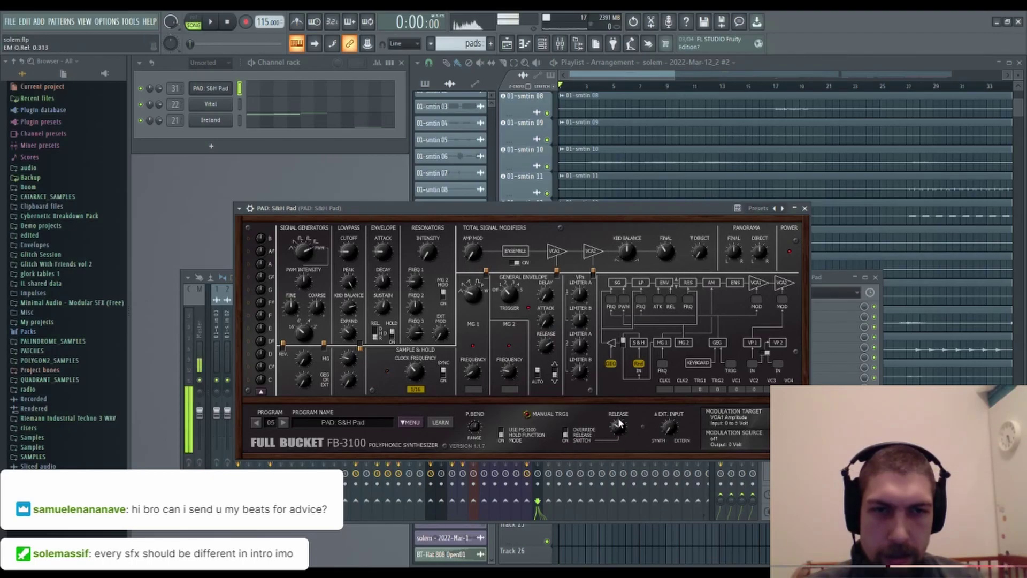
key(x)
key(x)
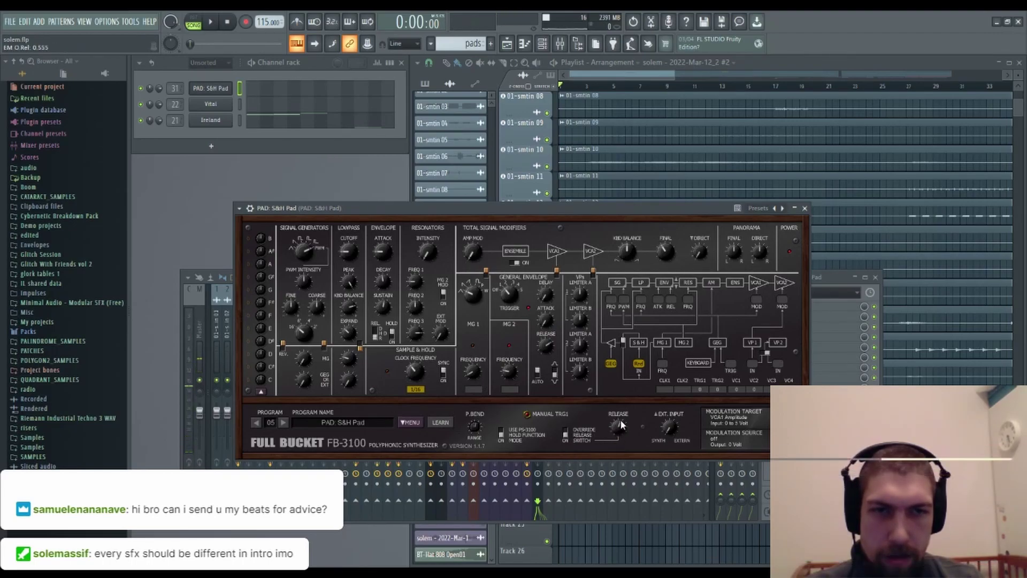
mouse_move(613, 428)
mouse_down()
mouse_move(624, 417)
mouse_move(613, 428)
mouse_up()
key(x)
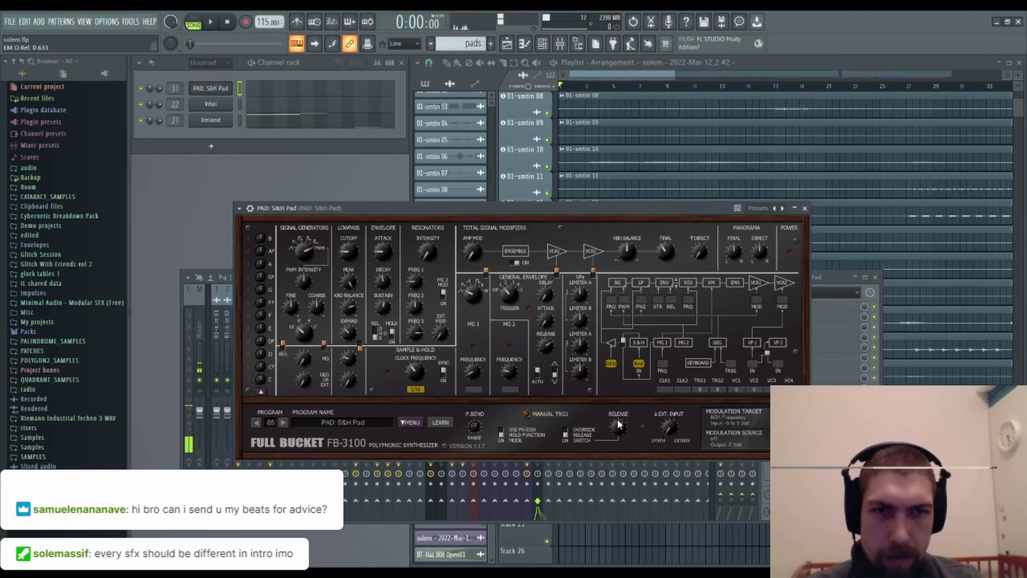
key(x)
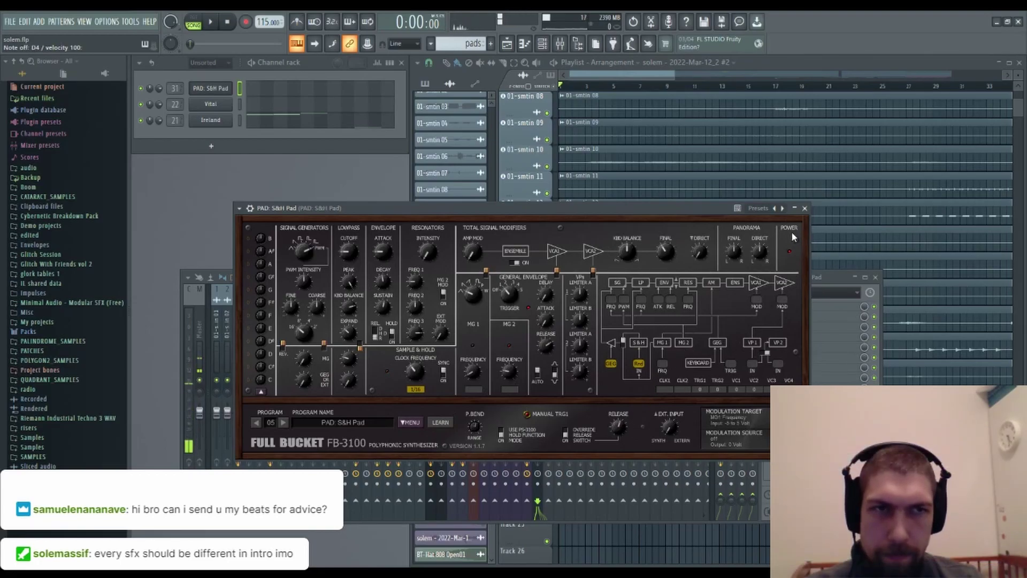
click(805, 208)
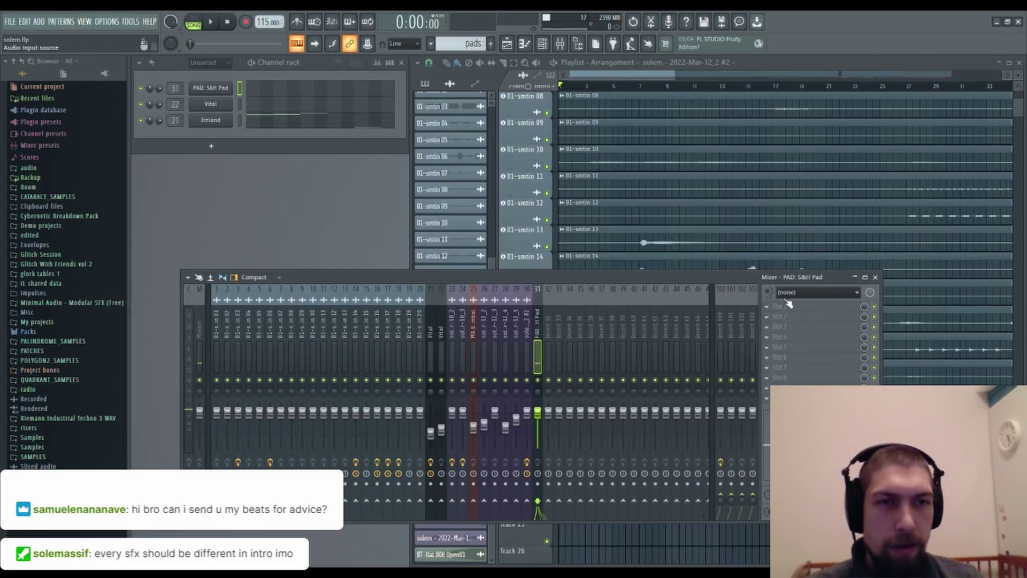
click(855, 277)
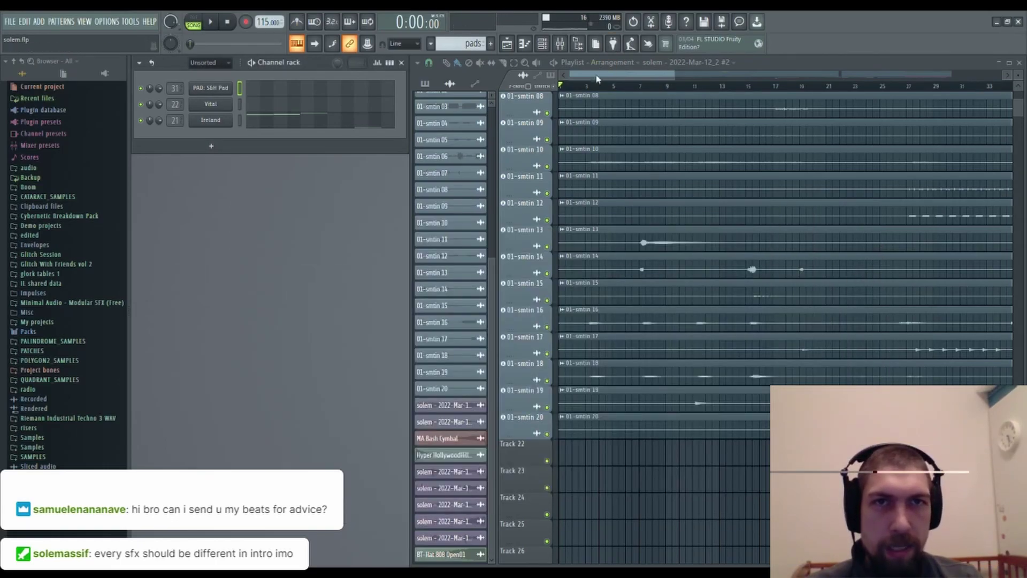
- Create a new pattern named "low pad" and briefly view the empty piano roll of PAD: S&H Pad
scroll(595, 90, down, 6)
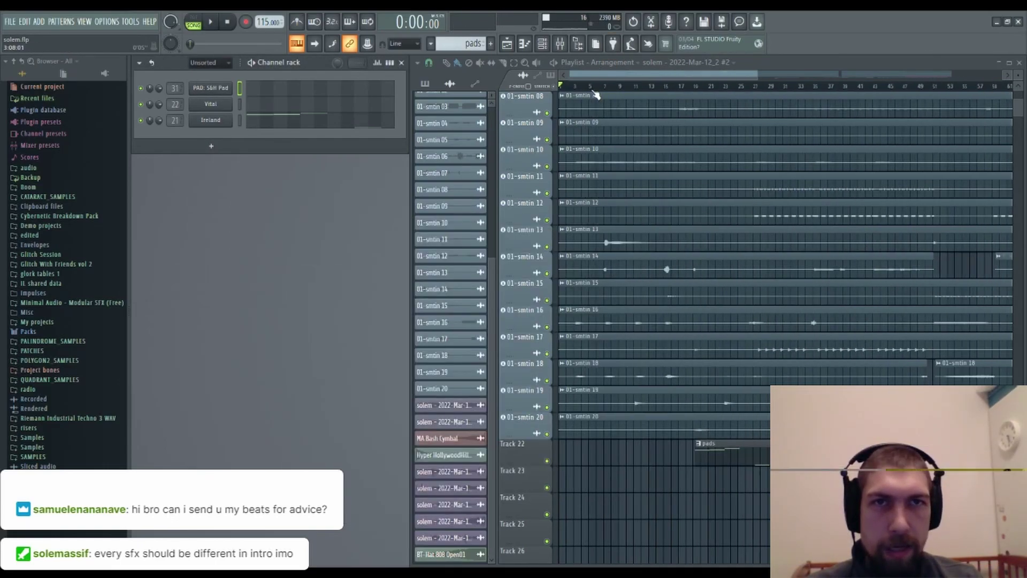
click(491, 43)
text(low pad)
key(Return)
click(318, 89)
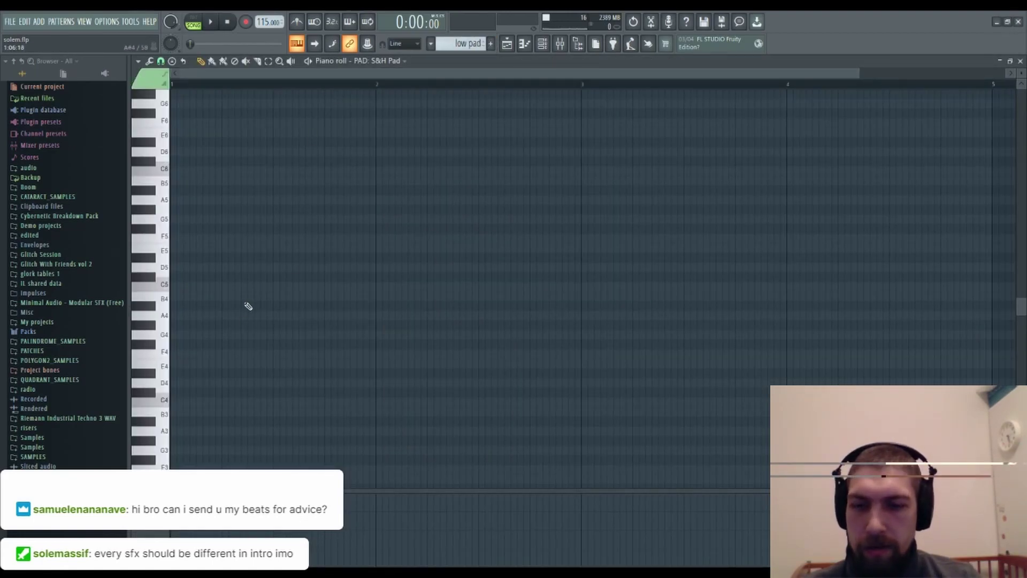
click(1020, 61)
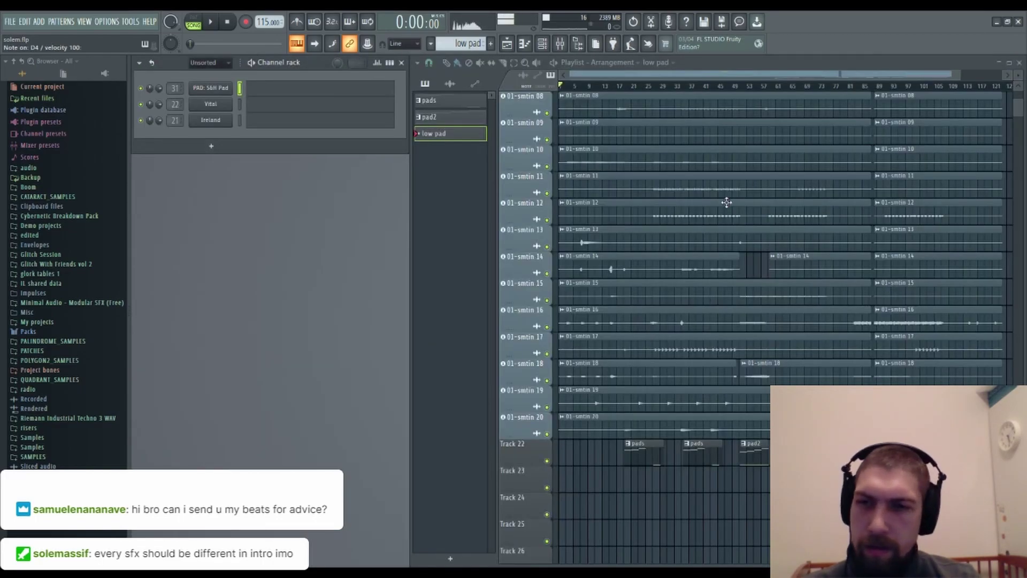
- Play the arrangement from around bar 73
scroll(633, 196, up, 5)
scroll(802, 88, down, 3)
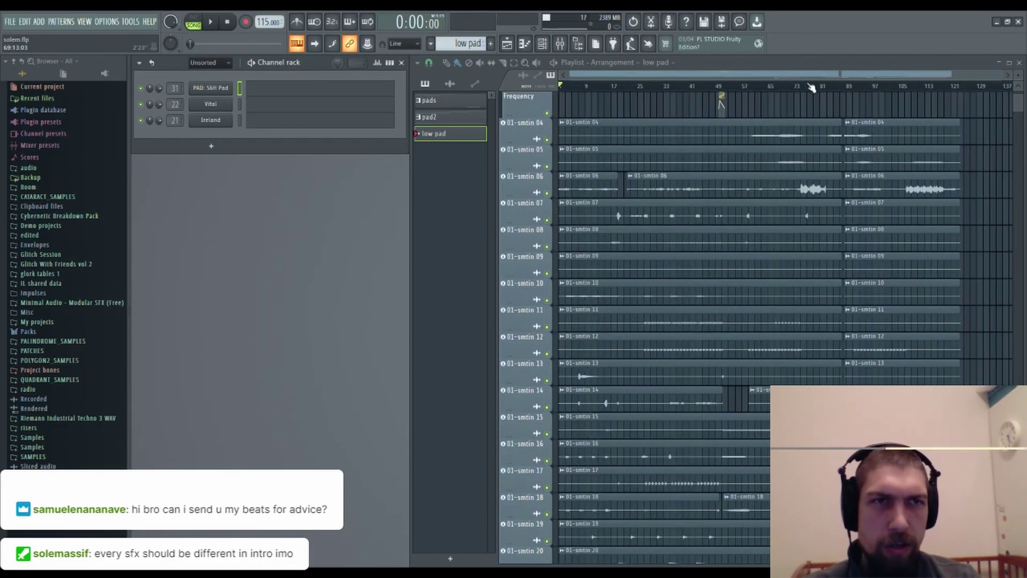
click(797, 89)
key(space)
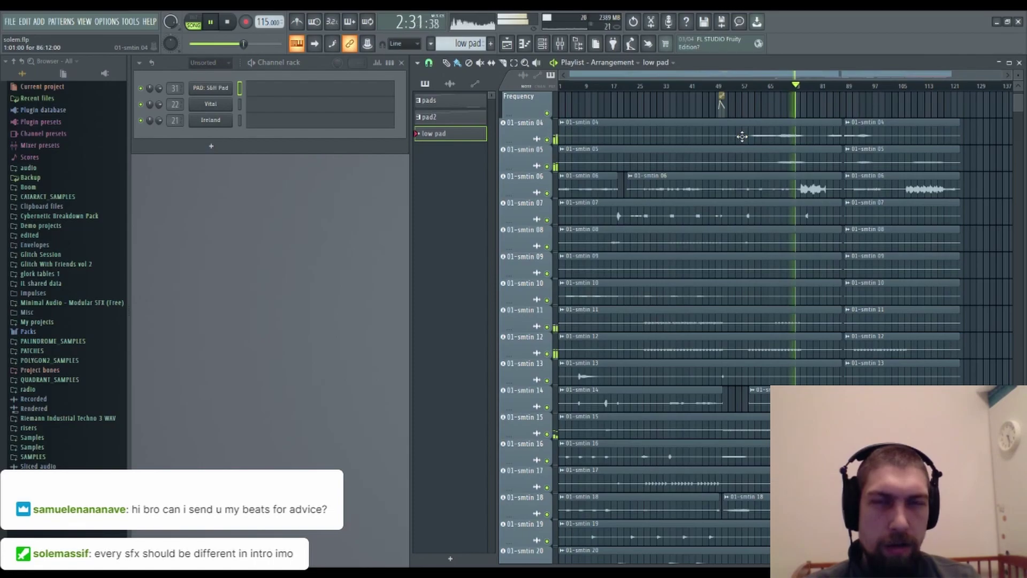
- Stop playback and check the notes of the pad2 pattern in Vital's piano roll to find the low root note
scroll(744, 308, down, 10)
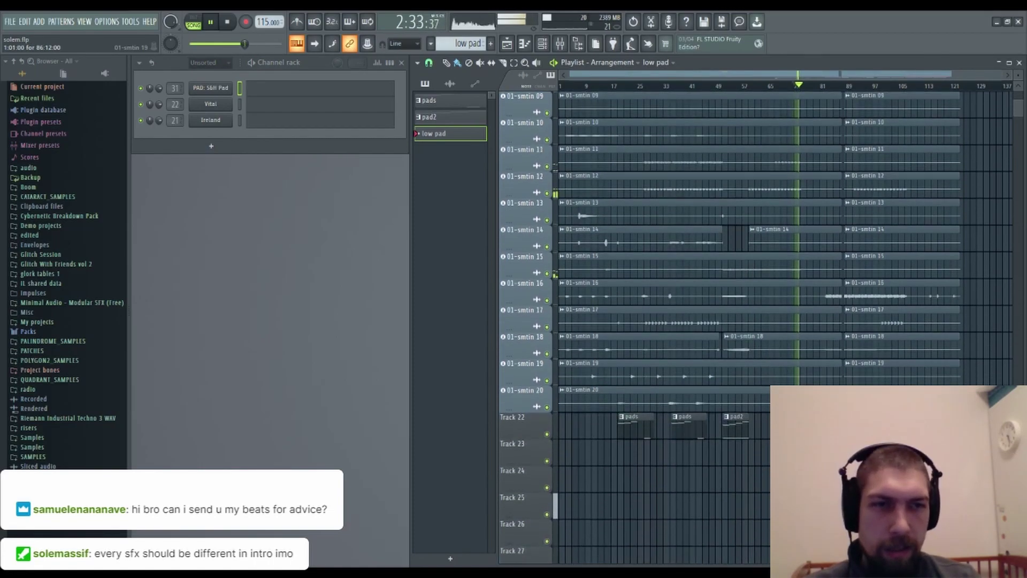
key(space)
click(730, 294)
click(379, 106)
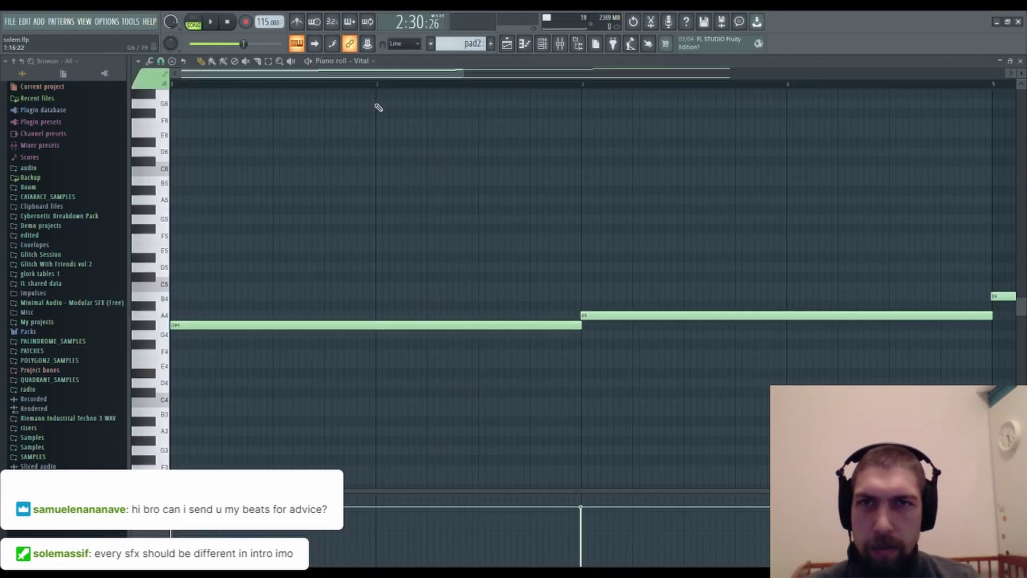
click(147, 329)
scroll(344, 298, down, 4)
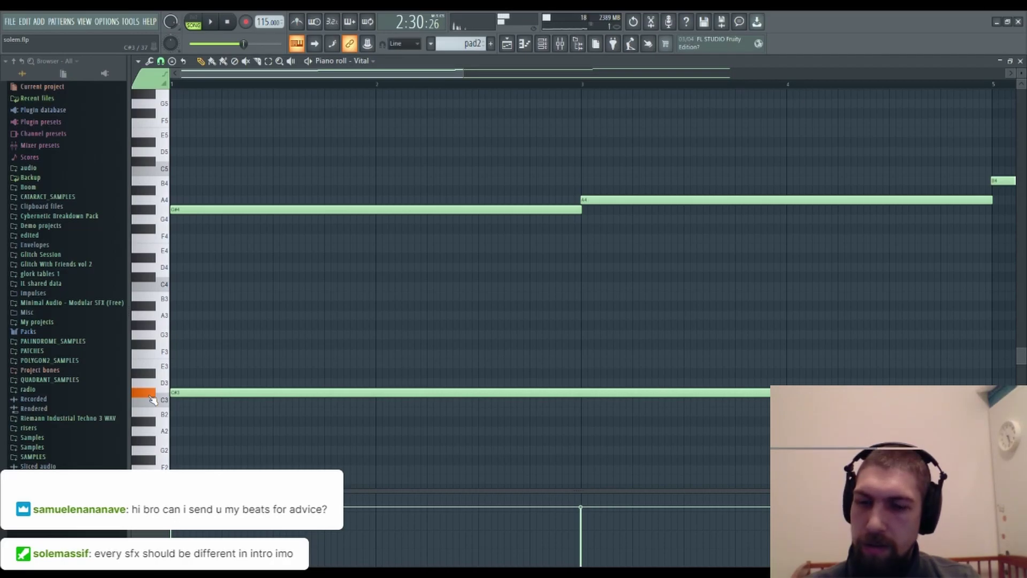
click(1020, 61)
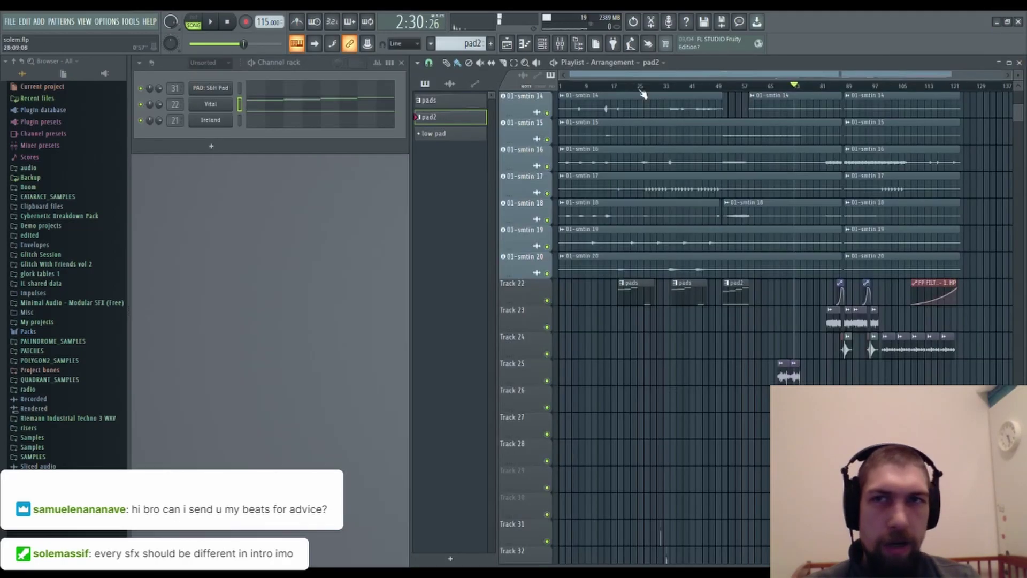
- Add a four-bar C#3 note for PAD: S&H Pad in the low pad pattern, starting at bar 1, and close the piano roll
click(433, 133)
click(277, 89)
click(154, 336)
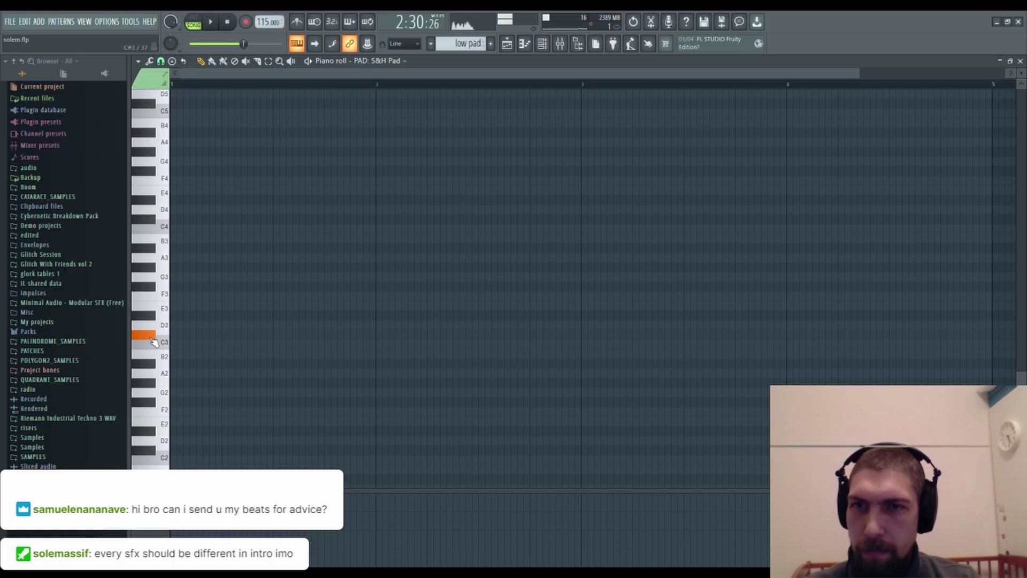
click(181, 336)
drag(196, 336, 945, 335)
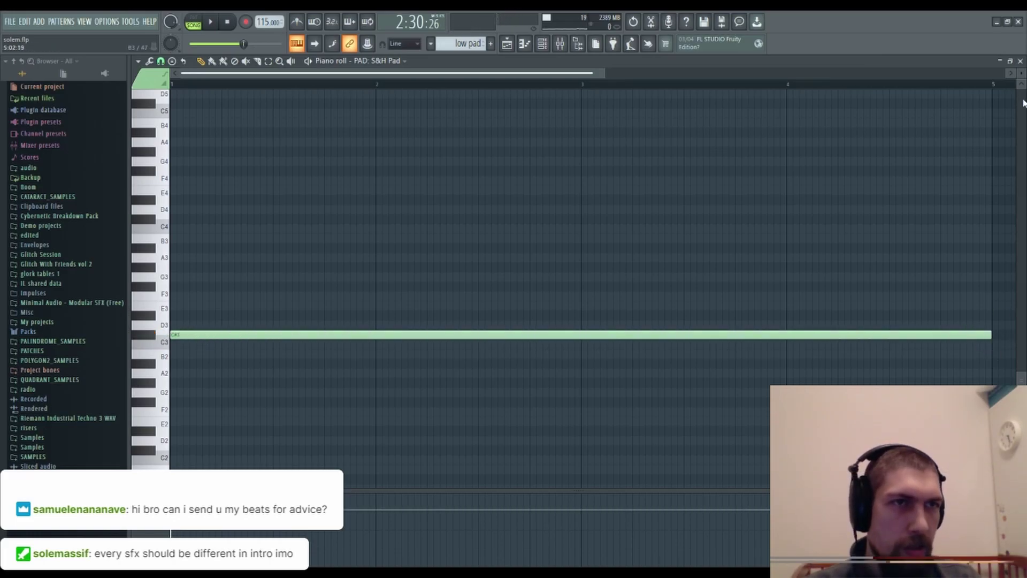
click(1021, 61)
- Place a low pad pattern clip on Track 29 of the arrangement at bar 3
scroll(760, 370, up, 3)
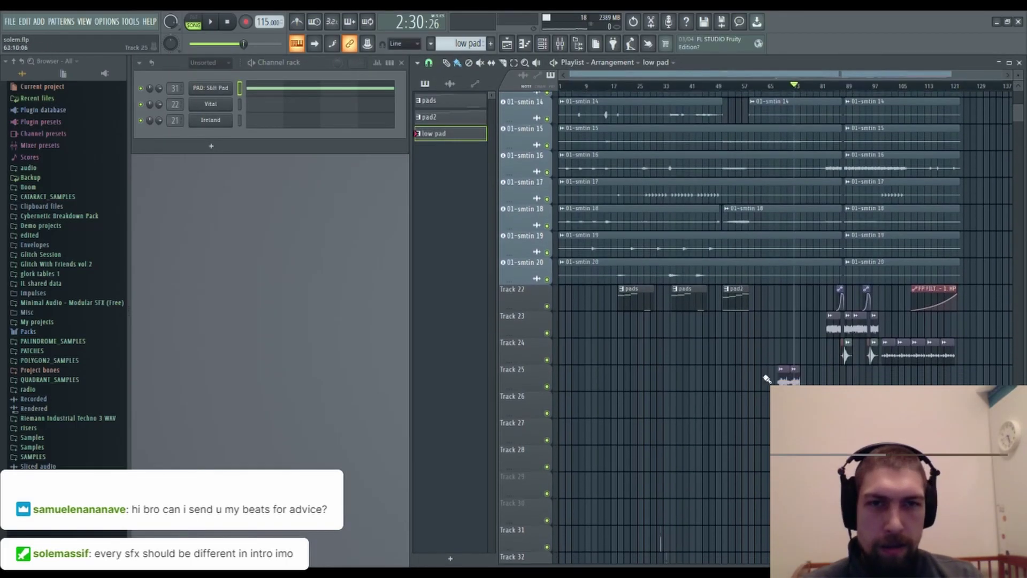
drag(578, 372, 572, 479)
scroll(570, 90, up, 8)
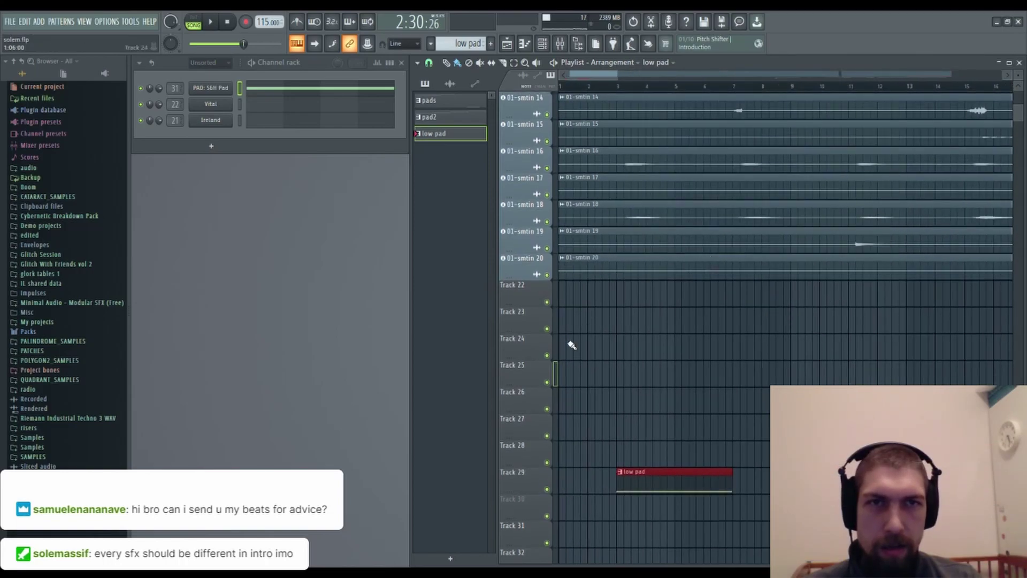
- Play the arrangement from the beginning, shift the low pad clip on Track 29 about one beat later, and stop playback
scroll(604, 294, up, 1)
click(226, 23)
key(space)
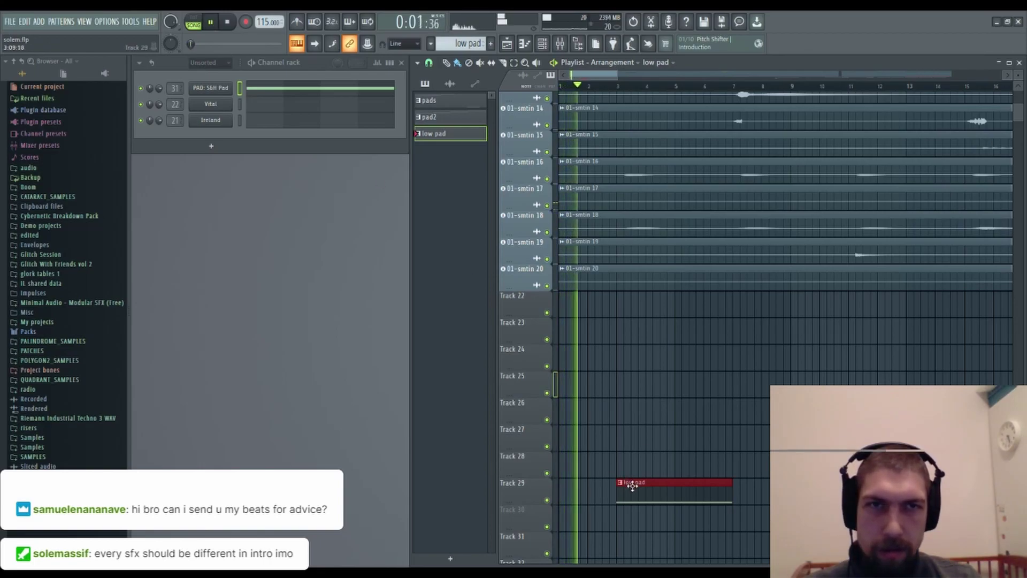
drag(628, 479, 640, 486)
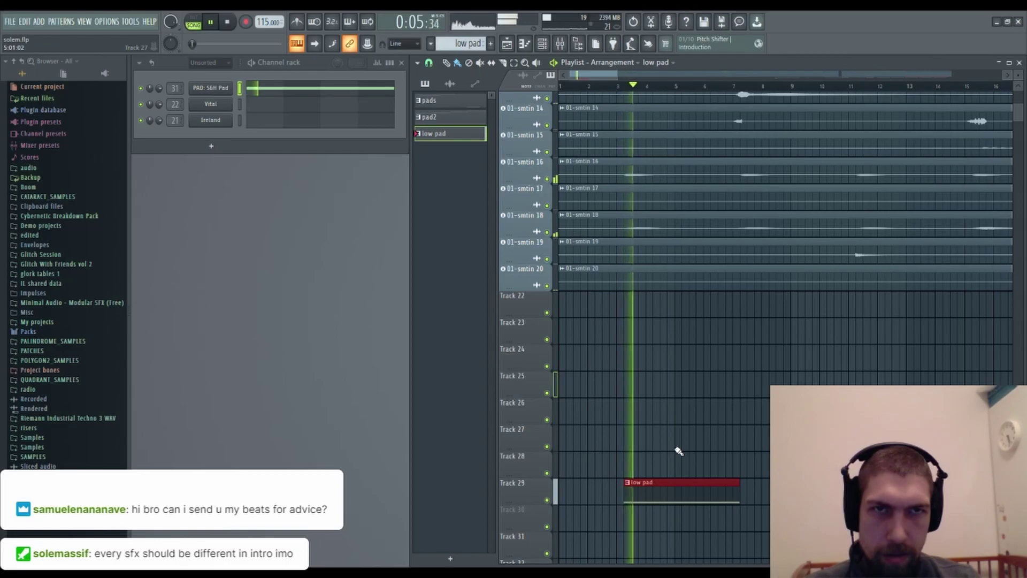
scroll(675, 90, down, 5)
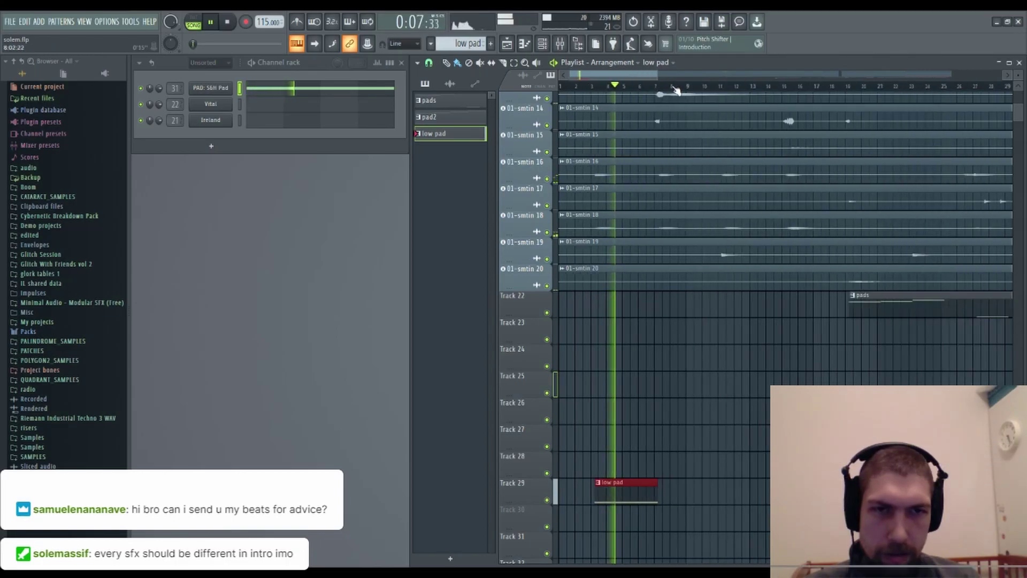
key(space)
- Audition the low pad pattern alone in pattern mode while checking its synthesizer settings and mixer level, and close the synthesizer
click(225, 90)
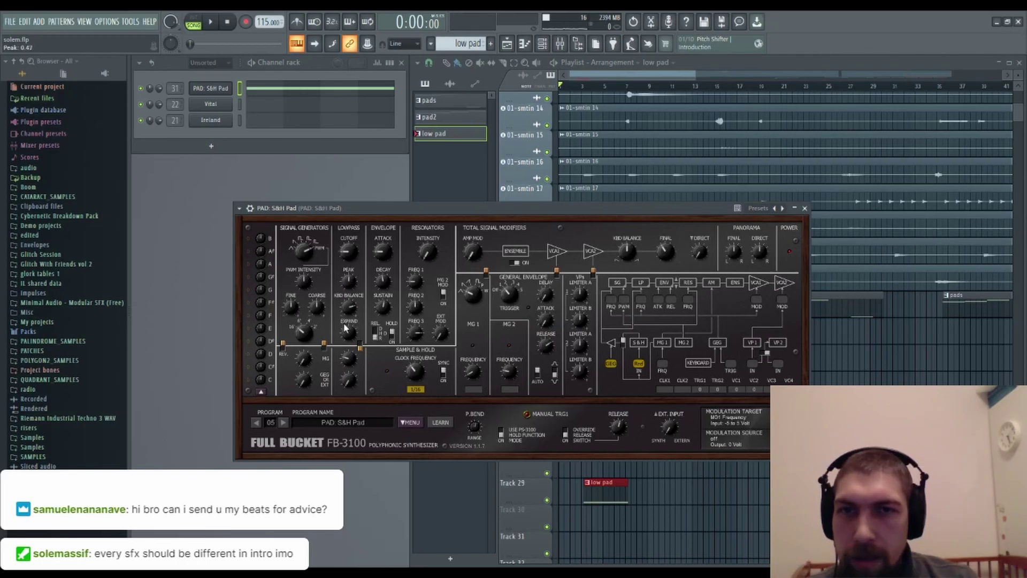
key(l)
key(space)
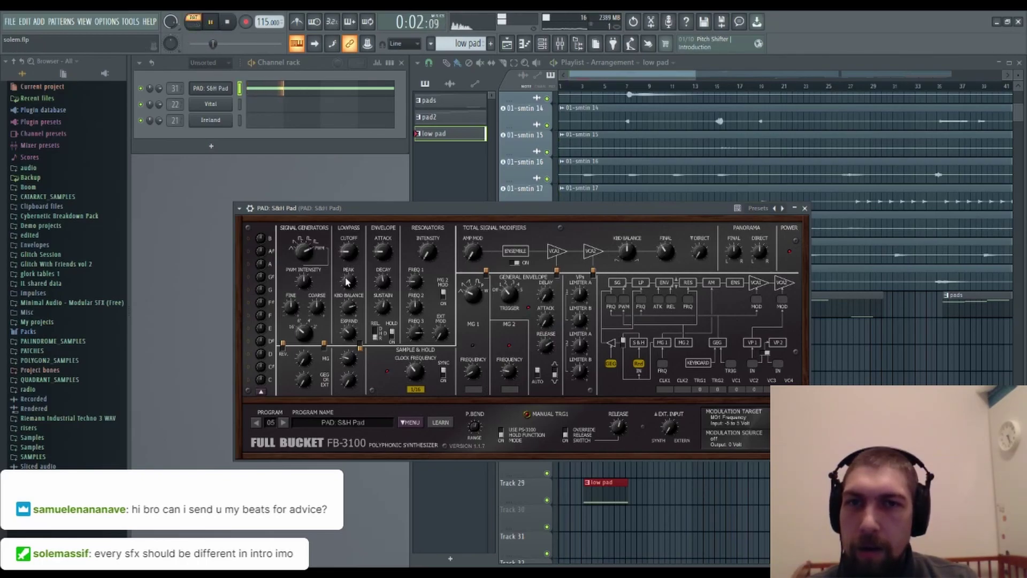
click(567, 43)
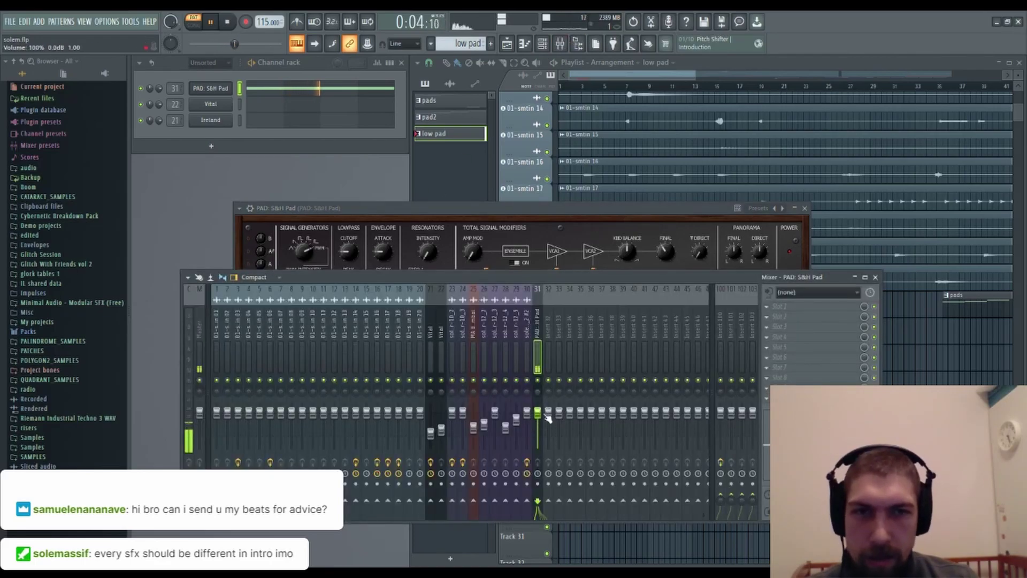
click(505, 227)
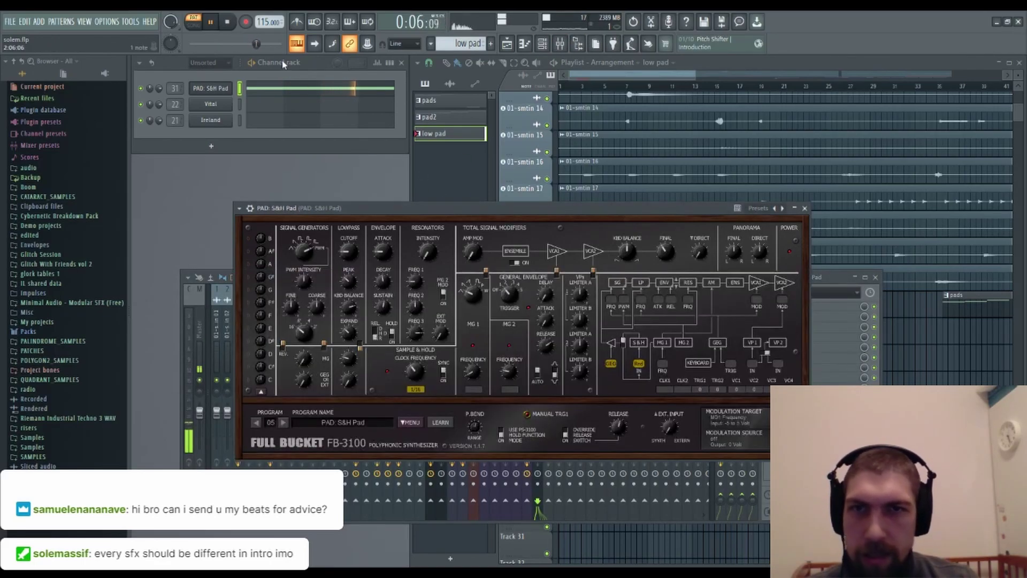
click(233, 24)
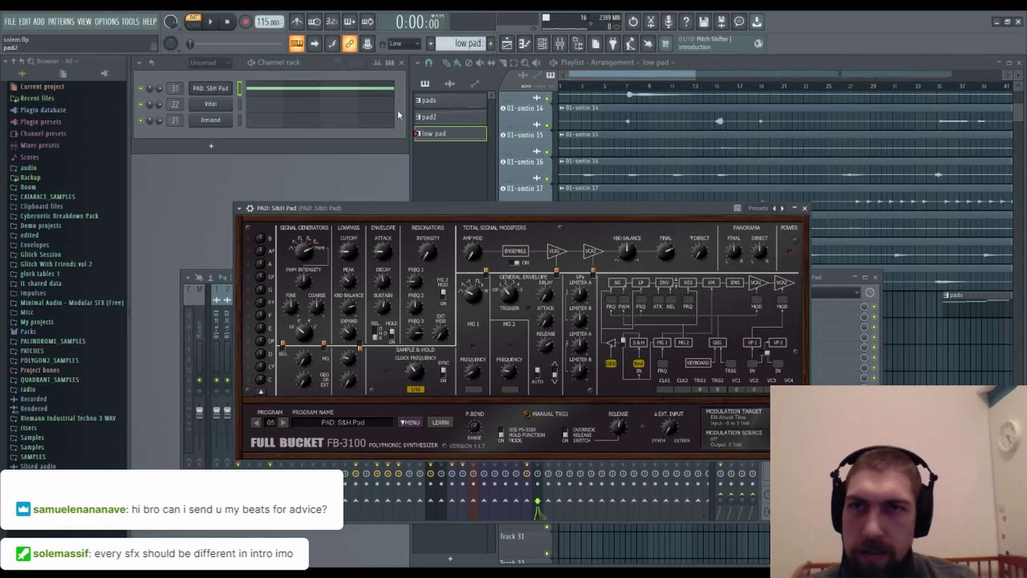
key(space)
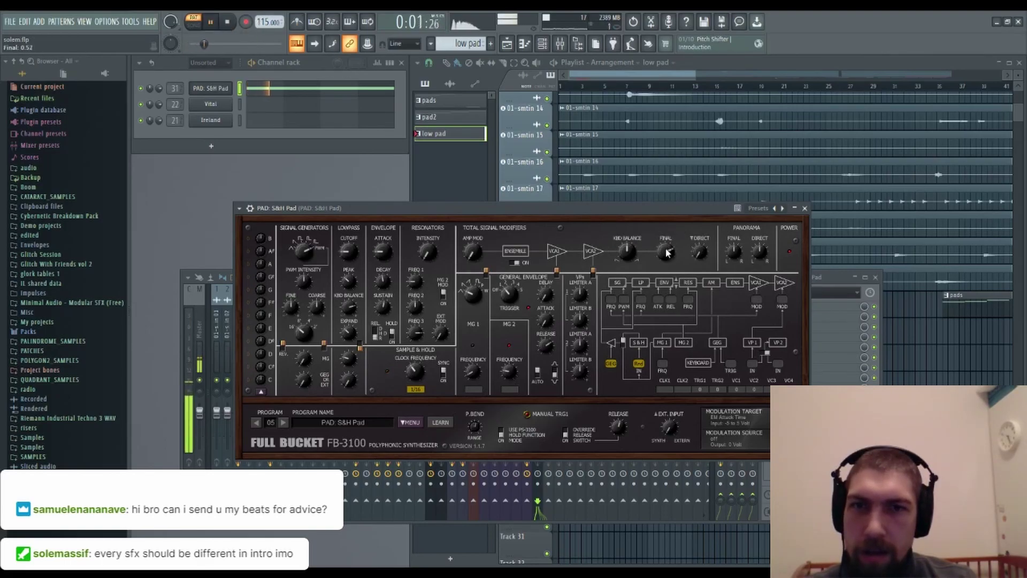
click(805, 208)
key(space)
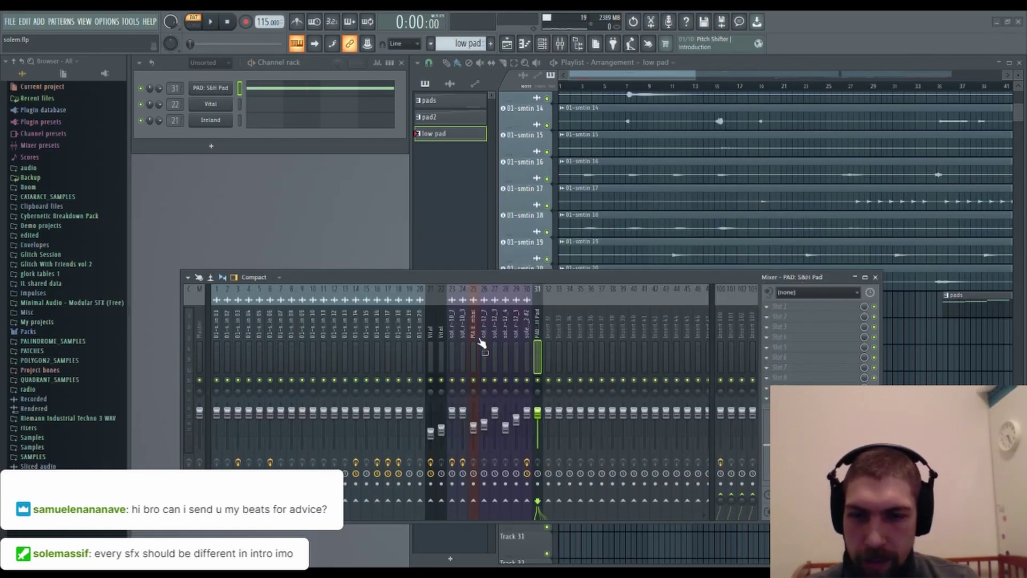
- Load the Rift distortion effect on the PAD: S&H Pad mixer track, close the mixer and show Rift's advanced view
drag(806, 303, 864, 306)
click(876, 277)
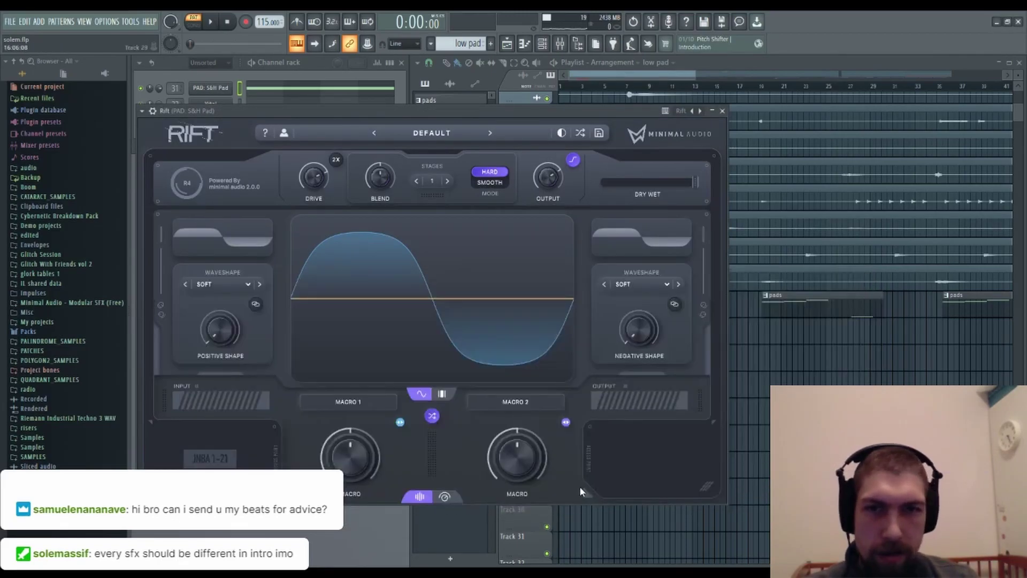
click(444, 497)
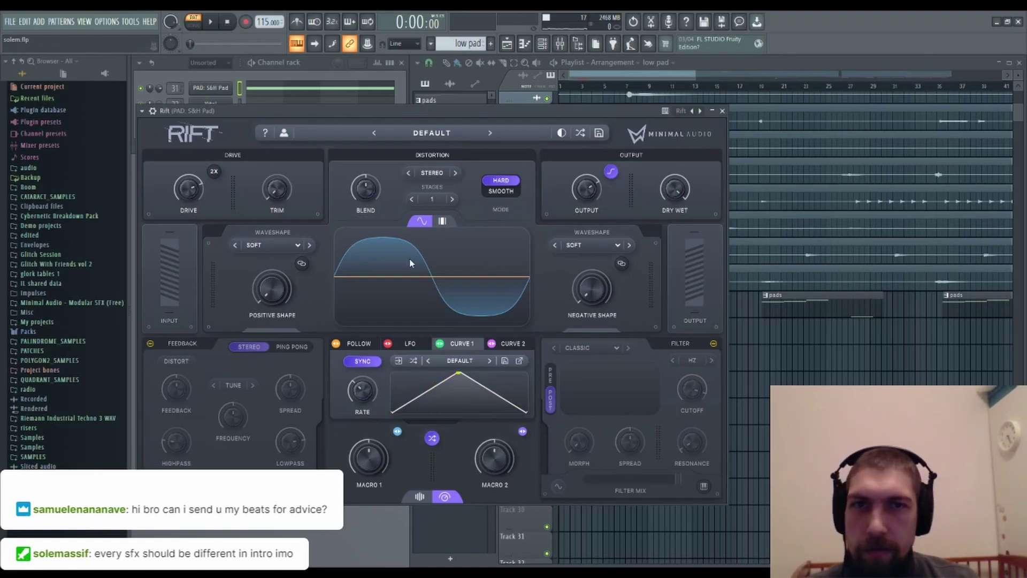
drag(415, 110, 450, 102)
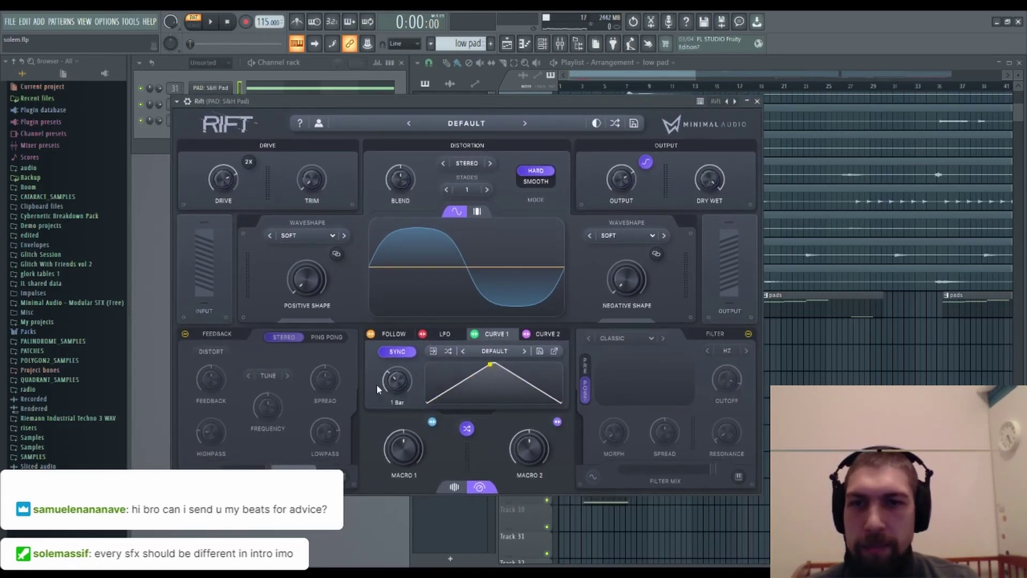
- With the low pad pattern playing, adjust Rift's Drive and set the distortion to 2 stages in Smooth mode
click(212, 22)
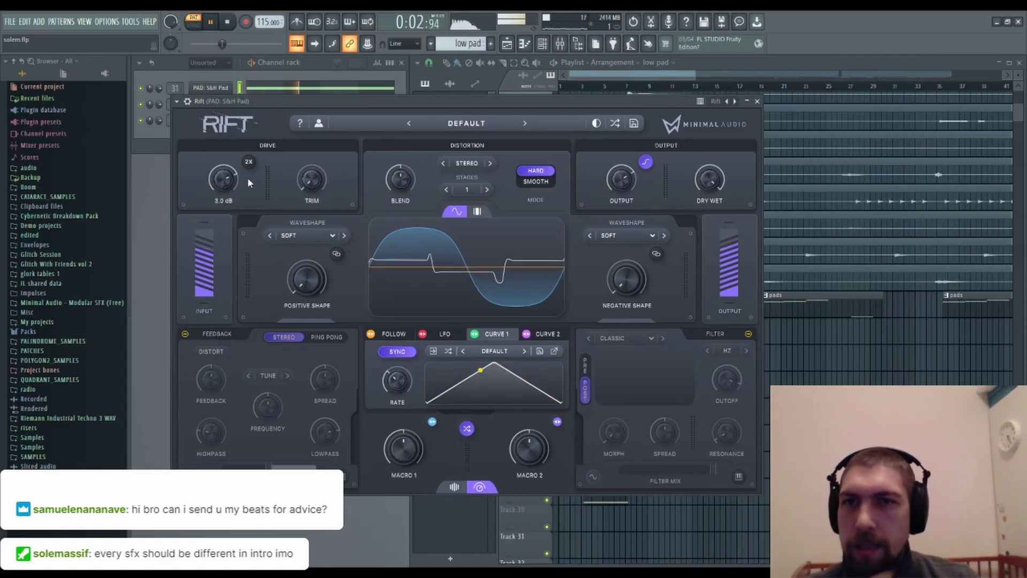
drag(222, 187, 217, 184)
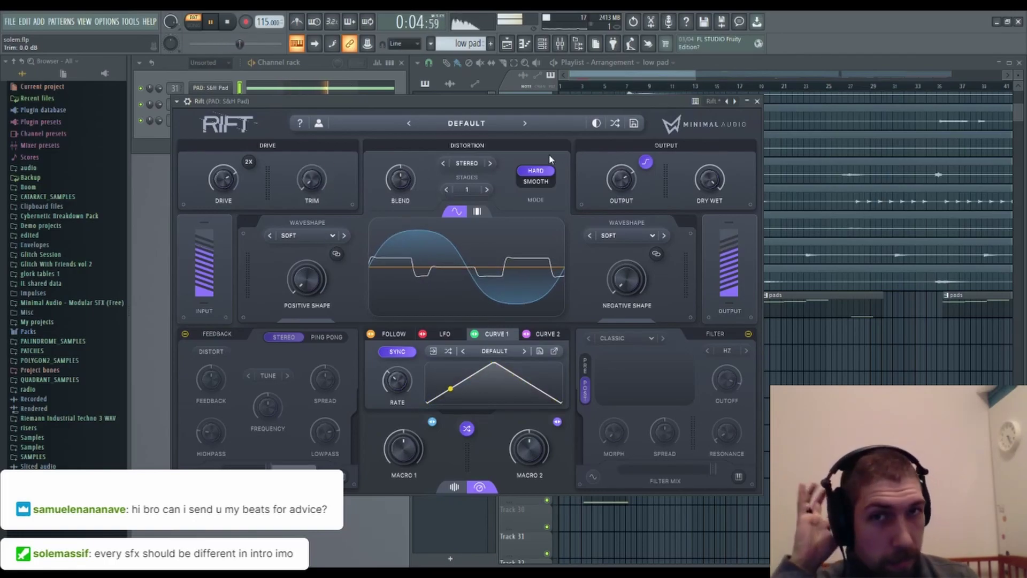
click(487, 189)
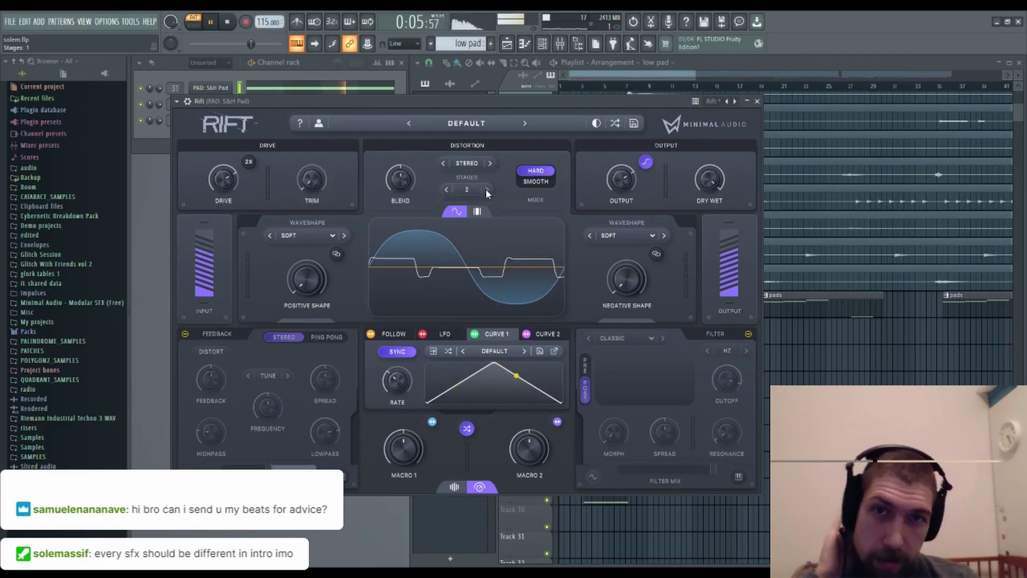
click(536, 181)
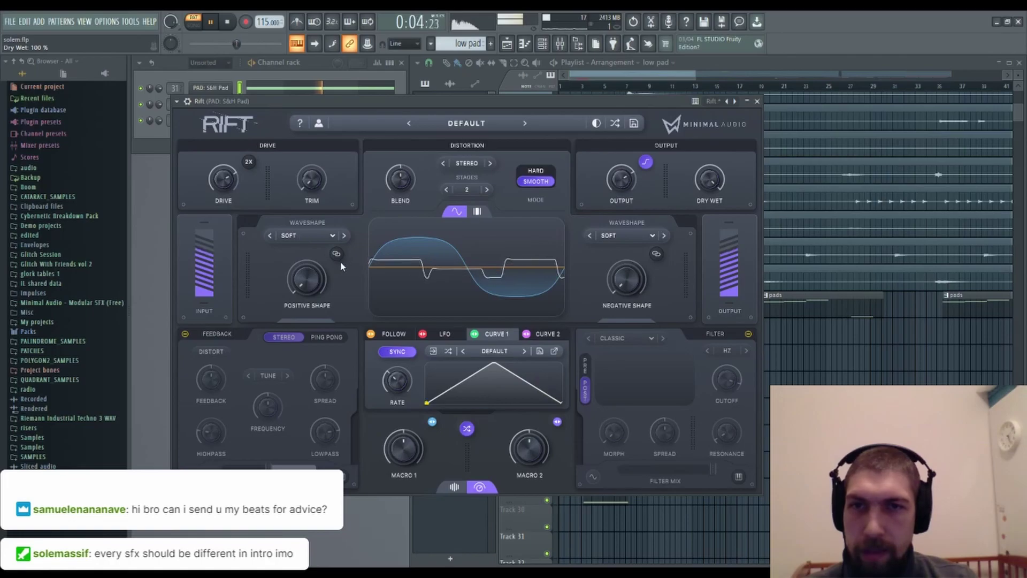
- Set Rift's positive waveshape to Jitter at 0.76 and its negative one to Ghost at 0.01, with Blend at 0.51
click(383, 292)
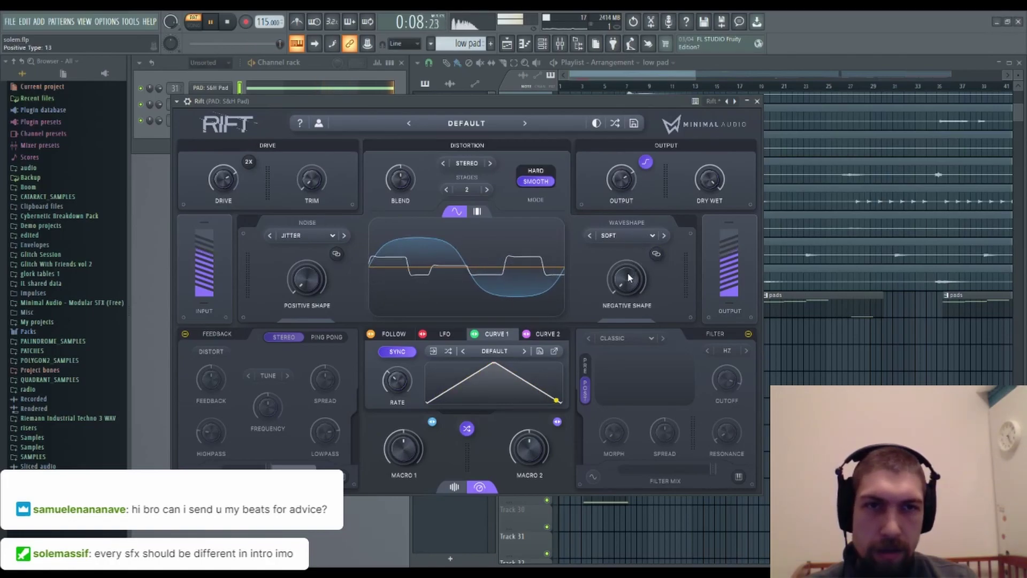
click(716, 314)
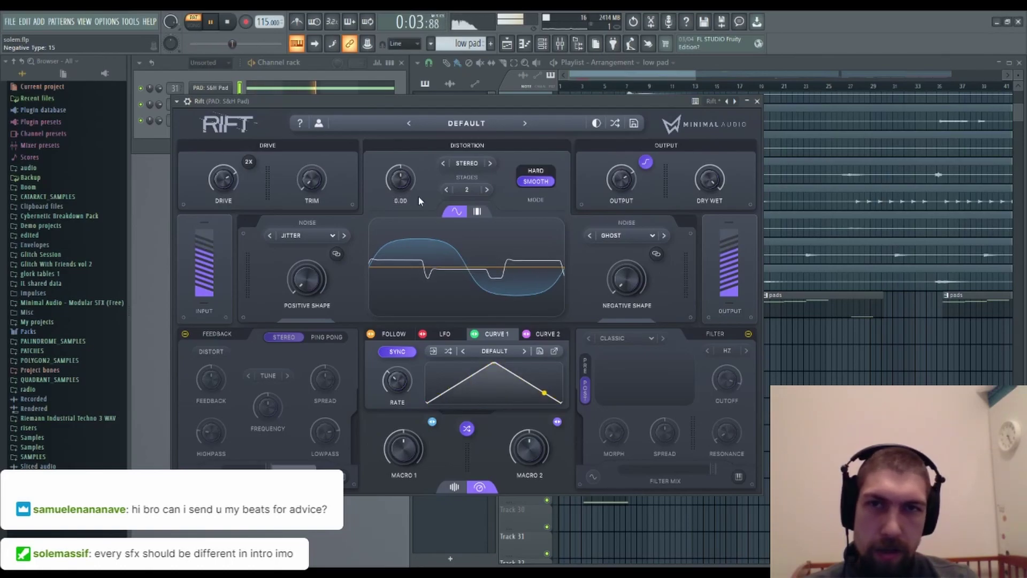
drag(409, 188, 419, 163)
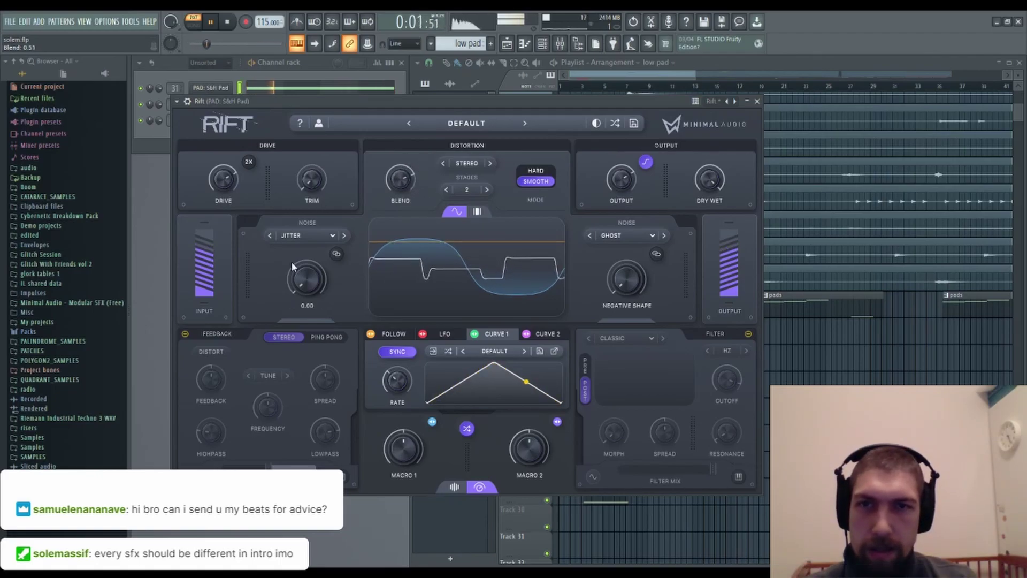
drag(302, 279, 333, 201)
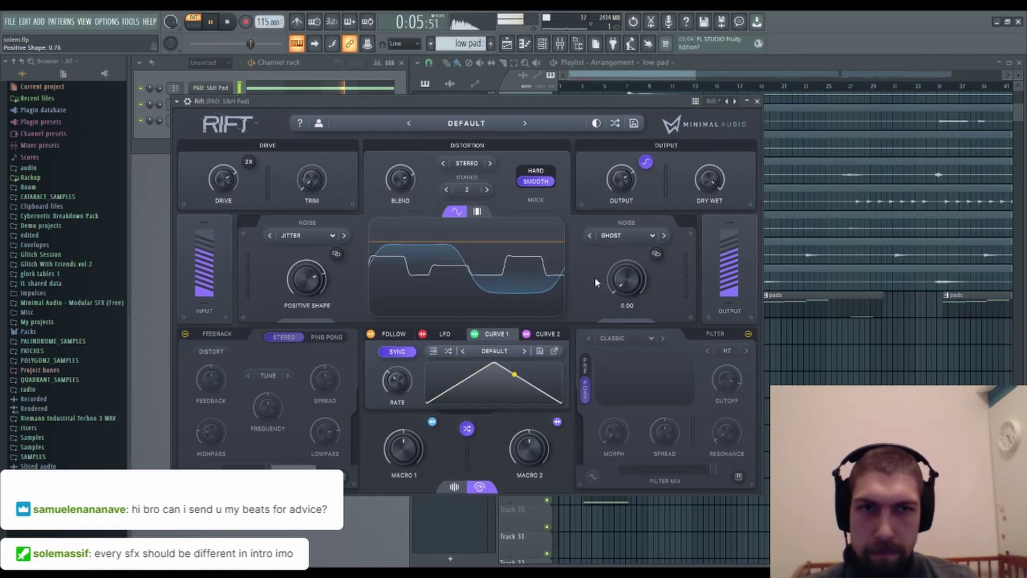
mouse_move(636, 285)
mouse_down()
mouse_move(628, 227)
mouse_move(615, 238)
mouse_move(665, 188)
mouse_move(624, 287)
mouse_up()
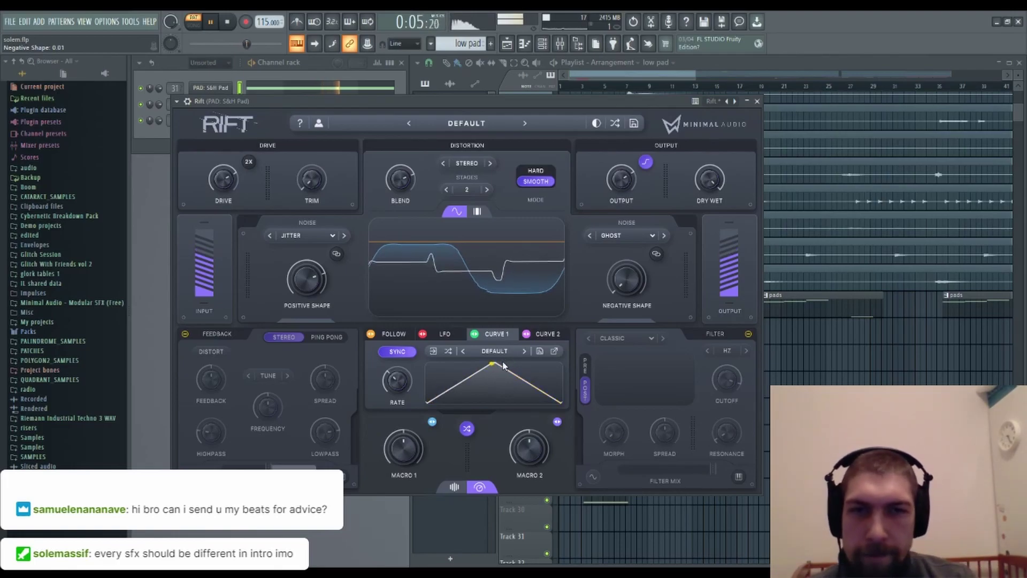
- Open the large Curve 1 editor, try finer horizontal grids before returning to 16, and set the curve's rate to 8 Bar
click(554, 351)
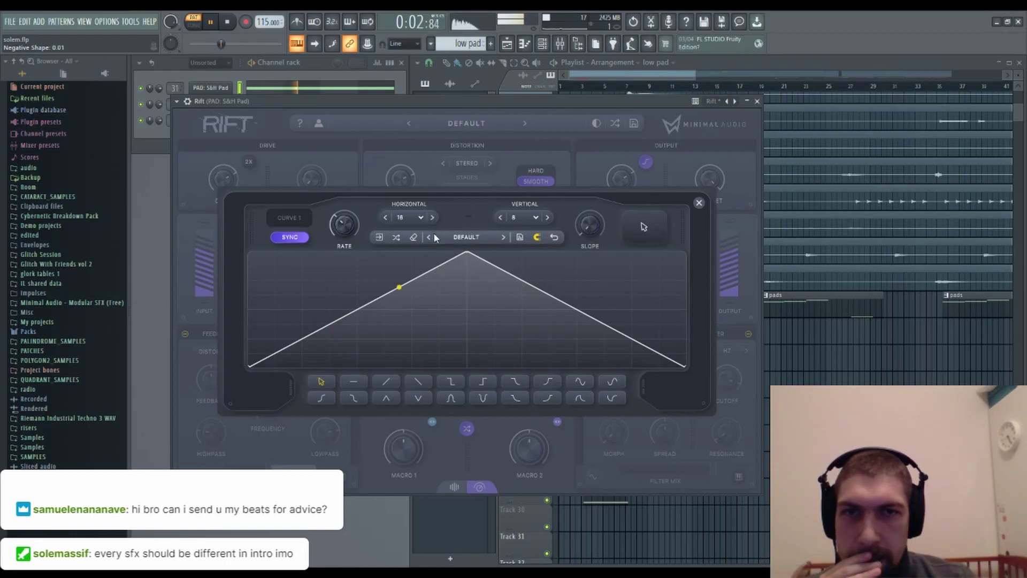
scroll(473, 243, up, 1)
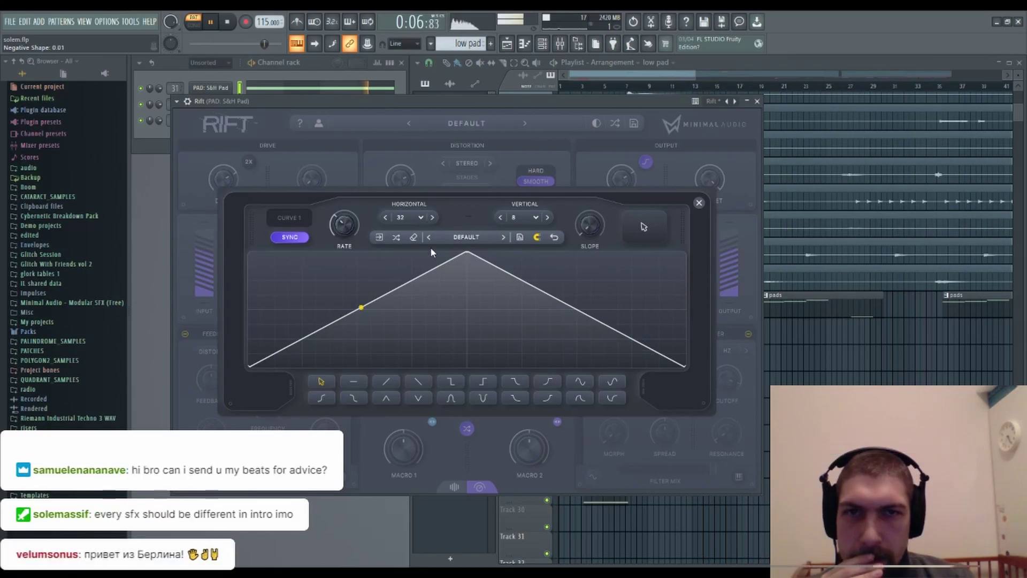
scroll(470, 247, up, 1)
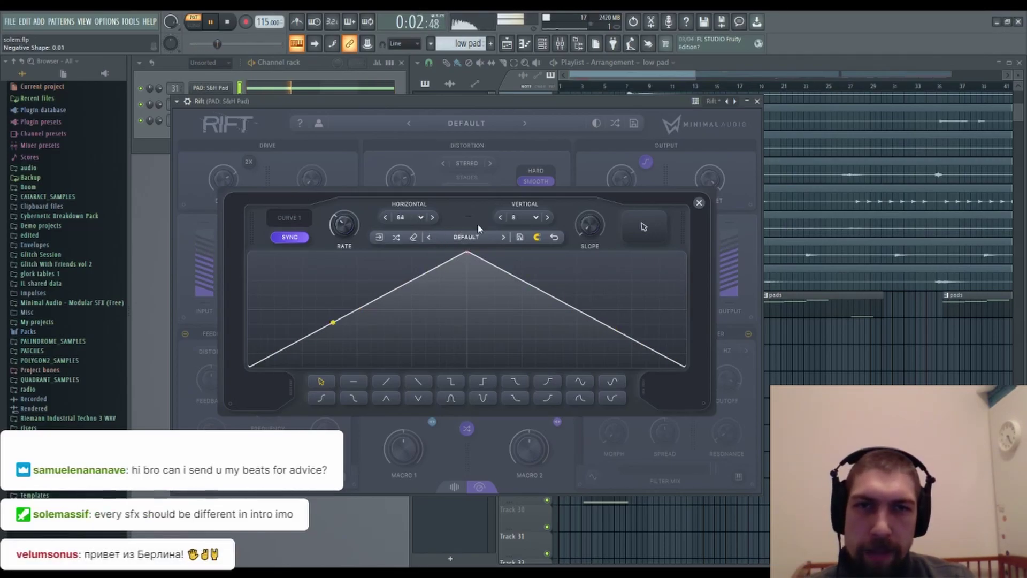
scroll(482, 208, down, 2)
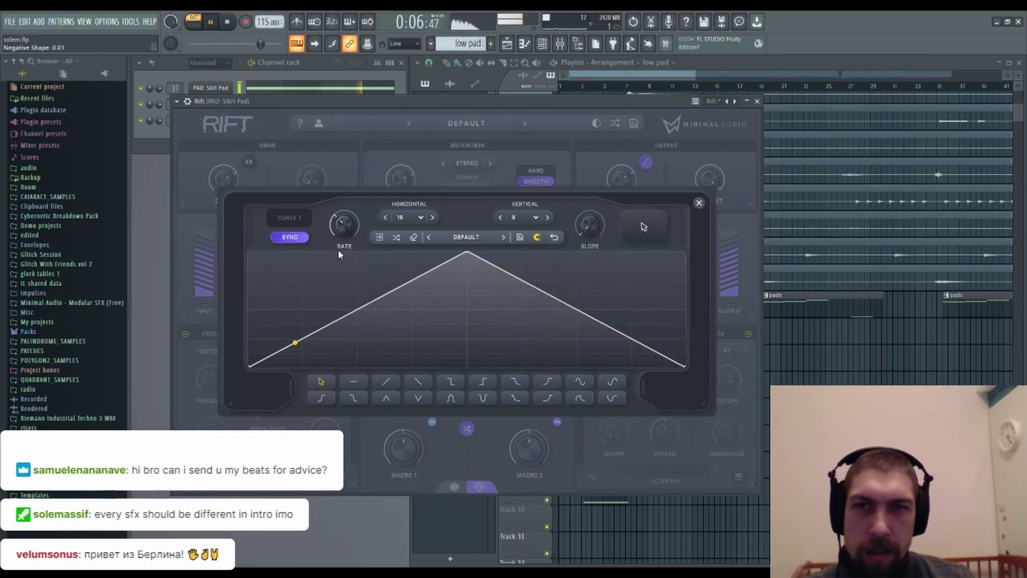
drag(356, 200, 341, 218)
mouse_move(336, 253)
mouse_down()
mouse_move(327, 276)
mouse_move(326, 256)
mouse_up()
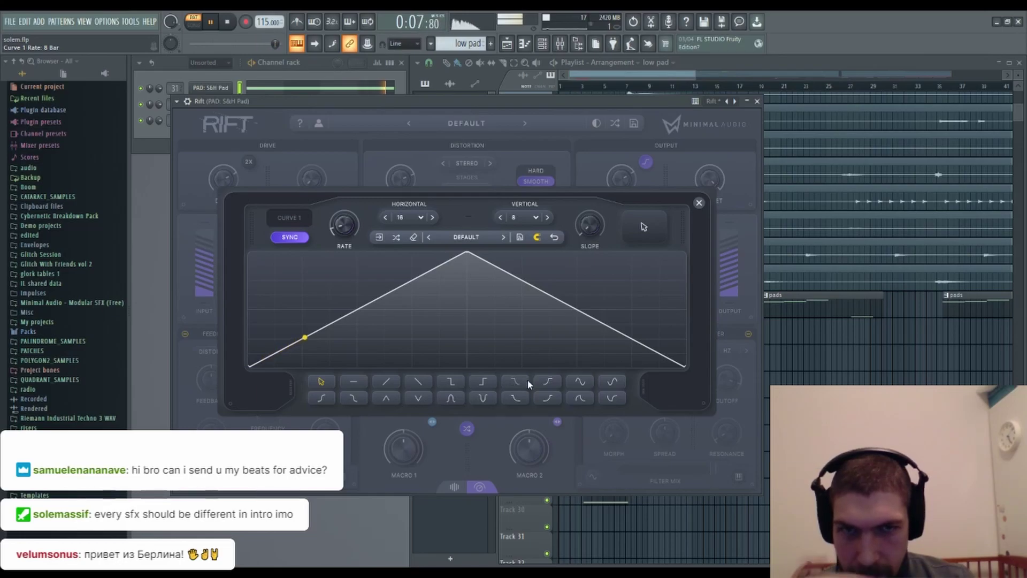
- Fill all 16 steps of Curve 1 with exponential rises whose peaks climb to the middle and fall back, then close the large editor
click(554, 399)
drag(257, 346, 349, 271)
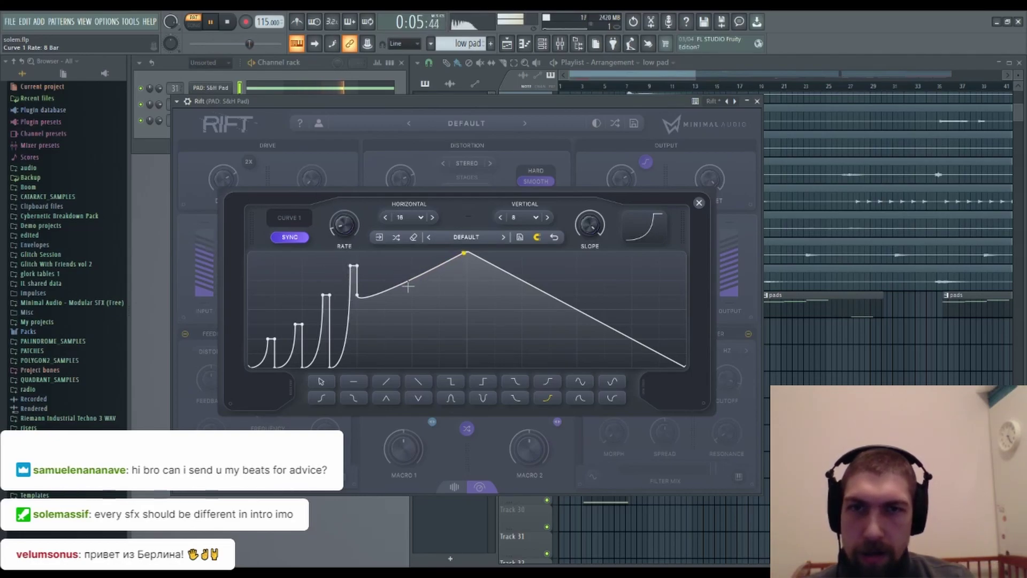
key(space)
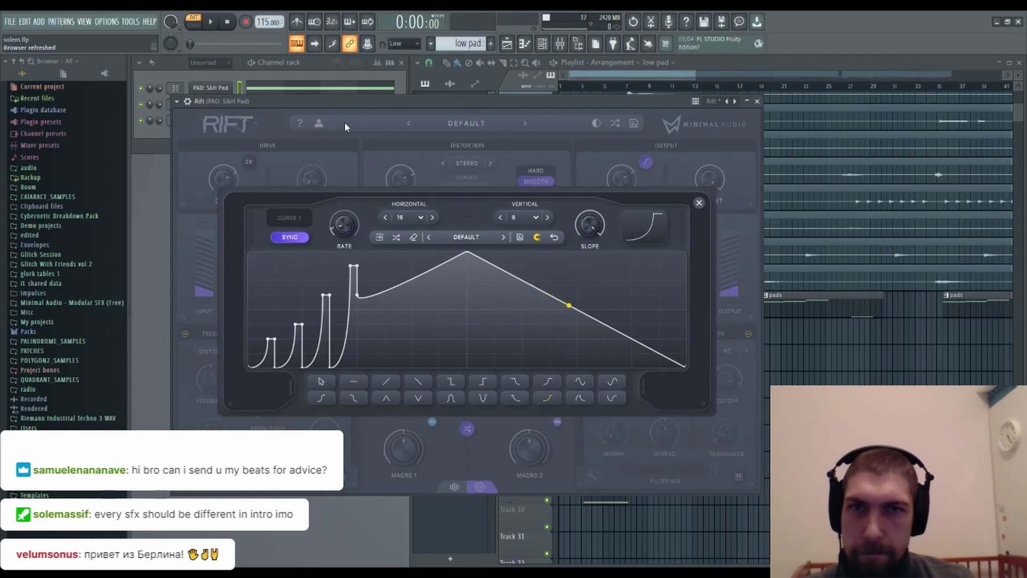
key(space)
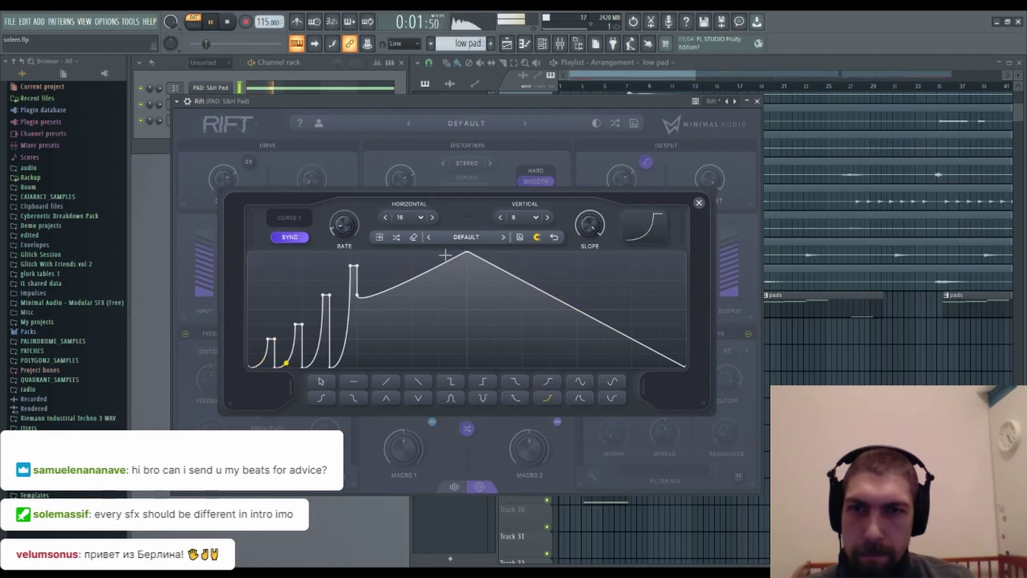
key(space)
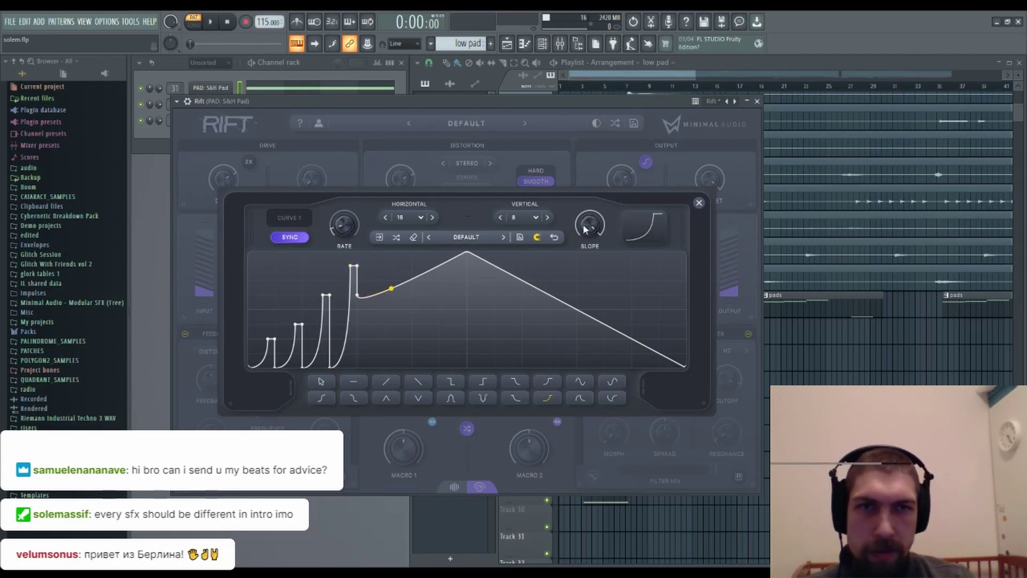
mouse_move(367, 334)
mouse_down()
mouse_move(388, 287)
mouse_move(384, 262)
mouse_move(466, 253)
mouse_move(600, 301)
mouse_move(676, 346)
mouse_up()
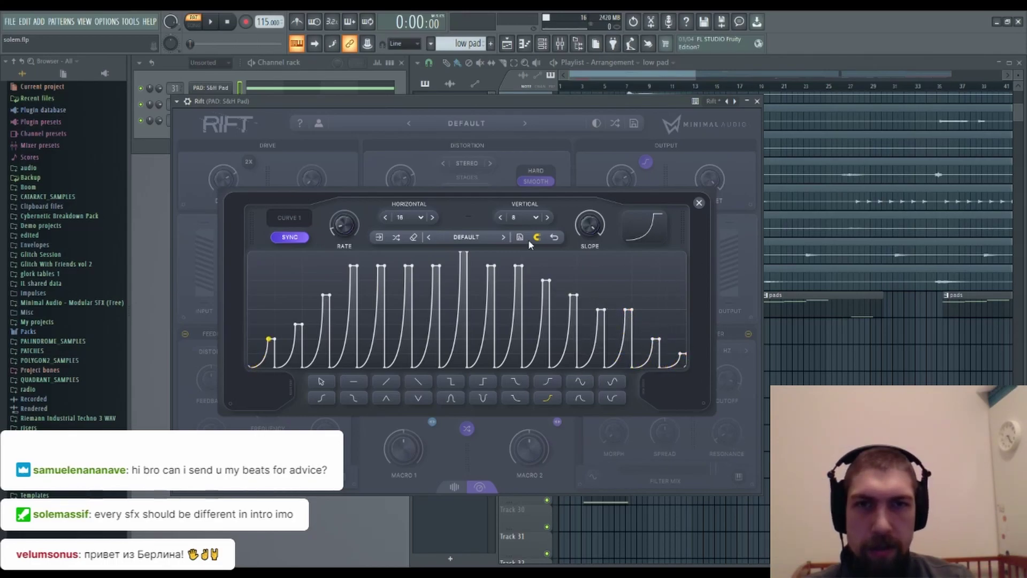
click(700, 203)
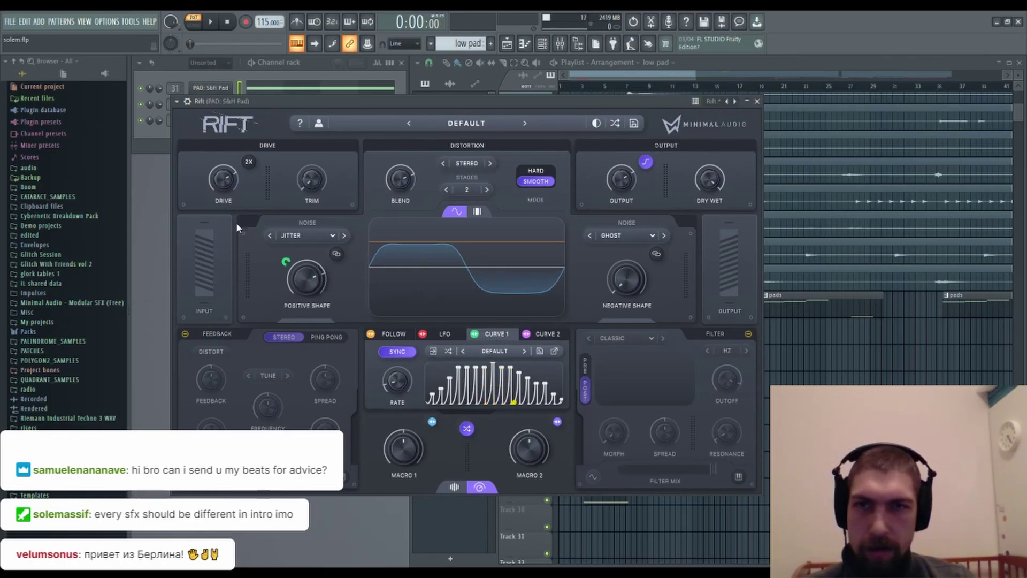
- With the pattern playing, set Positive Shape to 0.74 and modulate both Positive Shape and Negative Shape with Curve 1
key(space)
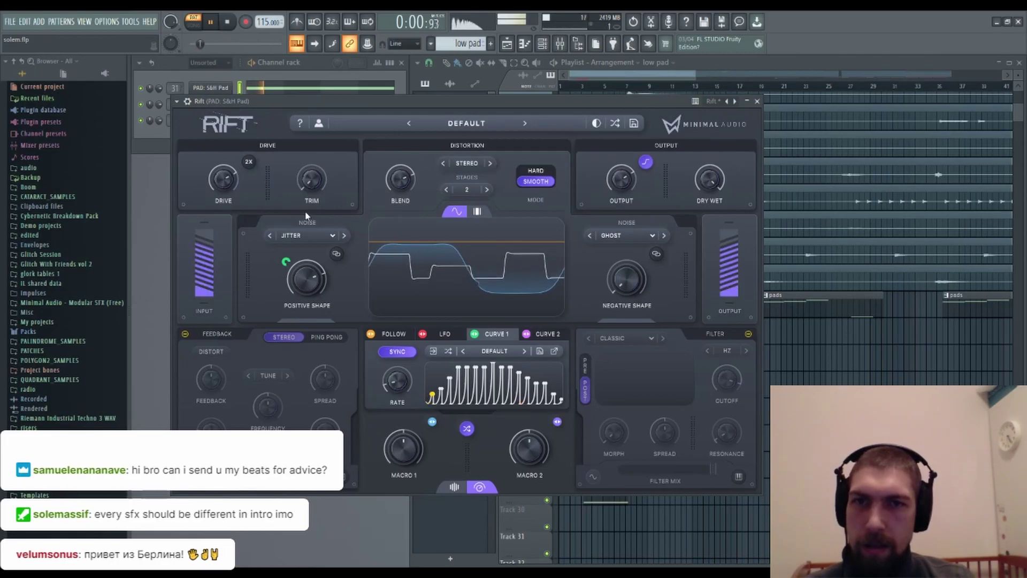
drag(295, 281, 296, 237)
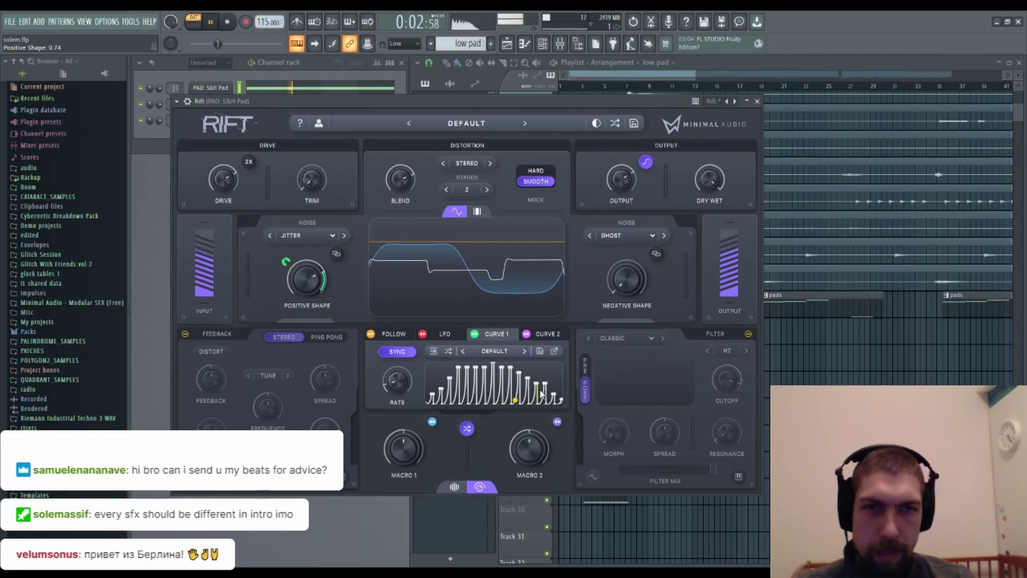
drag(473, 335, 624, 213)
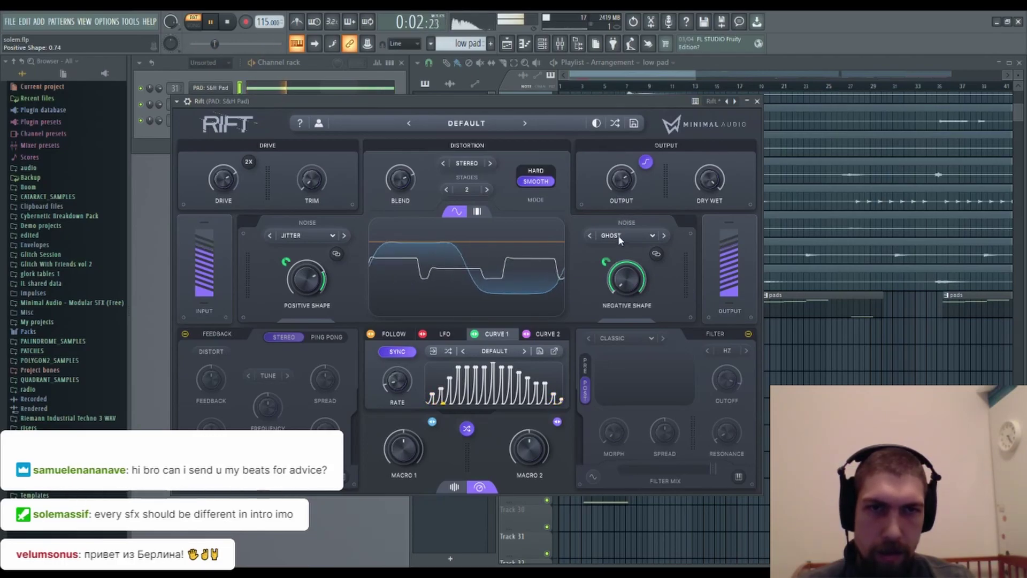
mouse_move(599, 269)
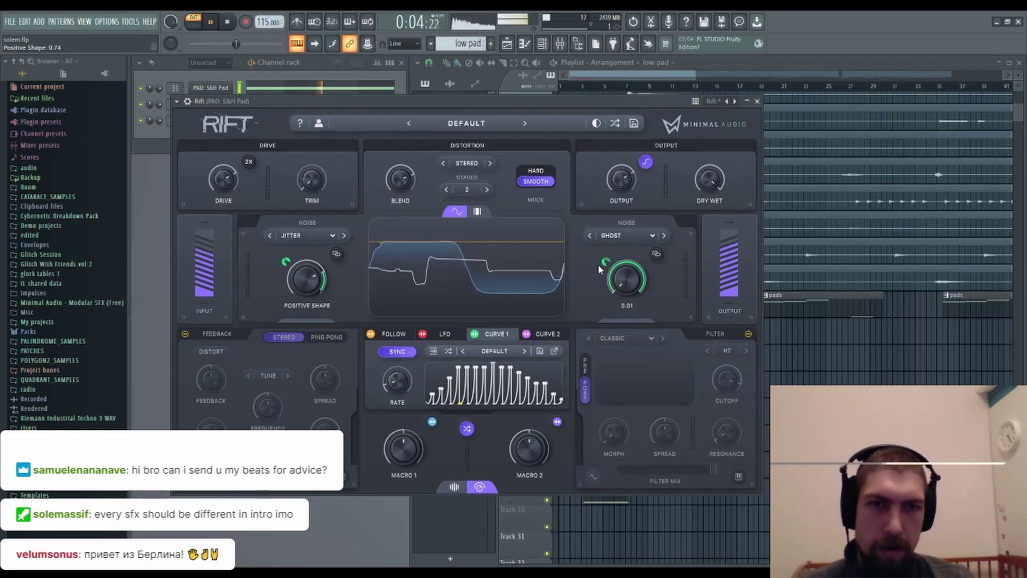
click(231, 23)
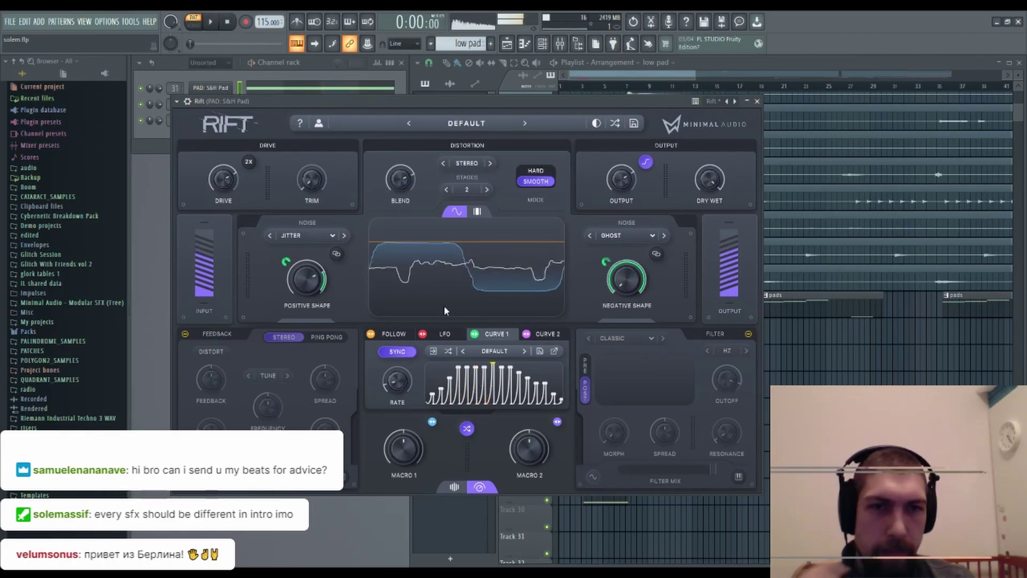
- Turn on Rift's Filter section and modulate its Cutoff with Curve 1
click(748, 334)
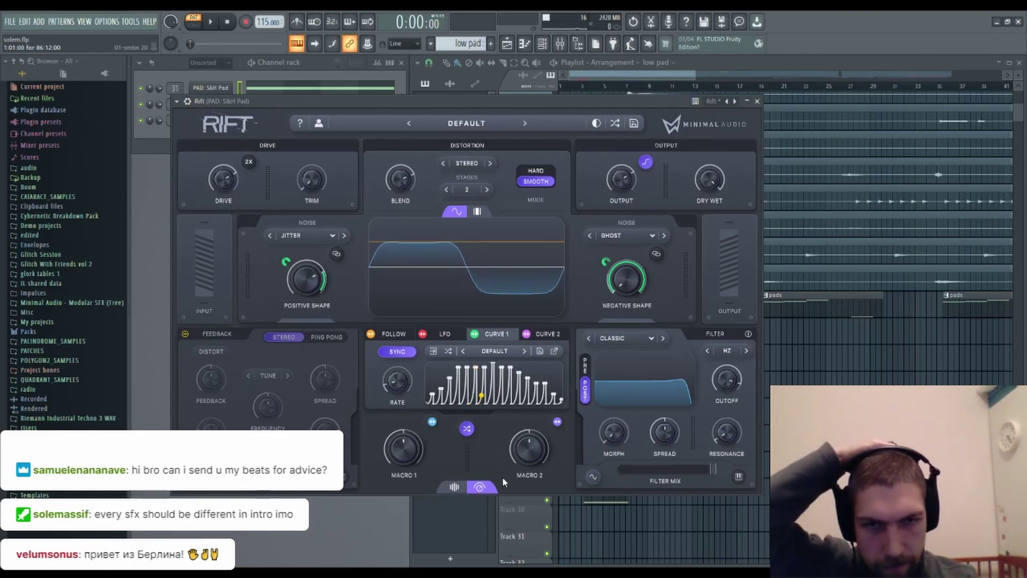
click(467, 429)
click(467, 428)
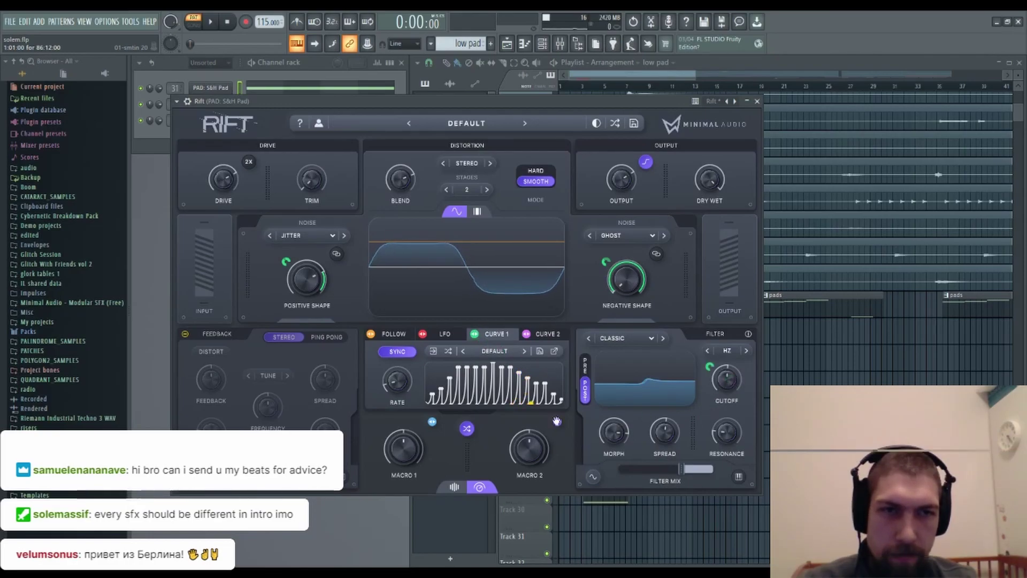
drag(709, 365, 724, 333)
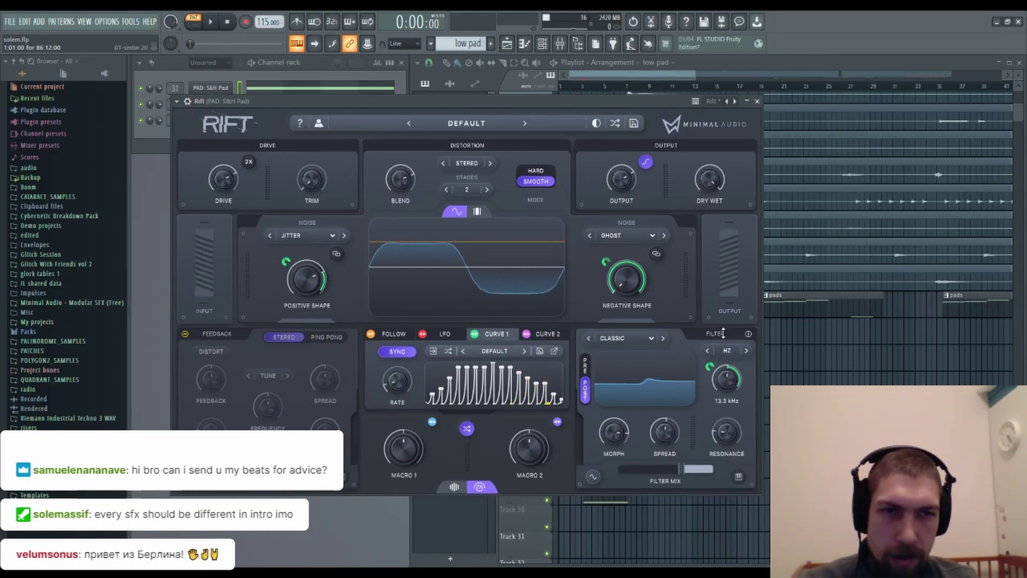
- Change the filter type to Mid Vowel and, during playback, set its Cutoff to 372 Hz and Filter Mix to 65 %
click(466, 430)
click(464, 431)
click(465, 430)
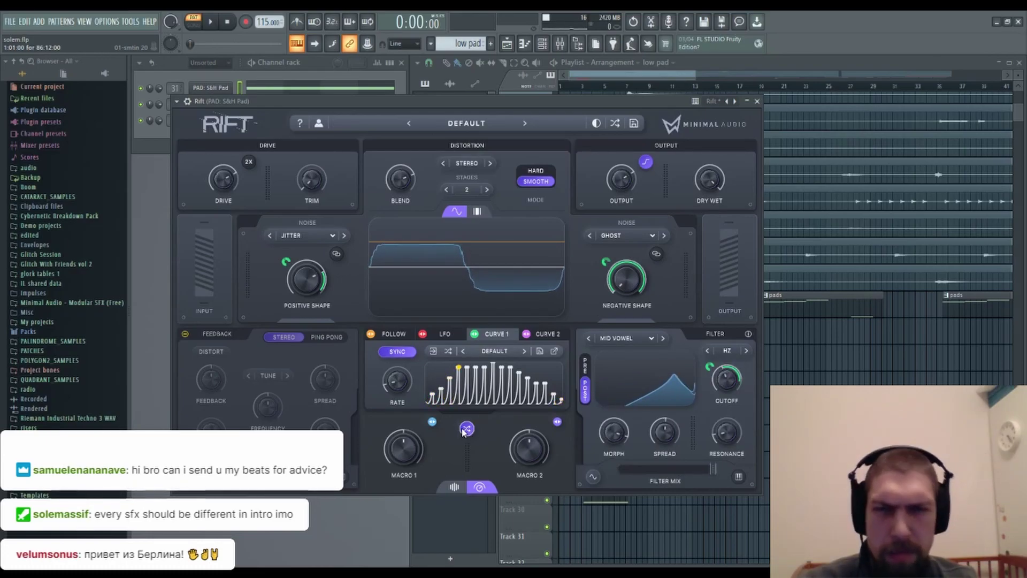
key(space)
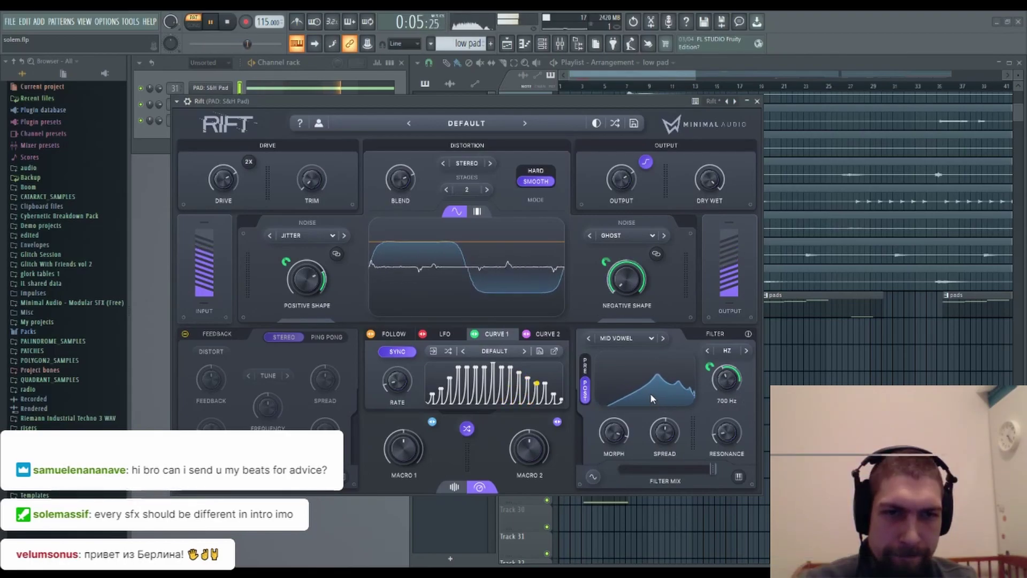
drag(712, 468, 674, 468)
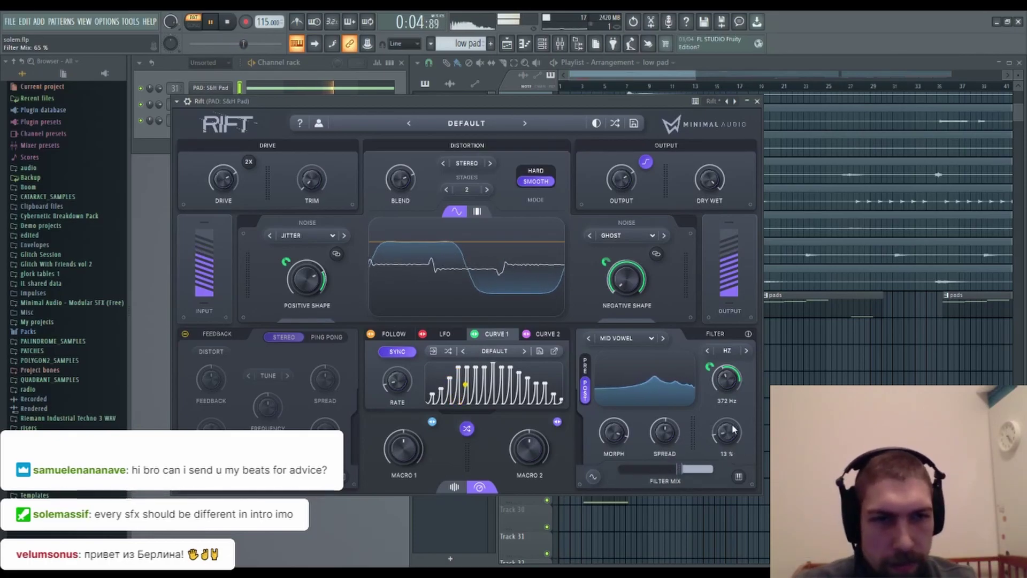
- Set the filter's Resonance to 0 % and modulate it with Curve 1, adjusting the modulation depth
drag(727, 432, 713, 471)
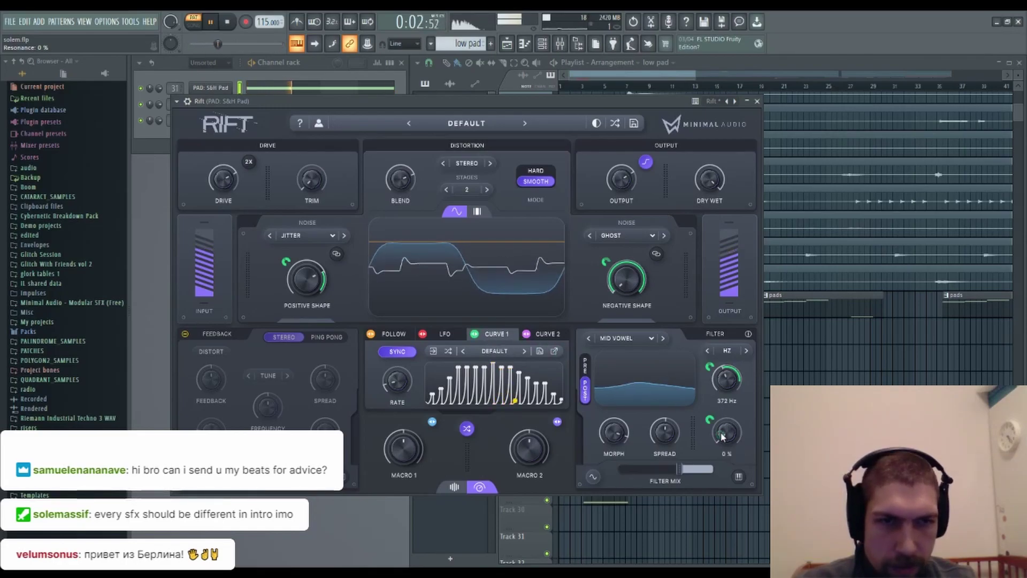
drag(709, 423, 713, 399)
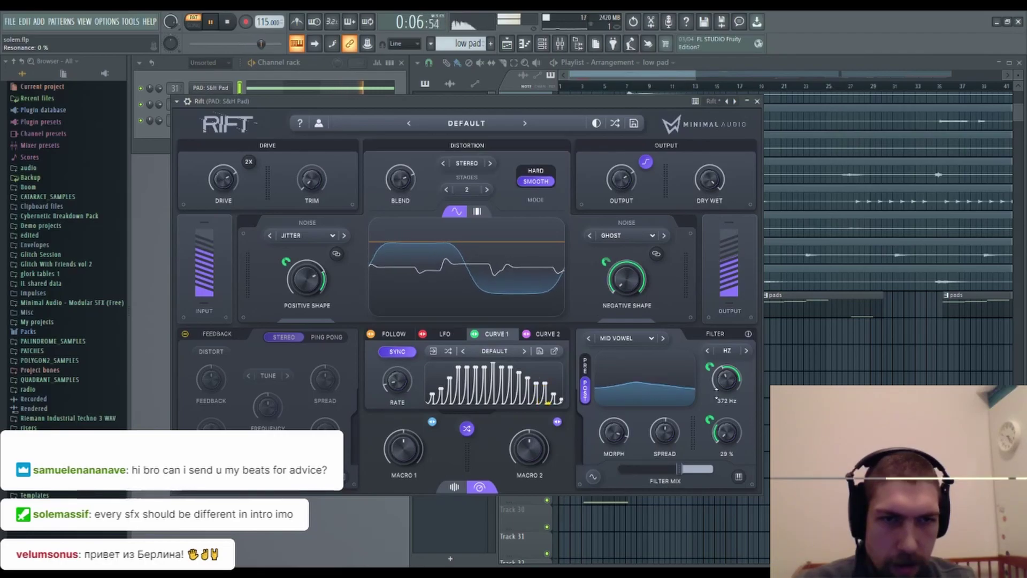
mouse_move(710, 420)
mouse_down()
mouse_move(719, 426)
mouse_move(710, 412)
mouse_up()
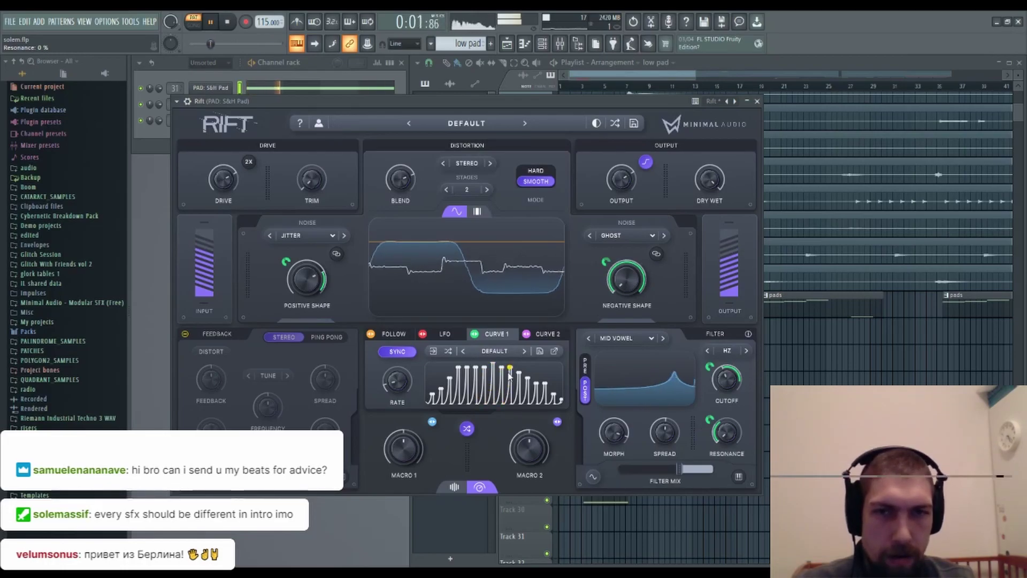
- Reopen the large Curve 1 editor, lower the fourth, sixth, ninth and eleventh to fourteenth peaks, and close it
click(547, 404)
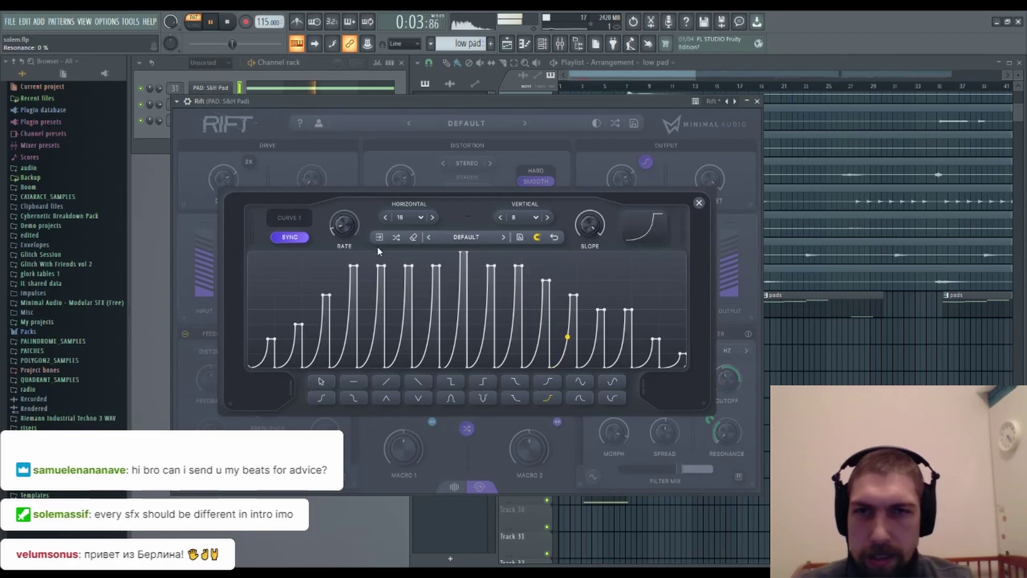
drag(353, 265, 350, 275)
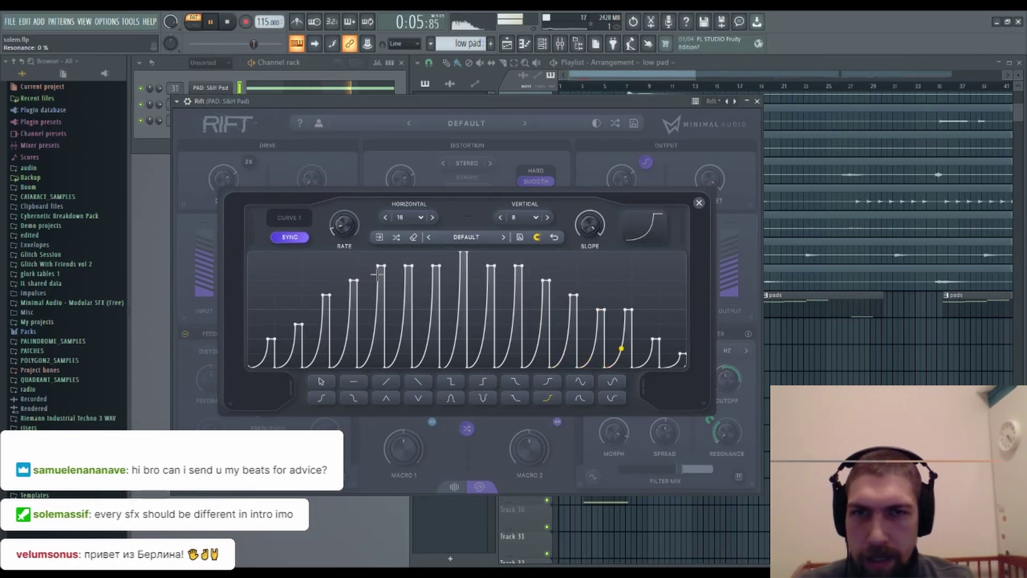
drag(408, 266, 409, 279)
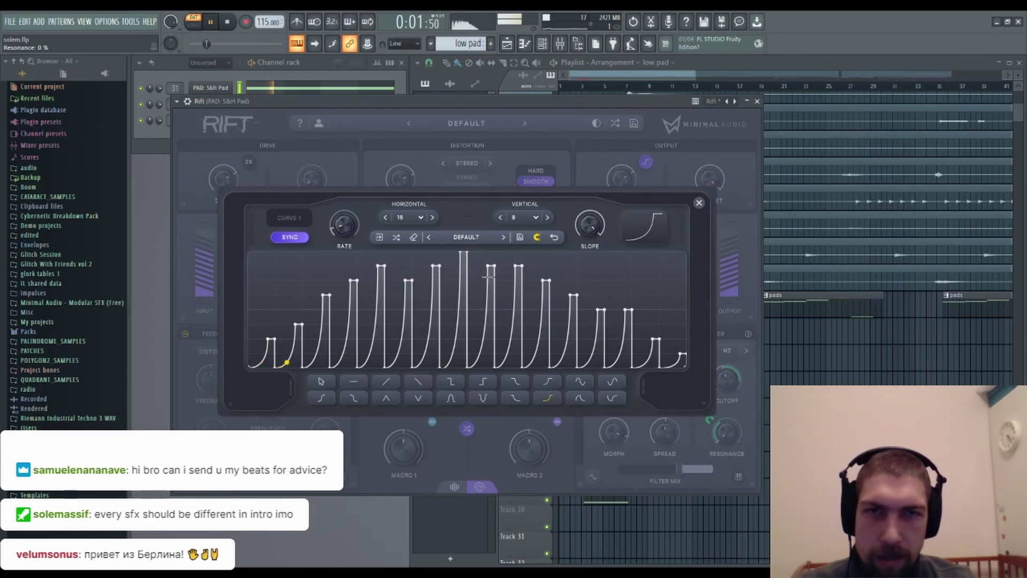
drag(490, 265, 491, 280)
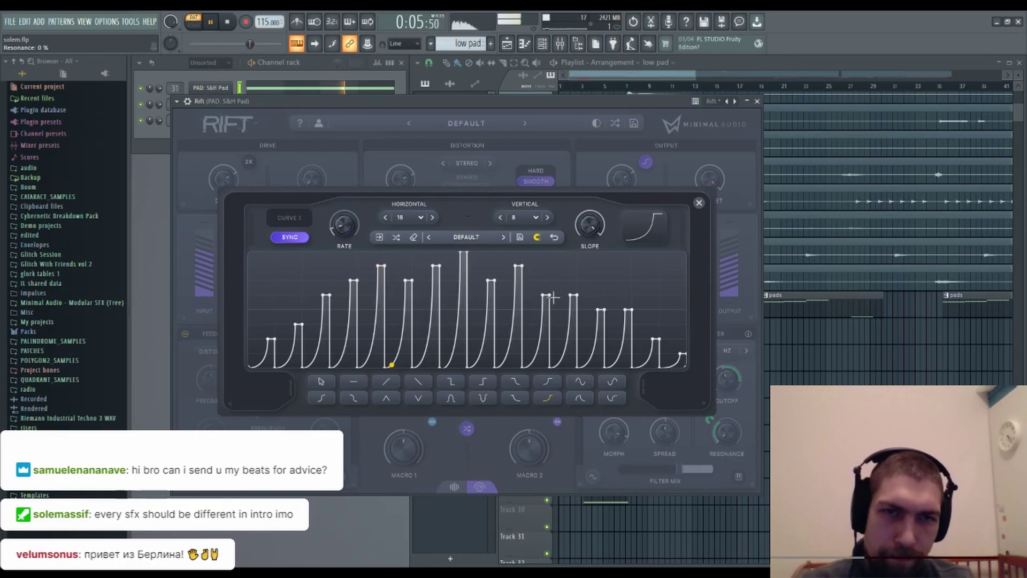
mouse_move(573, 295)
mouse_down()
mouse_move(573, 310)
mouse_move(629, 329)
mouse_move(629, 339)
mouse_up()
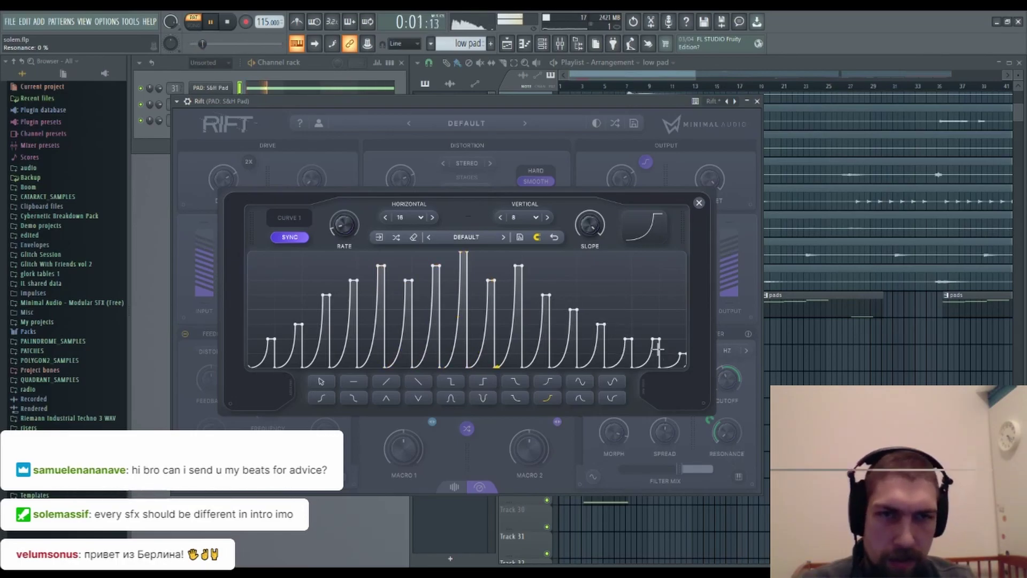
click(700, 203)
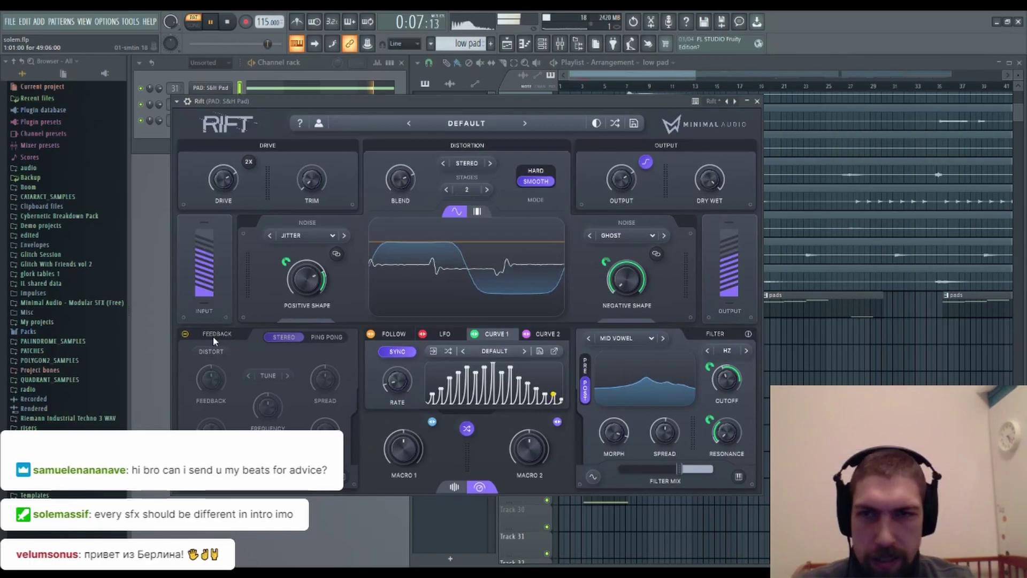
- Turn on Rift's Feedback section and set the filter's Morph to 19 % with Curve 2 modulating it by 80 %
click(184, 333)
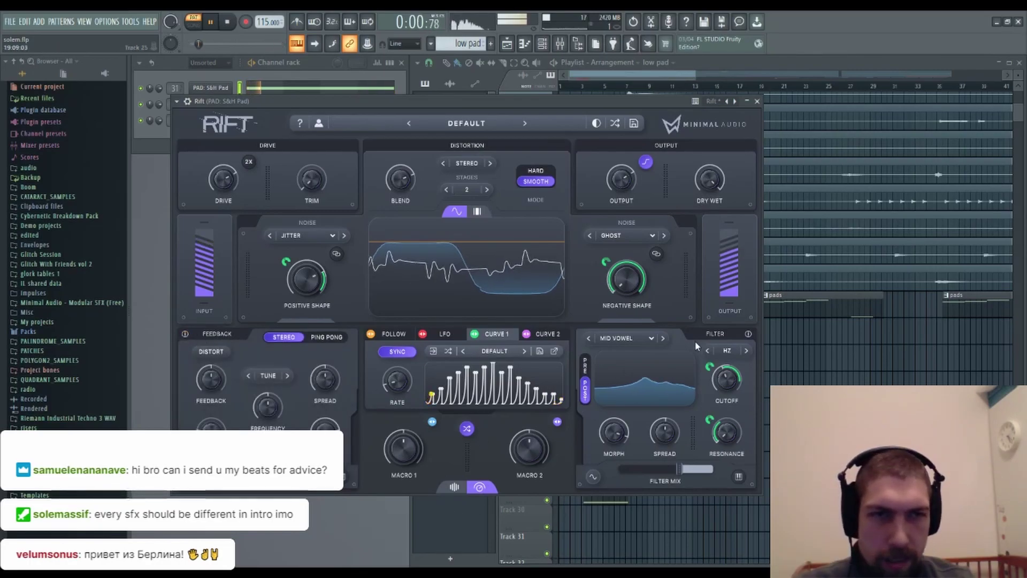
drag(614, 432, 590, 486)
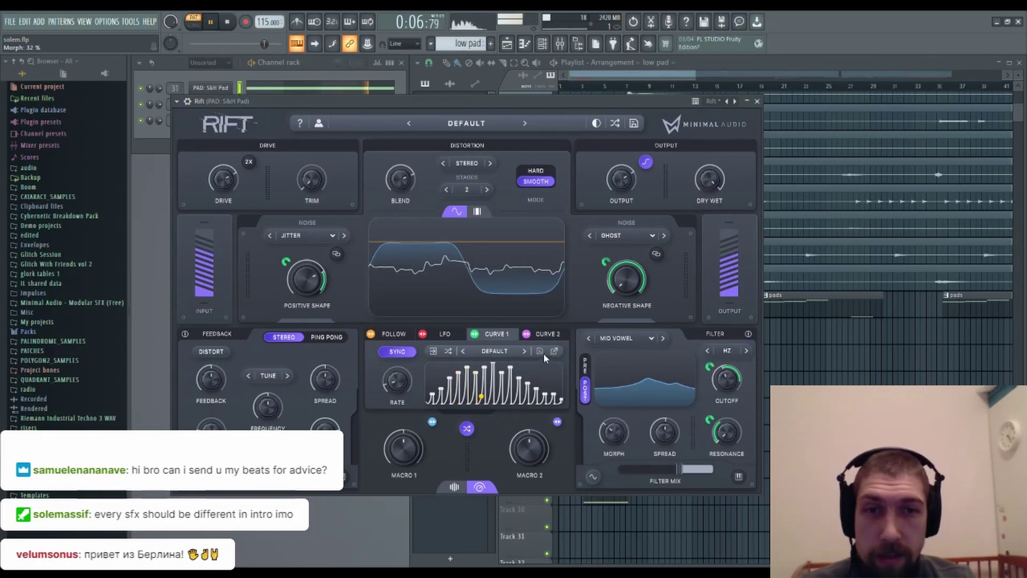
click(545, 334)
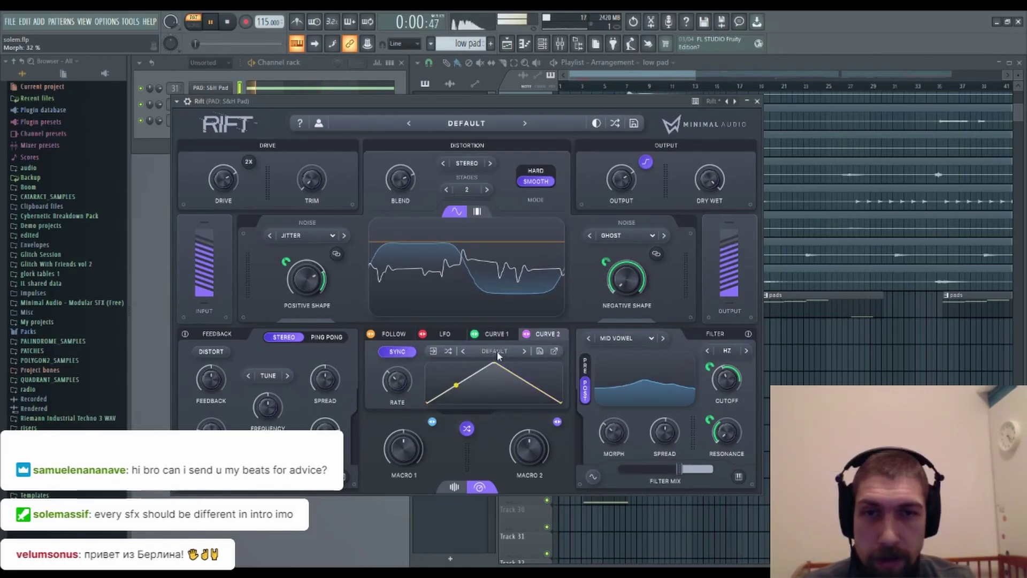
drag(528, 334, 601, 407)
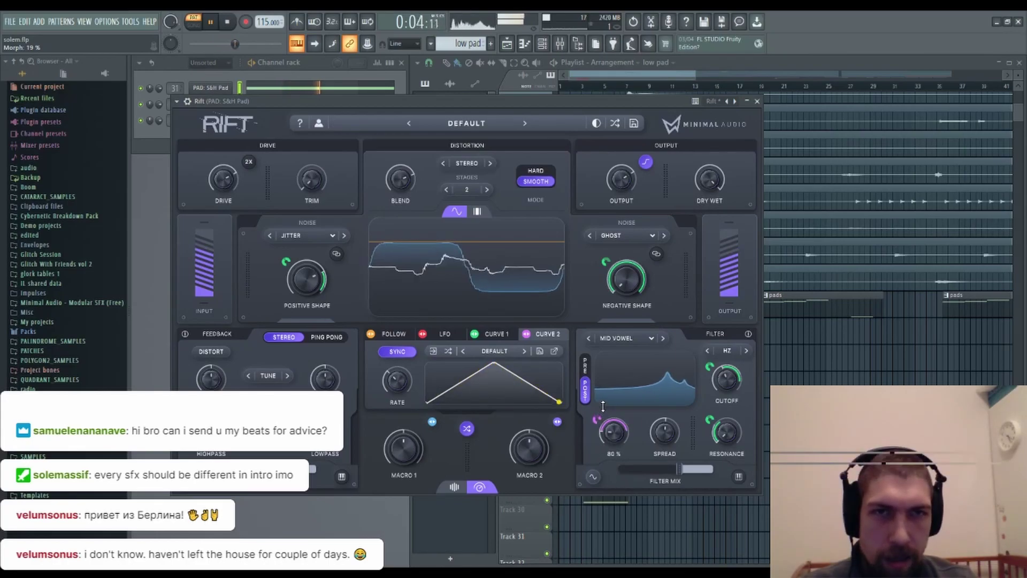
- Raise Rift's Output level, stop playback and switch the feedback from Stereo to Ping Pong
drag(624, 180, 633, 164)
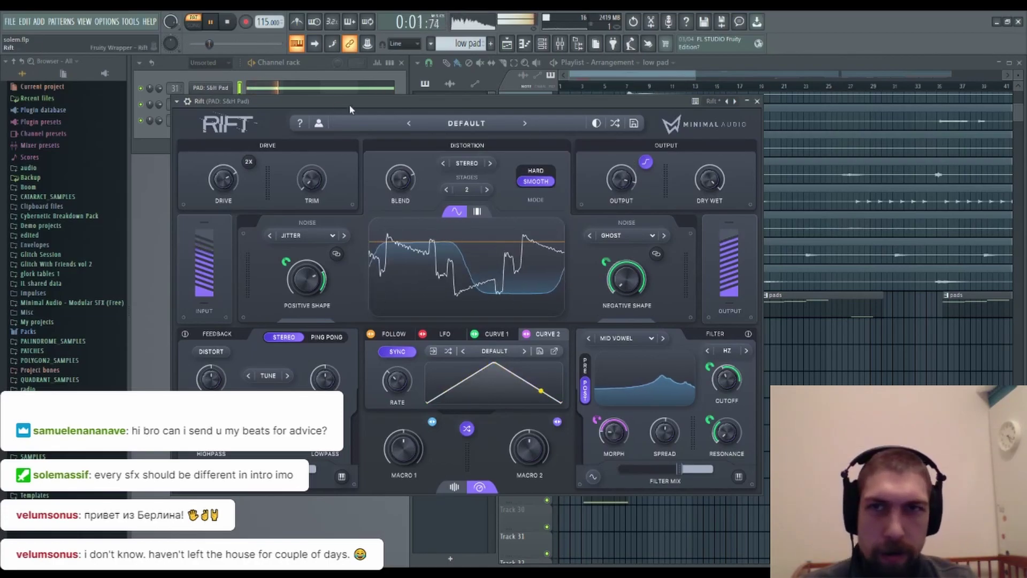
click(231, 23)
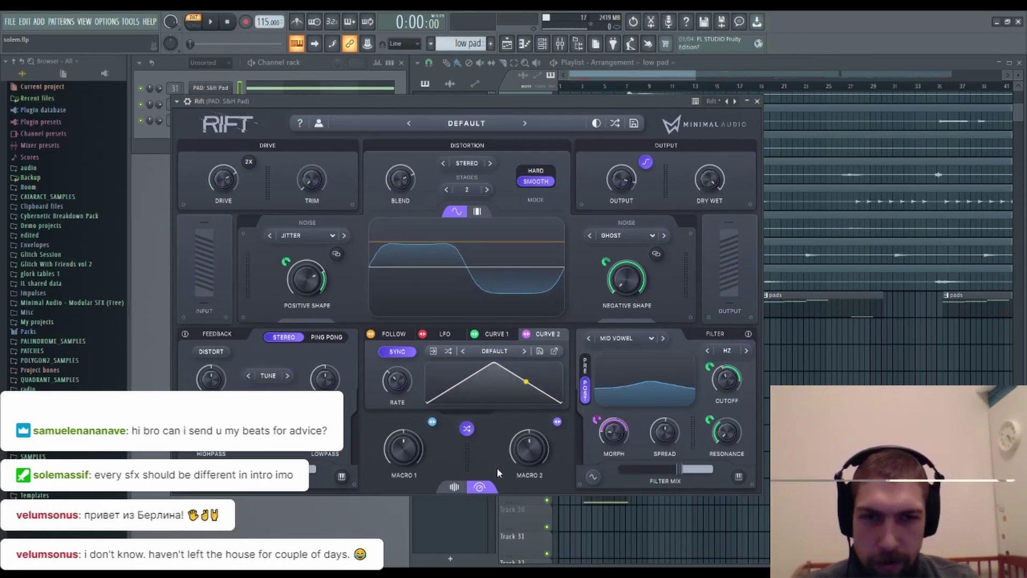
click(466, 429)
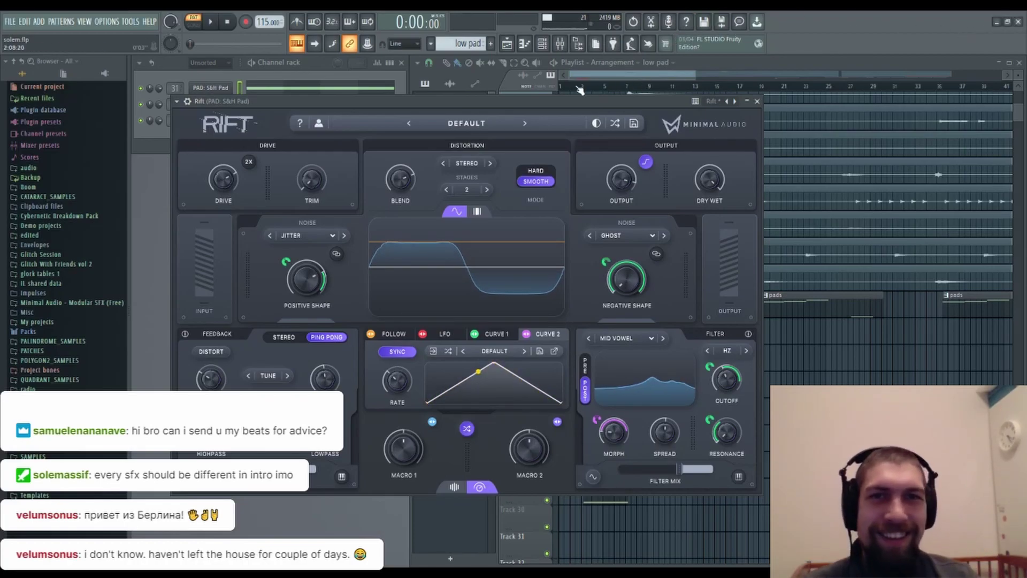
drag(566, 105, 583, 108)
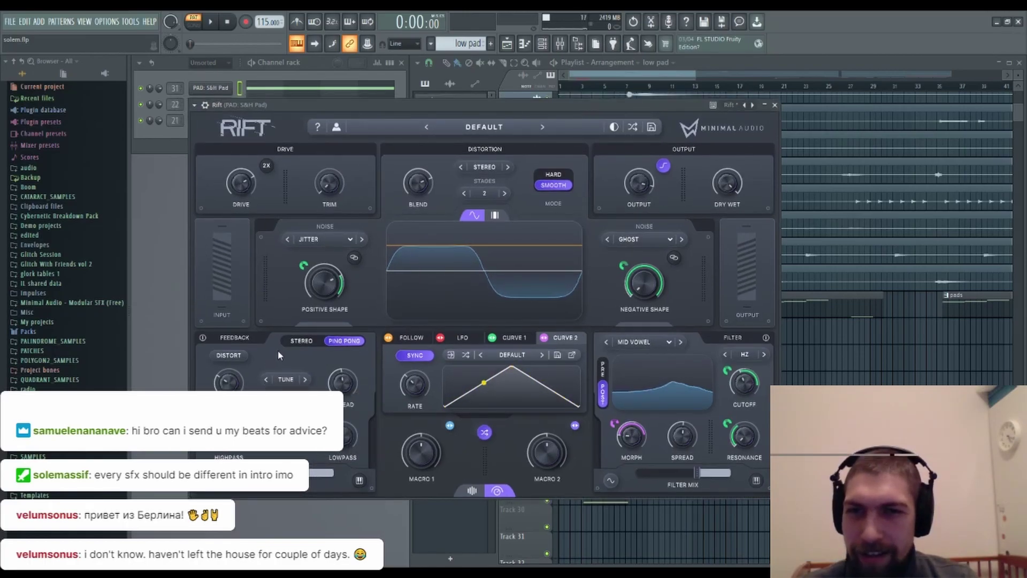
drag(573, 103, 608, 97)
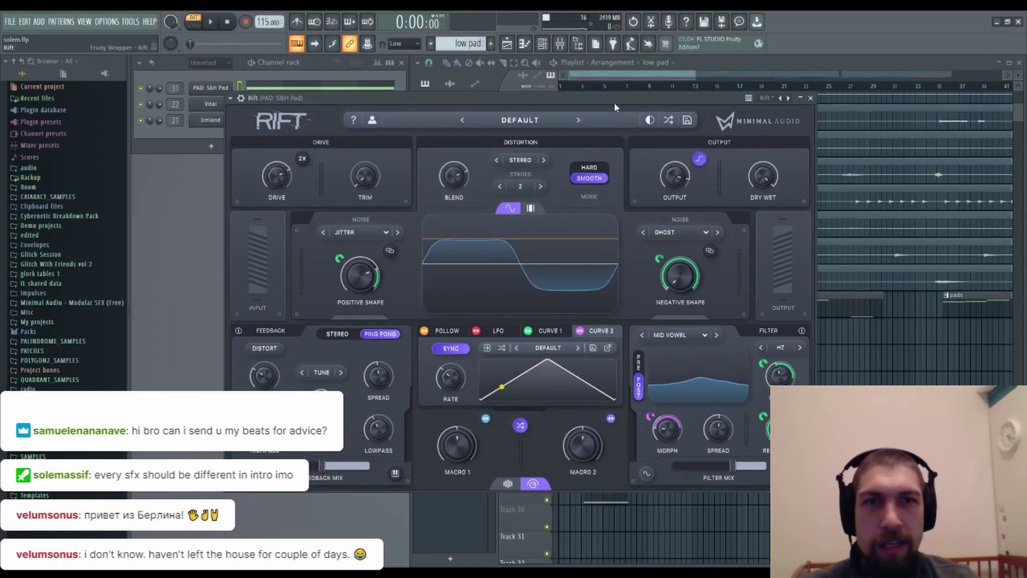
- Audition the low pad, stop playback and assign the Follow modulator to the Negative Shape
drag(615, 98, 624, 93)
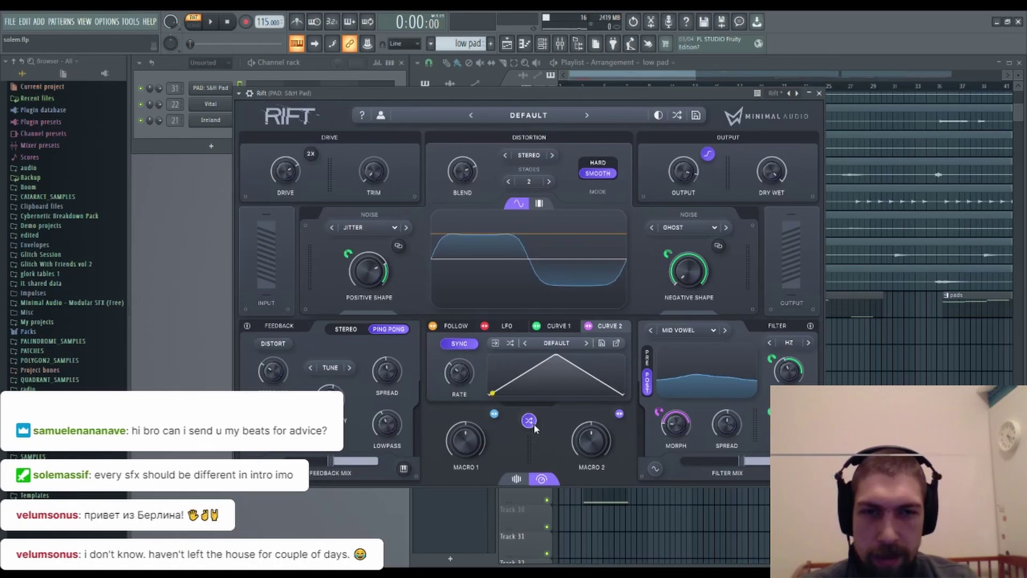
click(211, 23)
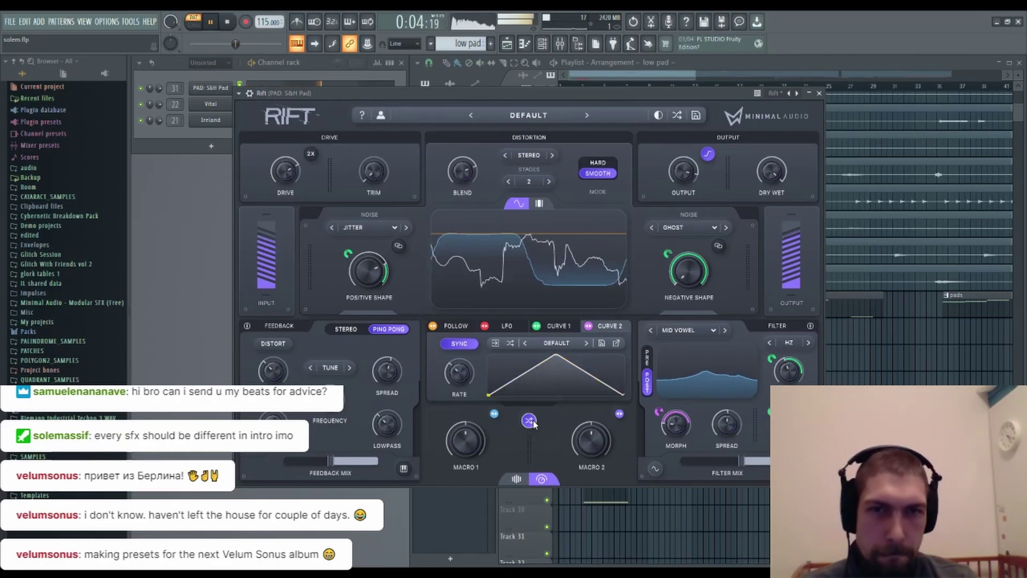
click(227, 23)
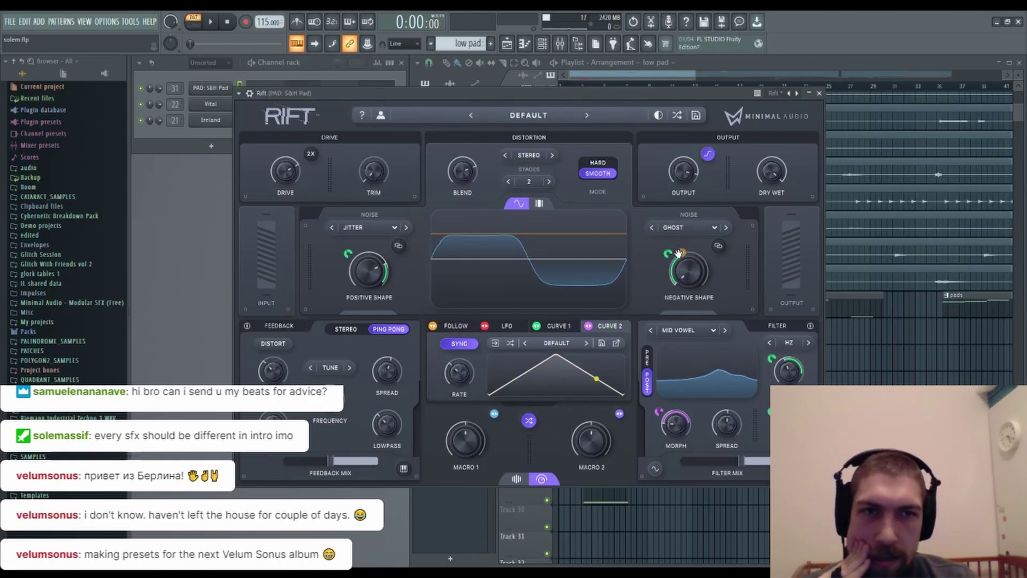
mouse_move(662, 256)
mouse_down()
mouse_move(674, 233)
mouse_move(666, 269)
mouse_move(673, 263)
mouse_up()
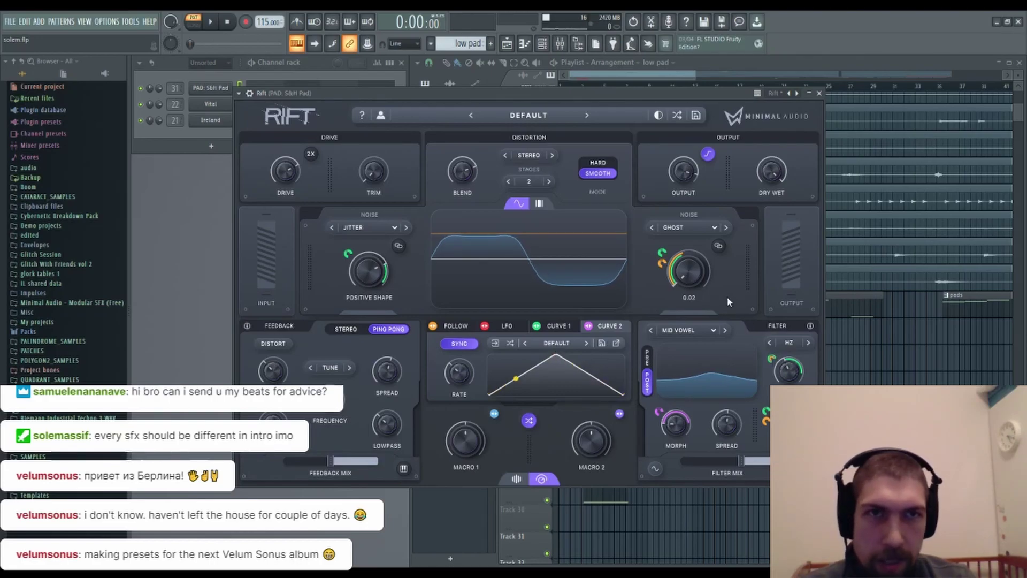
key(ctrl+z)
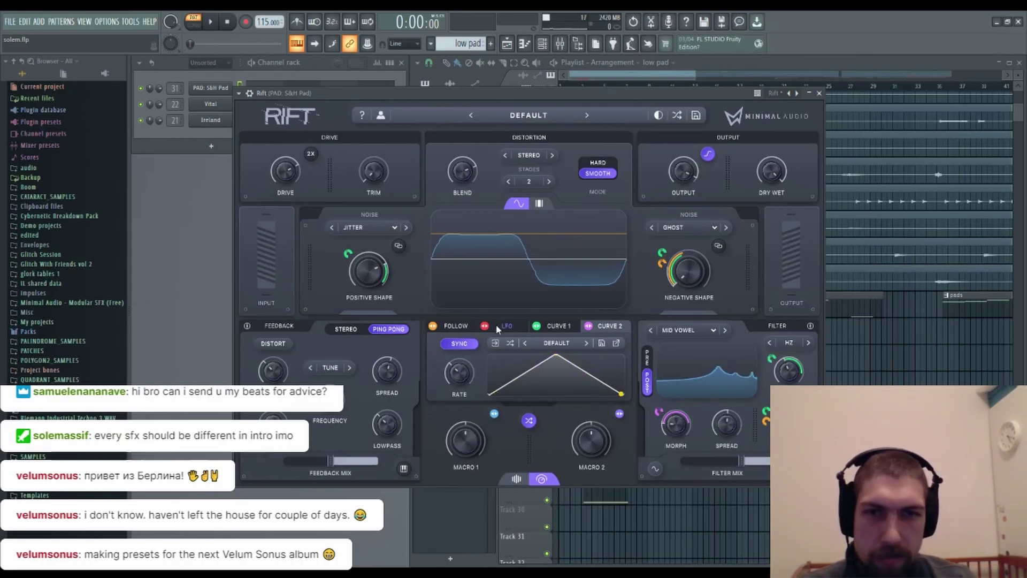
- Assign Follow to the filter frequency and to the feedback knob below Distort, and set the feedback Highpass to 180 Hz
drag(788, 369, 789, 376)
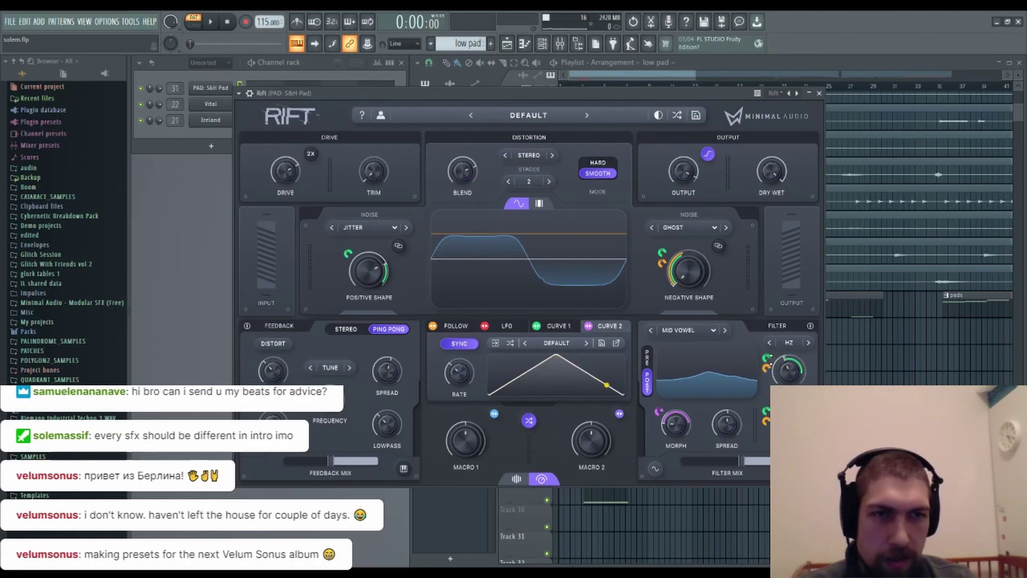
drag(777, 349, 783, 340)
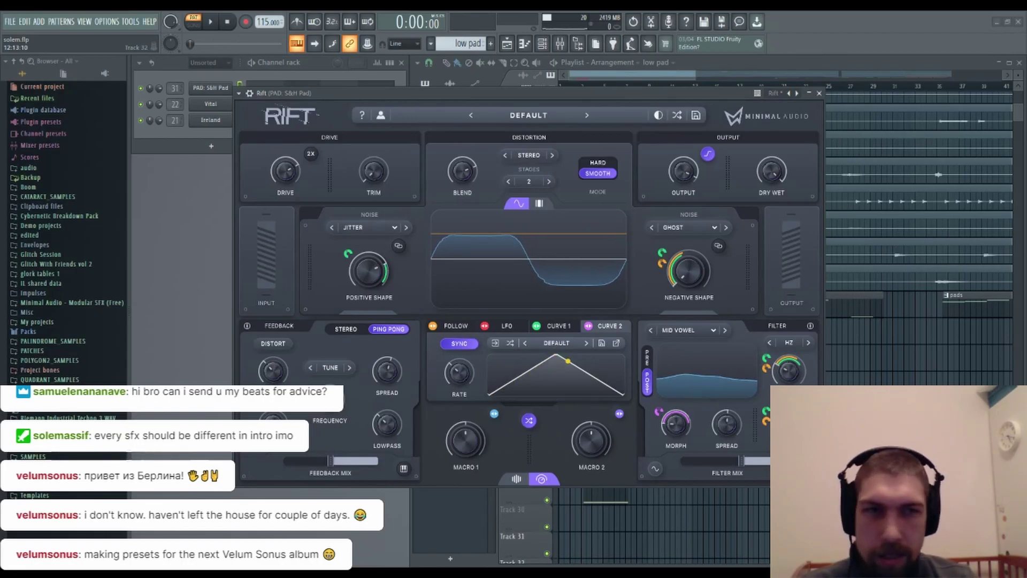
drag(695, 95, 711, 106)
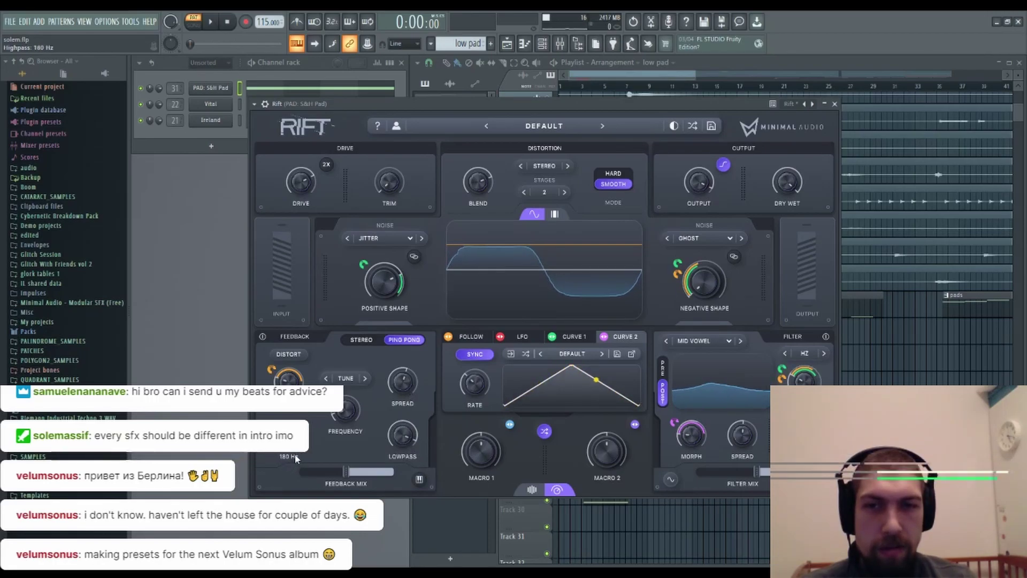
- Play the pad, lower the filter frequency and reduce the distortion Stages to 1
click(221, 25)
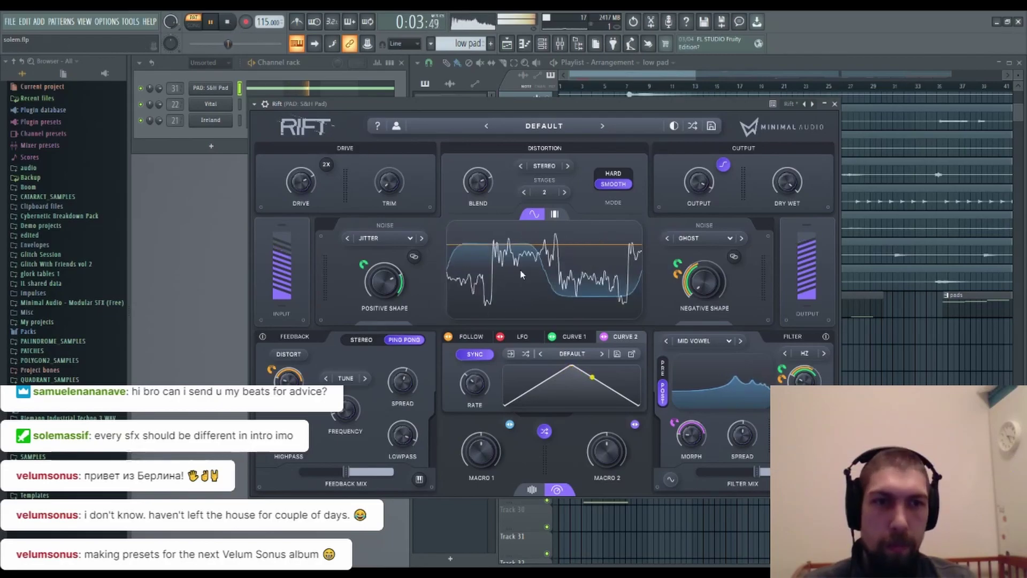
drag(804, 384, 803, 423)
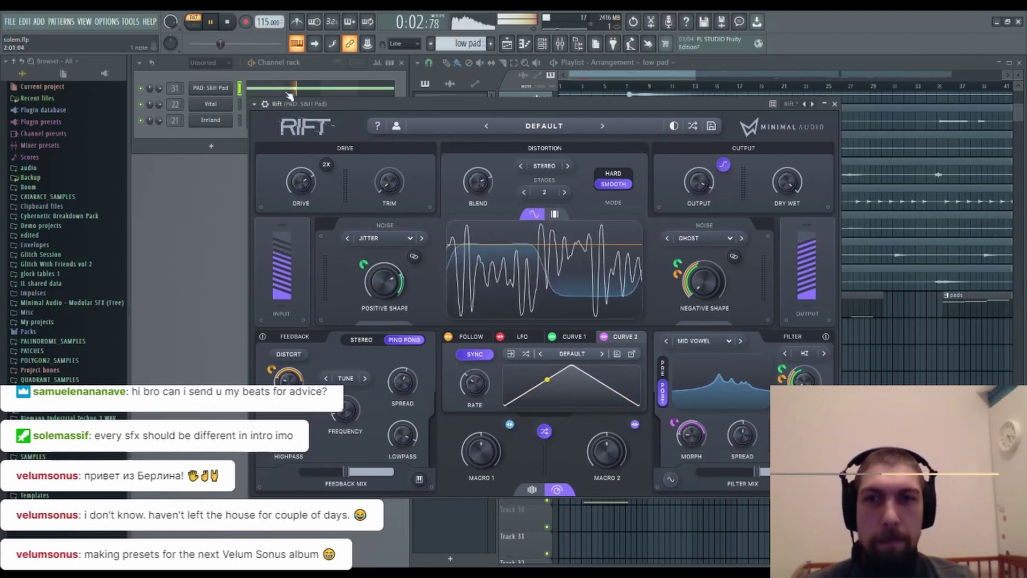
click(524, 193)
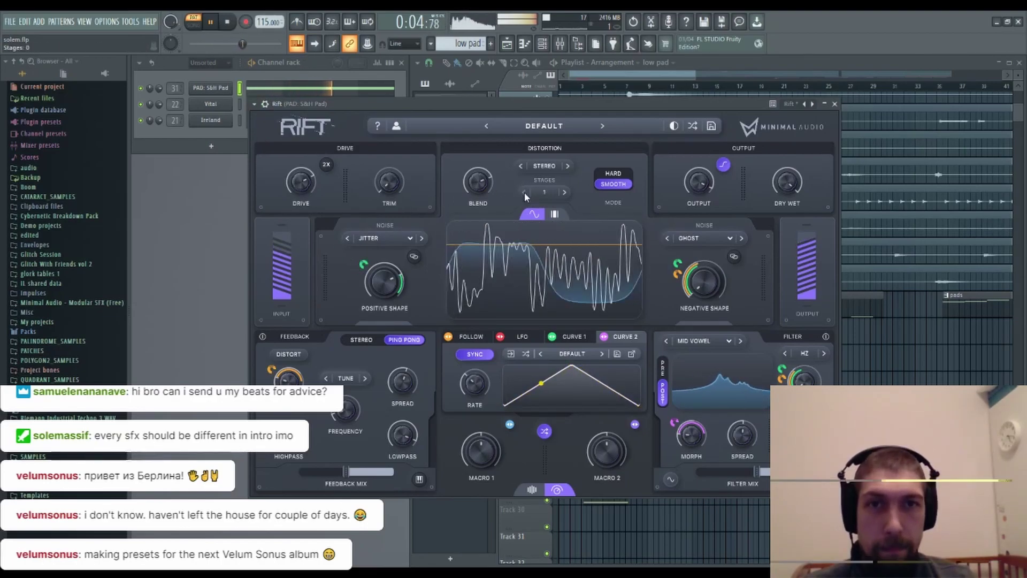
- Lower the Positive Shape and the Drive with 2X left off, and stop playback
drag(388, 273, 386, 319)
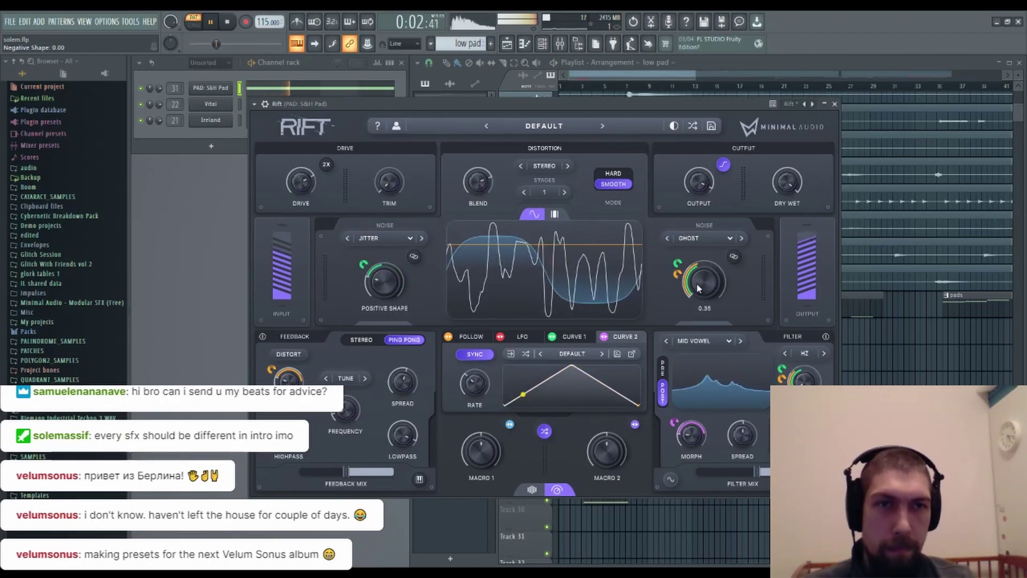
drag(393, 284, 373, 246)
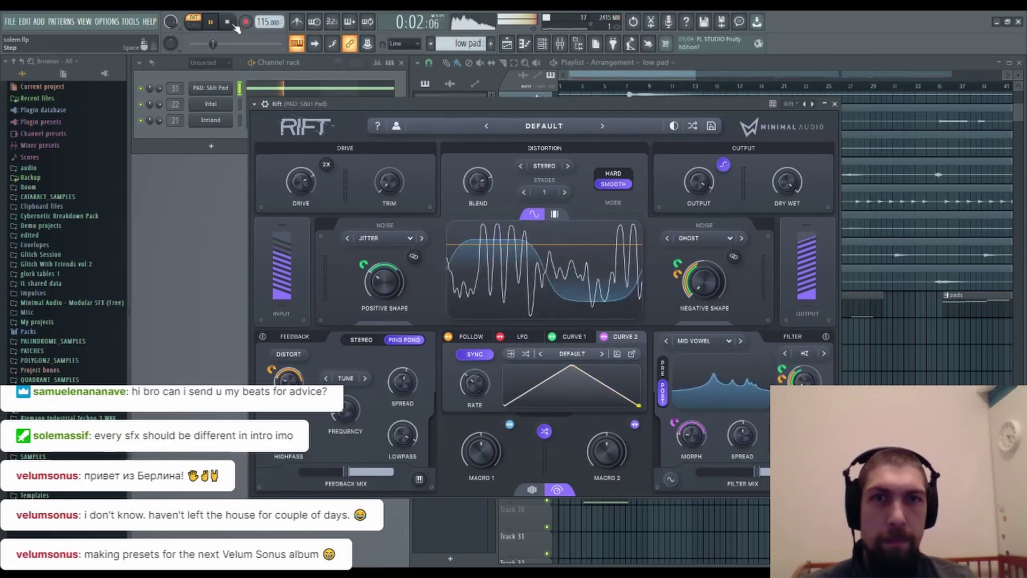
mouse_move(309, 189)
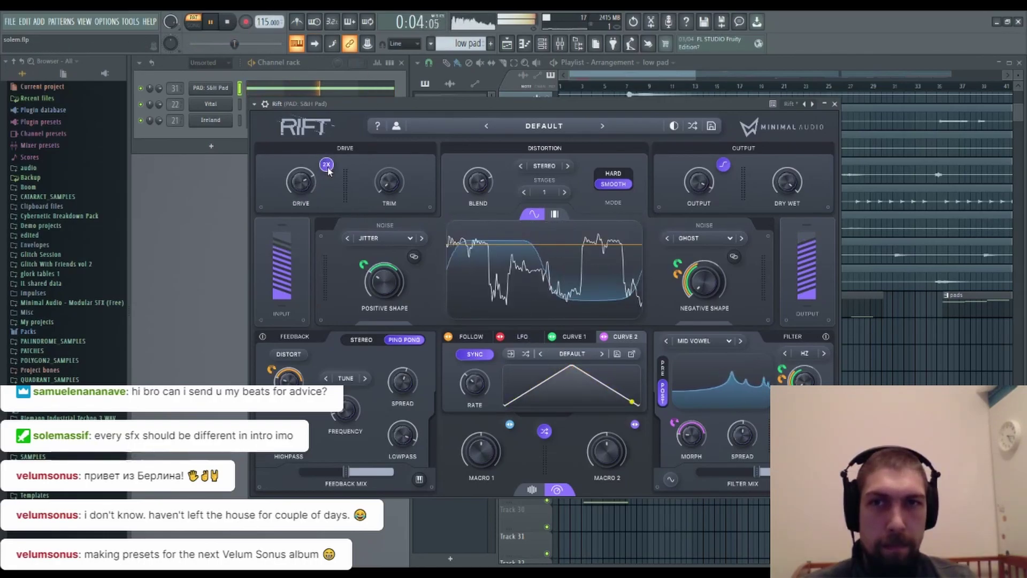
drag(309, 178, 302, 188)
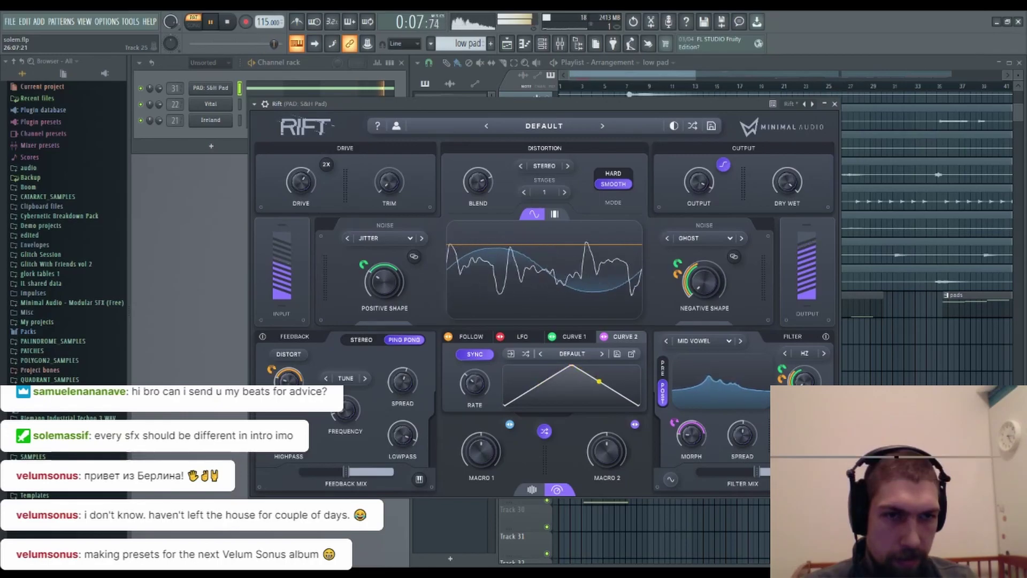
click(229, 22)
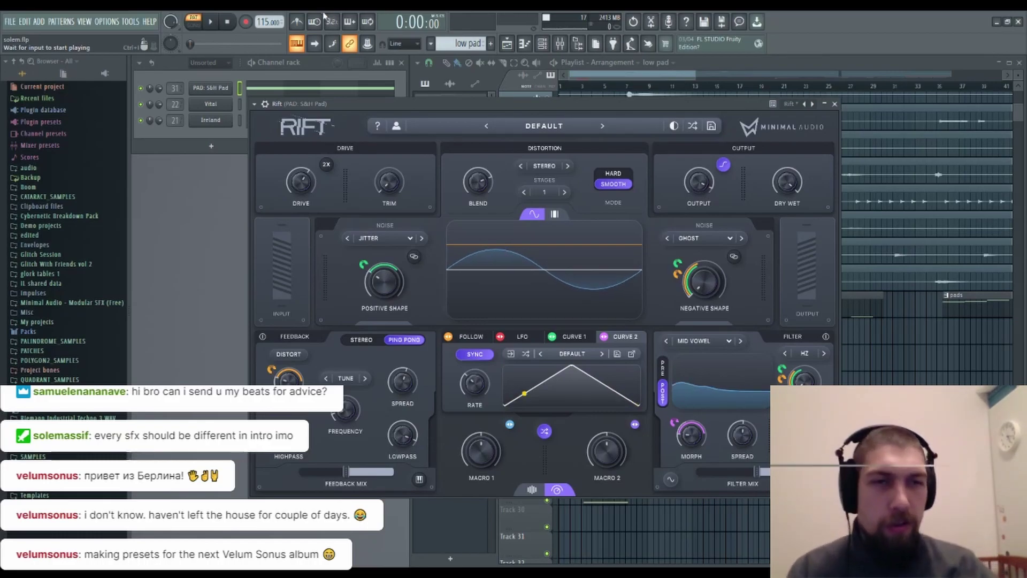
- Modulate Dry Wet with Curve 1, adjust the Output to about 13 dB, minimize Rift and stop playback
click(576, 338)
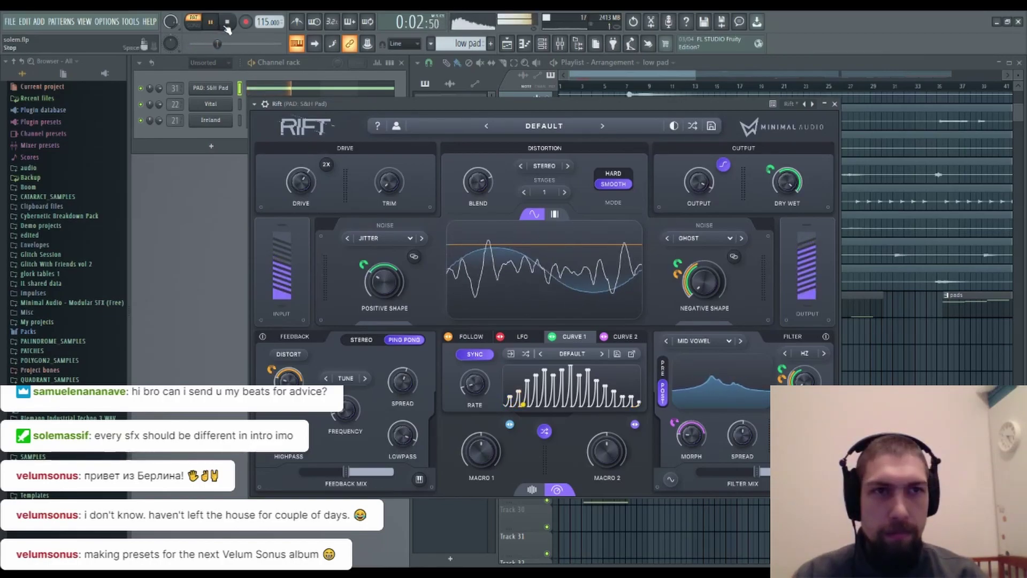
scroll(769, 169, down, 8)
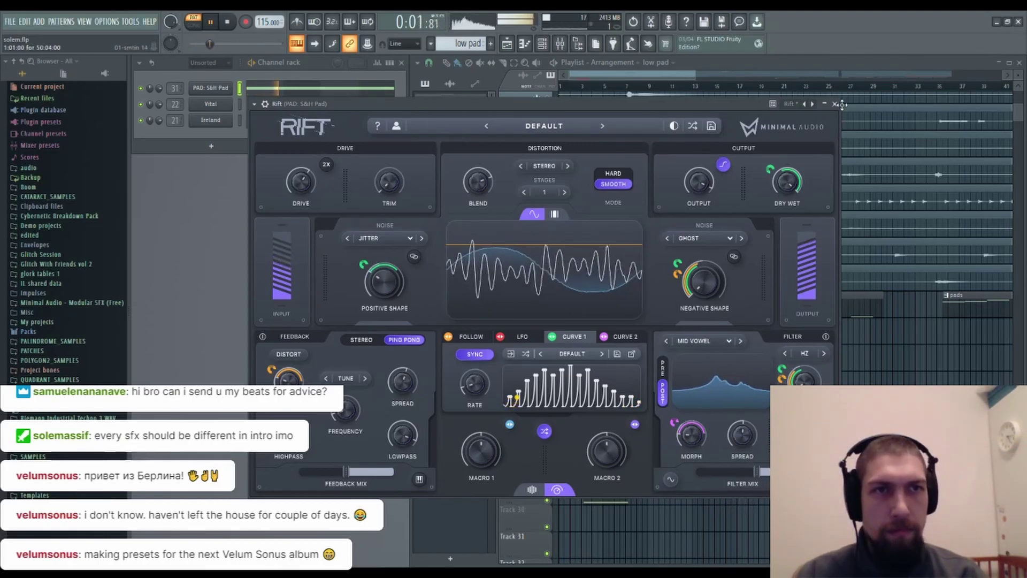
drag(693, 187, 693, 198)
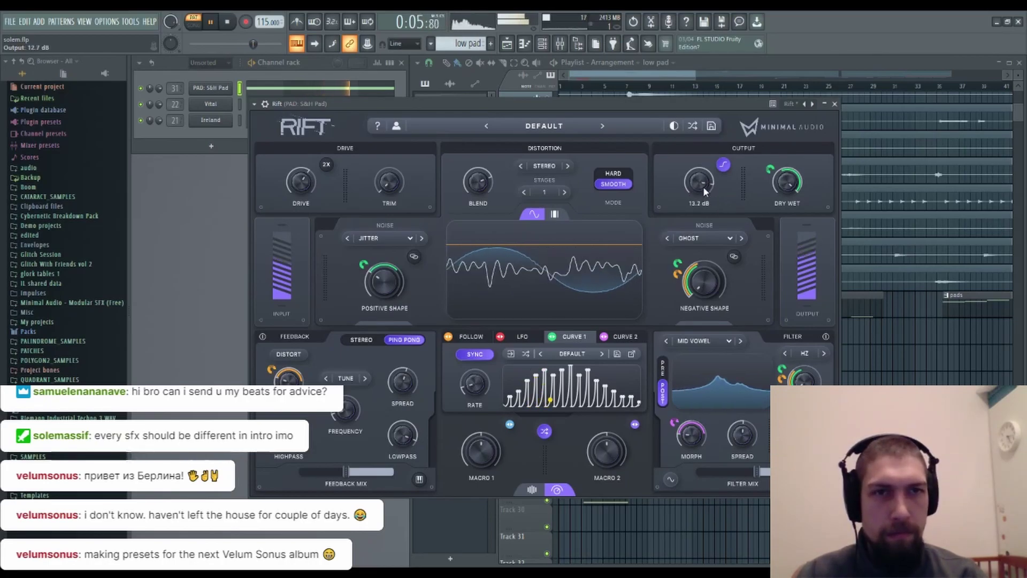
click(824, 105)
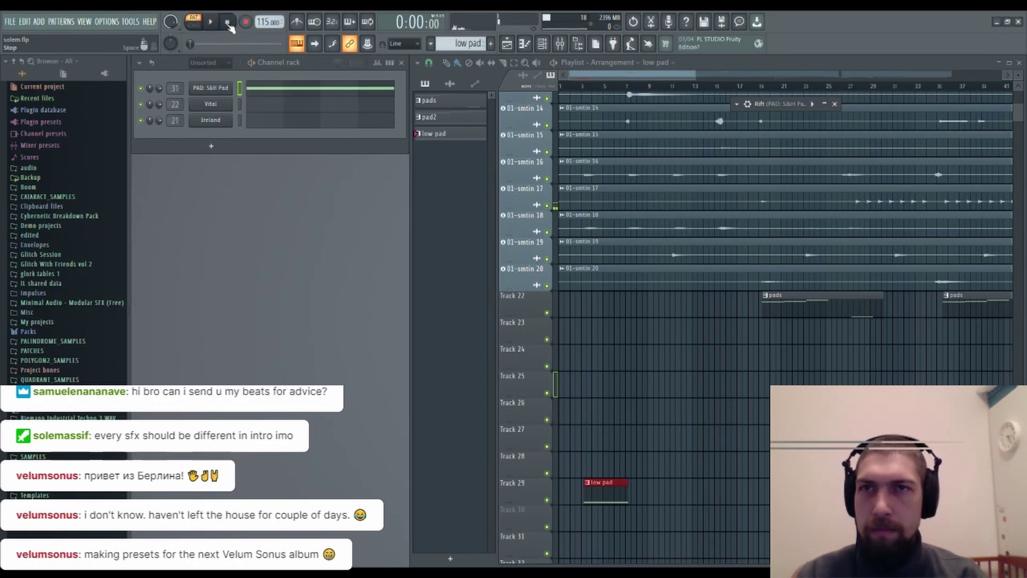
- Lower the volume fader of the PAD: S&H Pad mixer track and close the mixer
scroll(605, 87, down, 4)
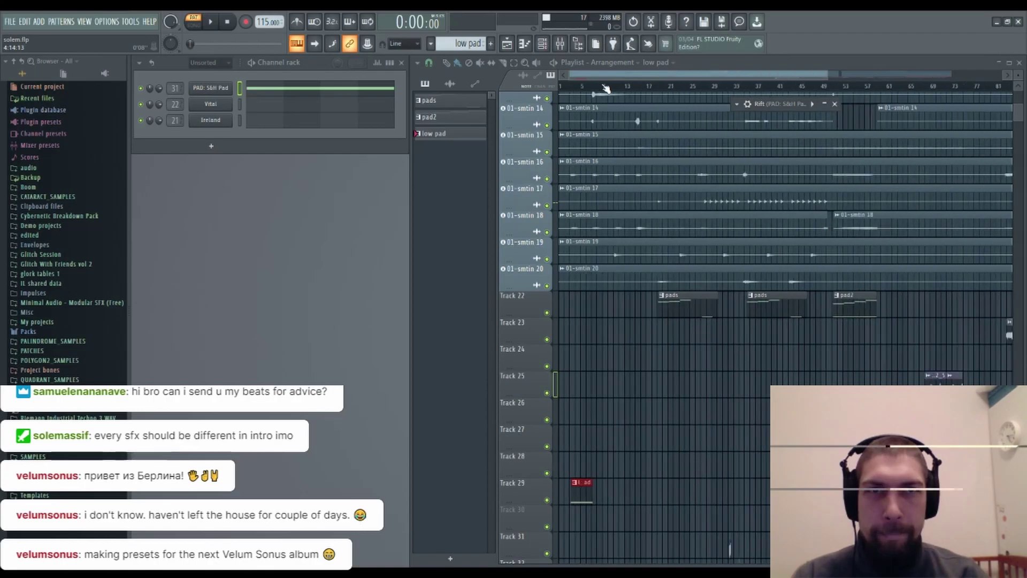
mouse_move(599, 383)
mouse_down()
mouse_move(764, 381)
mouse_move(846, 340)
mouse_move(673, 229)
mouse_up()
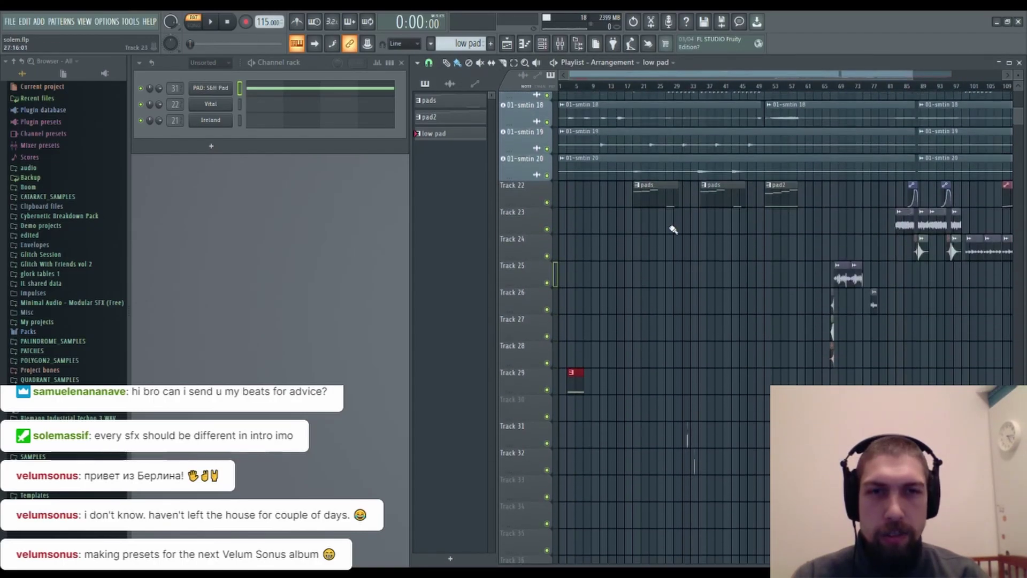
click(563, 42)
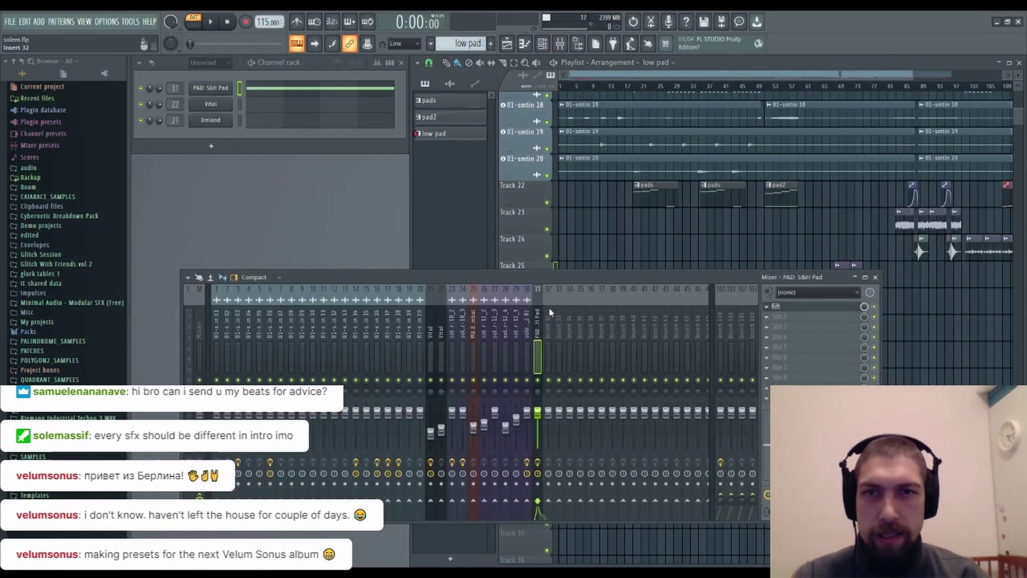
click(876, 278)
- Play the arrangement in Song mode, duplicate the low pad clip twice in a row on Track 29, and stop playback
click(202, 28)
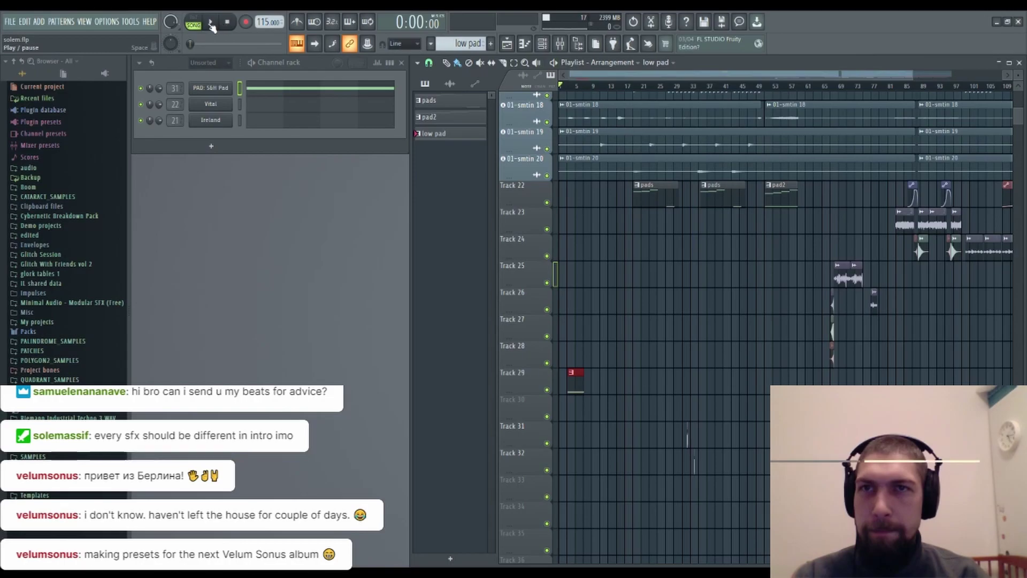
click(10, 23)
click(19, 72)
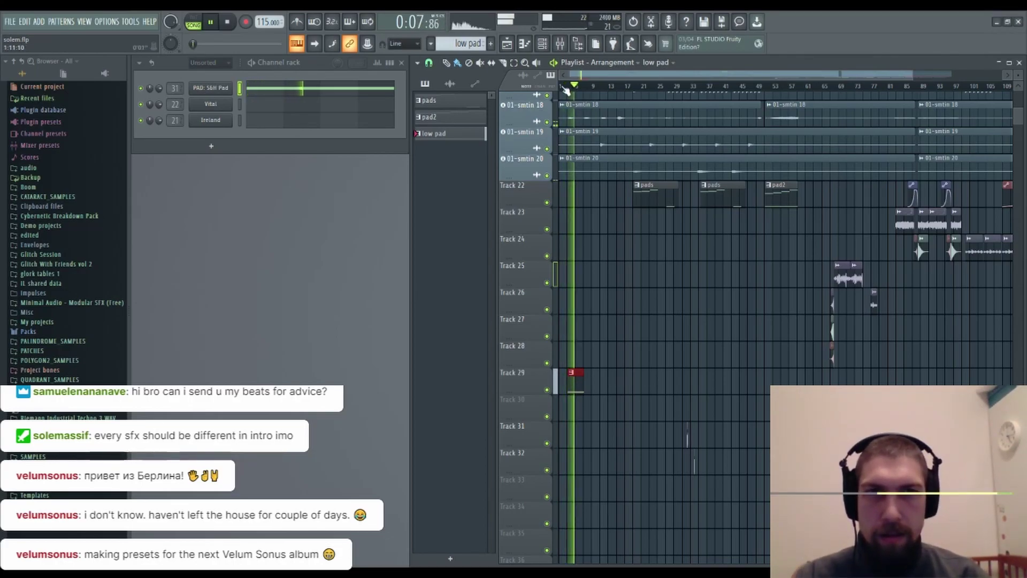
scroll(578, 92, up, 6)
scroll(579, 92, up, 2)
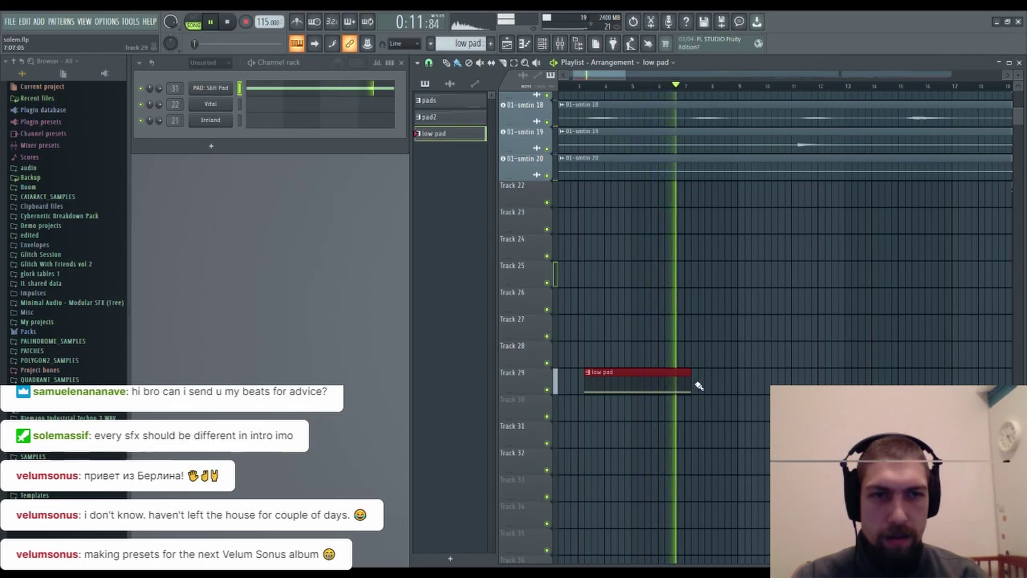
key(ctrl+b)
key(ctrl+b)
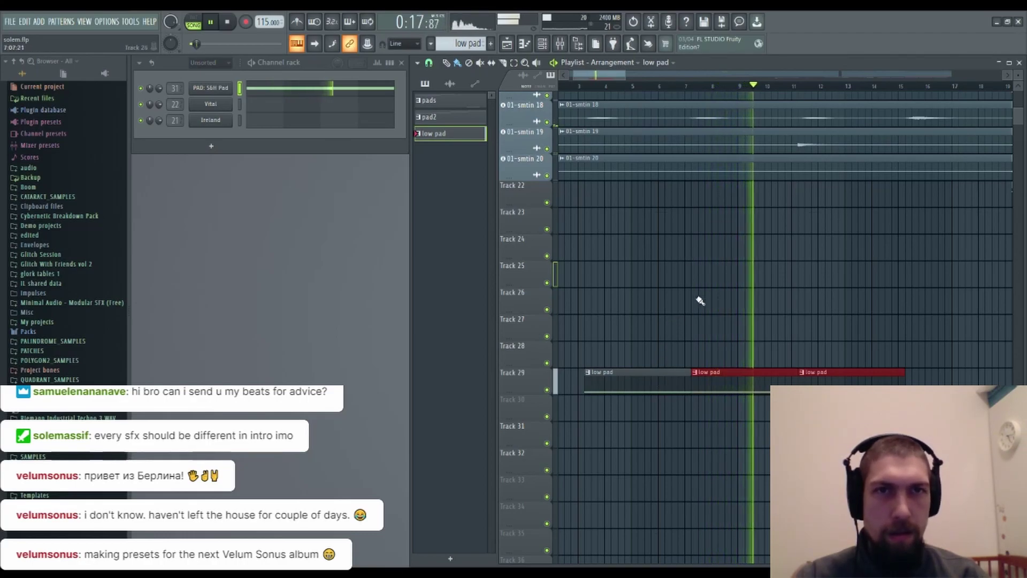
scroll(697, 298, up, 3)
drag(868, 400, 766, 374)
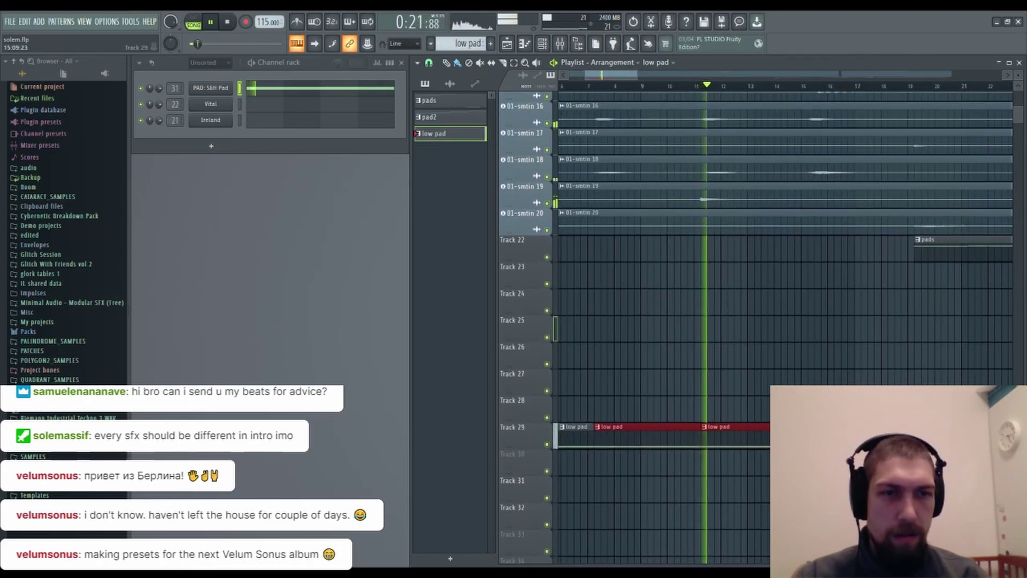
drag(771, 326, 913, 330)
key(space)
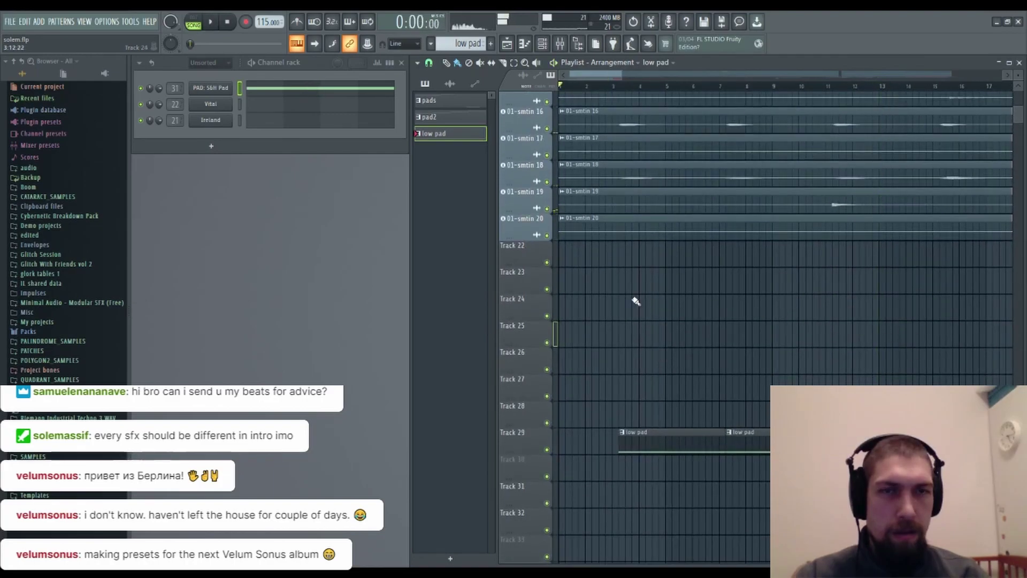
- Check the pad's level in the mixer and look over the intro's audio tracks around the low pad clips
click(561, 44)
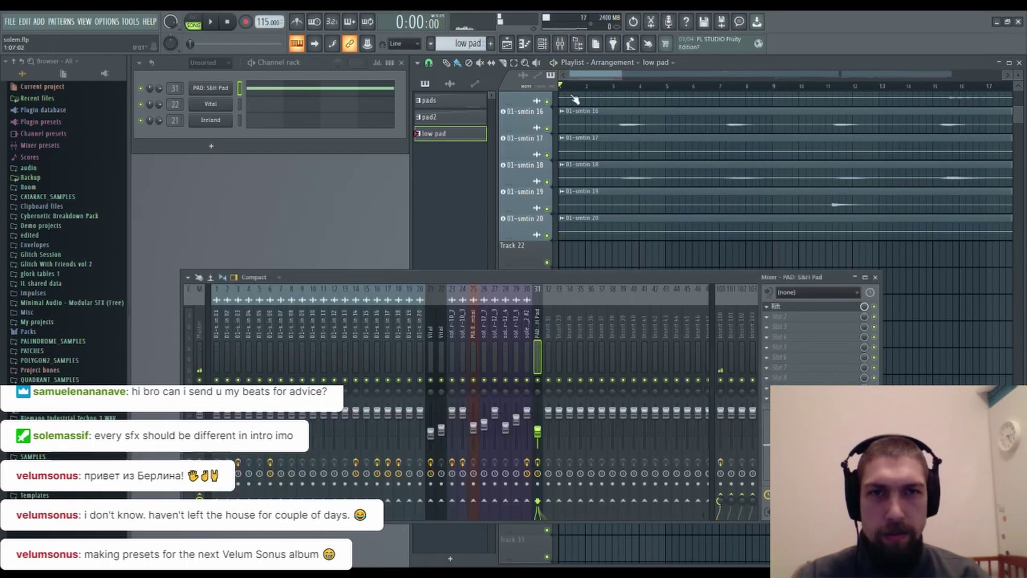
click(876, 279)
scroll(741, 339, up, 10)
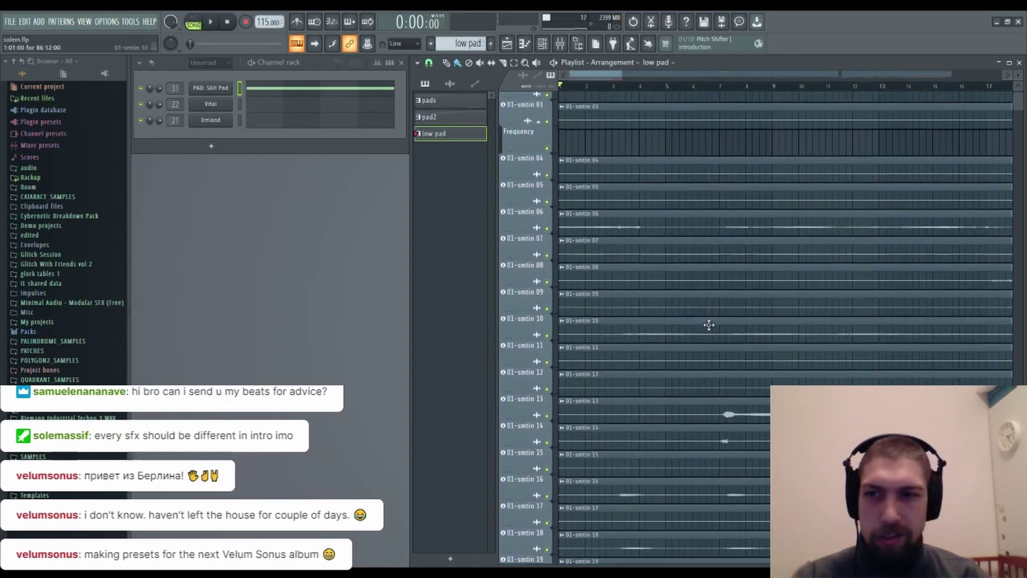
scroll(708, 324, up, 2)
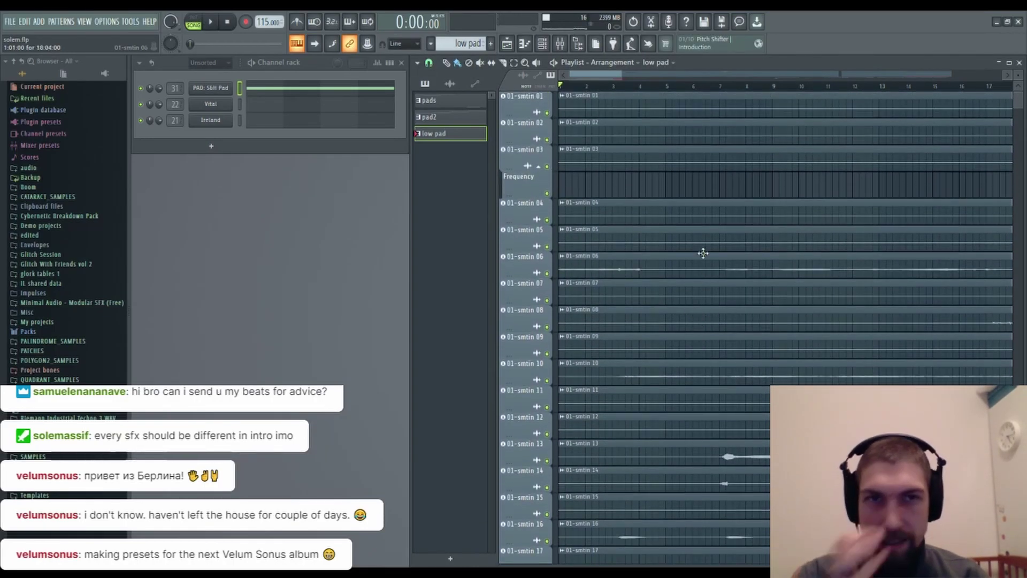
scroll(704, 251, down, 7)
scroll(738, 406, down, 9)
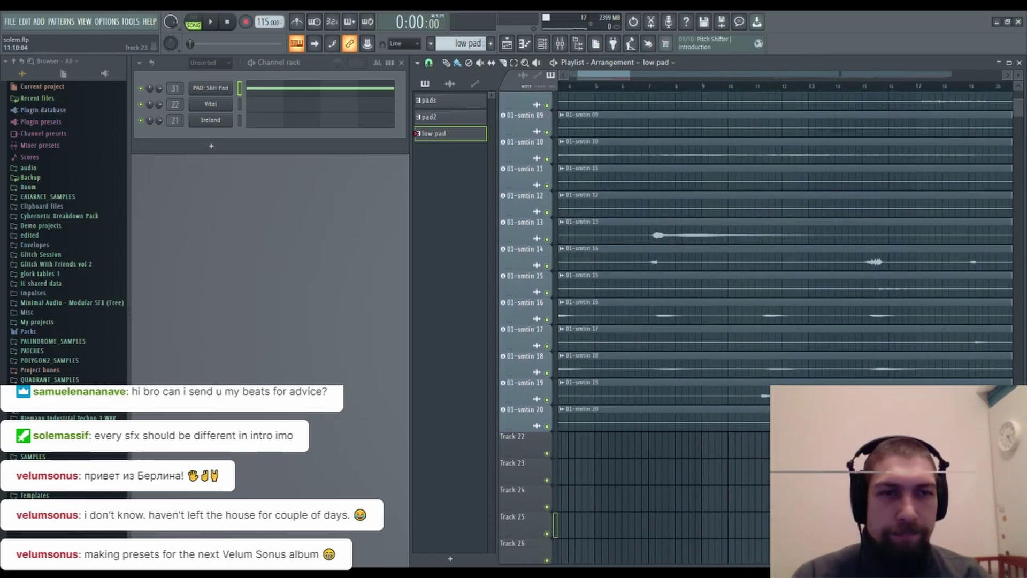
scroll(771, 316, up, 5)
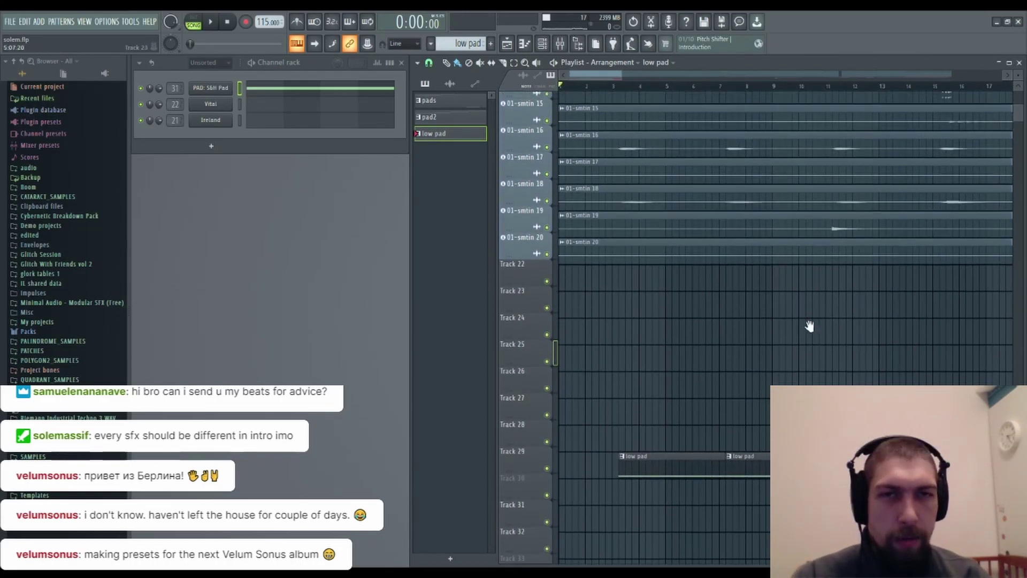
scroll(806, 311, up, 8)
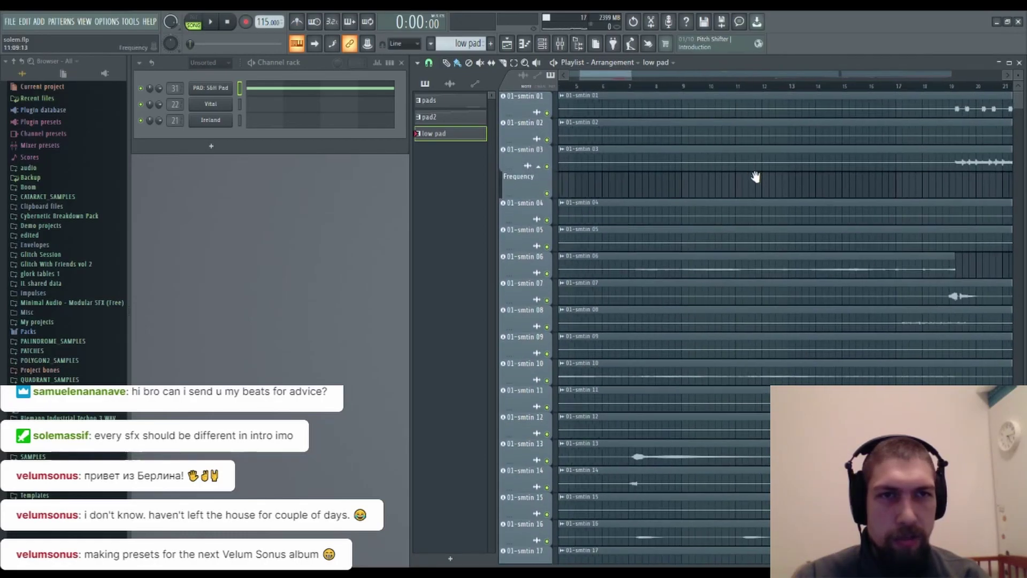
- Look over the intro's audio tracks and the low pad clips along Track 29
scroll(827, 326, down, 5)
scroll(826, 326, down, 10)
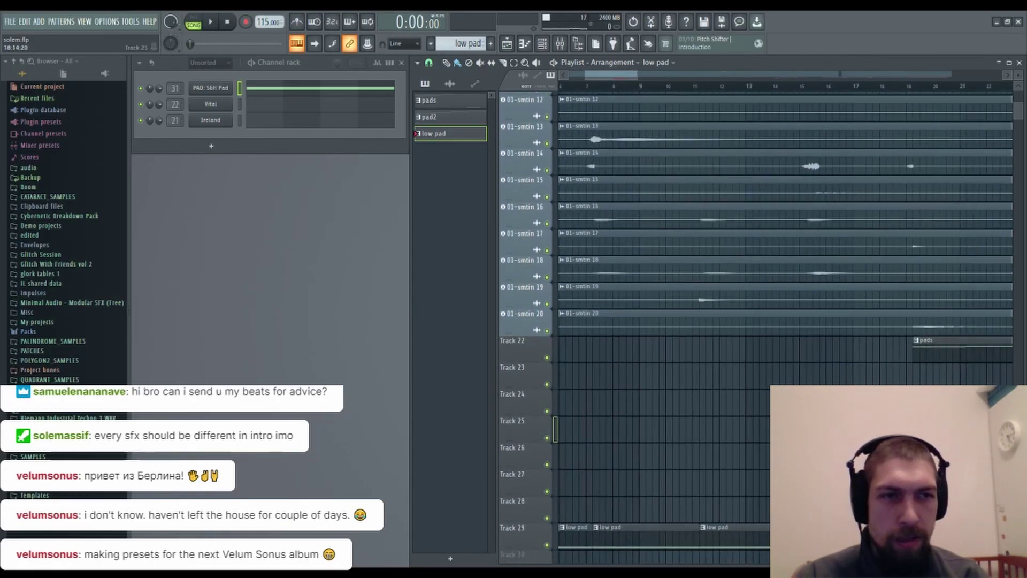
scroll(804, 358, down, 2)
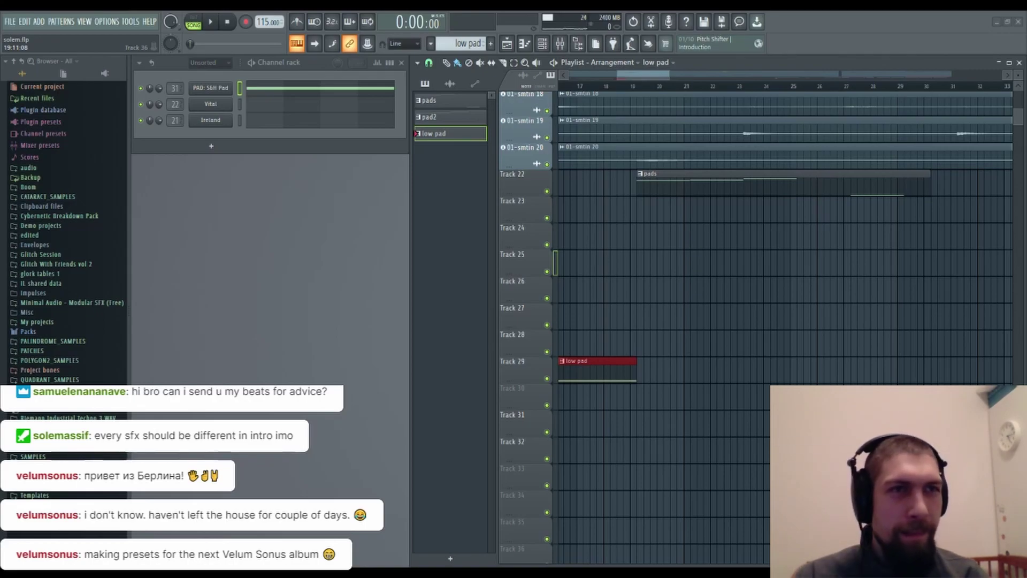
drag(865, 191, 834, 317)
drag(989, 317, 638, 472)
drag(845, 415, 1001, 257)
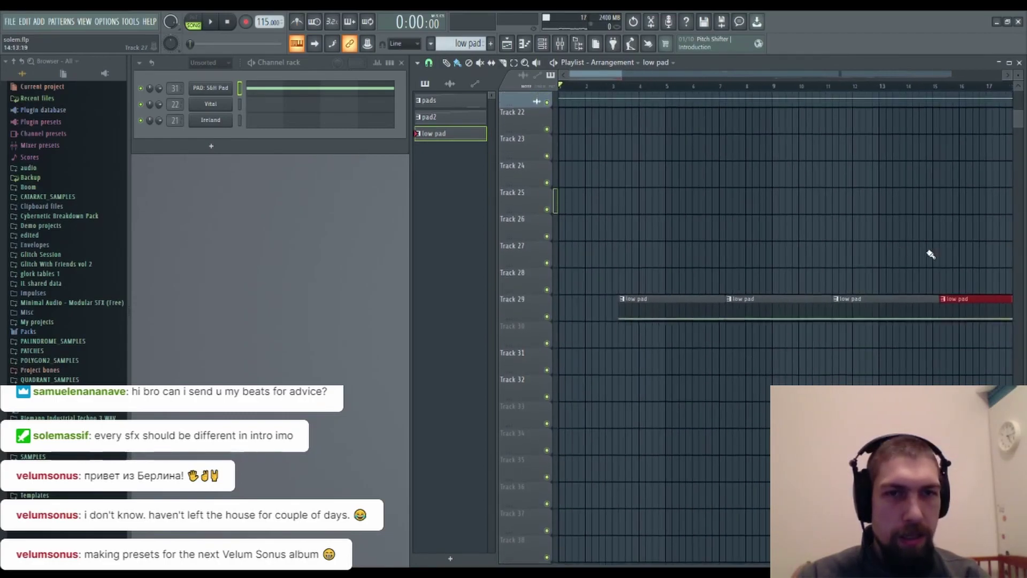
- Review Rift's LFO and Curve 2 modulators on the PAD: S&H Pad mixer track, close the plugin, and listen to the arrangement
click(562, 47)
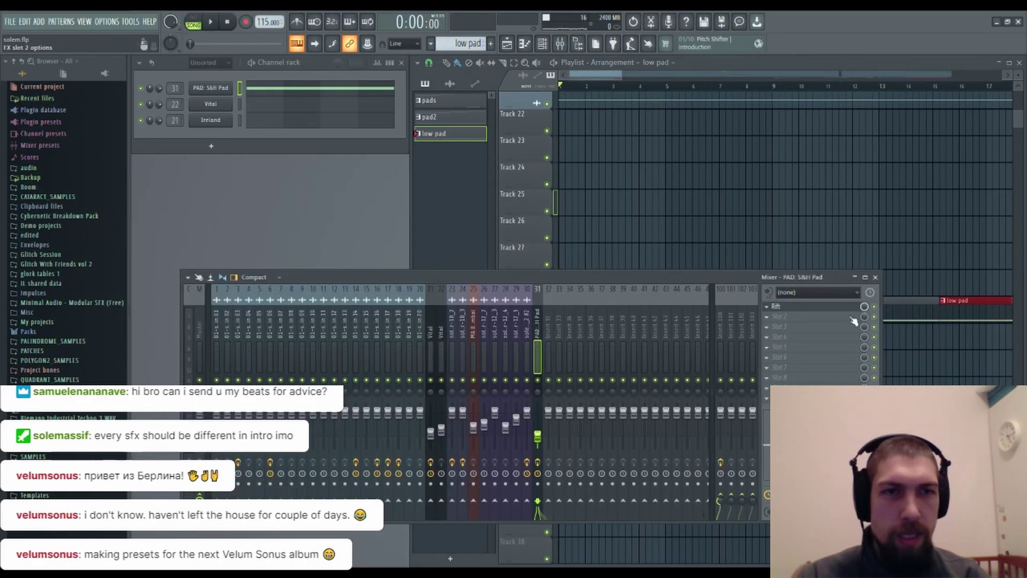
click(819, 309)
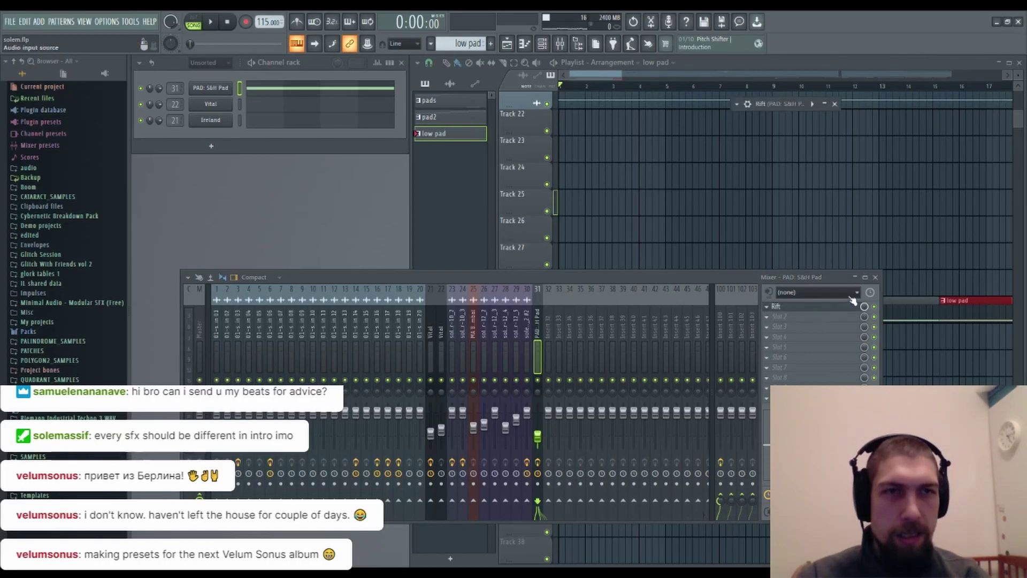
click(824, 104)
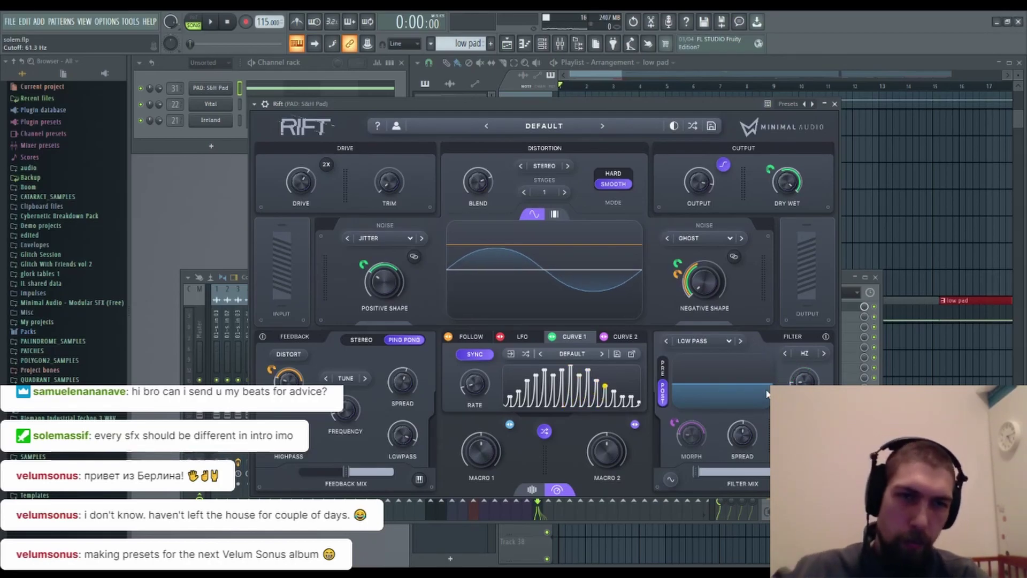
click(521, 337)
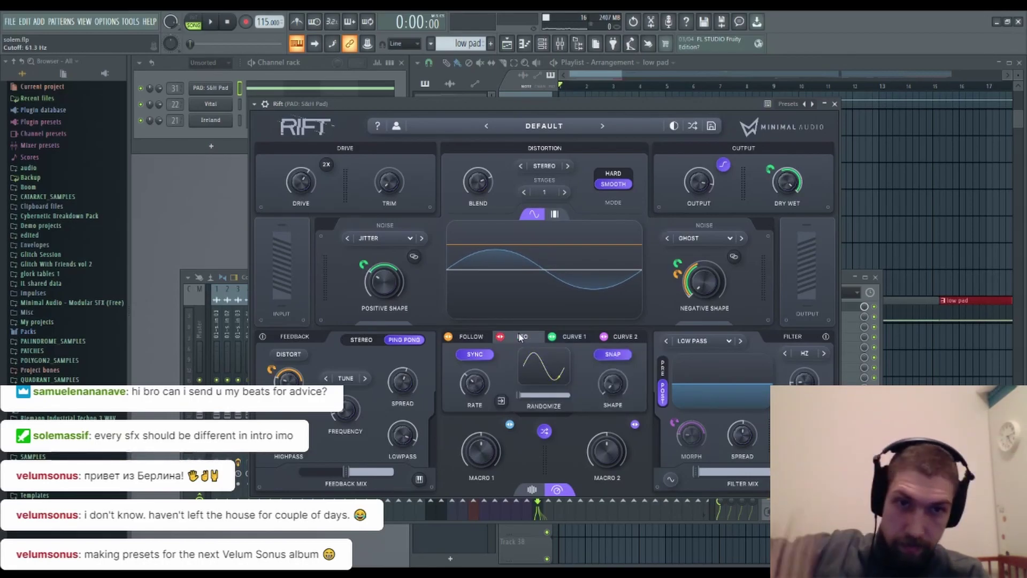
click(626, 337)
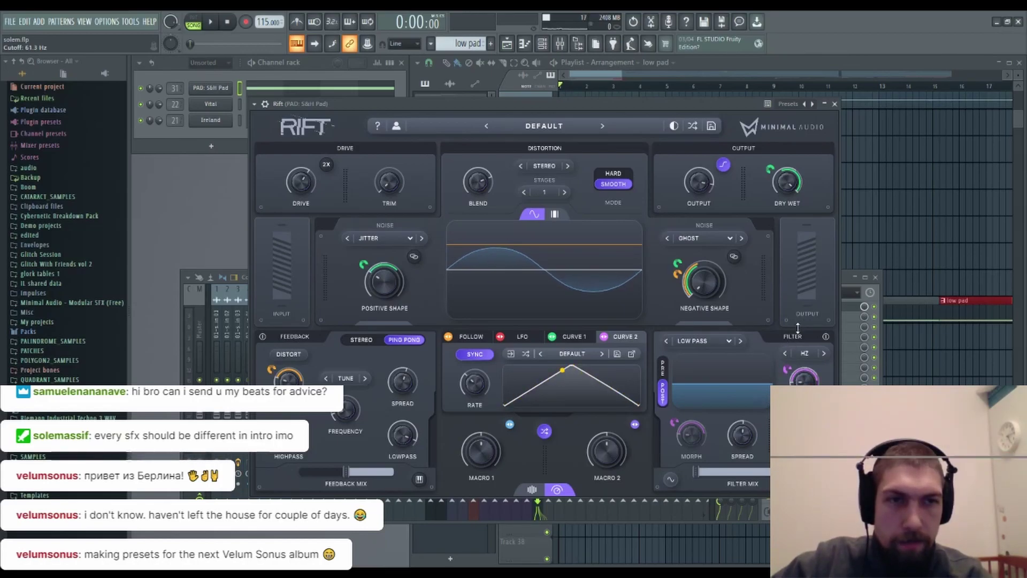
click(836, 104)
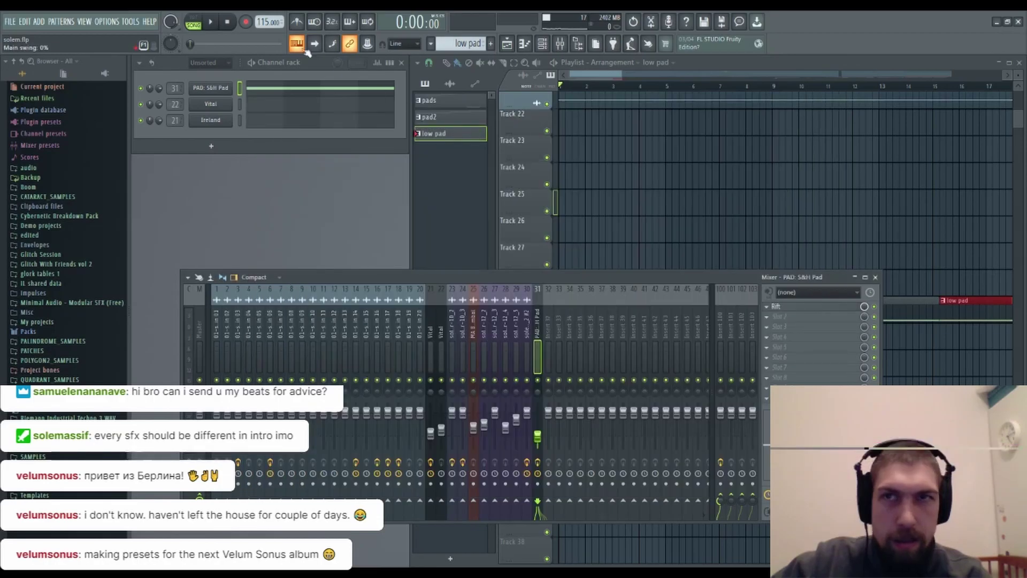
click(213, 23)
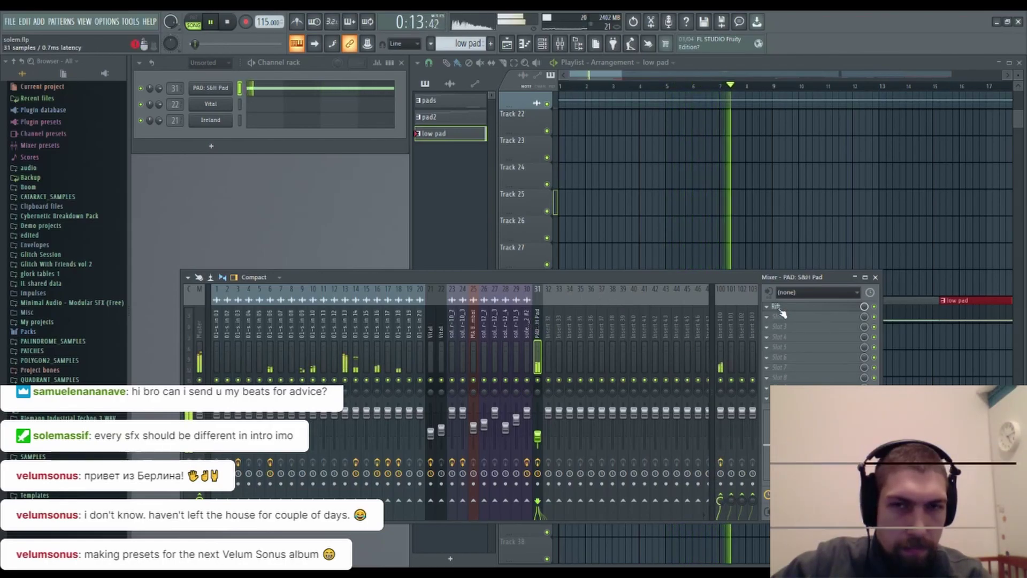
click(230, 23)
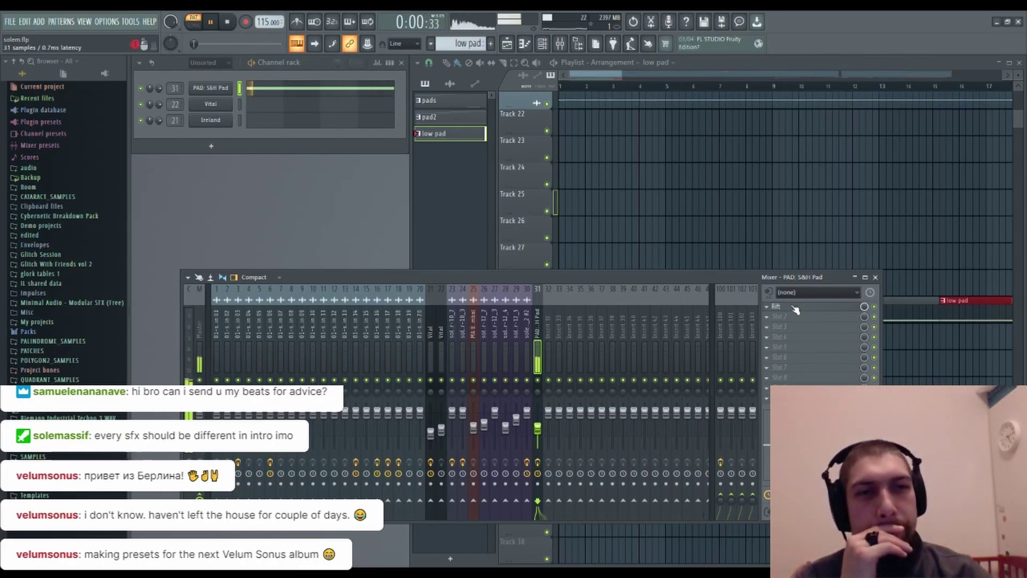
- Reopen Rift on the pad track, raise its Filter Mix and place the filter in the Pre position
click(776, 306)
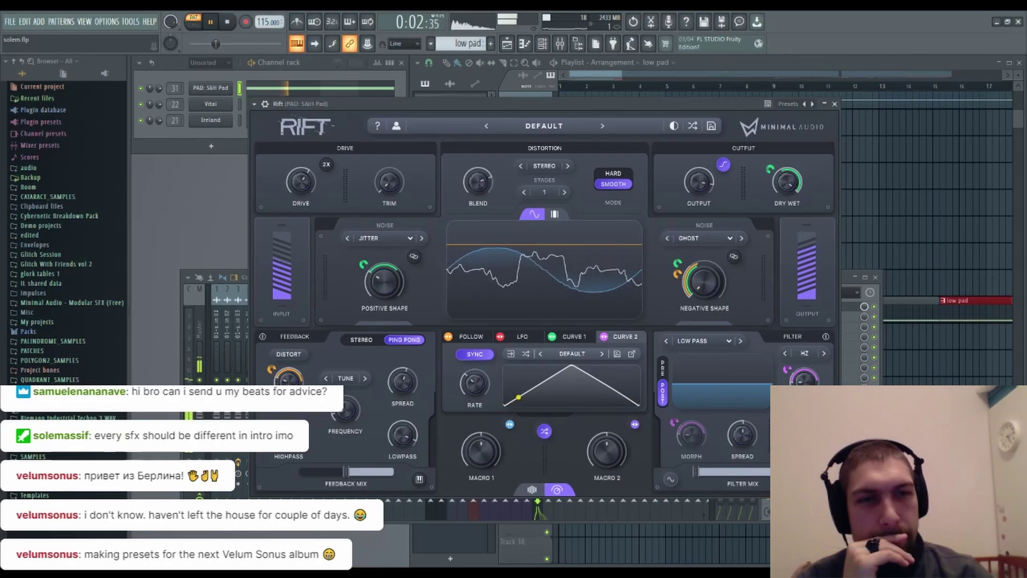
drag(696, 471, 791, 472)
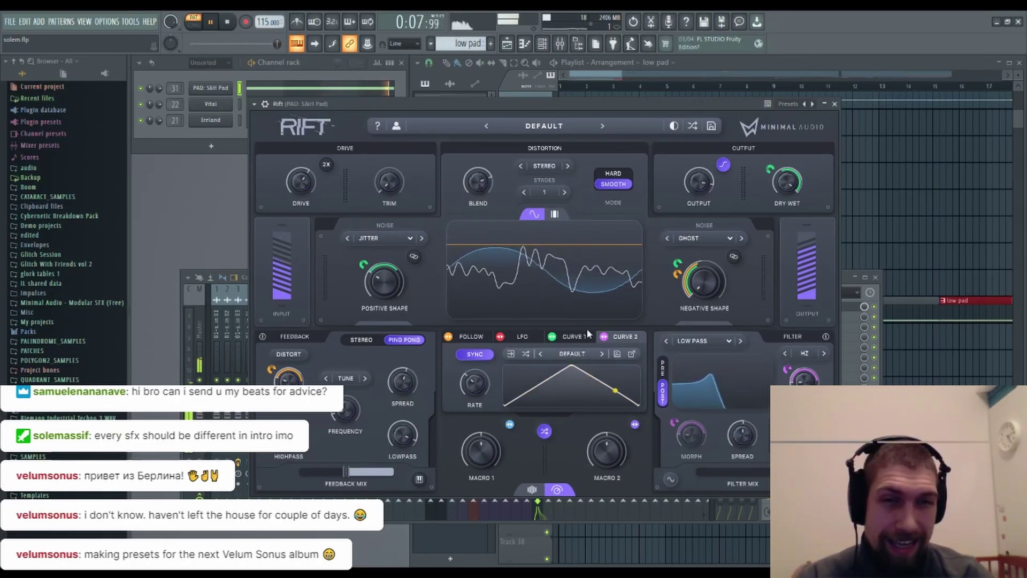
click(665, 368)
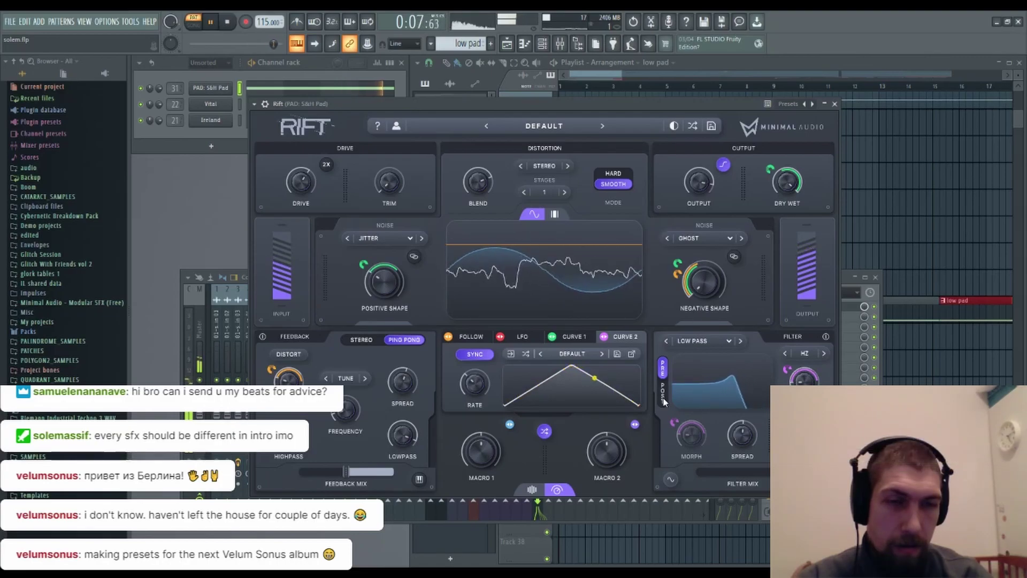
- Enable Rift's multiband processing, extend the middle band to the top of the spectrum, and activate Refilter and the band lock
click(564, 215)
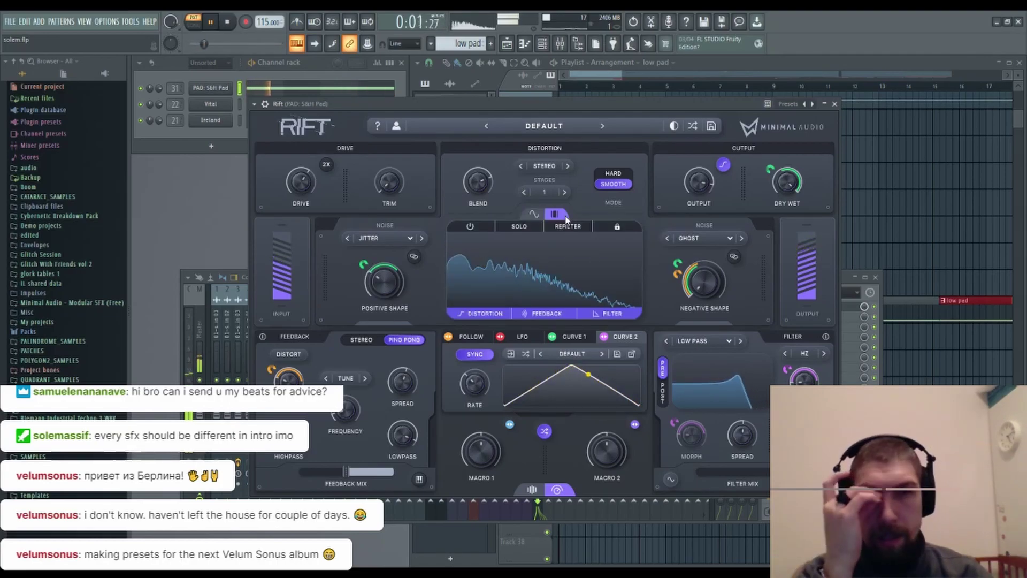
click(487, 224)
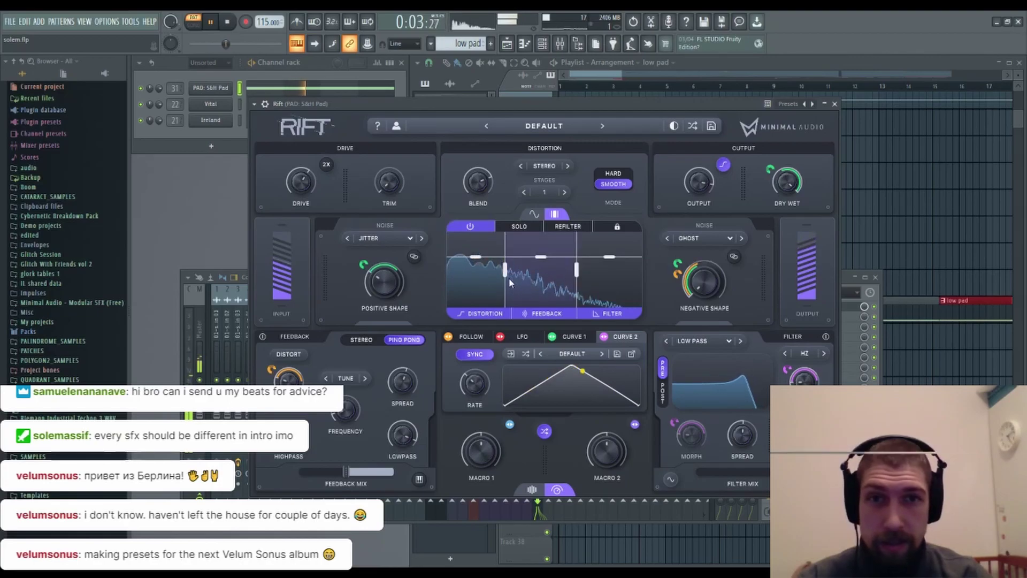
drag(583, 271, 641, 271)
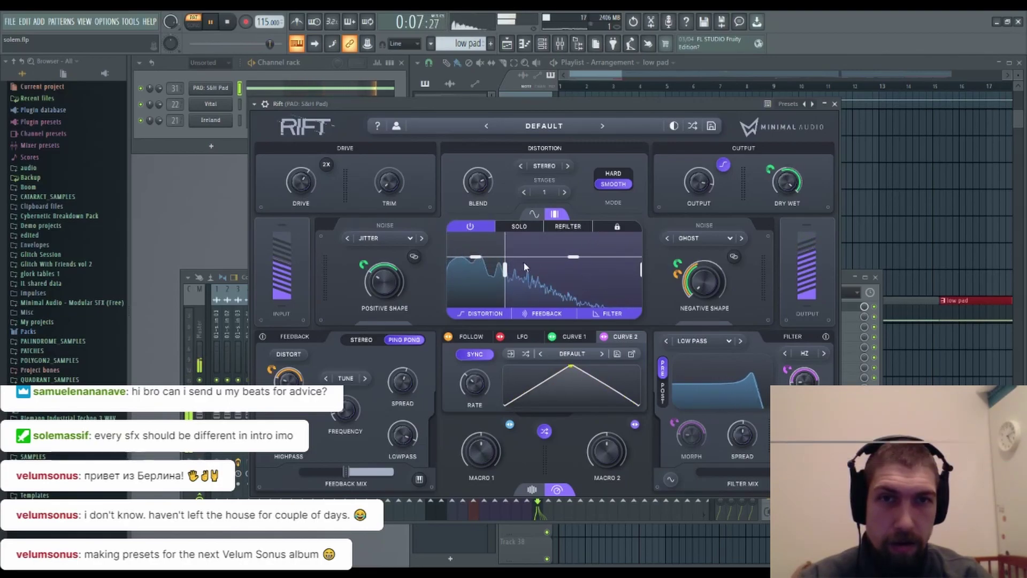
click(561, 227)
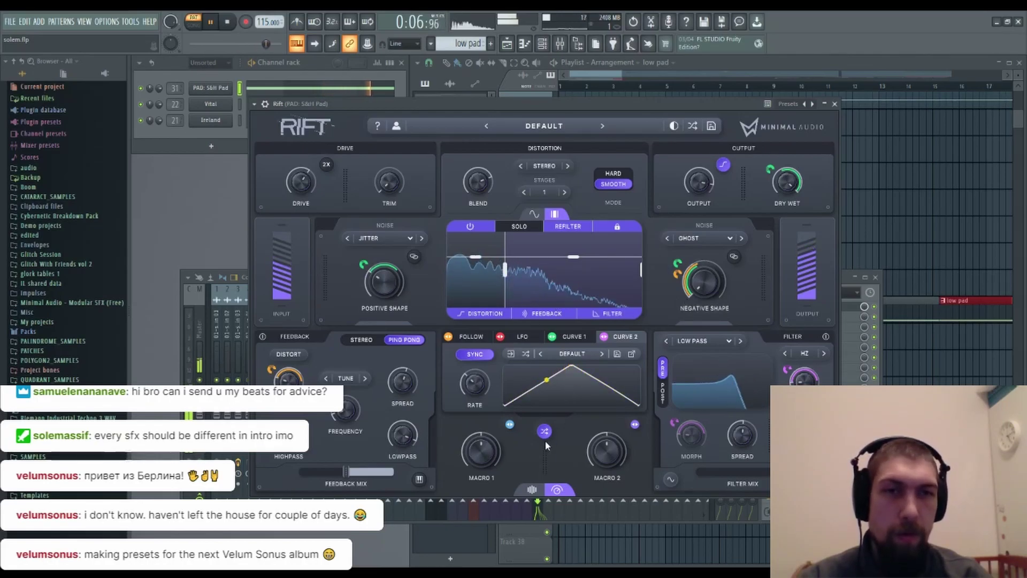
- Set Negative Shape to 0.15, Blend to -0.01, Trim to 9.7 dB and Output to 20 dB, and adjust the Drive
drag(701, 282, 695, 288)
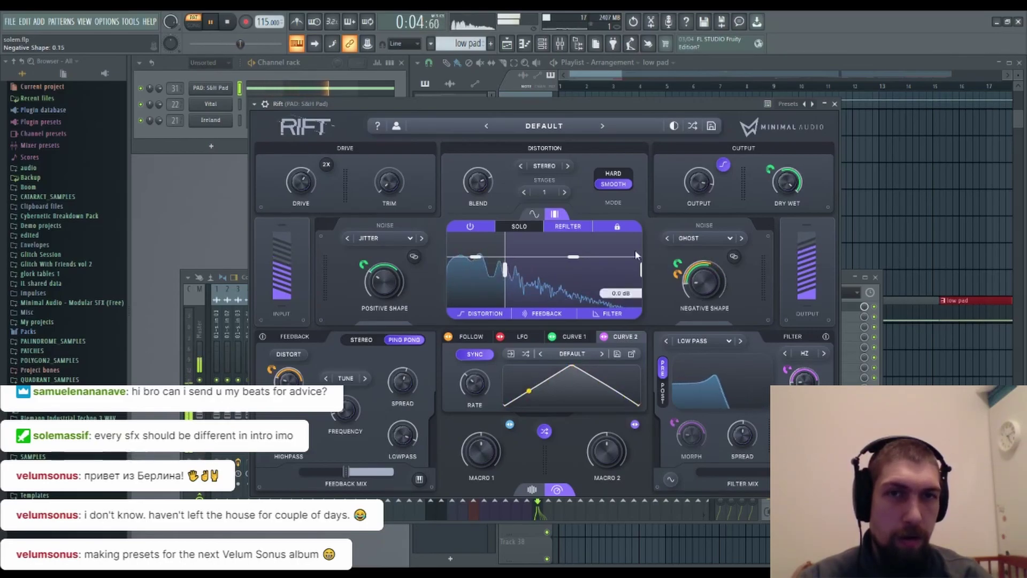
drag(480, 184, 486, 210)
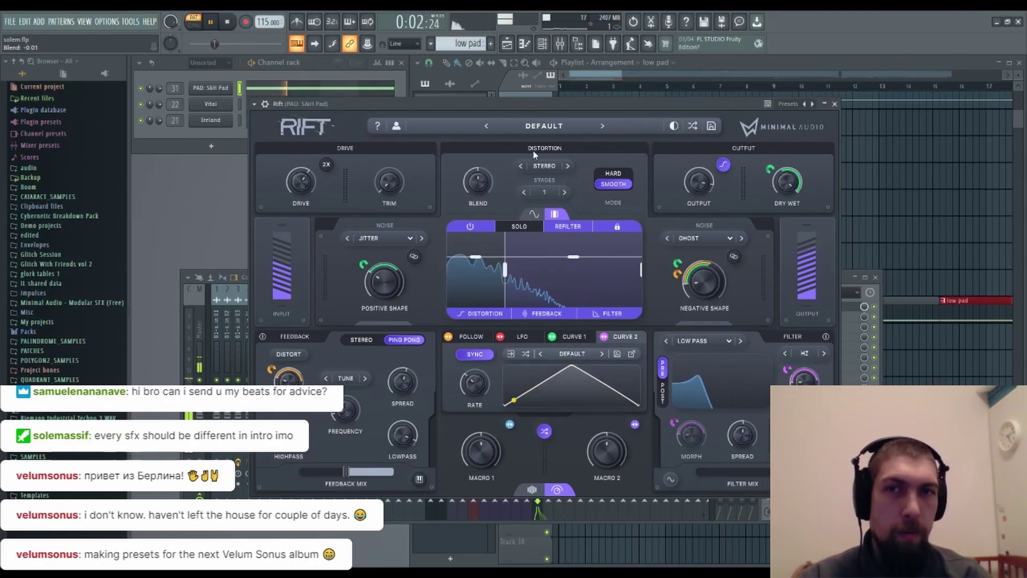
mouse_move(458, 184)
drag(404, 197, 423, 105)
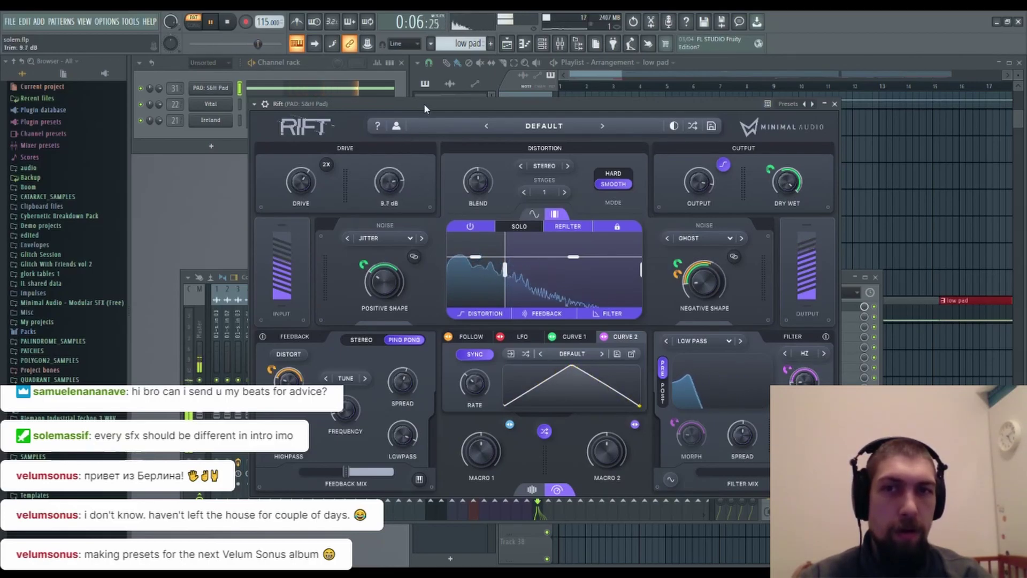
drag(301, 175, 301, 187)
mouse_move(698, 189)
mouse_down()
mouse_move(705, 180)
mouse_move(699, 186)
mouse_up()
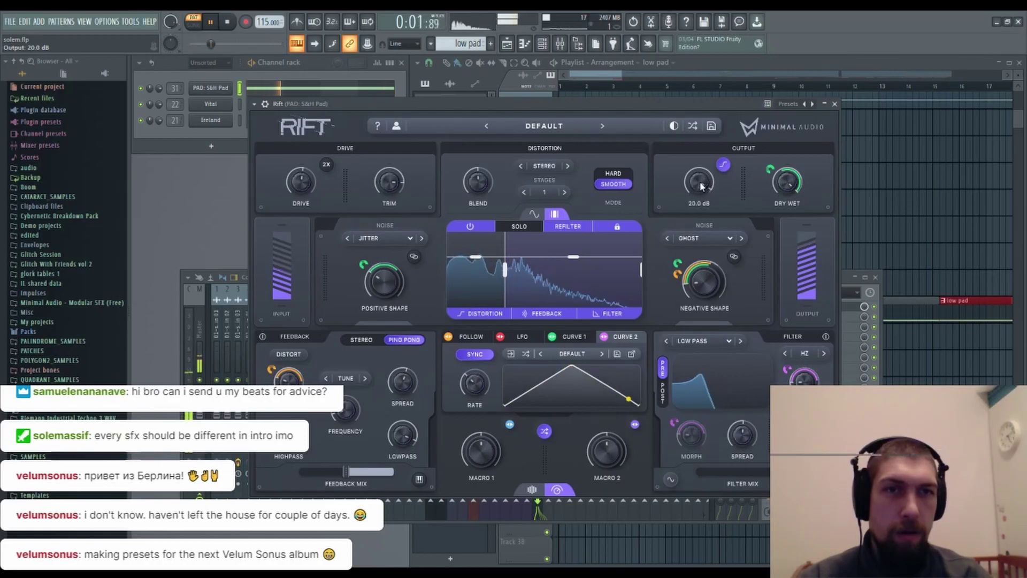
- Raise the low band's level to 7.9 dB in the multiband display and increase the Feedback Mix
drag(475, 257, 475, 239)
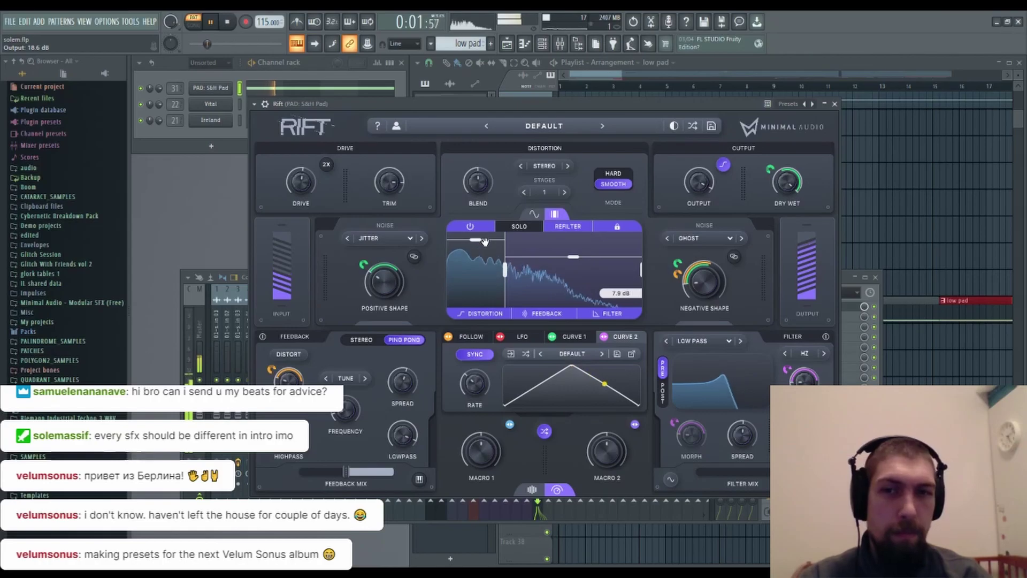
mouse_move(366, 471)
mouse_down()
mouse_move(394, 475)
mouse_move(373, 478)
mouse_up()
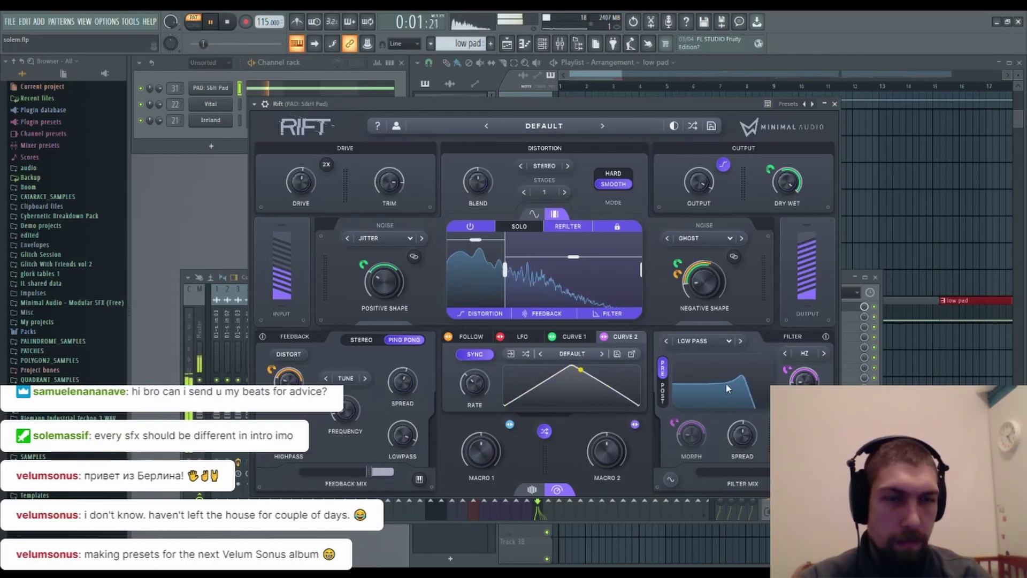
- Switch Rift's filter type to Mid Vowel with a 45% Filter Mix, and lower the band crossover and the low band's level
click(741, 340)
click(741, 340)
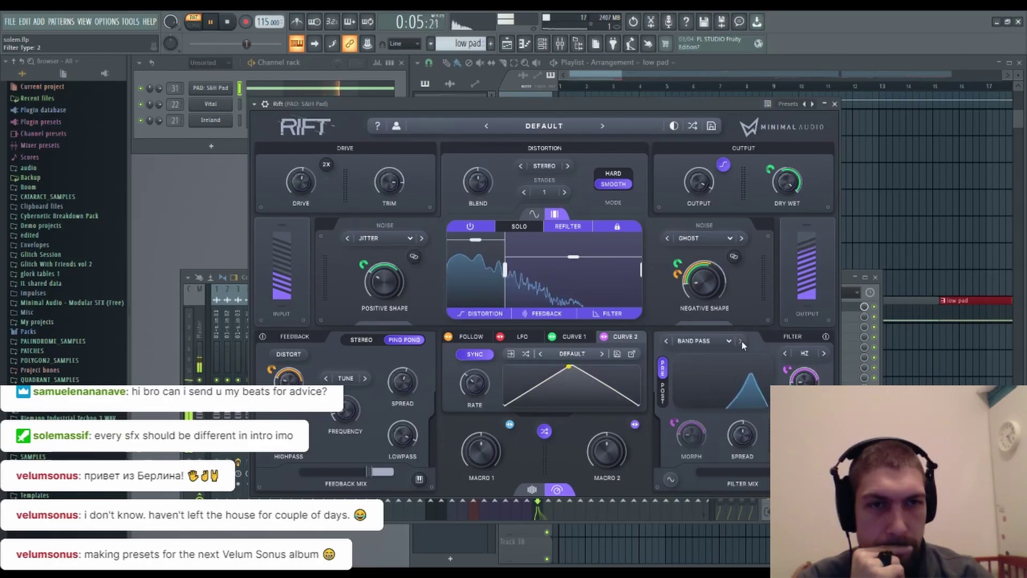
click(742, 341)
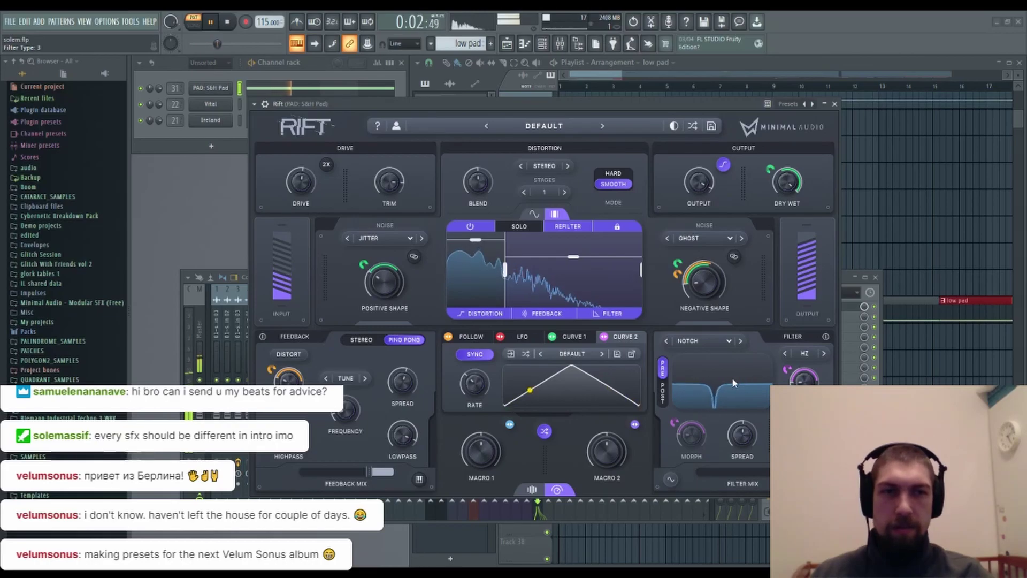
click(792, 337)
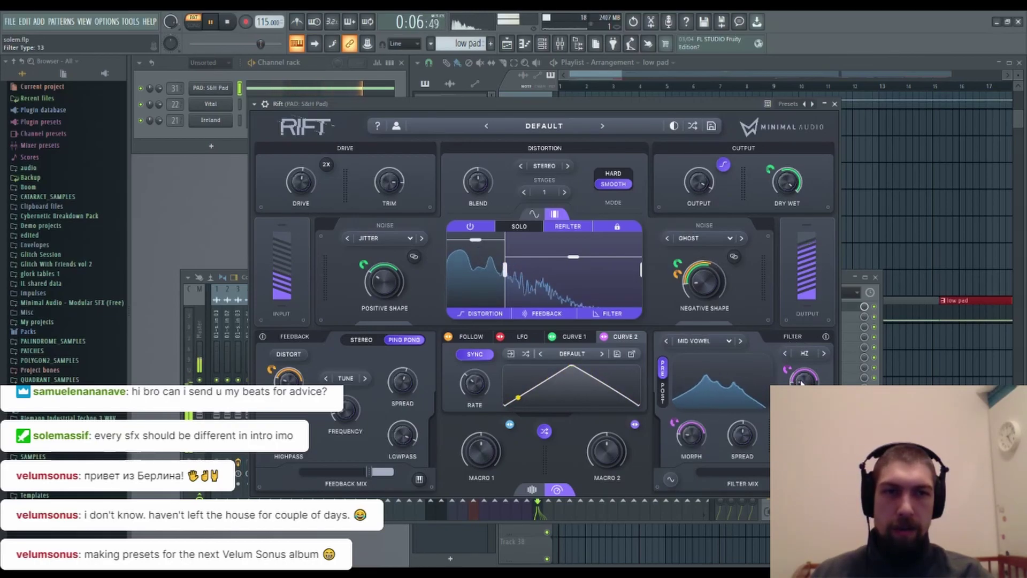
drag(751, 470, 721, 472)
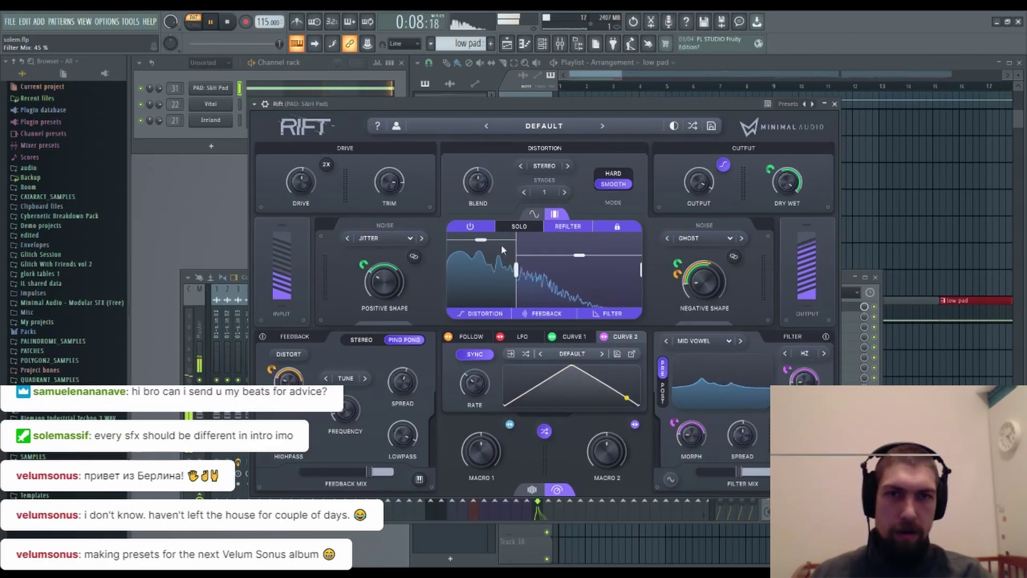
drag(517, 269, 497, 270)
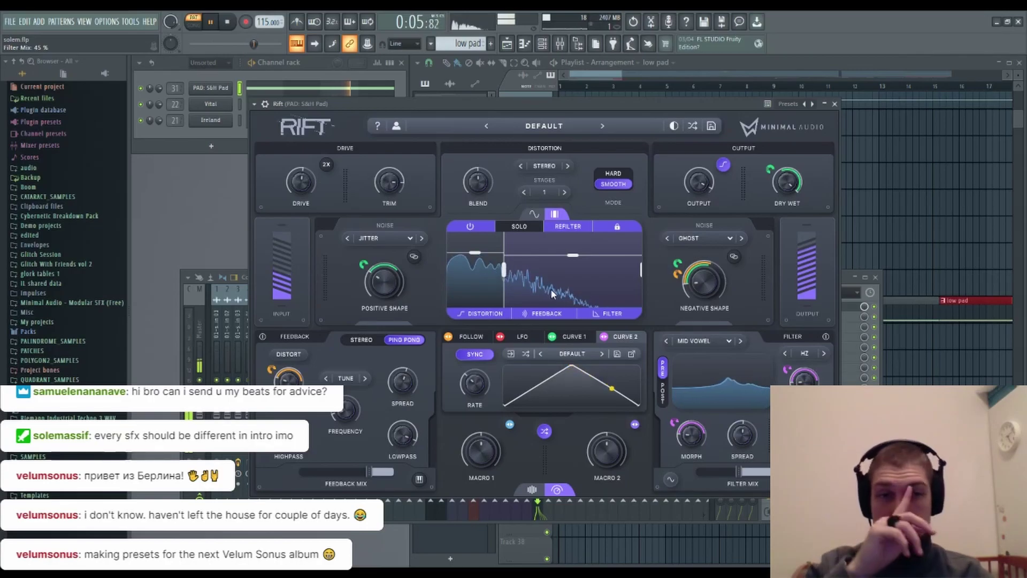
- Raise the Mid Vowel filter's mix, set its cutoff to 40.7 Hz and adjust the Morph amount
drag(739, 472, 767, 472)
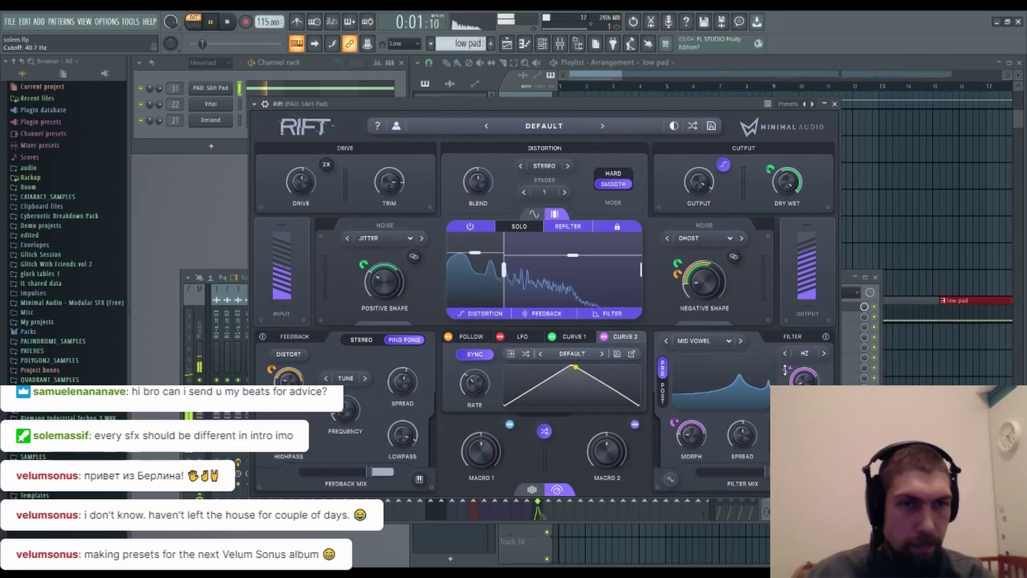
mouse_move(694, 441)
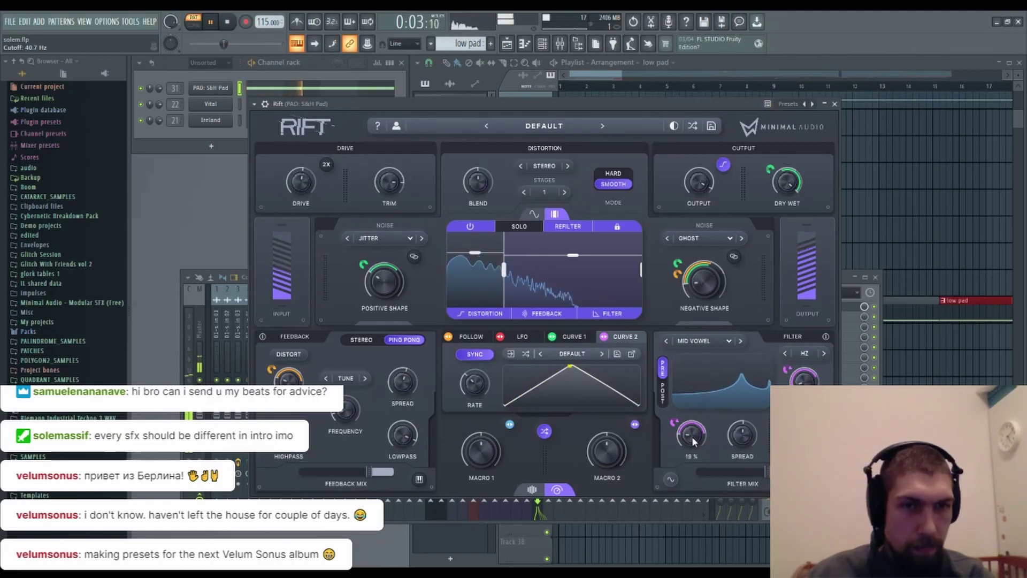
drag(694, 441, 701, 433)
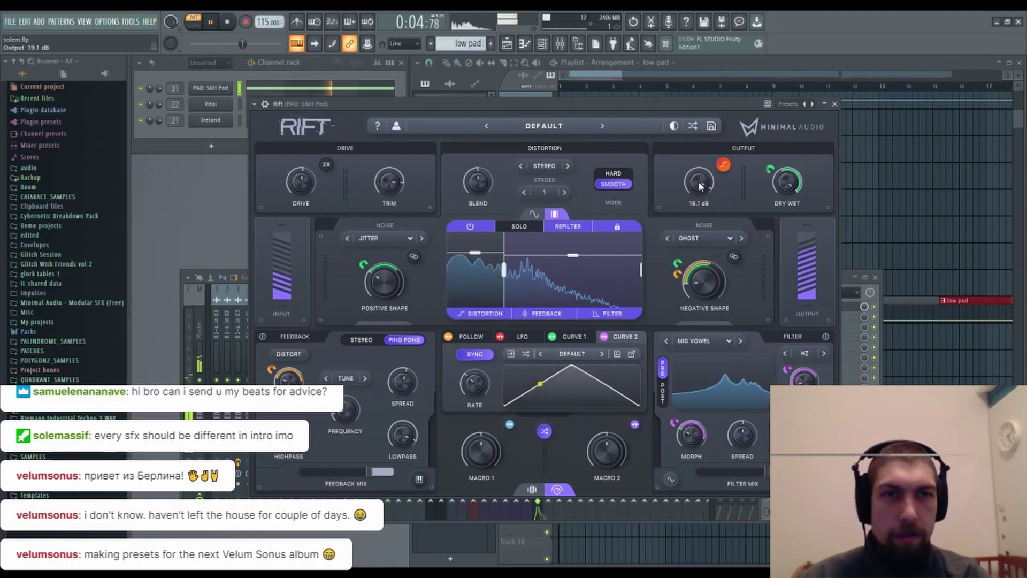
- Set Rift's Output to 17.6 dB with the output clipper enabled, and raise the low band's level to the top of its range
drag(704, 181, 709, 178)
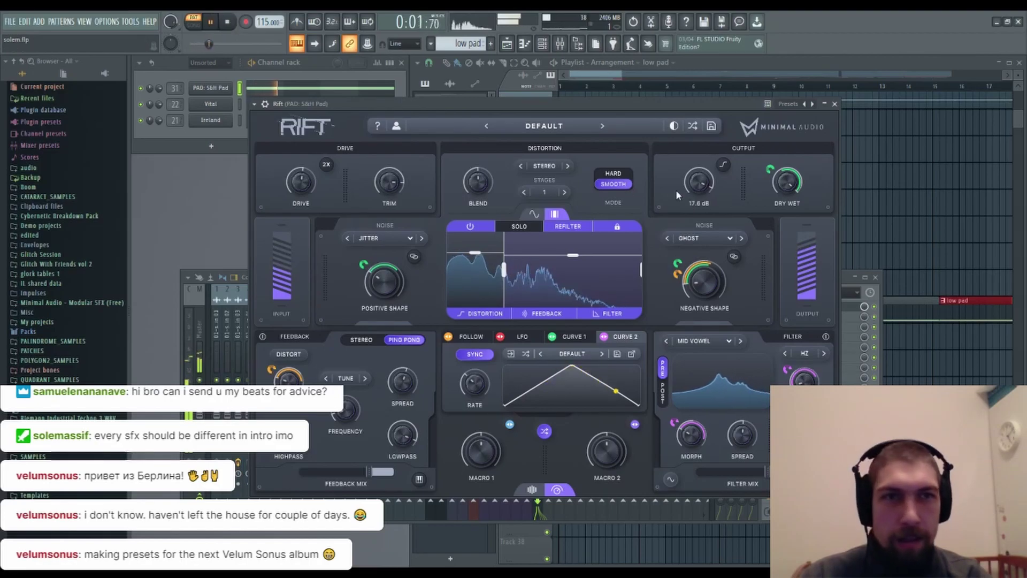
click(723, 164)
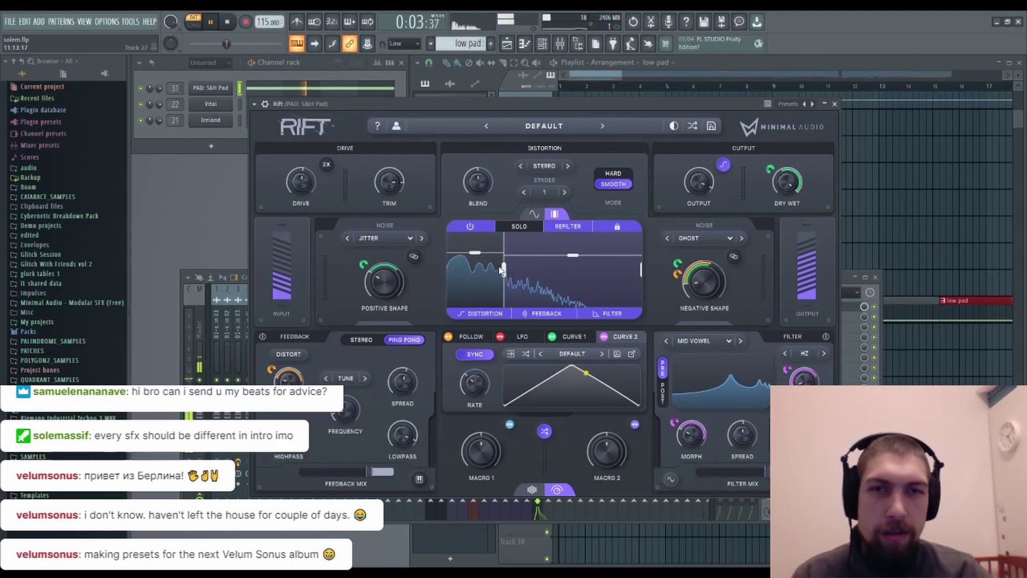
drag(474, 255, 474, 233)
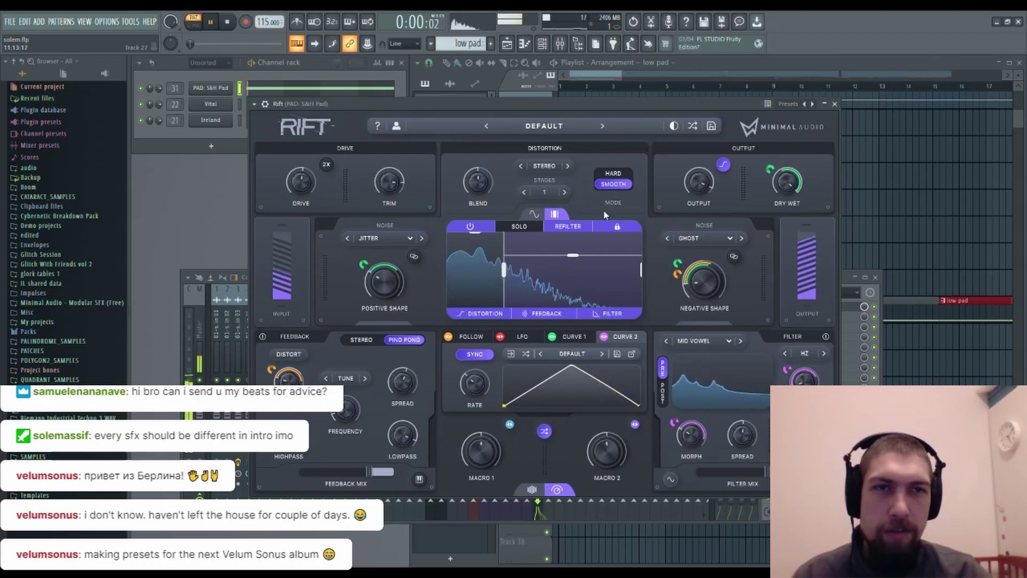
- Compare Rift's output with the clipper off and on, lower the low band's level and nudge the low crossover up
click(724, 165)
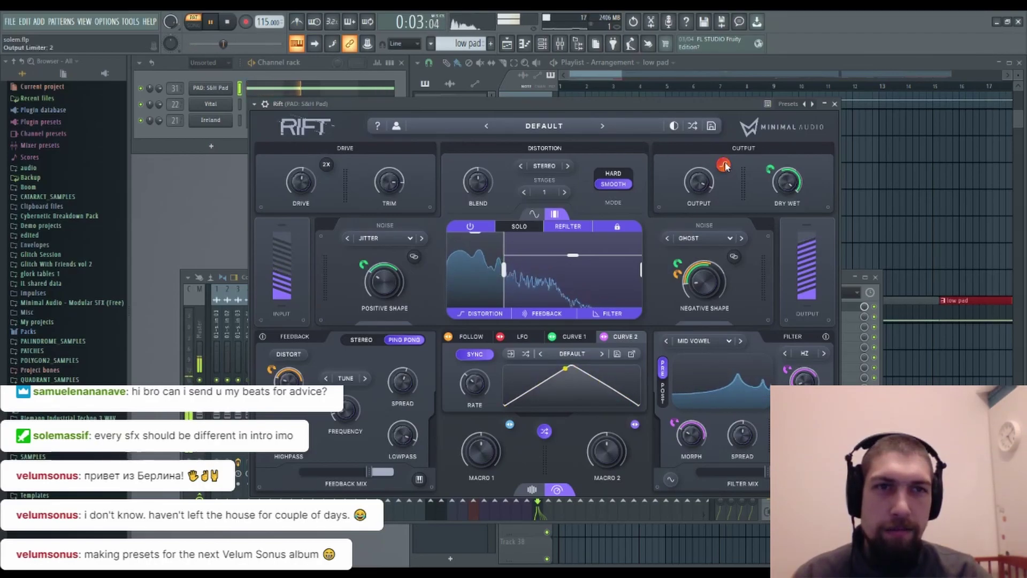
click(724, 165)
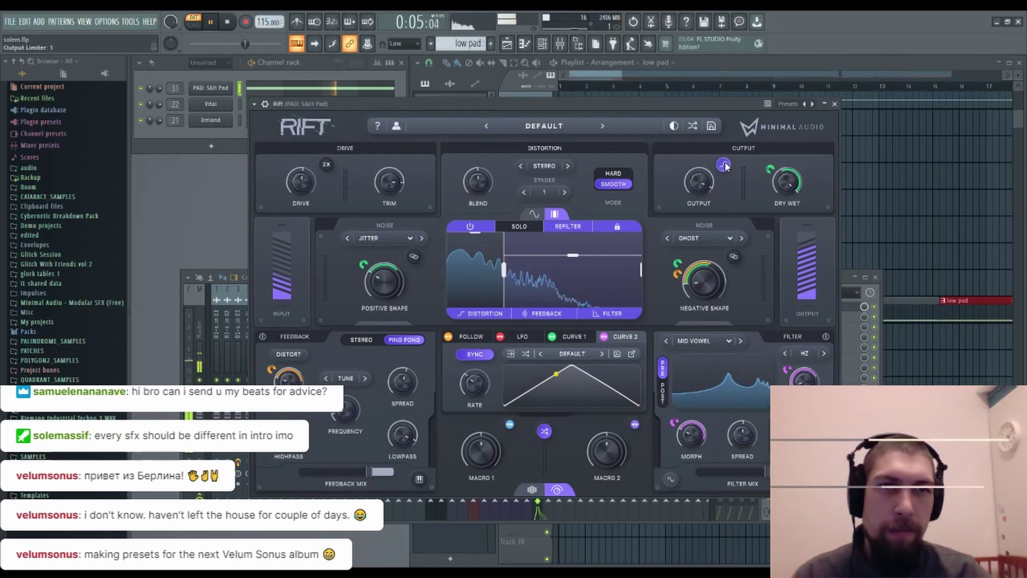
mouse_move(475, 233)
mouse_down()
mouse_move(475, 251)
mouse_move(475, 232)
mouse_up()
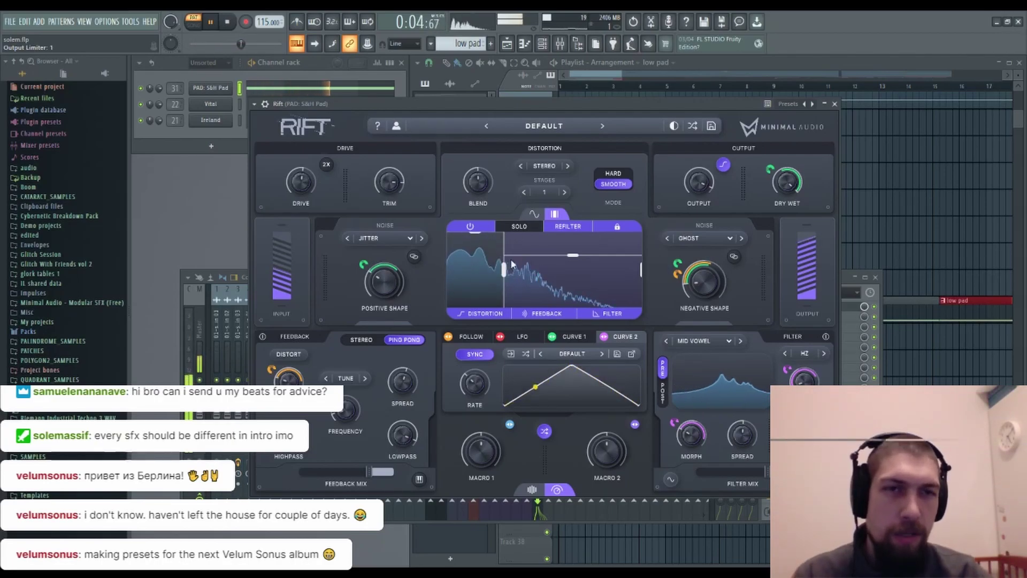
drag(475, 232, 506, 270)
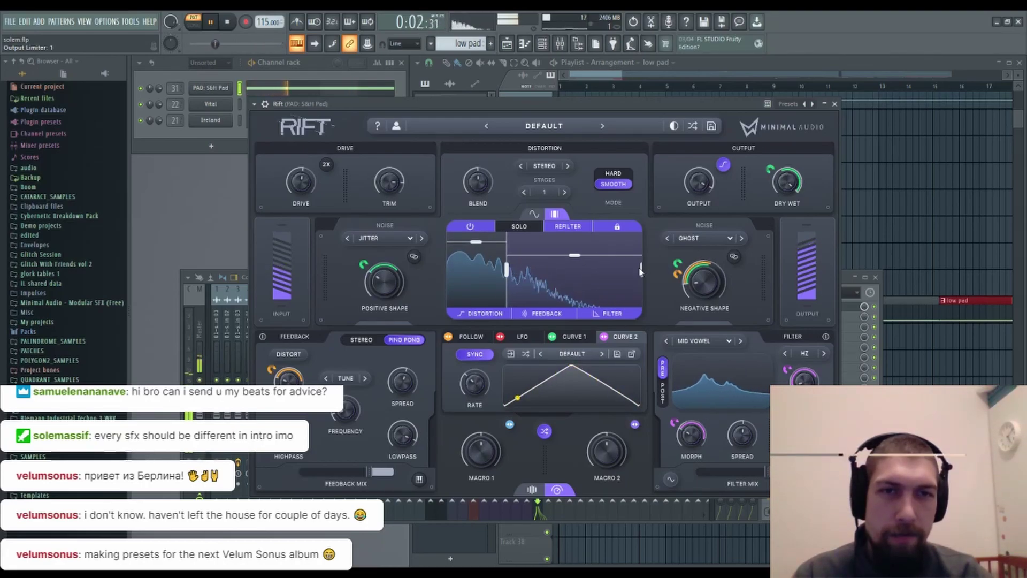
- Bring an upper crossover into the multiband display, set the middle band to 1.6 dB and lower the low band's level slightly
drag(641, 270, 630, 232)
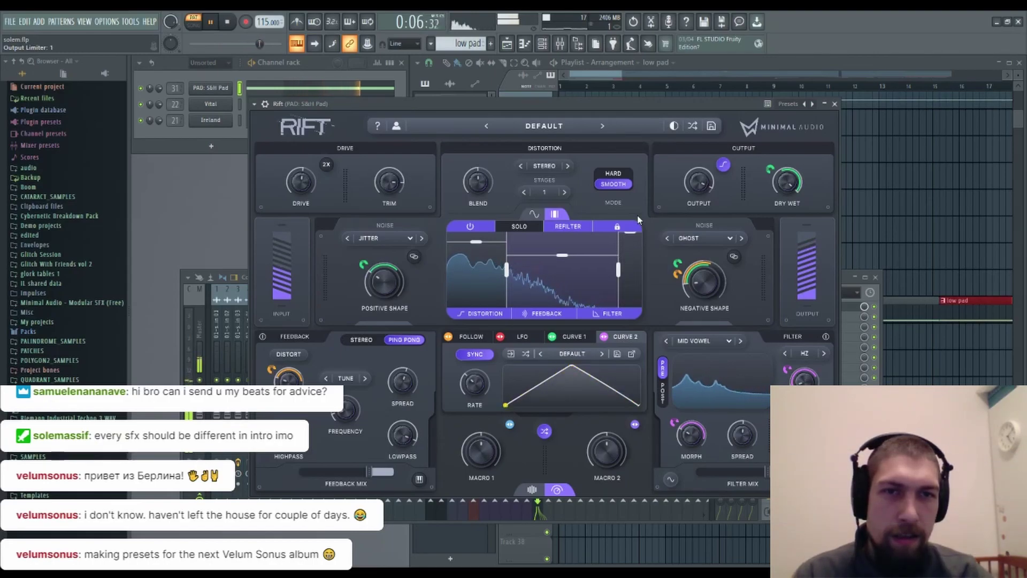
drag(564, 256, 564, 254)
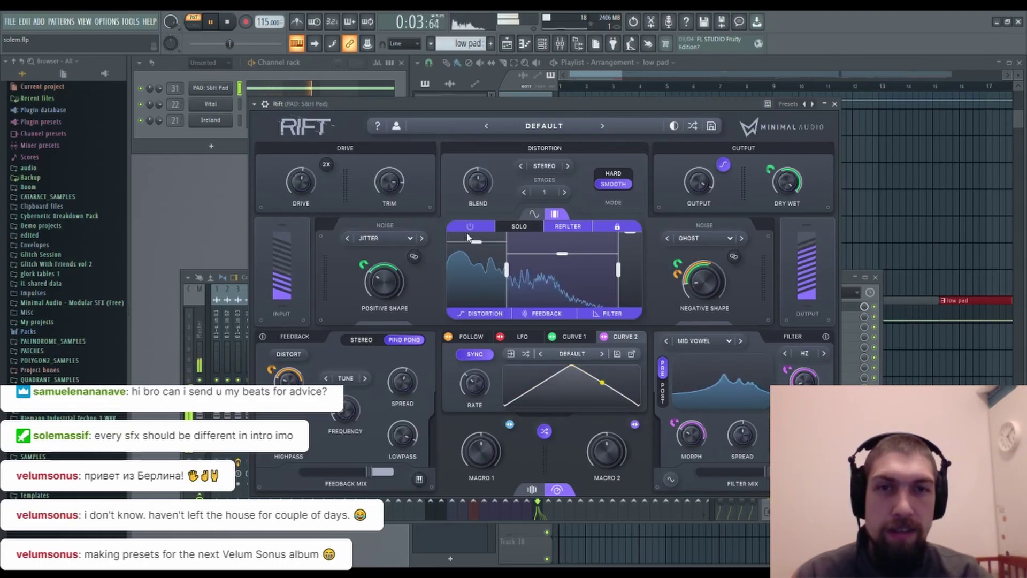
mouse_move(478, 242)
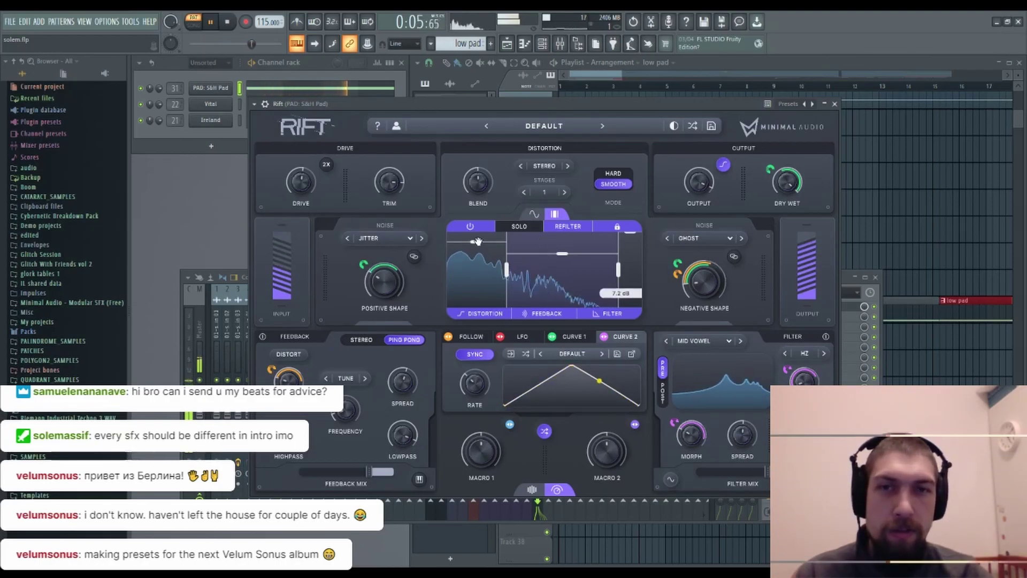
drag(478, 242, 471, 243)
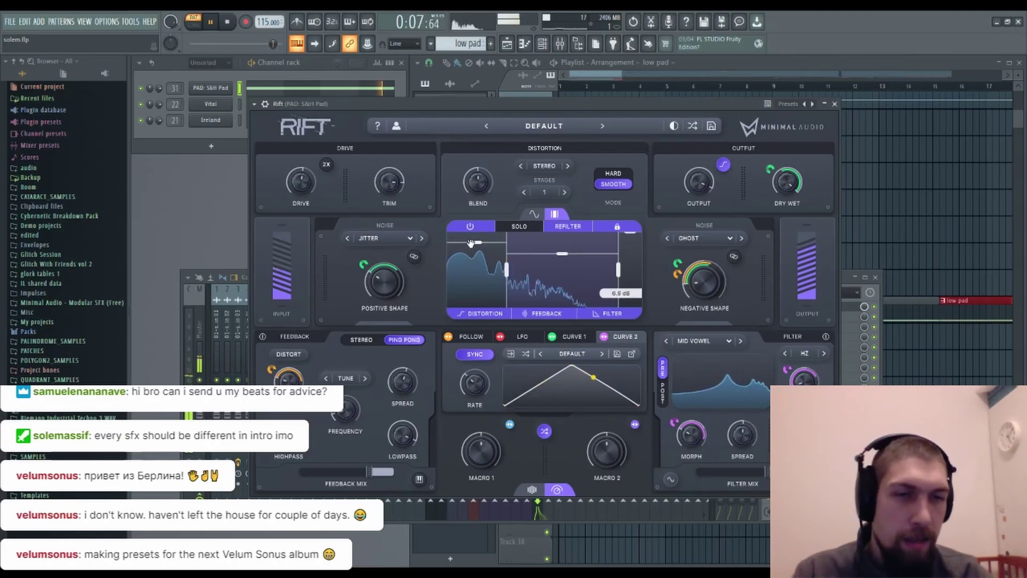
- Set Rift's distortion to 3 stages and compare the Hard and Smooth modes, keeping Smooth
click(564, 191)
click(563, 191)
click(564, 191)
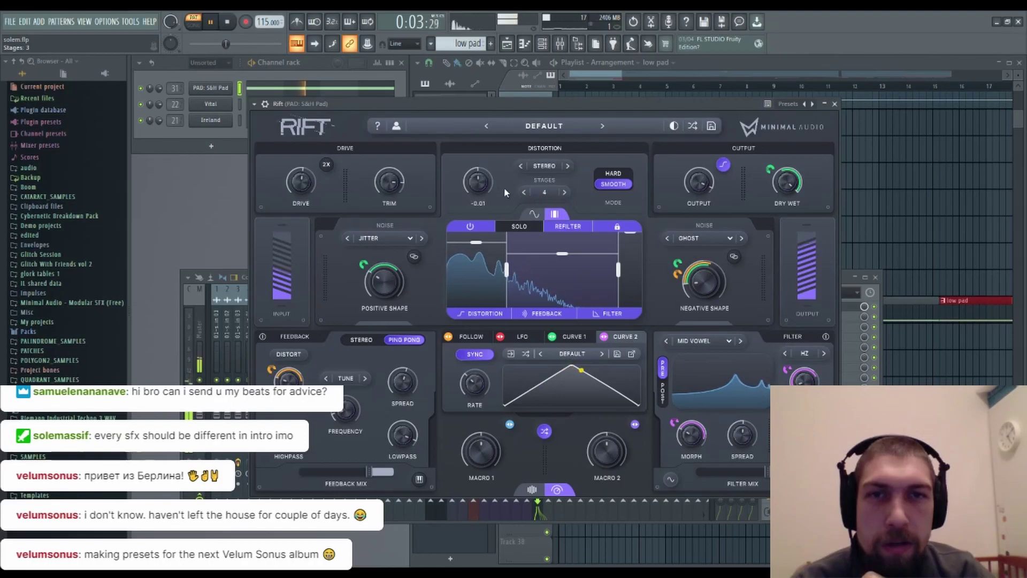
click(523, 192)
click(523, 192)
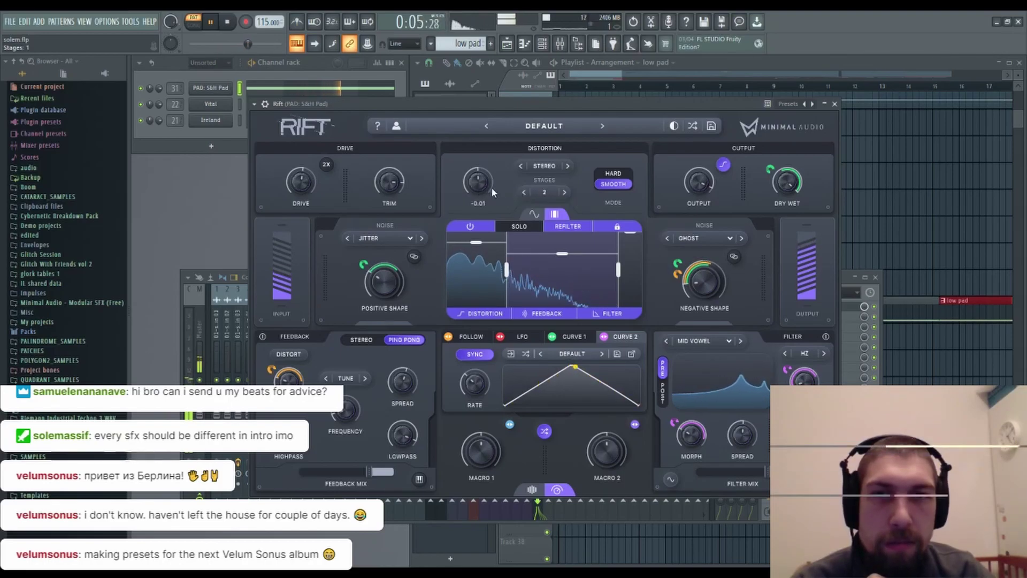
click(564, 192)
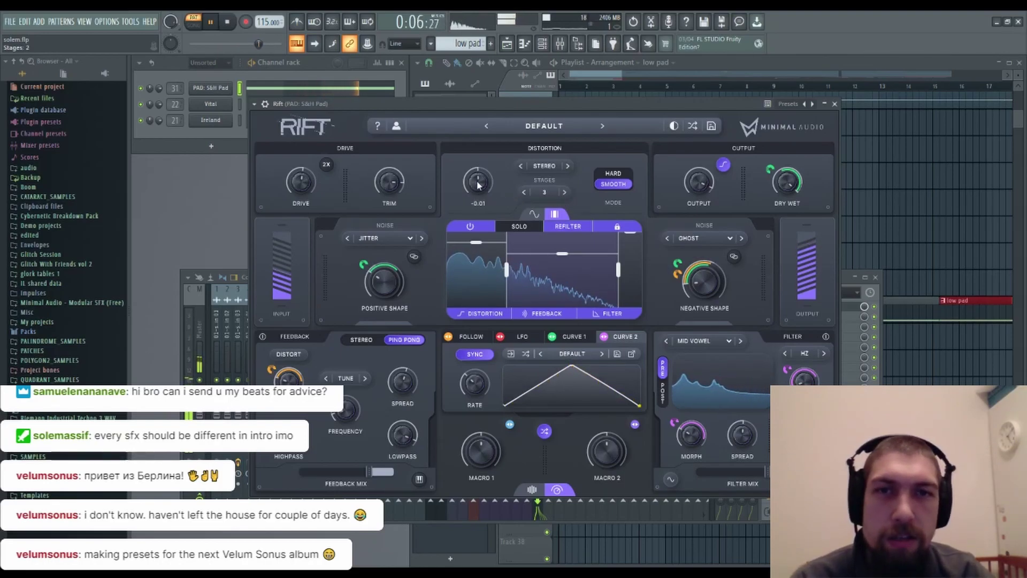
click(611, 185)
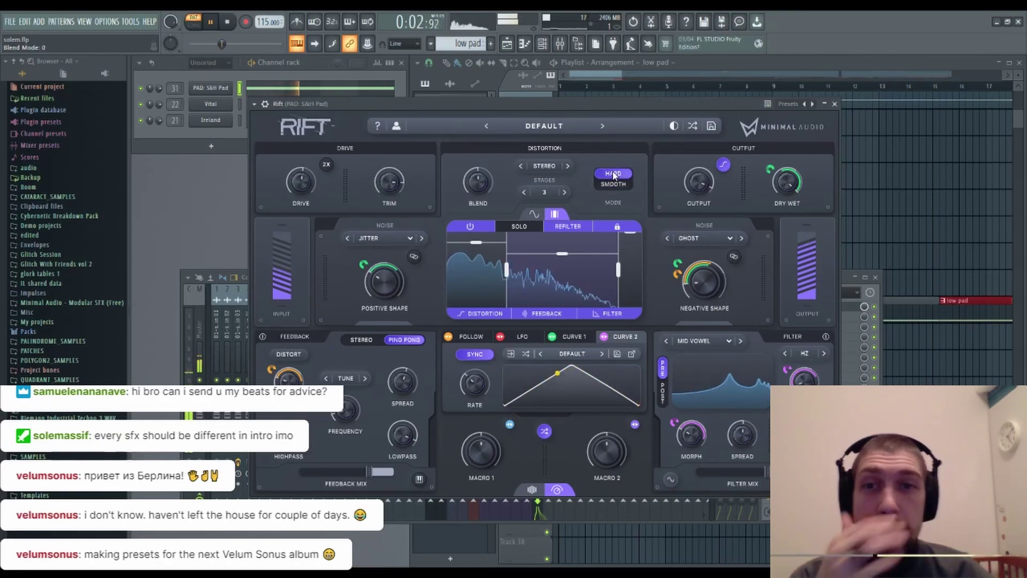
click(614, 185)
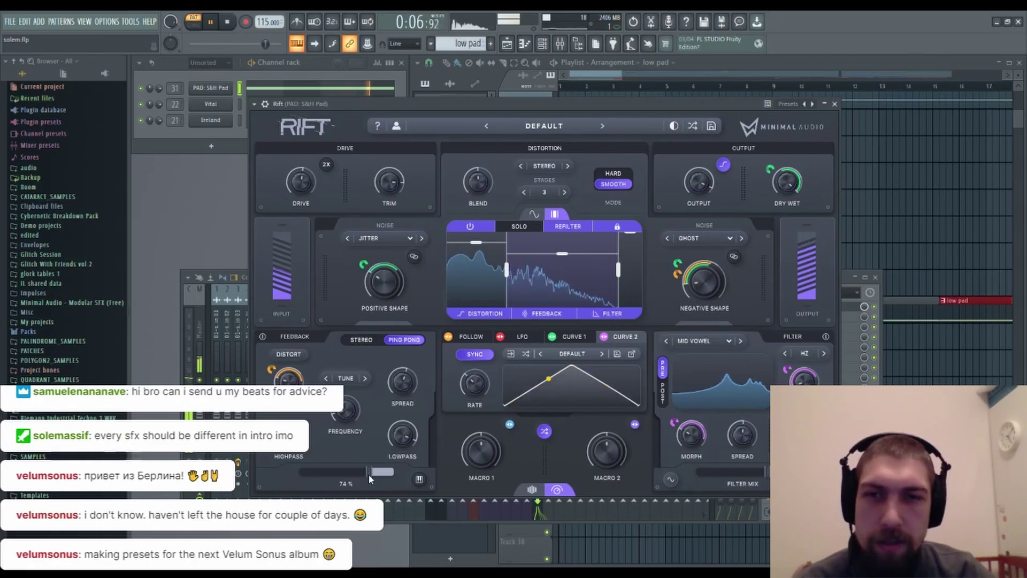
- Raise the Mid Vowel filter's mix and set its Resonance to 70%, closing Rift when done
drag(766, 477, 789, 477)
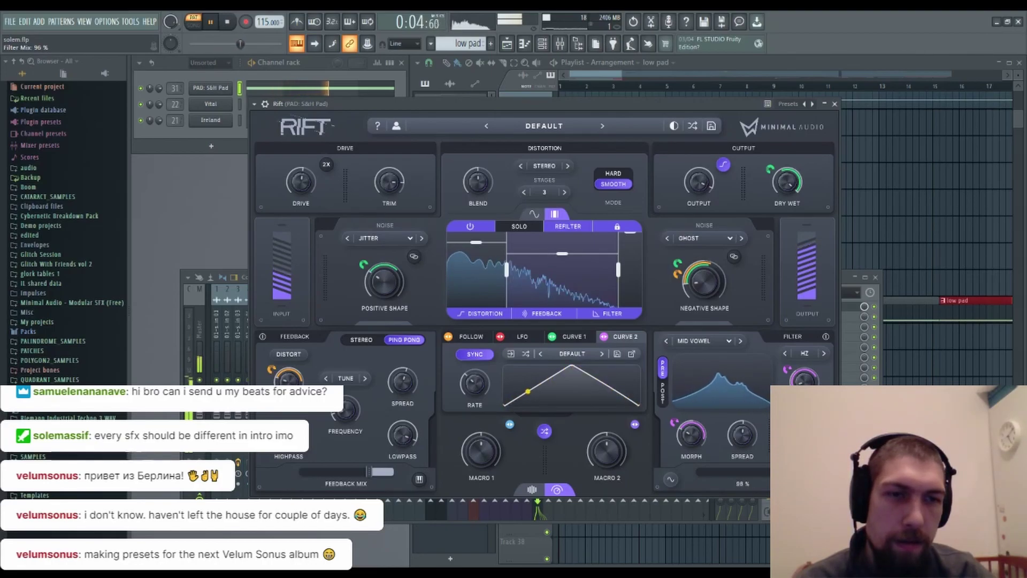
drag(804, 434, 824, 383)
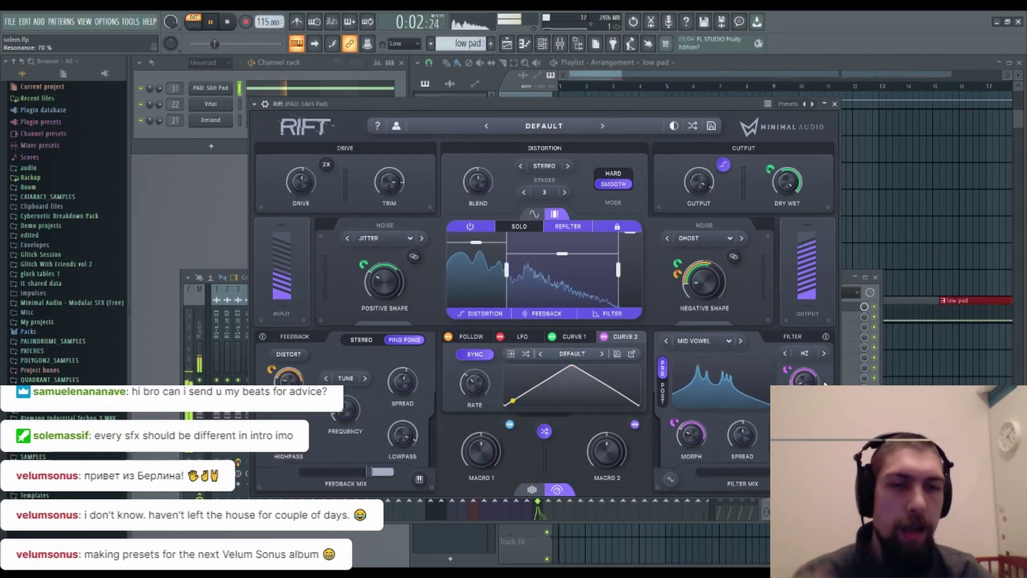
mouse_move(756, 455)
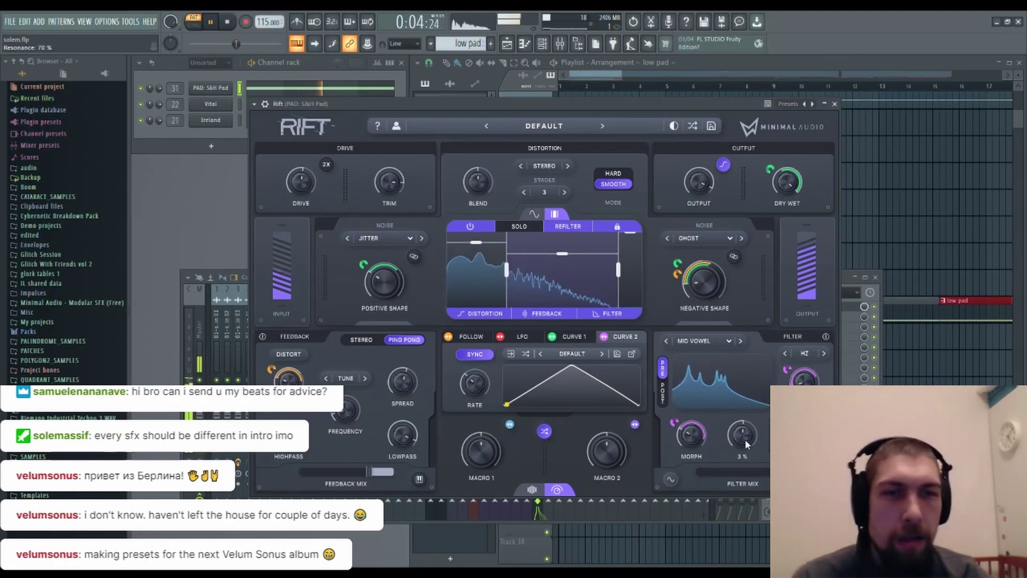
click(835, 104)
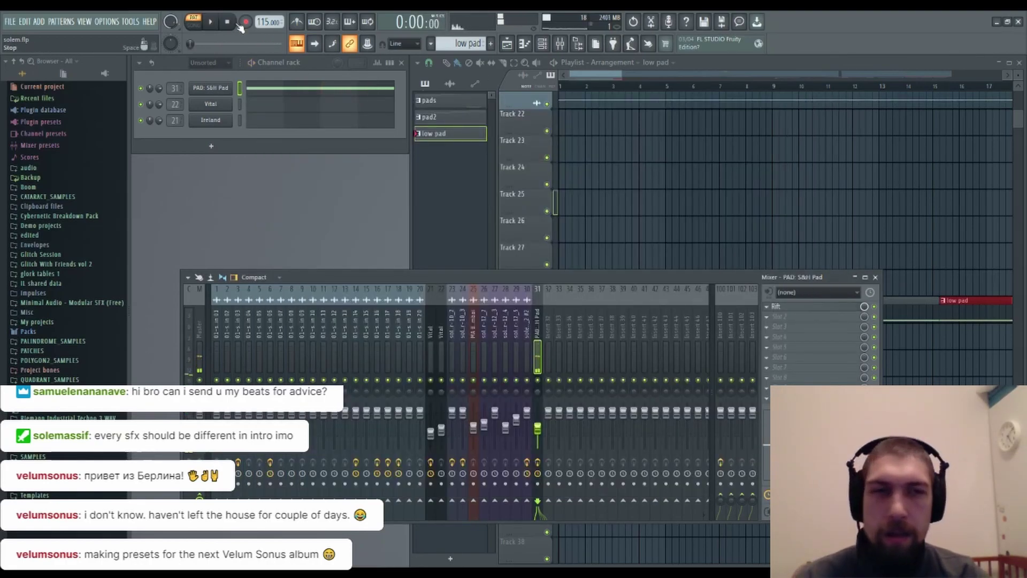
- Bring up the S&H Pad synth, reopen Rift from the pad's mixer track and assign Curve 1 to the filter cutoff
click(876, 277)
click(224, 92)
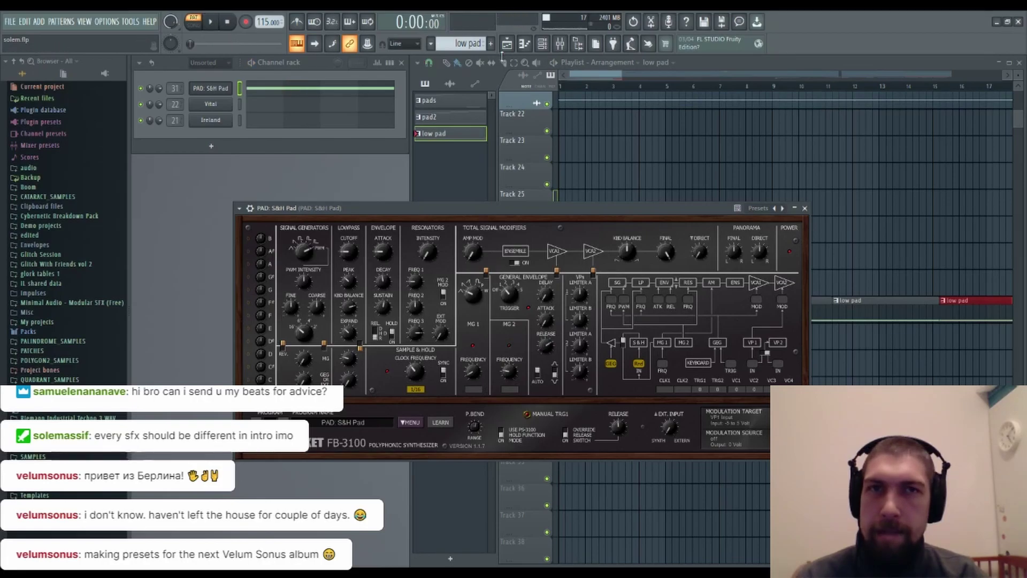
click(559, 43)
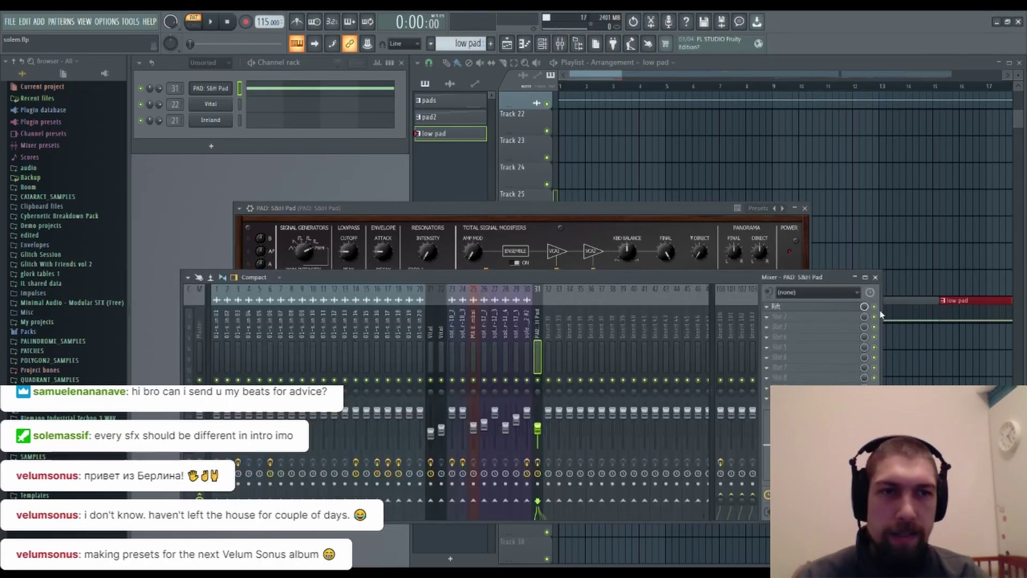
click(824, 308)
click(571, 336)
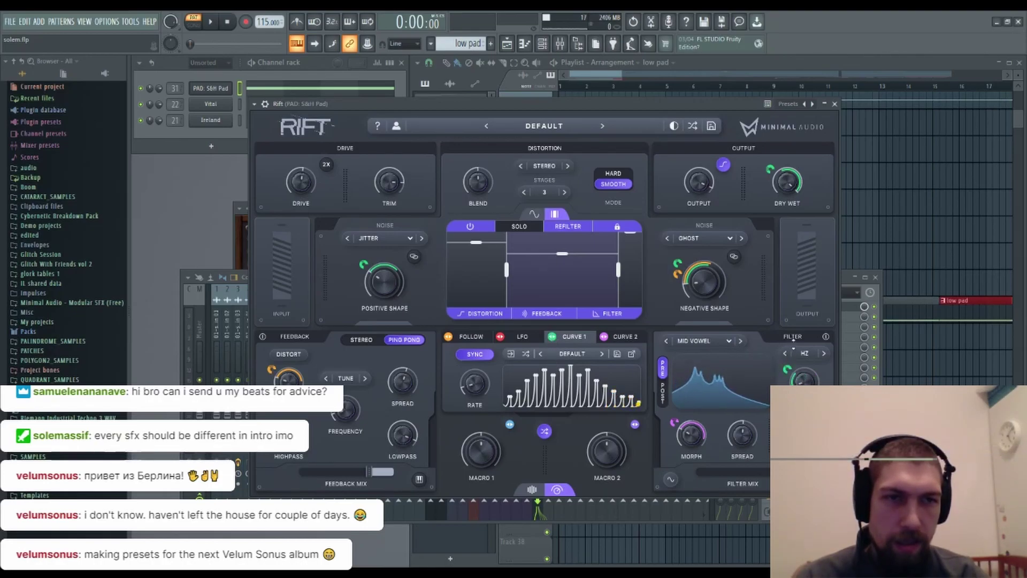
- Move Rift's upper crossover back to the top of the frequency range during playback, and close Rift and the synth
click(215, 28)
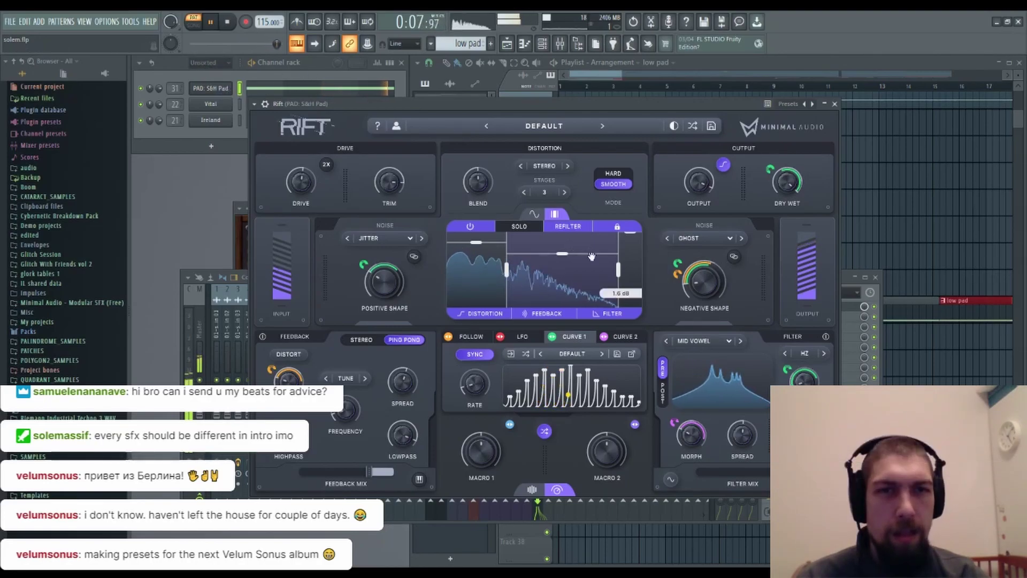
drag(618, 270, 642, 271)
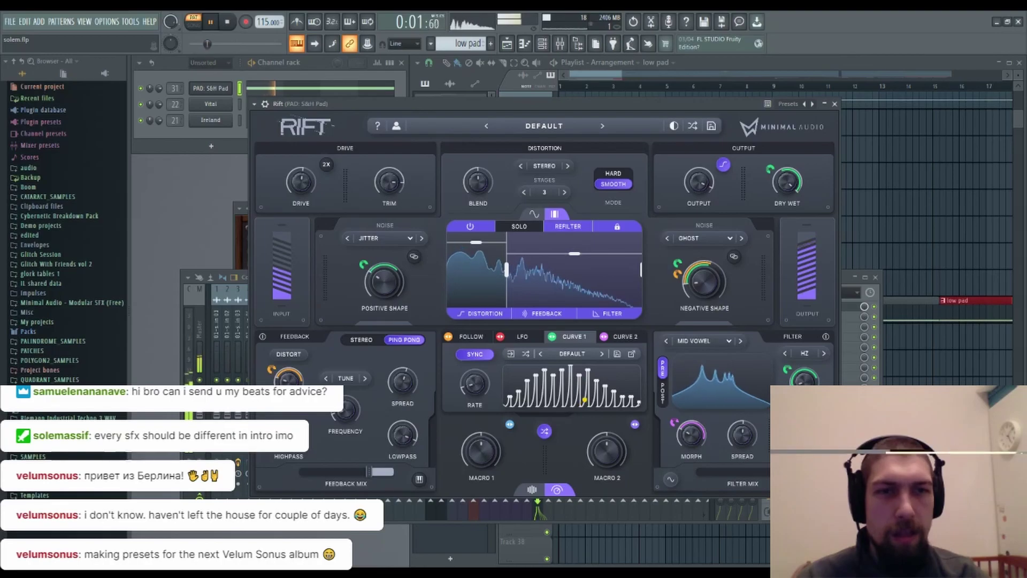
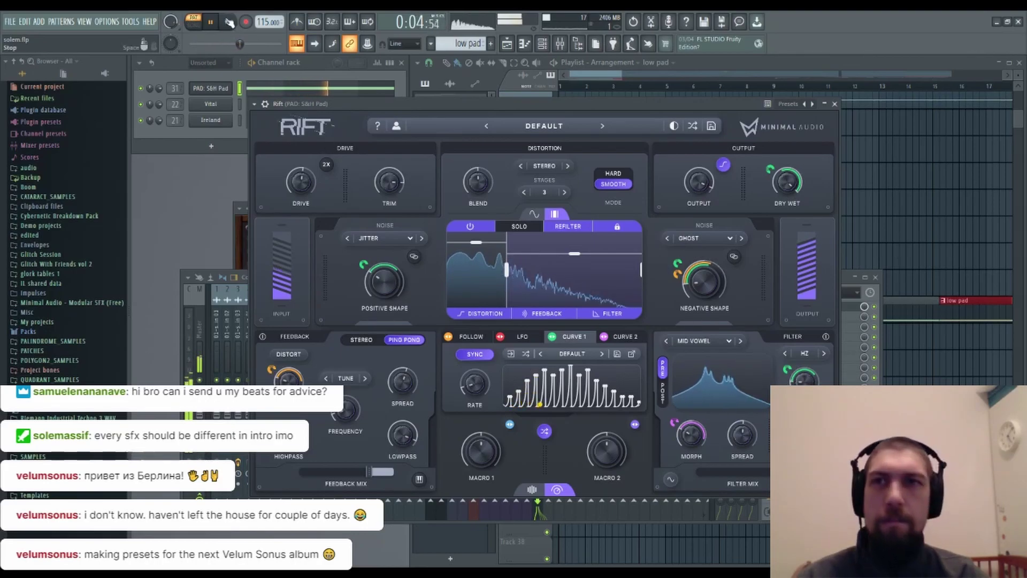
key(space)
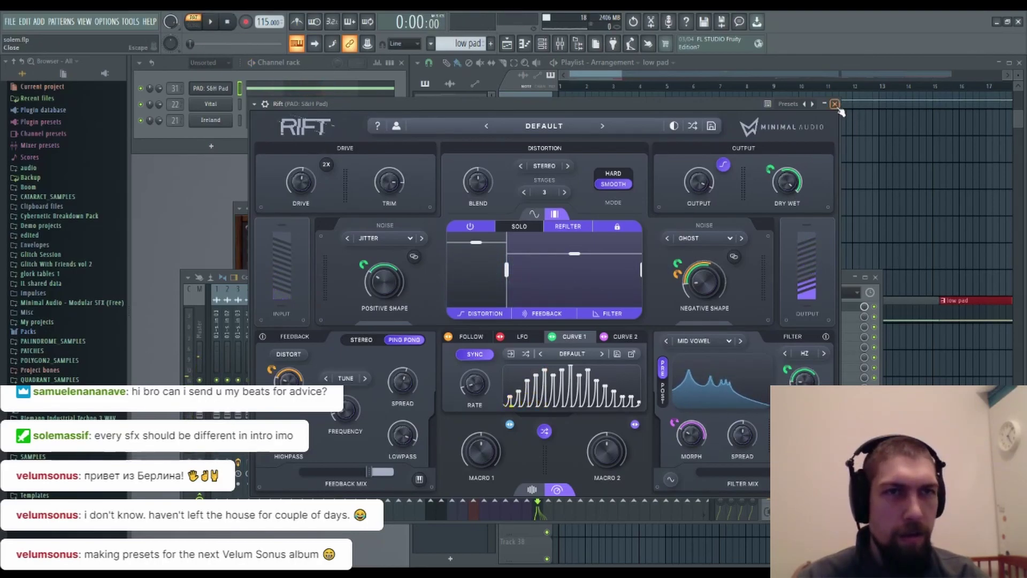
click(835, 103)
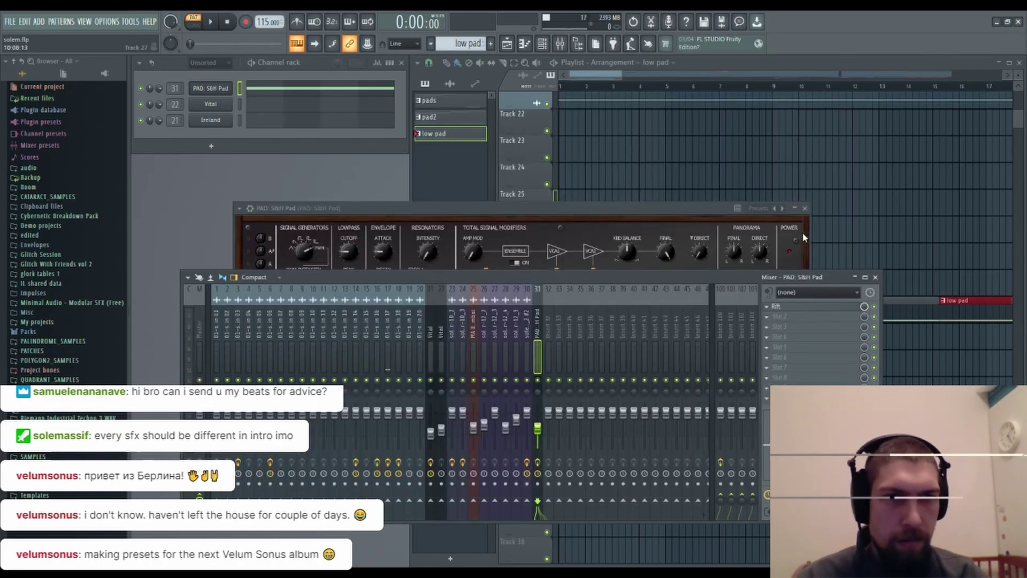
click(805, 208)
- Reopen Rift and randomize its settings repeatedly while the pad plays, keeping a Ping Pong variation with very low Feedback Mix
click(814, 310)
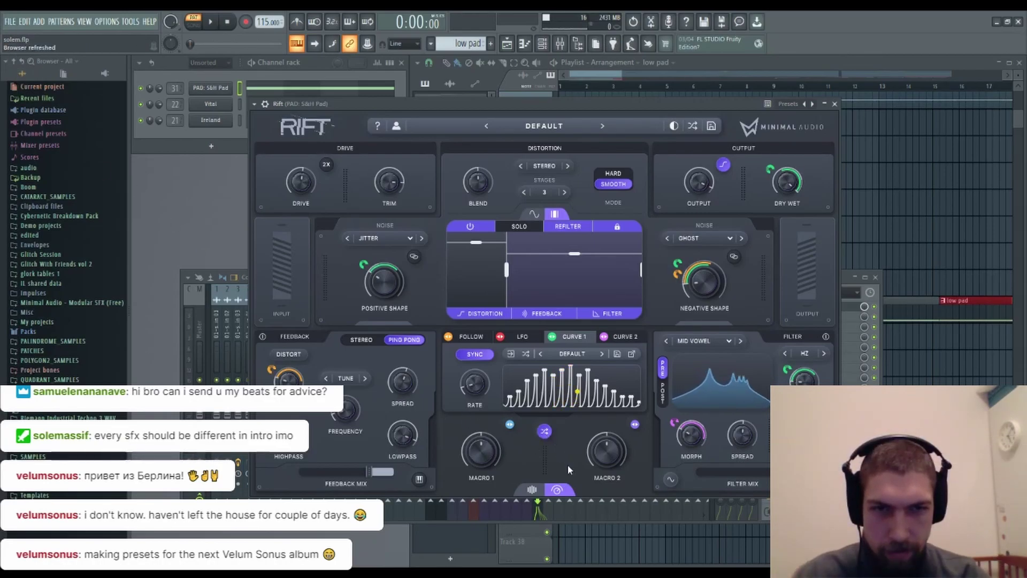
click(545, 432)
key(space)
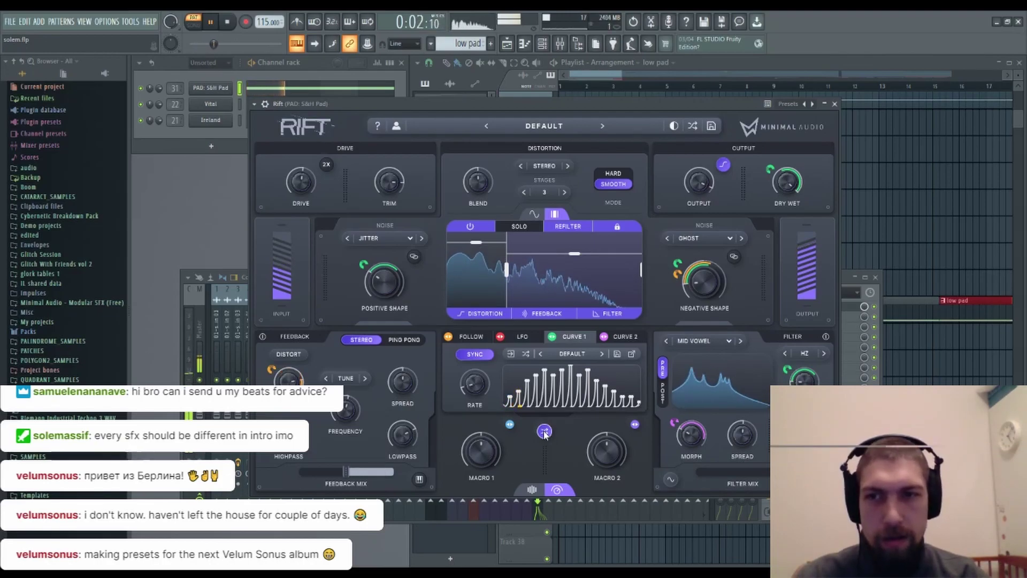
click(544, 432)
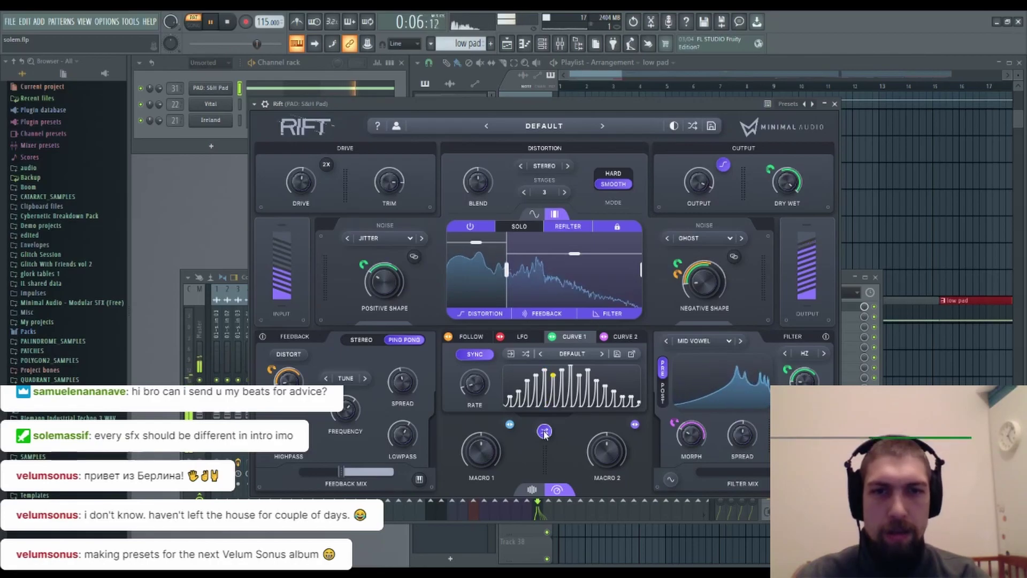
click(544, 432)
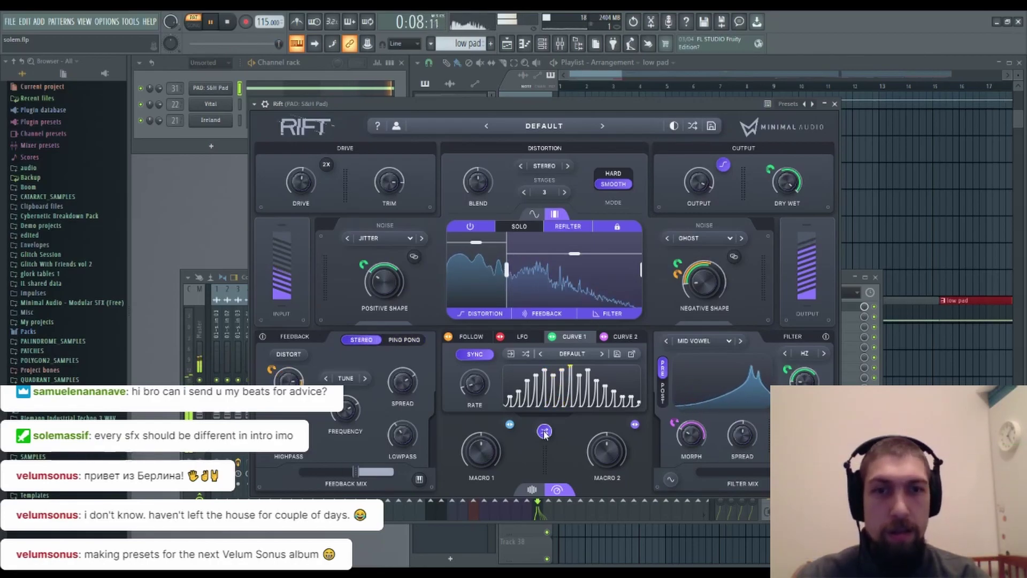
click(544, 432)
click(544, 432)
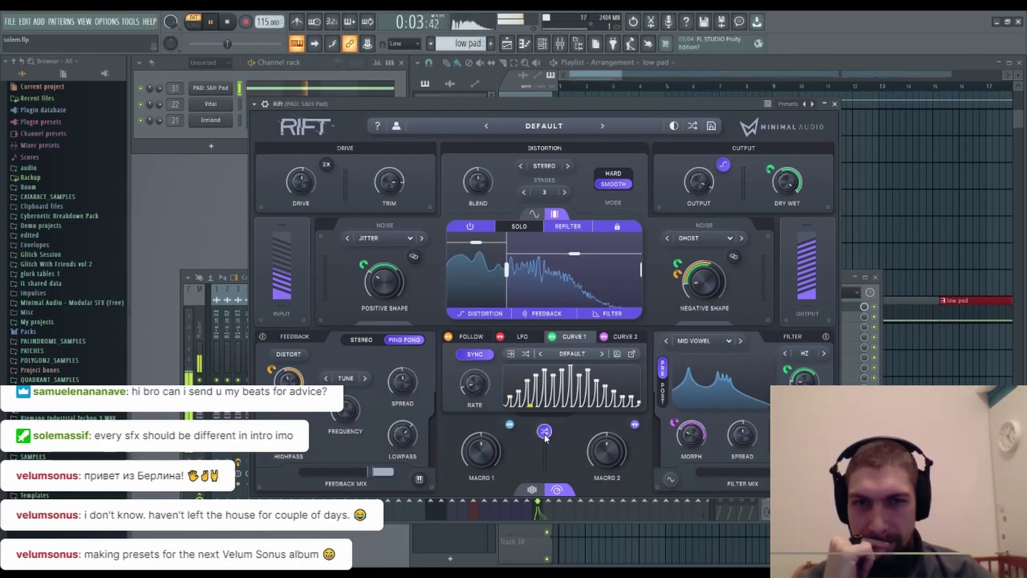
click(544, 435)
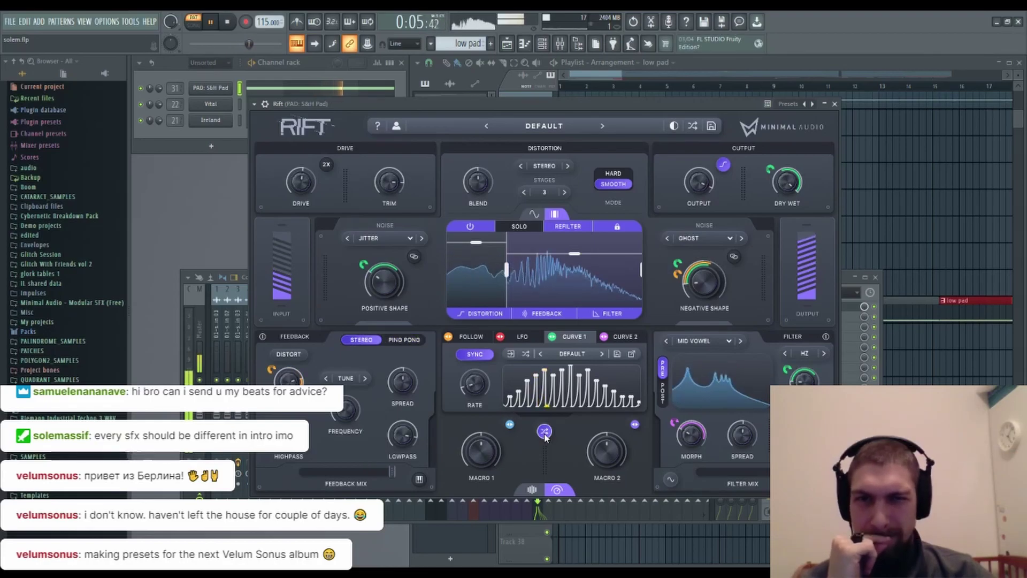
click(544, 433)
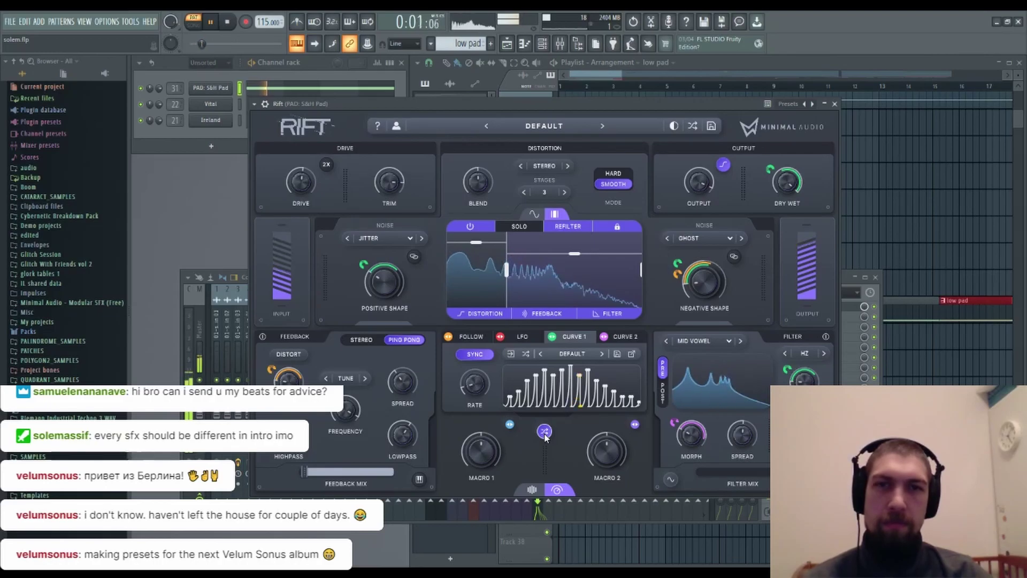
- Close Rift, adjust the pad mixer track's send level to Insert 100 and stop playback
click(834, 104)
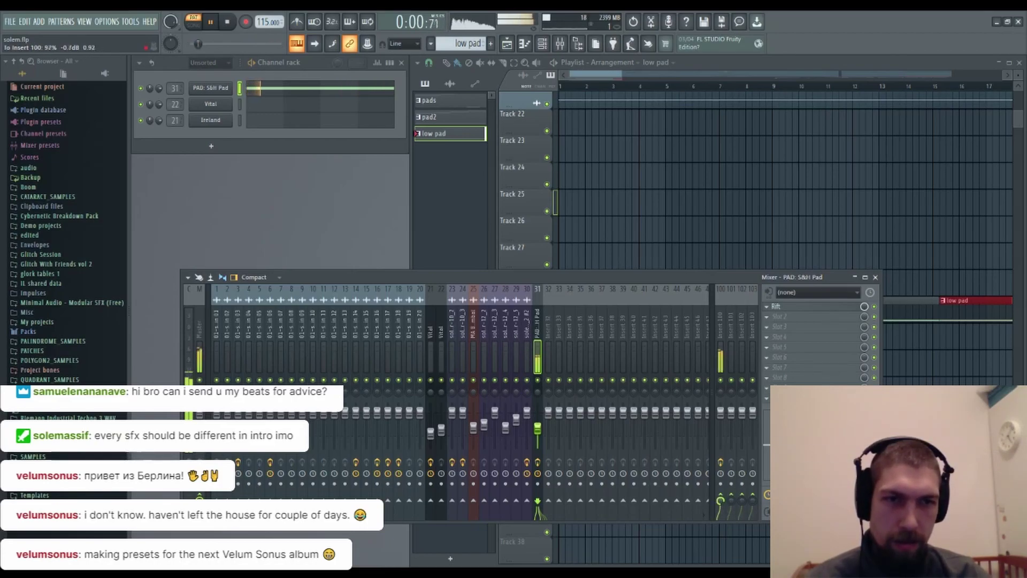
drag(721, 500, 679, 440)
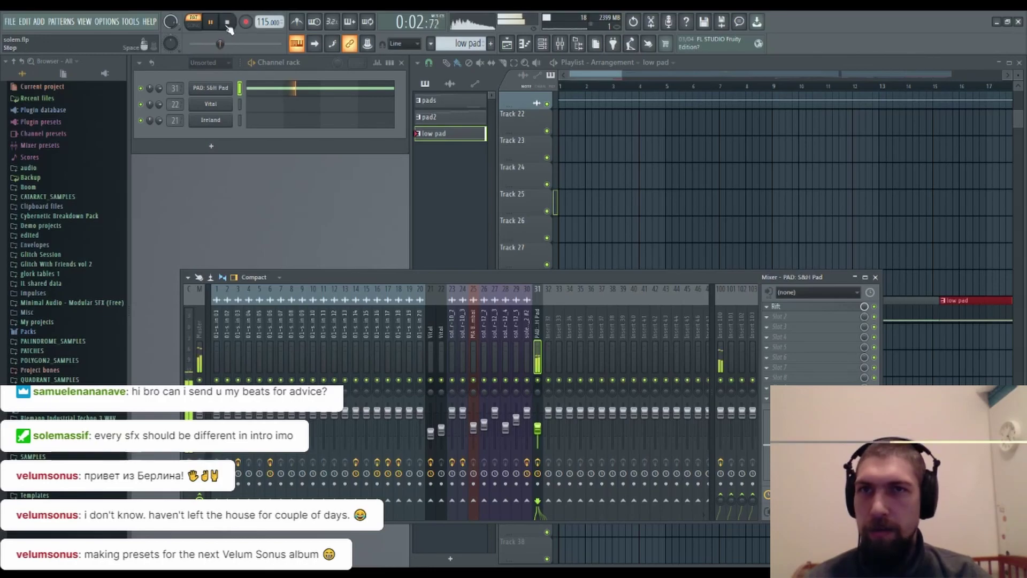
key(space)
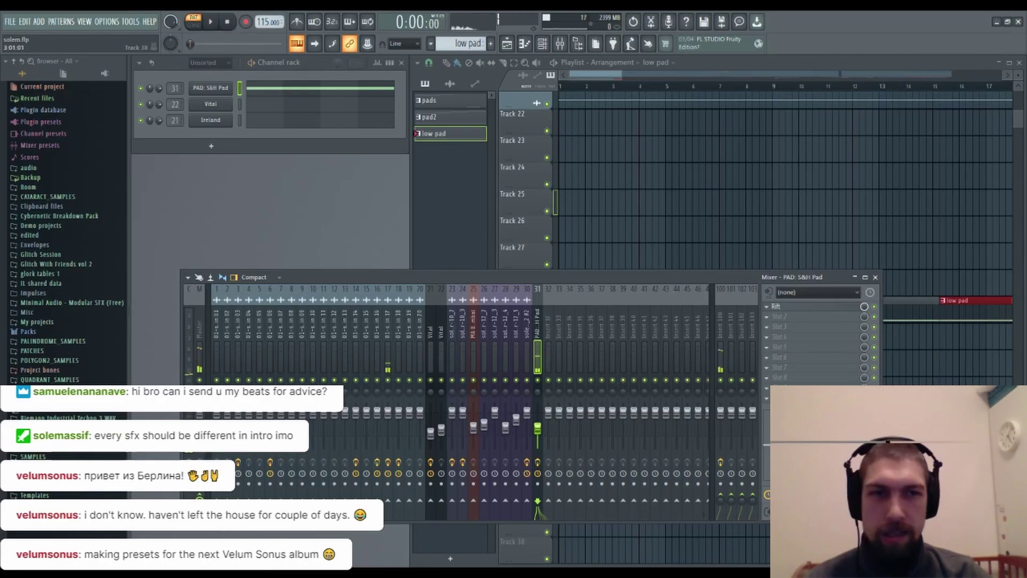
- Close the mixer and select the playlist time range from bar 3 to bar 19, spanning the four low pad clips
click(876, 277)
scroll(872, 88, down, 3)
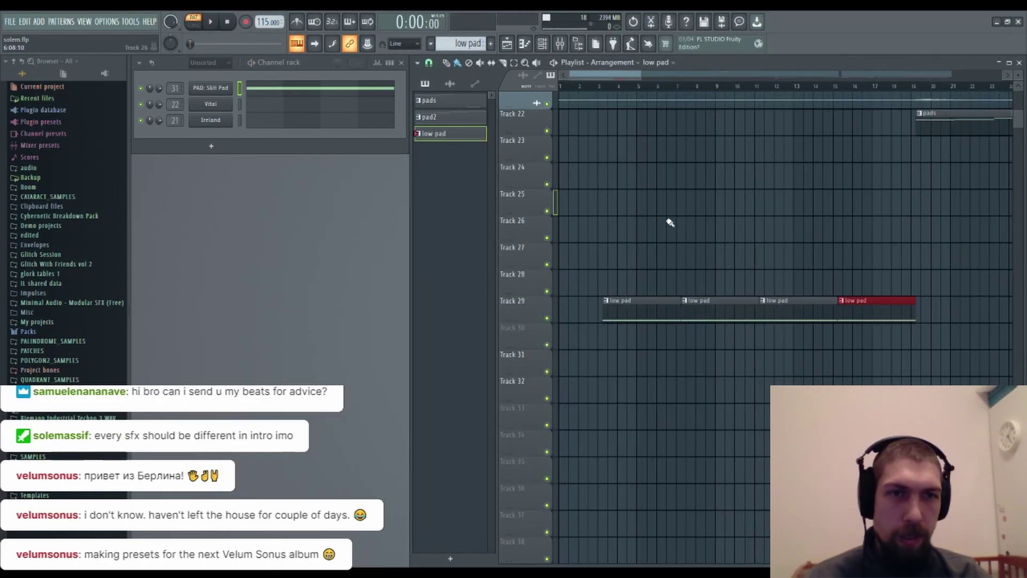
drag(602, 84, 918, 147)
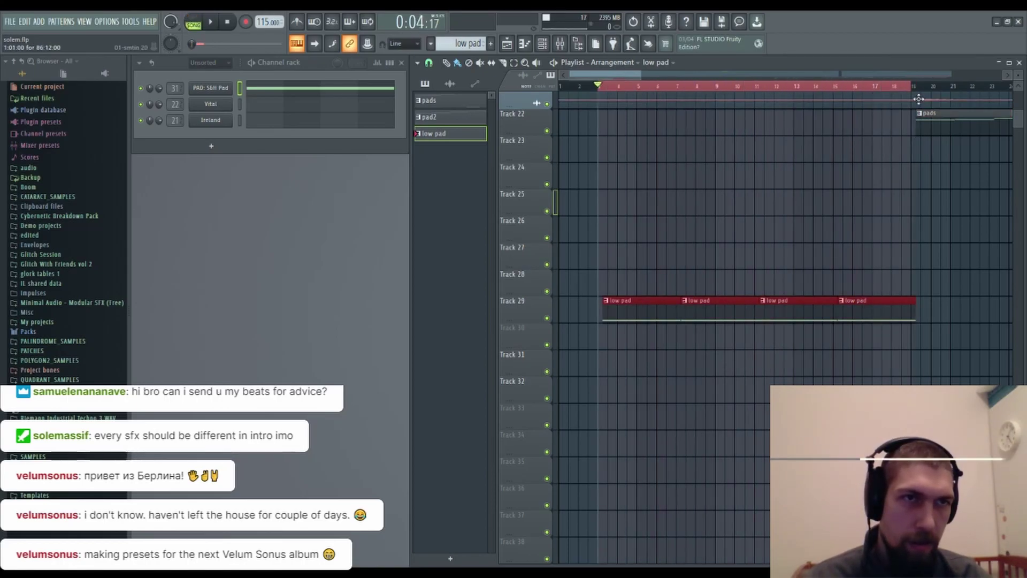
scroll(924, 95, up, 2)
scroll(920, 95, up, 2)
drag(881, 91, 906, 93)
scroll(908, 96, down, 4)
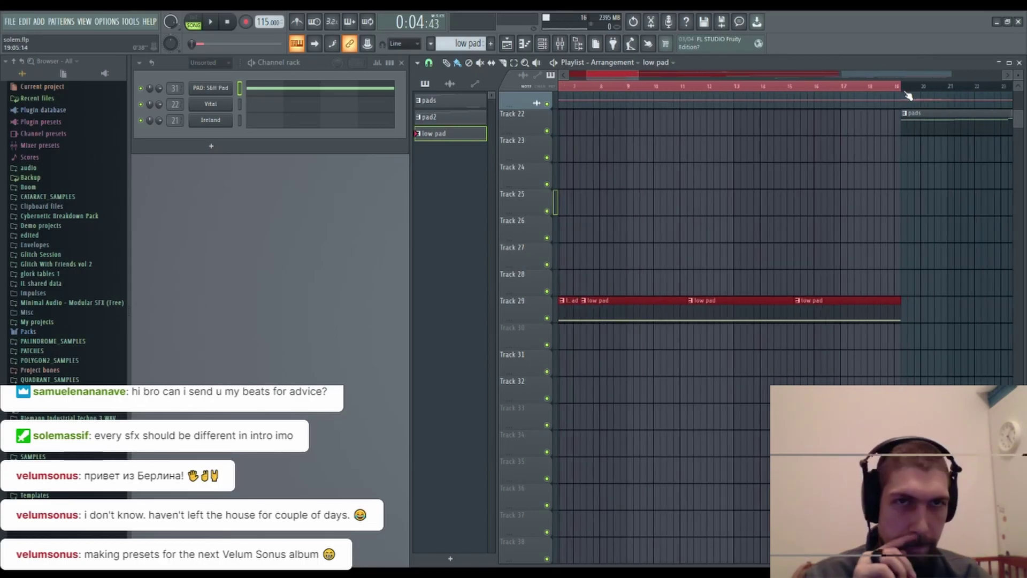
scroll(599, 95, up, 4)
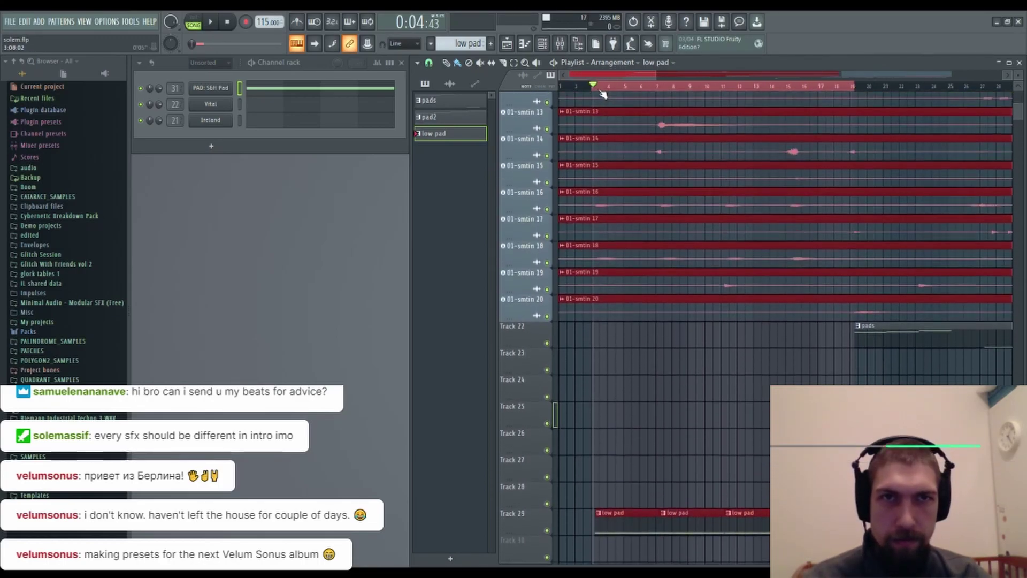
scroll(603, 94, up, 4)
drag(577, 75, 570, 76)
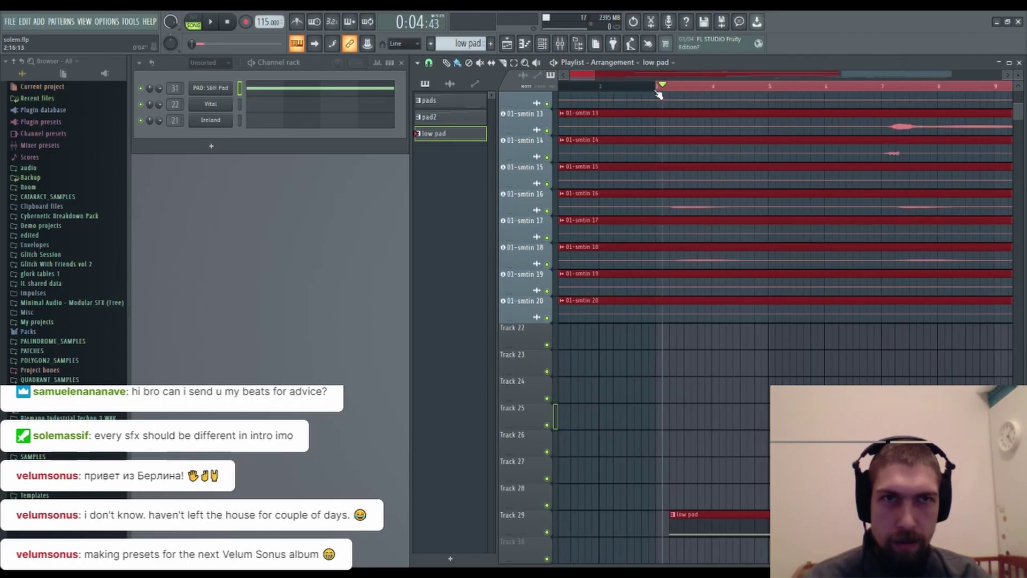
scroll(684, 93, down, 2)
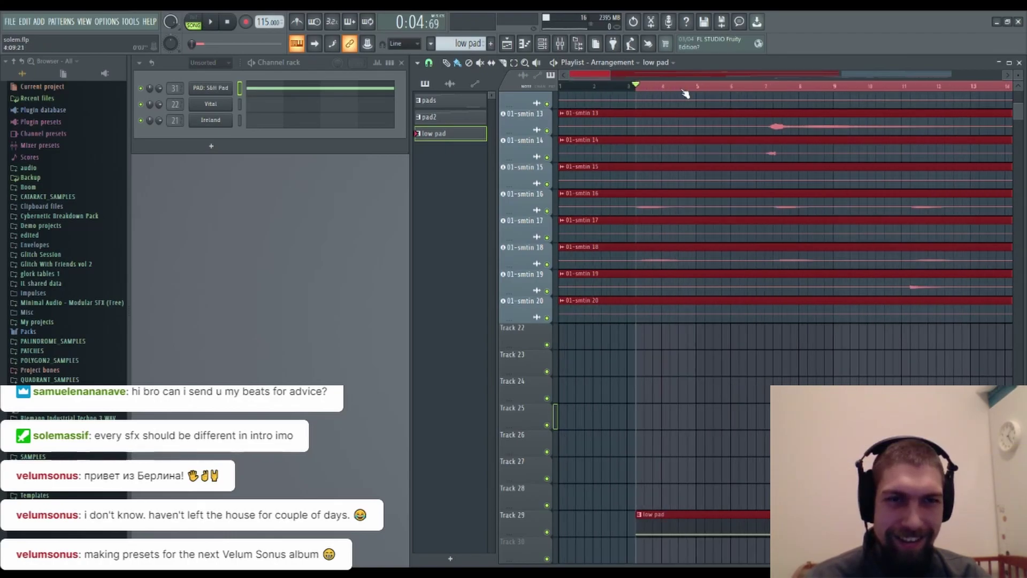
scroll(685, 94, down, 4)
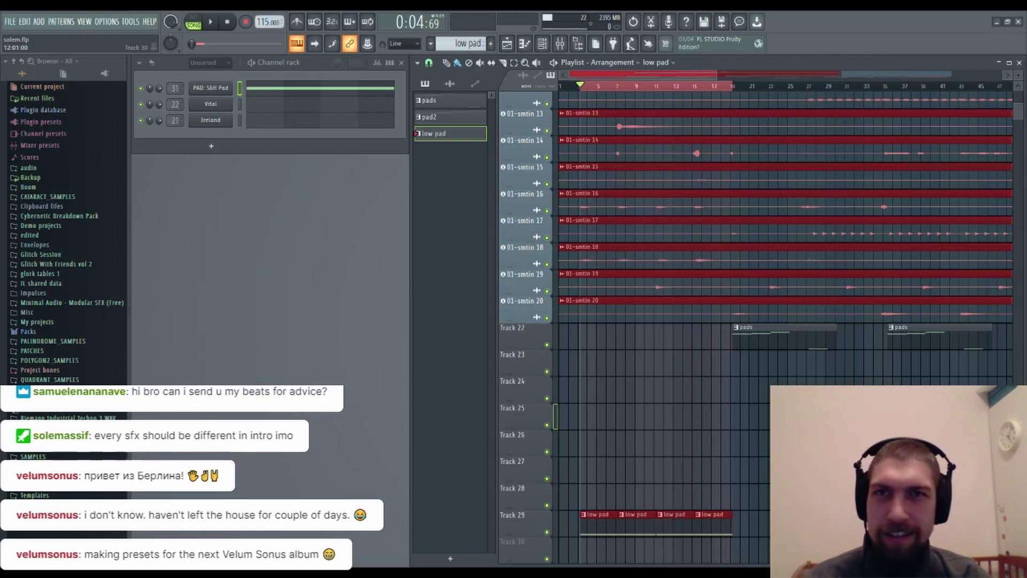
scroll(654, 239, down, 3)
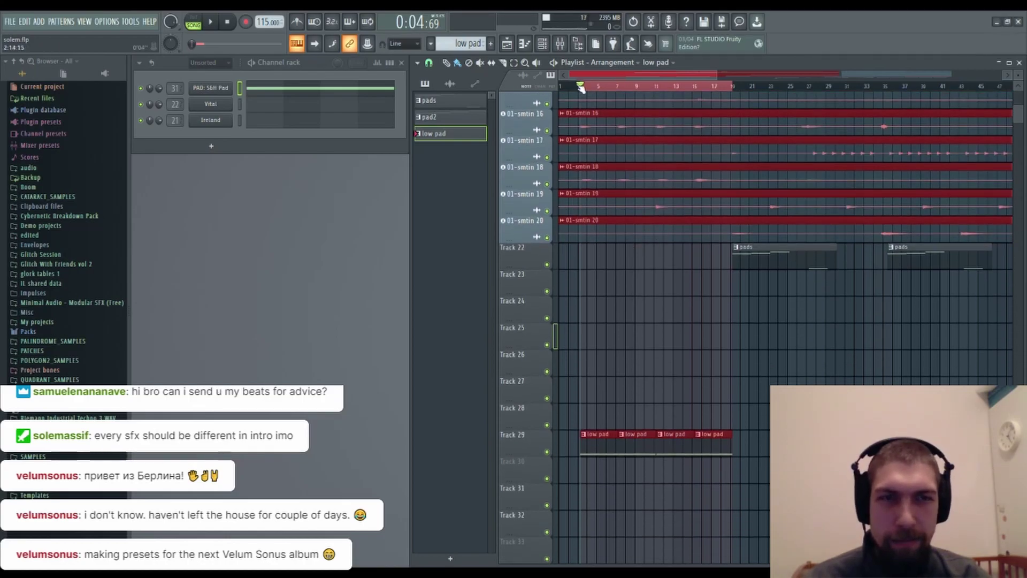
scroll(583, 86, up, 4)
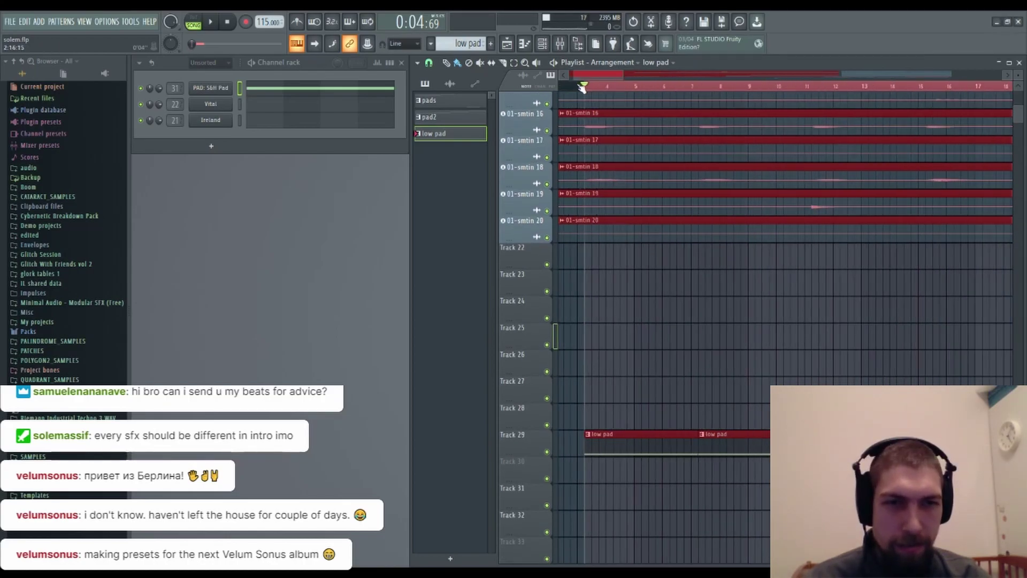
- Create an automation clip for the pad's send to Insert 100, move it to Track 28 and curve its slopes around the bar 11 peak
click(568, 51)
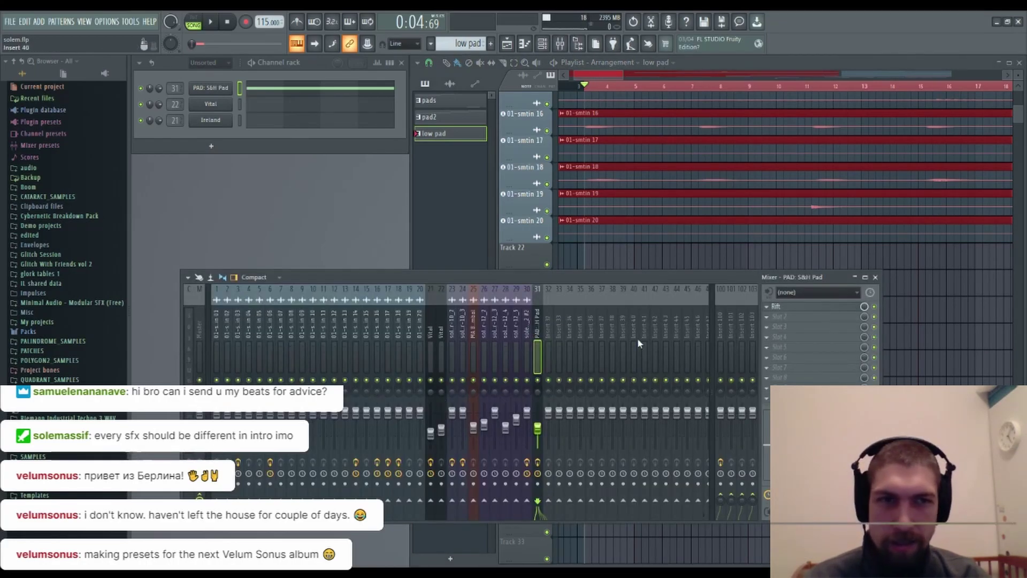
click(752, 467)
click(875, 277)
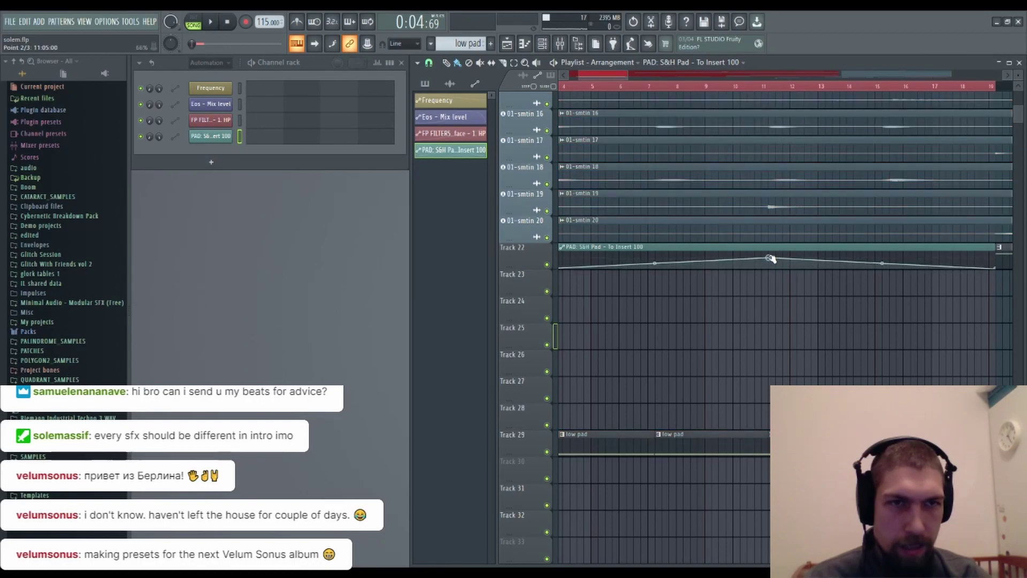
drag(769, 265, 771, 432)
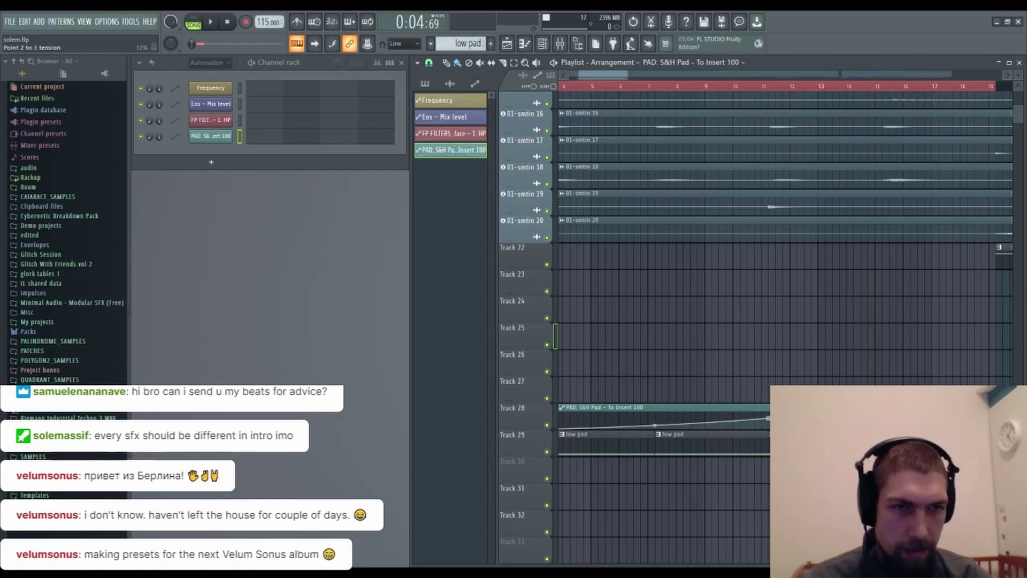
drag(654, 426, 653, 420)
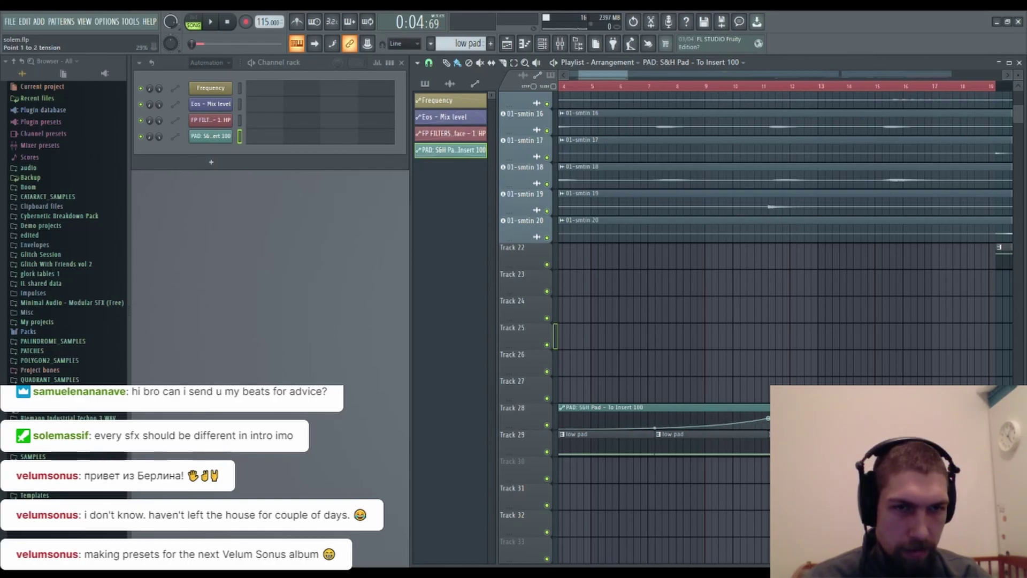
- Clear the time selection, lower the pad's mixer fader slightly while playing from bar 3, and stop playback
drag(891, 92, 827, 98)
double_click(581, 86)
click(227, 22)
click(212, 23)
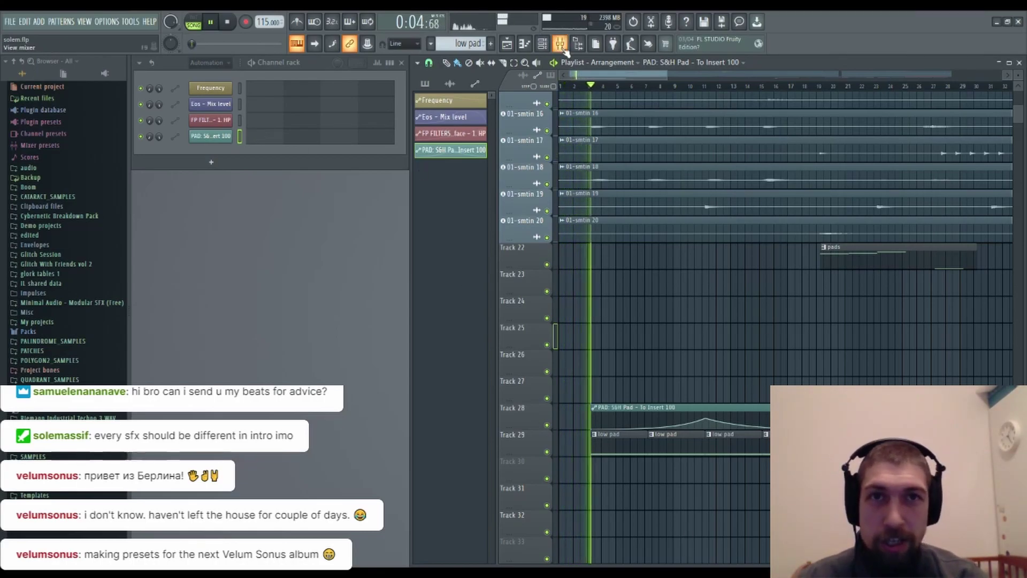
click(560, 43)
key(space)
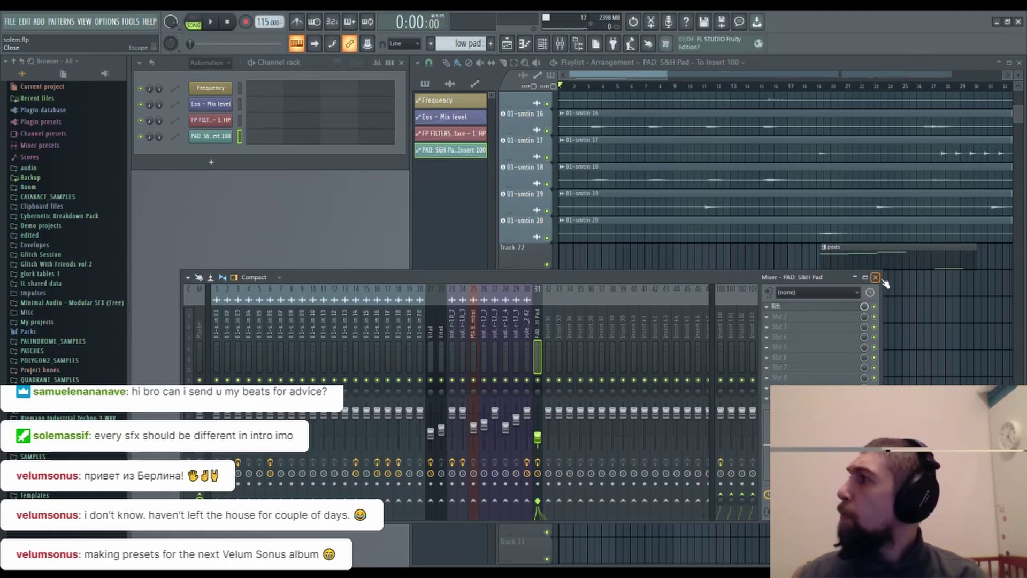
click(875, 278)
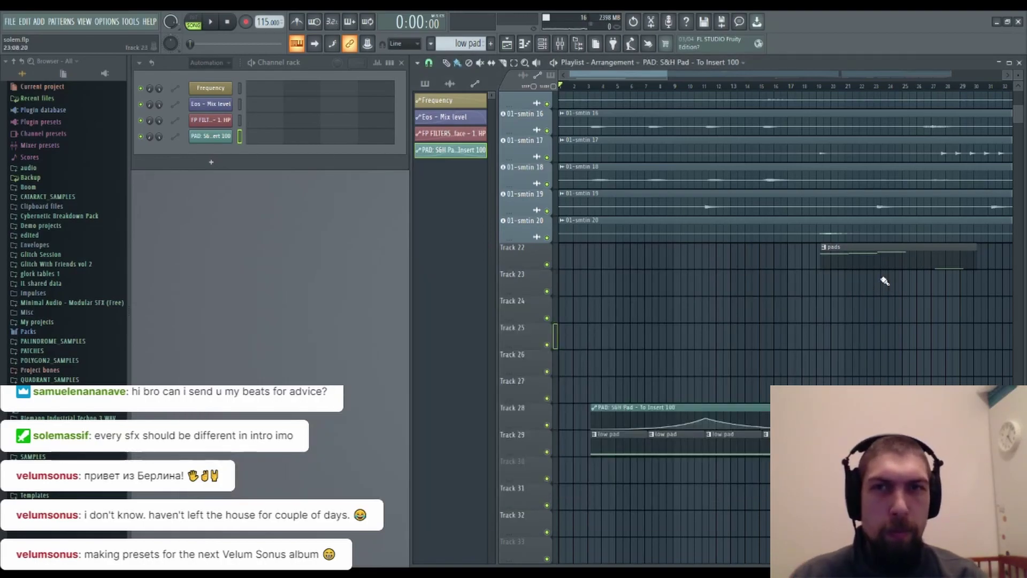
- Play the arrangement from the beginning through the low pad's entry, and stop playback
click(213, 23)
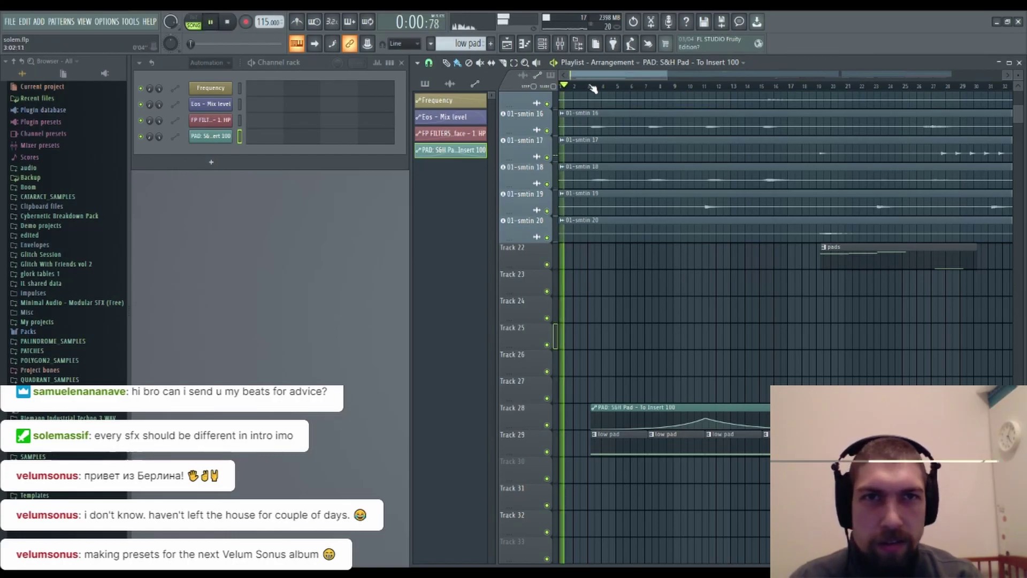
scroll(586, 91, up, 4)
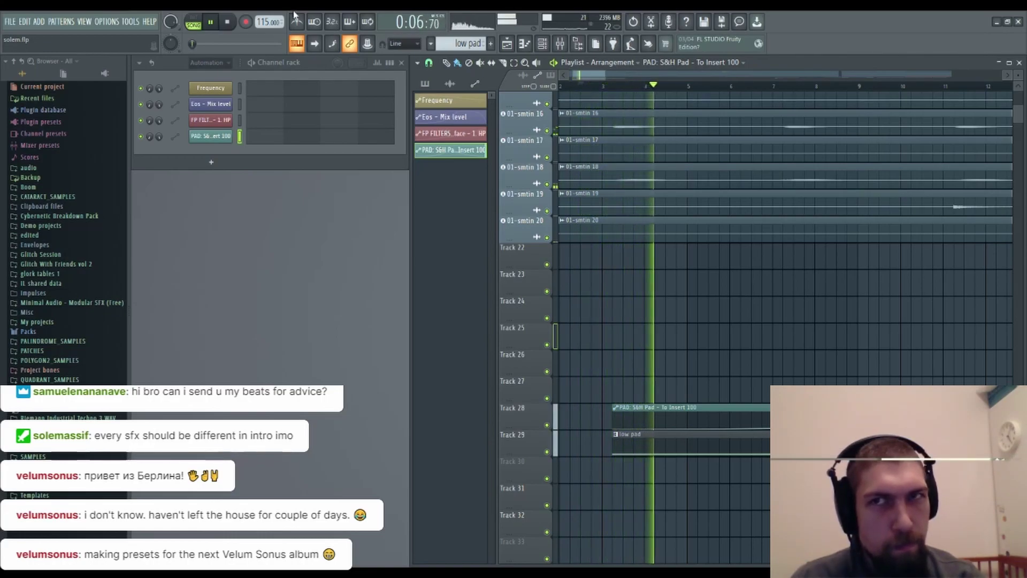
click(231, 24)
click(233, 25)
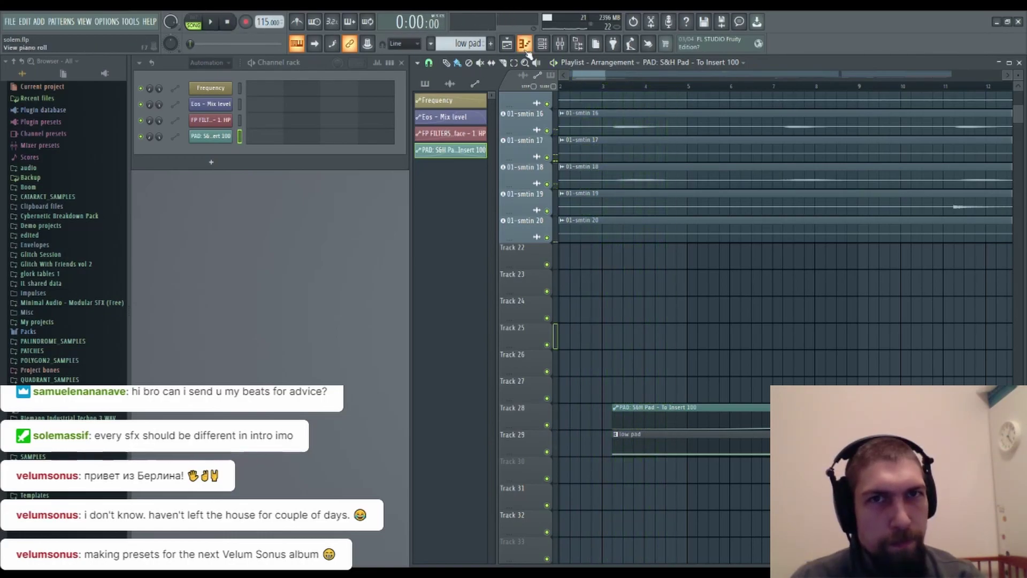
- Review the low pad's note in the piano roll and the Rift settings on its mixer track
click(560, 44)
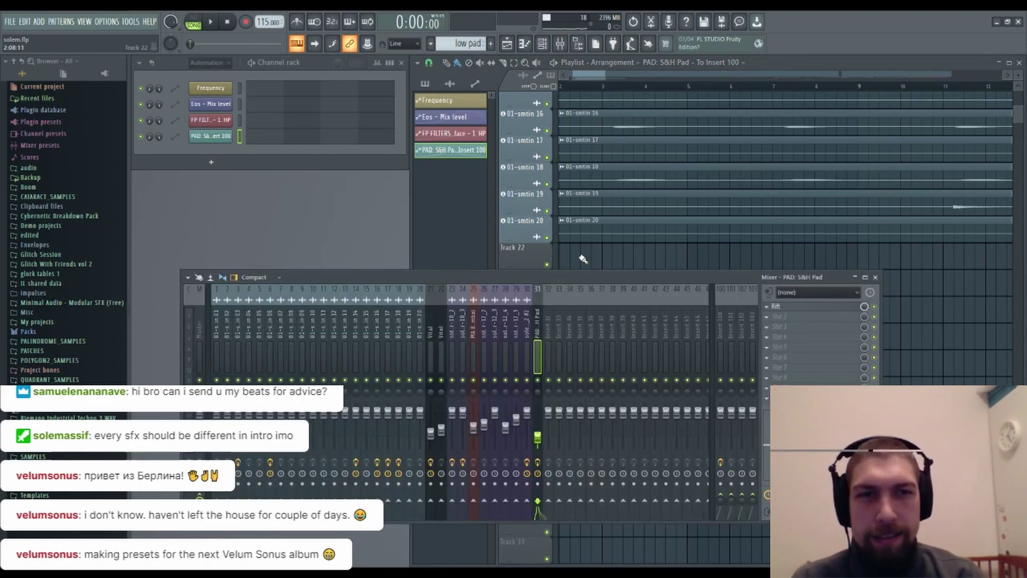
click(875, 277)
double_click(640, 443)
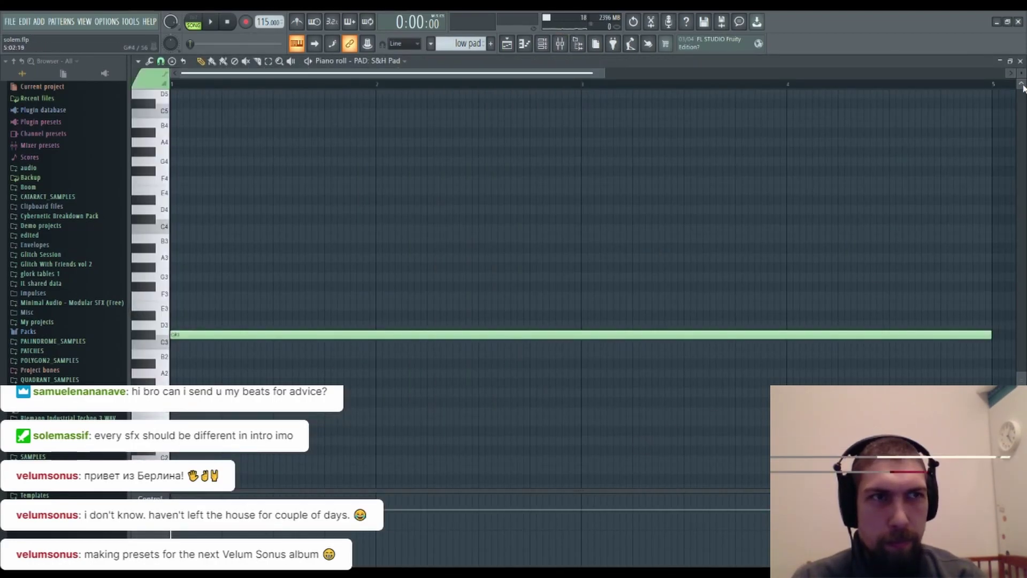
click(1020, 61)
click(560, 44)
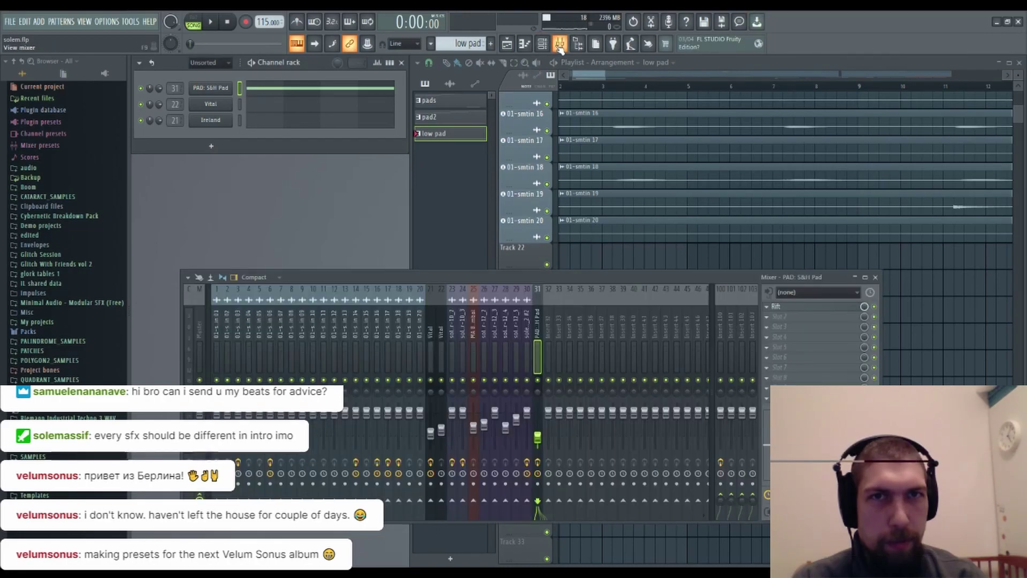
click(777, 306)
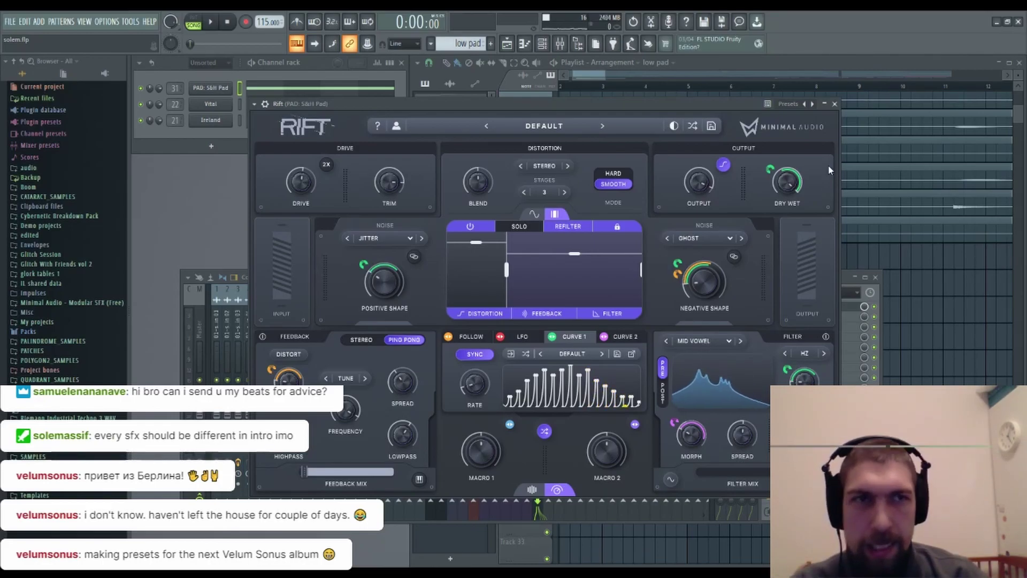
click(834, 104)
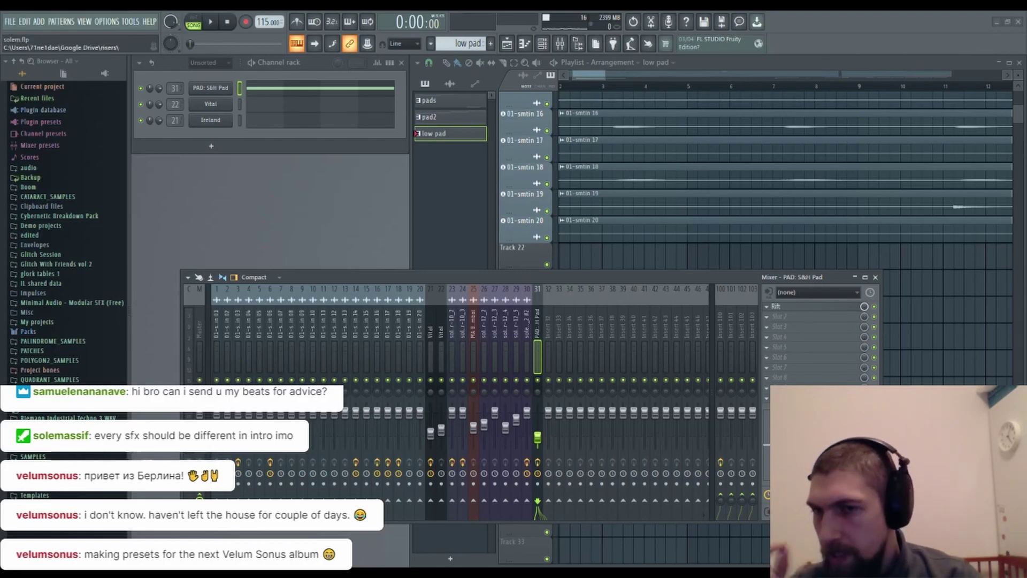
- Load FP FILTERS from the PATCHES folder onto the S&H Pad mixer track and place it above Rift
click(32, 351)
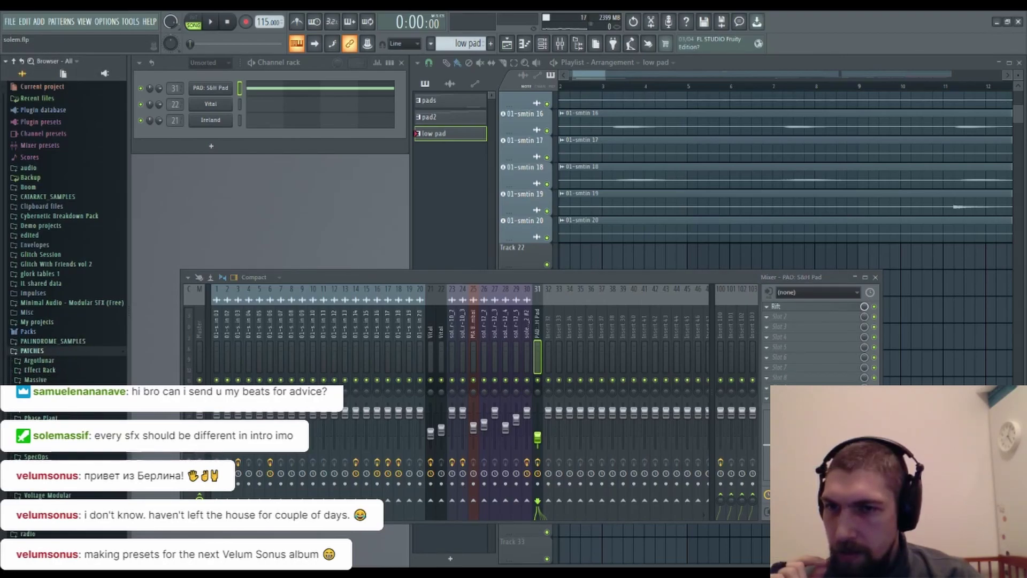
click(46, 413)
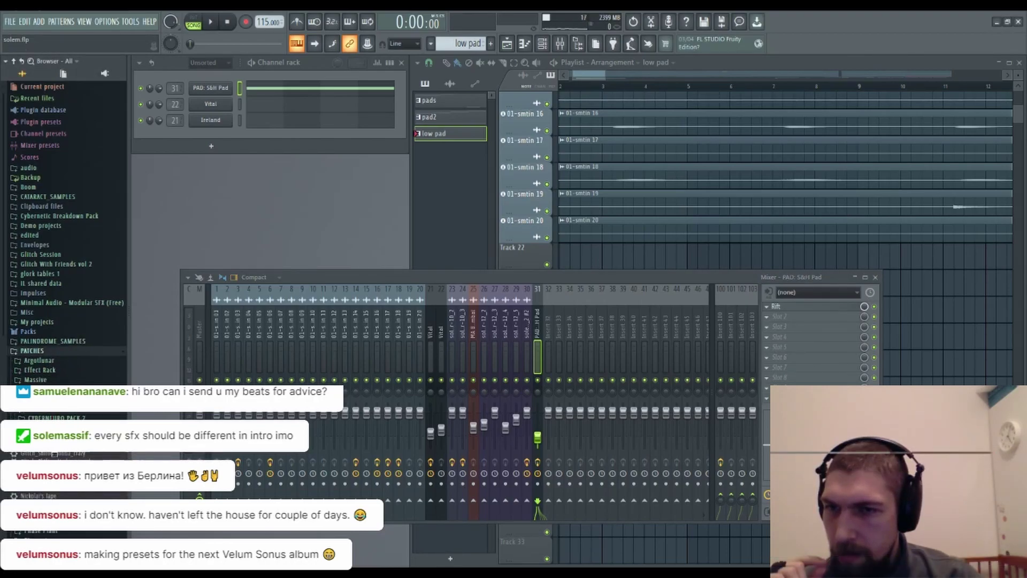
drag(46, 445, 662, 449)
drag(791, 342, 787, 307)
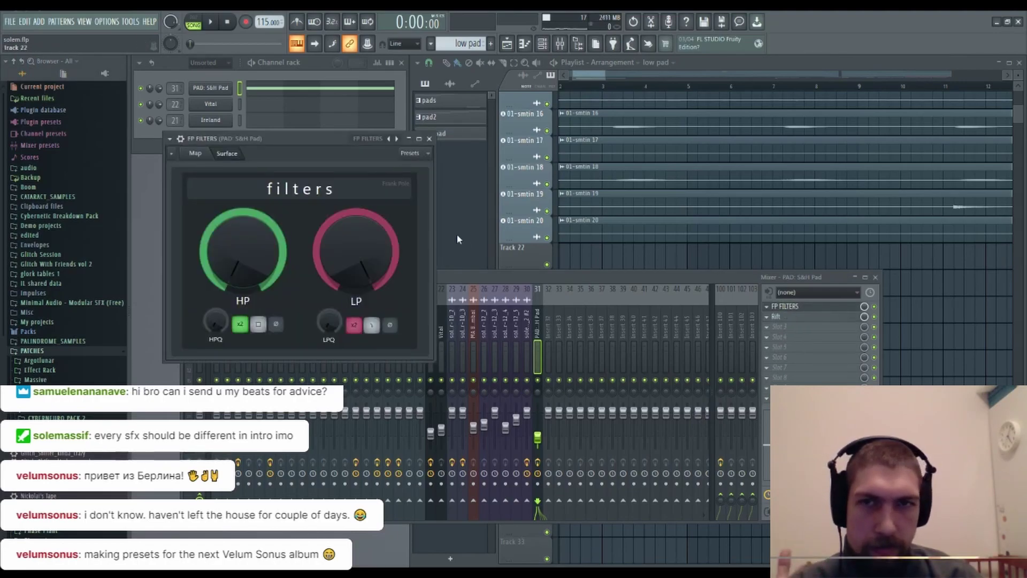
- Close the mixer, play the low pad in pattern mode and lower the LP cutoff in FP FILTERS
click(876, 277)
key(l)
key(space)
drag(370, 257, 369, 304)
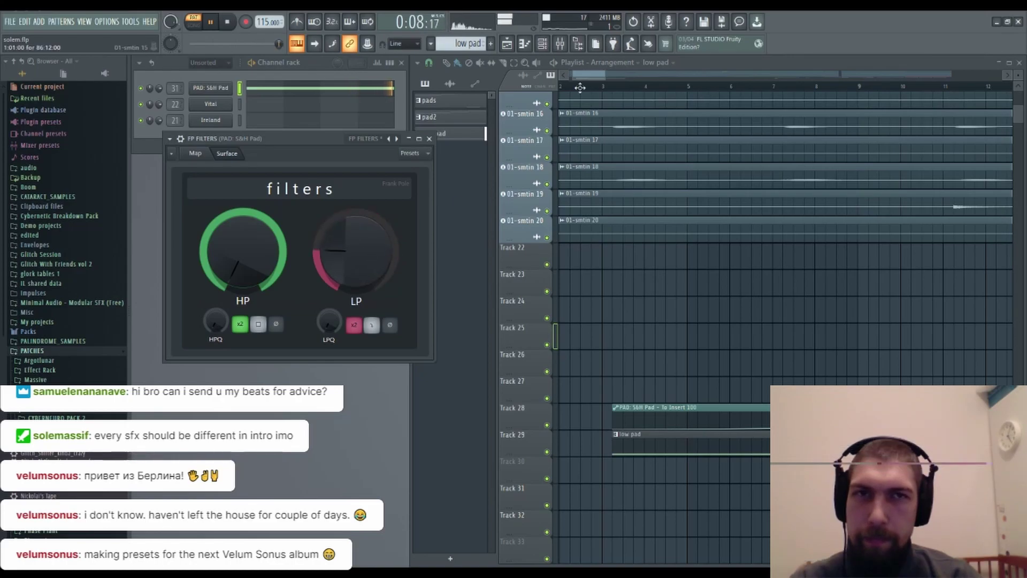
- Move FP FILTERS below Rift in the pad's effect chain and turn its LP cutoff fully down
click(560, 43)
scroll(767, 307, down, 1)
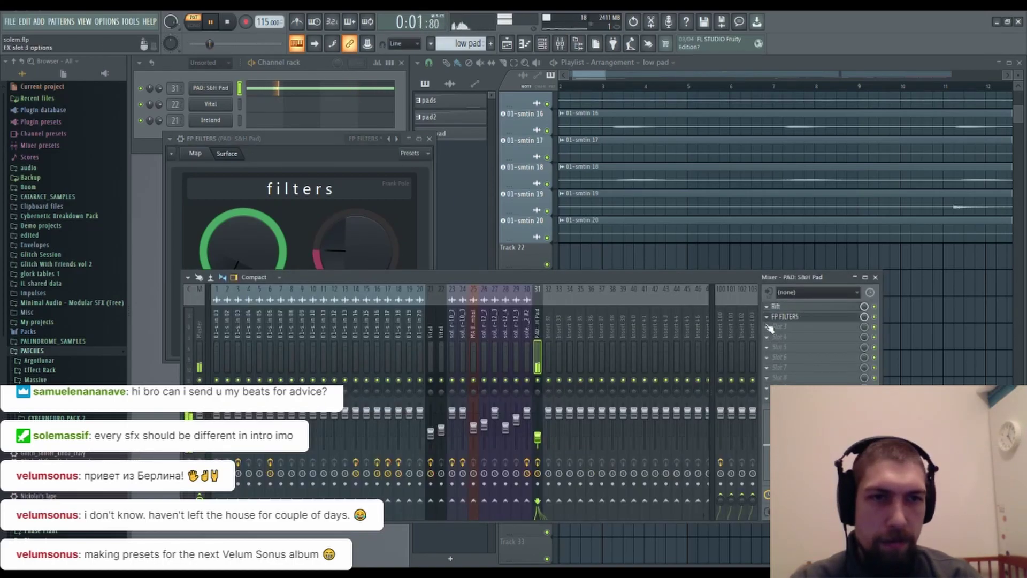
click(294, 138)
drag(355, 250, 354, 212)
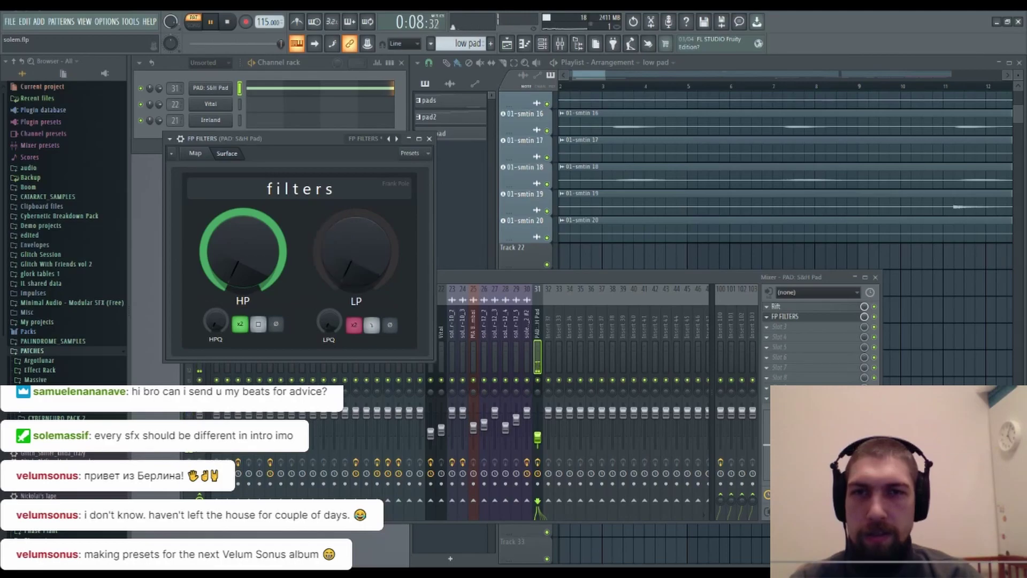
- Stop playback, insert TP BassLane above Rift on the pad's mixer track, and close the BassLane and FP FILTERS windows
click(876, 278)
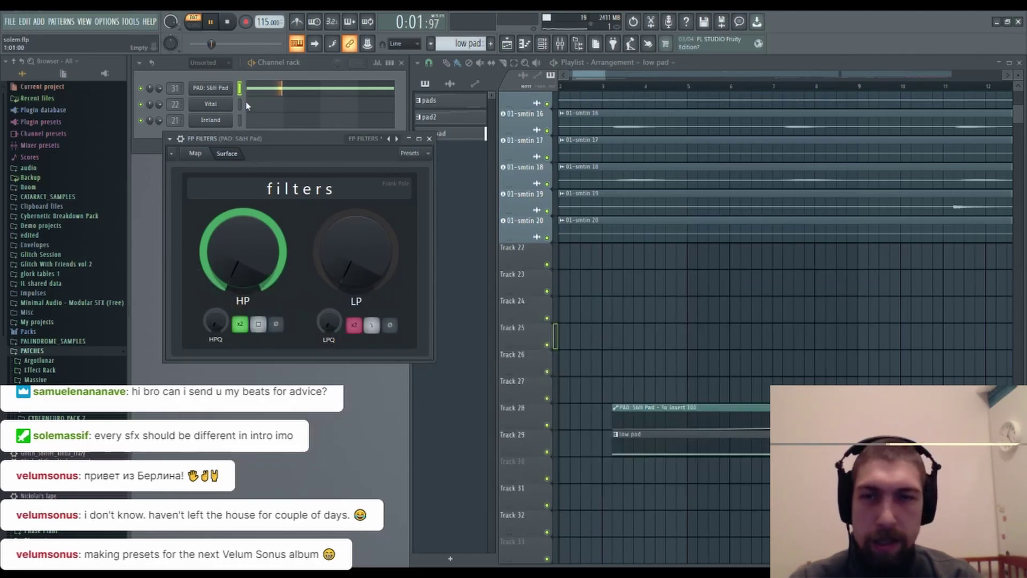
click(568, 46)
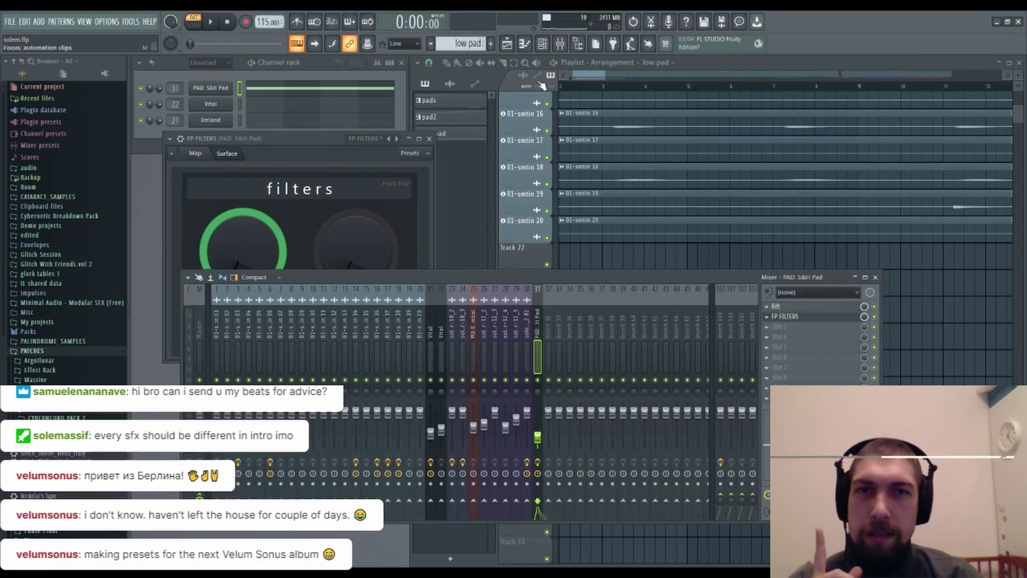
drag(776, 333, 787, 321)
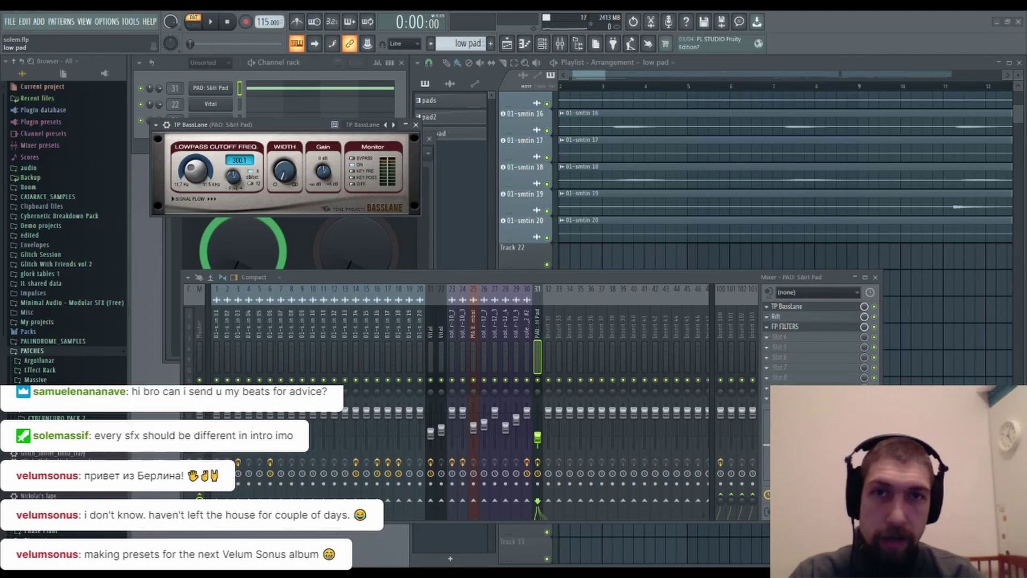
click(420, 118)
click(316, 127)
click(418, 125)
click(421, 134)
click(324, 140)
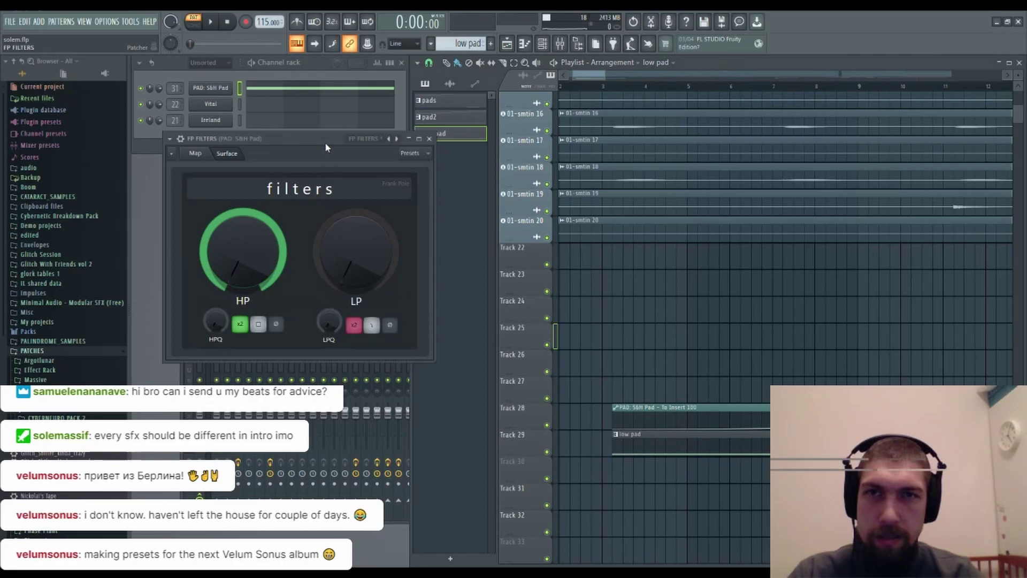
click(430, 139)
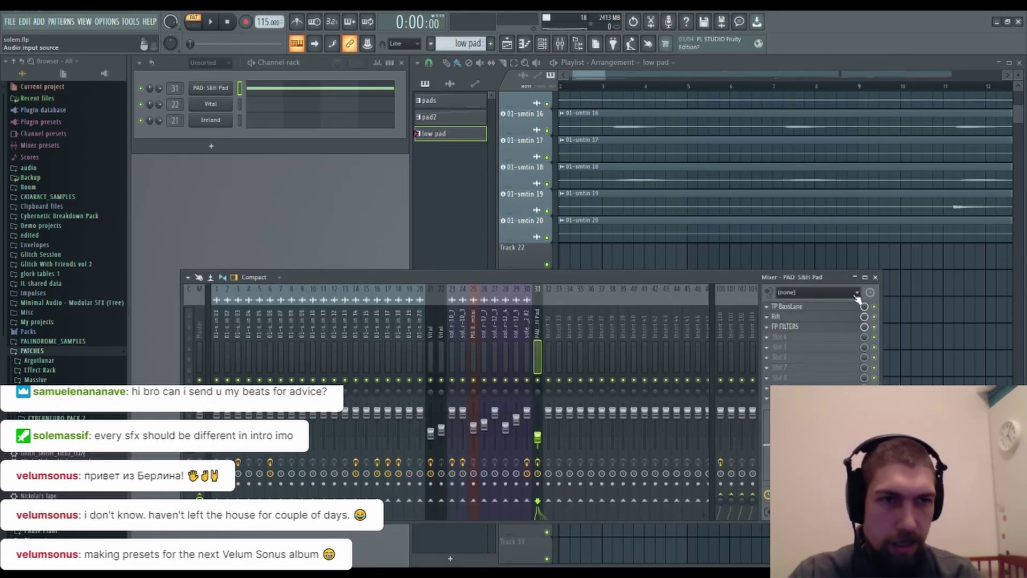
- Select bars 3–19 in the playlist and create an automation clip for the LP knob of FP FILTERS on the S&H Pad track
click(875, 278)
drag(616, 88, 981, 138)
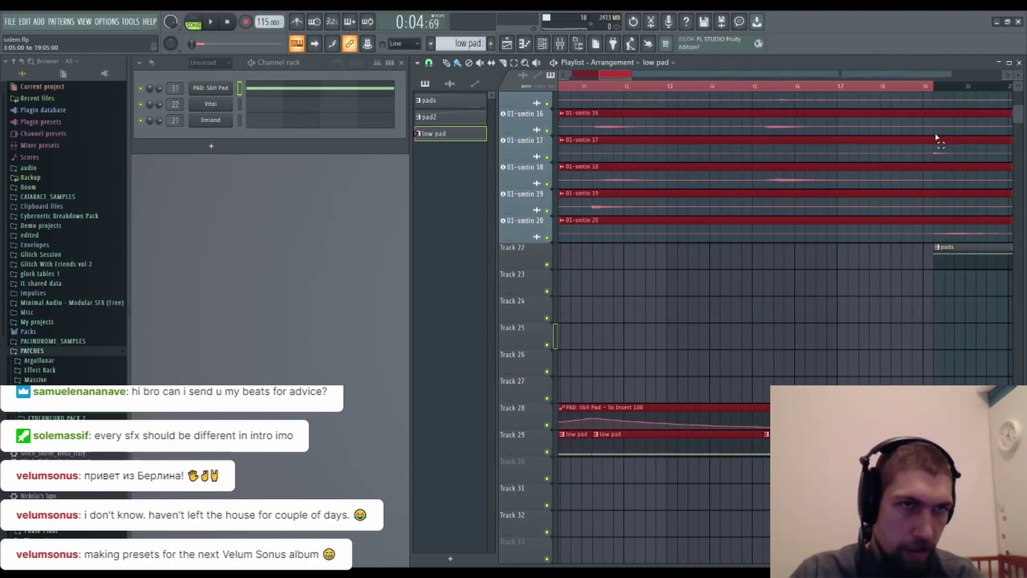
drag(650, 329, 739, 328)
drag(642, 305, 792, 308)
click(566, 52)
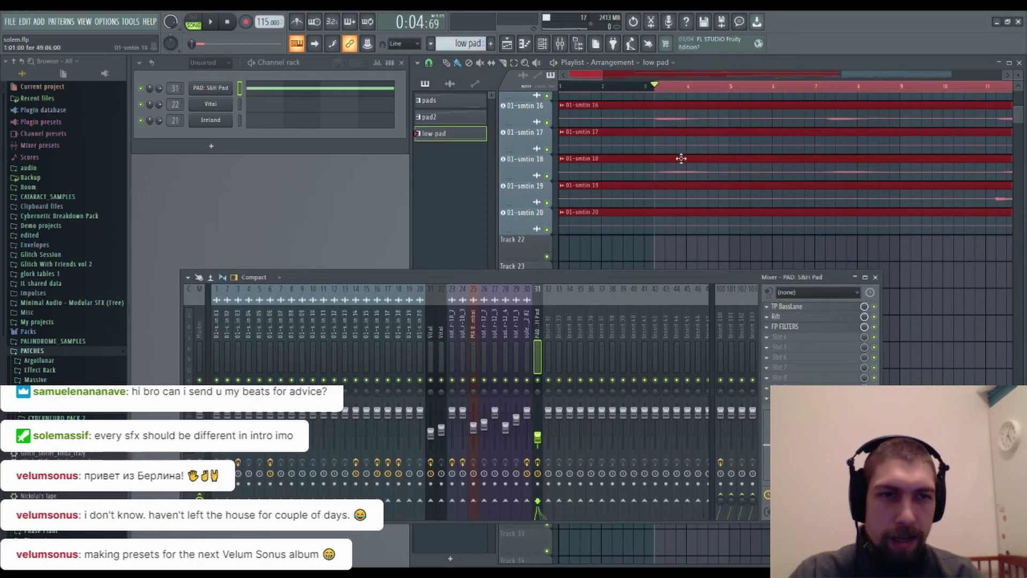
click(802, 308)
click(803, 308)
click(805, 327)
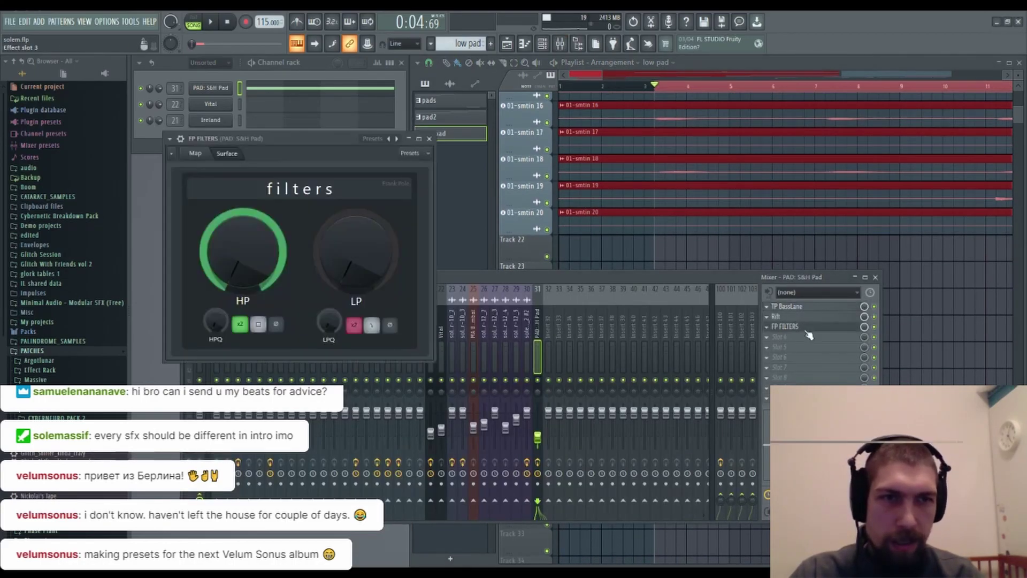
click(409, 360)
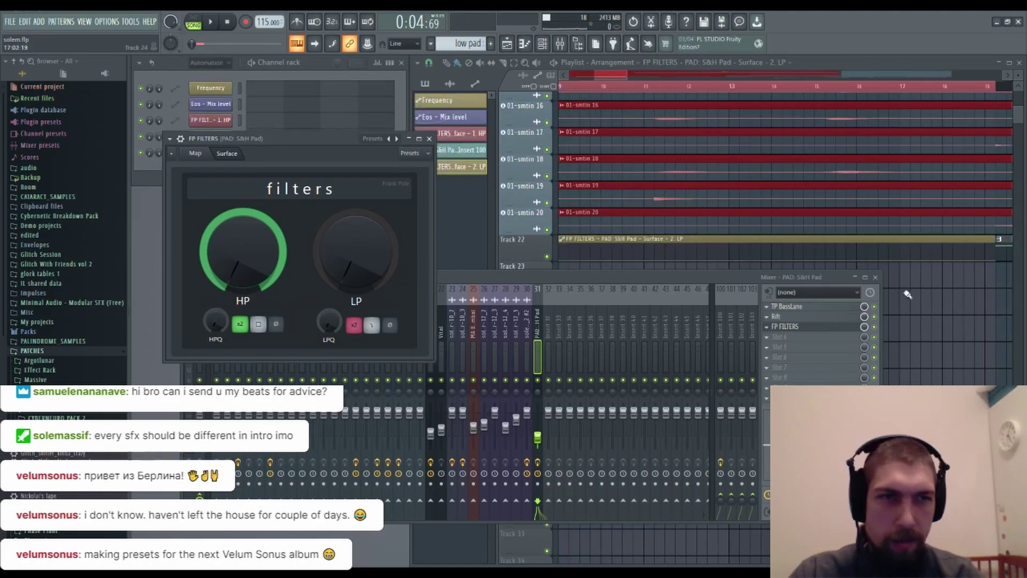
- Move the LP automation clip to Track 27 and shape it to rise to a peak at bar 11 and fall by bar 19
click(876, 278)
drag(602, 307, 771, 311)
drag(764, 246, 764, 389)
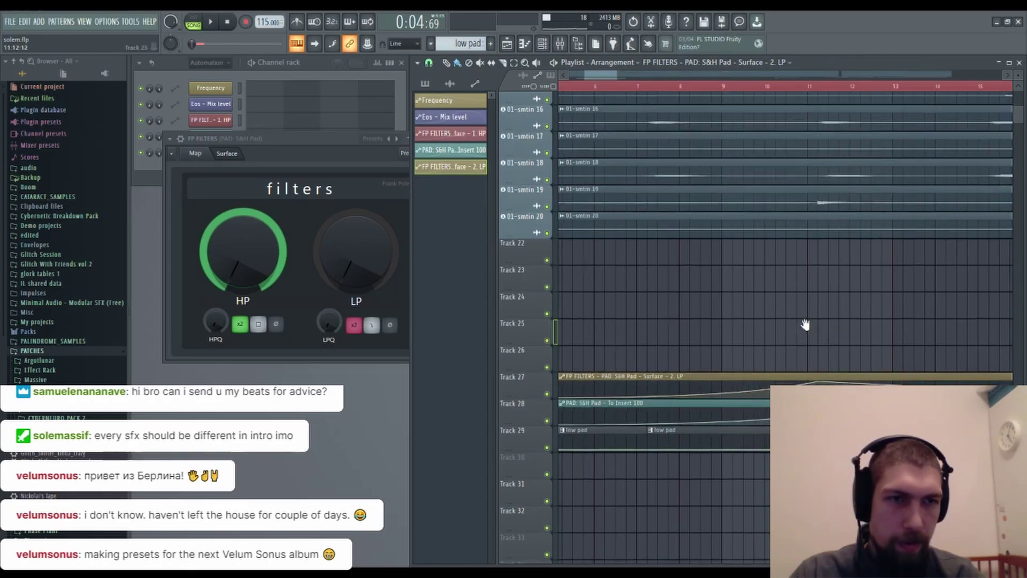
drag(829, 334, 667, 278)
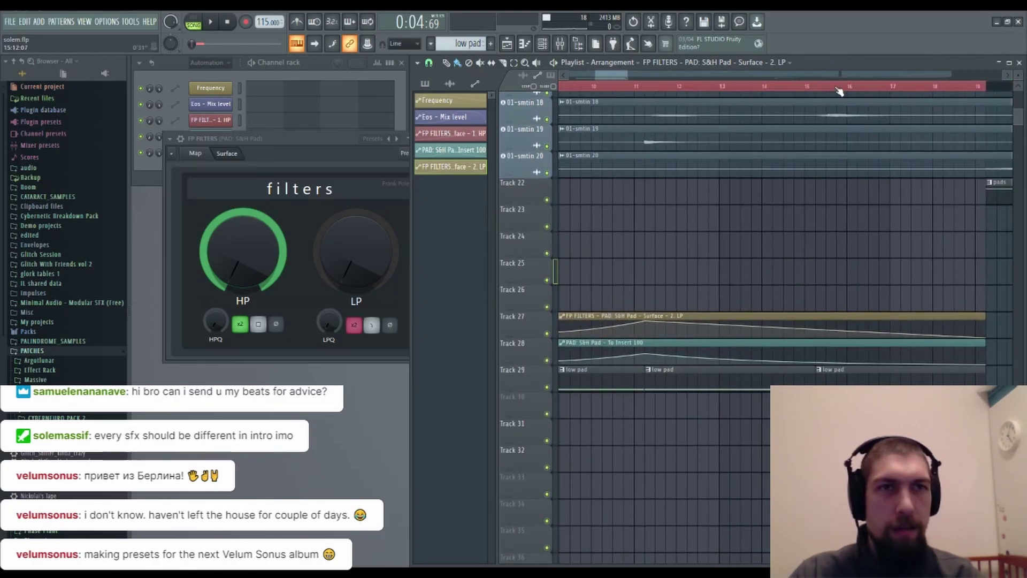
scroll(839, 91, down, 4)
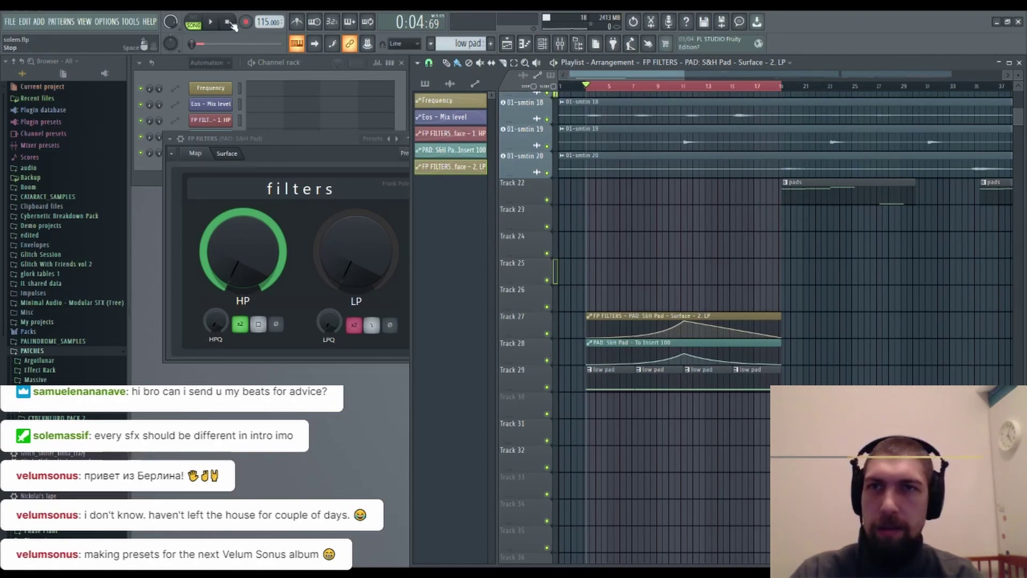
- Clear the time selection, play the song from the start and raise the S&H Pad mixer fader slightly, closing the FP FILTERS and mixer windows
double_click(584, 87)
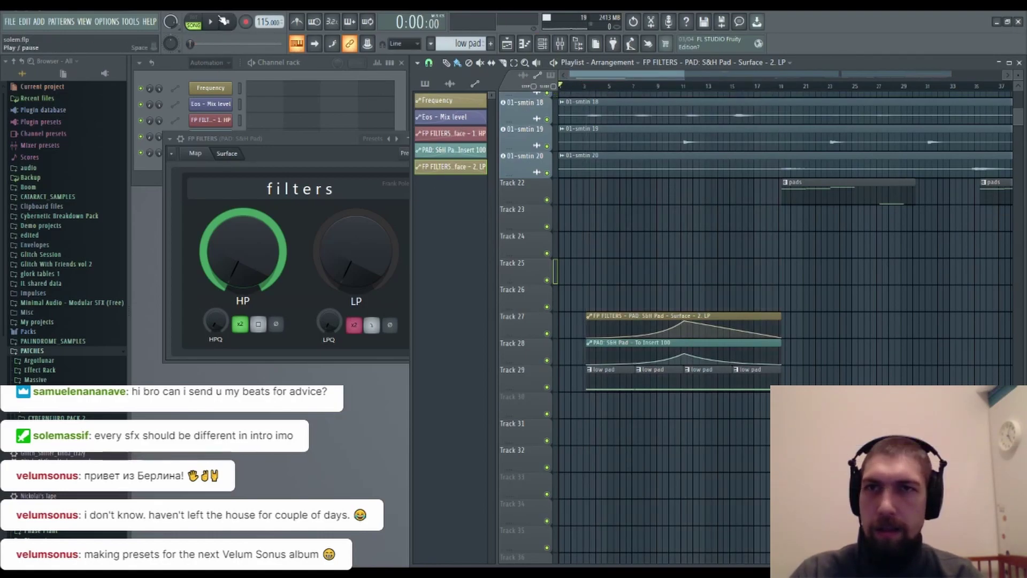
click(214, 24)
drag(336, 137, 340, 140)
click(433, 140)
click(559, 43)
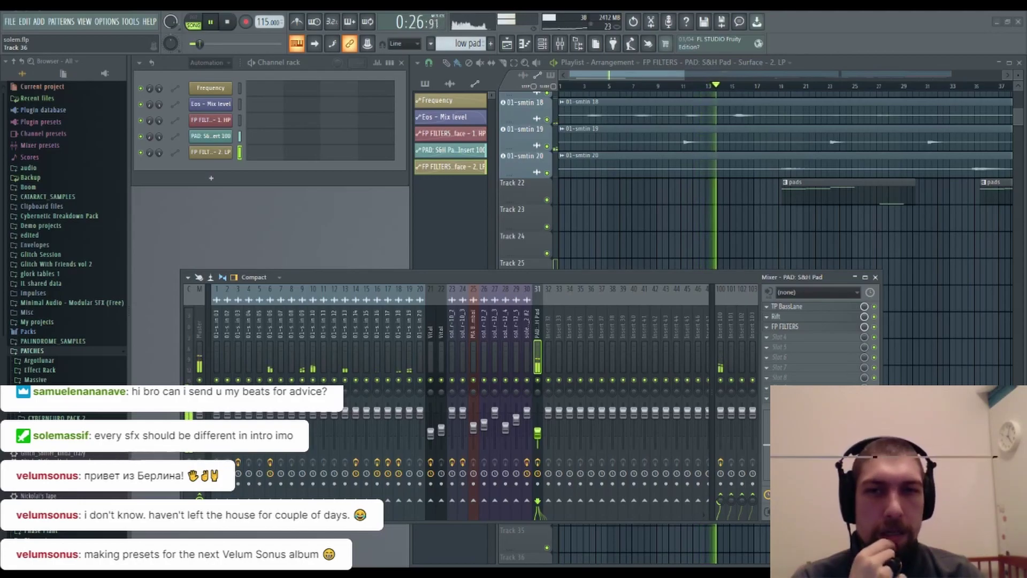
click(876, 277)
scroll(857, 280, right, 4)
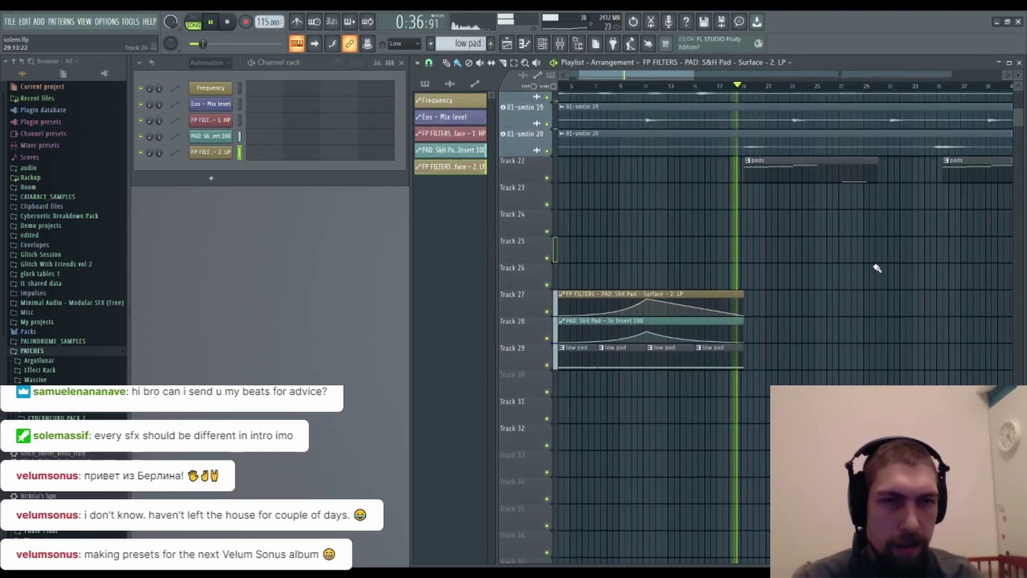
- Place four solem - 2022-Mar-12_2 audio clips on Track 31, one per bar from 27:05 to 30:05
drag(829, 294, 798, 314)
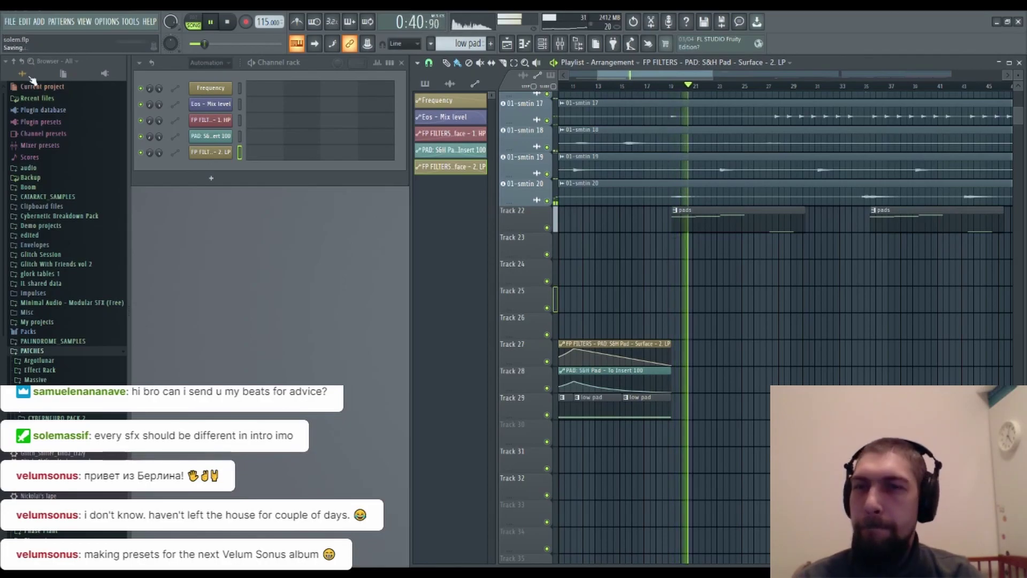
drag(731, 416, 775, 358)
scroll(853, 90, up, 4)
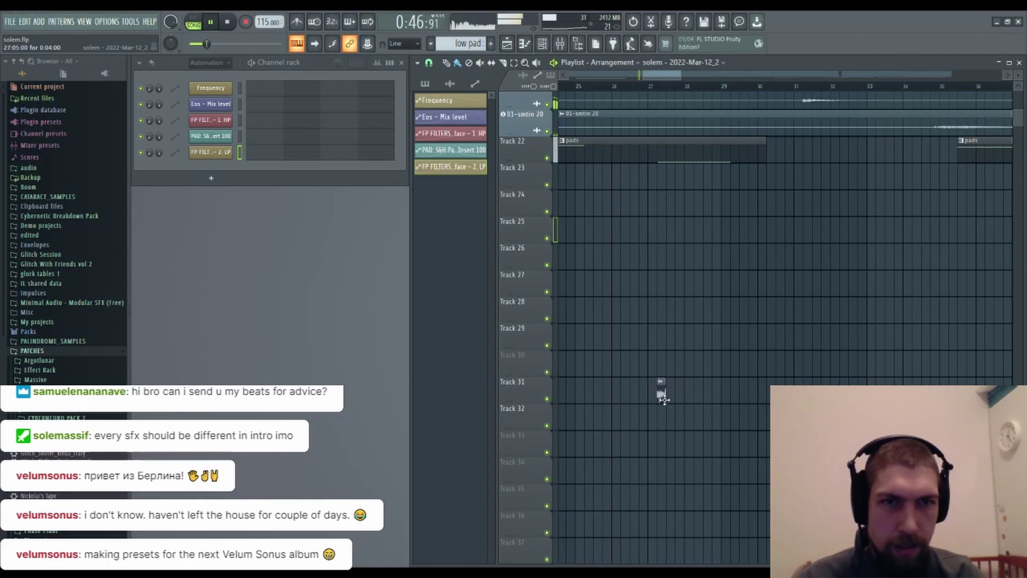
click(662, 396)
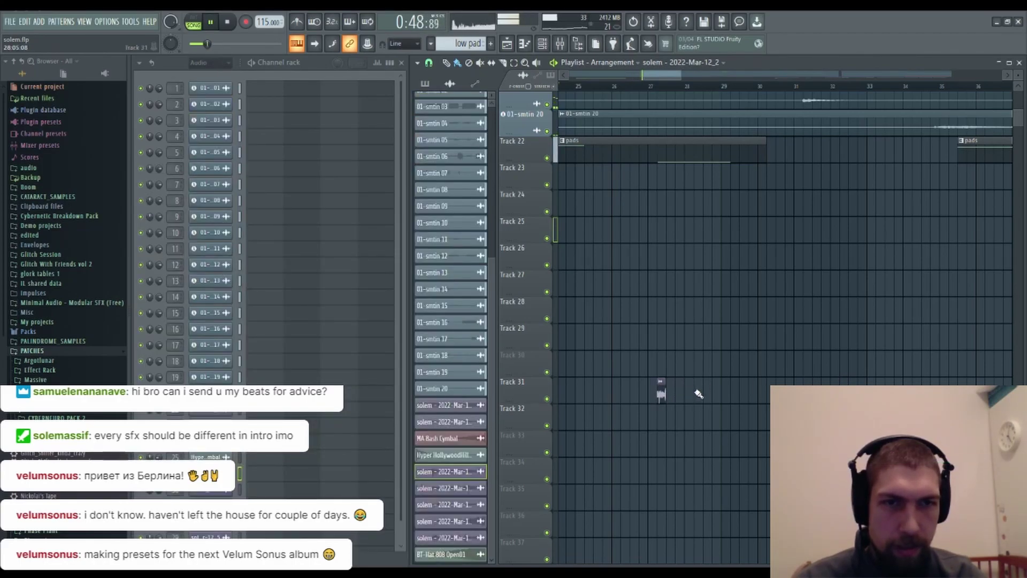
click(698, 395)
click(734, 395)
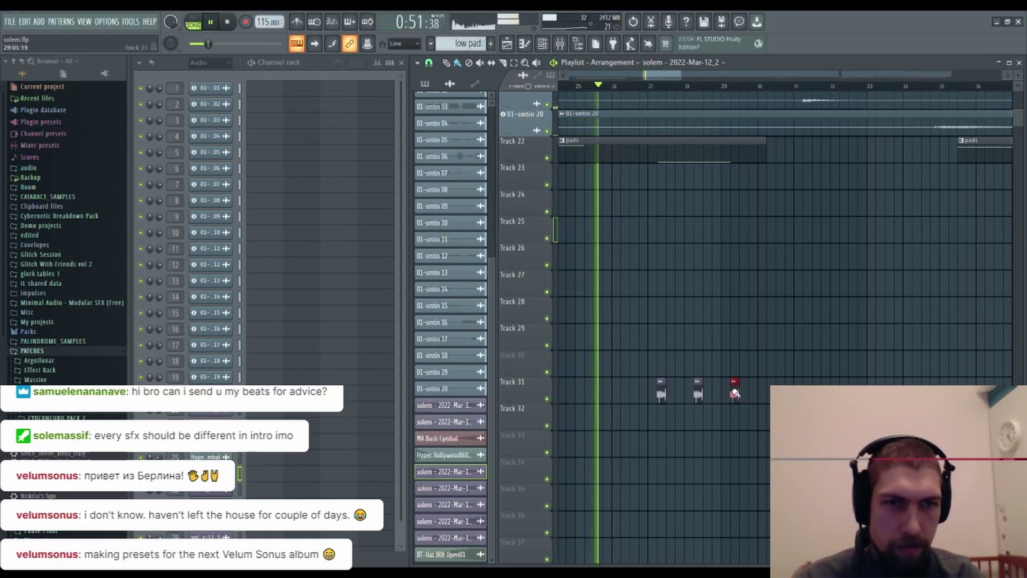
click(769, 394)
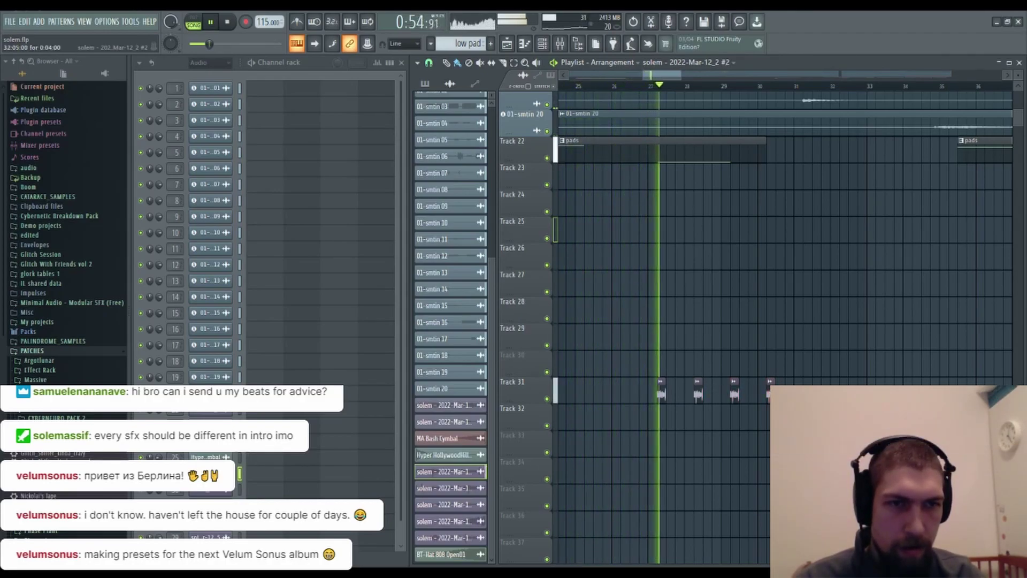
- Place four solem - 2022-Mar-12_2 #2 audio clips on Track 32, one per bar from 31:05 to 34:05
key(Down)
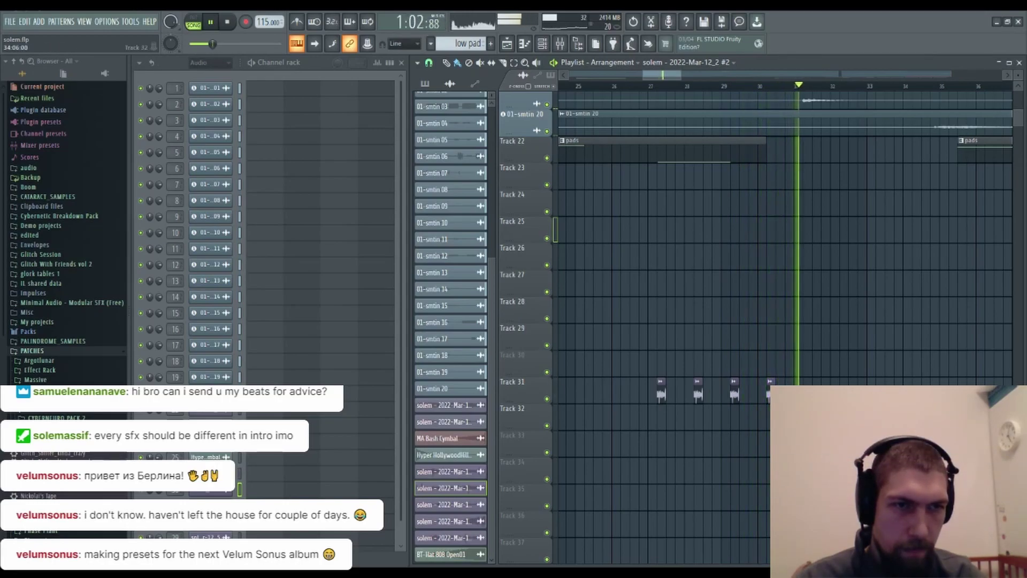
drag(919, 354, 862, 321)
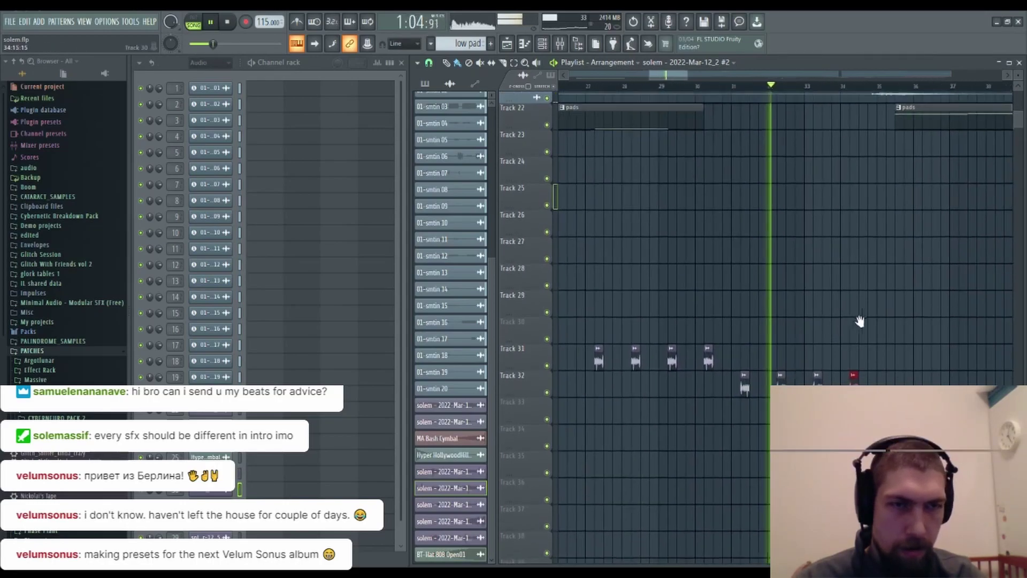
scroll(853, 91, down, 3)
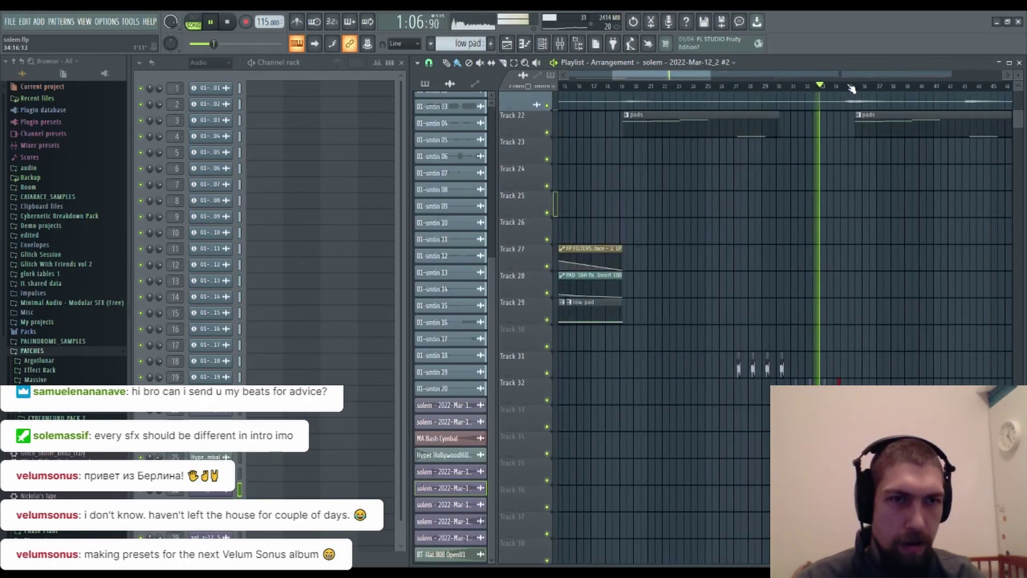
- Copy the eight short audio clips on Tracks 31 and 32 under the second pads clip, starting at 43:09
drag(913, 456, 853, 422)
drag(853, 421, 676, 304)
drag(877, 314, 704, 467)
scroll(744, 88, up, 3)
drag(621, 474, 676, 470)
drag(876, 370, 687, 329)
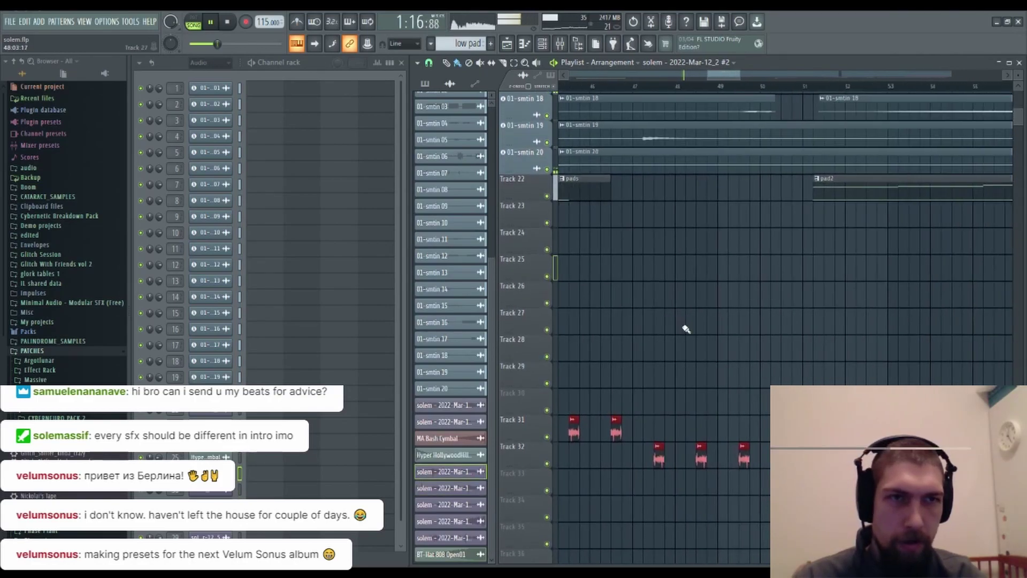
scroll(796, 155, up, 1)
scroll(814, 87, down, 5)
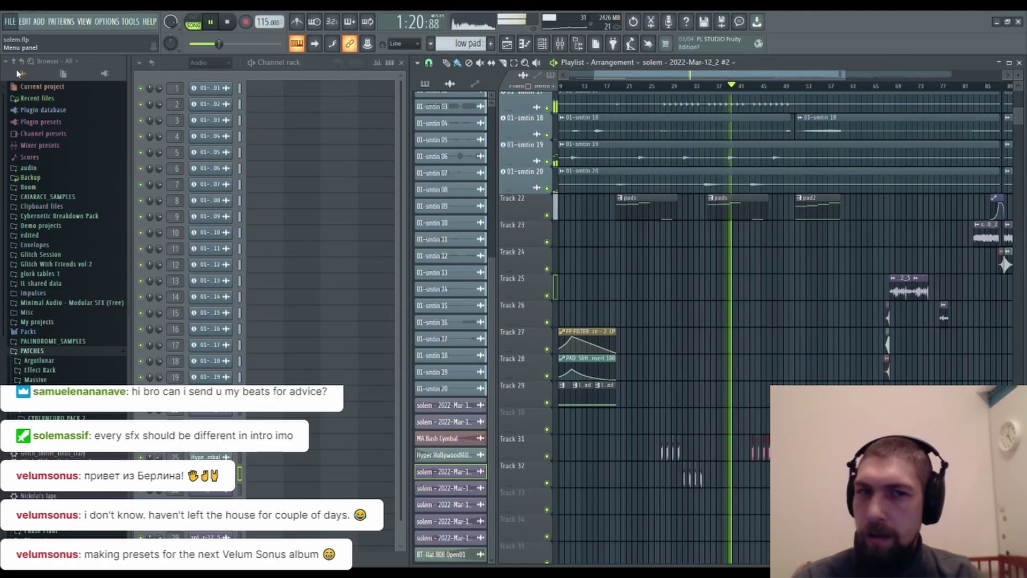
- Shift the copied group of eight clips on Tracks 31 and 32 earlier so that it starts at 43:05
drag(738, 346, 701, 279)
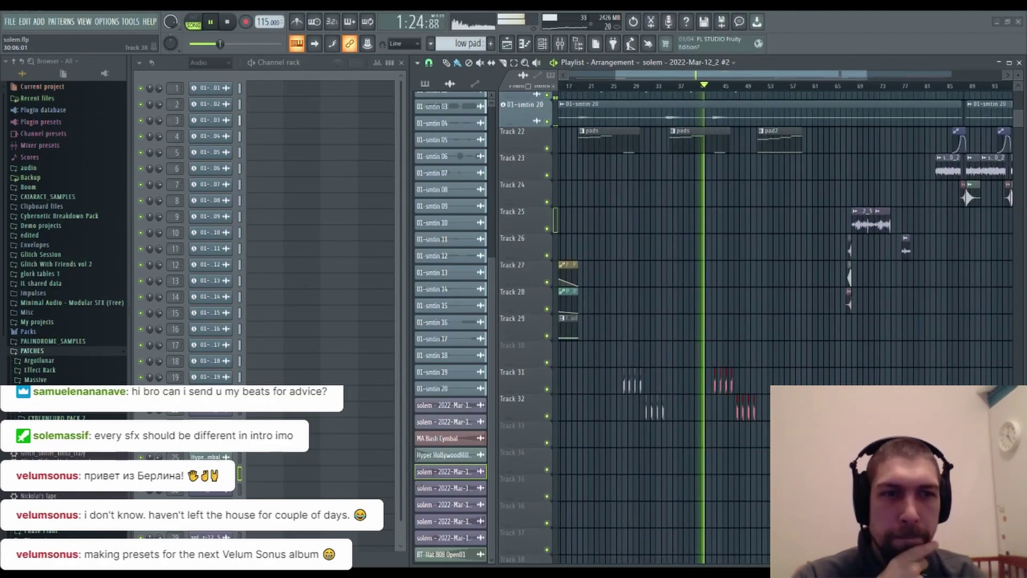
drag(798, 273, 771, 300)
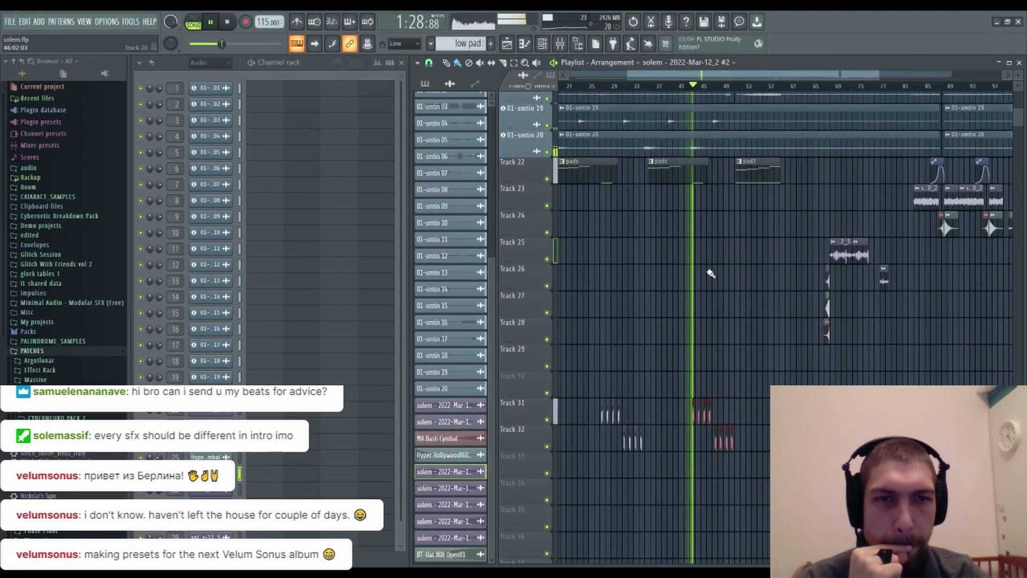
scroll(698, 87, up, 5)
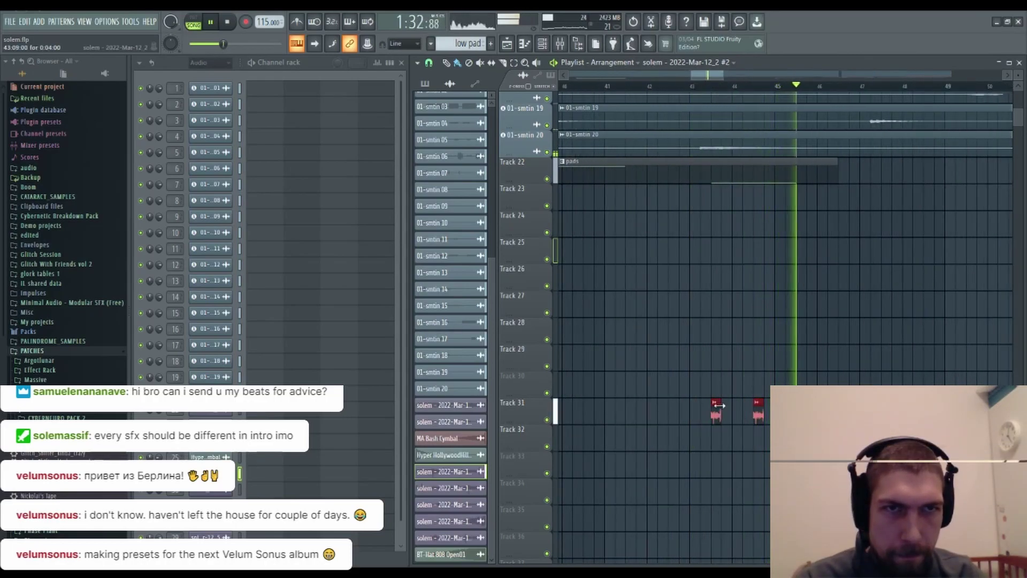
drag(718, 405, 708, 405)
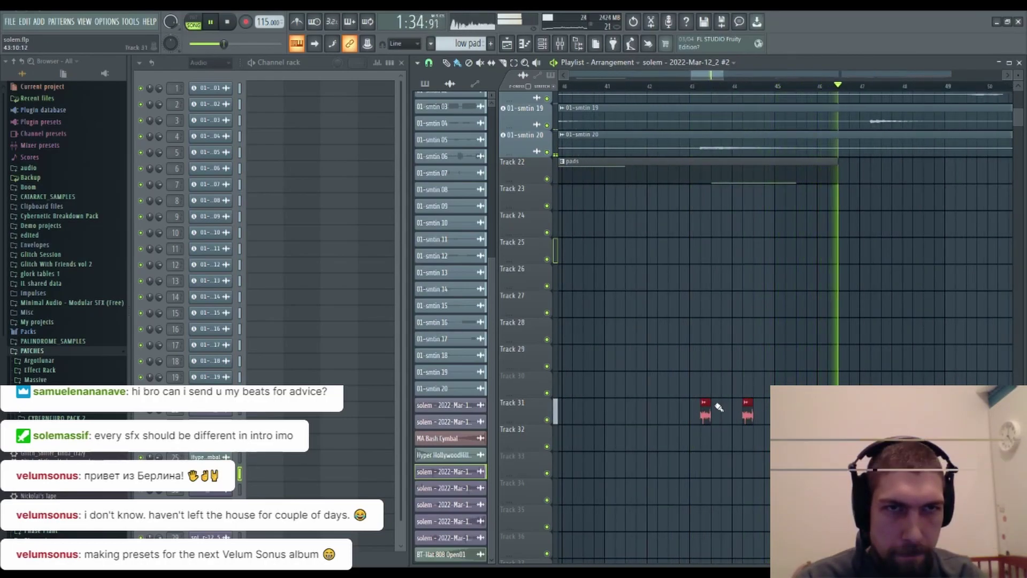
- Compare the position of both clip groups on Tracks 31 and 32 with the pads clips on Track 22 during playback
drag(781, 272, 993, 351)
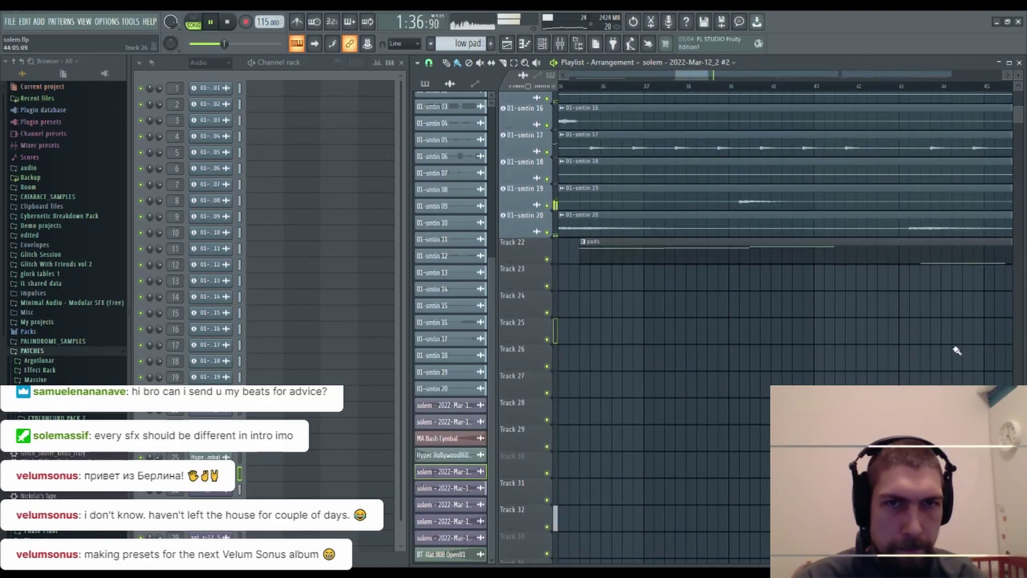
click(835, 250)
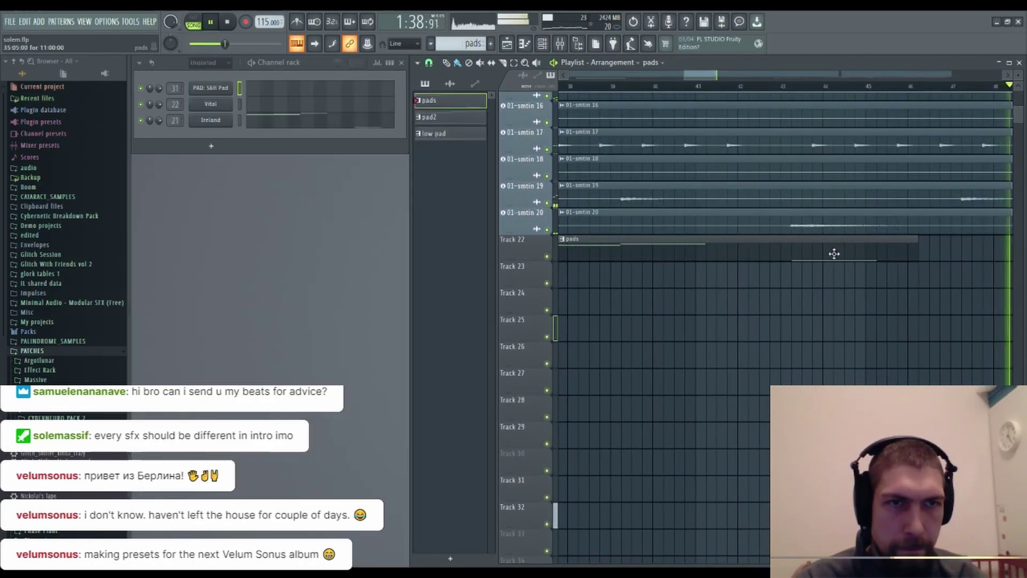
drag(881, 323, 933, 320)
drag(811, 306, 954, 289)
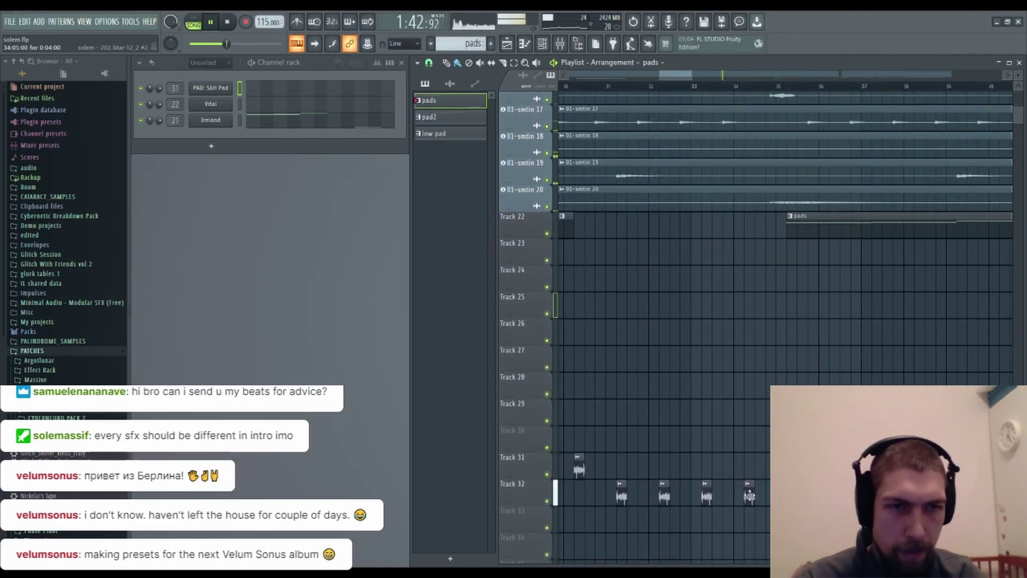
drag(785, 492, 557, 482)
drag(823, 319, 633, 239)
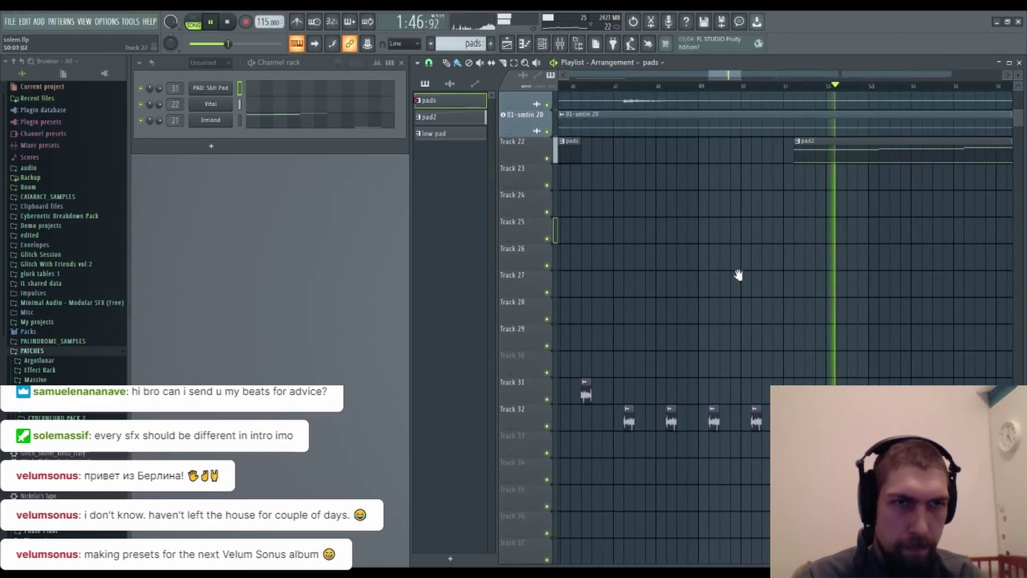
drag(751, 272, 706, 292)
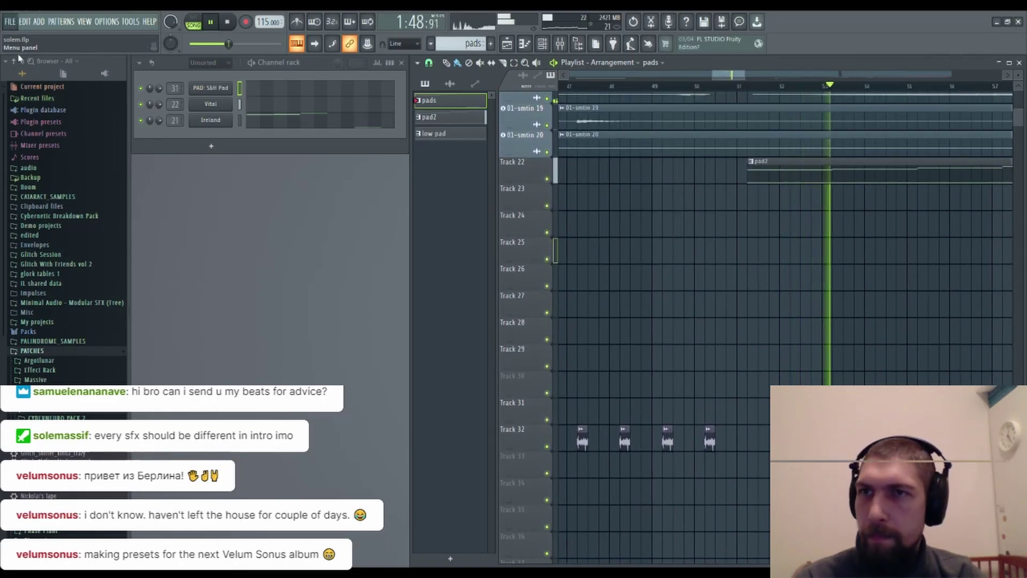
- Listen to the arrangement from the pad2 clip to the transition near bar 67, examining the clips on Tracks 22–32, and stop playback
scroll(709, 93, down, 2)
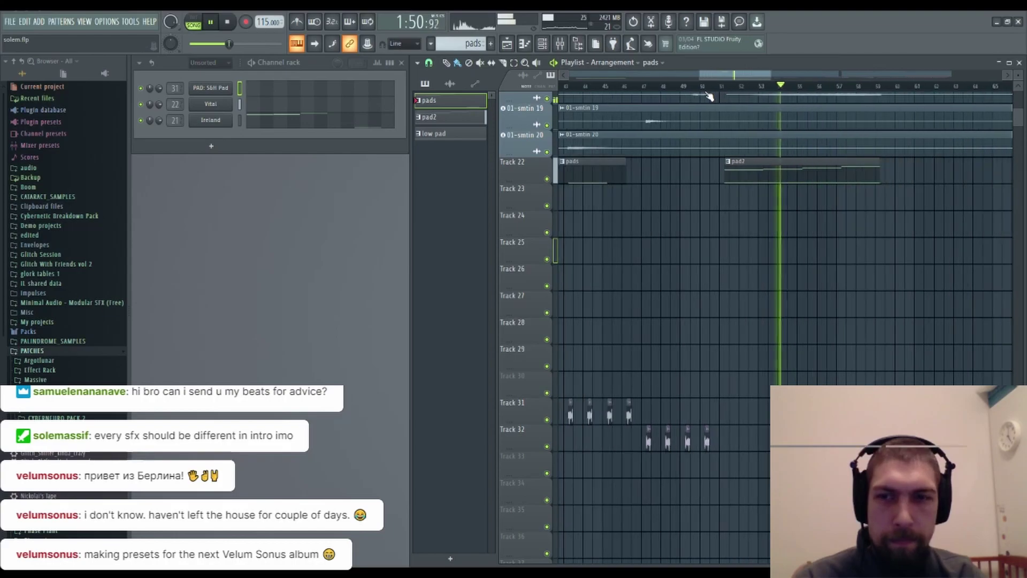
scroll(709, 97, down, 5)
drag(746, 246, 656, 390)
drag(707, 306, 840, 195)
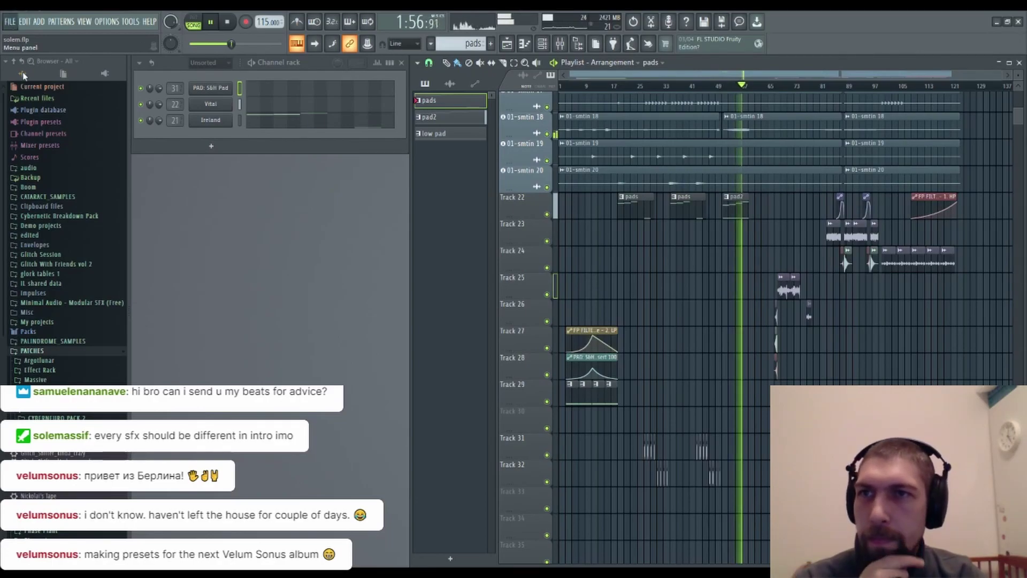
drag(674, 299, 646, 310)
drag(691, 283, 674, 291)
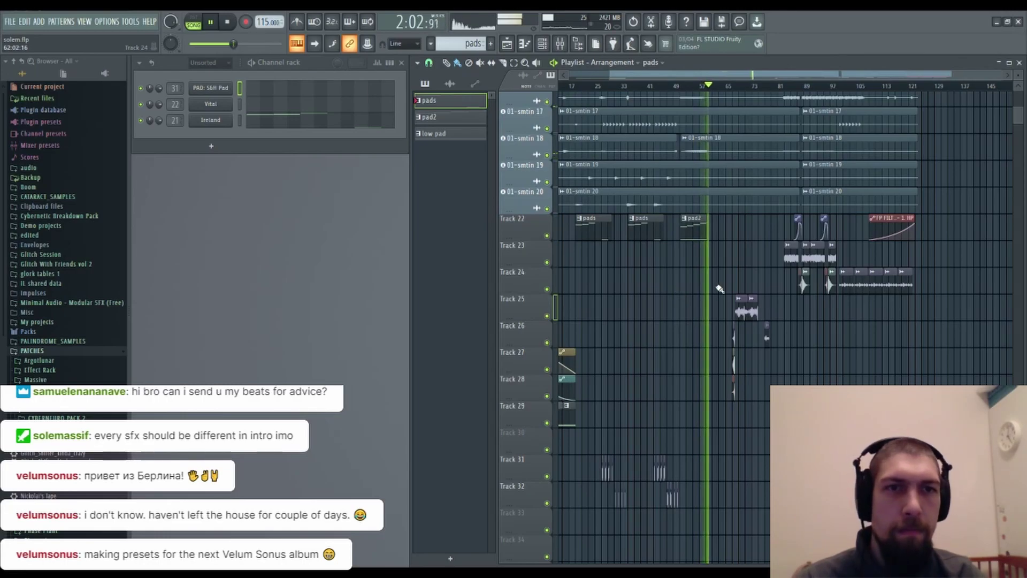
drag(720, 289, 711, 291)
scroll(699, 79, up, 7)
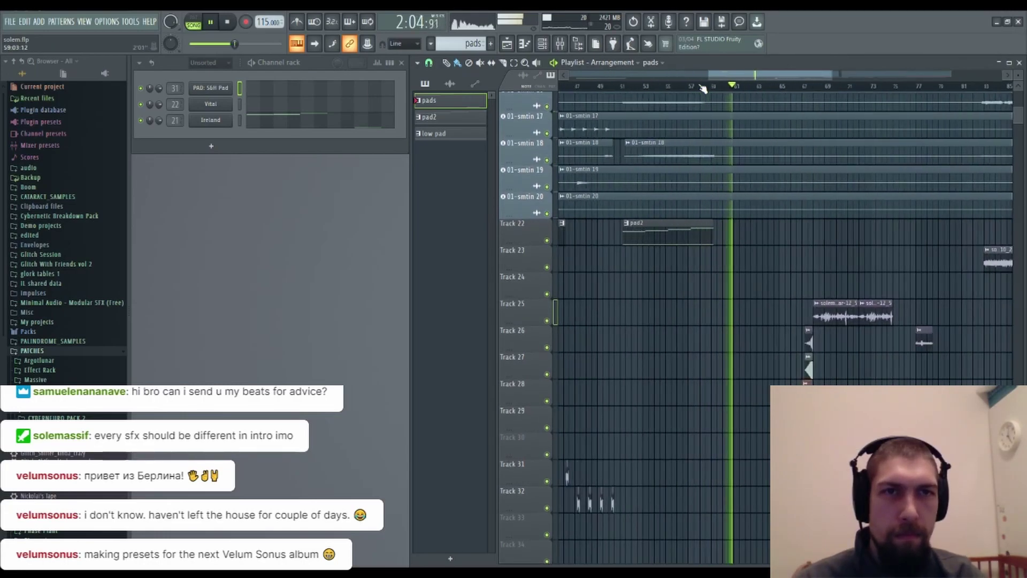
mouse_move(866, 271)
mouse_down()
mouse_move(790, 323)
mouse_move(754, 324)
mouse_up()
drag(813, 310, 752, 309)
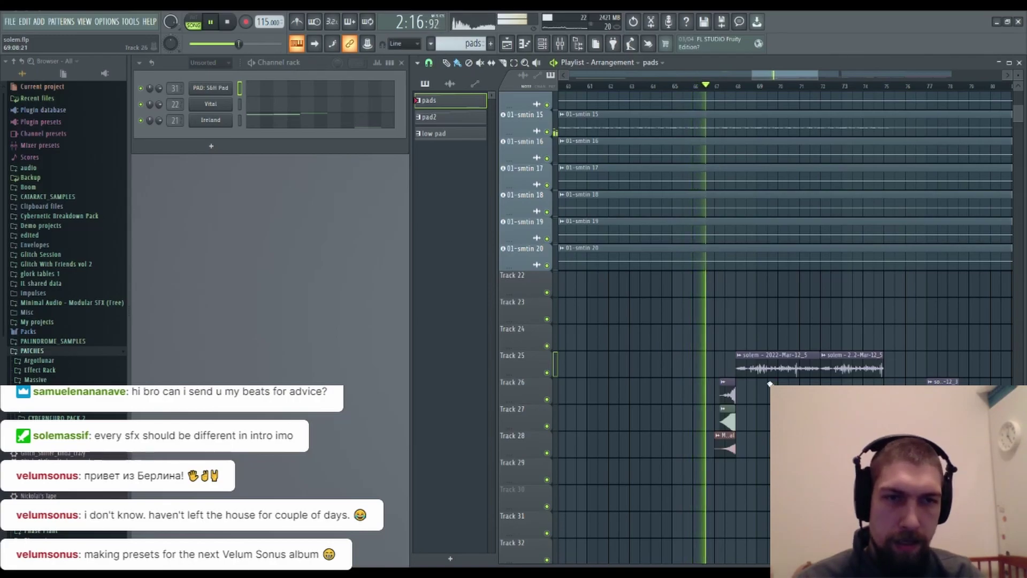
key(space)
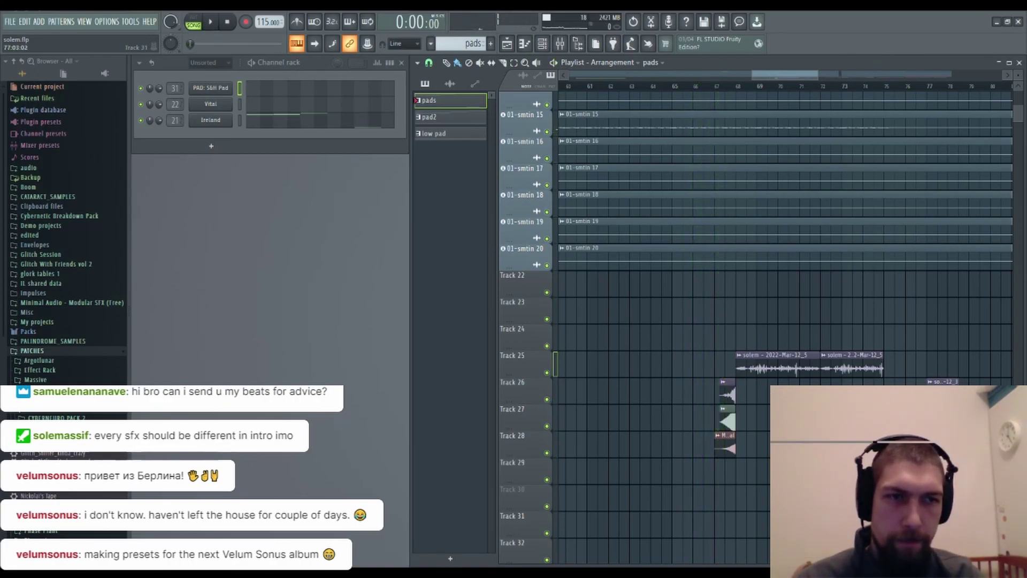
- During playback, select the transition clips on Tracks 25–28 and shift them earlier so the first Track 25 clip starts at 67:09
drag(789, 420, 783, 144)
click(881, 88)
key(space)
drag(902, 404, 628, 351)
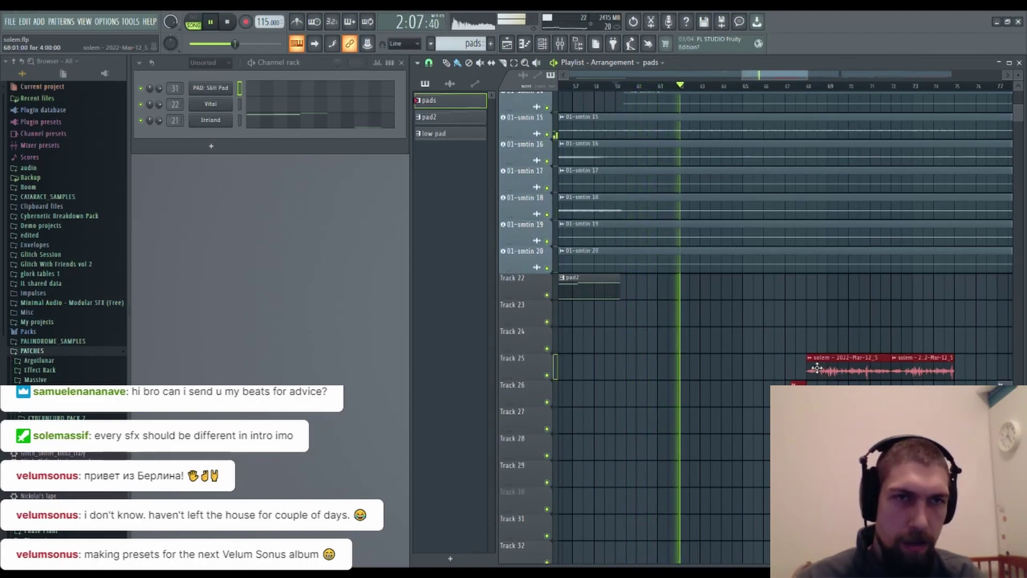
drag(817, 368, 807, 372)
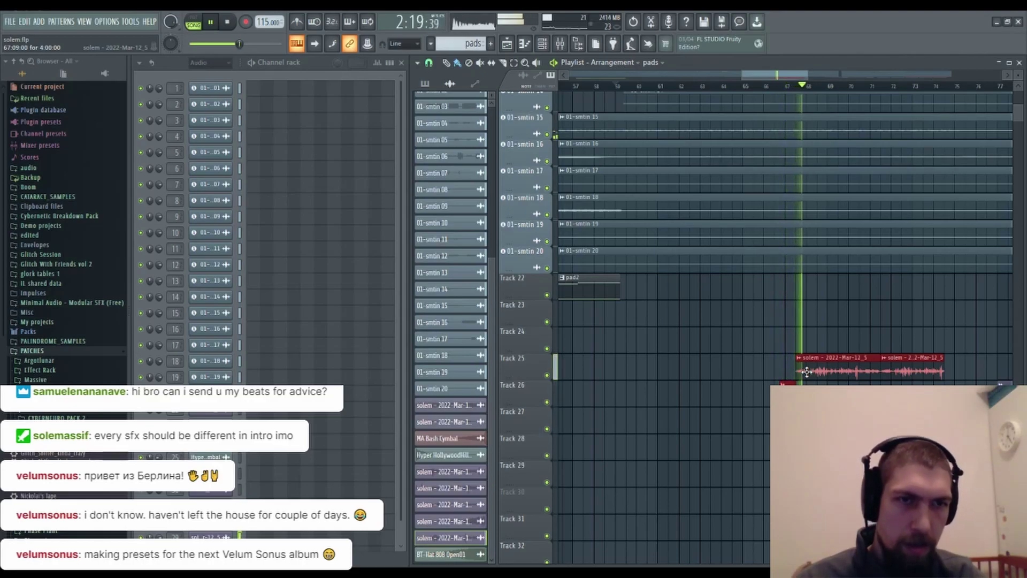
- Deselect the transition clips and extend the second audio clip on Track 25 to about four bars
drag(855, 334, 733, 310)
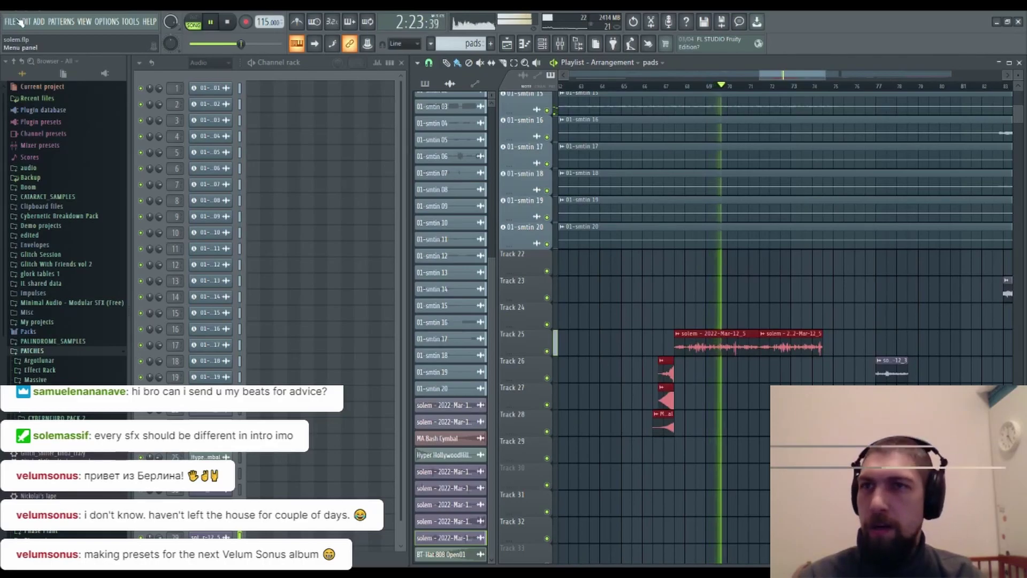
drag(818, 290, 709, 300)
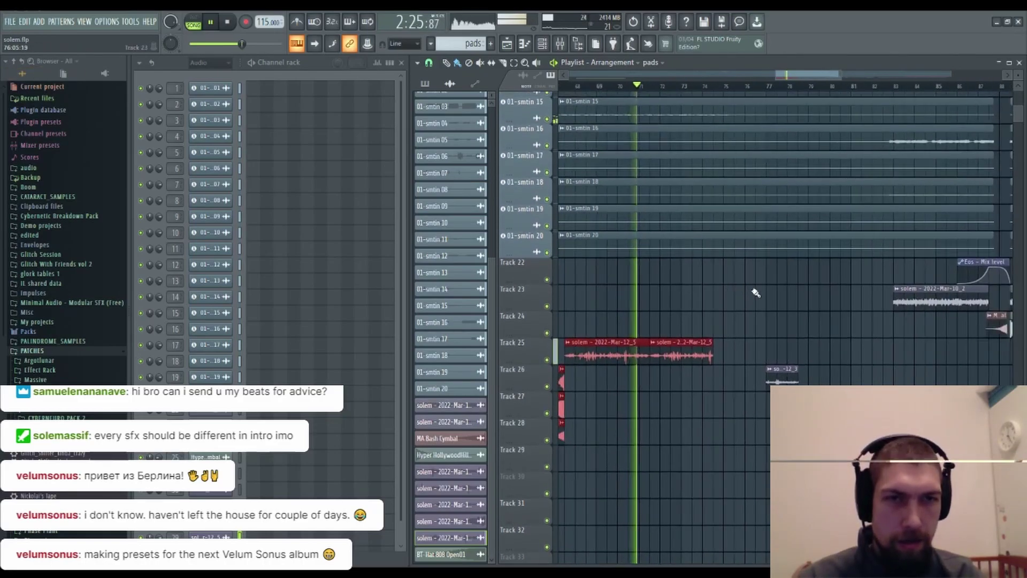
click(711, 359)
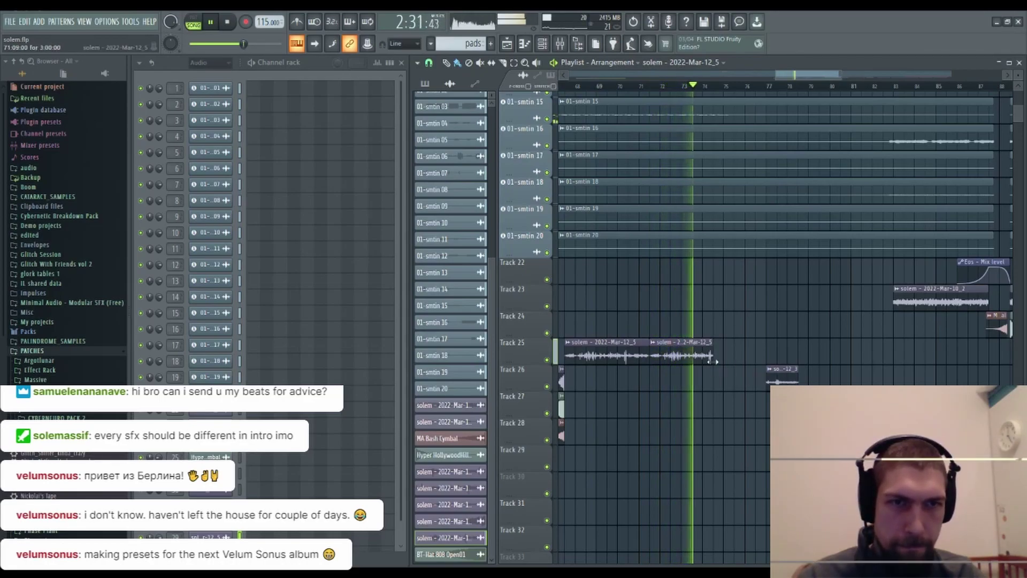
scroll(764, 327, up, 5)
scroll(765, 333, down, 5)
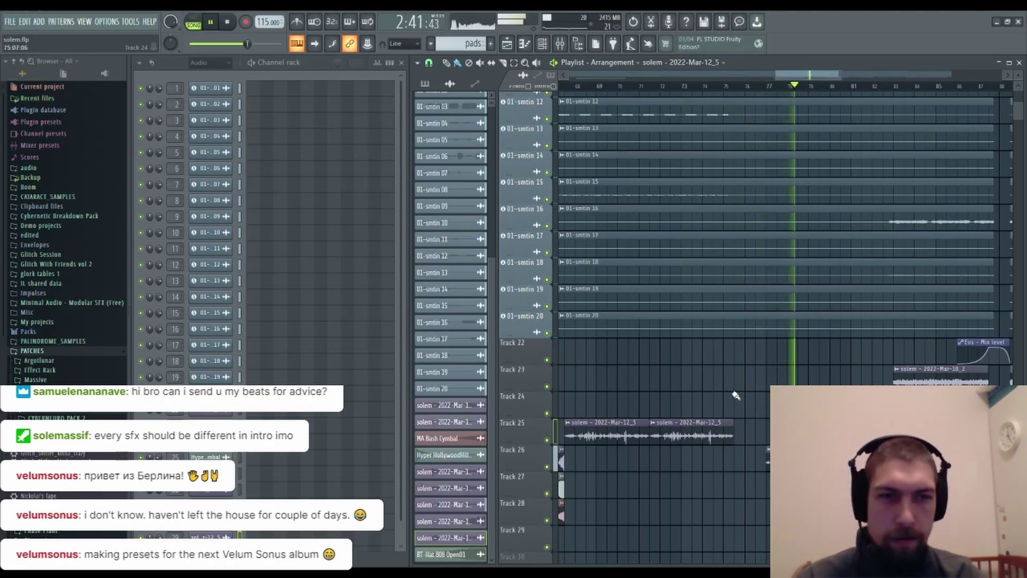
- Copy the intro's low pad clips and their two automation clips on Tracks 27–29 to 69:05 on the same tracks
scroll(733, 394, down, 2)
scroll(712, 332, down, 3)
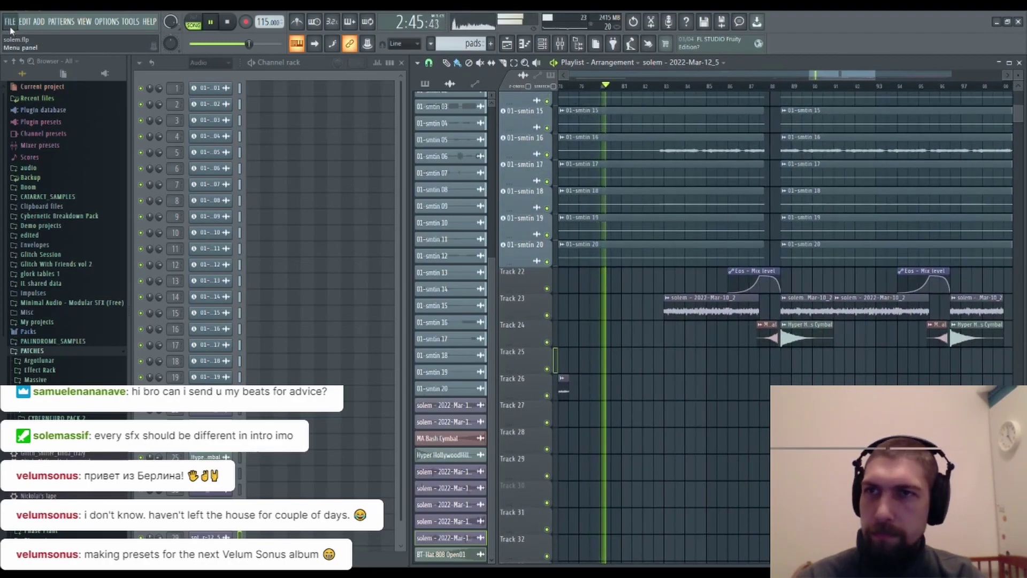
scroll(649, 389, up, 4)
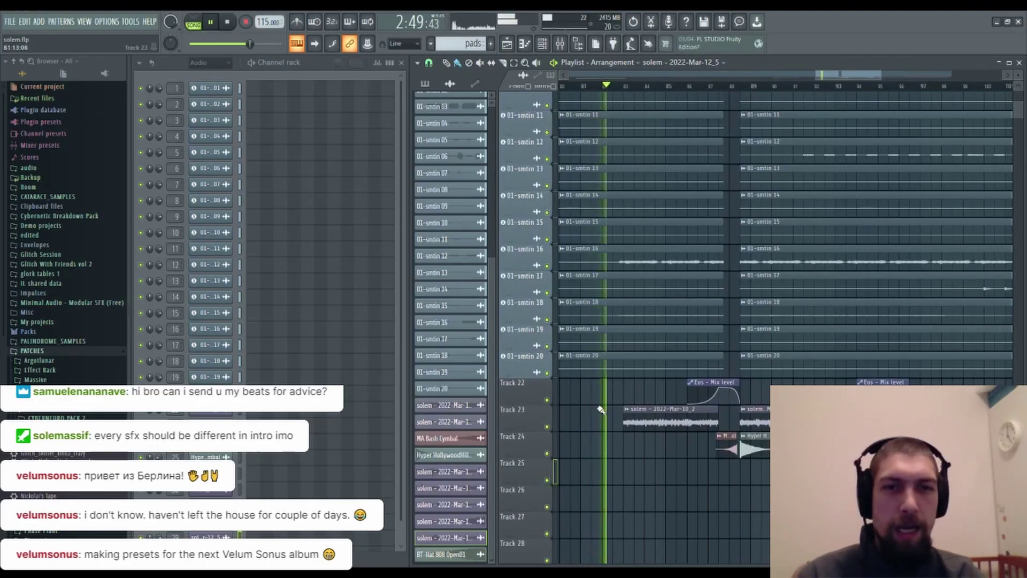
drag(600, 410, 817, 371)
scroll(769, 91, down, 5)
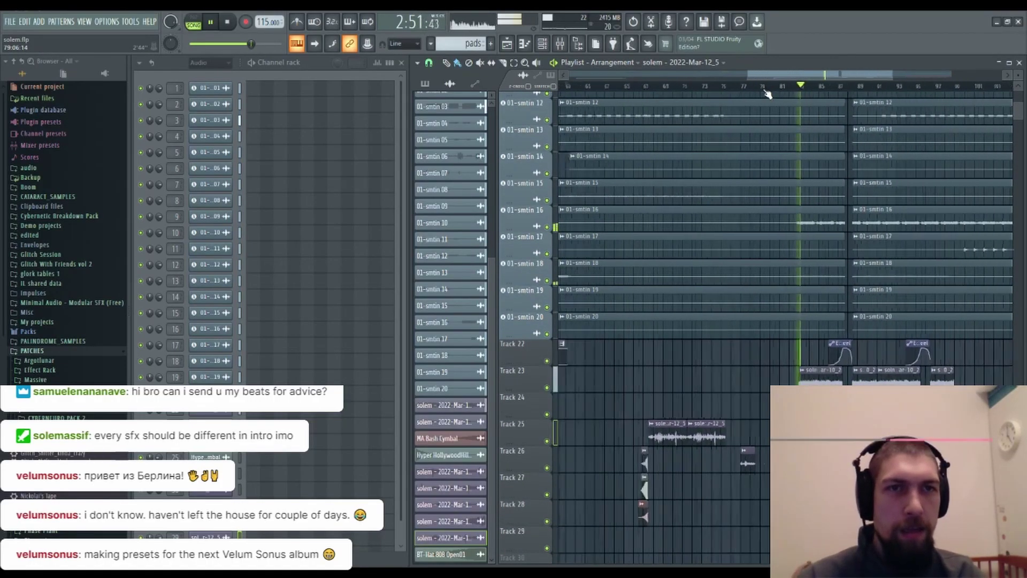
scroll(714, 344, down, 3)
scroll(714, 344, down, 1)
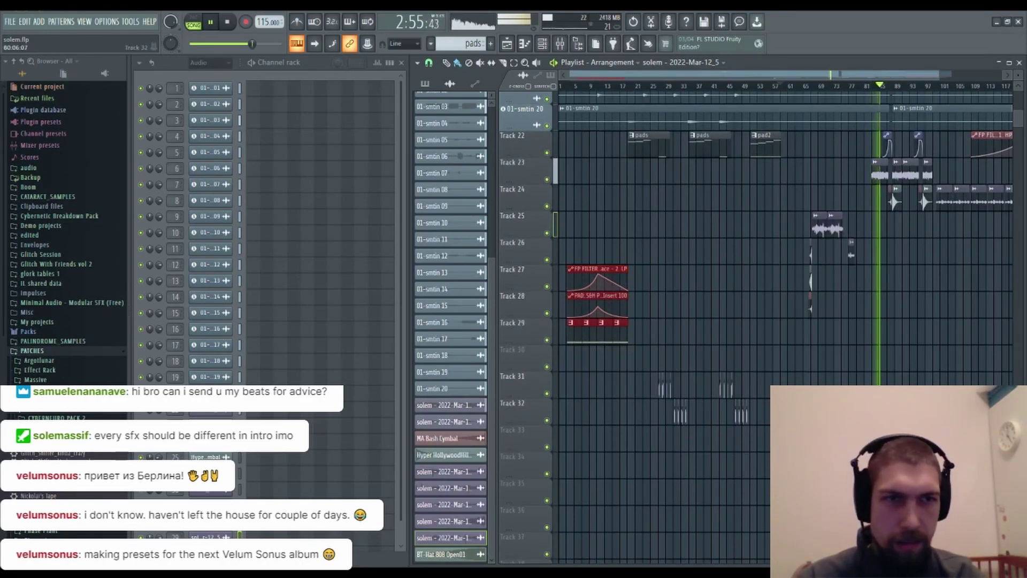
drag(852, 387, 771, 382)
scroll(843, 90, up, 3)
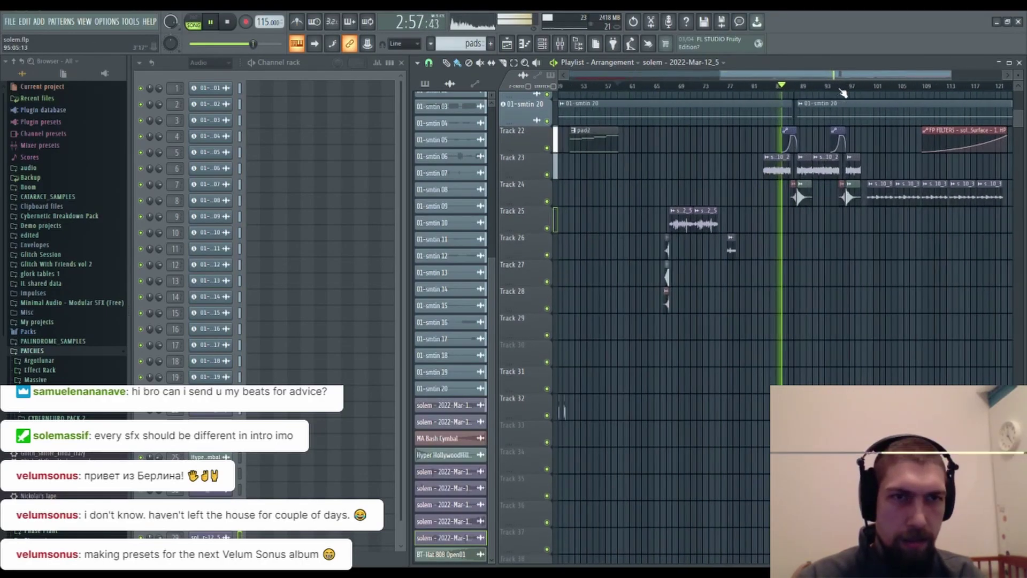
drag(765, 425, 840, 553)
key(ctrl+v)
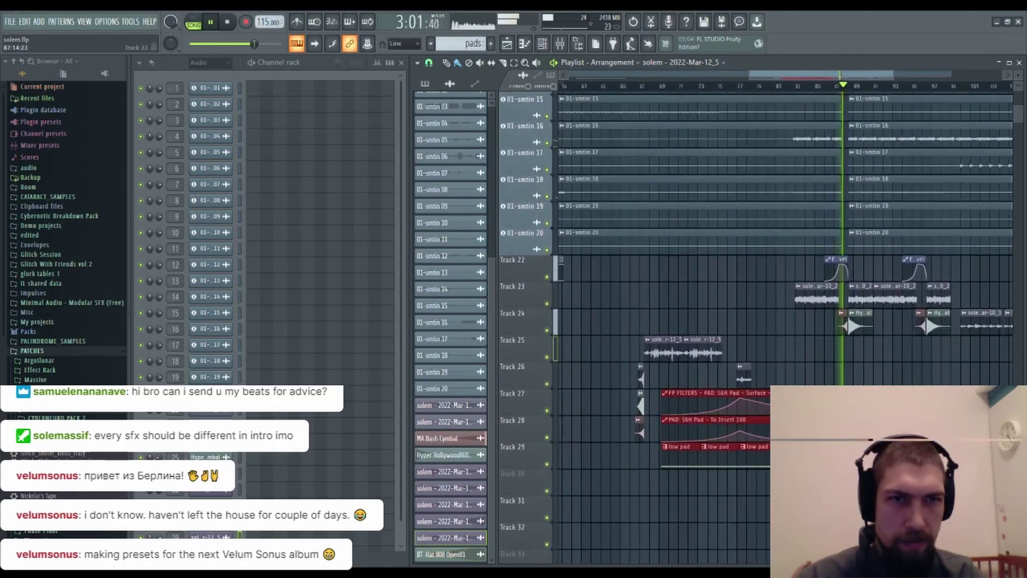
- Play the arrangement from about bar 61 and listen to how the copied low pad fits with the audio clips and stems
drag(719, 313, 809, 354)
click(670, 86)
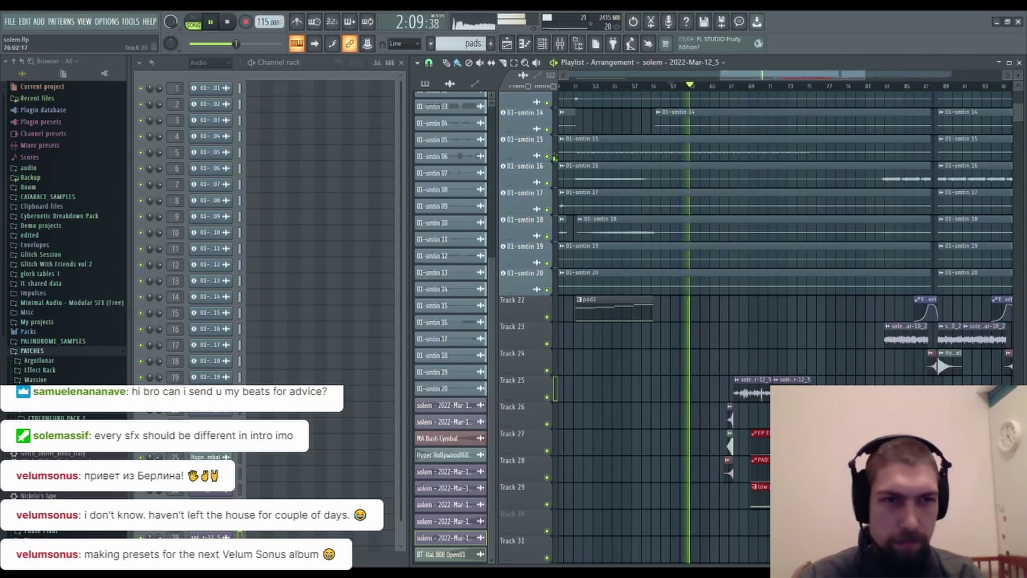
drag(824, 378, 760, 353)
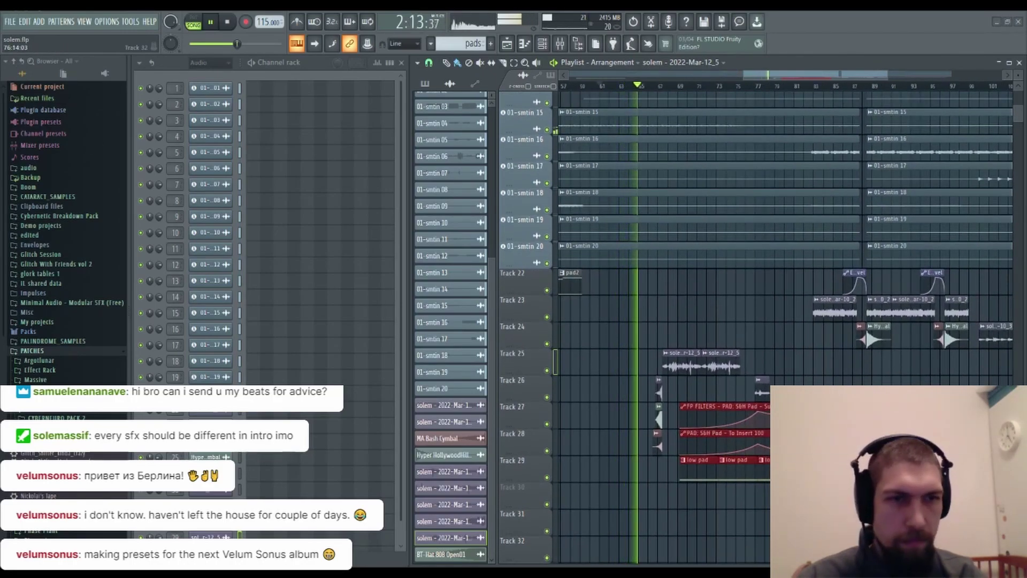
drag(729, 305, 706, 300)
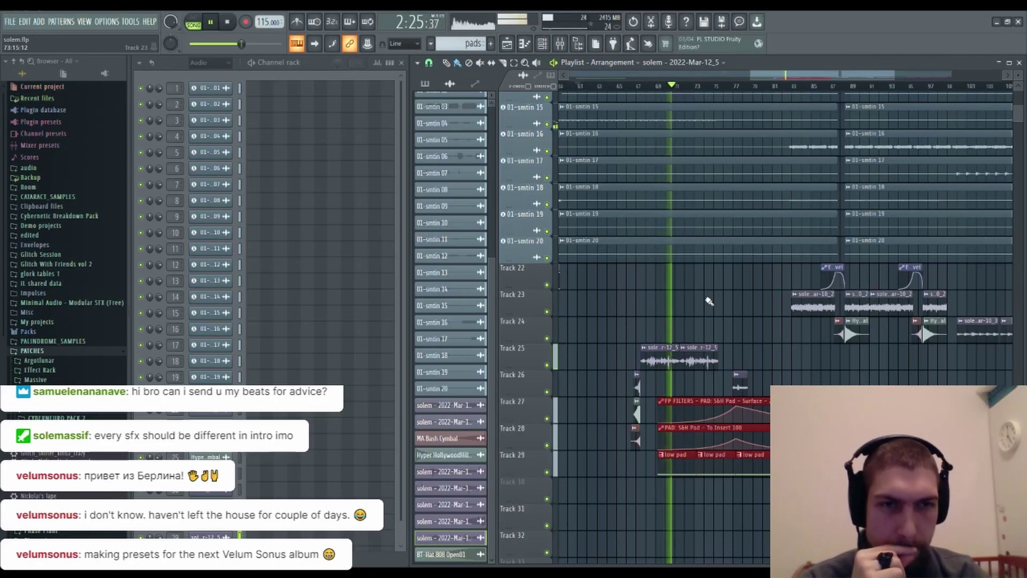
scroll(709, 302, up, 5)
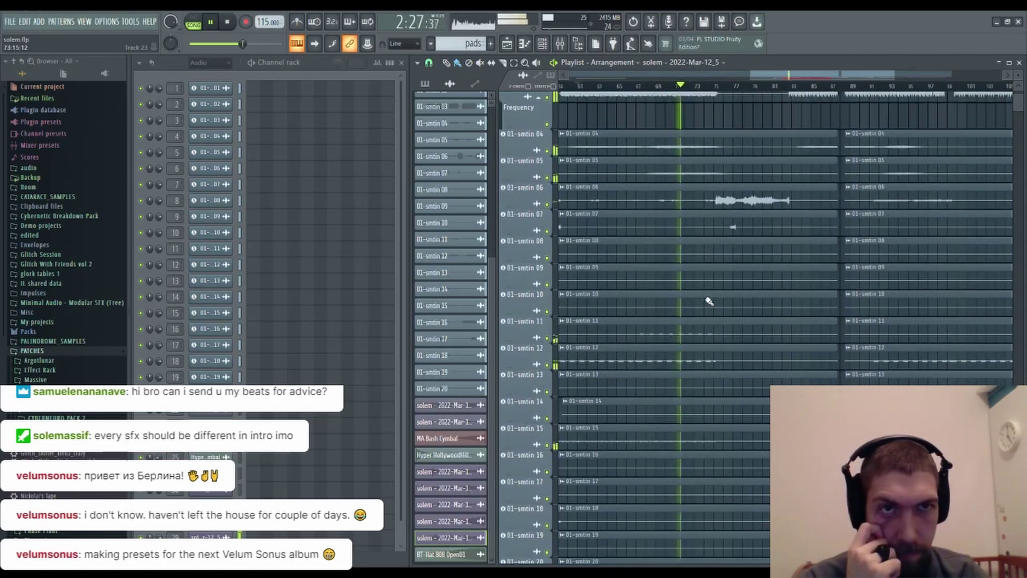
scroll(709, 302, down, 3)
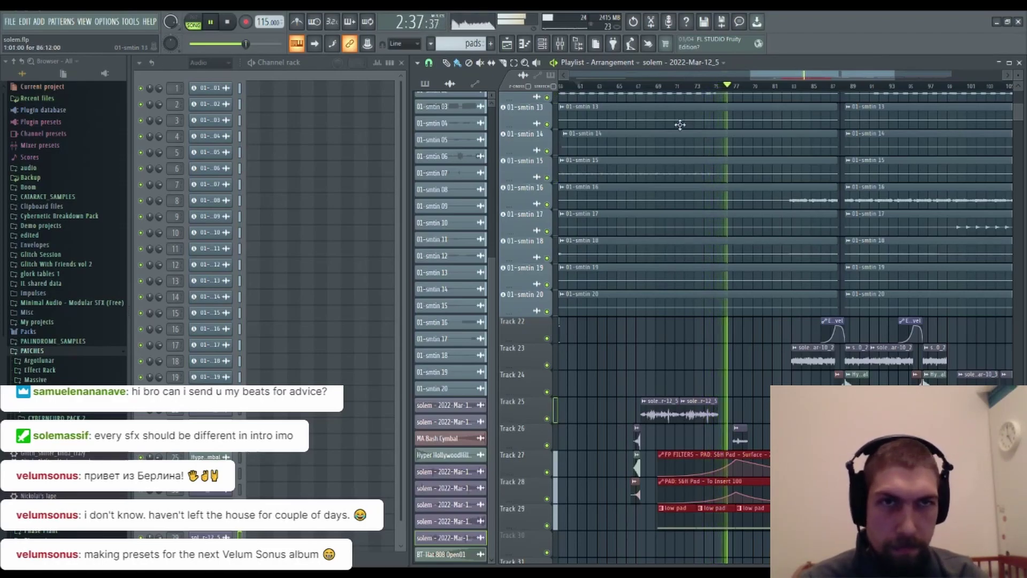
- Slice the copied low pad and automation clips on Tracks 27–29 at bar 83, delete the parts beyond it, and stop playback
scroll(677, 94, up, 4)
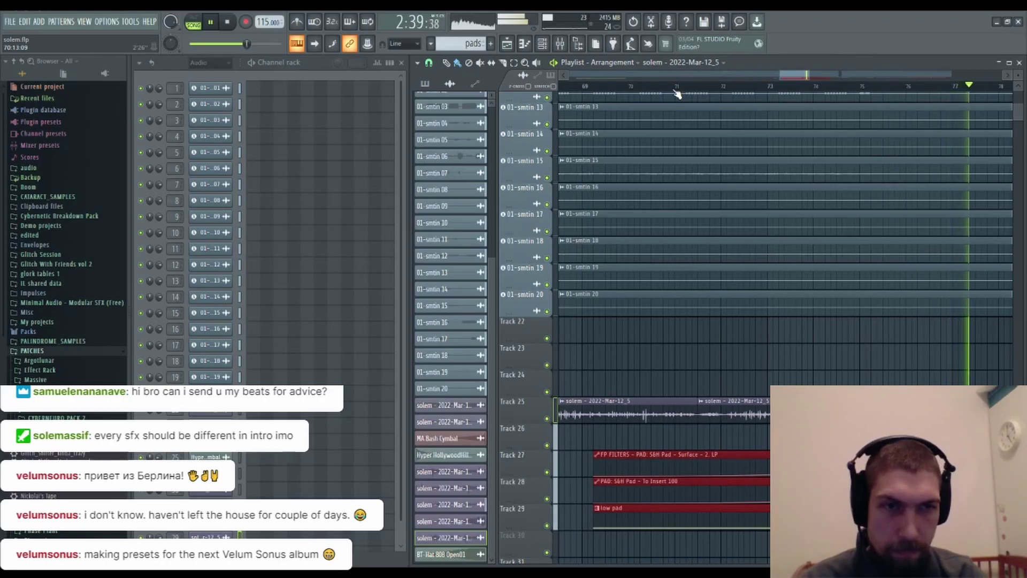
drag(757, 347, 1026, 333)
drag(890, 339, 656, 227)
drag(721, 245, 621, 245)
drag(859, 270, 591, 219)
drag(810, 234, 734, 224)
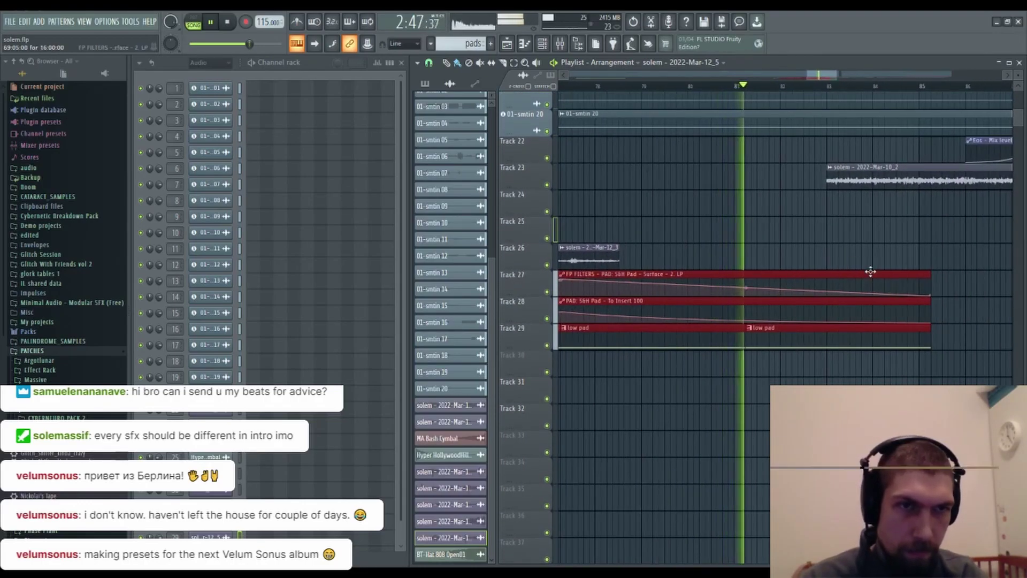
ctrl+click(879, 253)
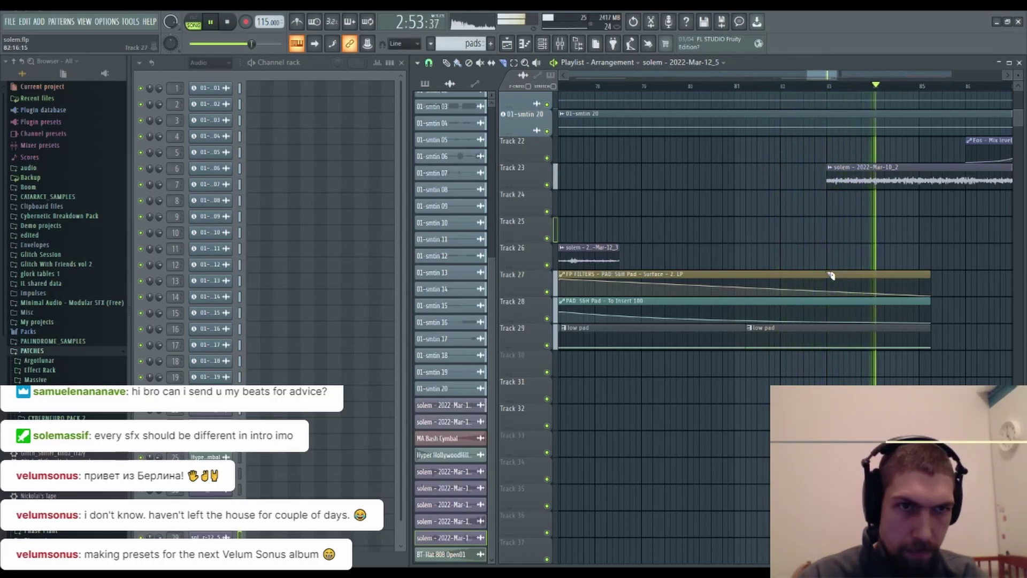
key(space)
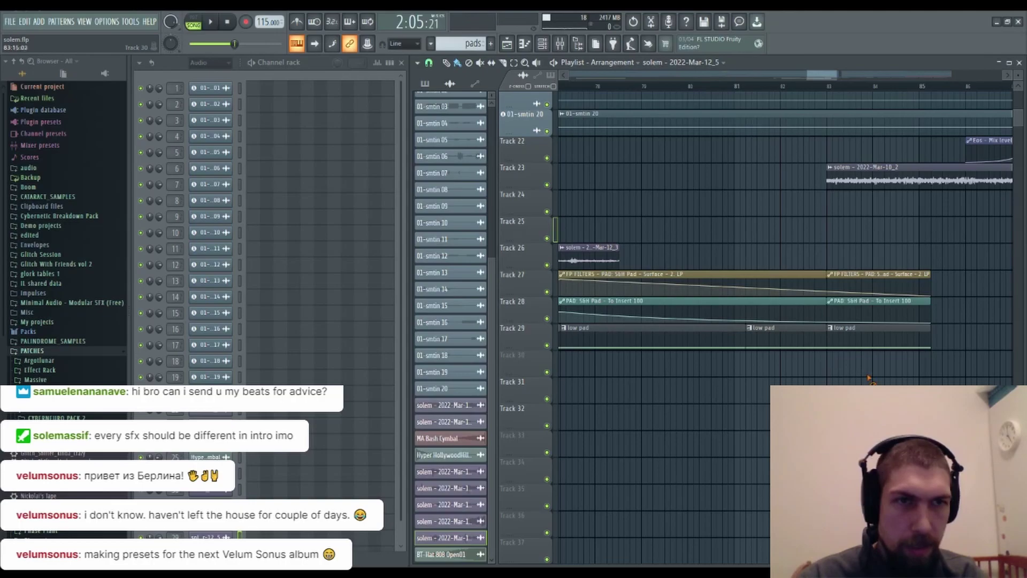
scroll(913, 264, up, 6)
drag(730, 519, 835, 336)
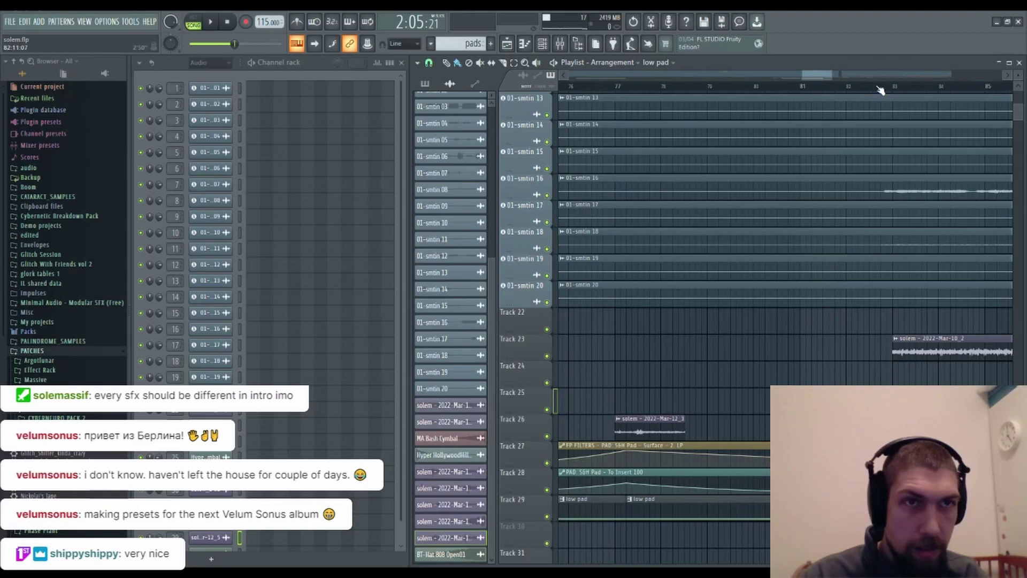
- Save the project and start playback from the beginning of the arrangement
scroll(880, 90, down, 5)
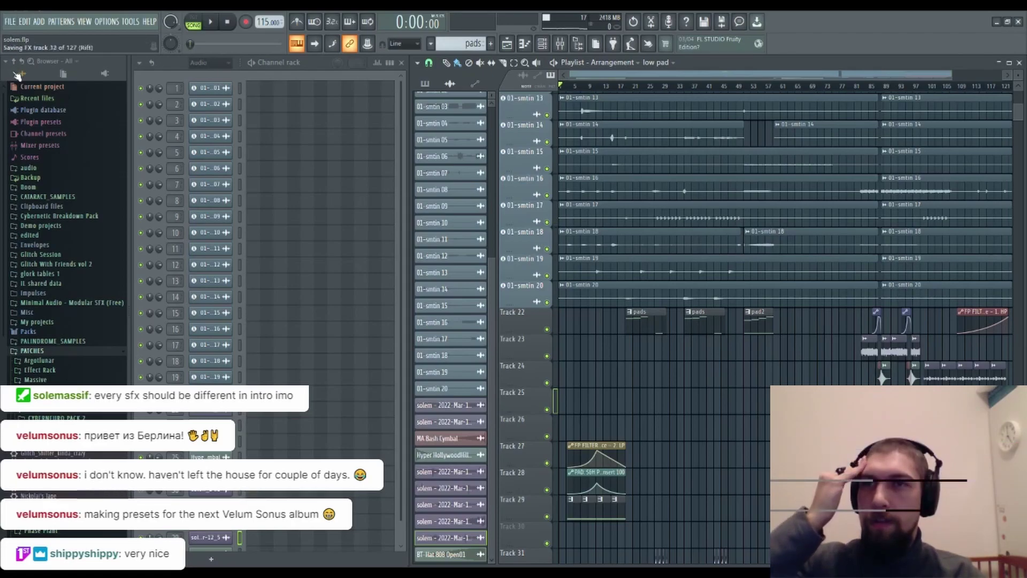
scroll(655, 93, down, 1)
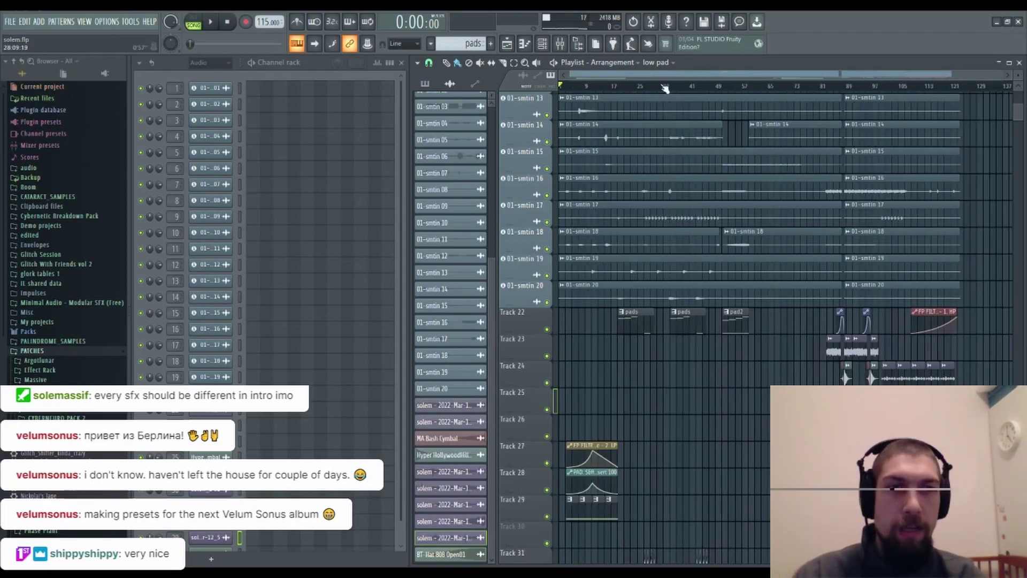
scroll(734, 409, down, 3)
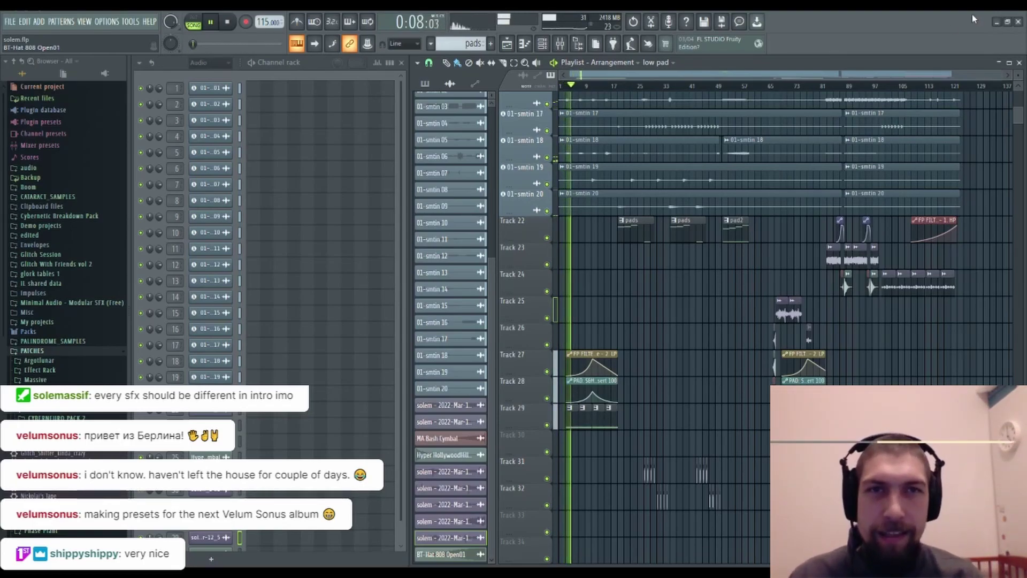
- Listen from the low pad intro into the first pads section, examining the stems and the clips on Tracks 22–32
scroll(668, 365, down, 4)
scroll(668, 366, up, 15)
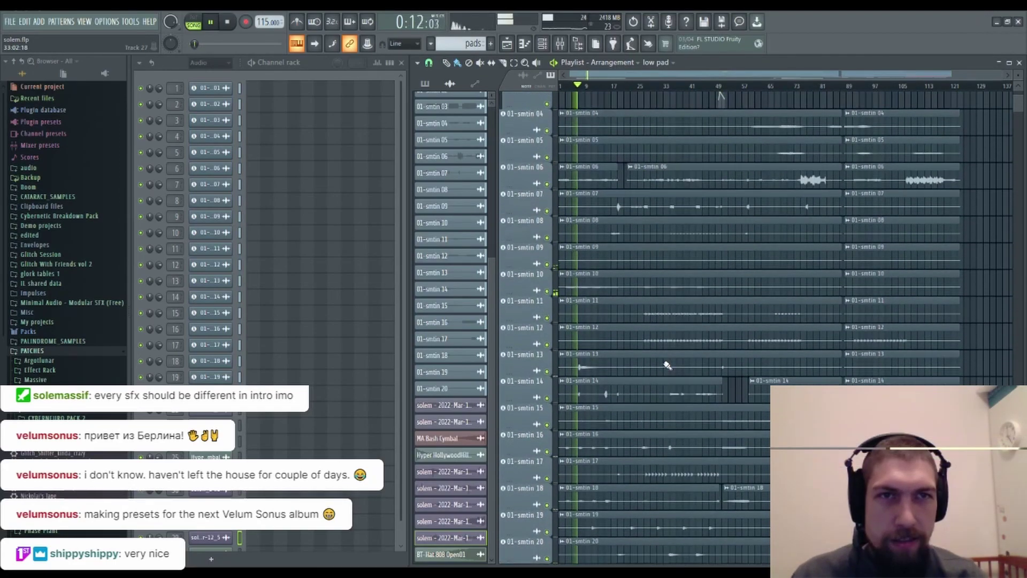
scroll(668, 365, up, 1)
scroll(667, 365, down, 9)
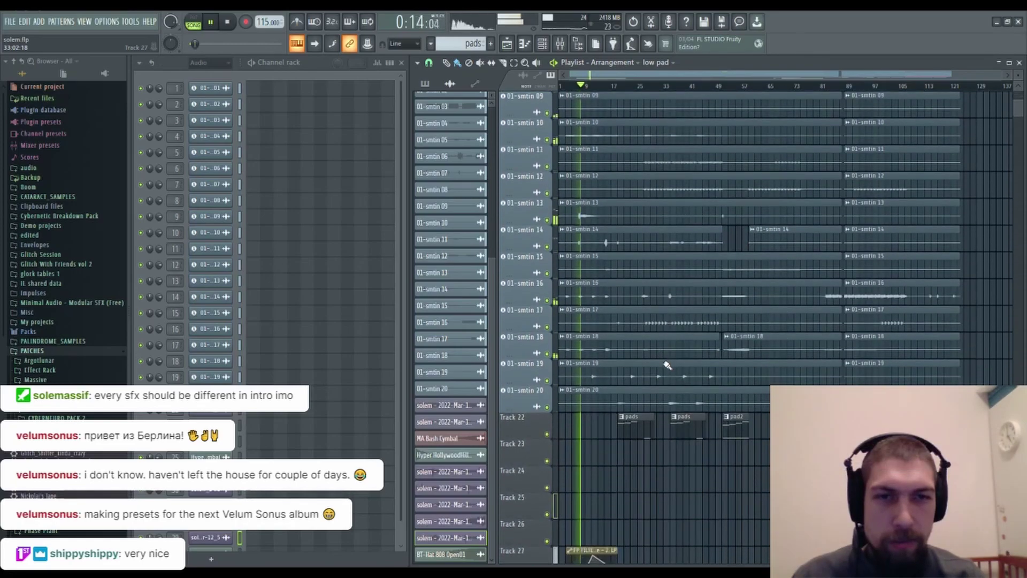
scroll(663, 375, down, 5)
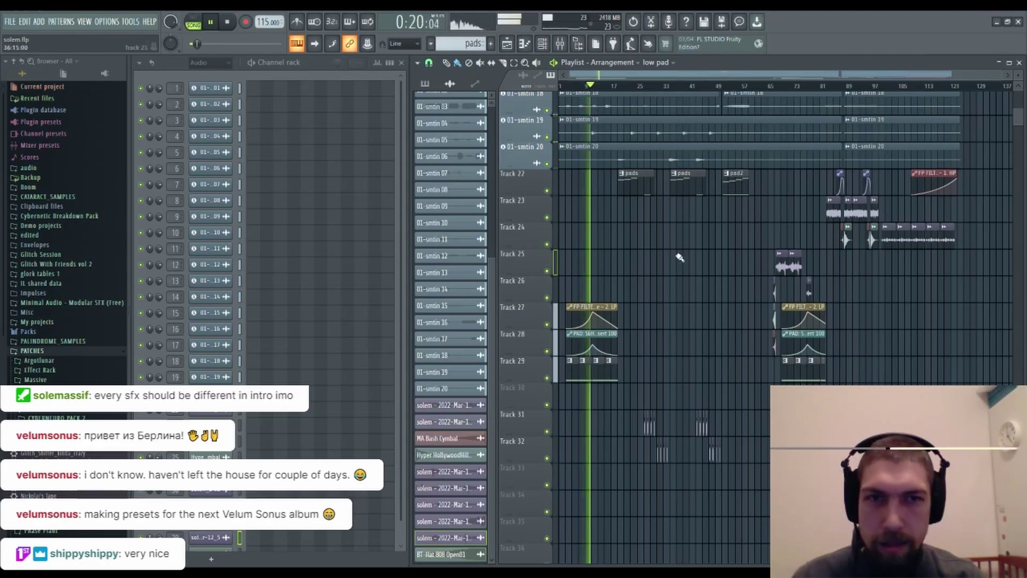
scroll(680, 258, up, 2)
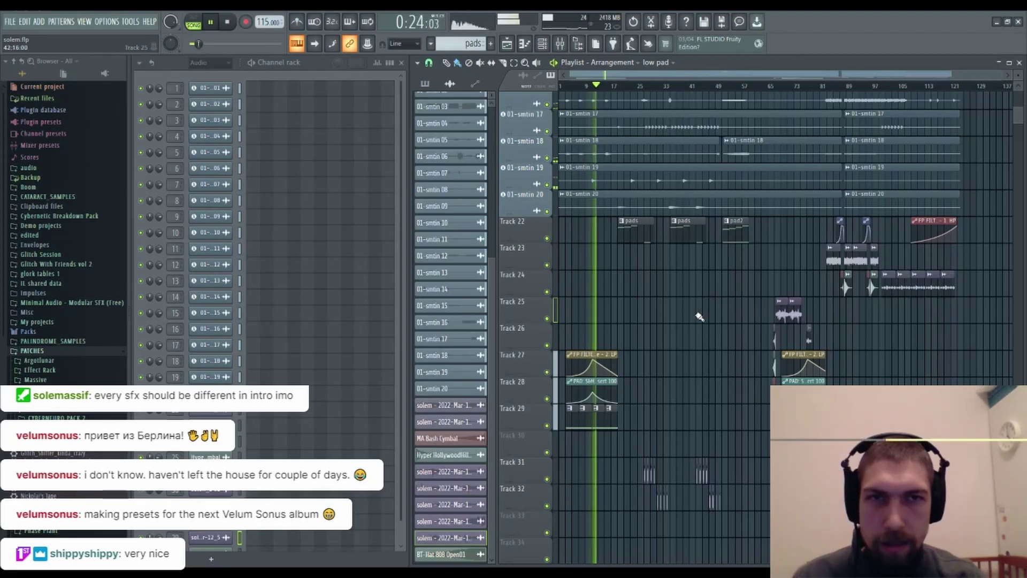
scroll(701, 321, up, 1)
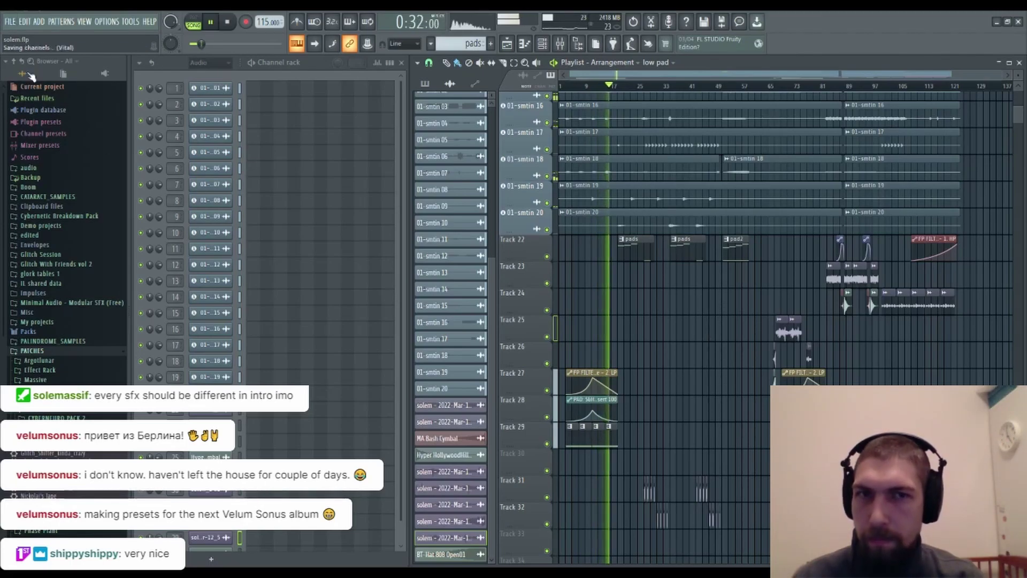
drag(671, 329, 641, 338)
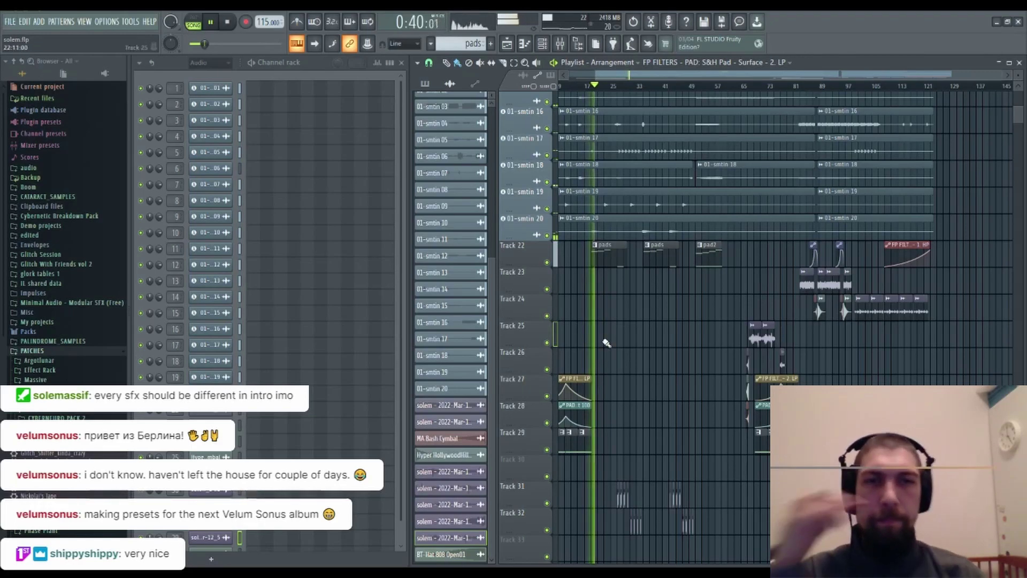
drag(654, 328, 675, 576)
drag(738, 343, 706, 197)
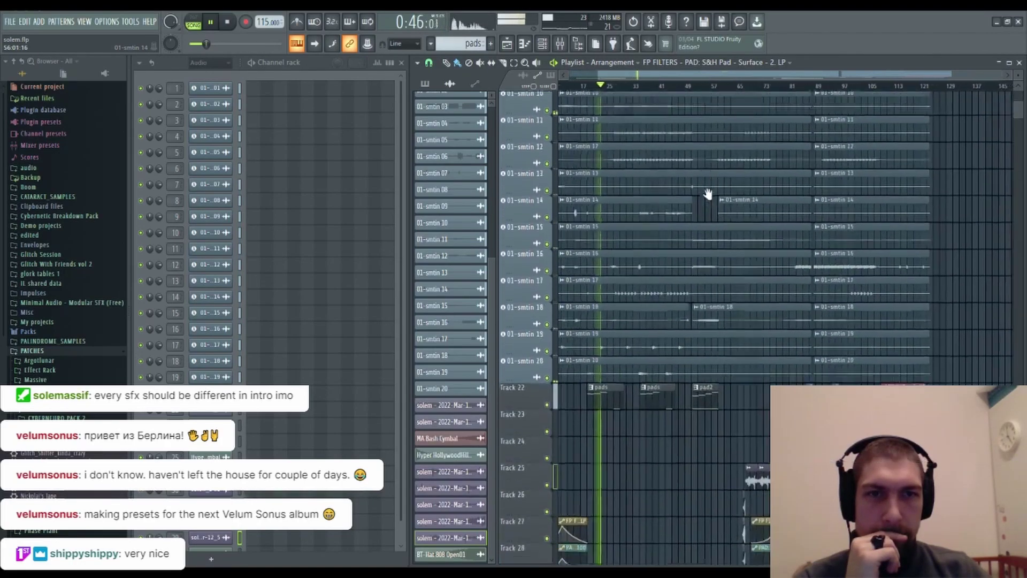
drag(672, 465, 711, 305)
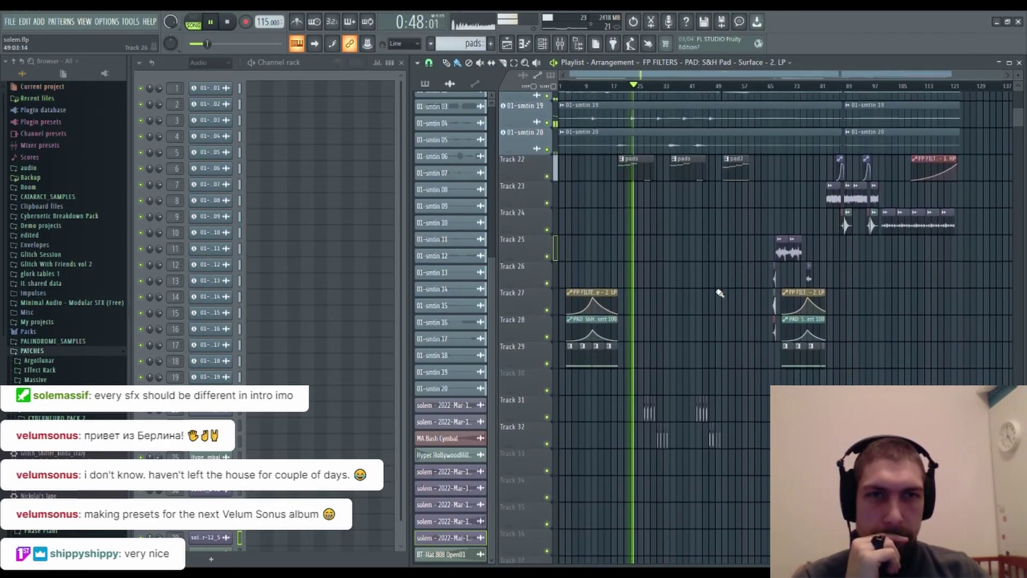
scroll(637, 87, up, 4)
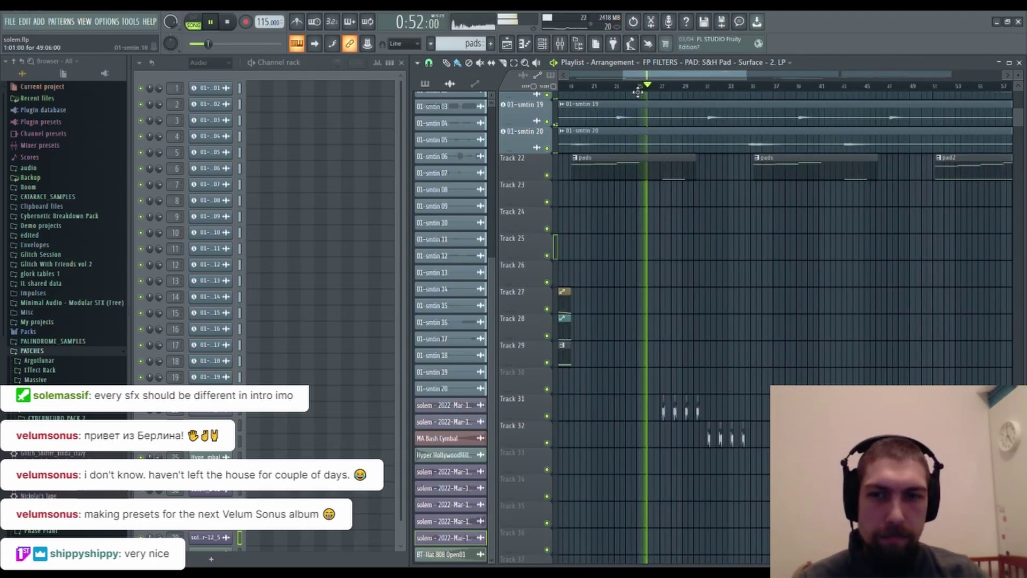
drag(708, 328, 701, 269)
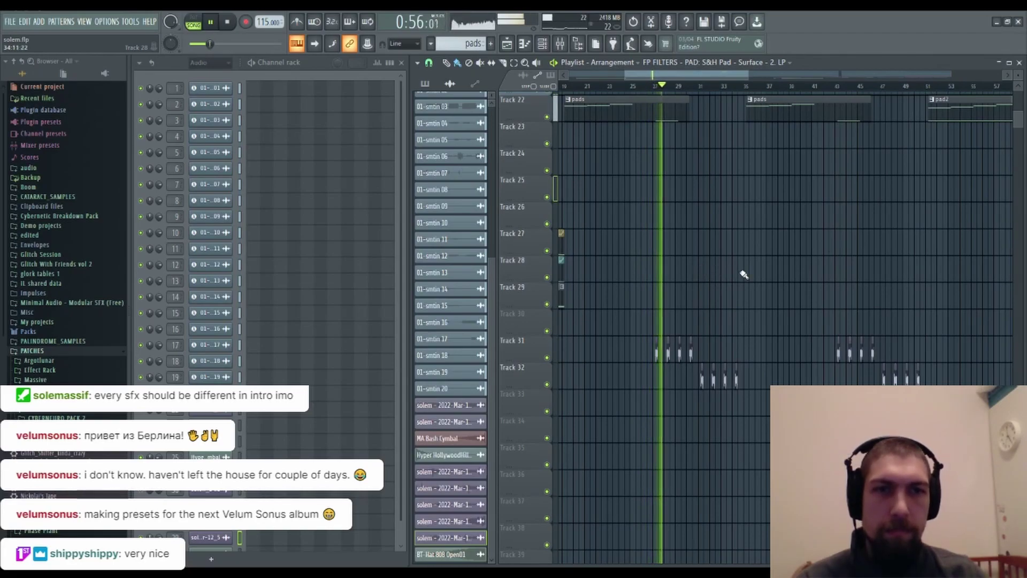
- Set the channel volume of the reversed solem audio clip on Track 32 to 28% during playback
drag(799, 278, 752, 275)
drag(750, 271, 731, 265)
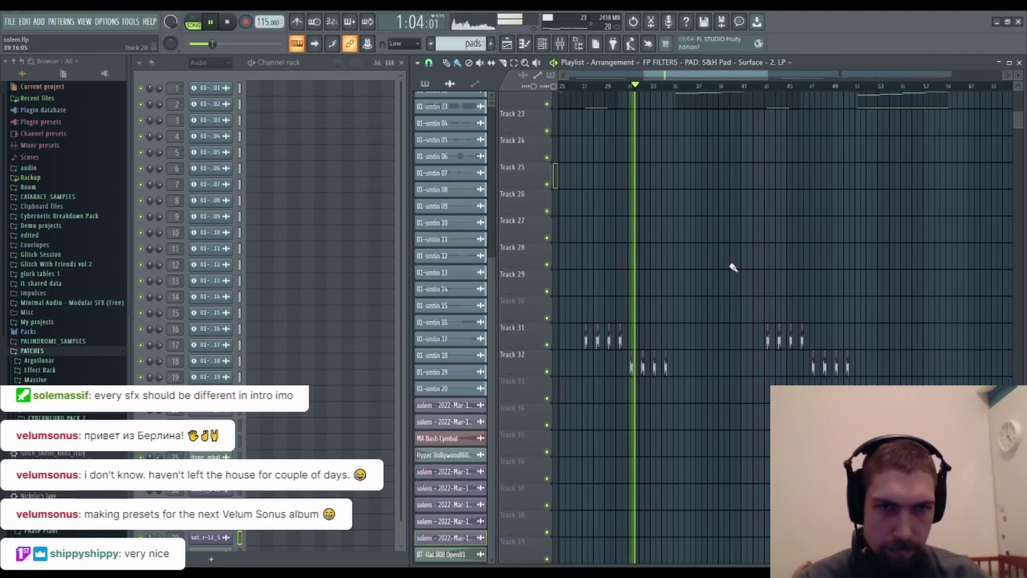
double_click(640, 370)
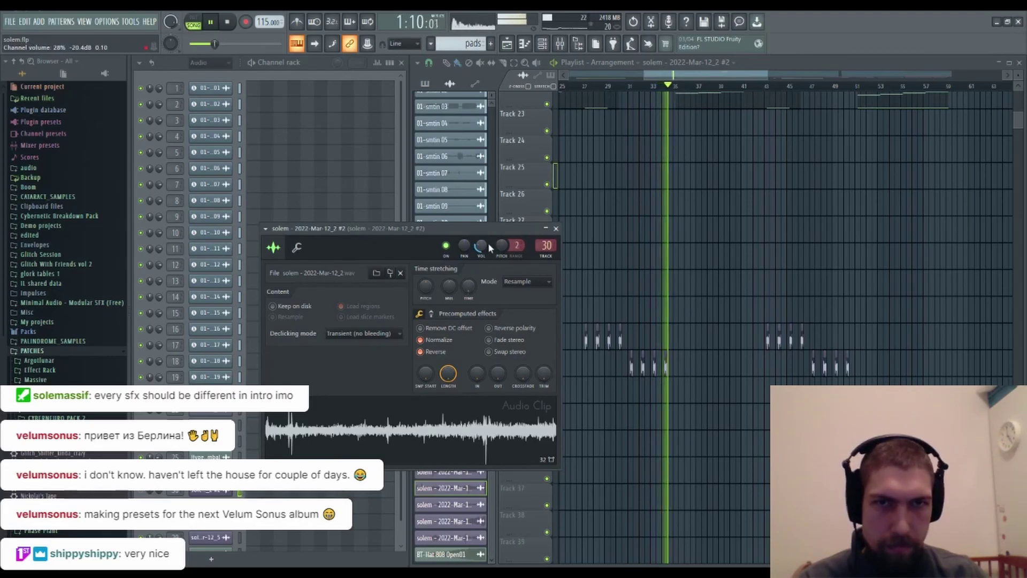
click(557, 229)
- Listen from the second pads clip through the pad2 section, examining the stems and the short clips on Tracks 31 and 32
drag(705, 256, 729, 508)
drag(695, 321, 709, 426)
drag(860, 350, 831, 231)
drag(769, 520, 832, 351)
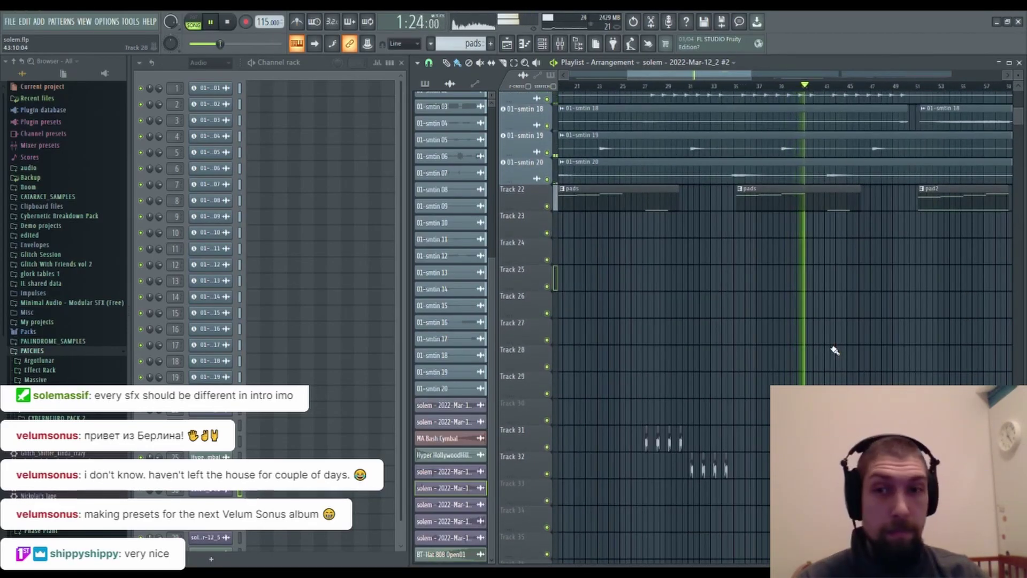
drag(835, 350, 755, 313)
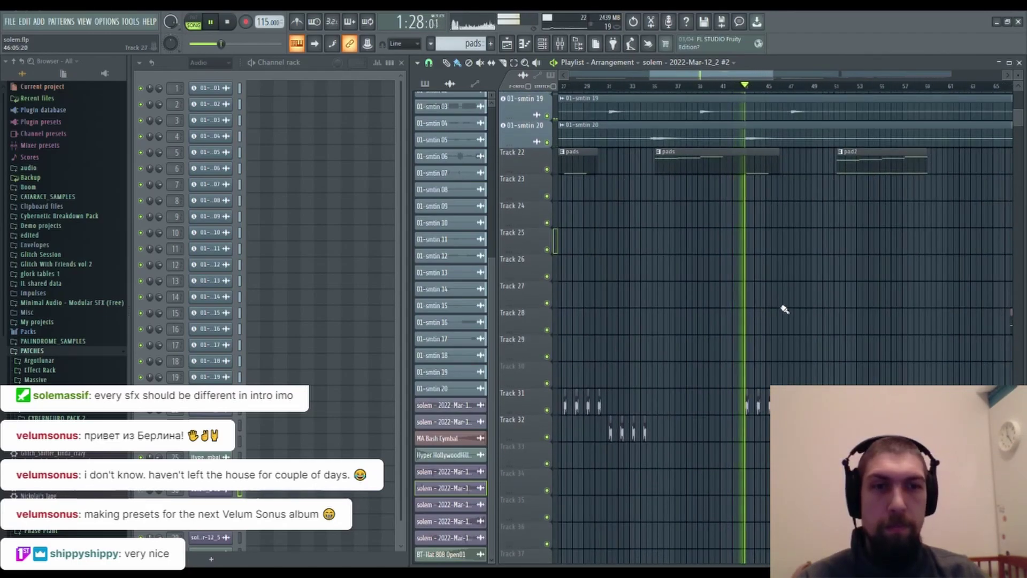
drag(803, 301, 690, 357)
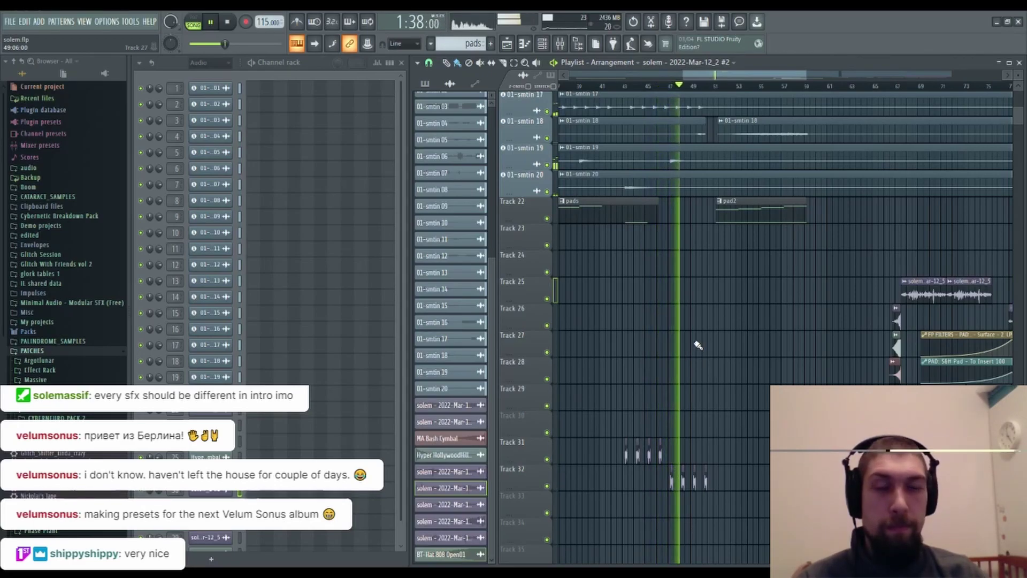
drag(713, 313, 675, 353)
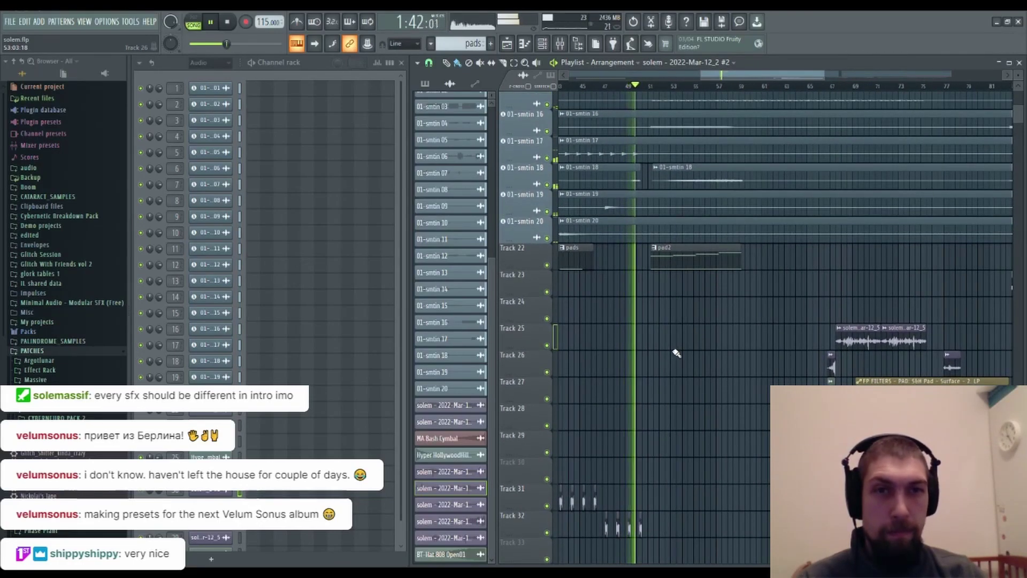
drag(663, 346, 672, 576)
drag(712, 321, 710, 267)
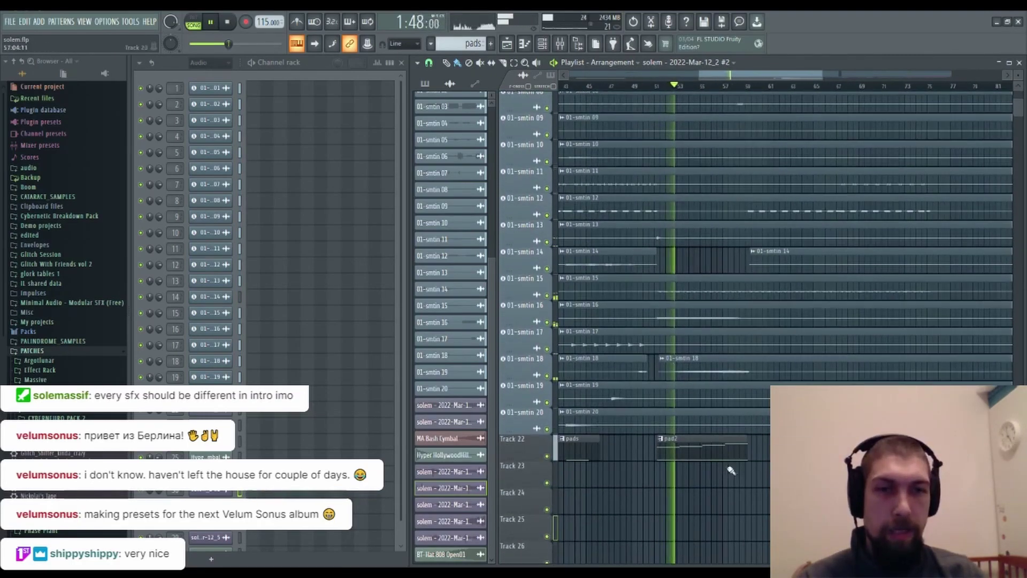
drag(713, 473, 681, 370)
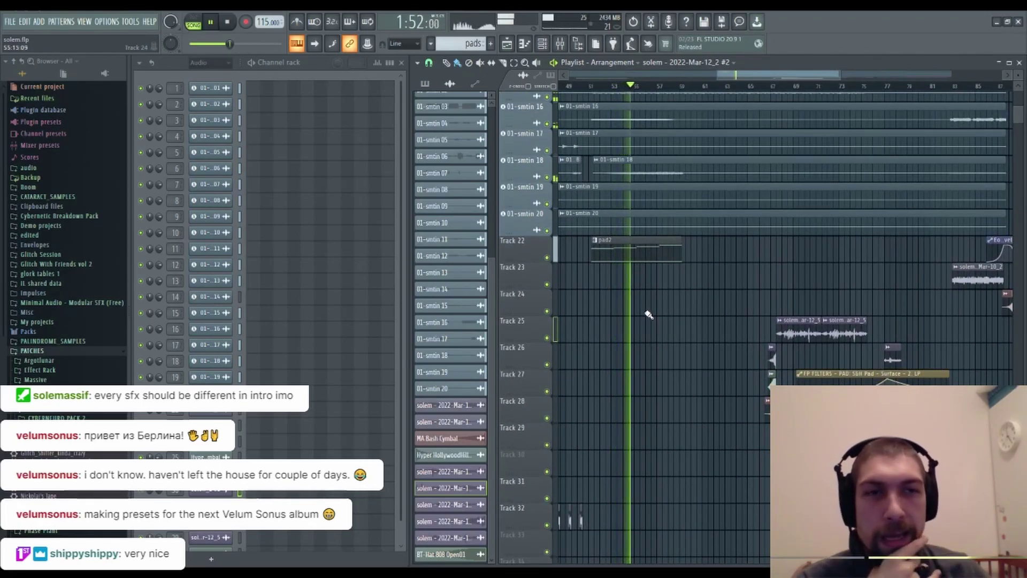
drag(684, 320, 677, 340)
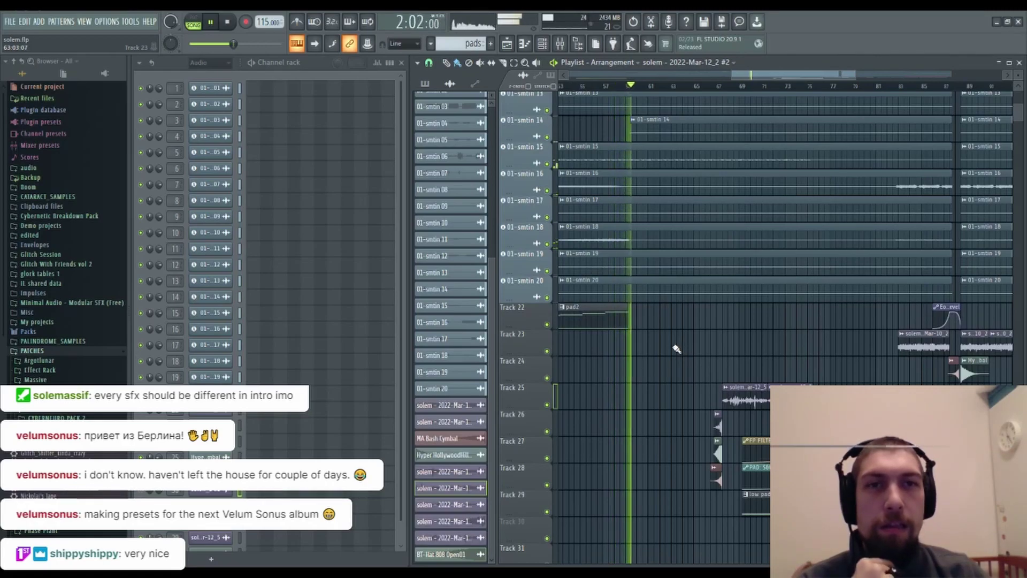
scroll(658, 298, down, 2)
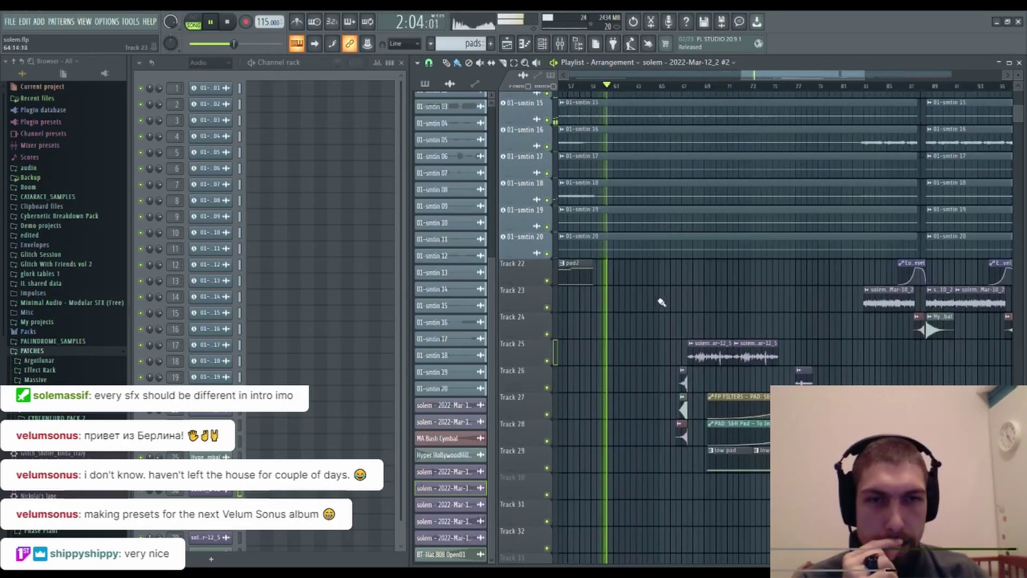
drag(667, 295, 673, 285)
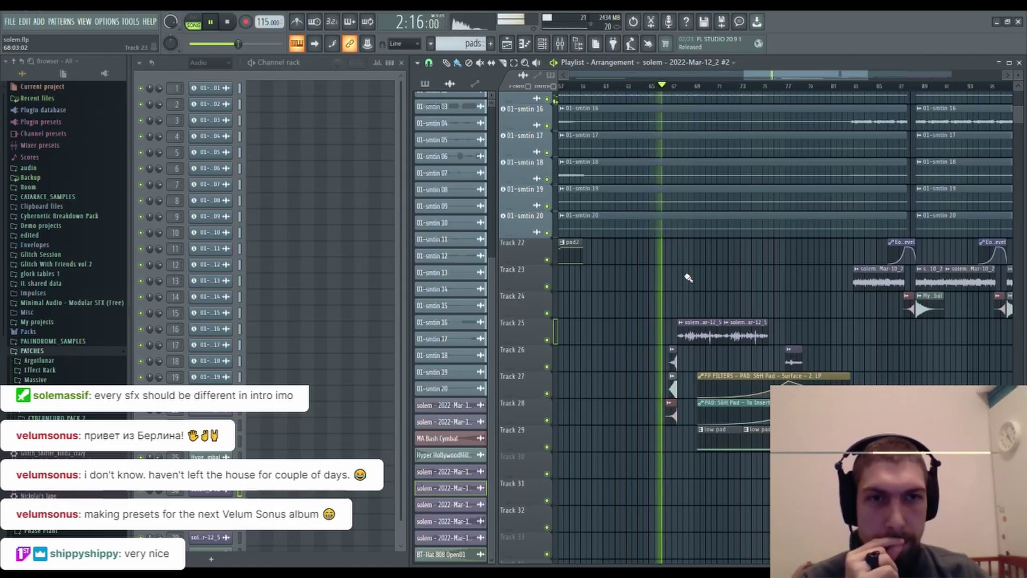
- Listen to the section from about bar 67, comparing all the stems with the effects and low pad on Tracks 25–29
mouse_move(684, 275)
mouse_down()
mouse_move(633, 269)
mouse_move(661, 260)
mouse_move(695, 339)
mouse_move(728, 557)
mouse_move(739, 431)
mouse_move(749, 558)
mouse_up()
scroll(636, 88, up, 3)
scroll(638, 89, up, 3)
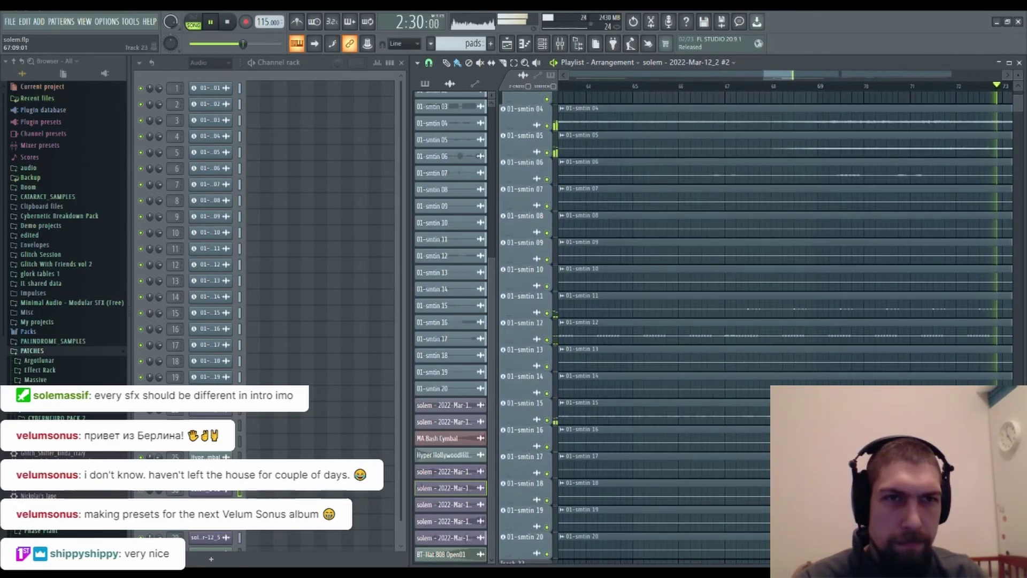
scroll(727, 389, up, 4)
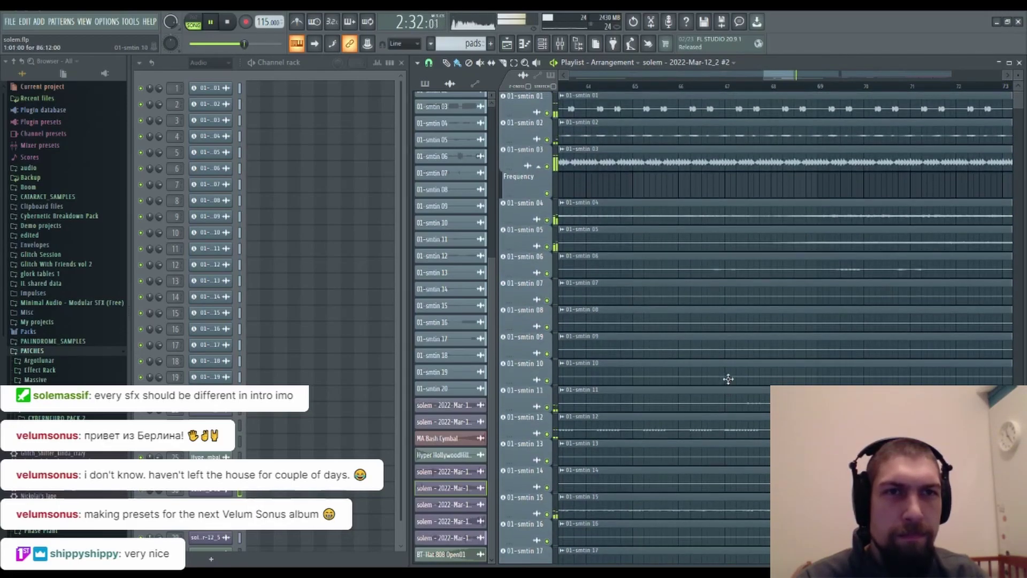
drag(688, 183, 683, 220)
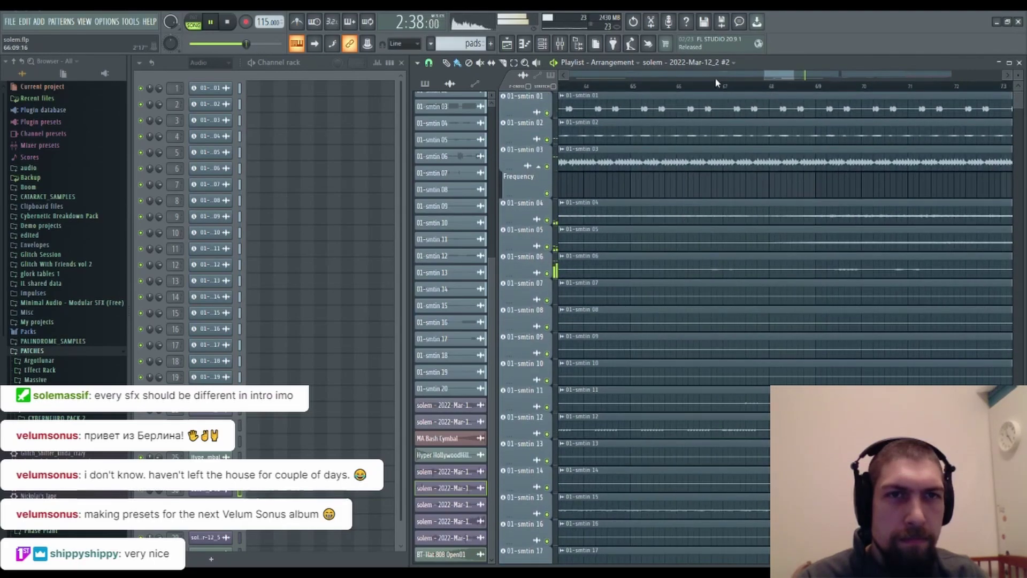
scroll(715, 89, up, 3)
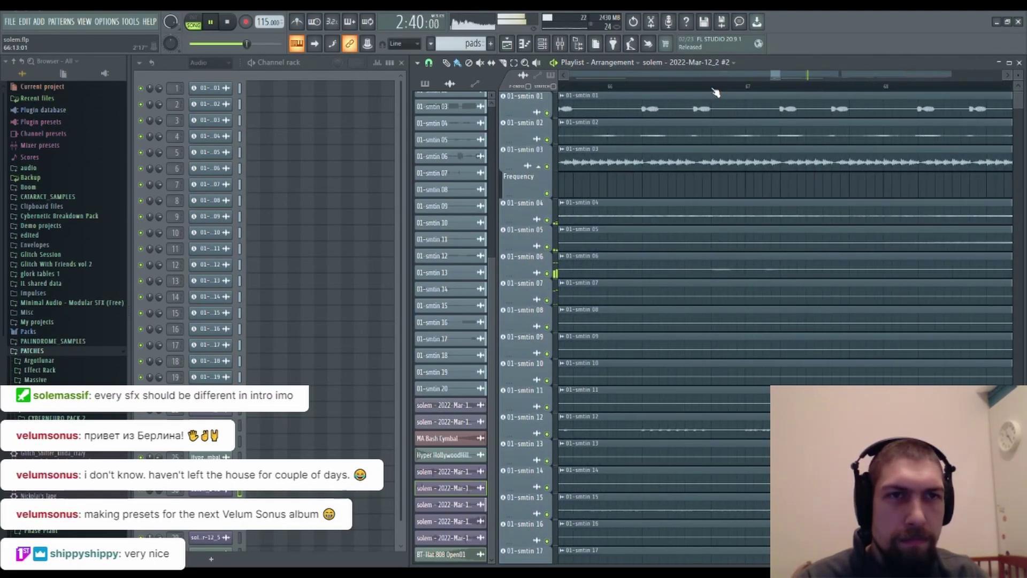
scroll(716, 92, down, 2)
scroll(707, 198, down, 6)
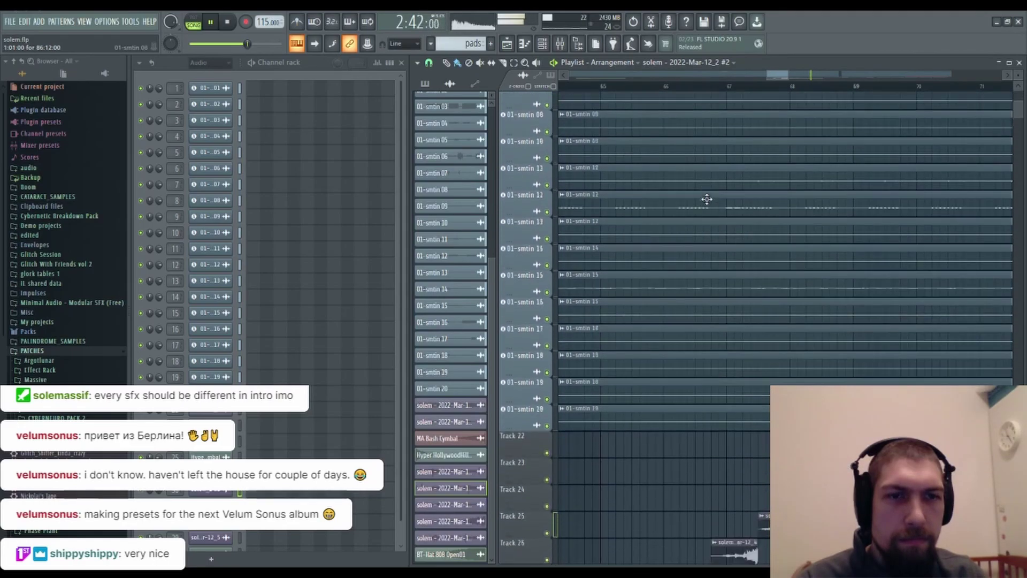
scroll(707, 199, down, 2)
scroll(832, 86, down, 5)
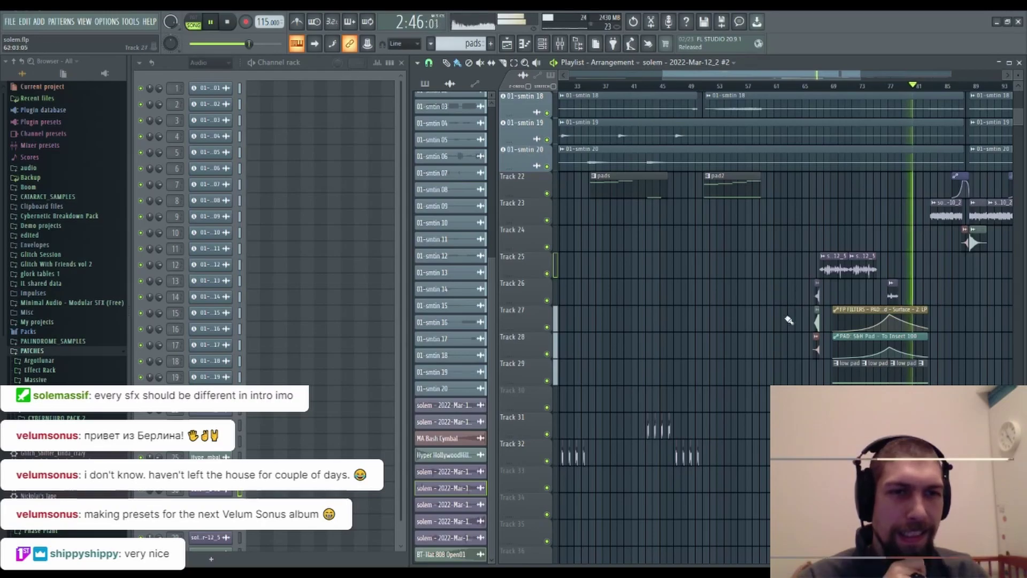
- Listen from the end of the copied low pad to about bar 97, examining the automation, cymbals and audio clips on Tracks 22–24
drag(847, 224, 601, 229)
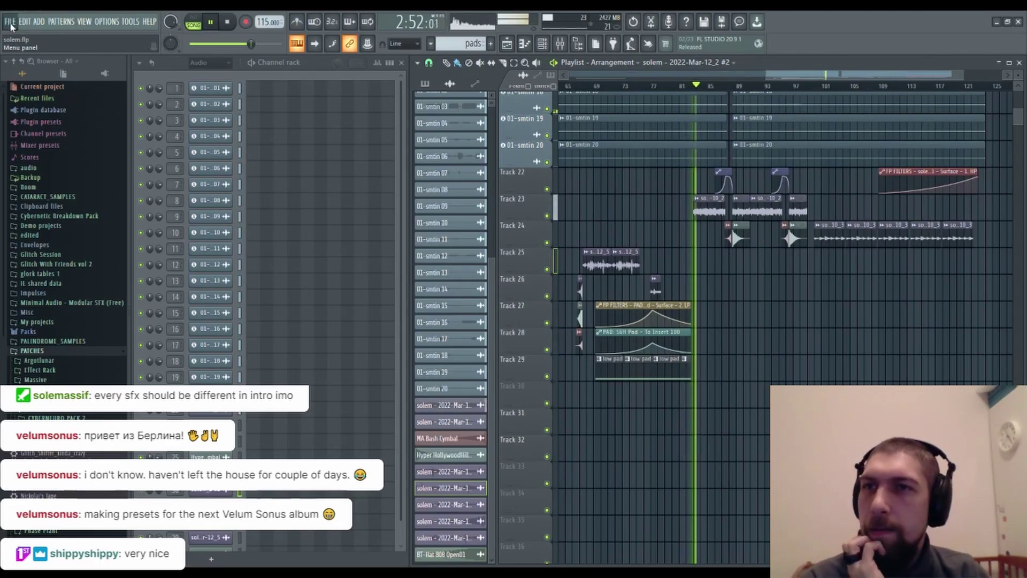
drag(654, 202, 596, 331)
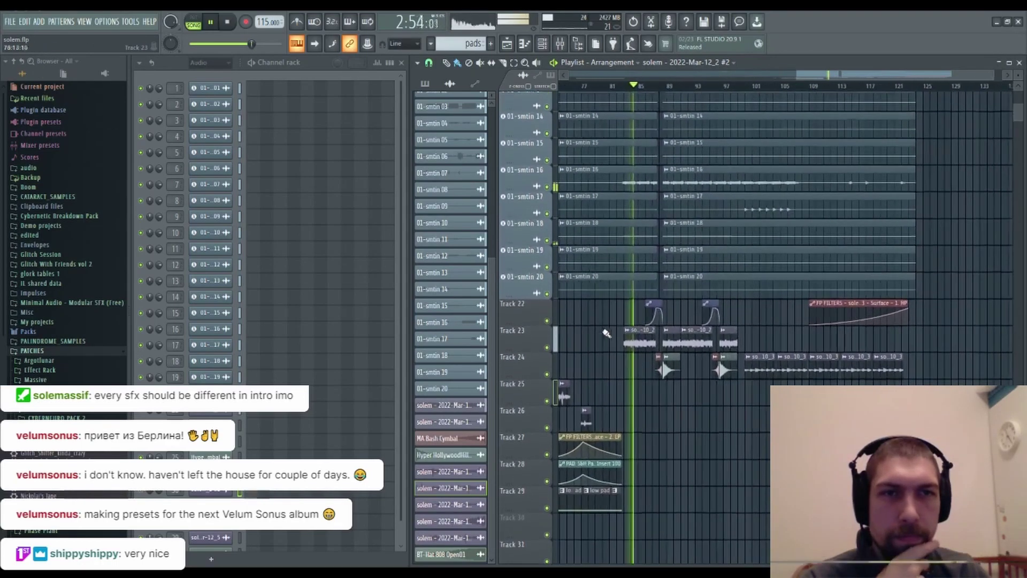
drag(787, 314, 818, 573)
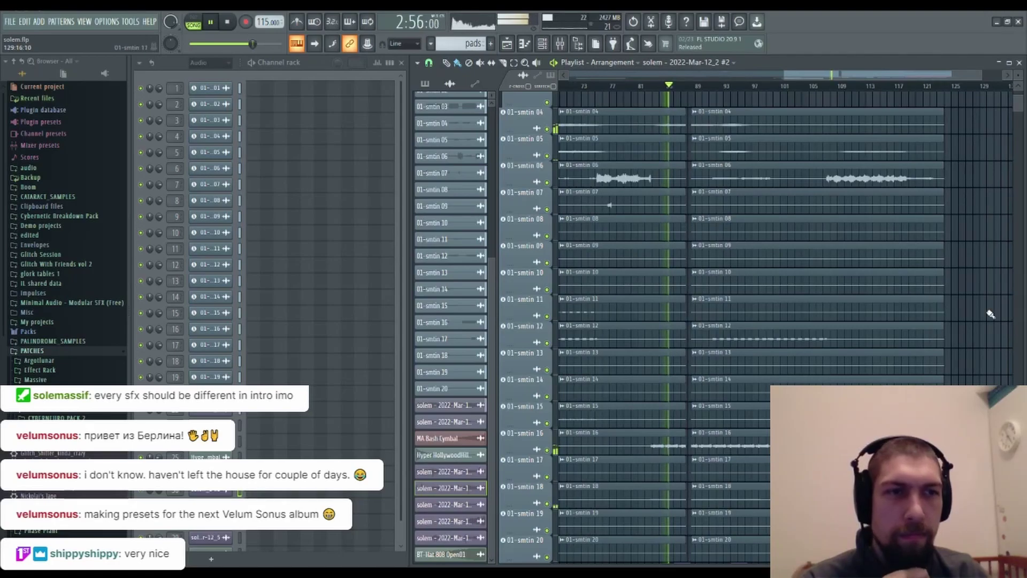
drag(991, 314, 968, 404)
drag(959, 317, 939, 155)
drag(830, 478, 863, 325)
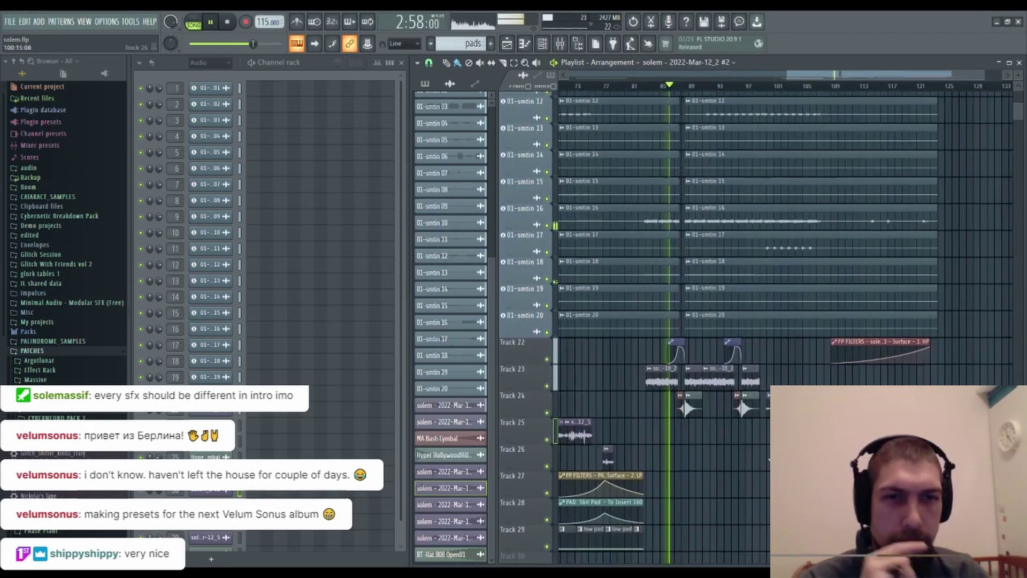
drag(771, 462, 772, 448)
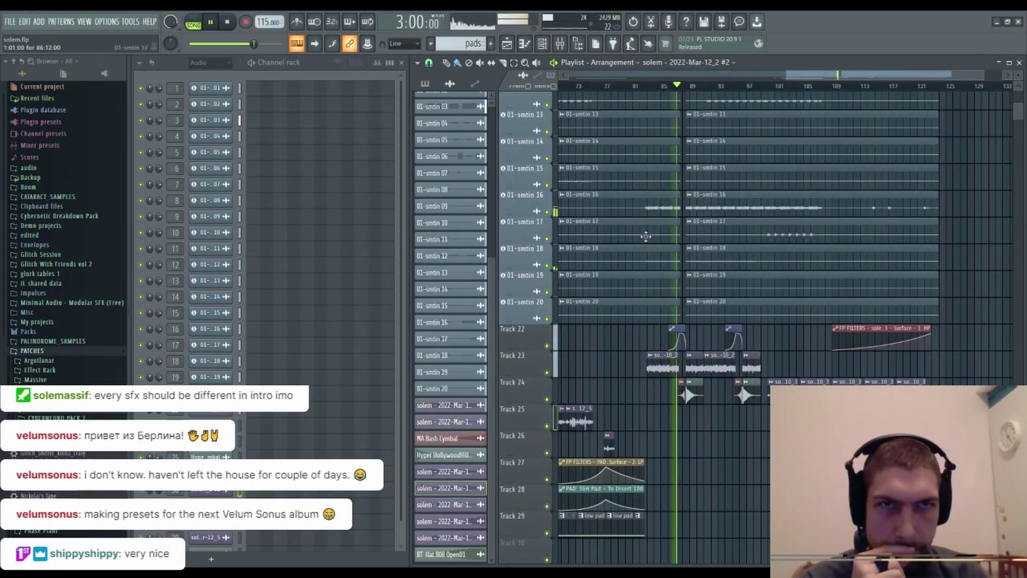
scroll(689, 90, up, 3)
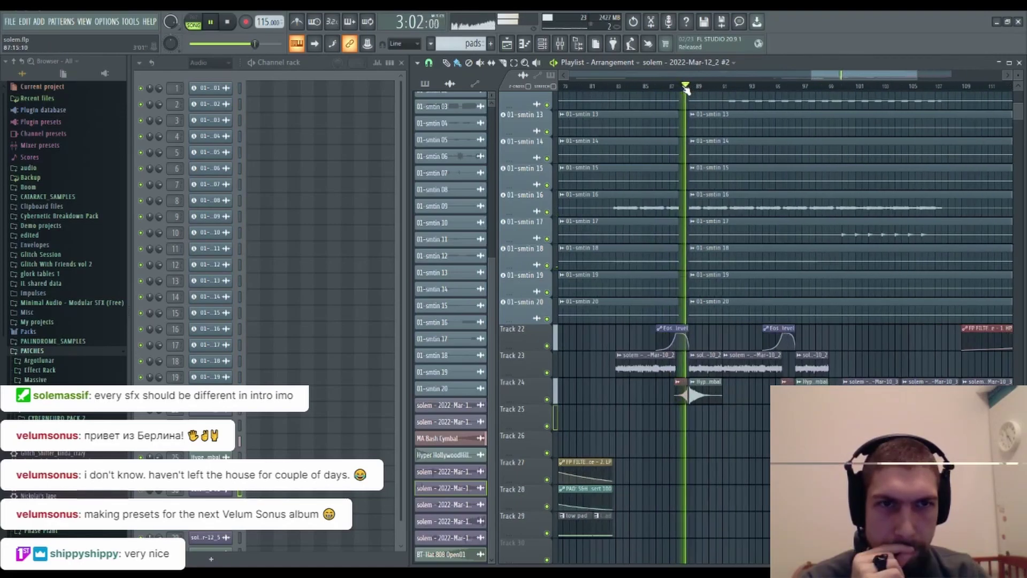
drag(862, 401, 760, 446)
drag(858, 374, 891, 324)
drag(865, 410, 829, 357)
drag(863, 287, 883, 272)
mouse_move(807, 415)
mouse_down()
mouse_move(833, 369)
mouse_move(805, 417)
mouse_up()
drag(838, 297, 787, 378)
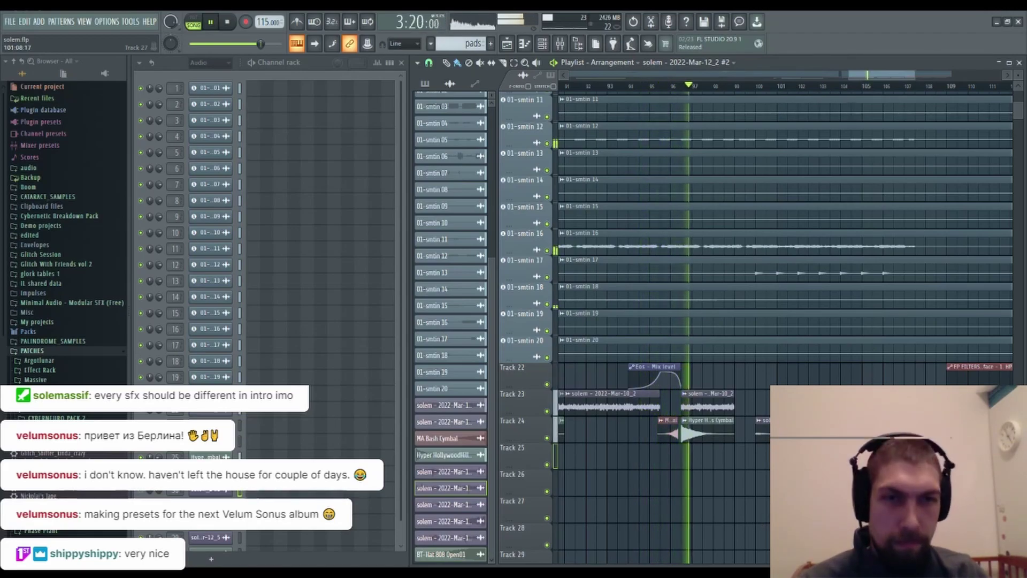
drag(813, 506, 772, 449)
- Listen to the outro from about bar 99, examining the ending stems, the Track 24 clips and the high-pass automation on Track 22
scroll(756, 332, up, 5)
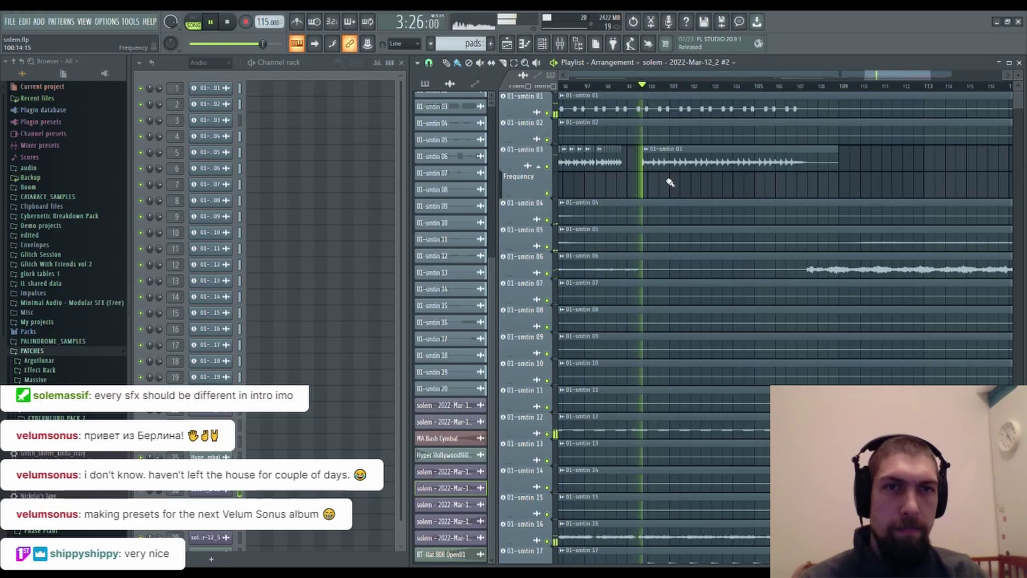
scroll(671, 183, down, 4)
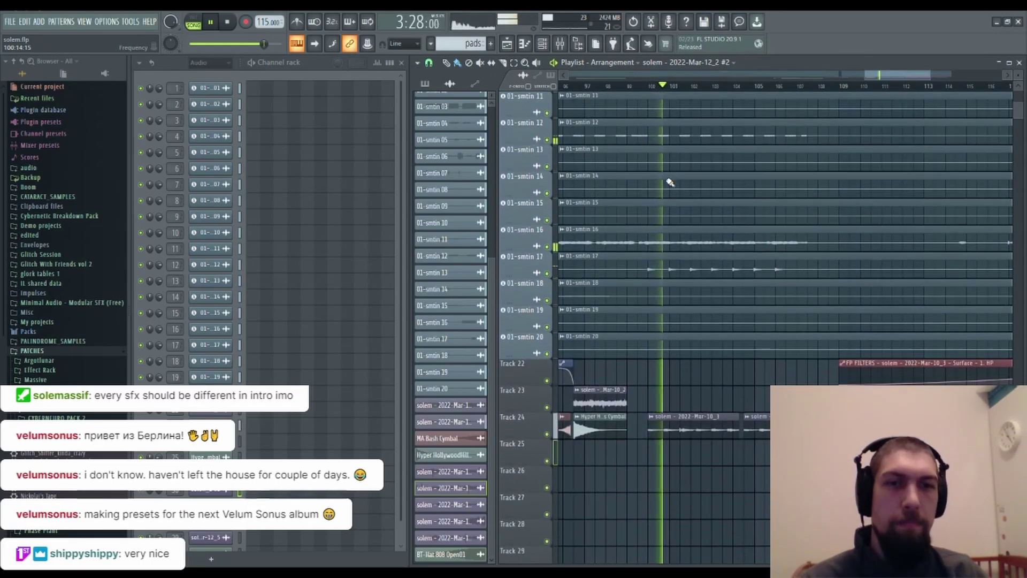
scroll(671, 182, down, 2)
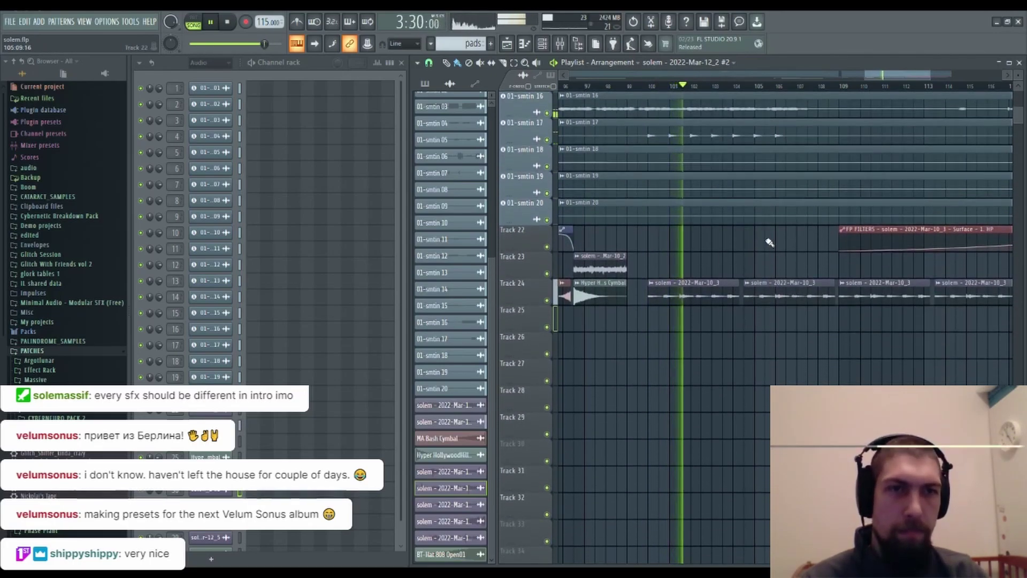
scroll(664, 387, up, 2)
scroll(679, 471, up, 2)
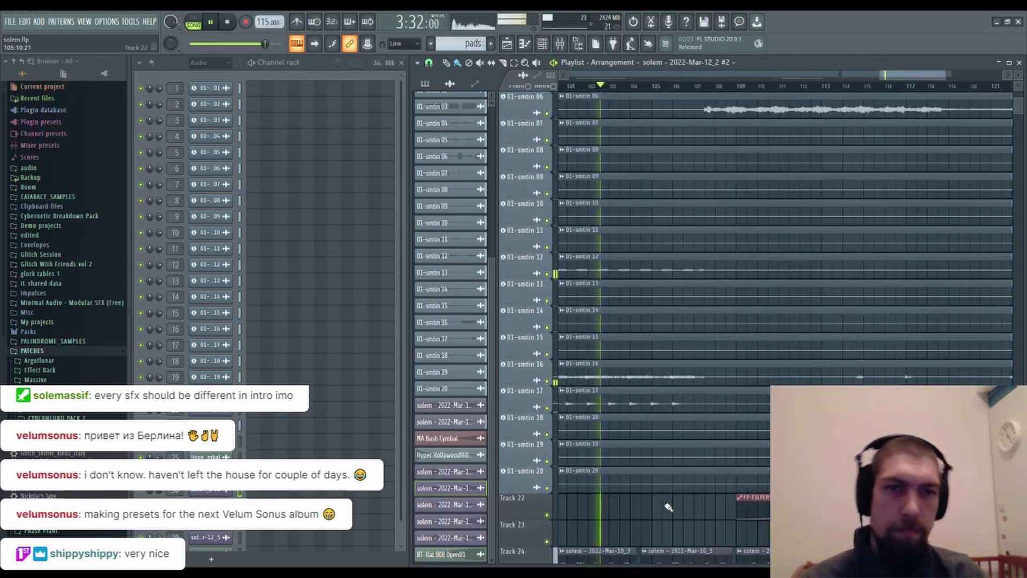
scroll(668, 507, up, 2)
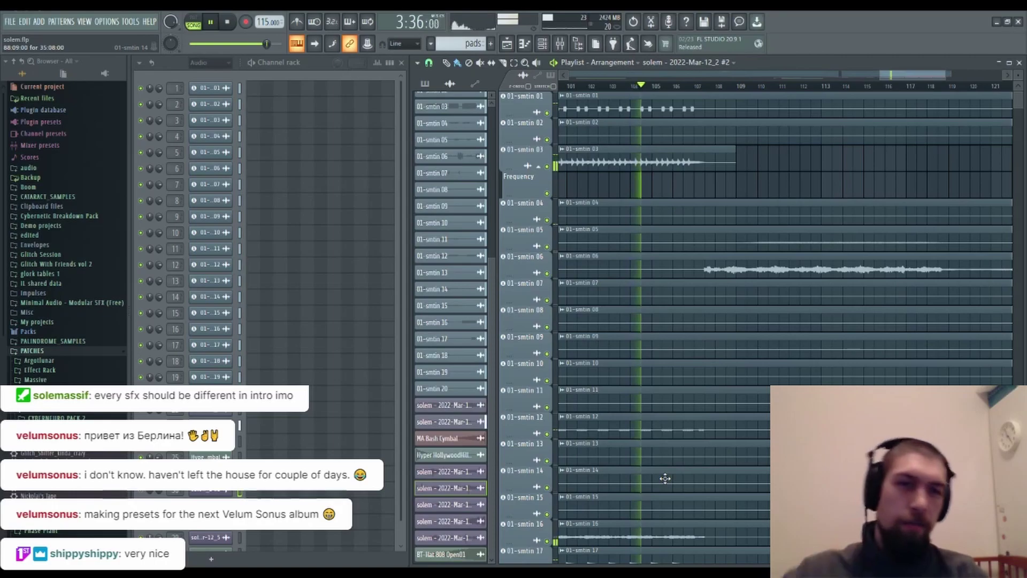
scroll(665, 478, down, 6)
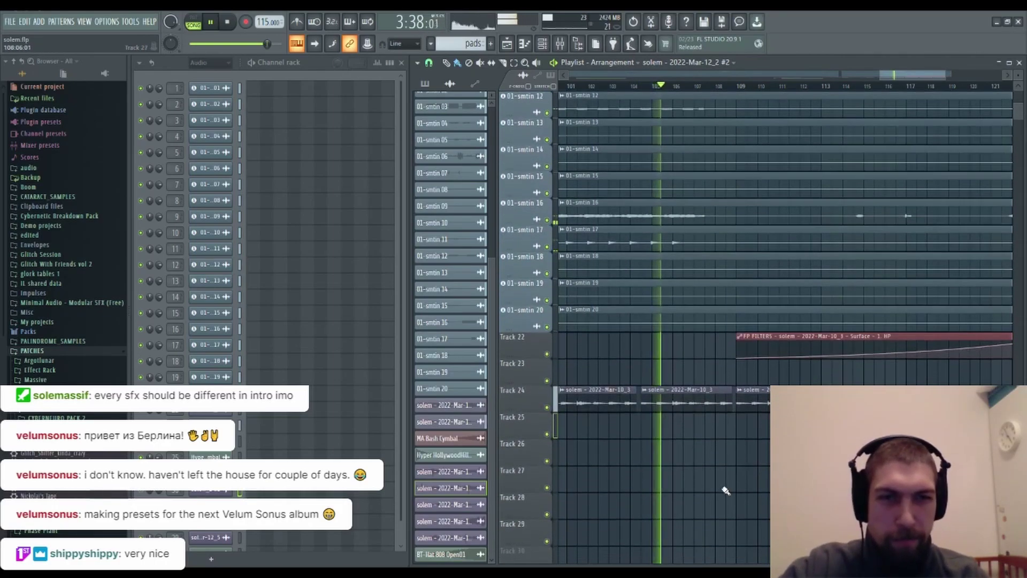
scroll(739, 401, up, 1)
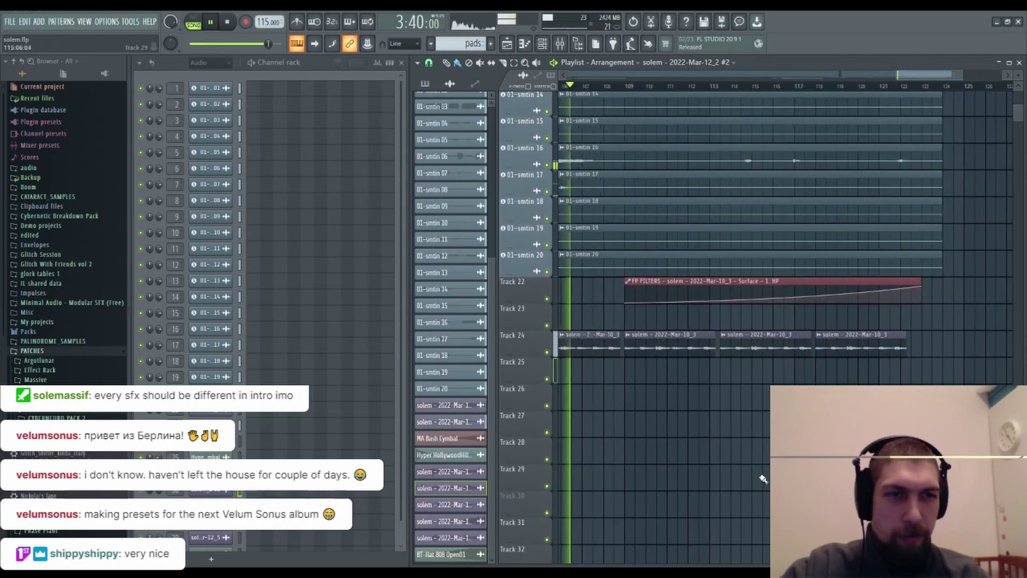
scroll(894, 379, down, 2)
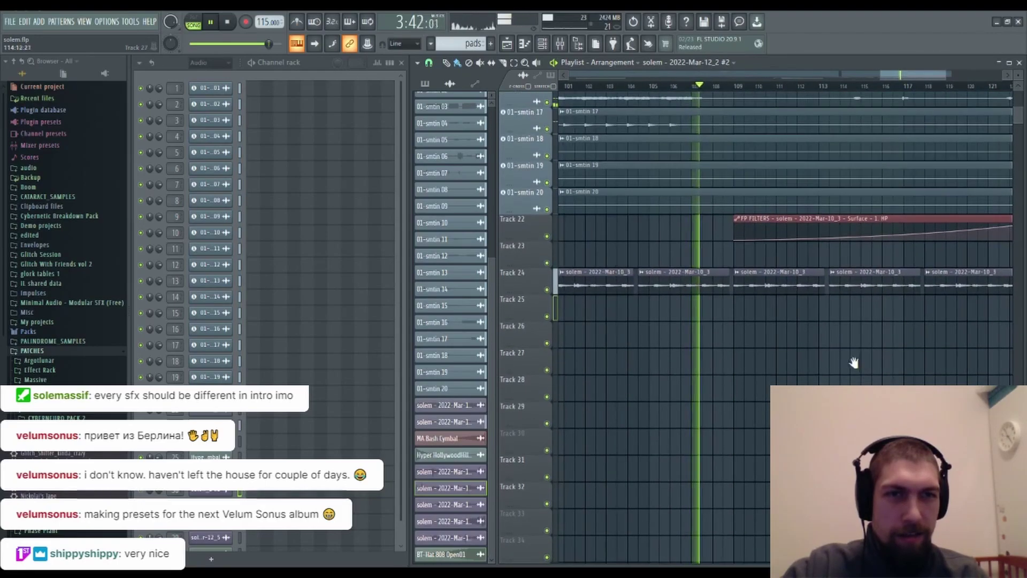
scroll(767, 346, up, 1)
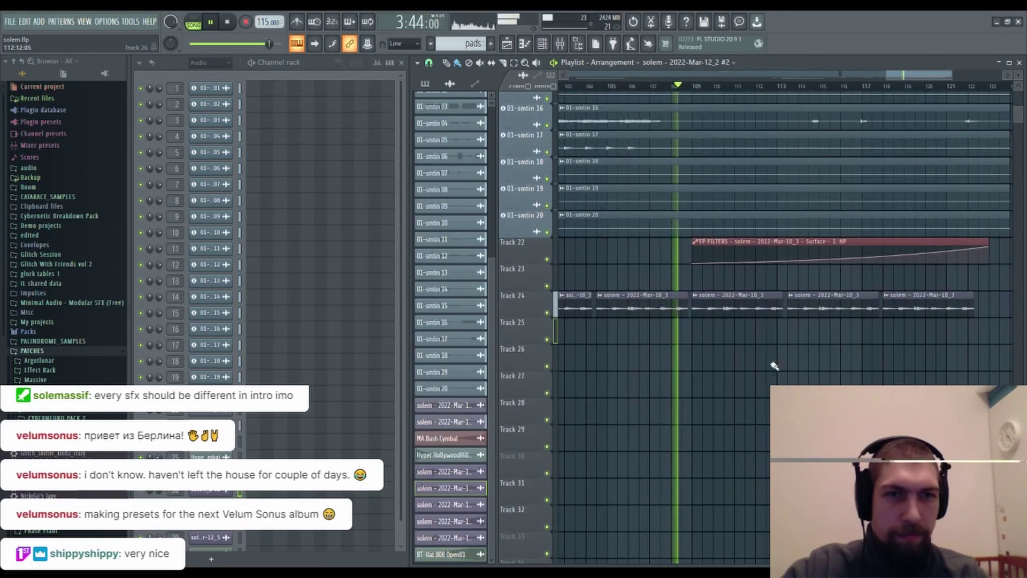
scroll(775, 366, up, 6)
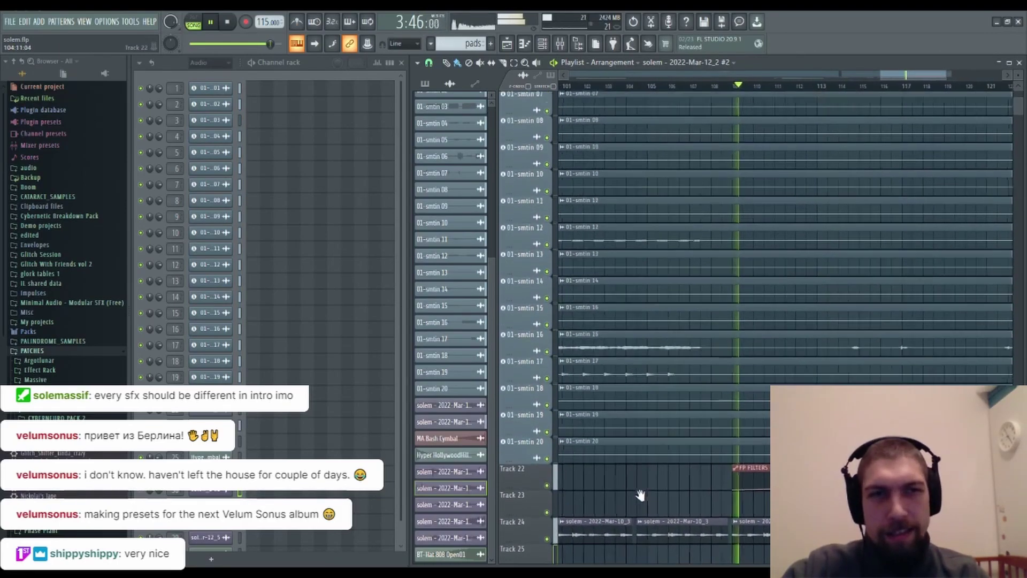
scroll(784, 266, down, 3)
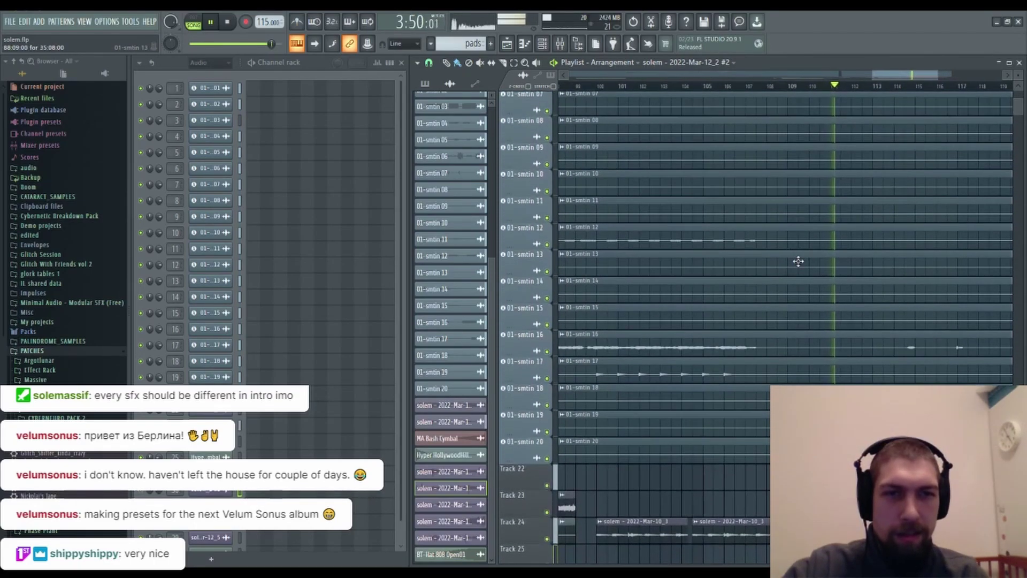
- Listen from about bar 111 to the track's ending, comparing the final stems with the Track 22 automation and Track 24 clips, and stop playback
scroll(782, 247, down, 3)
scroll(717, 386, down, 4)
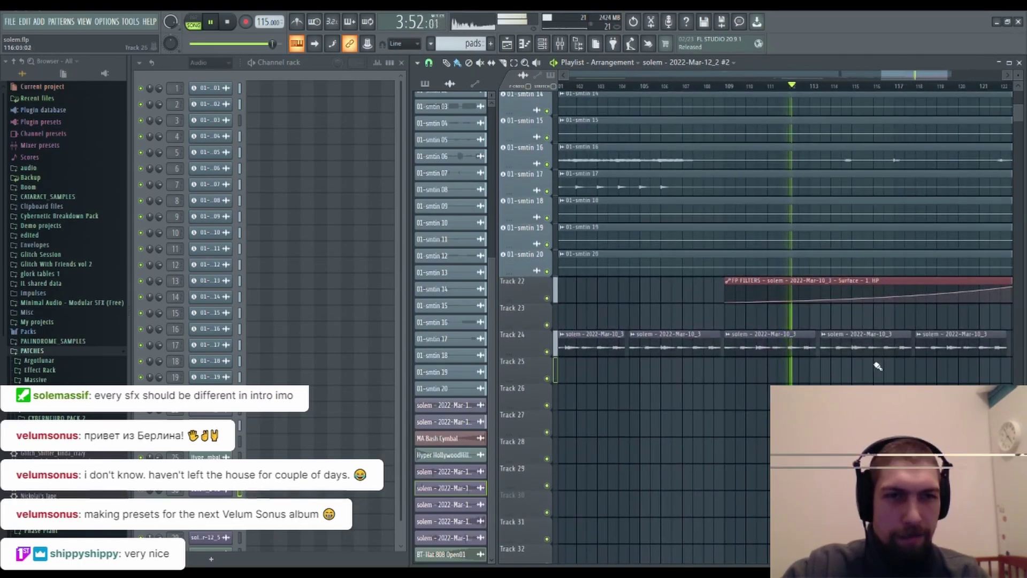
scroll(707, 336, down, 2)
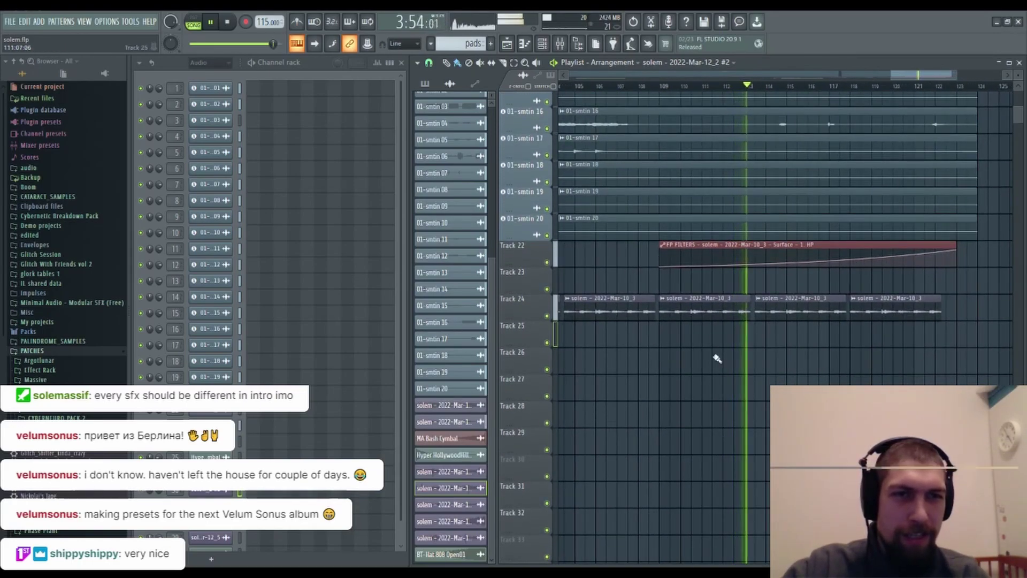
scroll(867, 376, up, 2)
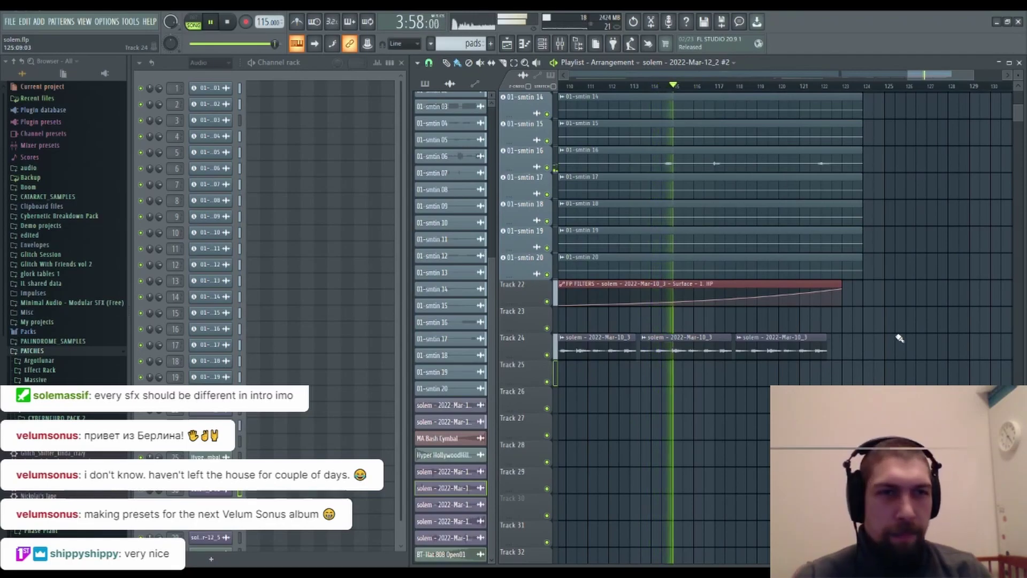
scroll(908, 294, up, 10)
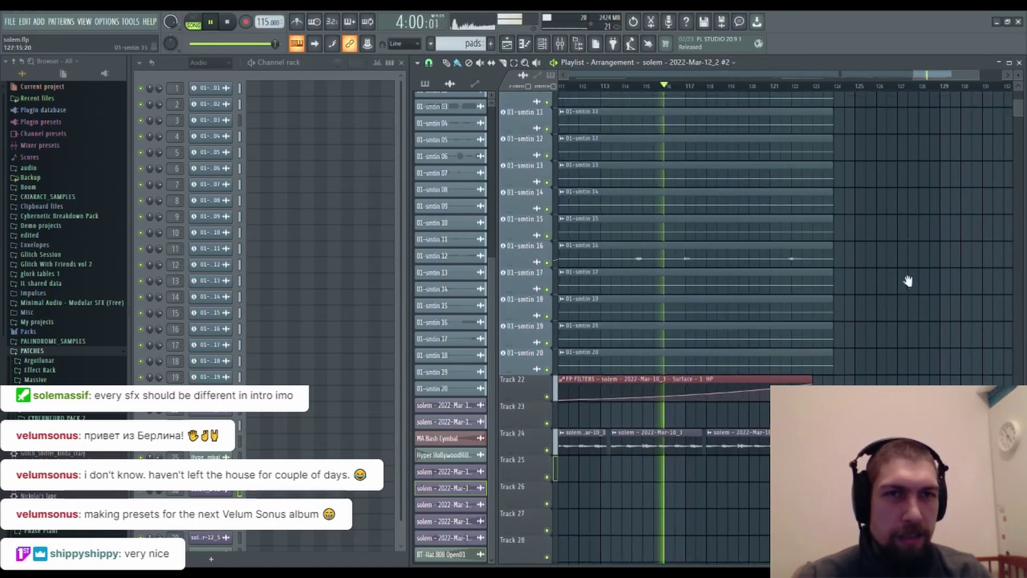
scroll(913, 284, up, 1)
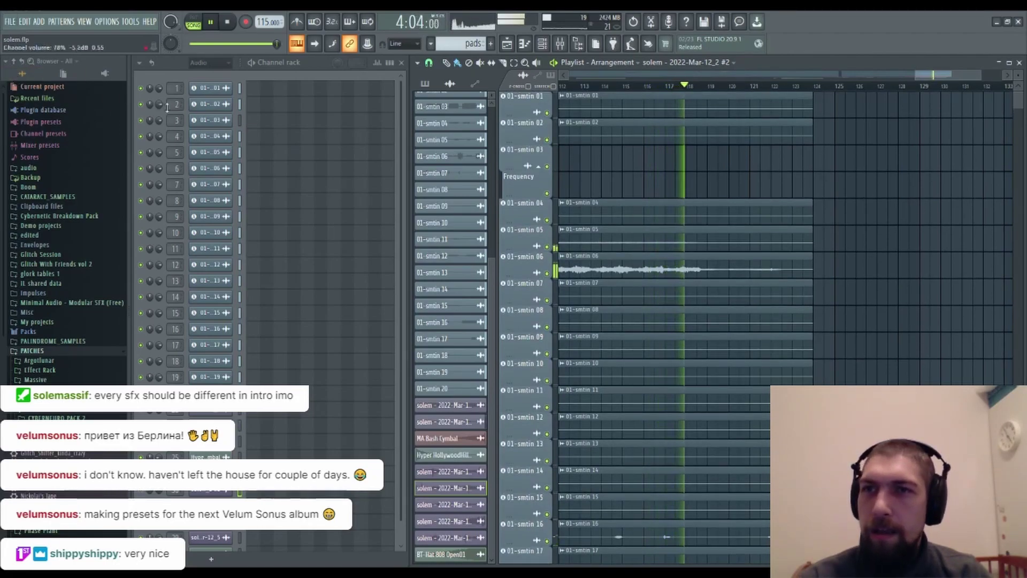
scroll(963, 315, down, 10)
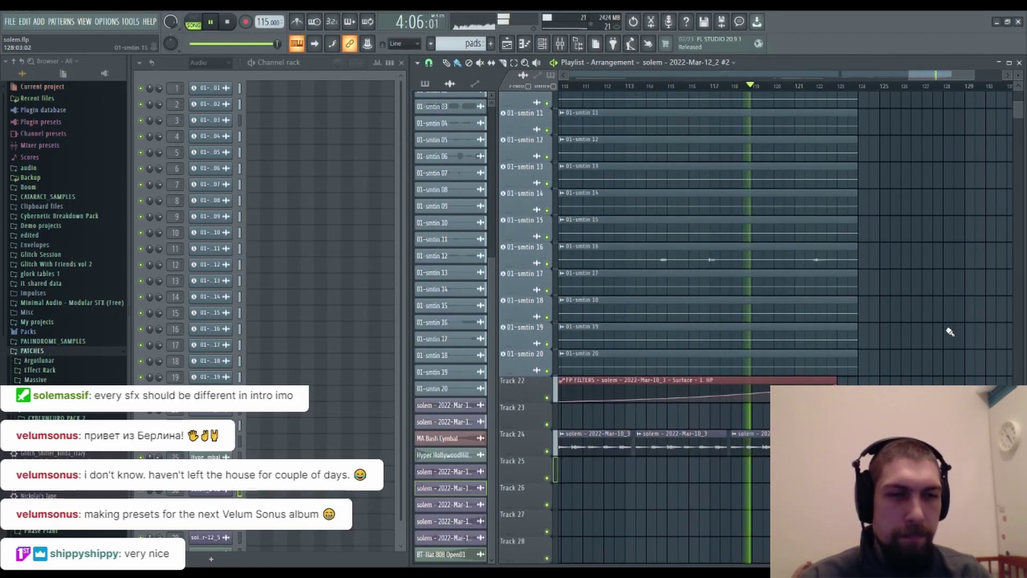
scroll(950, 332, down, 1)
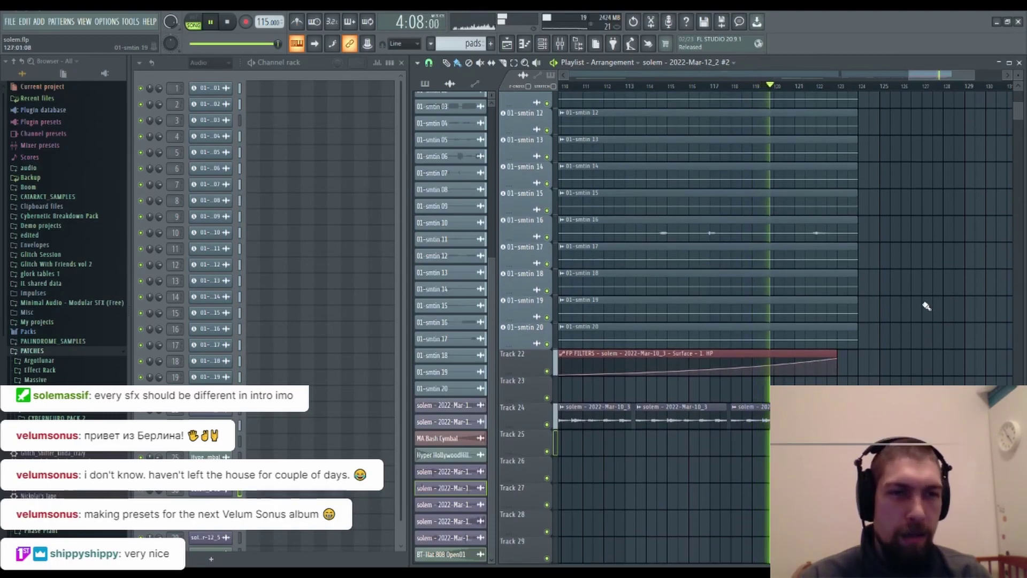
scroll(929, 300, up, 8)
scroll(811, 345, up, 4)
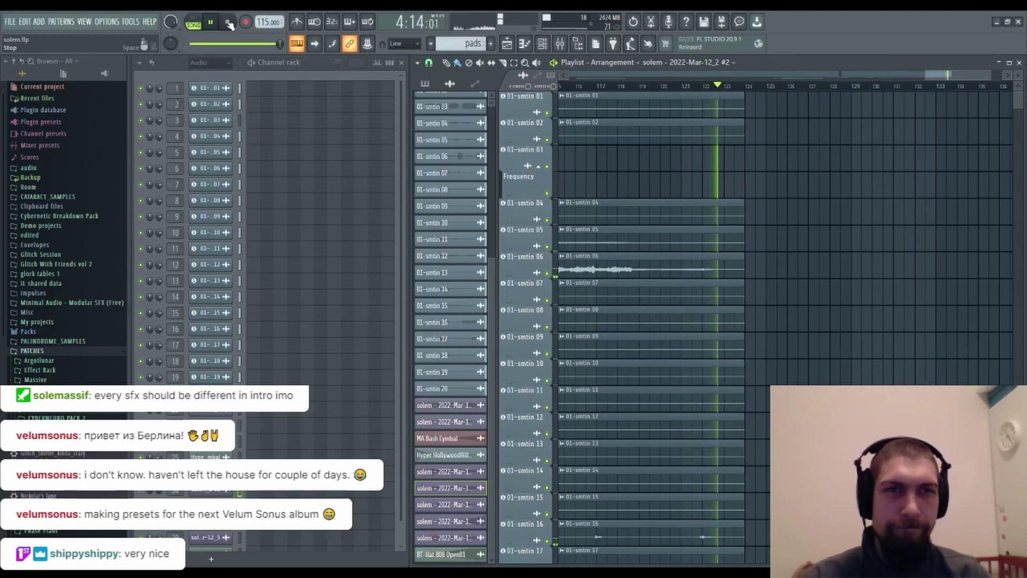
click(229, 24)
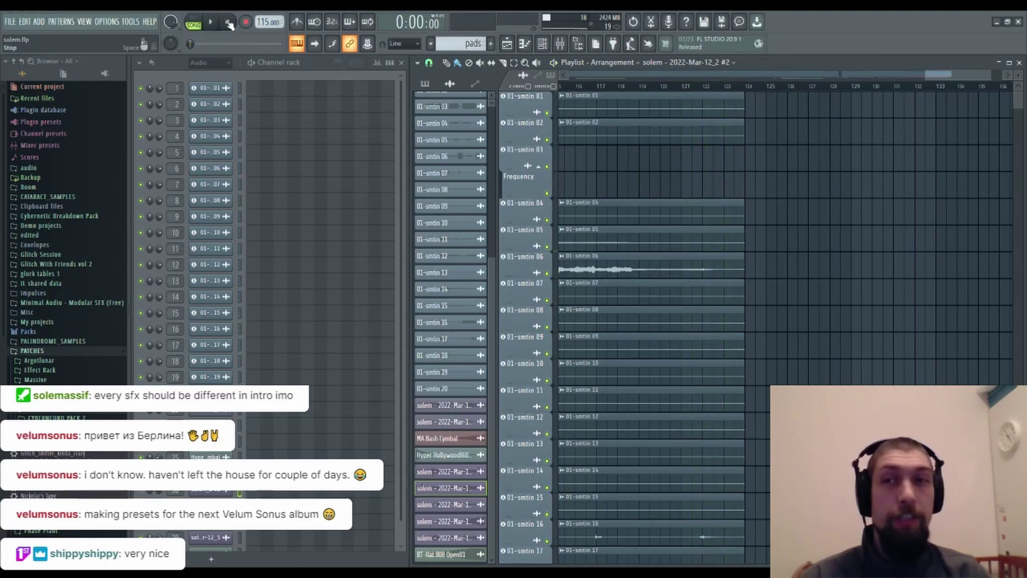